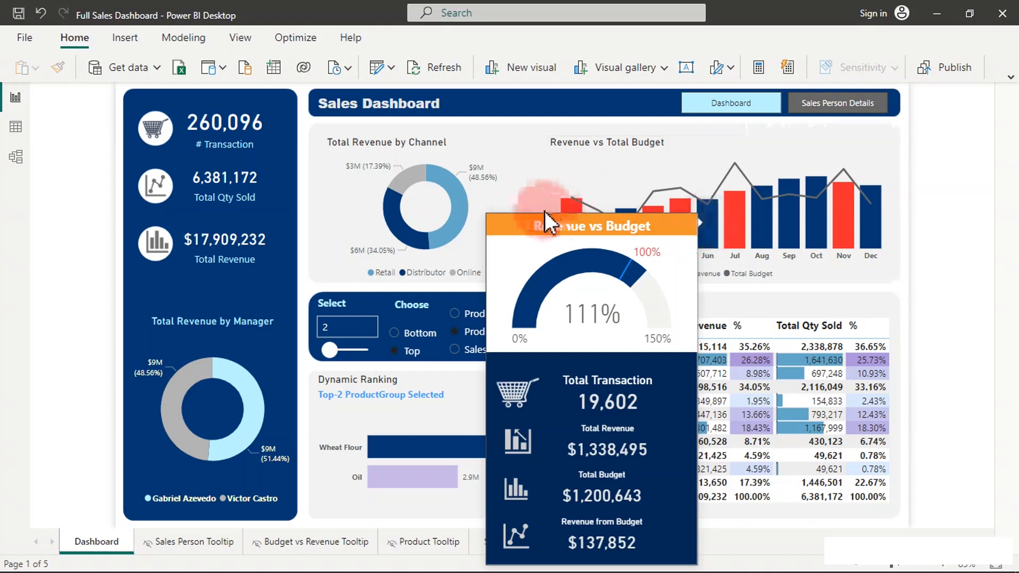
- Preview the tooltips on the Dashboard's Revenue vs Total Budget, Total Revenue by Channel and Dynamic Ranking charts
mouse_move(456, 213)
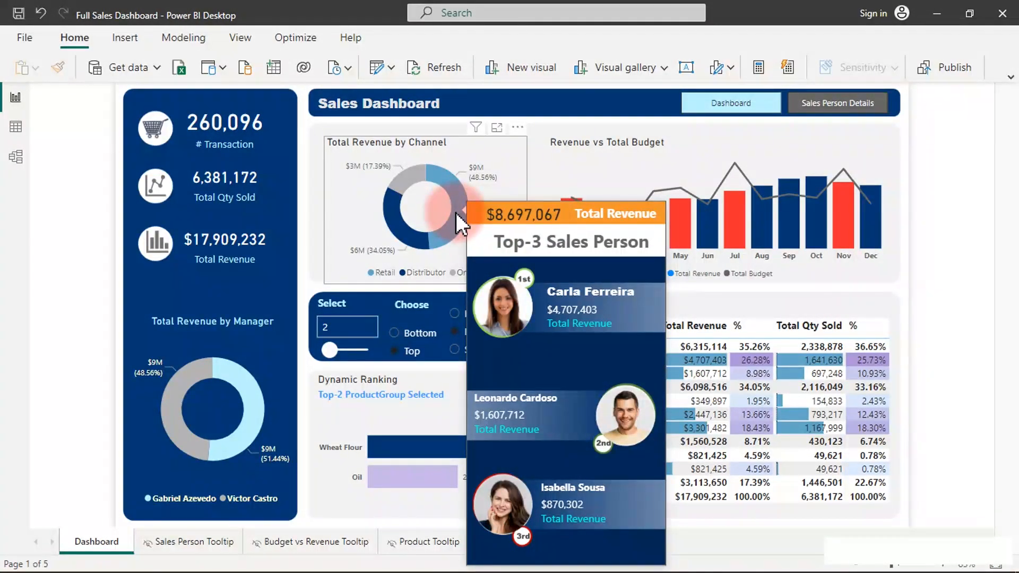
mouse_move(416, 243)
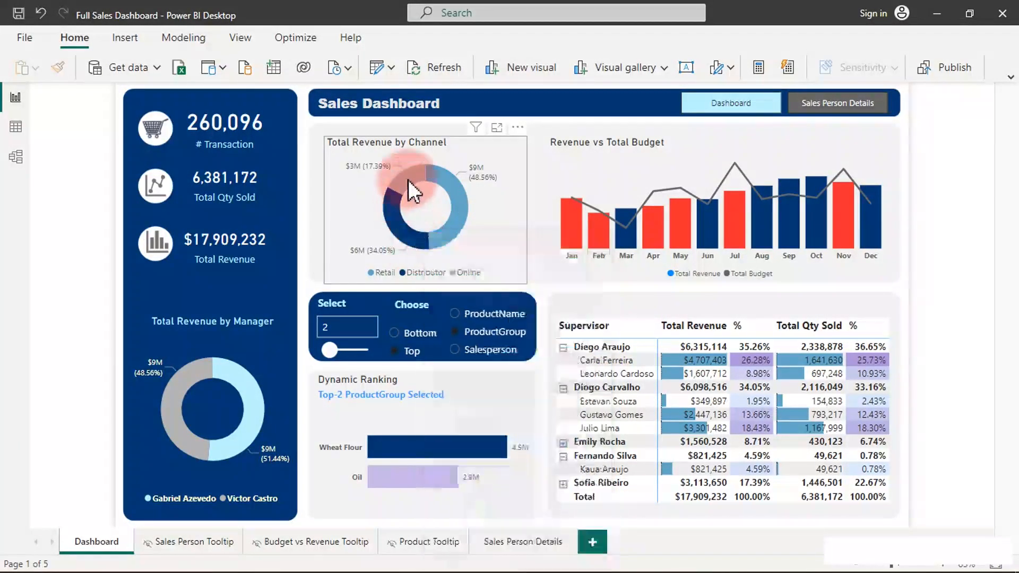
mouse_move(408, 180)
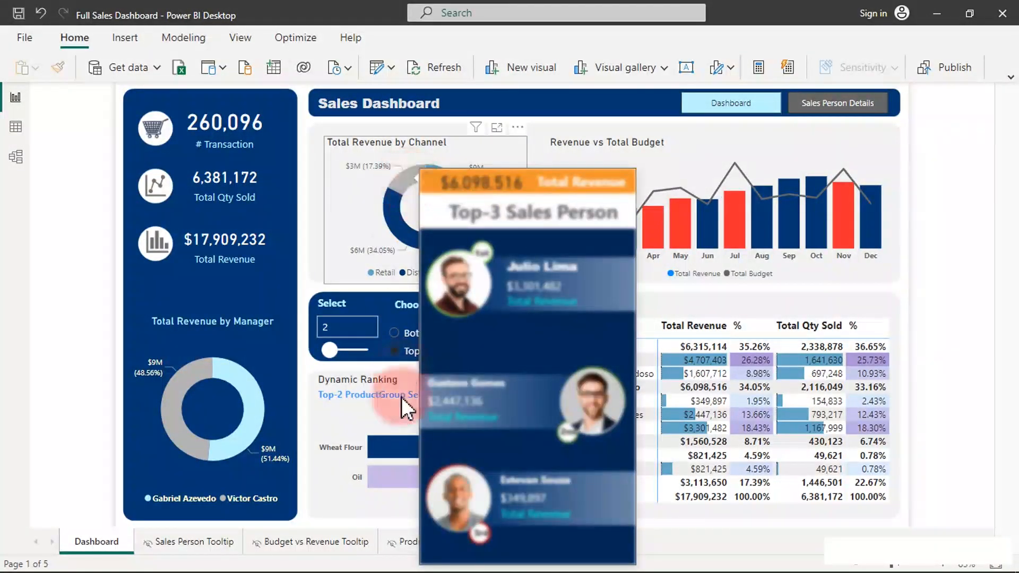
mouse_move(387, 454)
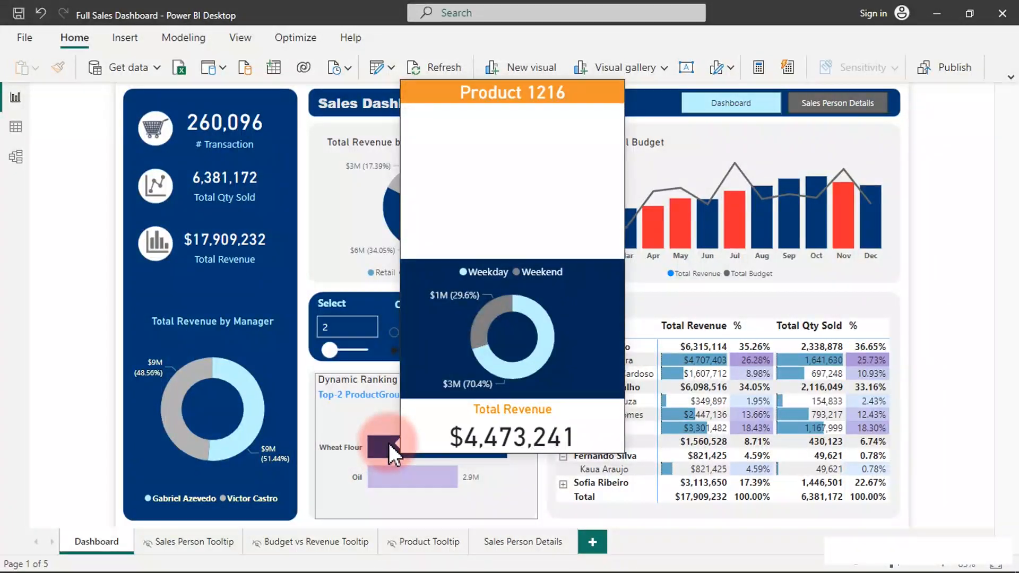
mouse_move(382, 482)
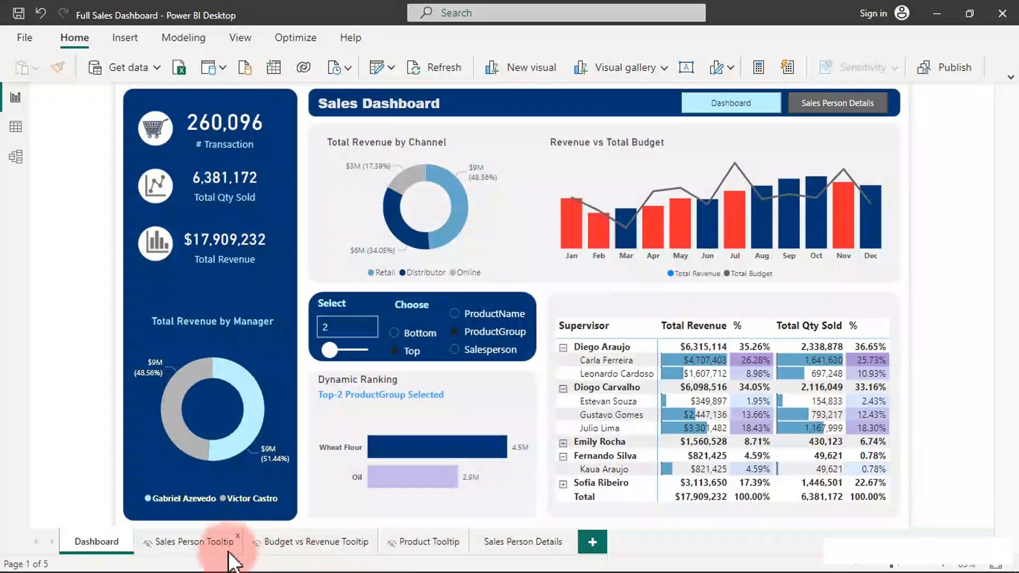
- Review the Sales Person, Budget vs Revenue and Product tooltip pages and the salesperson transaction details table
left_click(210, 544)
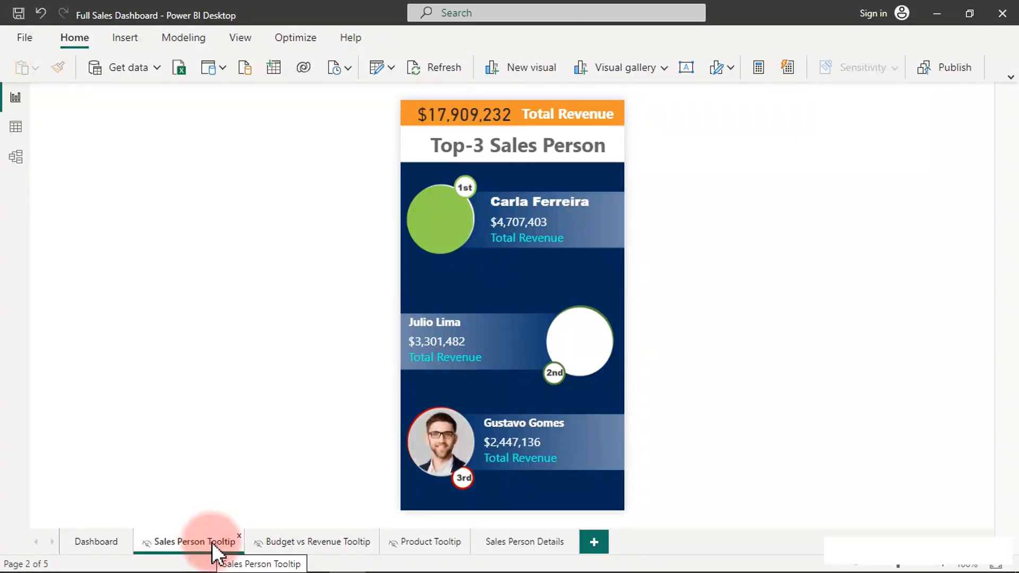
left_click(307, 543)
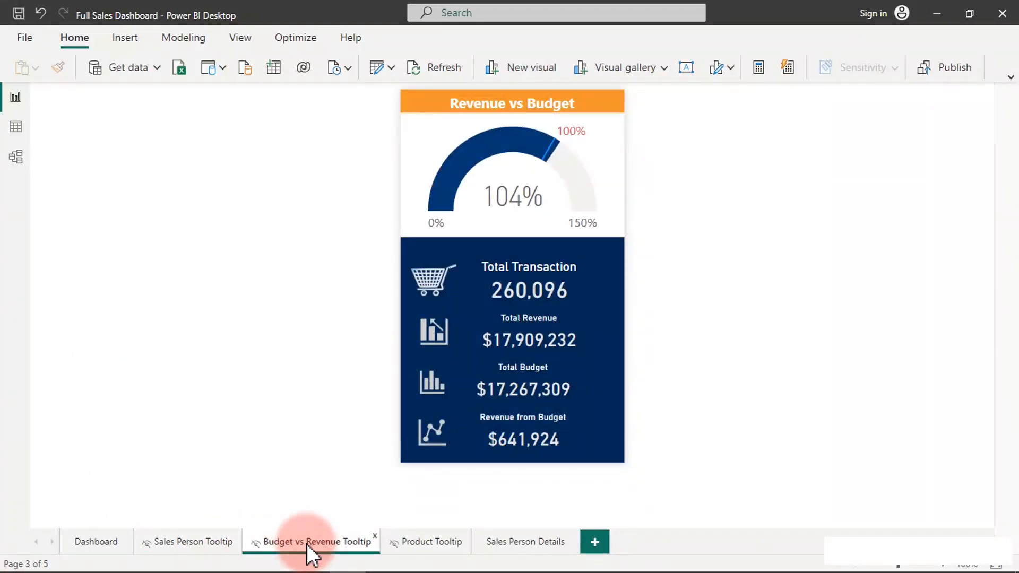
left_click(416, 543)
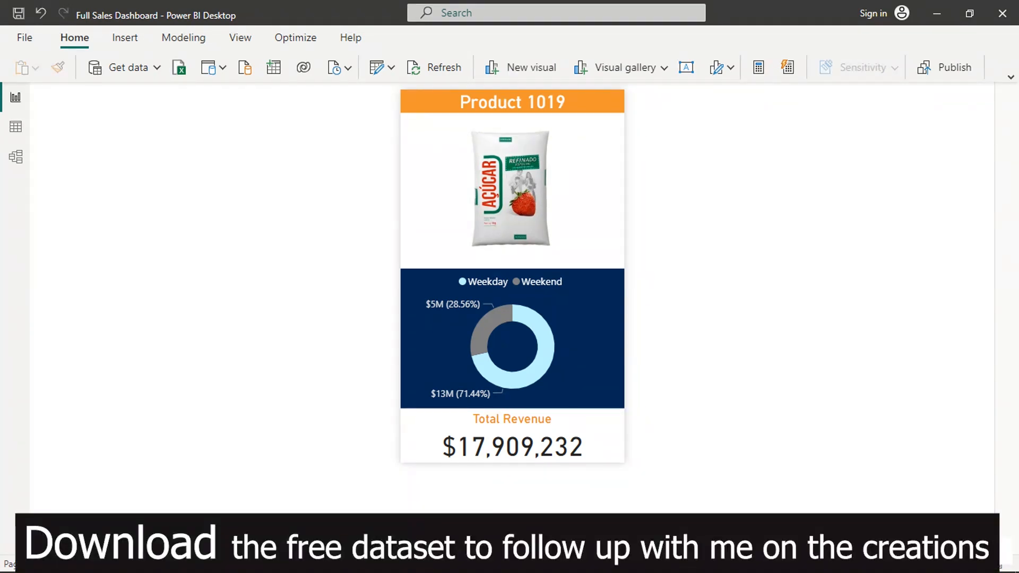
left_click(185, 543)
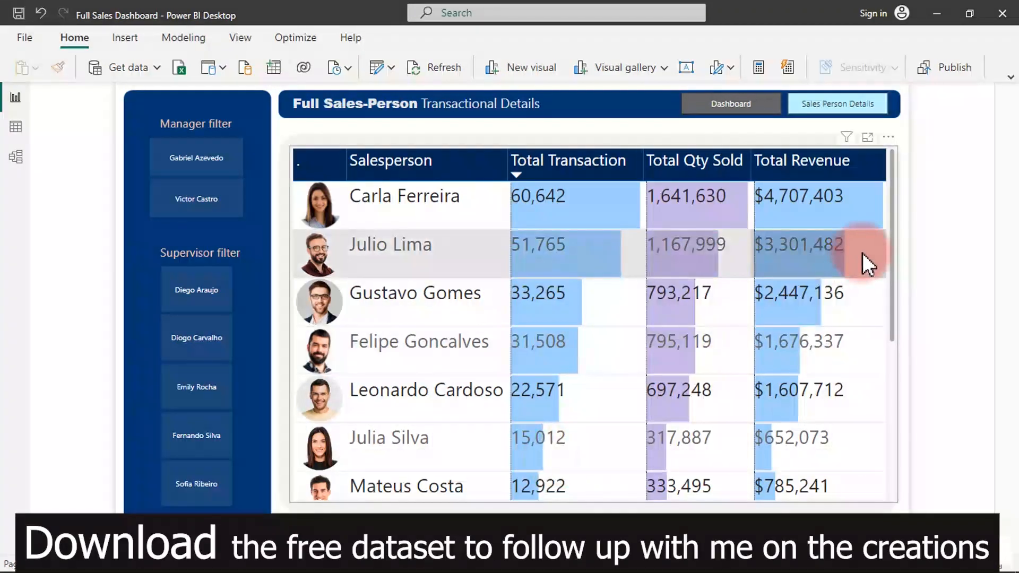
scroll(860, 265, "down", 4)
scroll(854, 319, "down", 2)
scroll(848, 335, "up", 6)
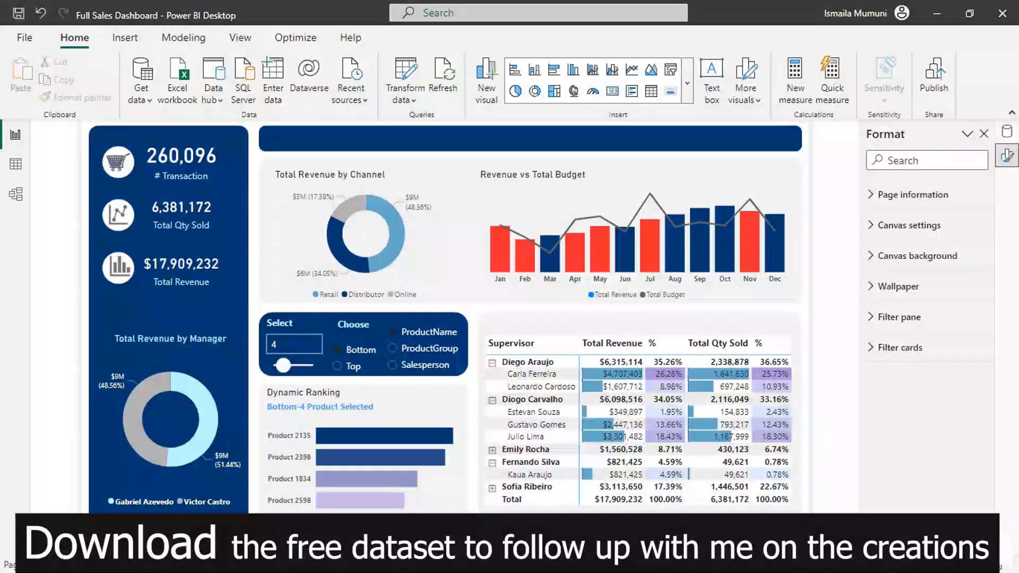
- Preview the Top-3 Sales Person tooltip on the slices of the Total Revenue by Channel chart
mouse_move(356, 205)
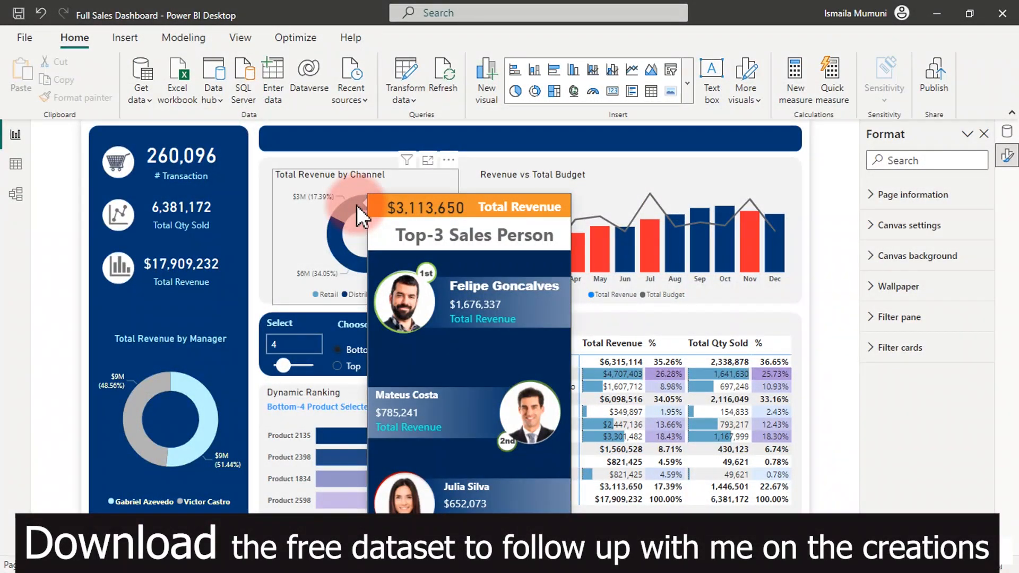
mouse_move(337, 236)
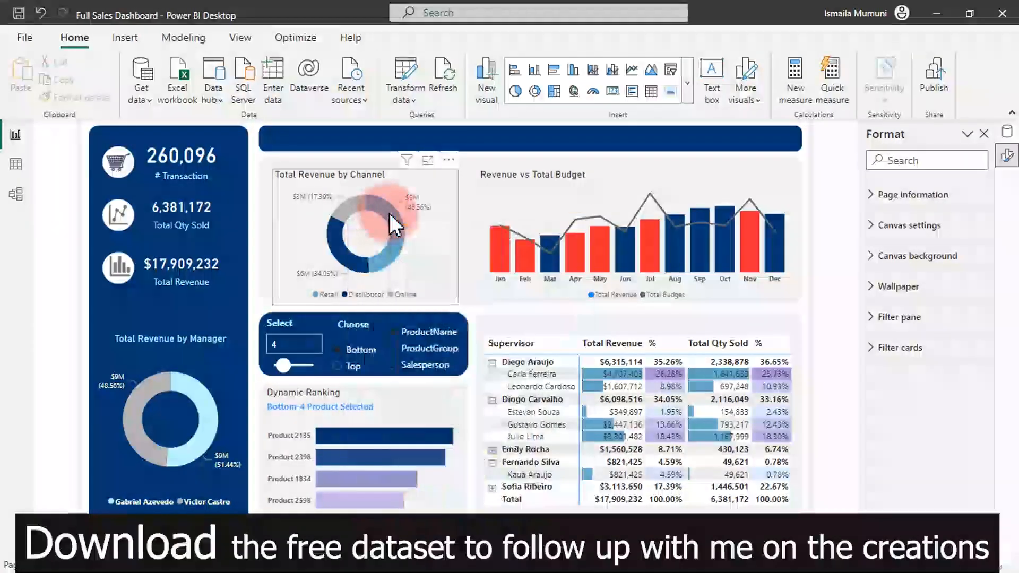
mouse_move(390, 212)
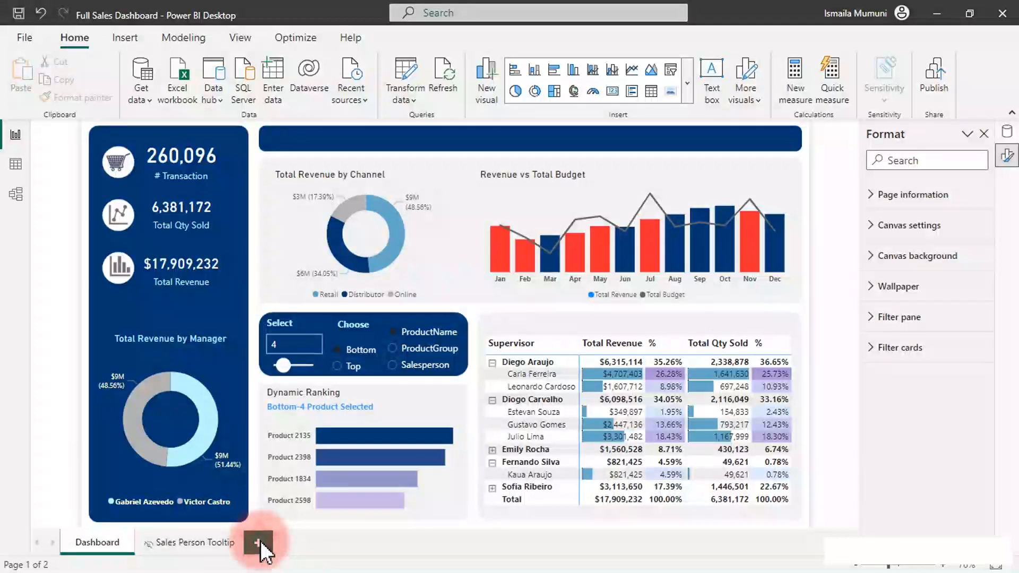
- Add a new report page and name it Budget vs Revenue Tooltip
left_click(259, 543)
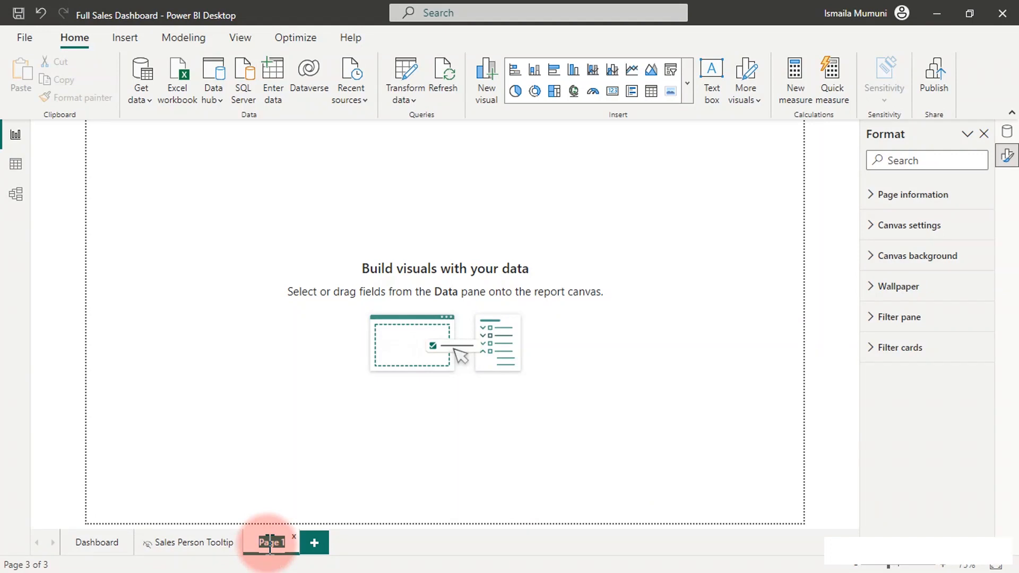
type("Budge")
type("t")
type(" vs")
type(" Re")
type("venue")
type(" Too")
type("ltip")
key("Return")
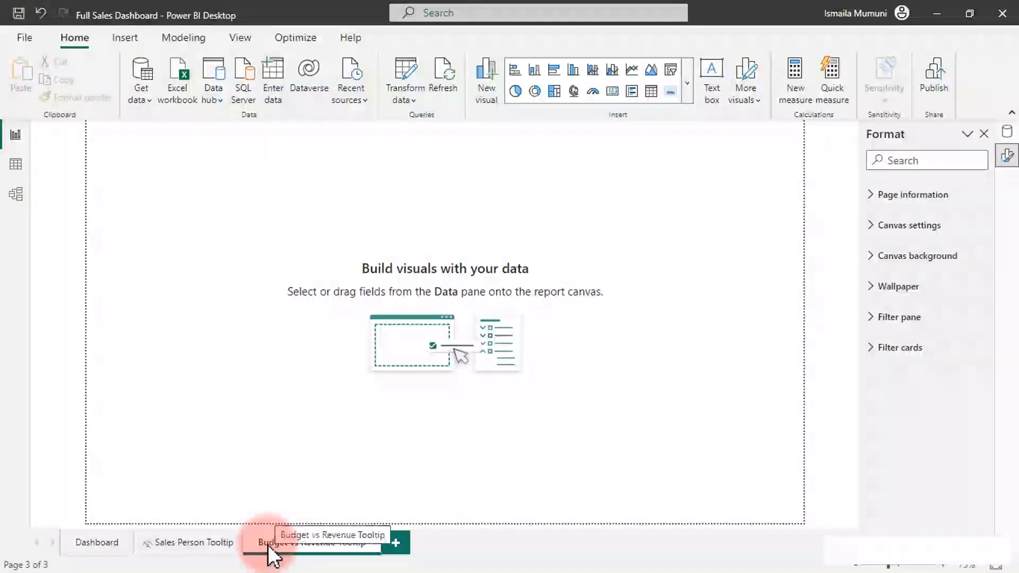
- Set the page type of the Budget vs Revenue Tooltip page to Tooltip
left_click(870, 198)
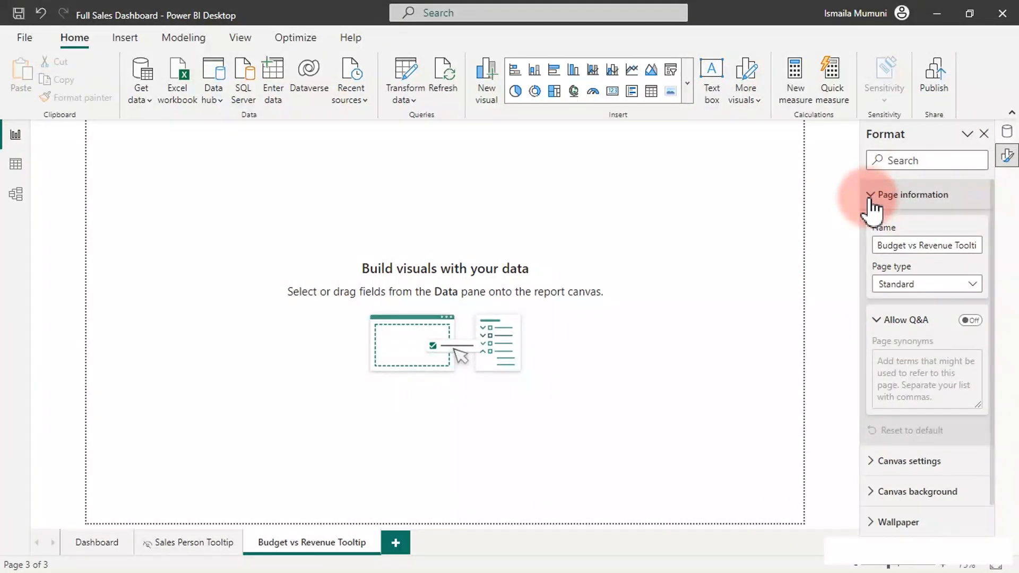
left_click(929, 290)
left_click(905, 321)
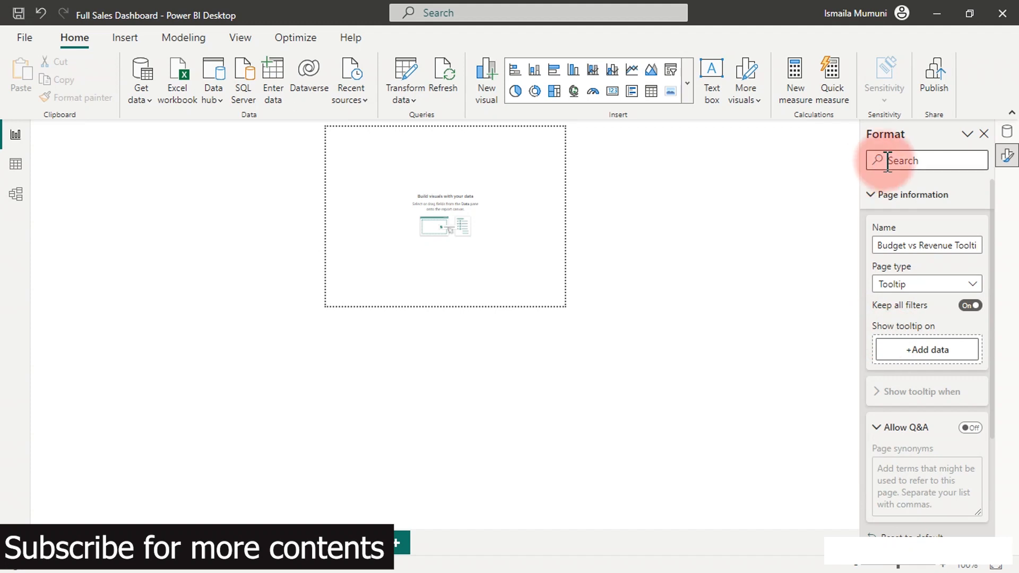
left_click(893, 195)
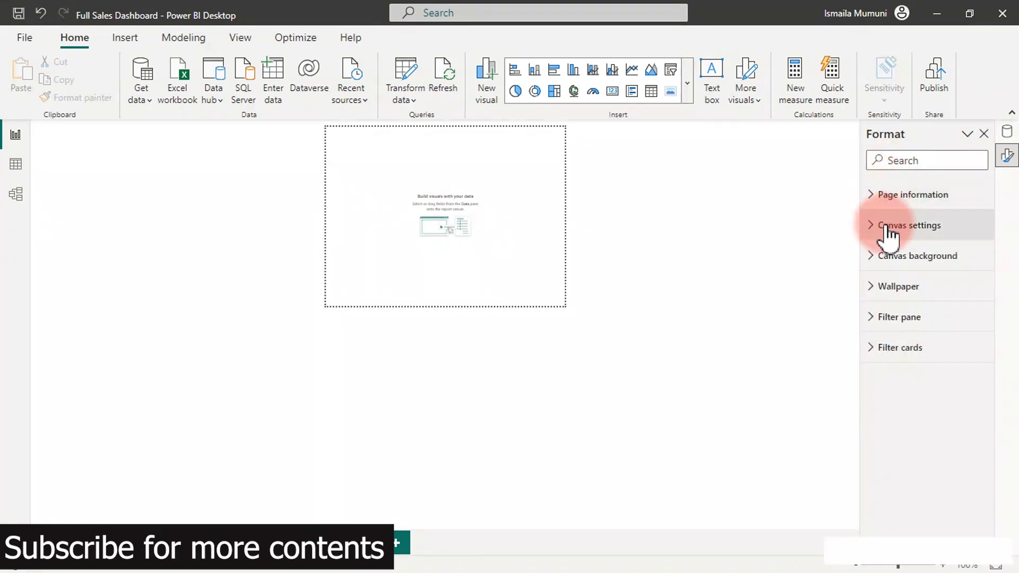
left_click(894, 227)
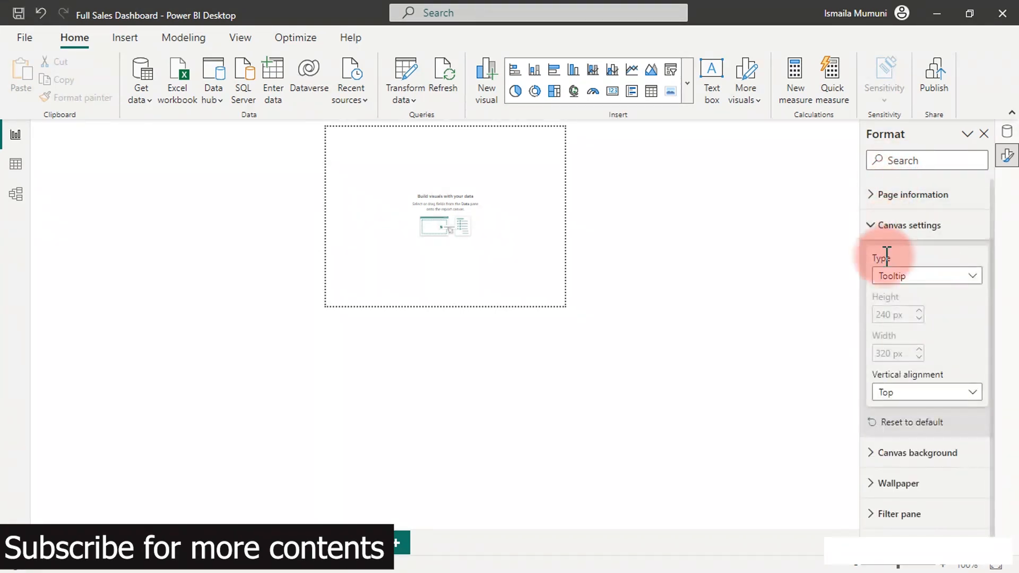
left_click(894, 227)
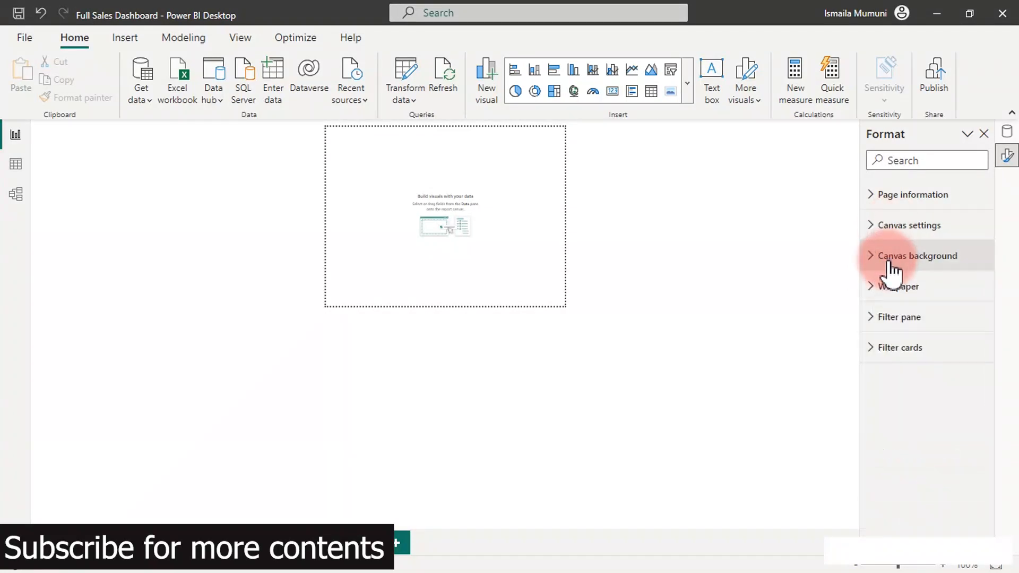
left_click(891, 263)
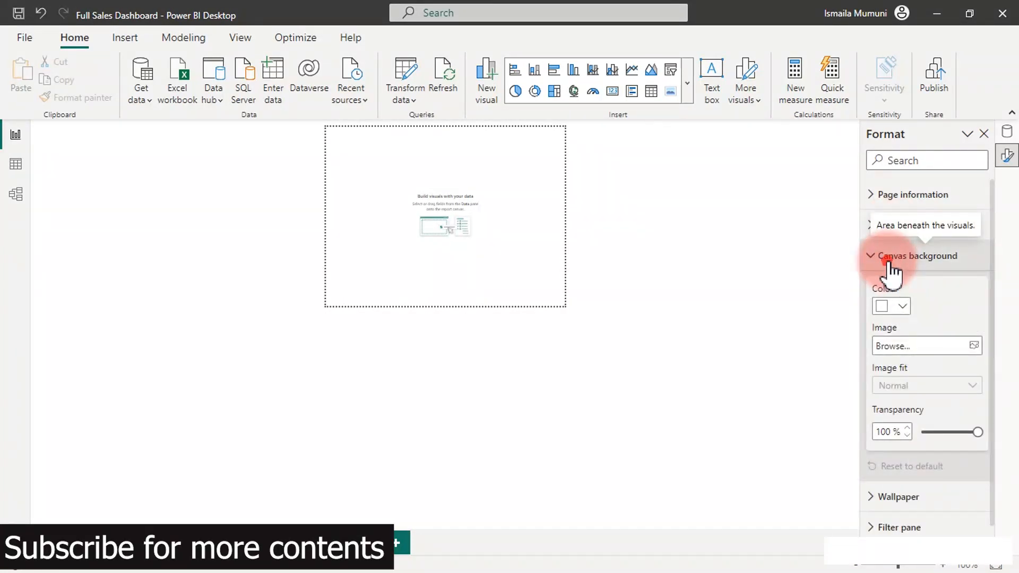
left_click(891, 263)
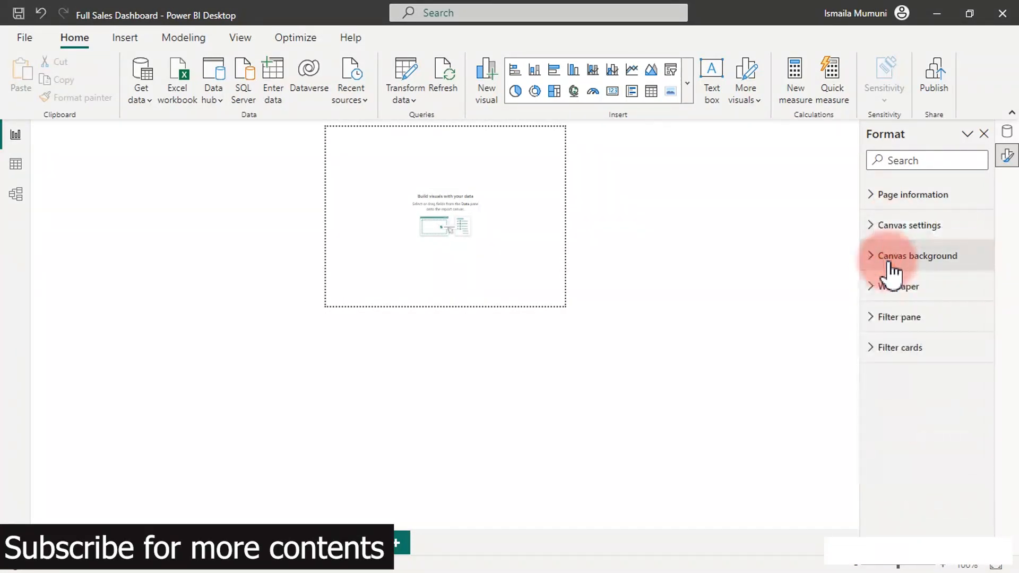
- Give the tooltip page a Custom canvas size with a height of 500 px and a width of 300 px
left_click(897, 227)
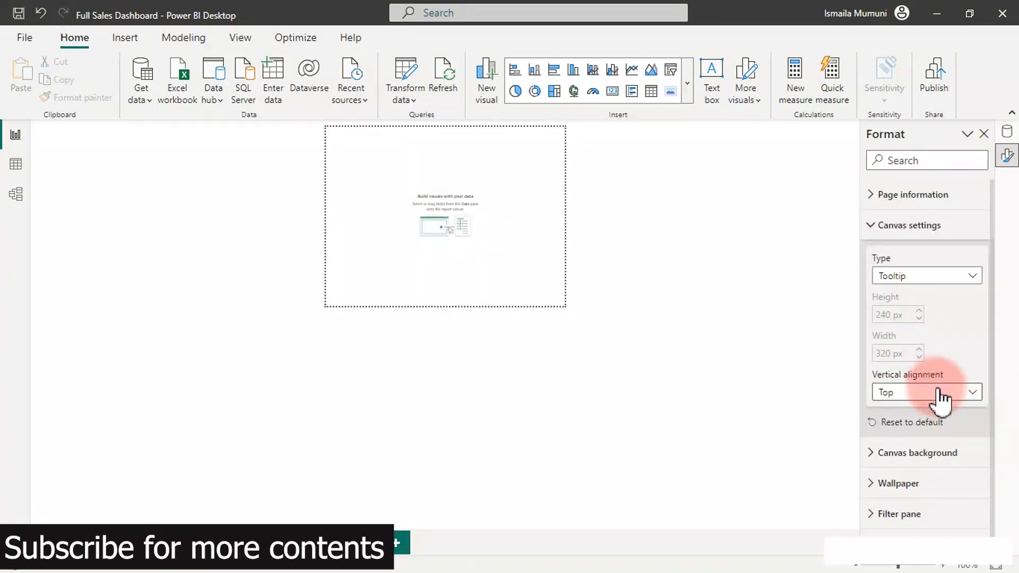
left_click(944, 278)
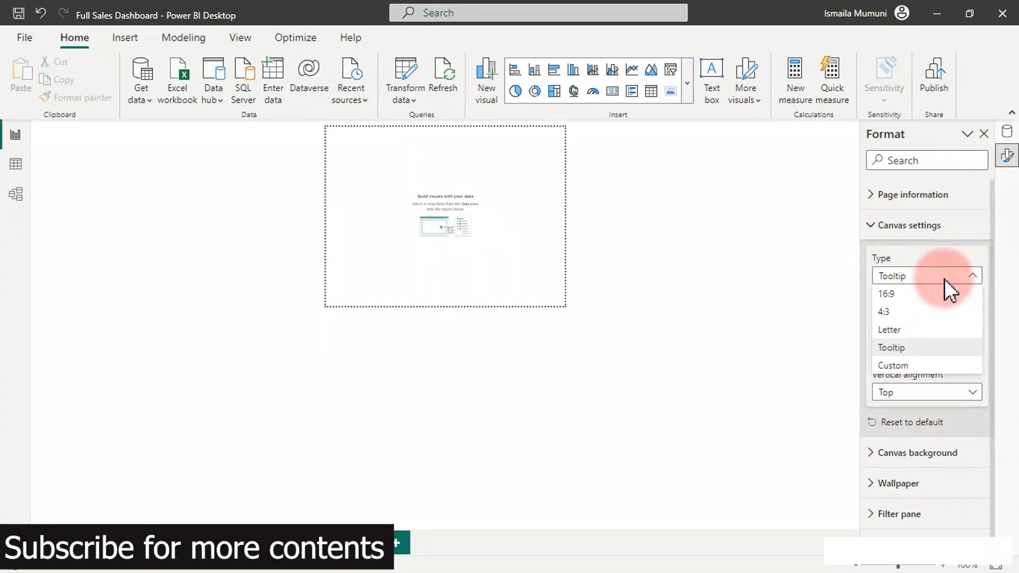
left_click(908, 368)
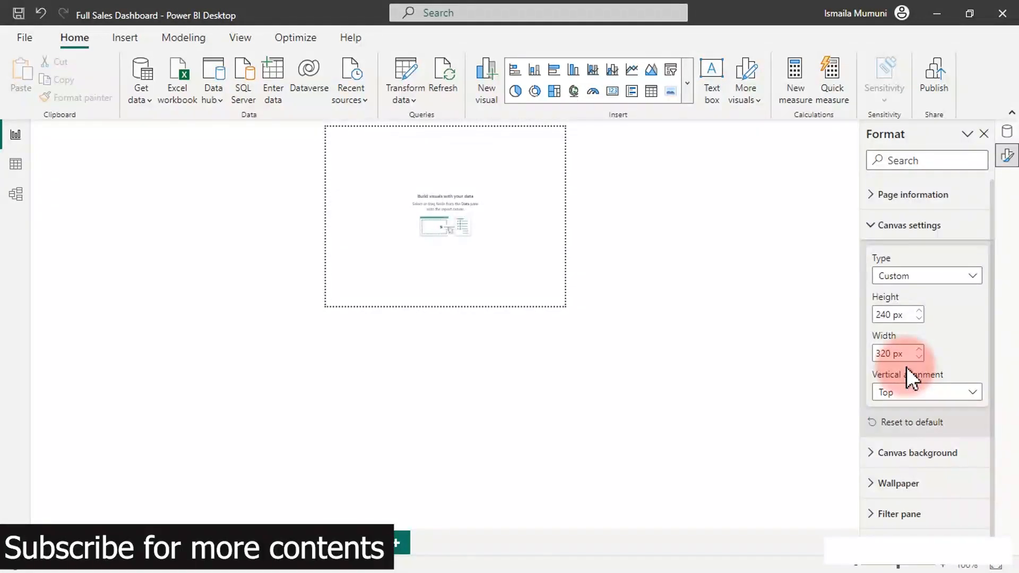
double_click(890, 314)
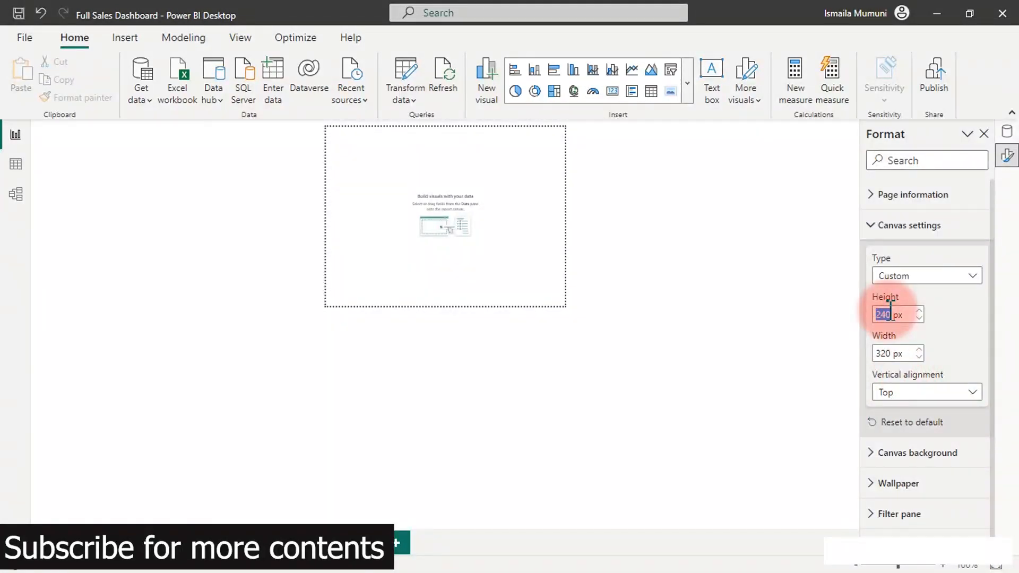
type("500")
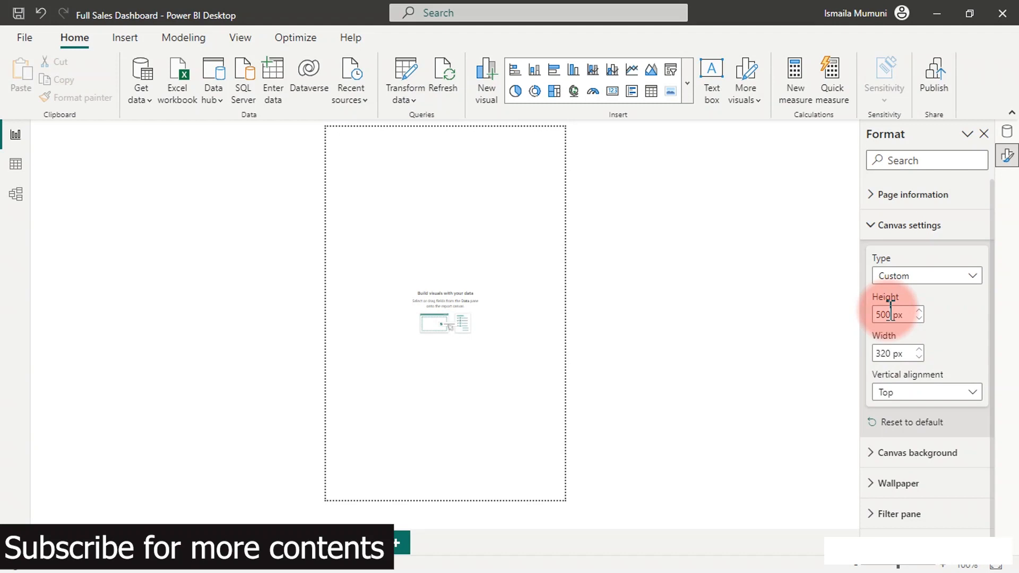
double_click(883, 352)
type("300")
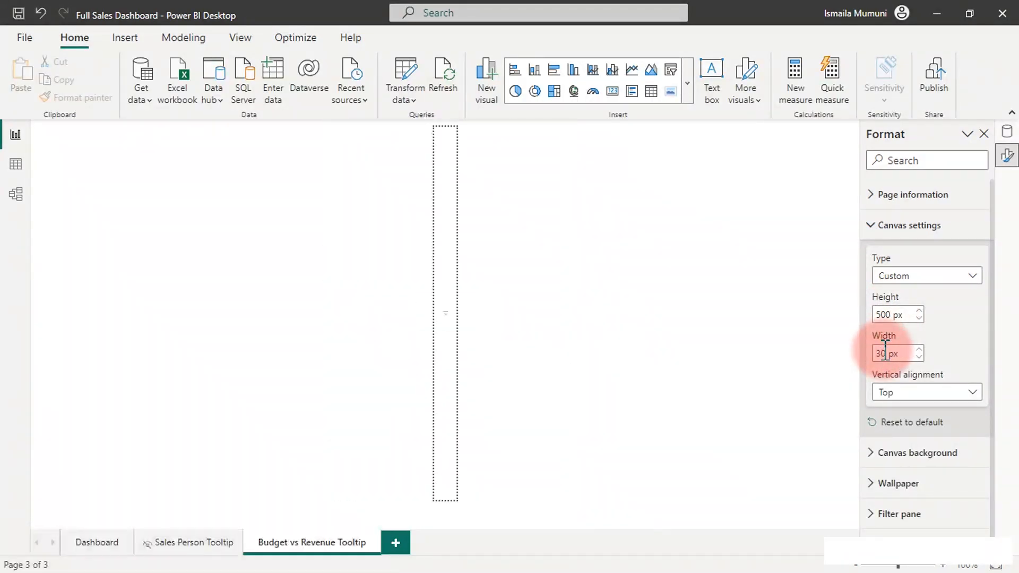
- Try Middle as the tooltip page's vertical alignment and return it to Top
left_click(907, 397)
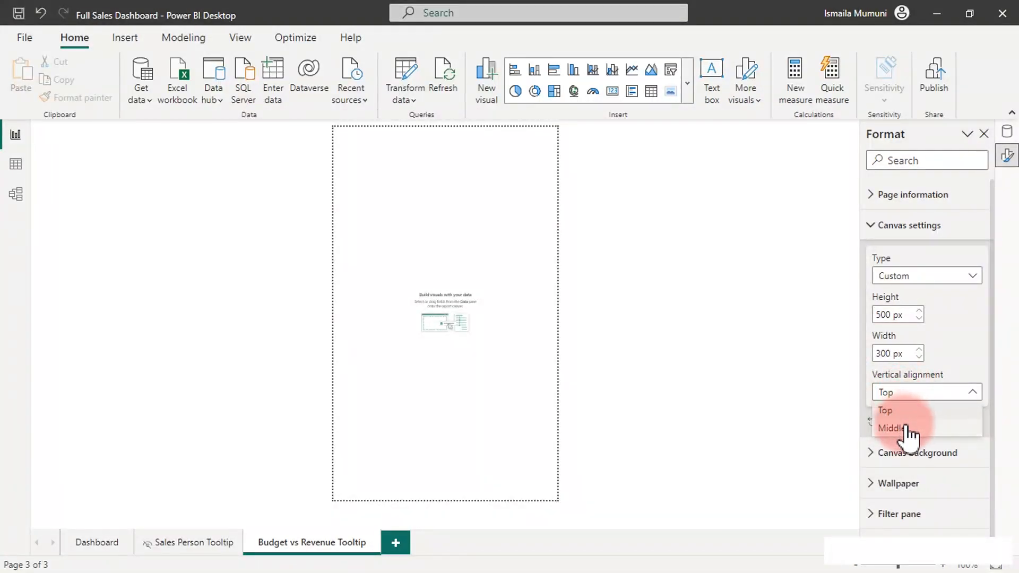
left_click(909, 430)
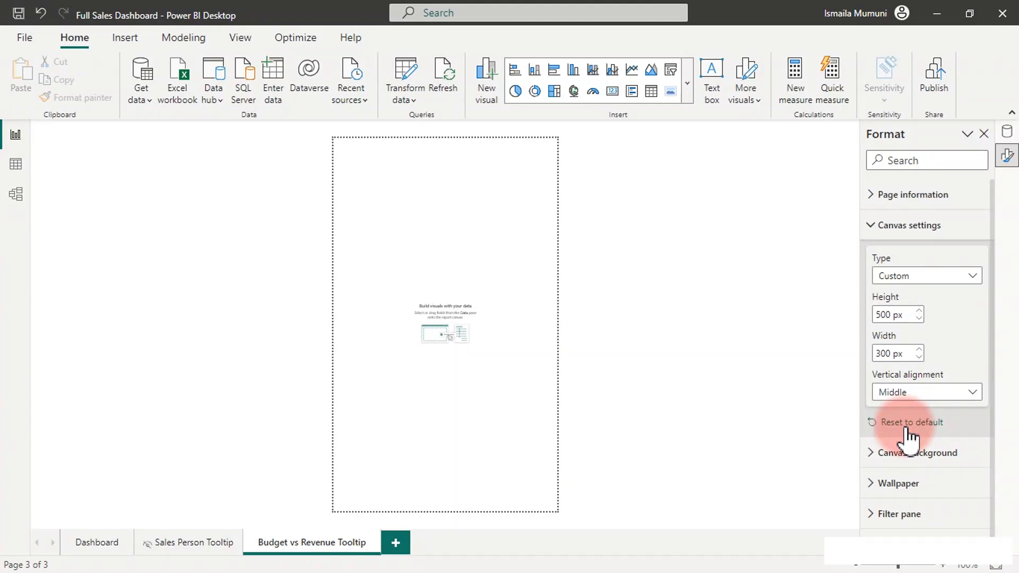
left_click(910, 394)
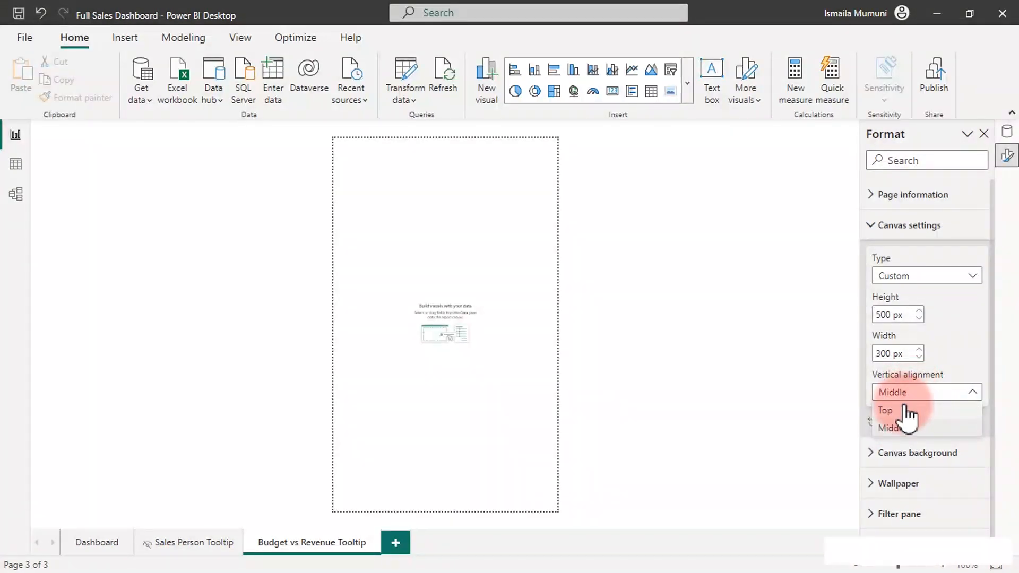
left_click(905, 411)
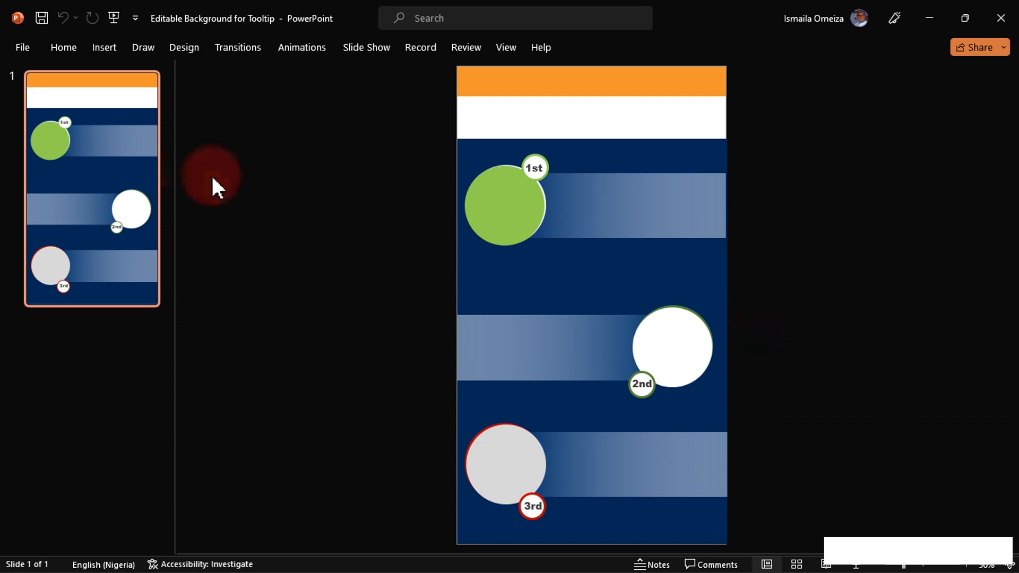
- Switch to the Editable Background for Tooltip presentation in PowerPoint and duplicate its only slide
right_click(116, 166)
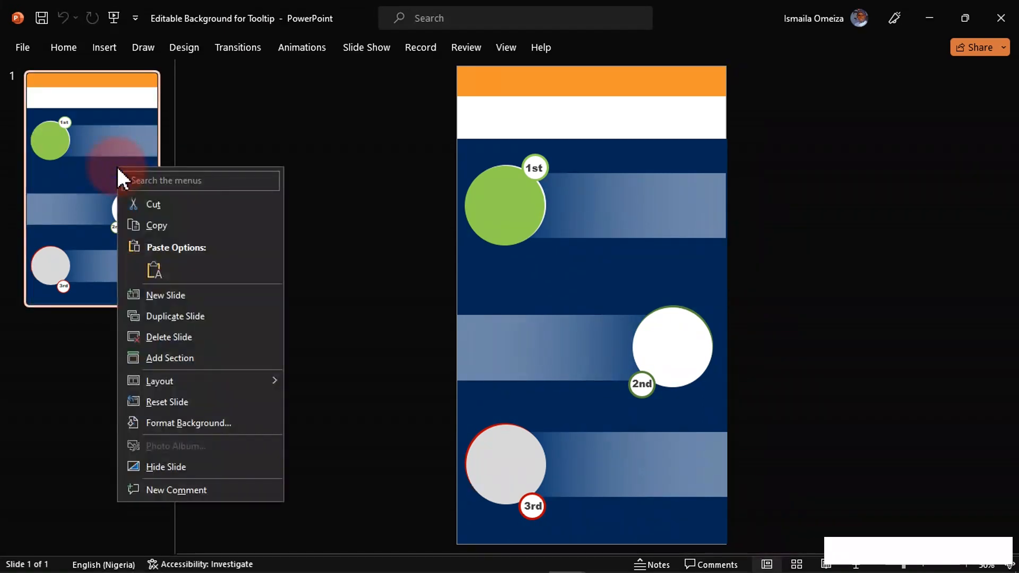
left_click(176, 317)
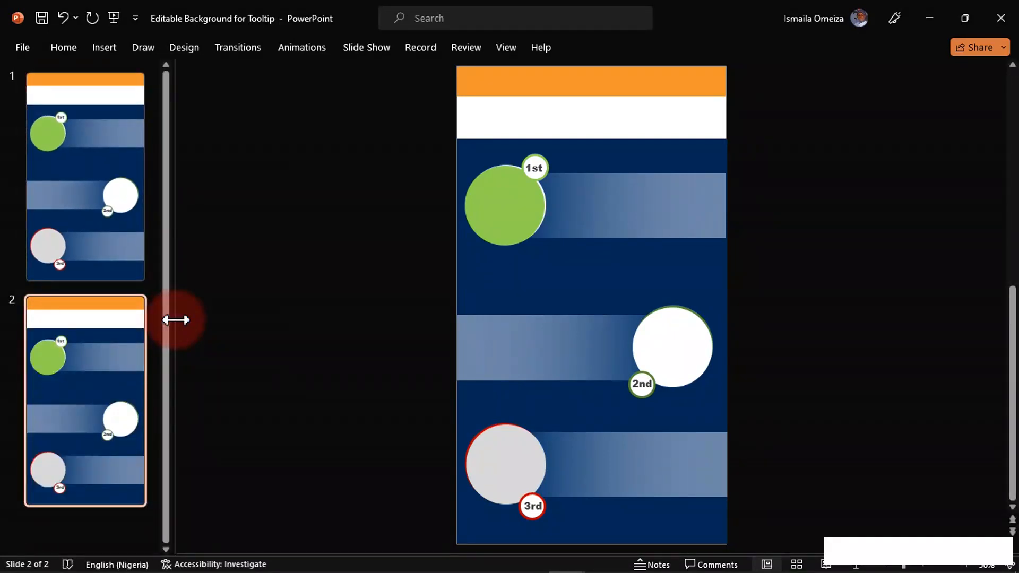
- Delete the three upper circles and the three gradient bars from the duplicated slide
left_click(515, 212)
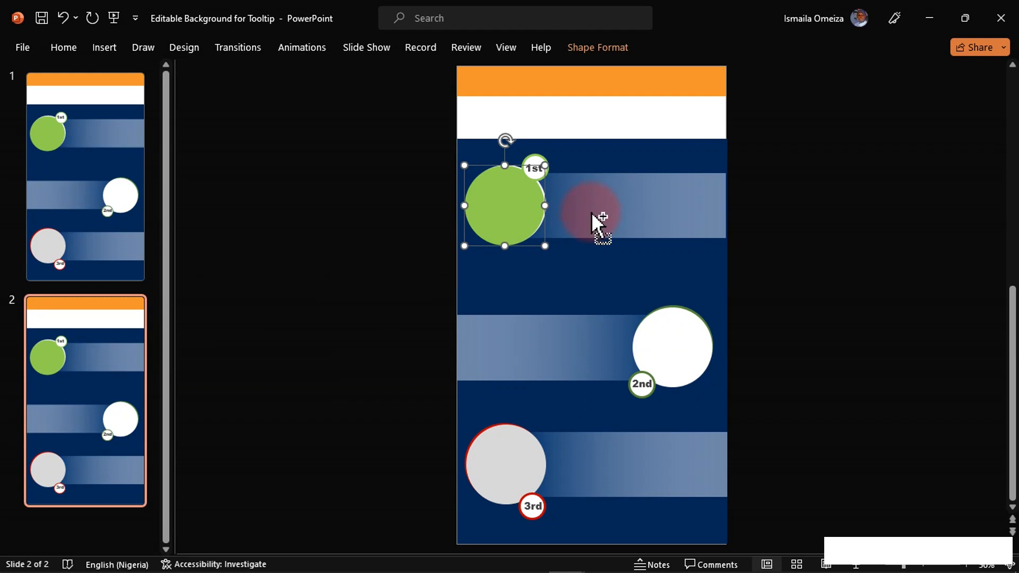
left_click(593, 215, "shift")
left_click(571, 350, "shift")
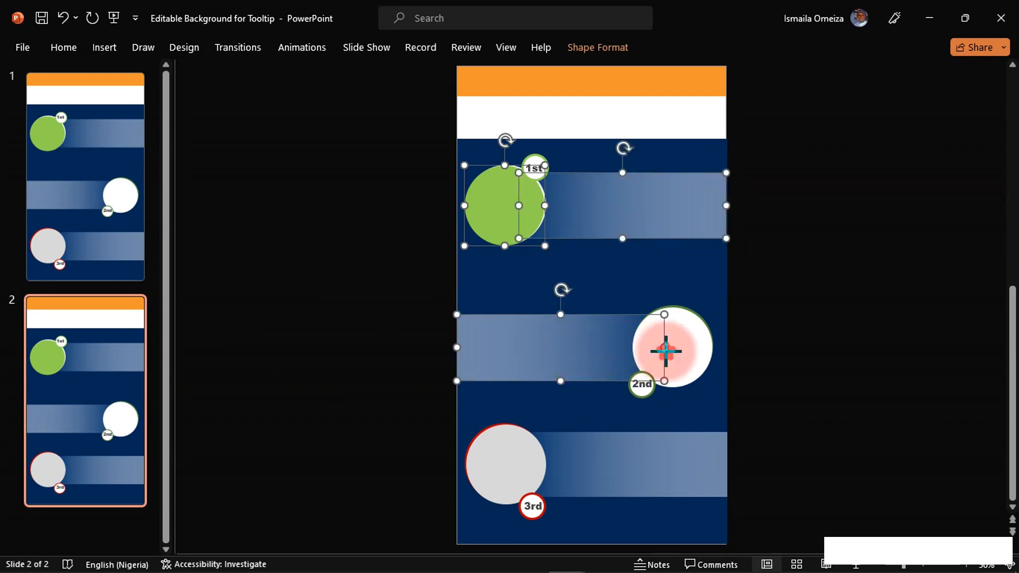
left_click(676, 367, "shift")
left_click(536, 459, "shift")
left_click(606, 472, "shift")
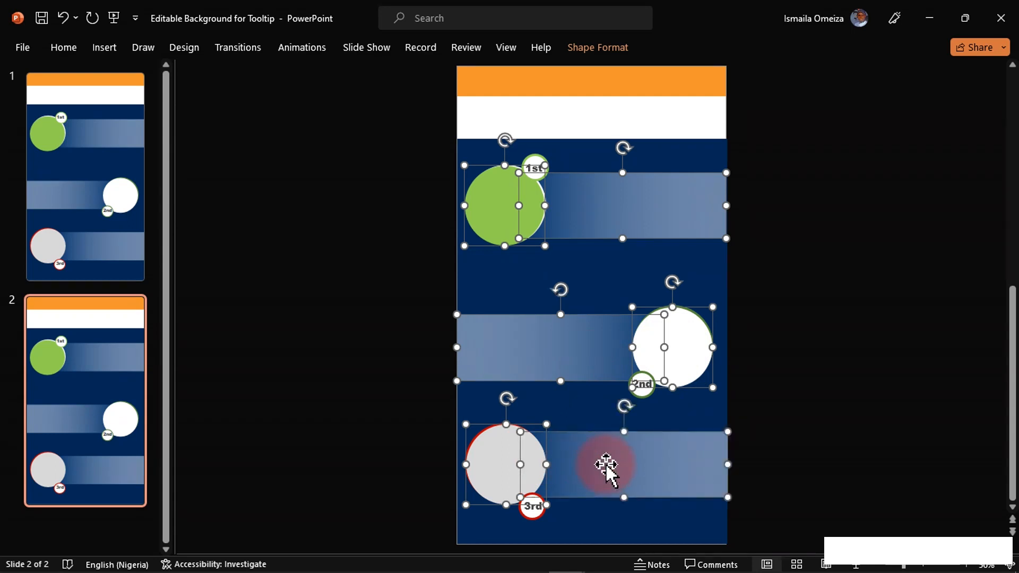
key("Delete")
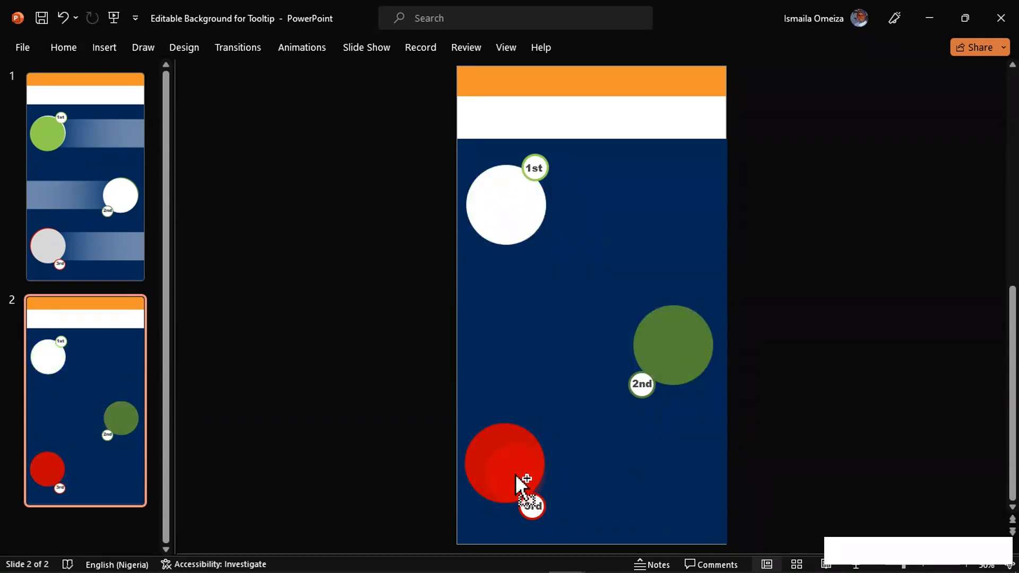
- Delete the remaining circles and the 1st, 2nd and 3rd badges, keeping the navy rectangle and the header shapes
left_click(542, 478)
left_click(534, 505, "shift")
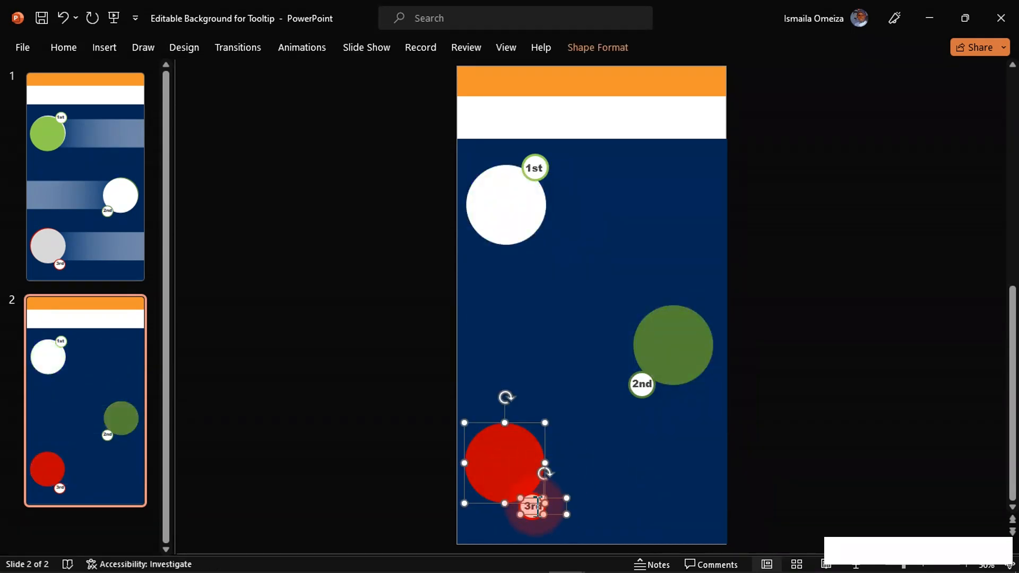
key("ctrl+a")
left_click_drag(655, 117, 650, 88)
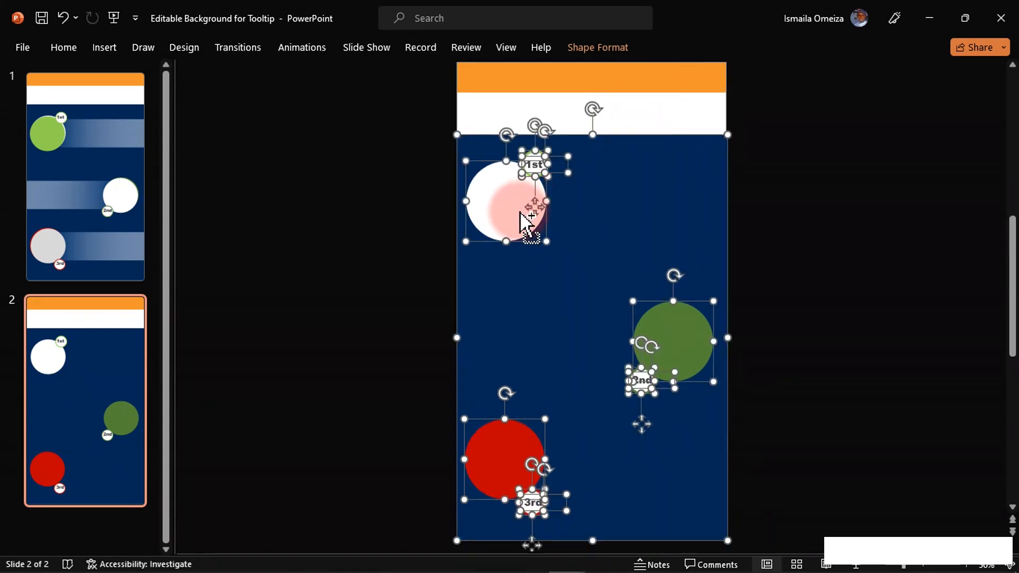
left_click(611, 271, "shift")
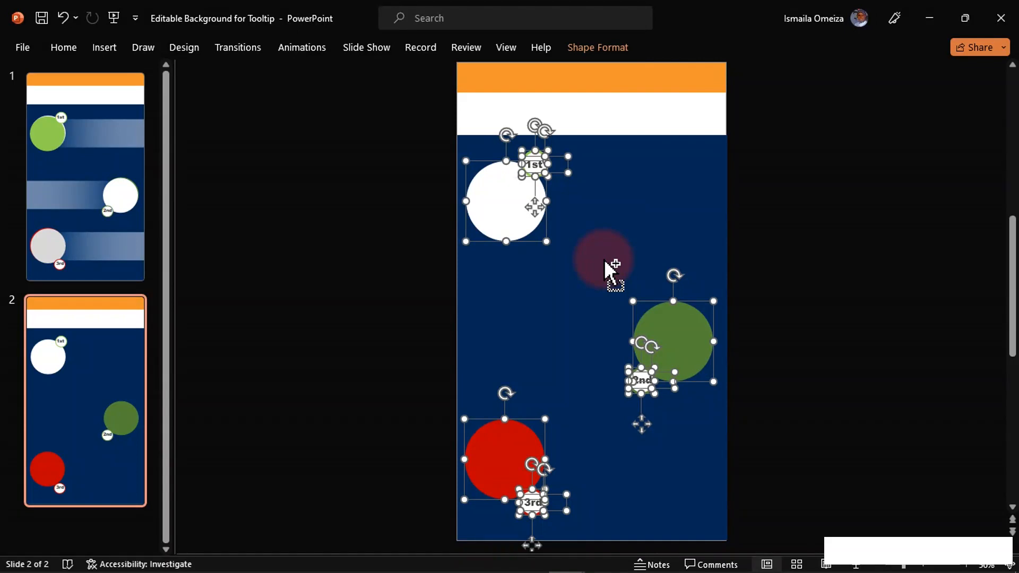
key("Delete")
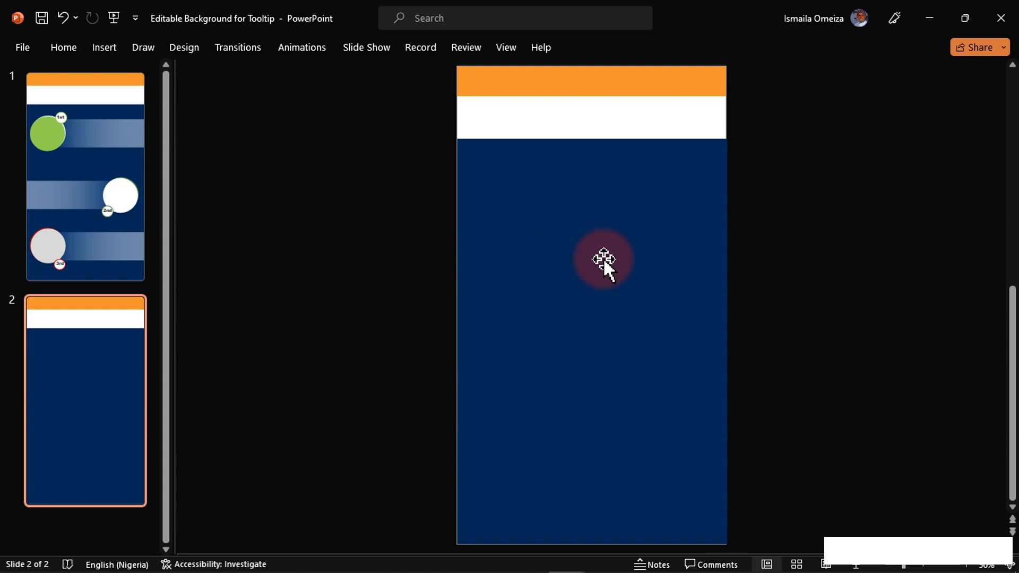
- Shorten the navy rectangle from its upper edge so the white area covers roughly the slide's upper third below the orange band
left_click(605, 263)
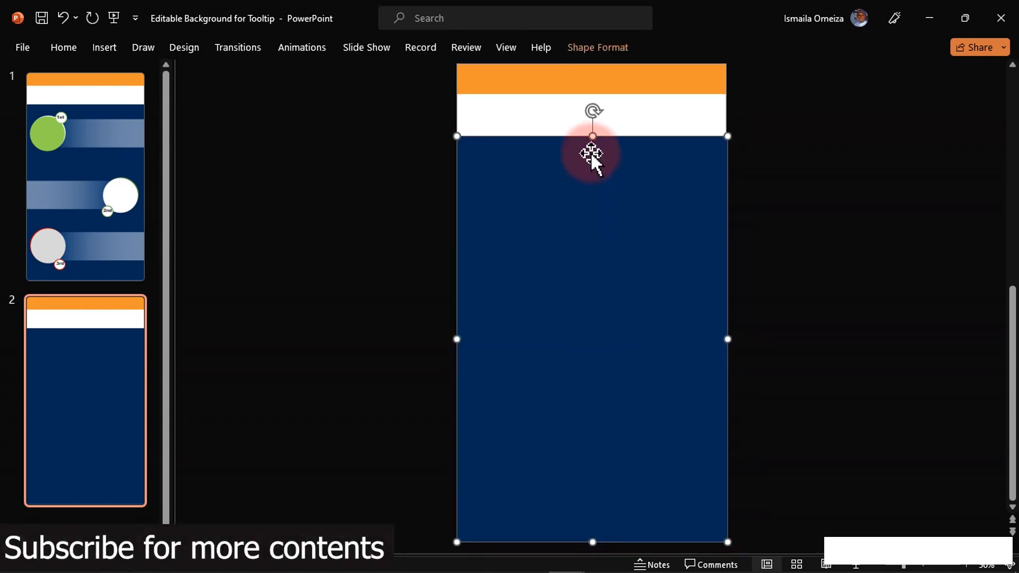
left_click_drag(590, 136, 588, 252)
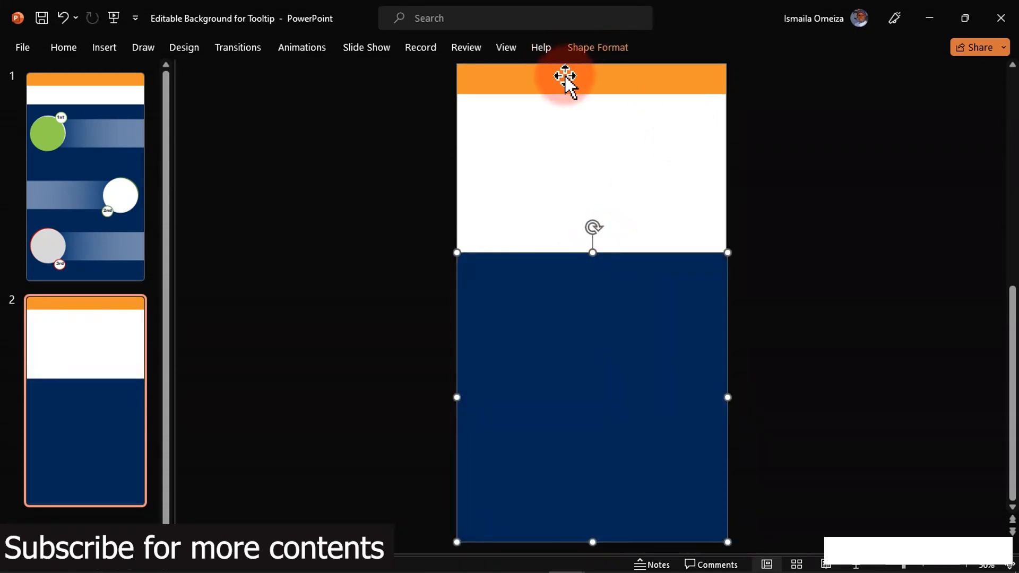
left_click(605, 192)
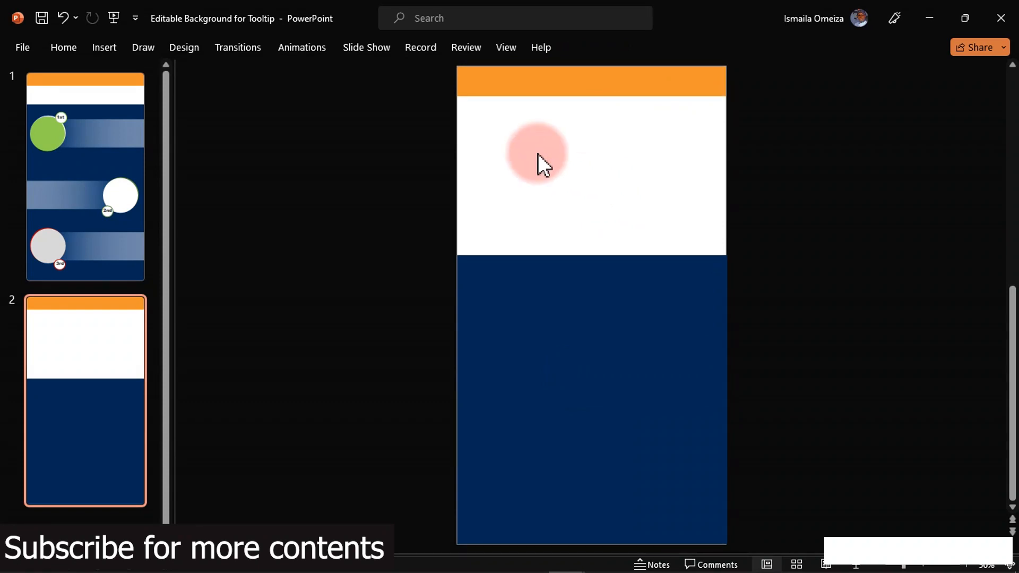
- Open the stock icon library and select the falling bar chart with arrow and the plain bar chart icons
left_click(100, 49)
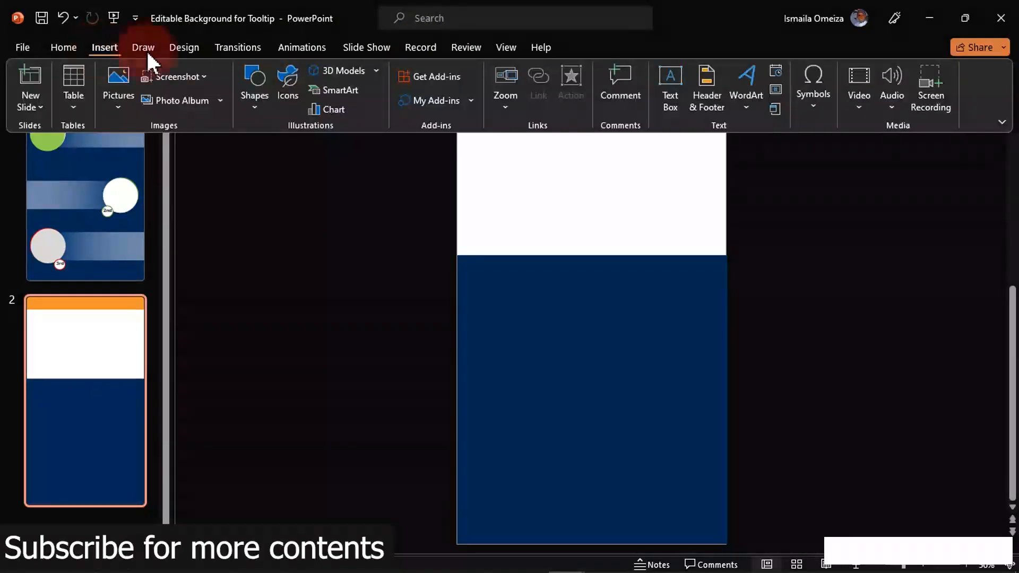
left_click(286, 79)
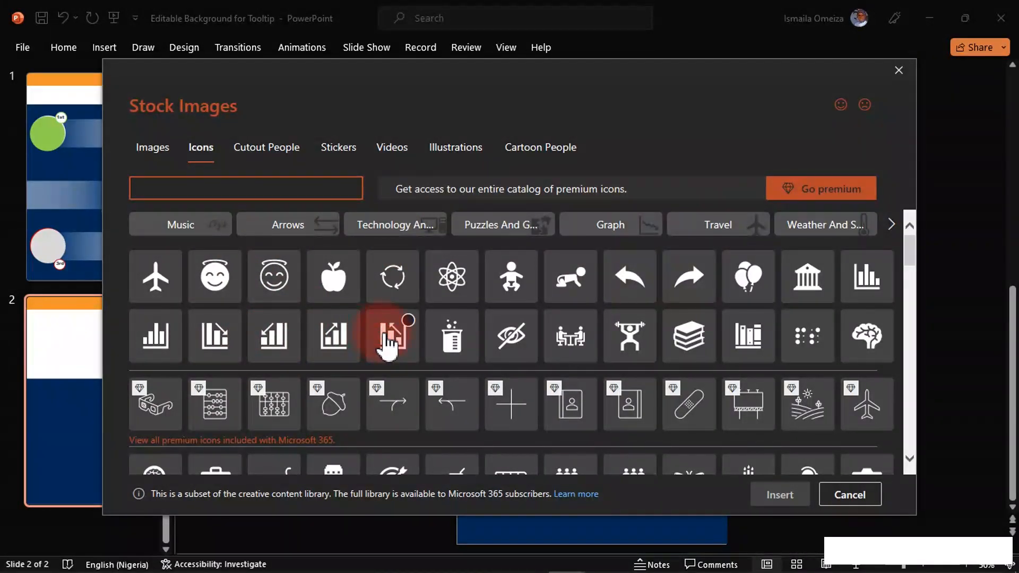
left_click(391, 343)
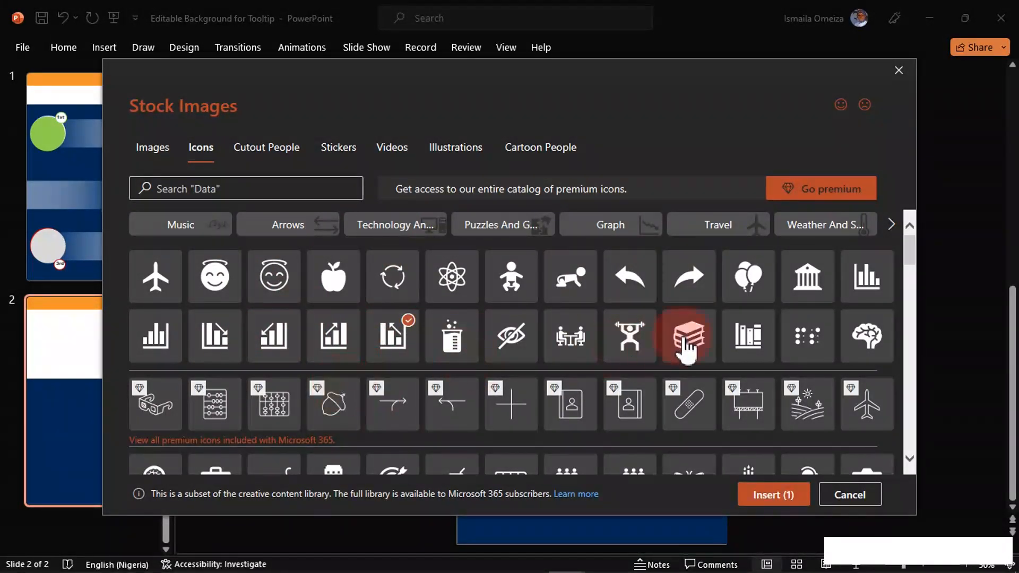
left_click(867, 279)
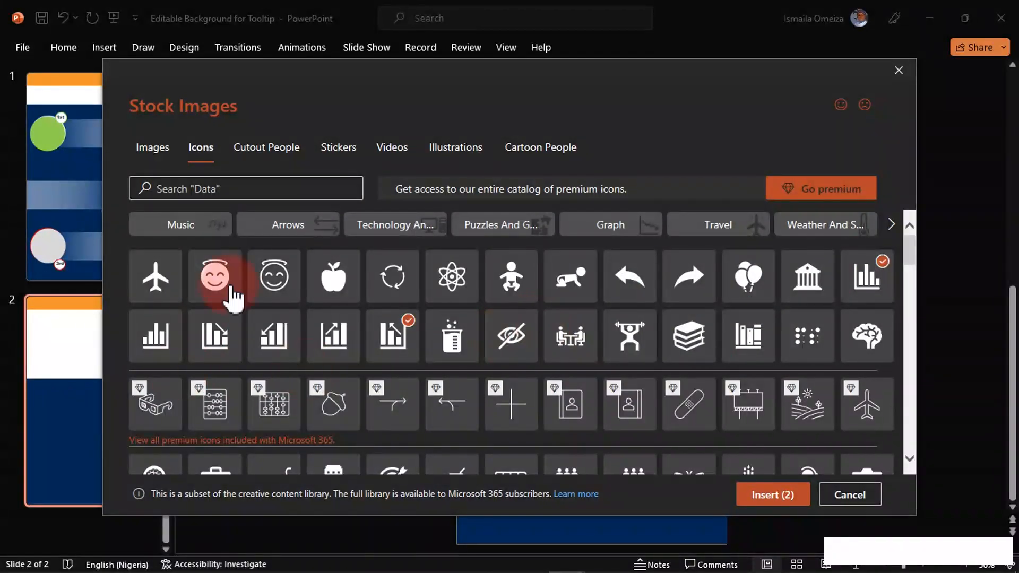
- Search the stock icons for "analytics", add the line chart icon with data points, and insert the three selected icons
left_click(238, 191)
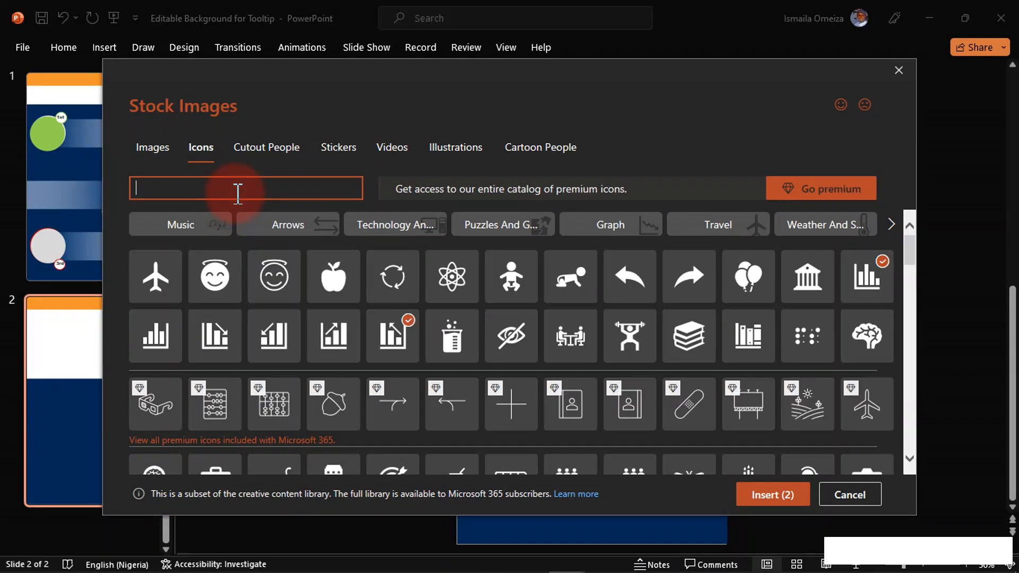
type("analytis")
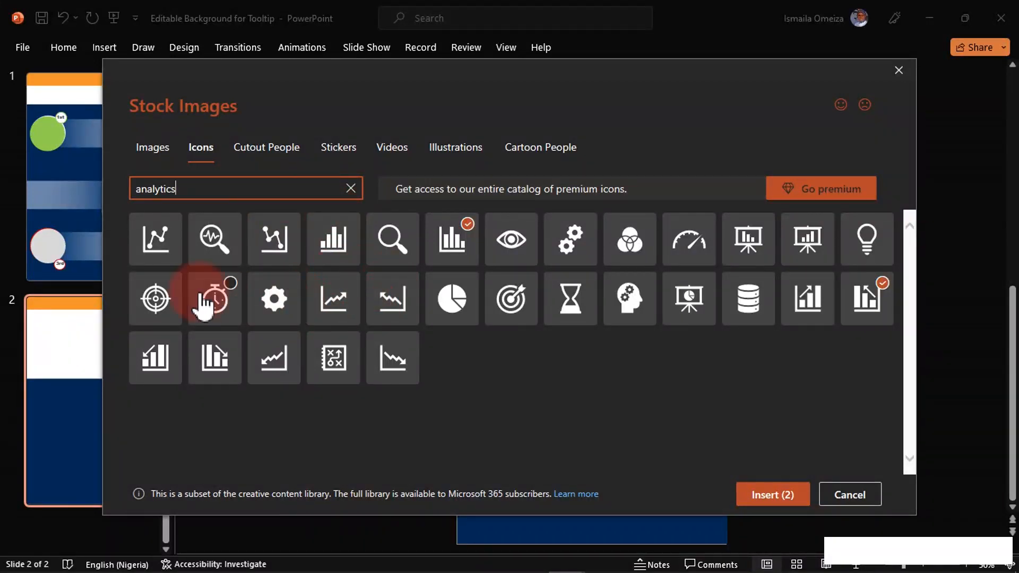
left_click(153, 249)
left_click(330, 360)
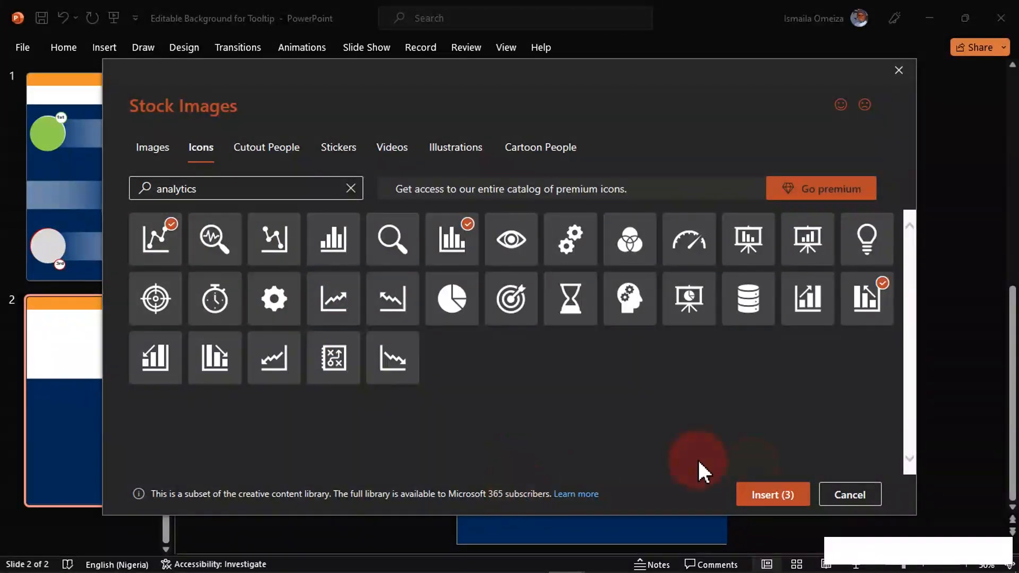
left_click(783, 509)
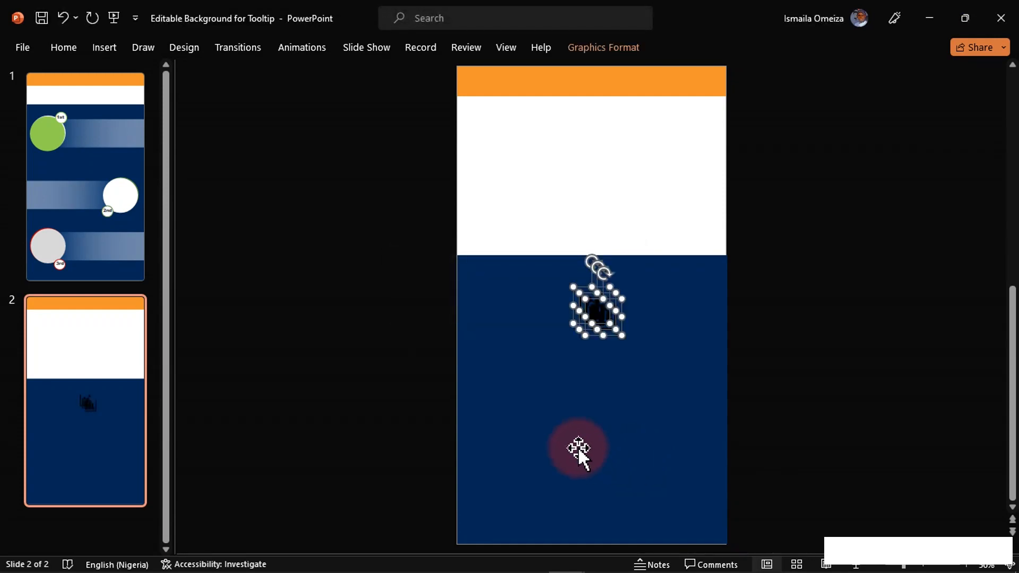
- Copy the shopping cart picture from the Editable Background presentation into the tooltip slide and place it enlarged at the navy area's upper left
mouse_move(498, 571)
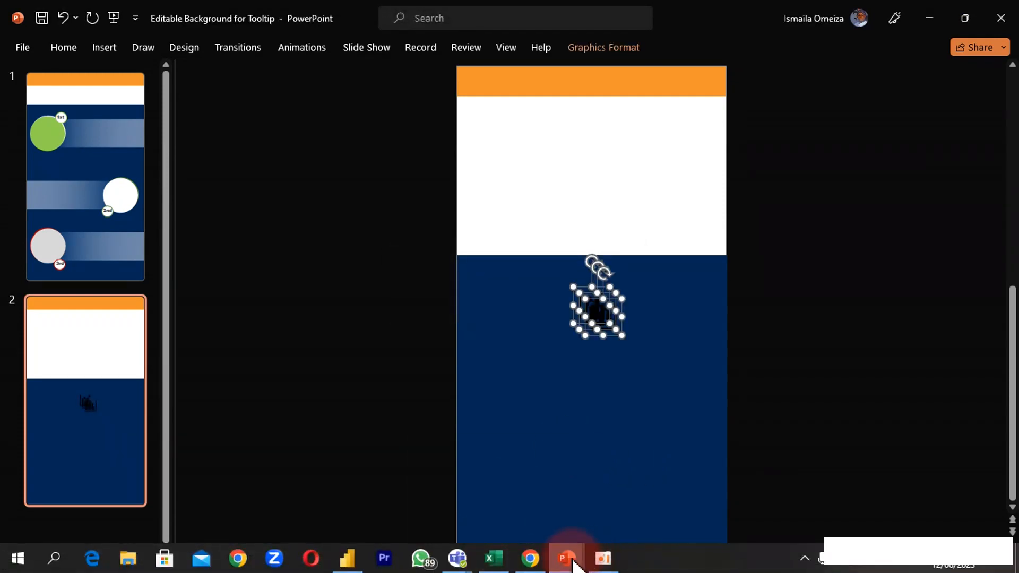
mouse_move(577, 559)
left_click(502, 504)
left_click(208, 121)
key("ctrl+c")
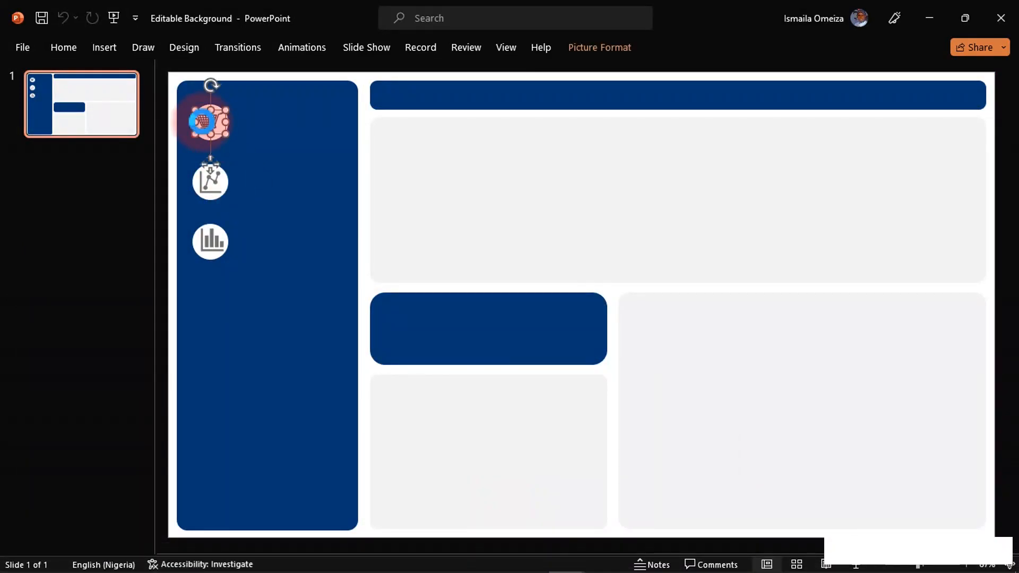
left_click(932, 13)
key("ctrl+v")
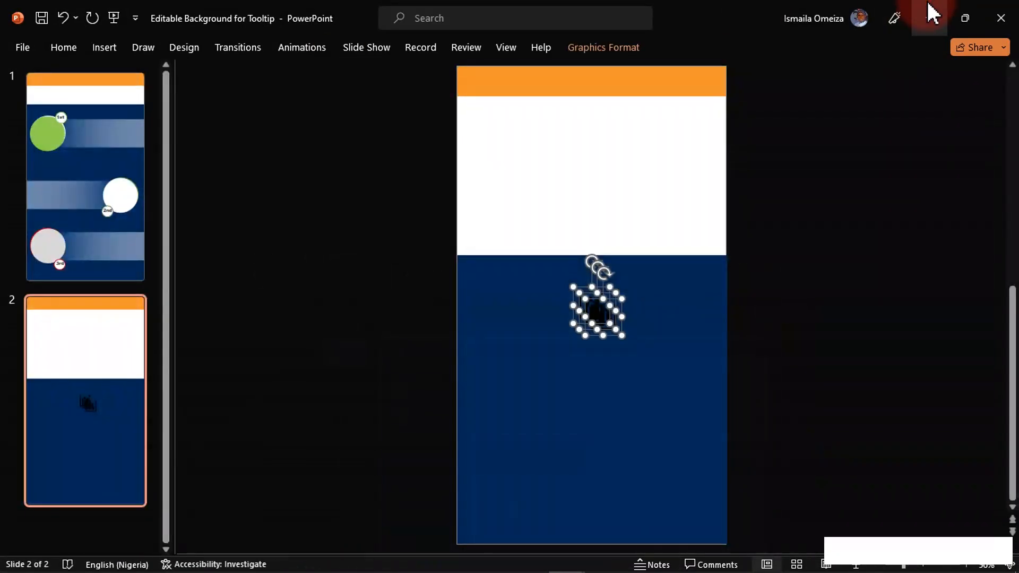
key("ctrl+v")
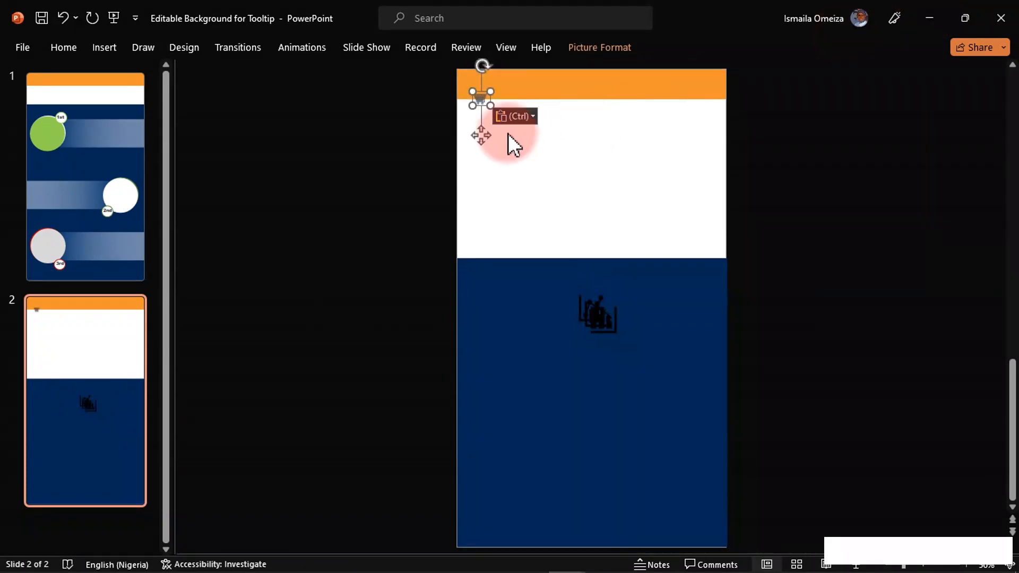
left_click_drag(477, 128, 490, 311)
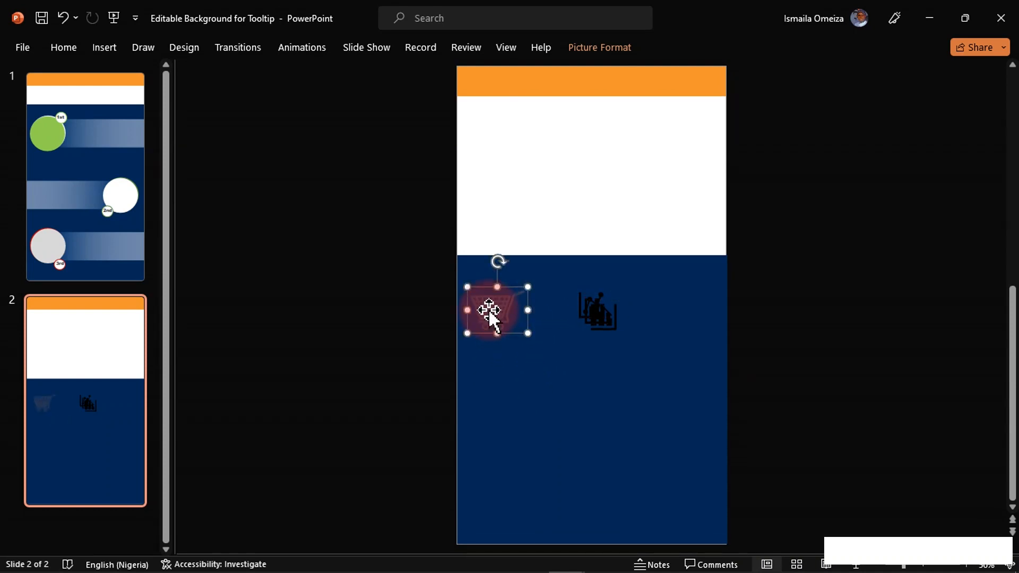
- Recolor the shopping cart picture with the pale washed-out preset so it stands out on the navy area
right_click(489, 311)
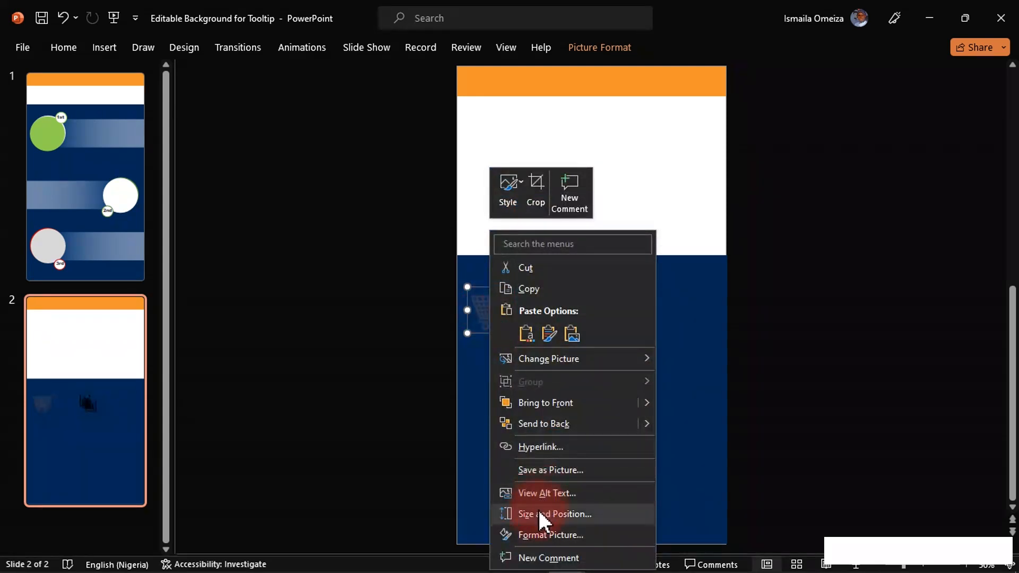
left_click(550, 537)
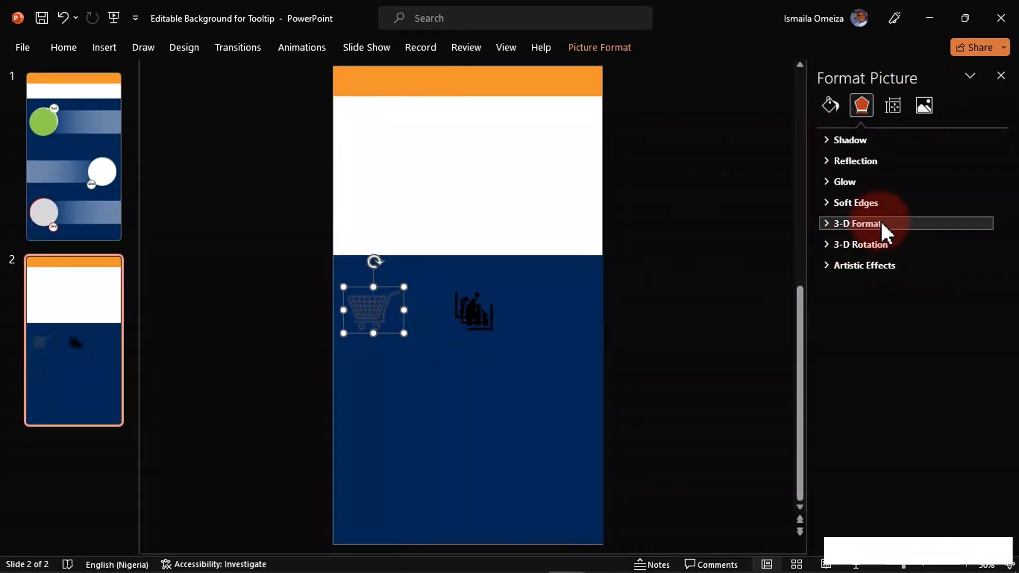
left_click(932, 107)
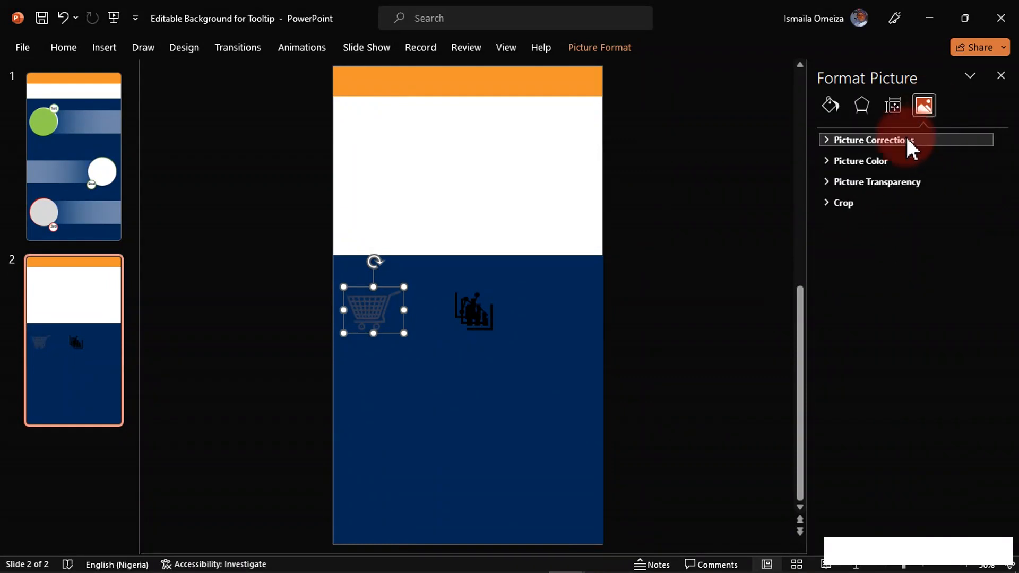
left_click(873, 163)
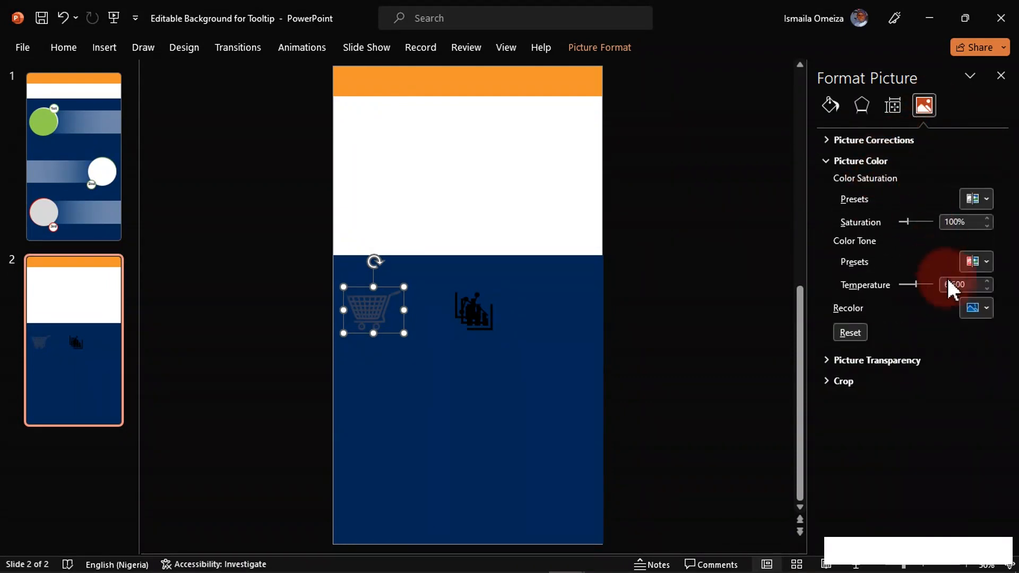
left_click(974, 309)
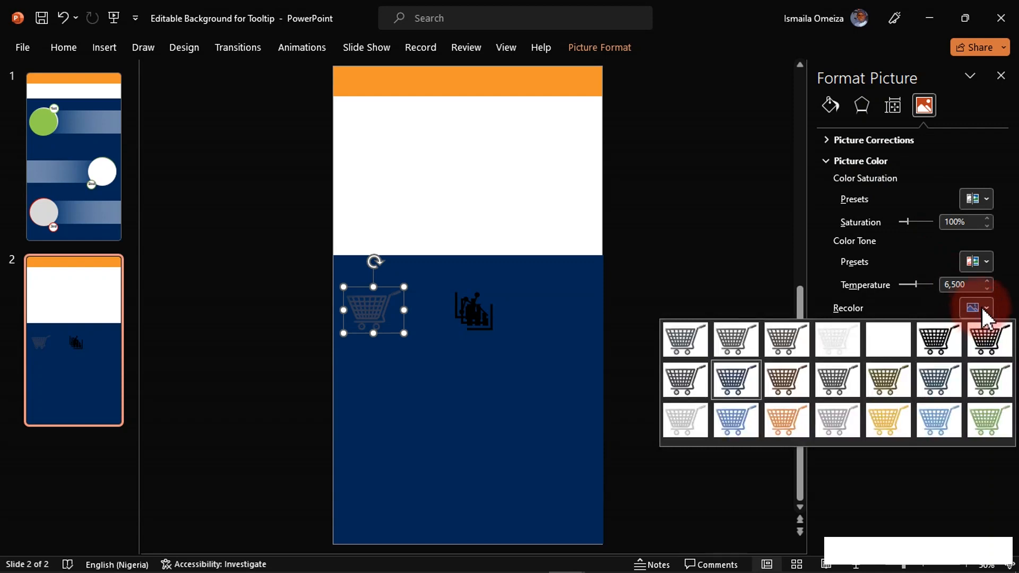
left_click(827, 350)
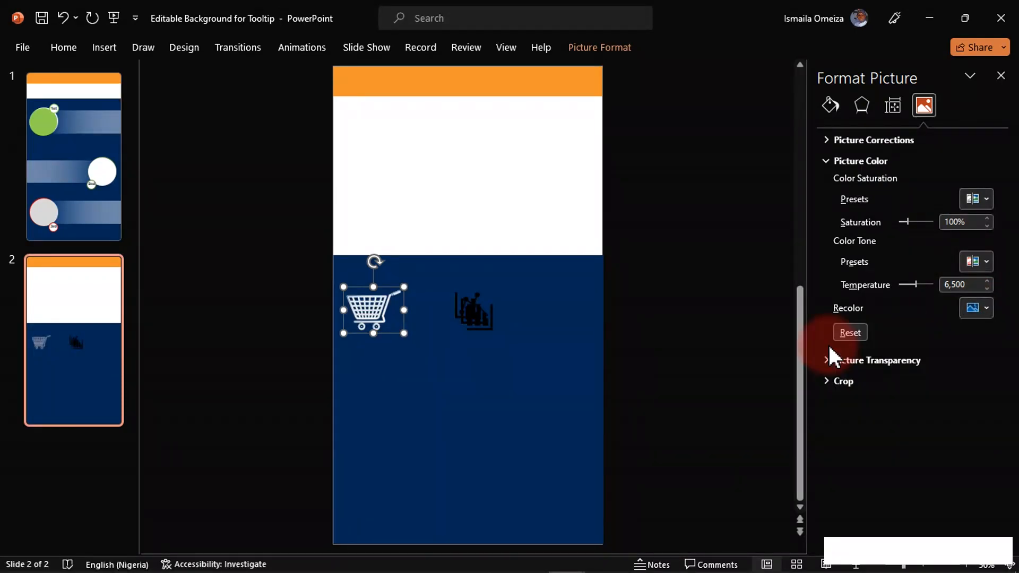
- Arrange the three chart icons in a column under the cart: arrow bar chart, plain bar chart and line chart, slightly enlarged
left_click_drag(462, 322, 352, 387)
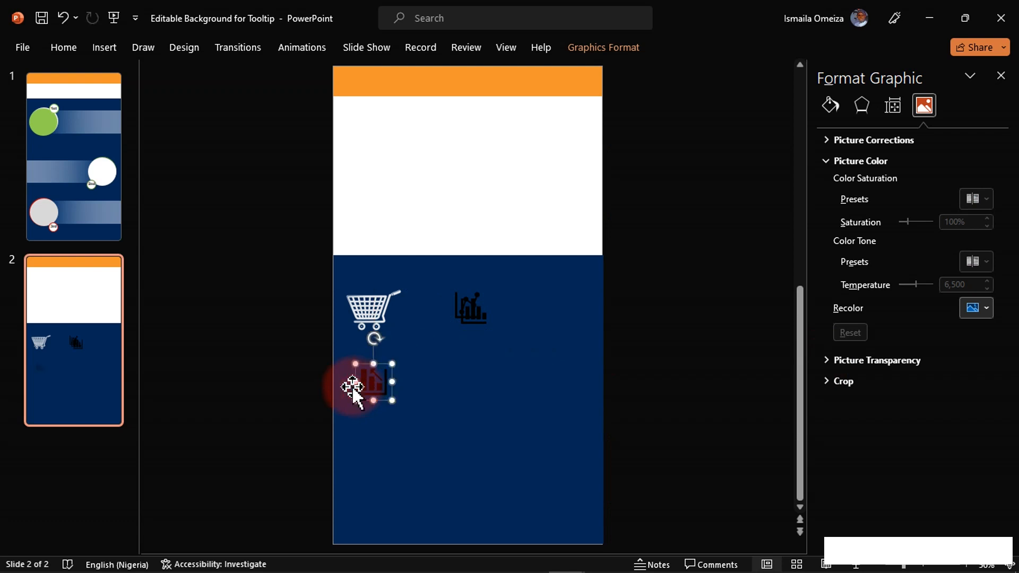
mouse_move(392, 401)
left_mouse_down()
mouse_move(401, 410)
mouse_move(370, 395)
mouse_move(377, 391)
left_mouse_up()
left_click(476, 302)
left_click_drag(477, 305, 372, 476)
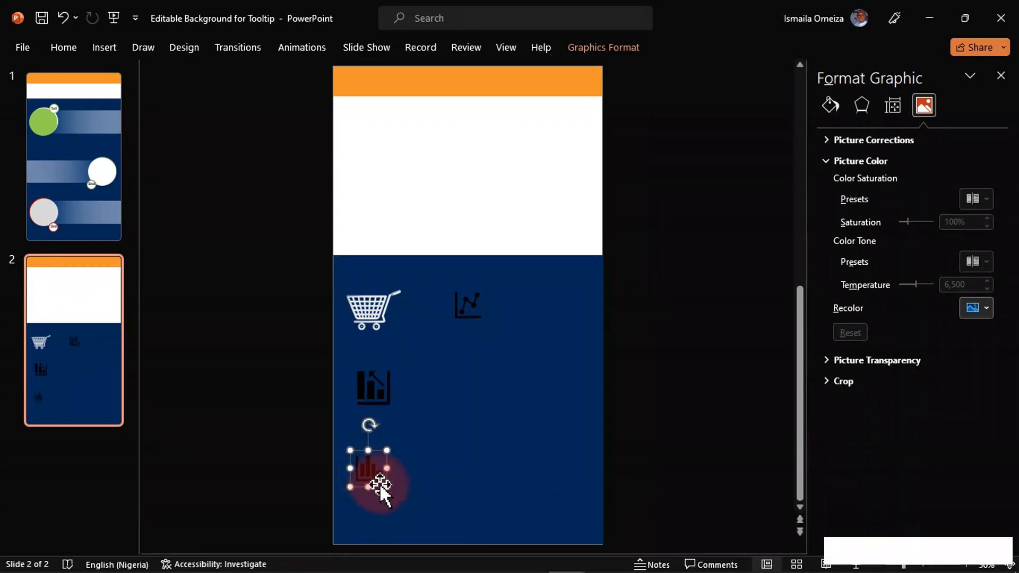
left_click_drag(376, 478, 371, 456)
left_click(468, 309)
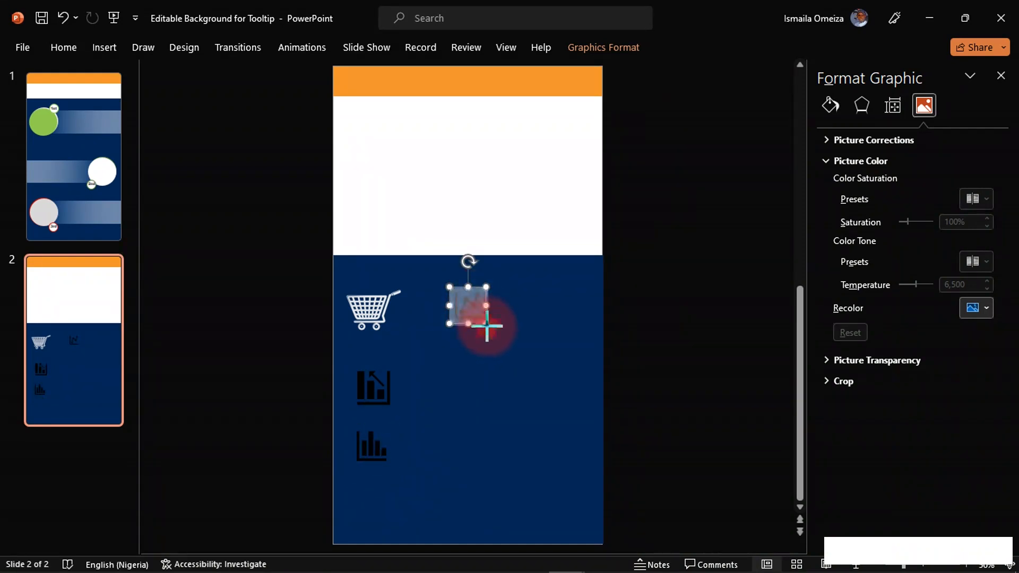
left_click_drag(479, 311, 376, 499)
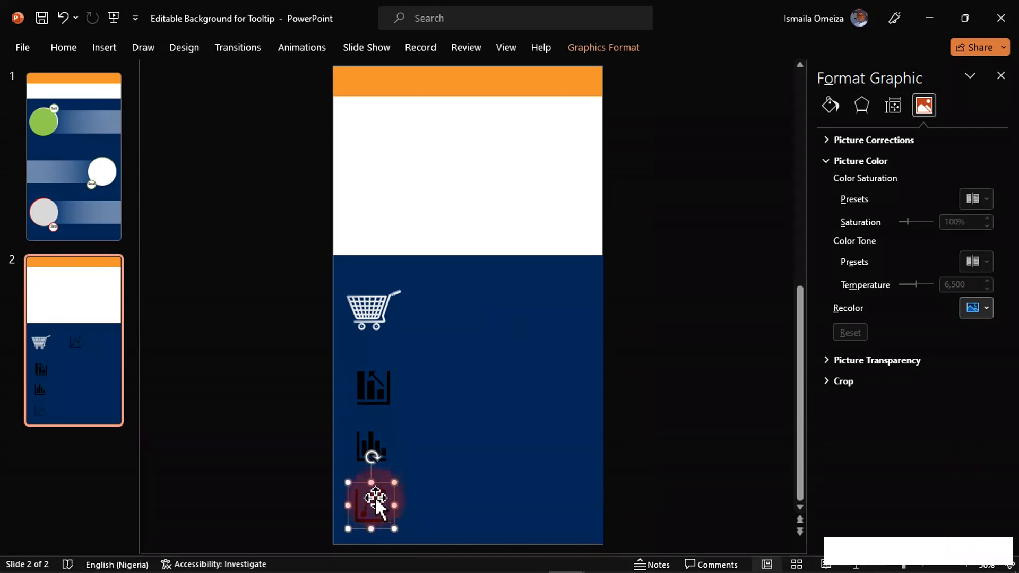
- Select the shopping cart and the three chart icons together and distribute them vertically so they are evenly spaced
left_click(374, 444, "ctrl")
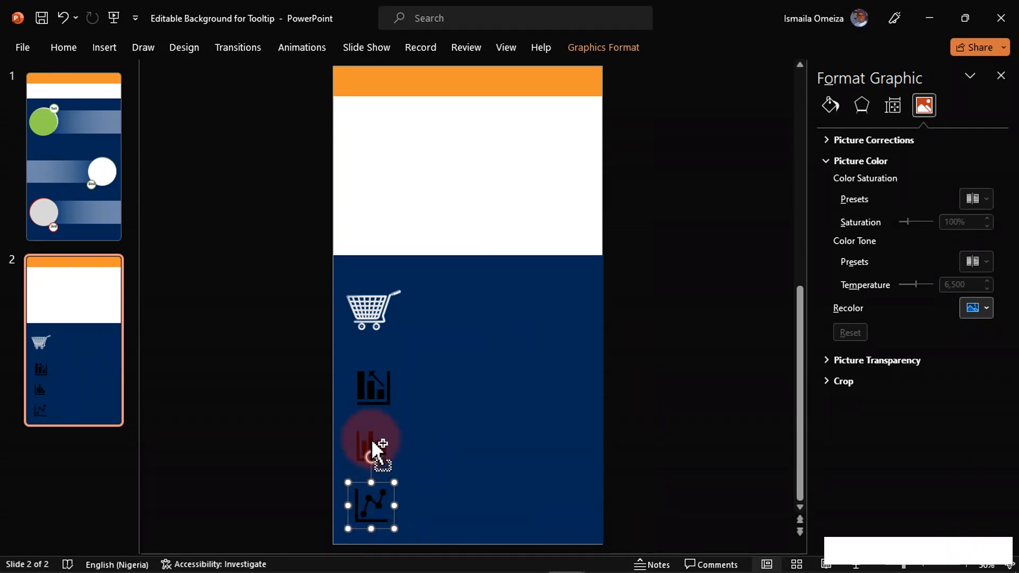
left_click(389, 406, "ctrl")
left_click(371, 319, "ctrl")
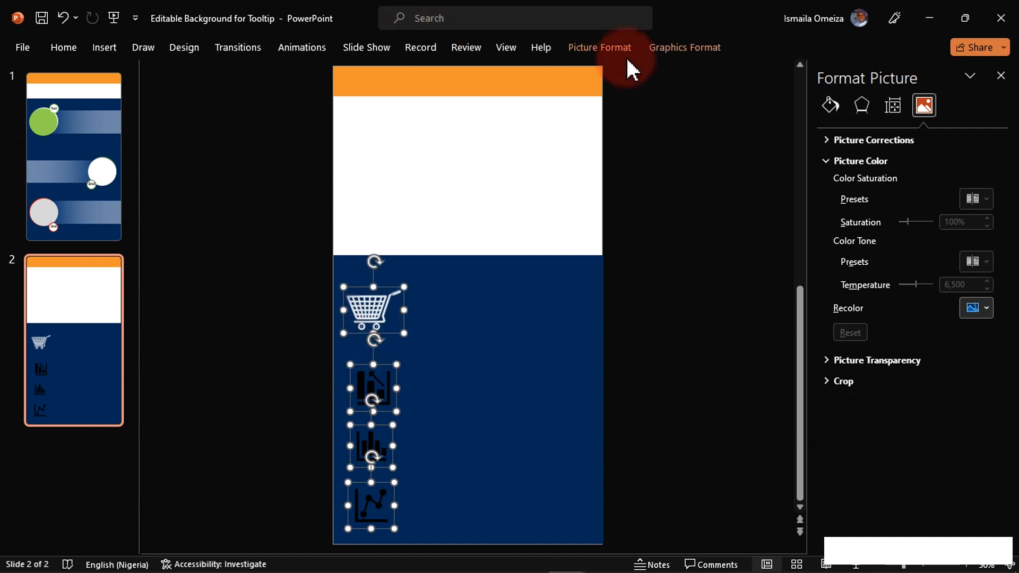
left_click(612, 48)
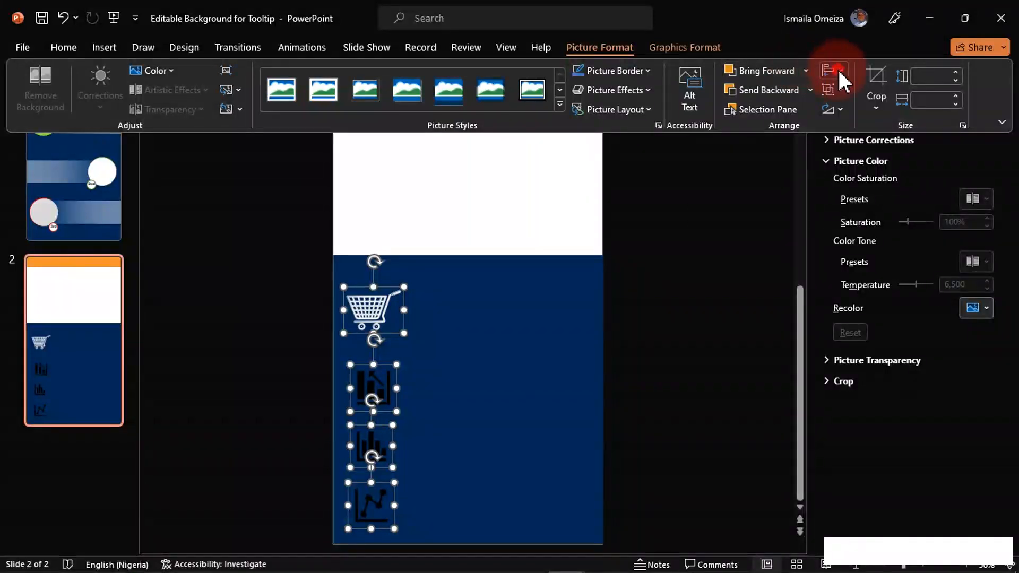
left_click(835, 70)
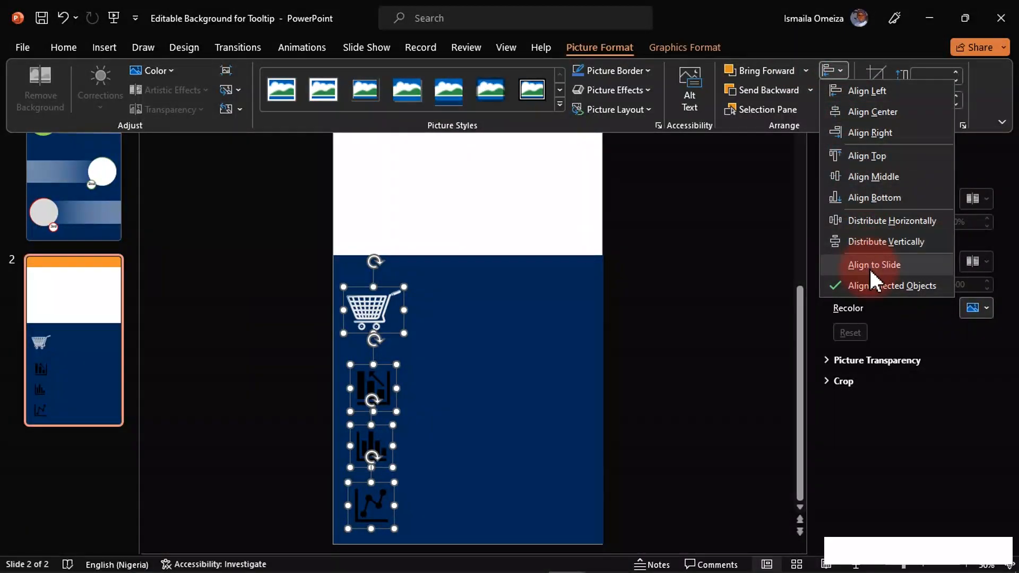
left_click(883, 243)
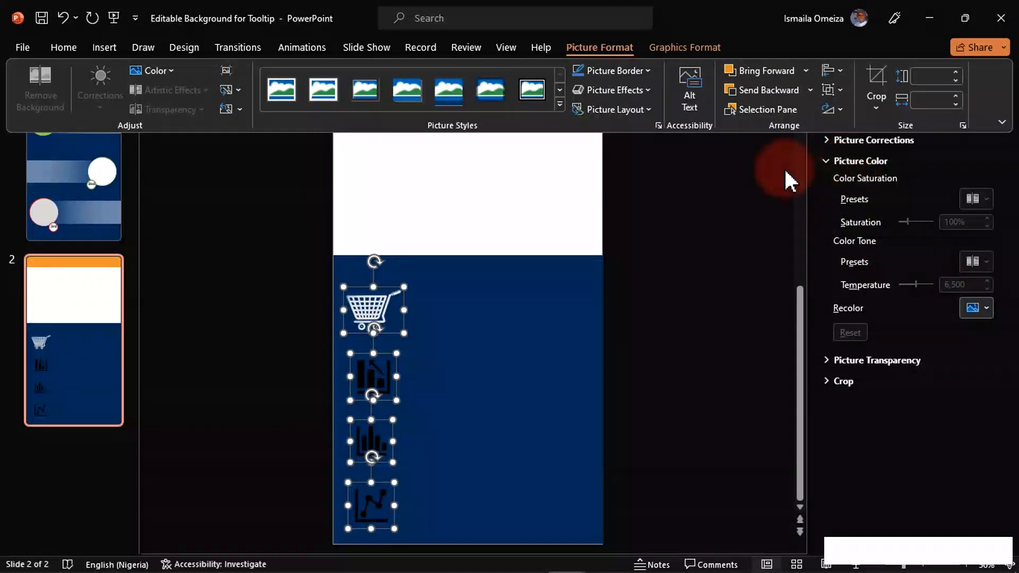
left_click(738, 179)
left_click(684, 196)
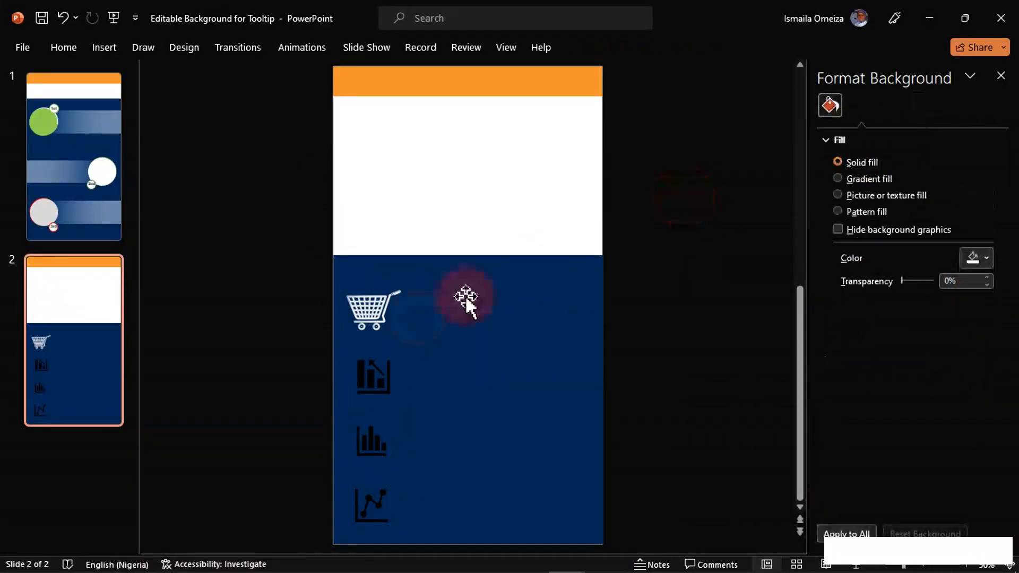
- Copy the shopping cart's pale formatting onto the three black chart icons below it with Format Painter
left_click(372, 321)
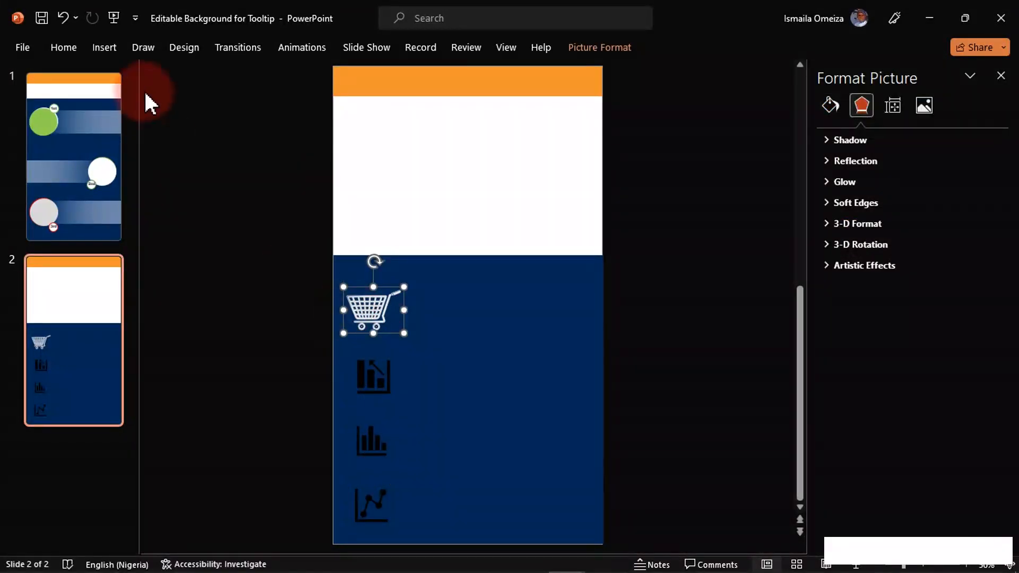
left_click(67, 46)
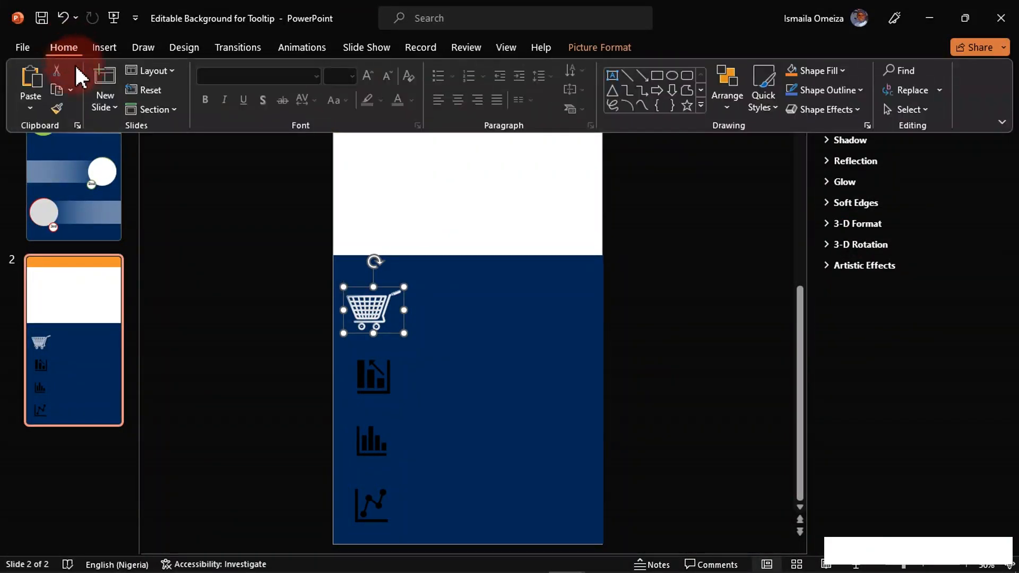
double_click(54, 108)
left_click(364, 387)
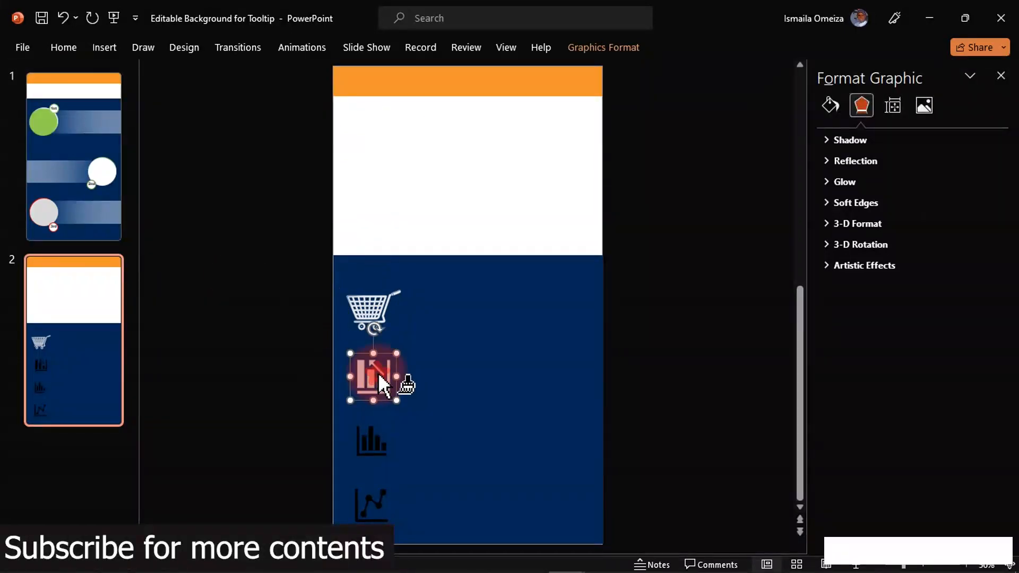
left_click(369, 439)
left_click(370, 501)
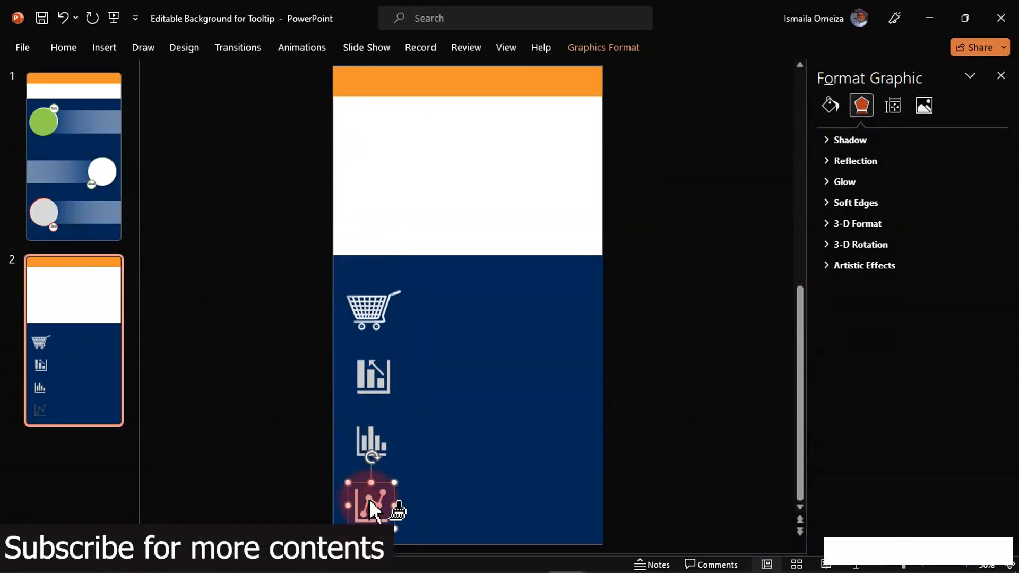
key("Escape")
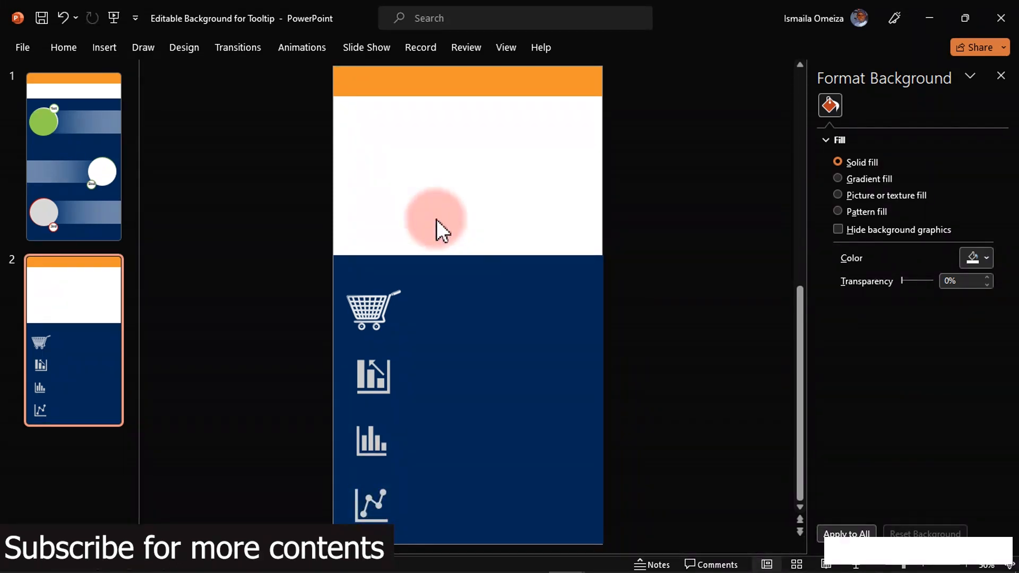
- Export only the current slide as a PNG image named "Budget Tooltip" in the Sales people Dashboard folder
left_click(36, 53)
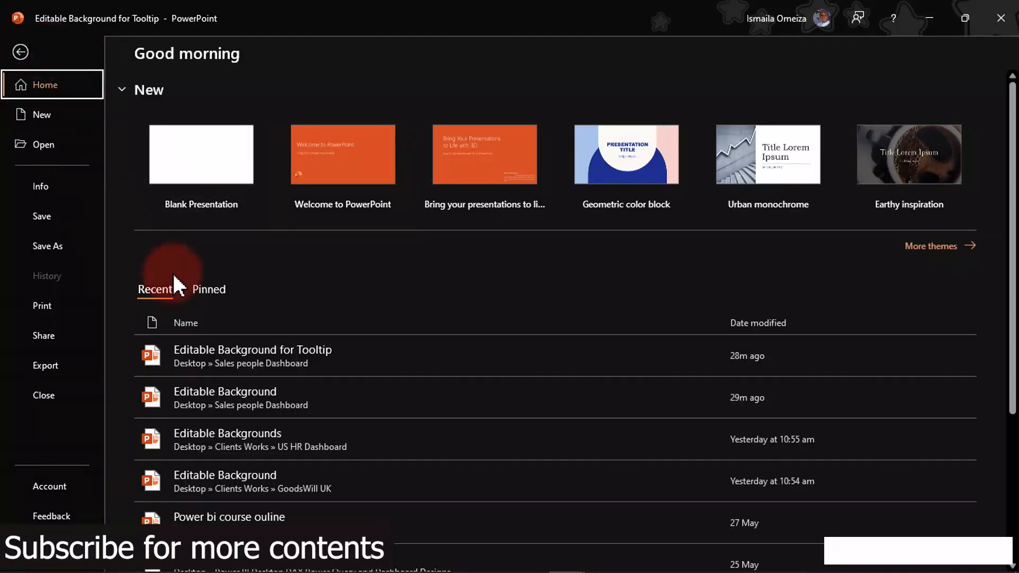
left_click(58, 365)
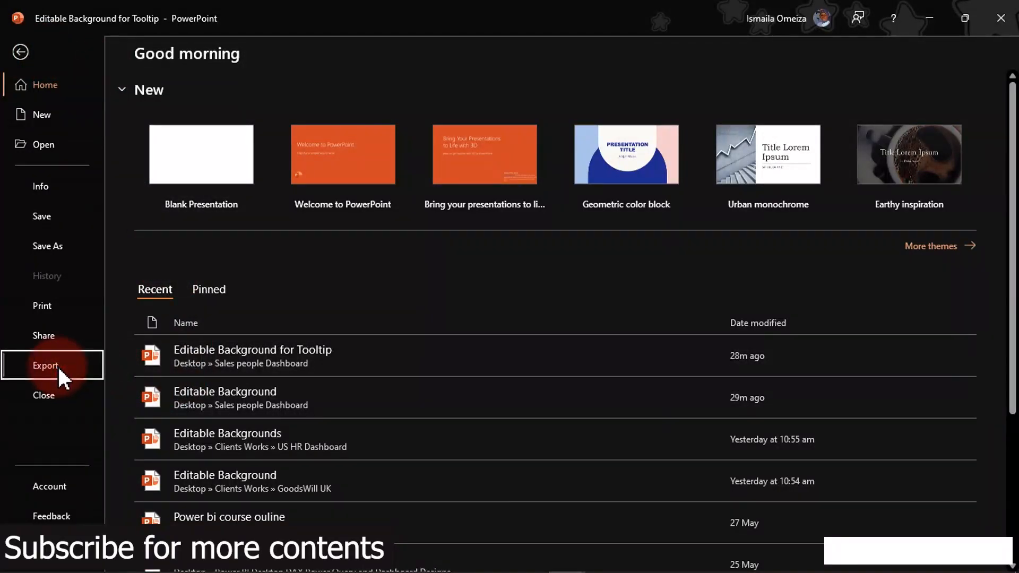
left_click(236, 329)
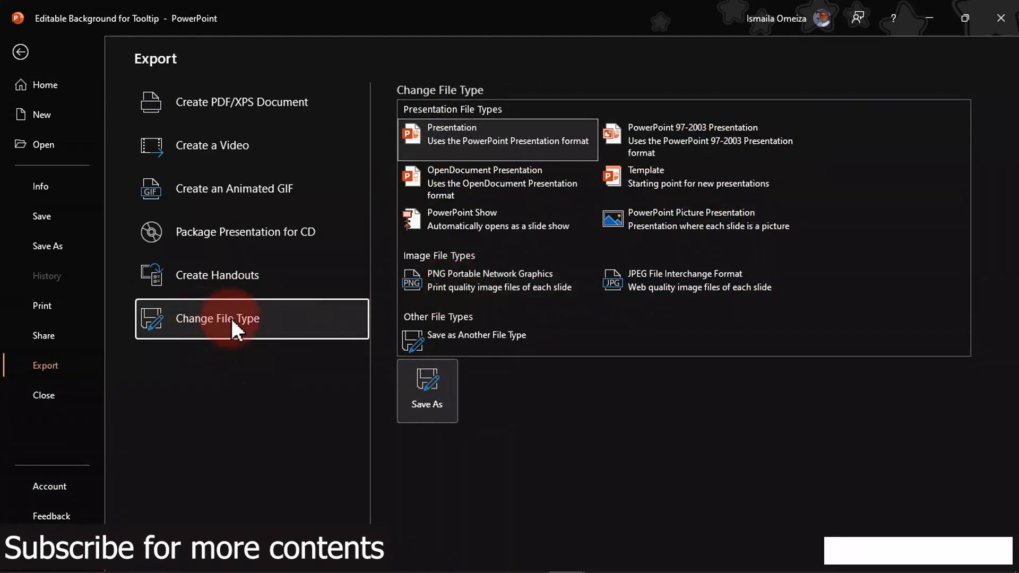
left_click(445, 286)
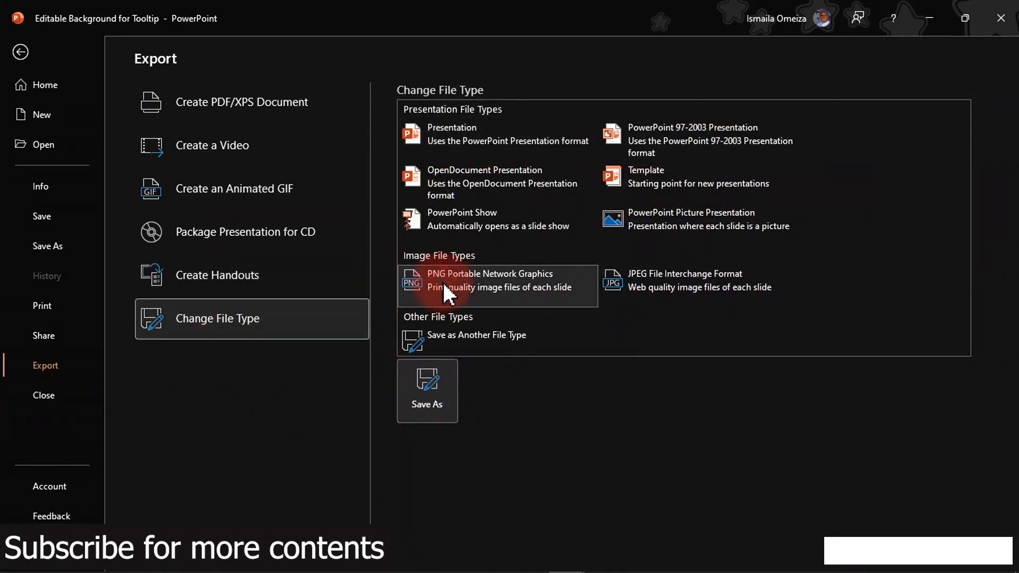
key("Escape")
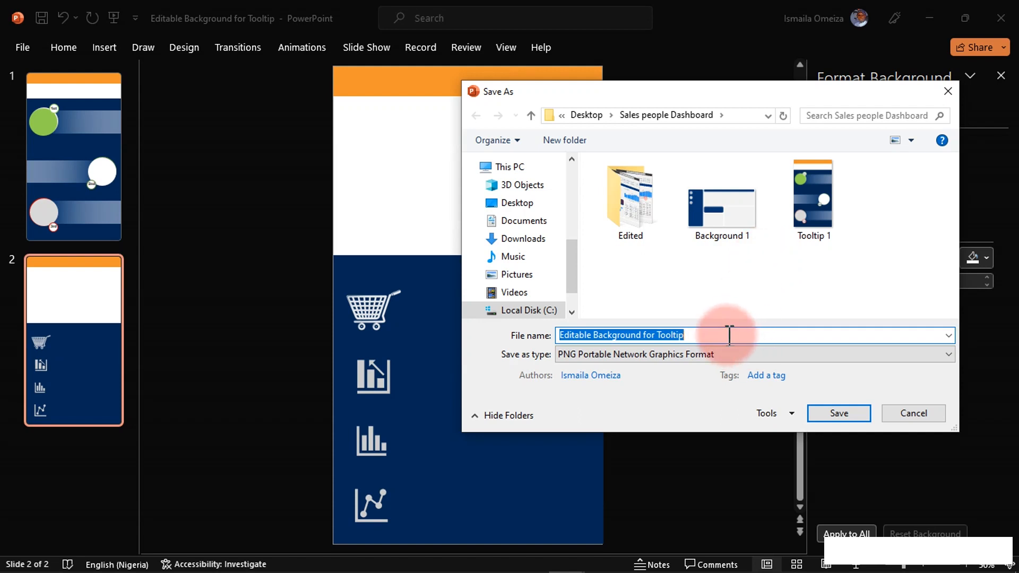
type("B")
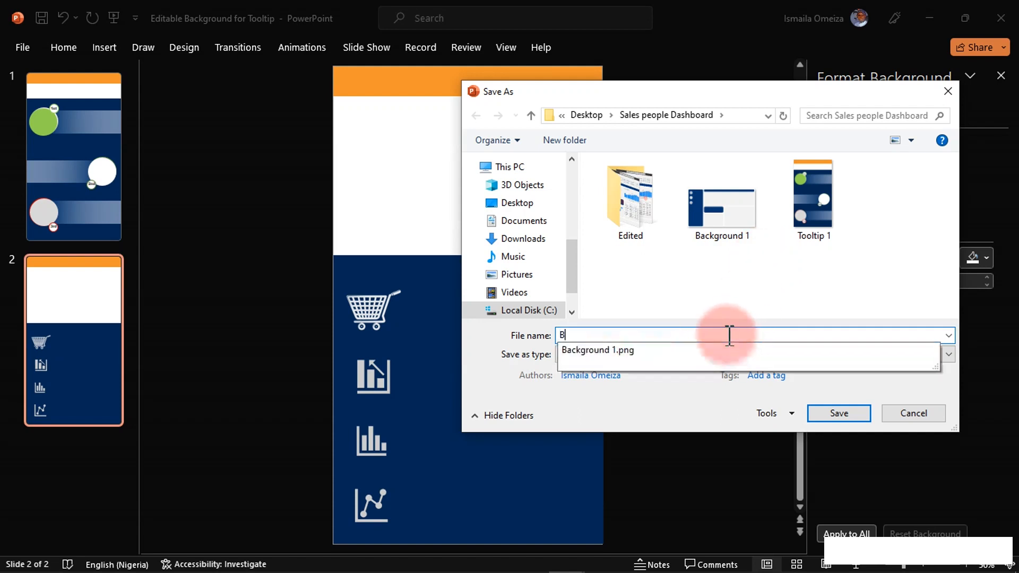
type("ud")
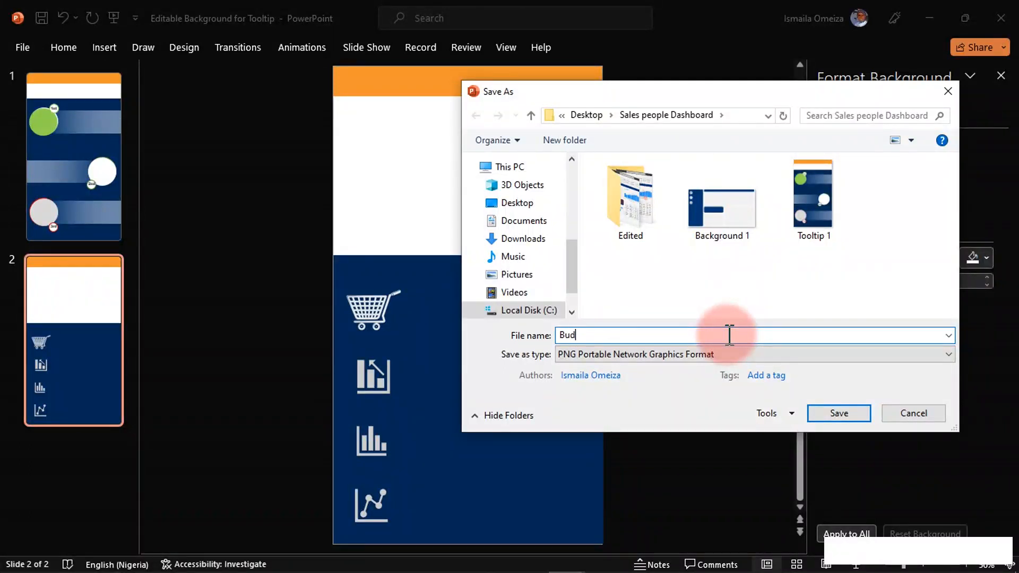
type("get Tooltip")
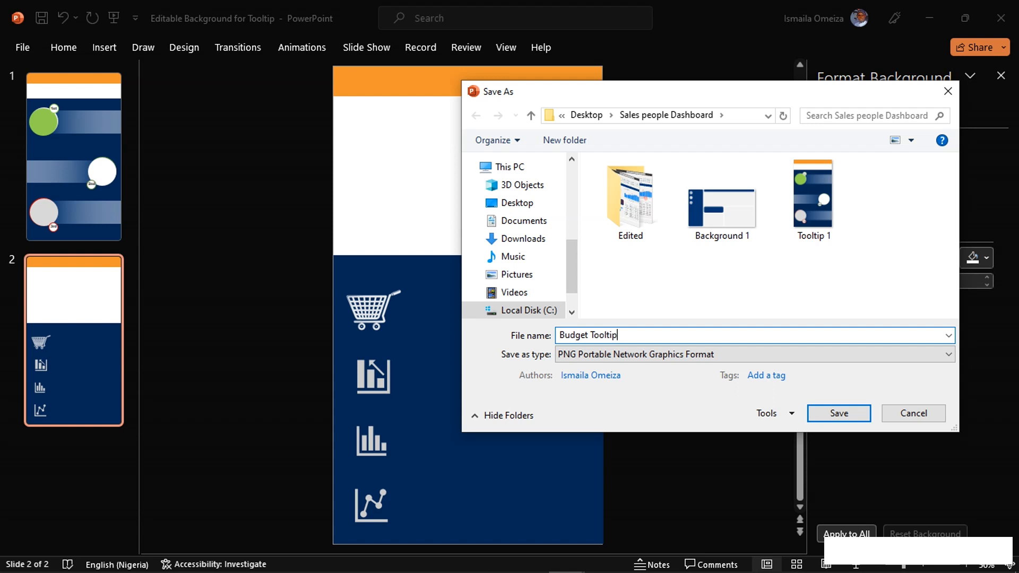
key("Return")
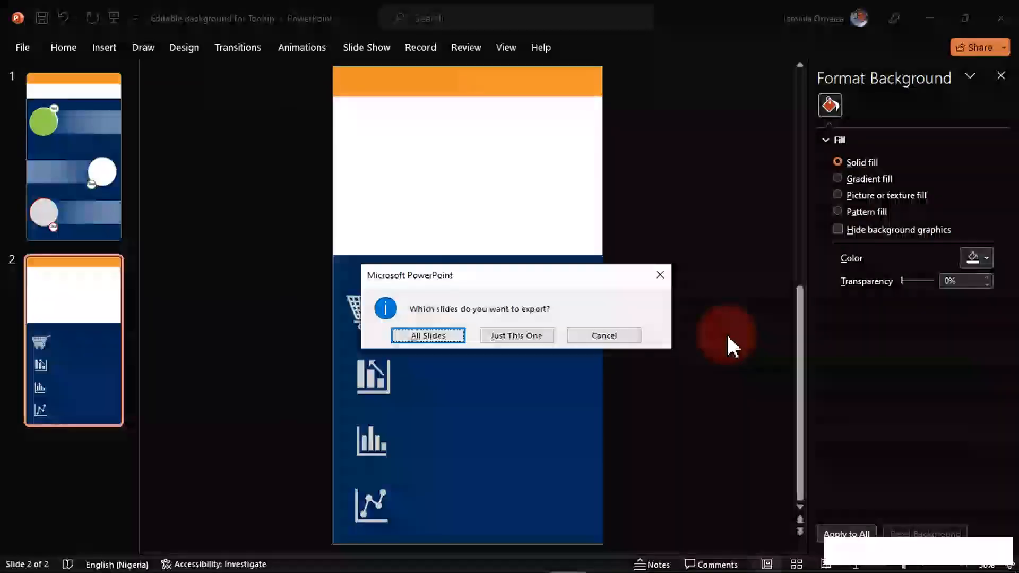
left_click(551, 336)
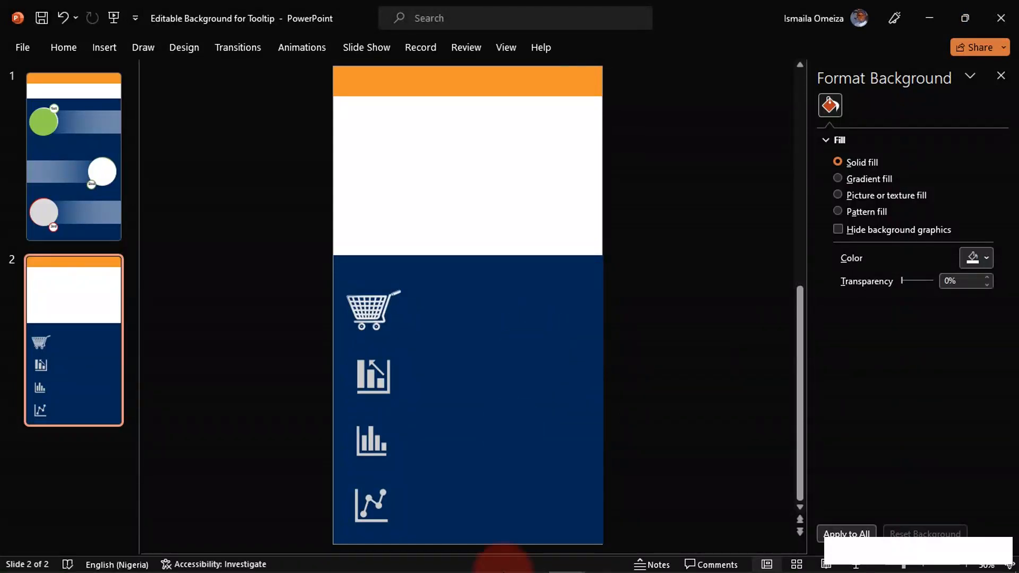
- Switch to Power BI Desktop and load the Budget Tooltip image as the canvas background of the Budget vs Revenue Tooltip page
left_click(346, 560)
left_click(416, 351)
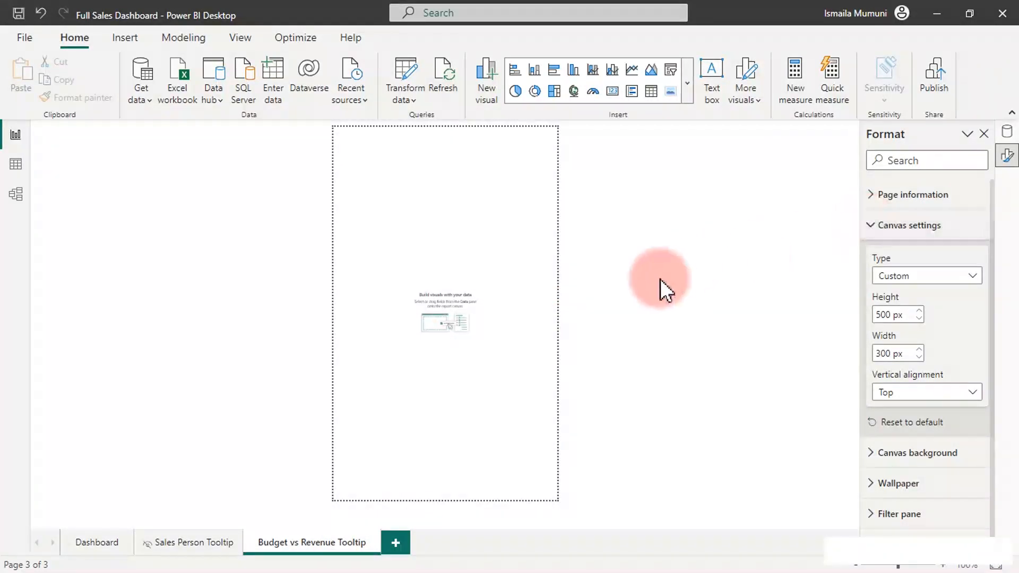
left_click(877, 228)
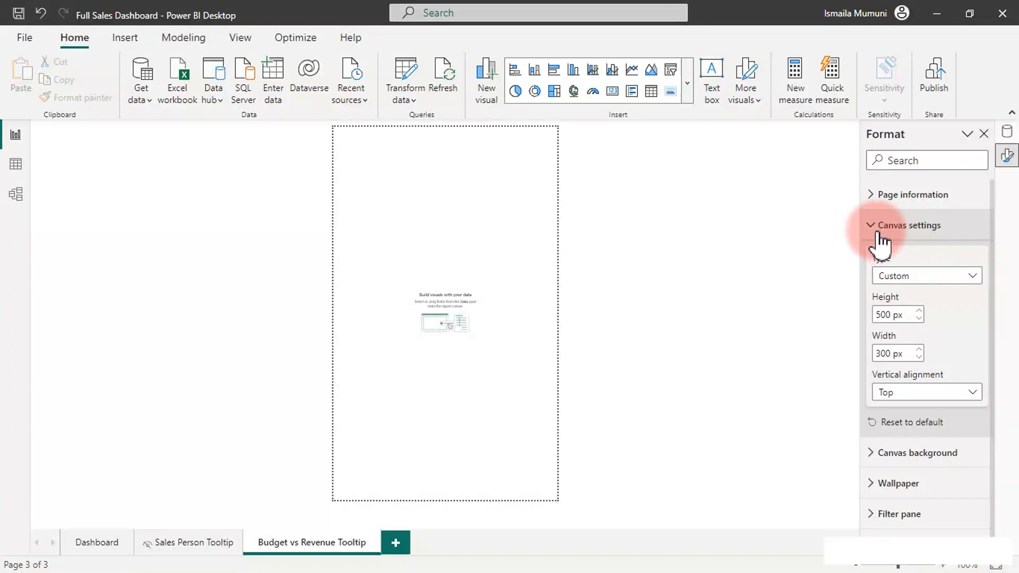
left_click(880, 255)
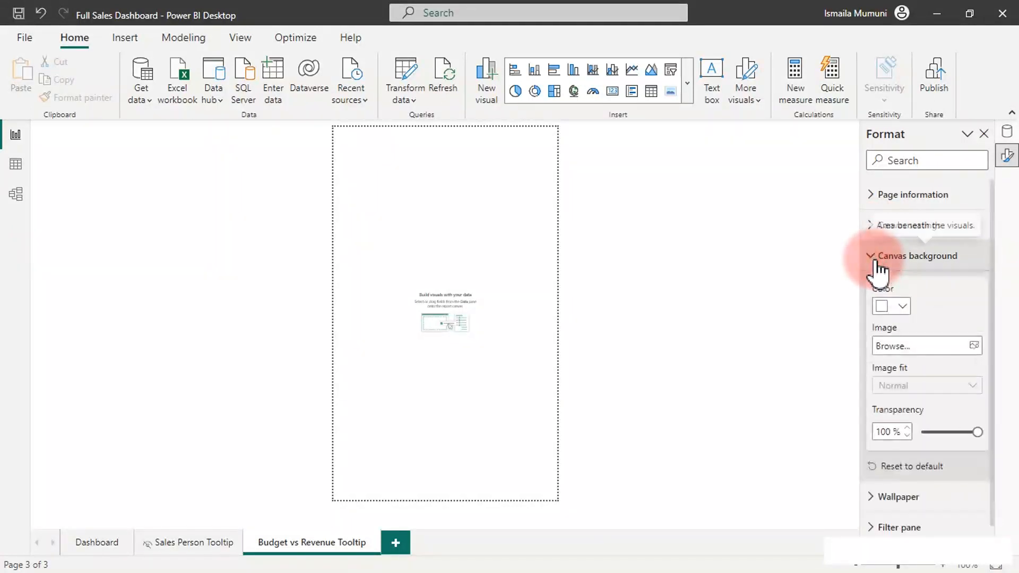
left_click(883, 297)
left_click(907, 344)
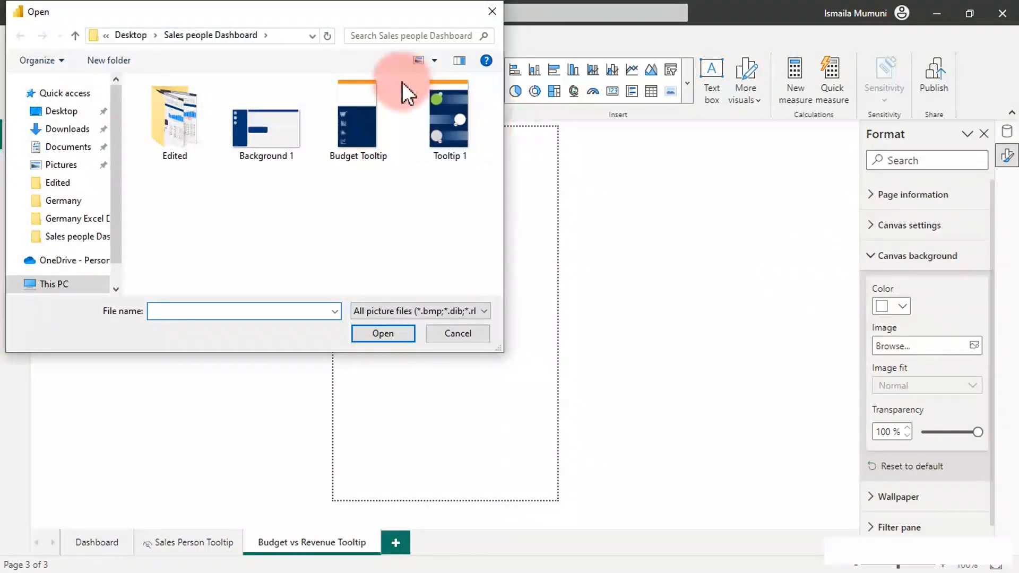
double_click(359, 107)
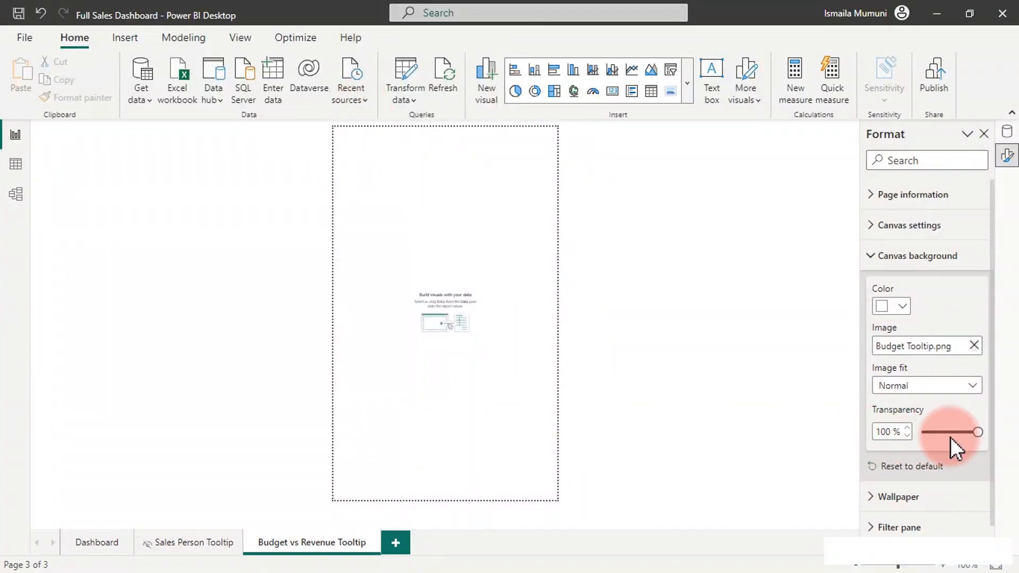
- Set the canvas background's transparency to 0% and its image fit to Fit
left_click_drag(978, 432, 917, 432)
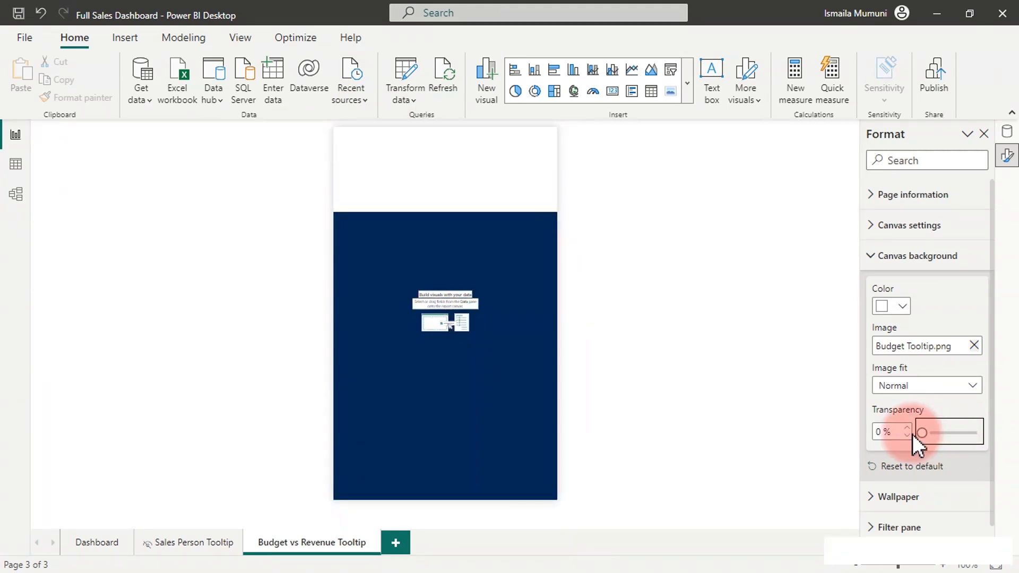
left_click(917, 388)
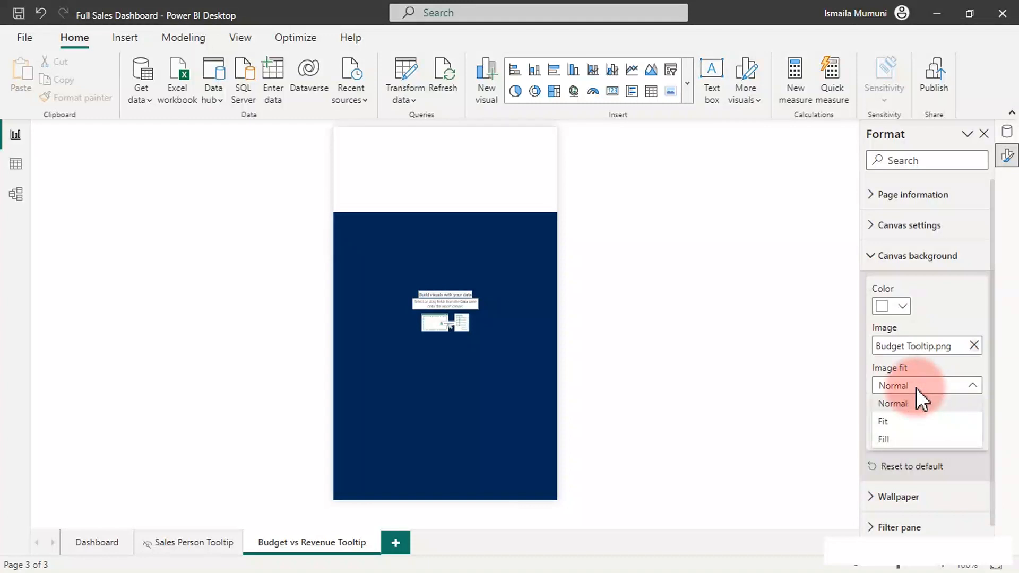
left_click(894, 423)
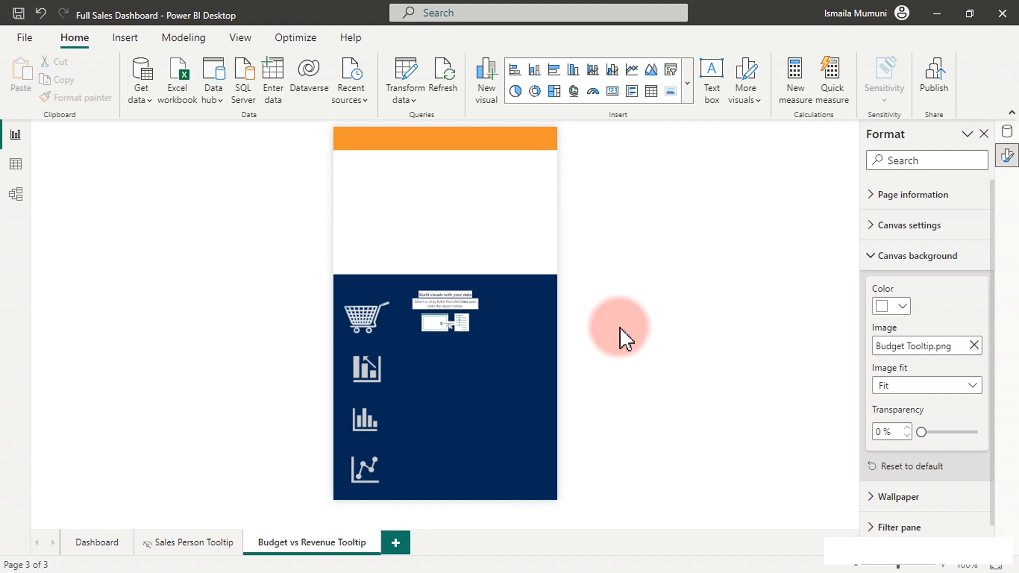
- Add a new visual to the tooltip page and change its type to Gauge
right_click(448, 245)
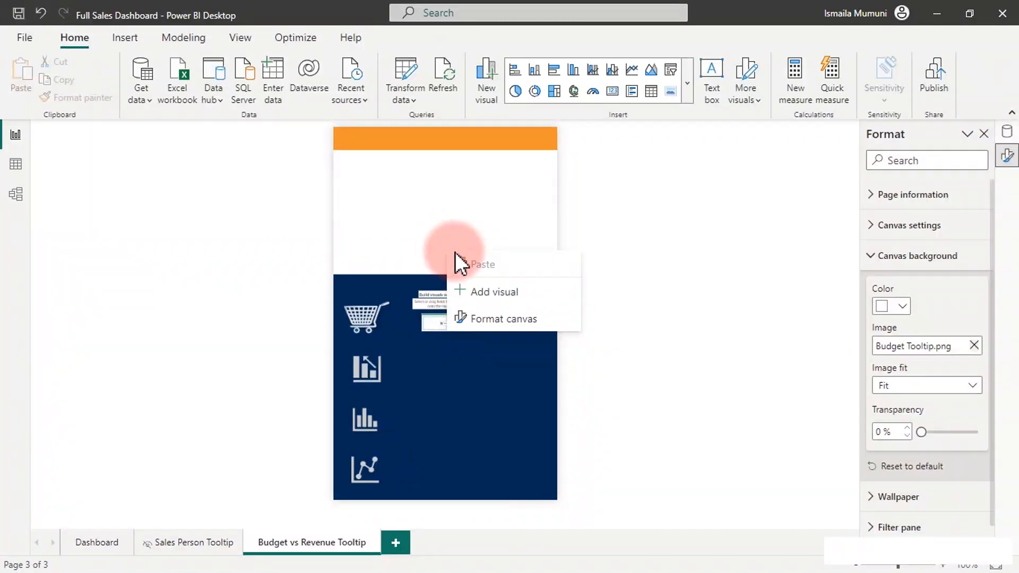
left_click(511, 297)
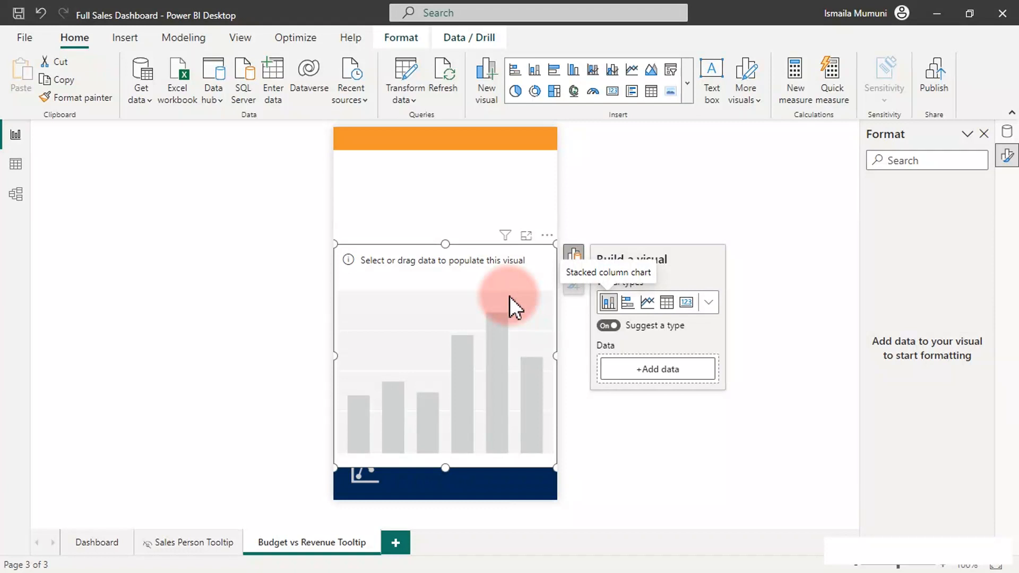
left_click(710, 306)
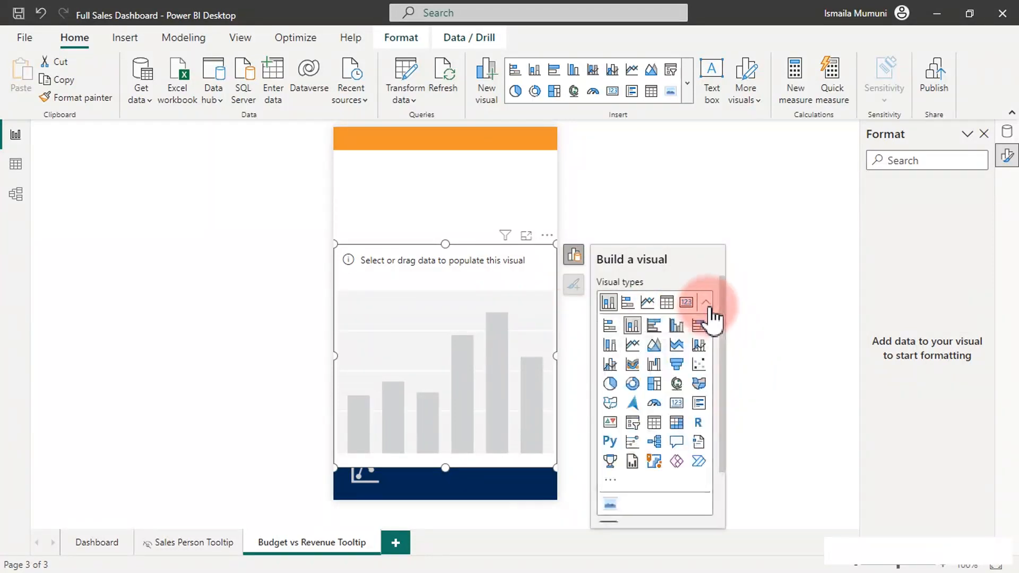
left_click(655, 403)
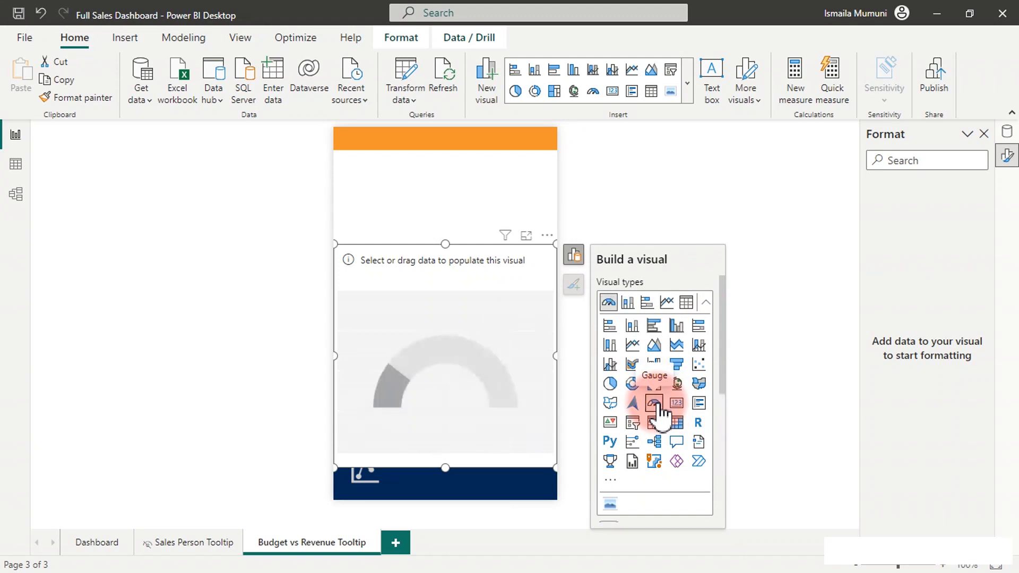
- Move and resize the gauge to fill the white area between the orange band and navy area, and show the data tables
left_click_drag(540, 245, 537, 145)
left_click_drag(445, 376, 444, 275)
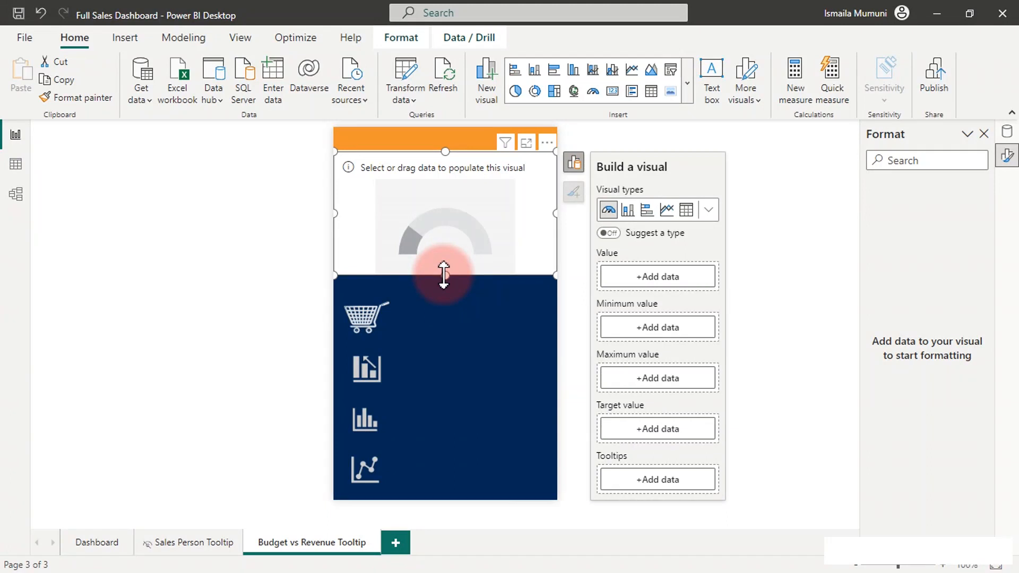
left_click(1007, 132)
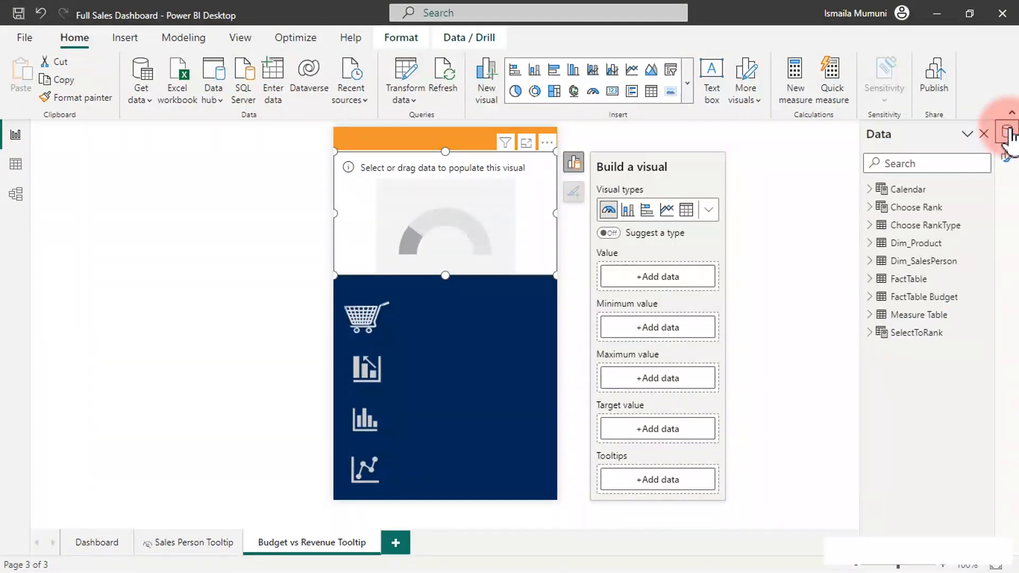
- Review the % Revenue vs Budget formula in the Measure Table and add the measure as the gauge's value
left_click(869, 316)
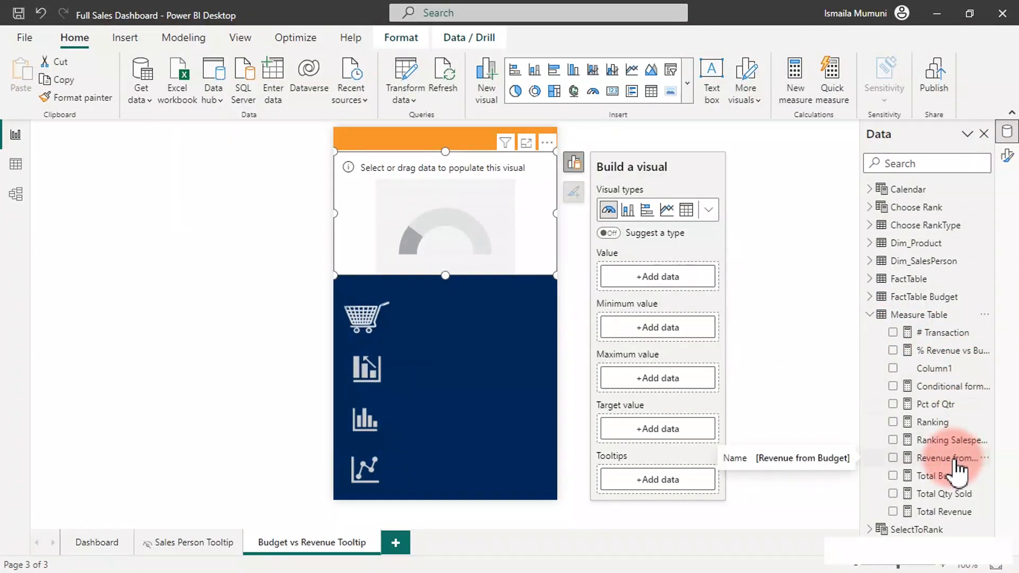
left_click(960, 361)
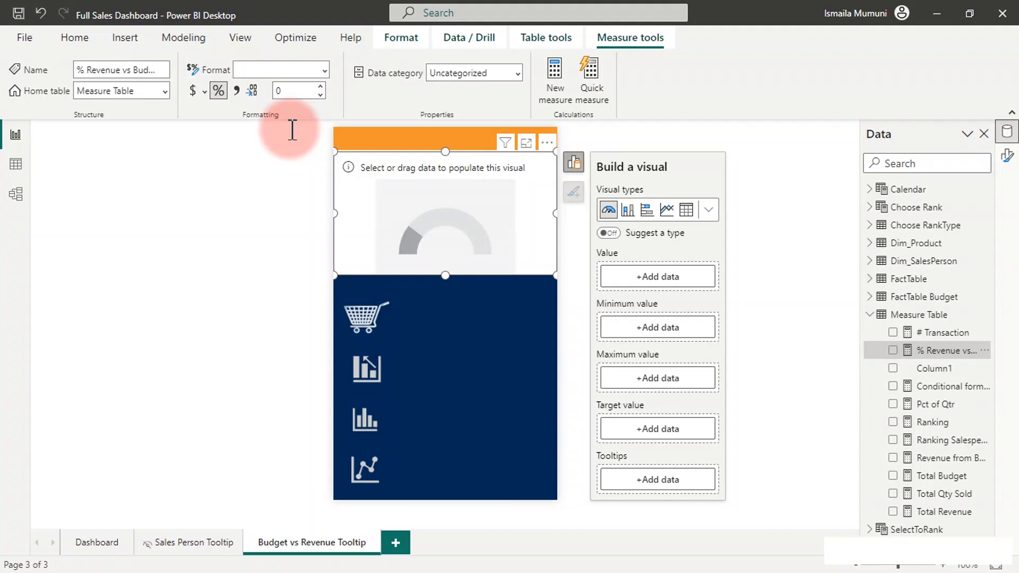
left_click(263, 149)
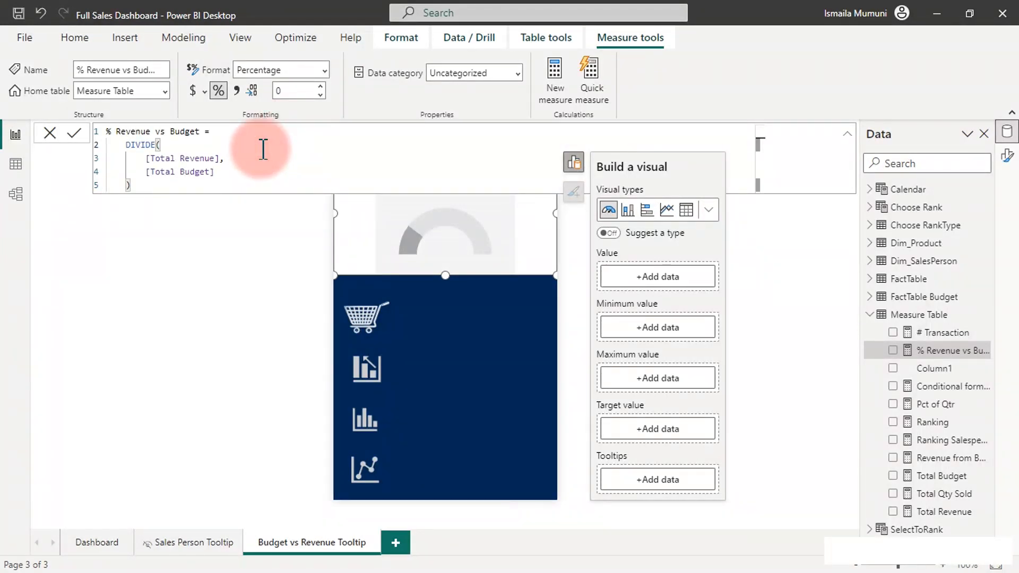
scroll(263, 149, "up", 5)
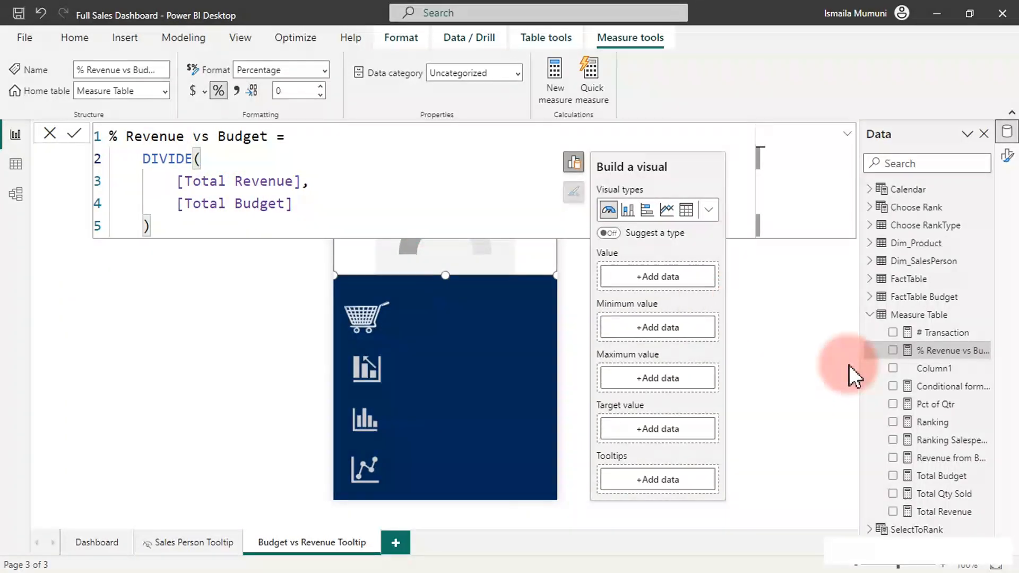
left_click(893, 351)
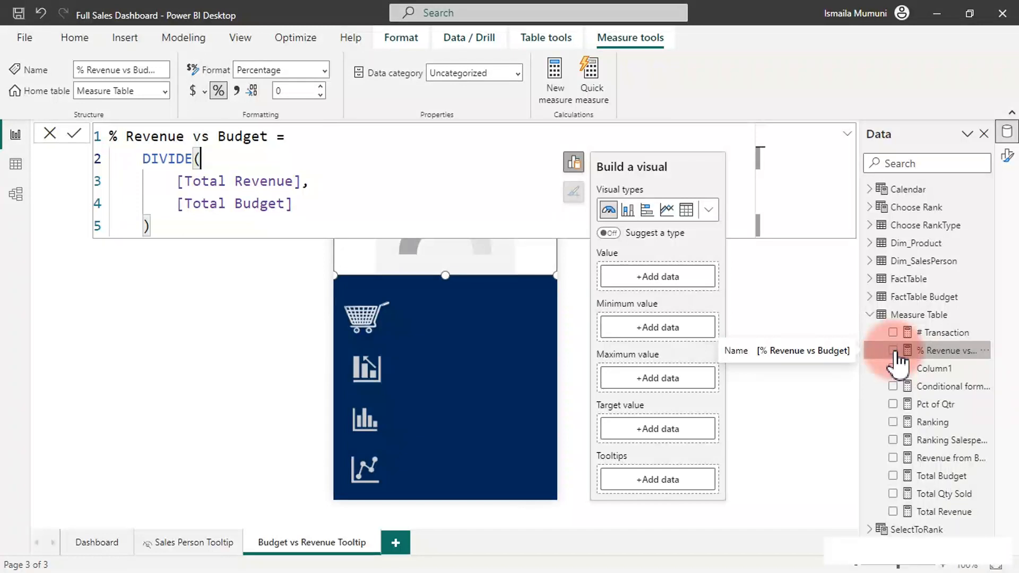
left_click(273, 282)
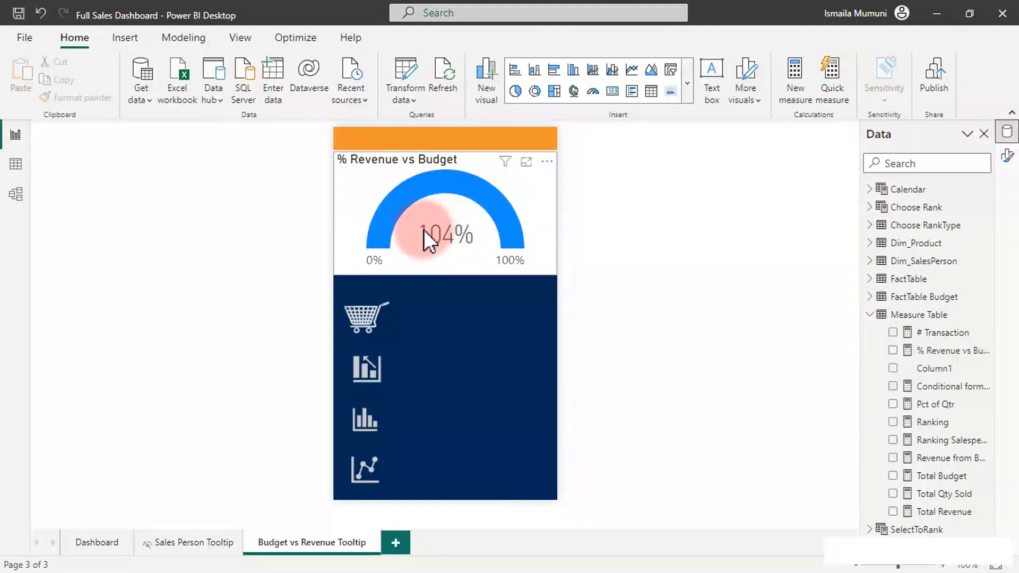
- Turn off the title of the % Revenue vs Budget gauge
left_click(368, 165)
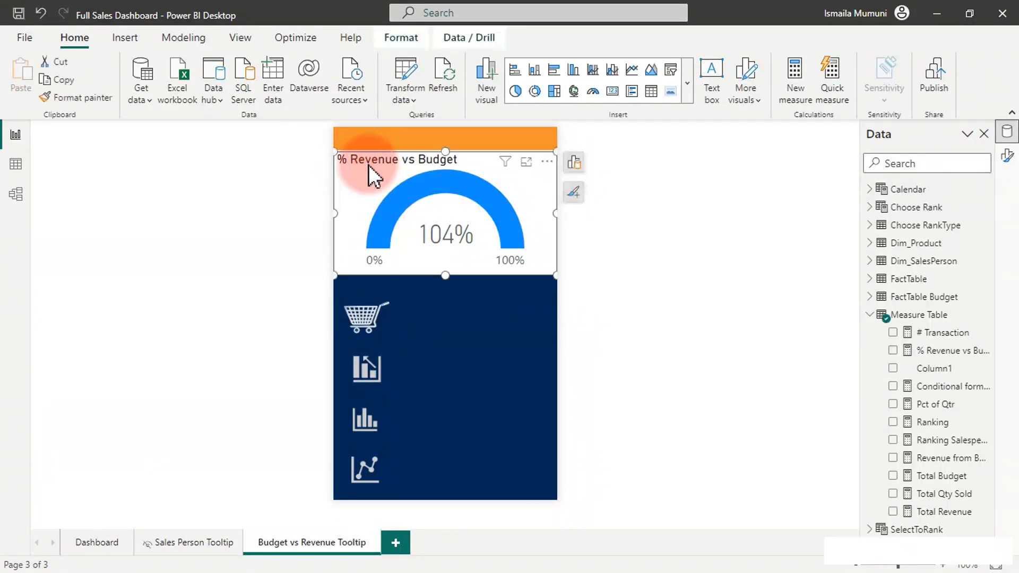
left_click(1009, 155)
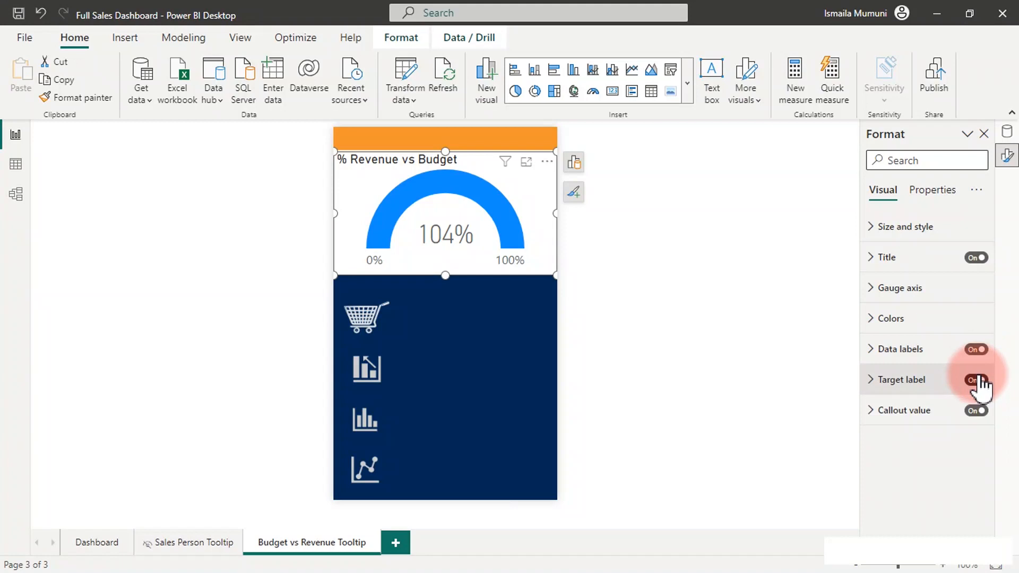
left_click(981, 262)
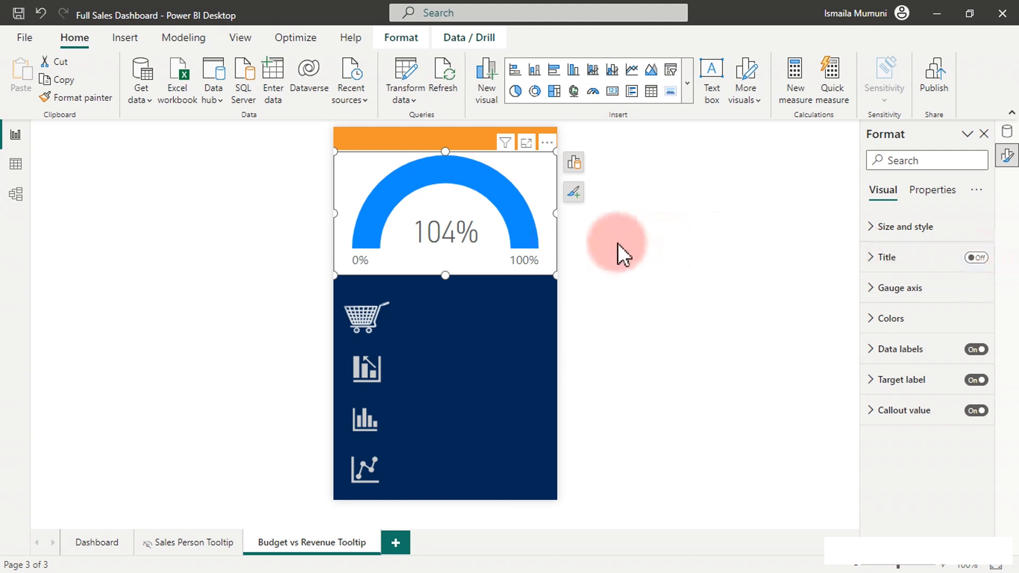
- Set the maximum of the gauge axis to 1.5, leaving the minimum on automatic
mouse_move(439, 239)
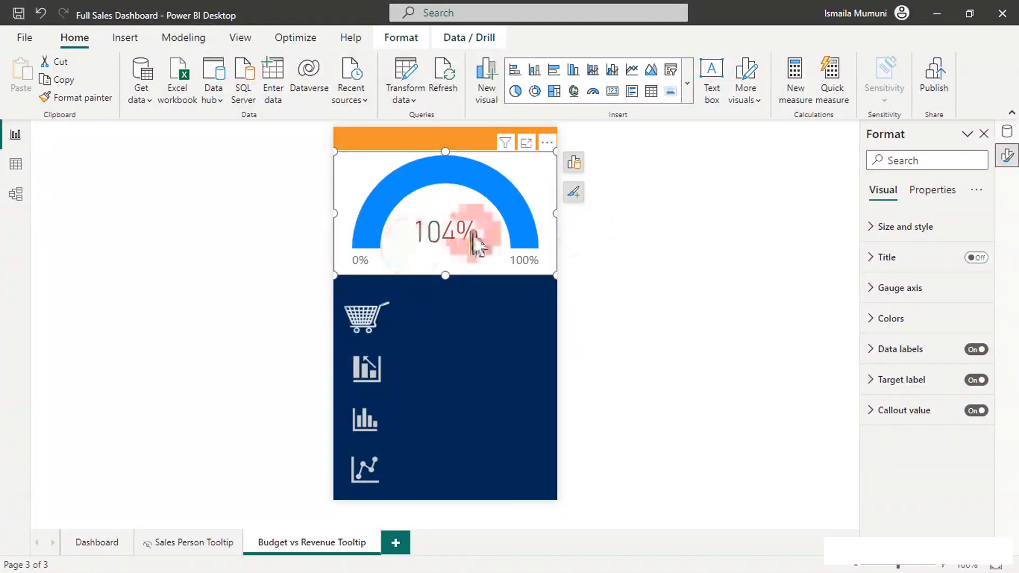
left_click(886, 296)
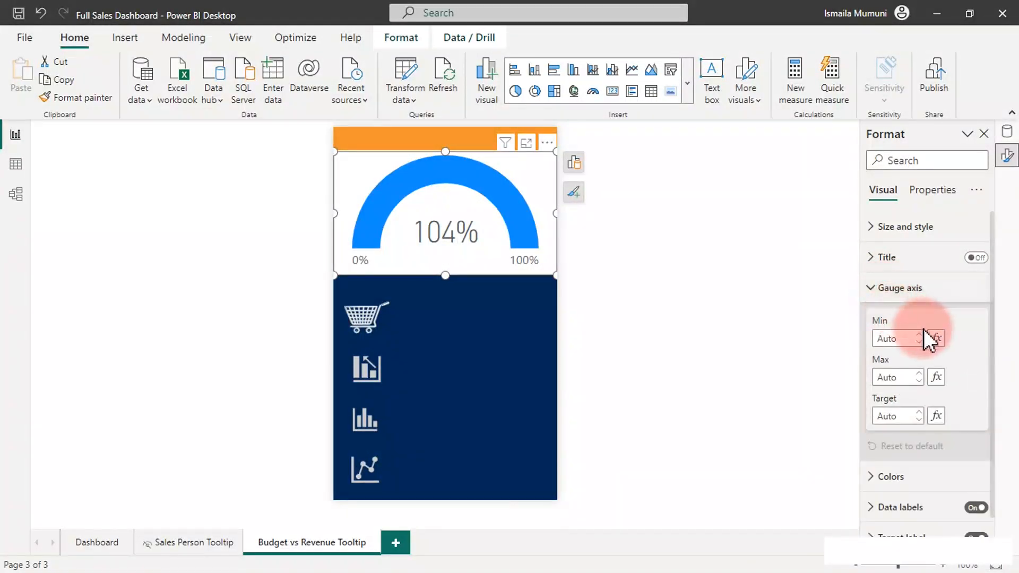
left_click(936, 338)
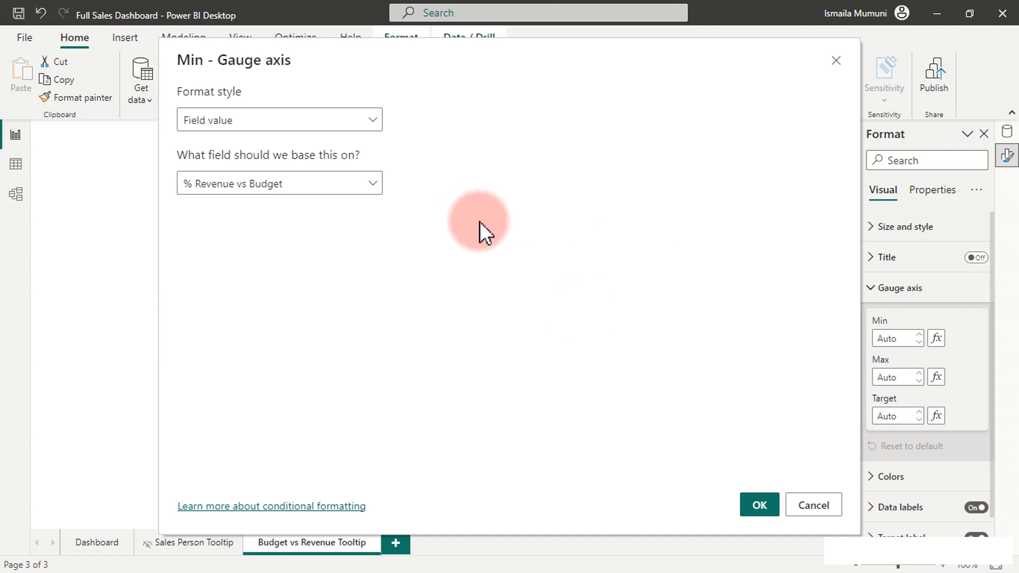
left_click(829, 508)
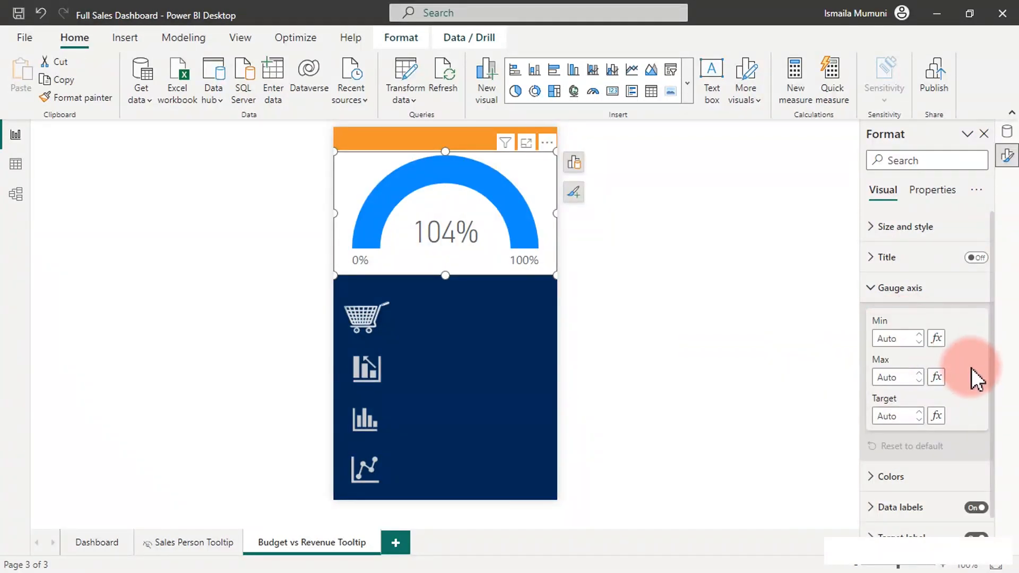
left_click(906, 376)
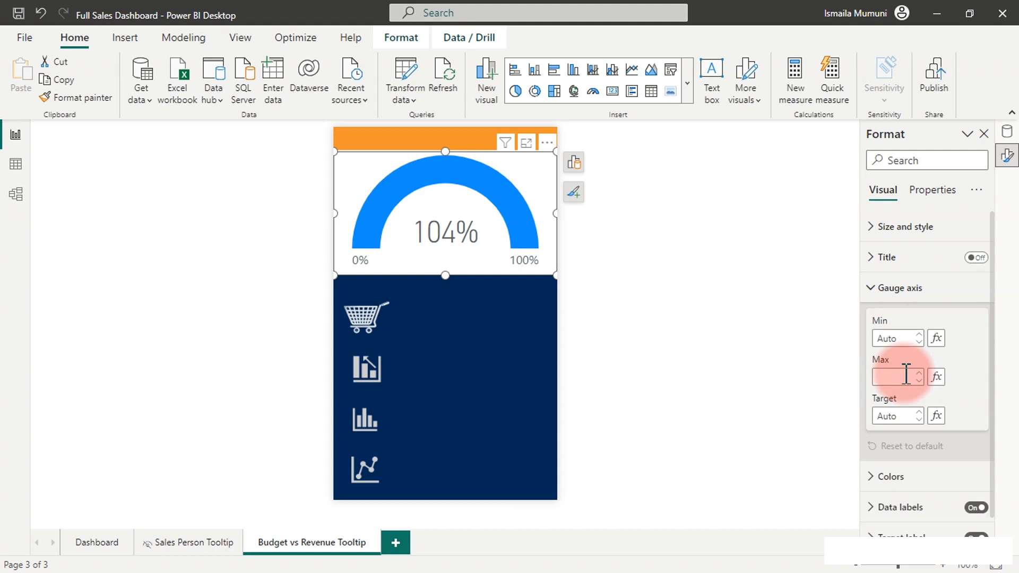
type("1.5")
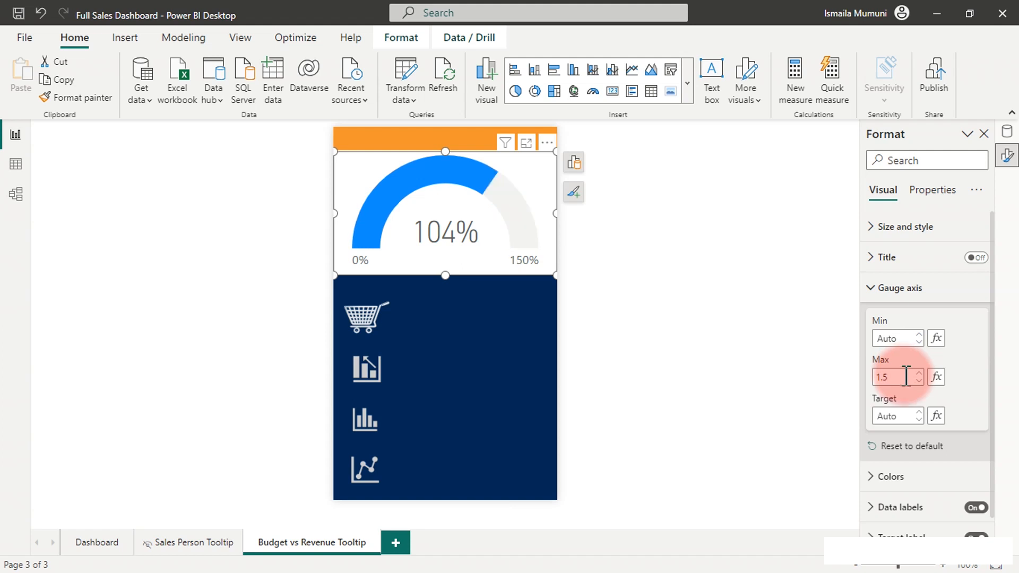
- Set the target of the gauge axis to 1 as a fixed value
left_click(901, 415)
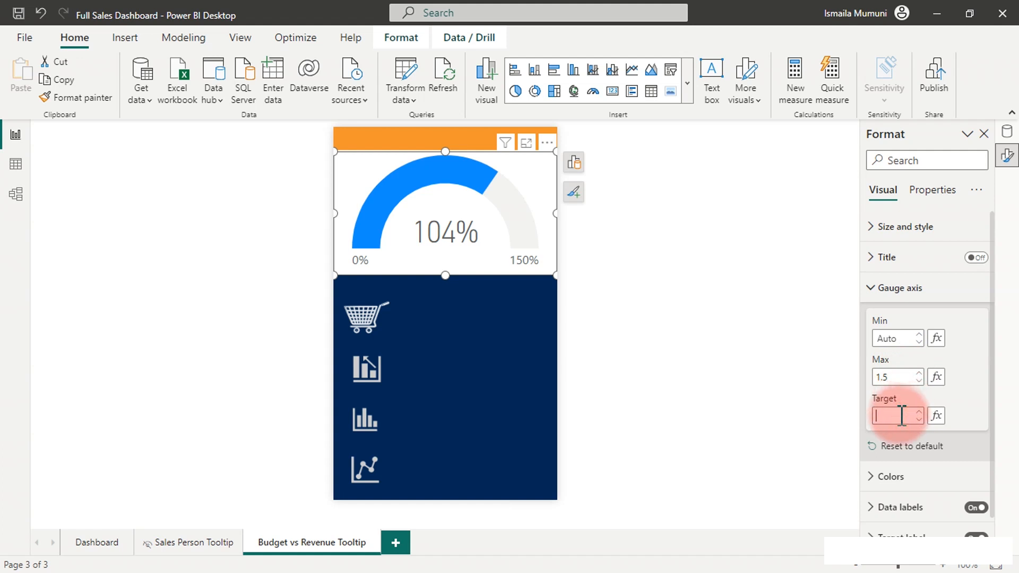
type("1")
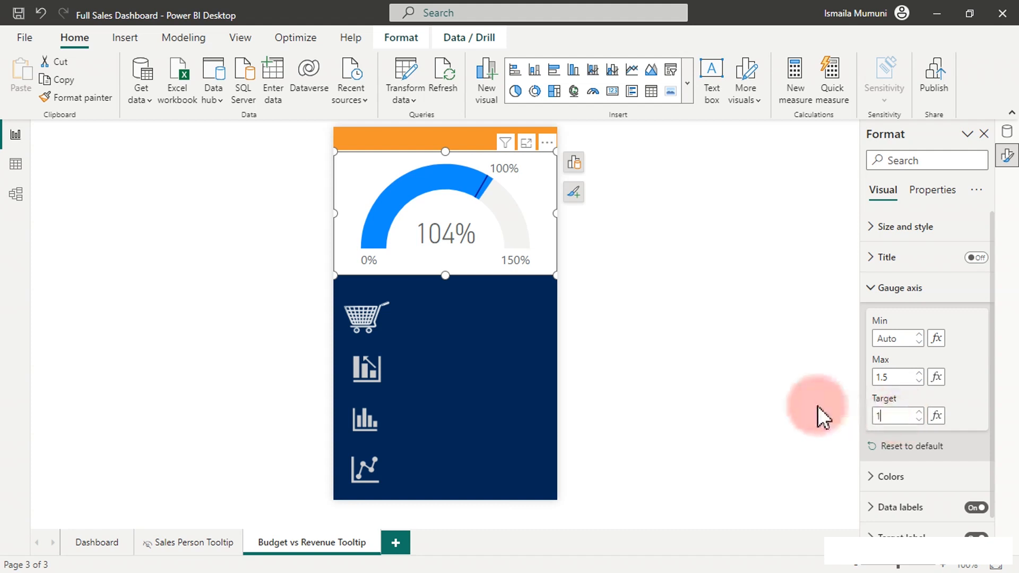
left_click(936, 417)
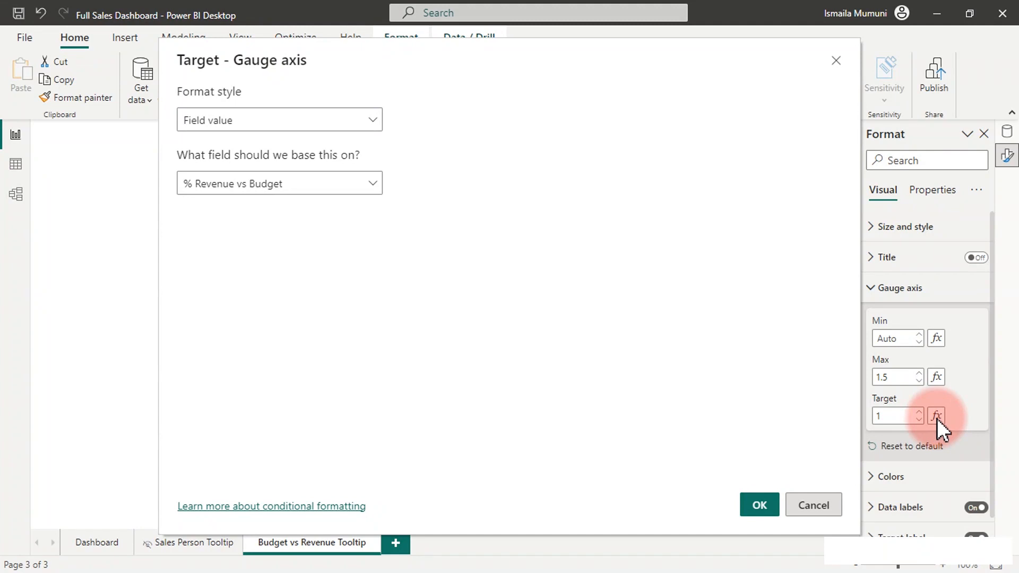
left_click(811, 508)
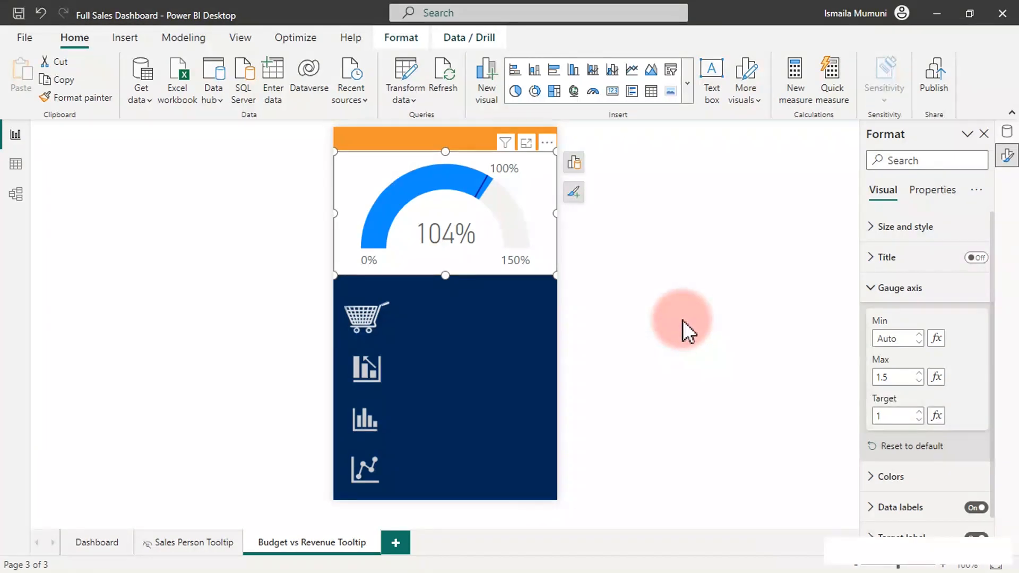
left_click(916, 297)
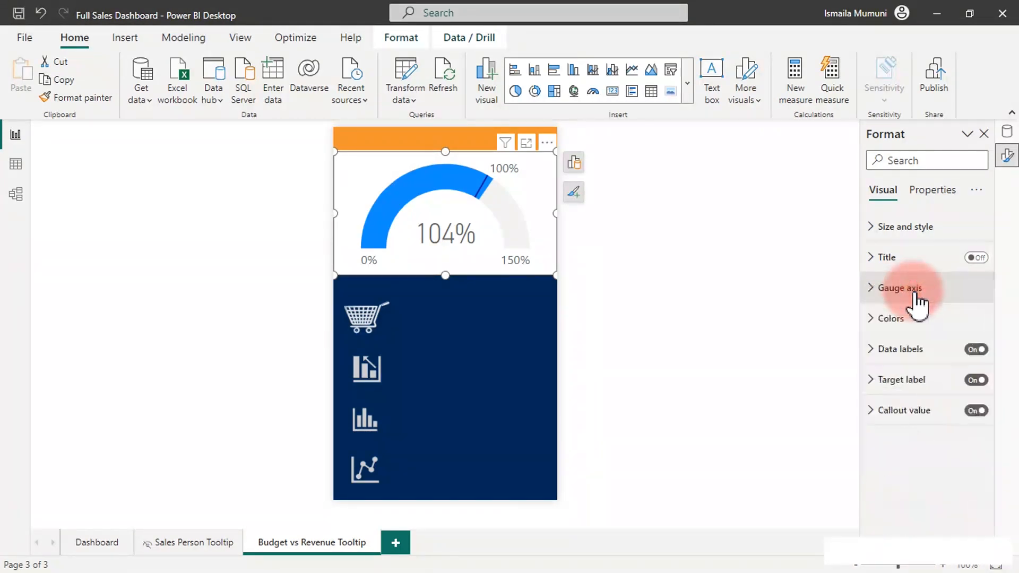
- Turn off the gauge's background in its size and style settings
left_click(912, 229)
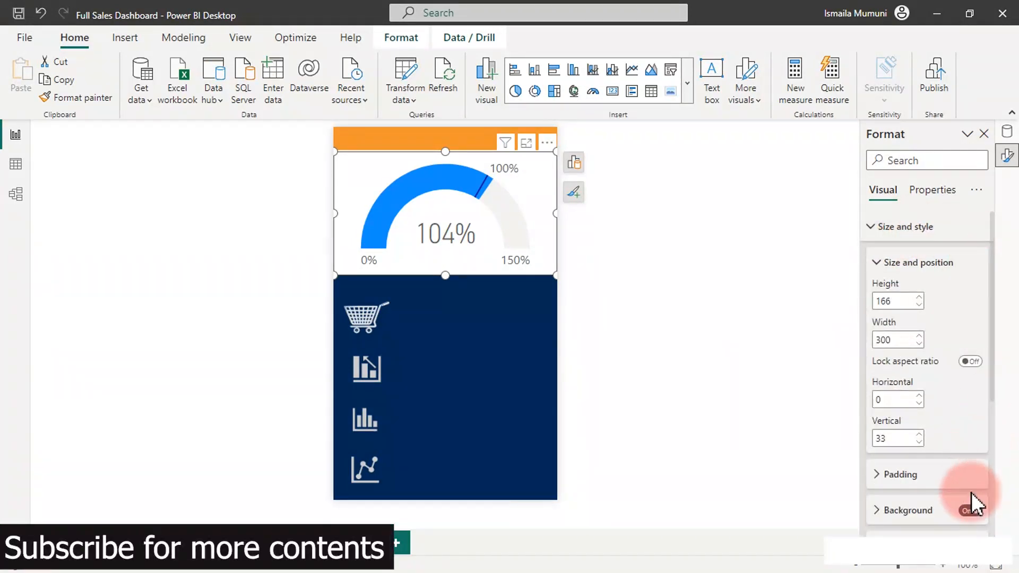
left_click(970, 511)
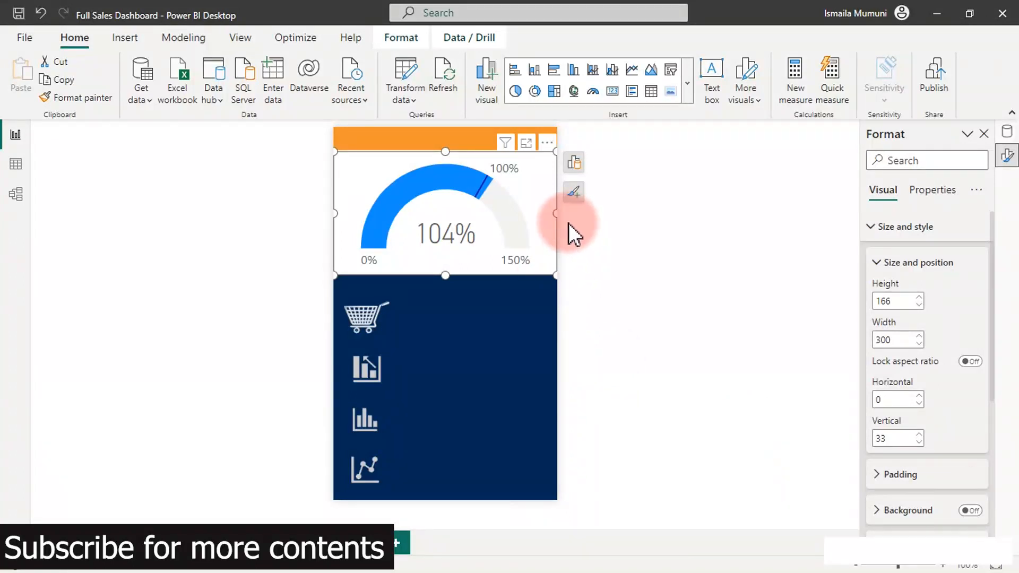
left_click(861, 226)
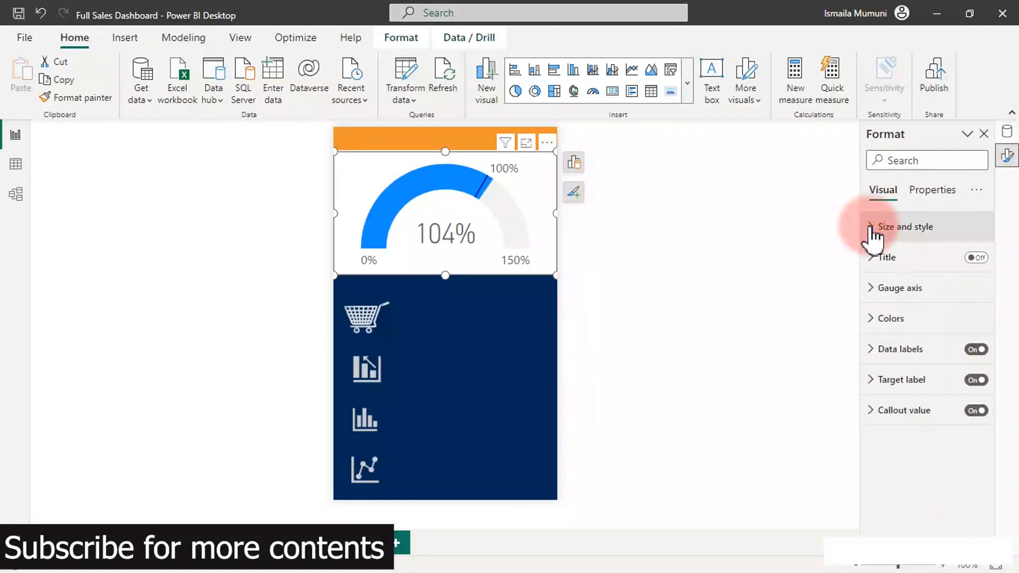
- Change the colour of the gauge's target label values to the red theme colour
left_click(894, 391)
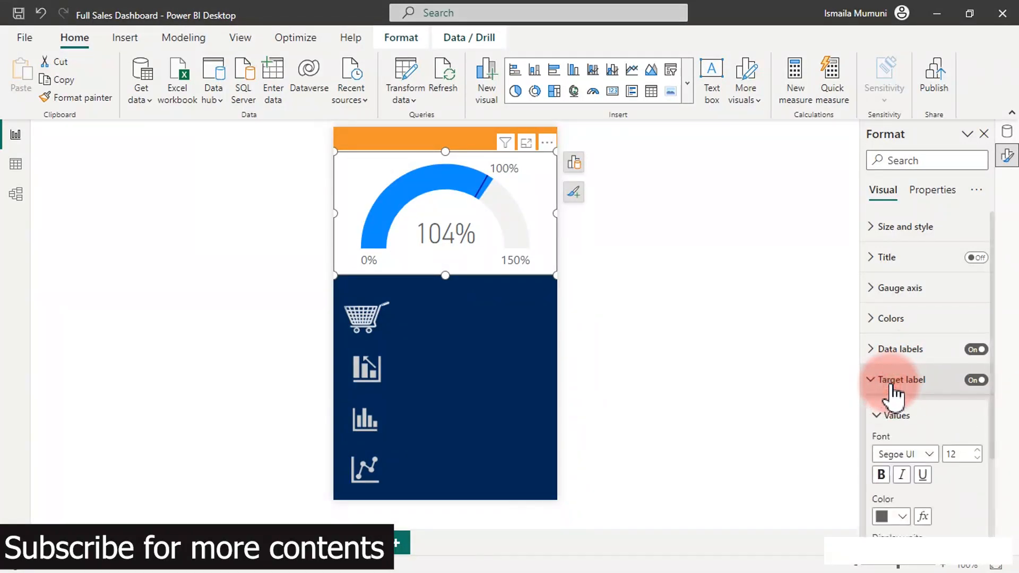
left_click(902, 518)
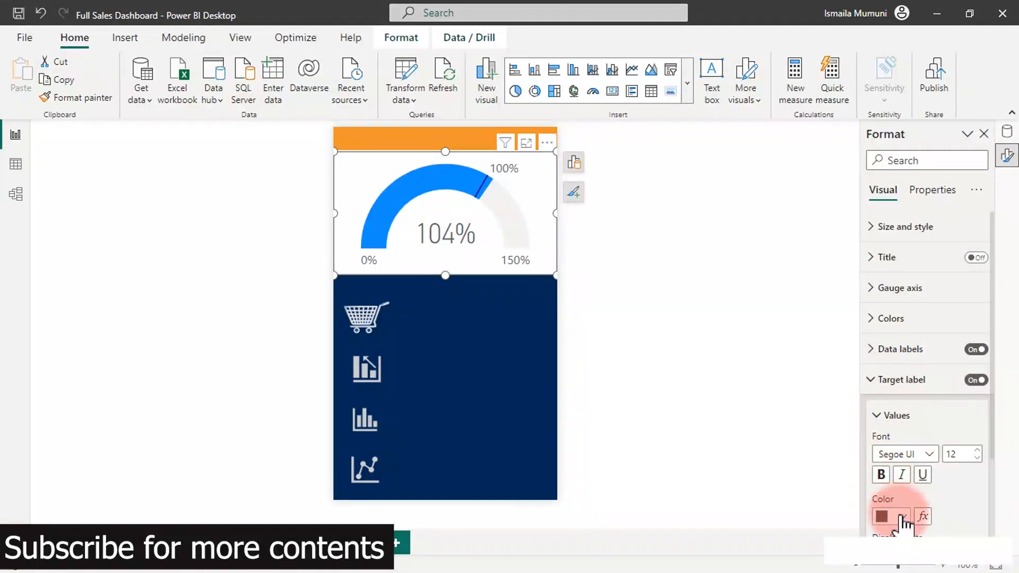
left_click(834, 452)
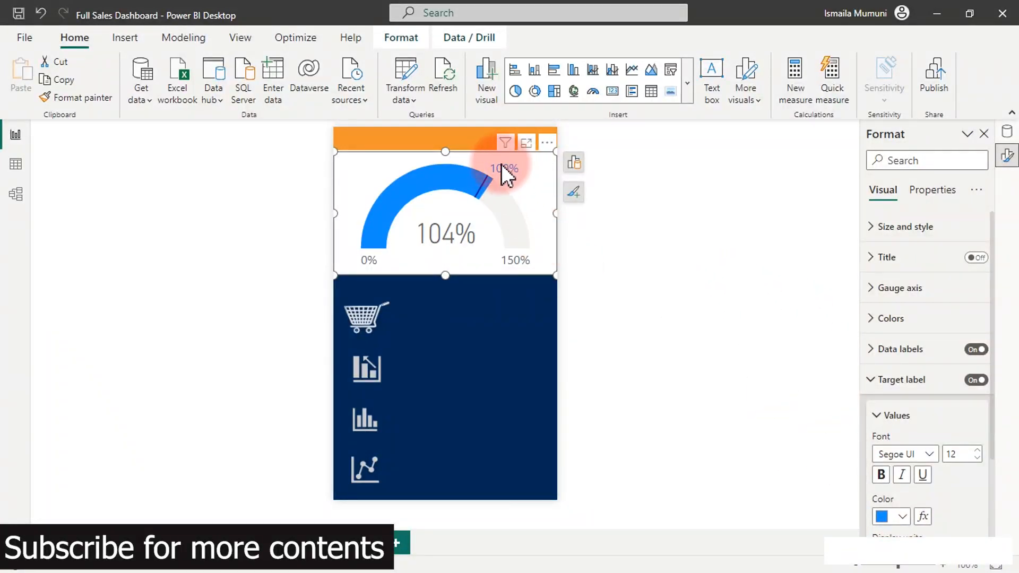
left_click(903, 517)
left_click(881, 340)
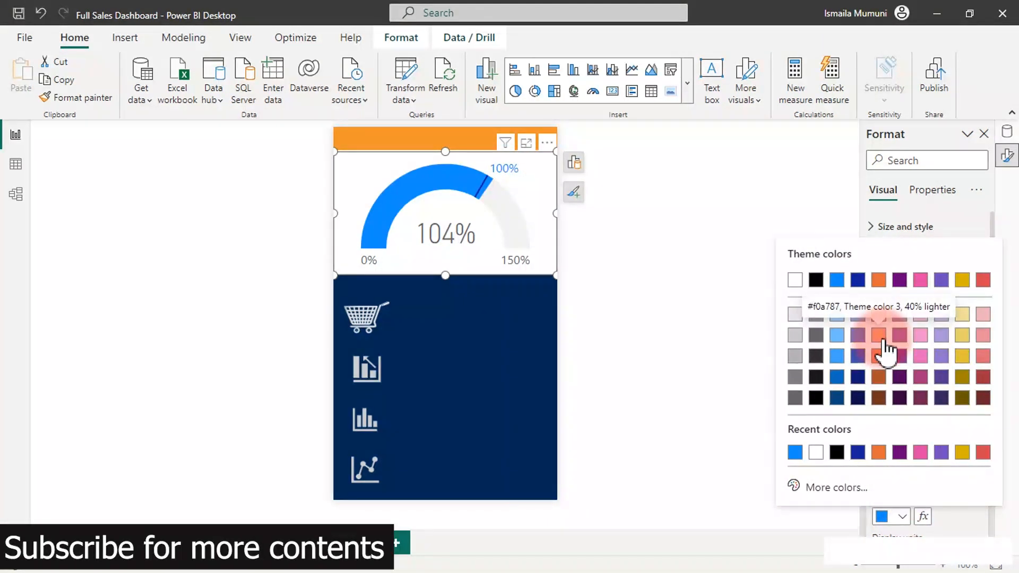
left_click(982, 280)
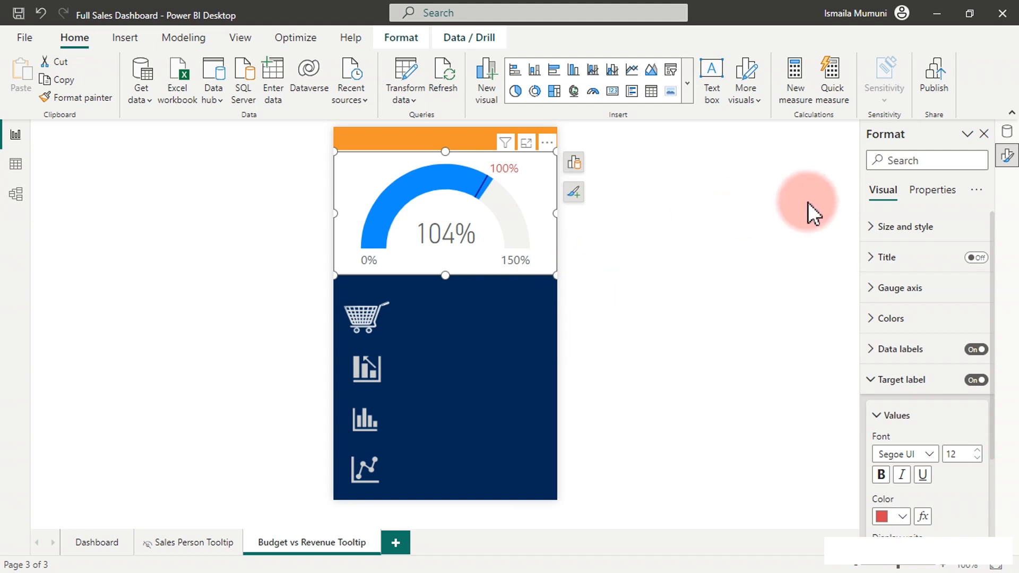
- Switch to the Dashboard page and inspect the monthly columns and budget line of the Revenue vs Total Budget chart
left_click(98, 542)
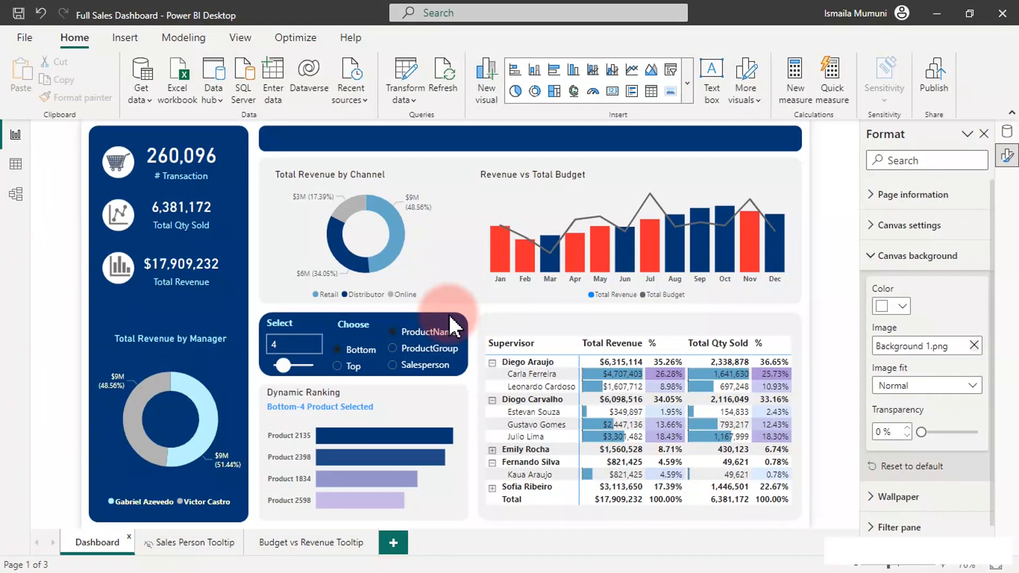
left_click(591, 173)
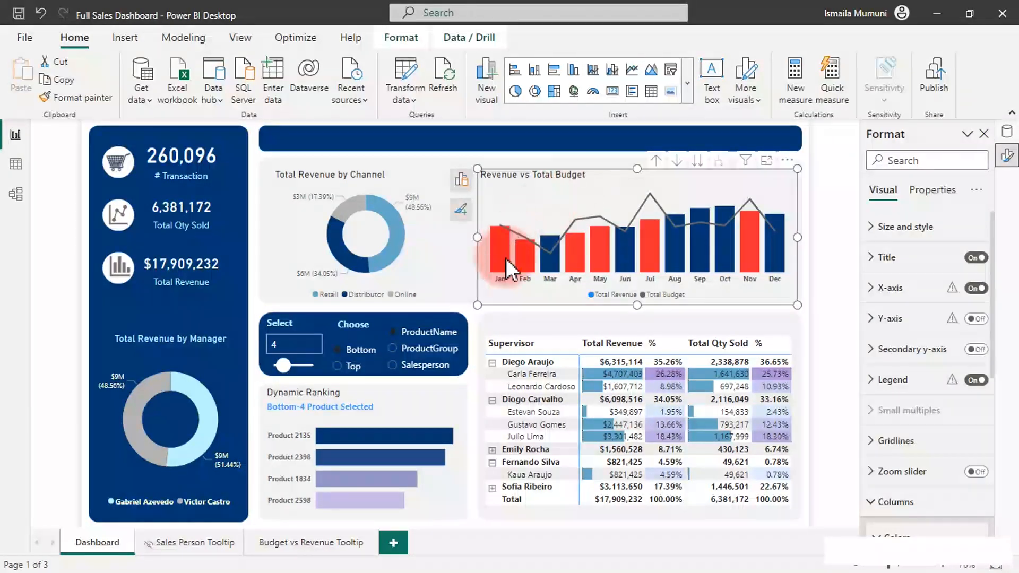
mouse_move(518, 266)
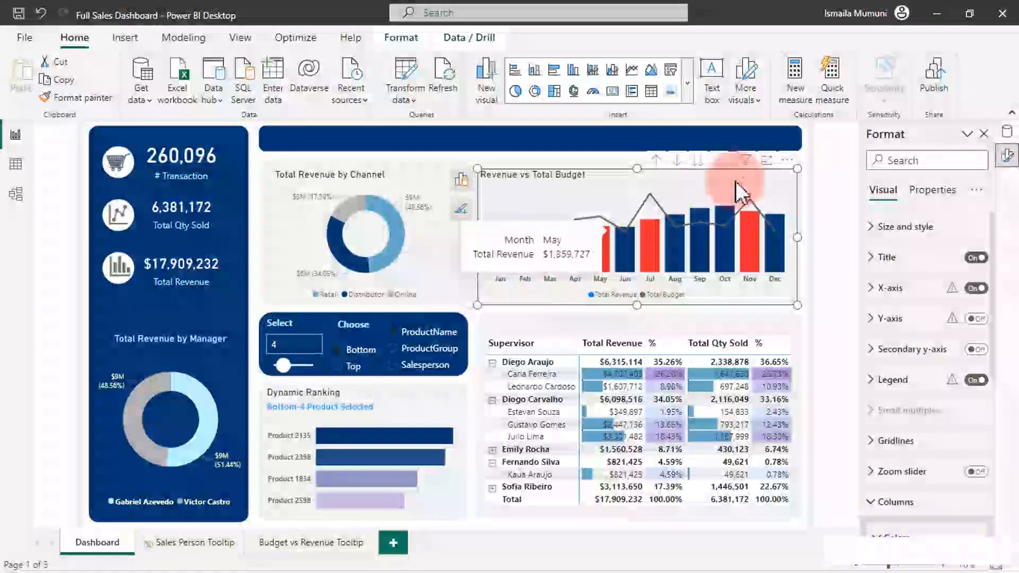
left_click(729, 188)
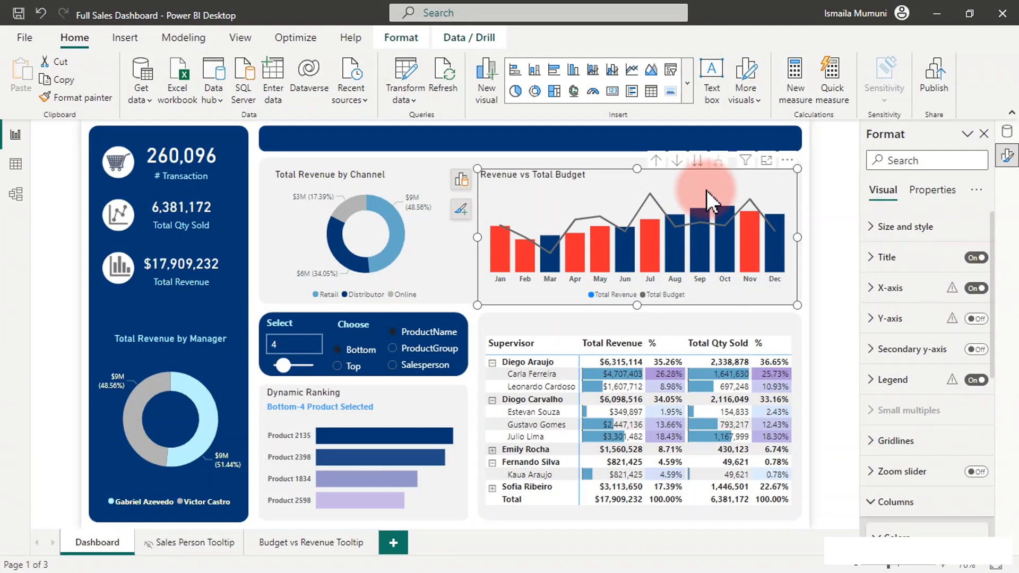
- Open the conditional formatting of the default column colour in the Revenue vs Total Budget chart to check its rule
left_click(972, 319)
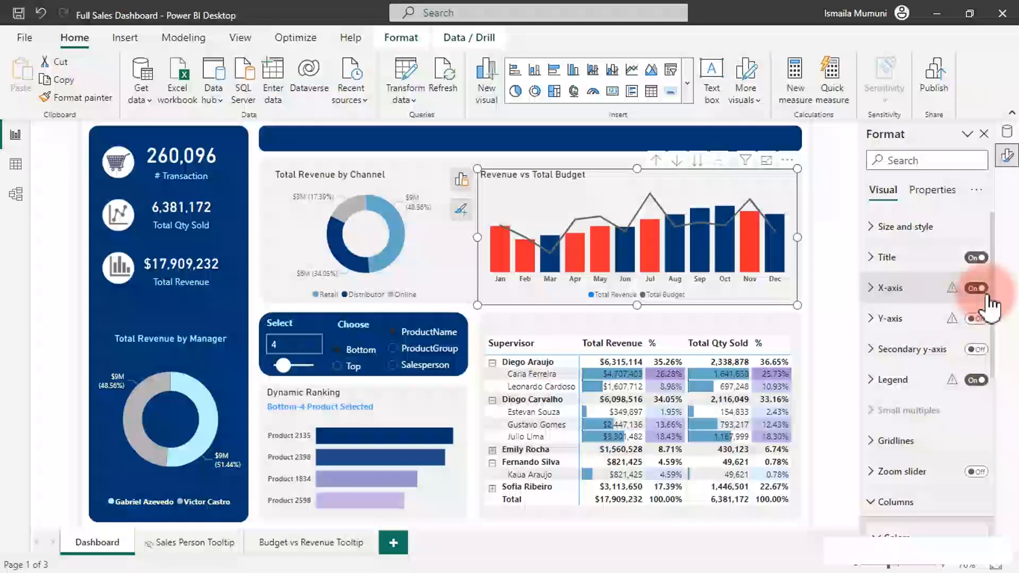
left_click_drag(992, 285, 983, 395)
left_click(888, 350)
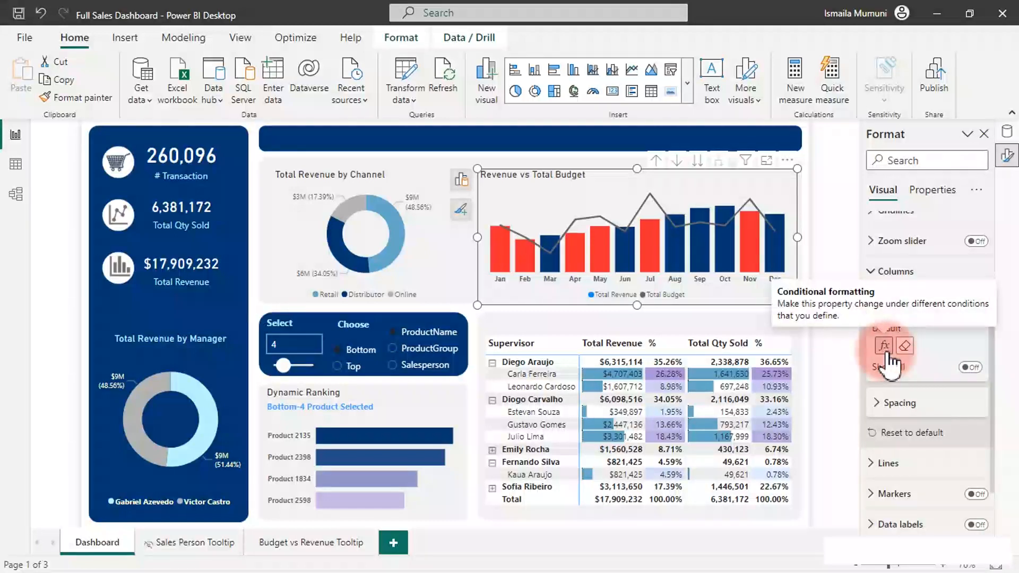
left_click(885, 348)
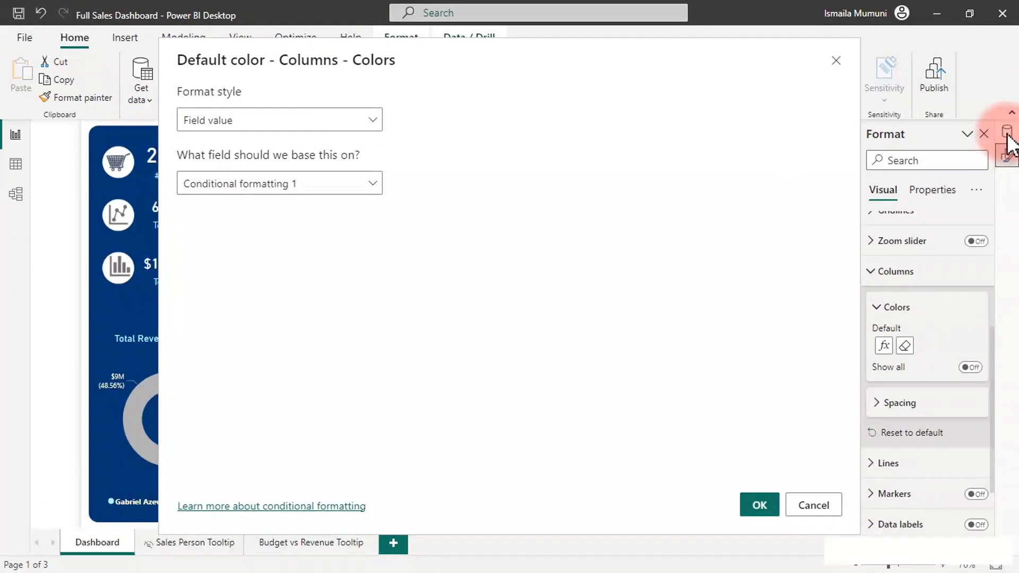
- Close the column colour rule unchanged and review the DAX formula of the Conditional formatting 1 measure in the Measure Table
left_click(825, 502)
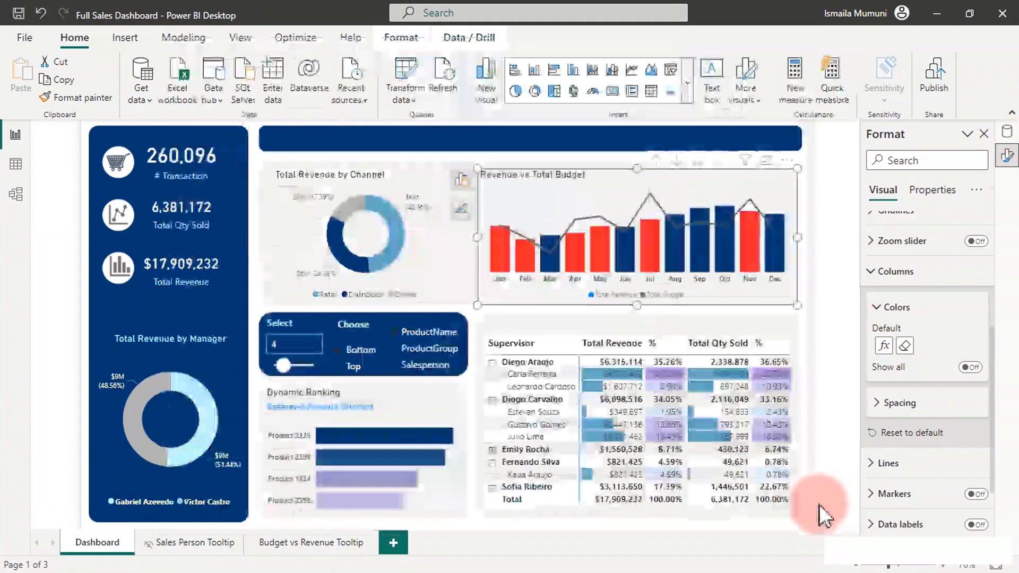
left_click(1008, 133)
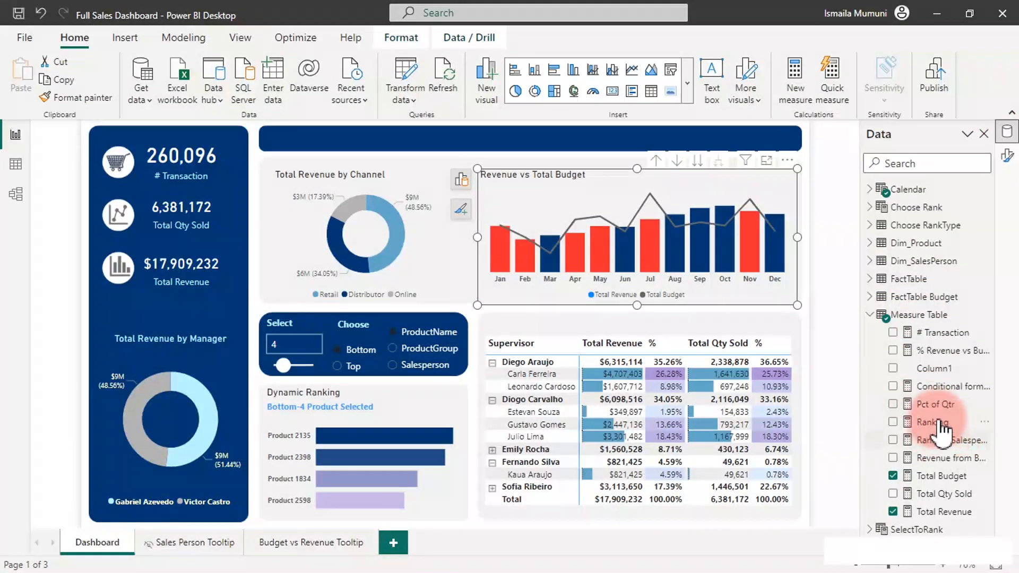
left_click(951, 391)
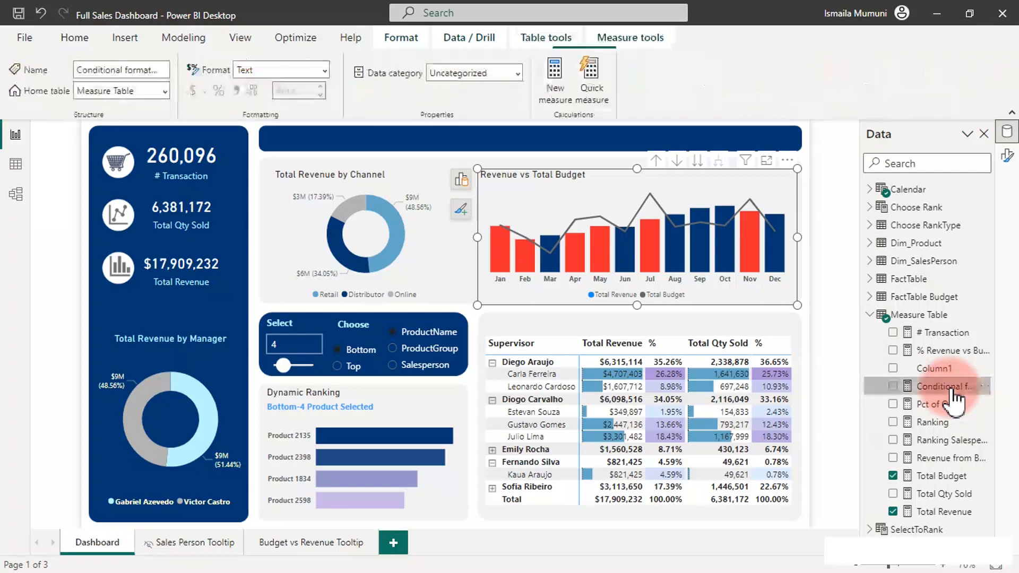
left_click(707, 326)
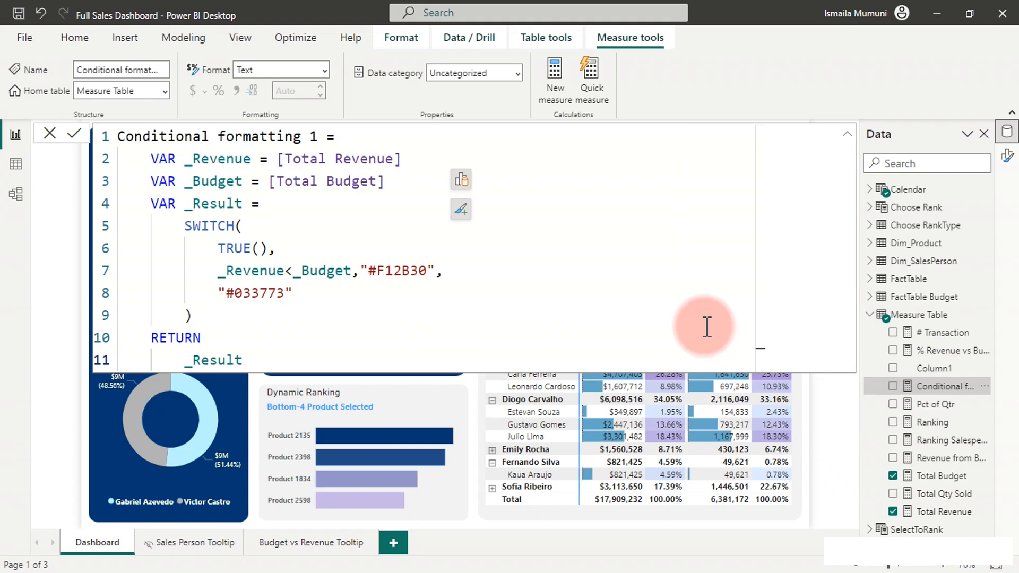
- Return to the Budget vs Revenue Tooltip page and open the colour settings of the % Revenue vs Budget gauge
left_click(305, 555)
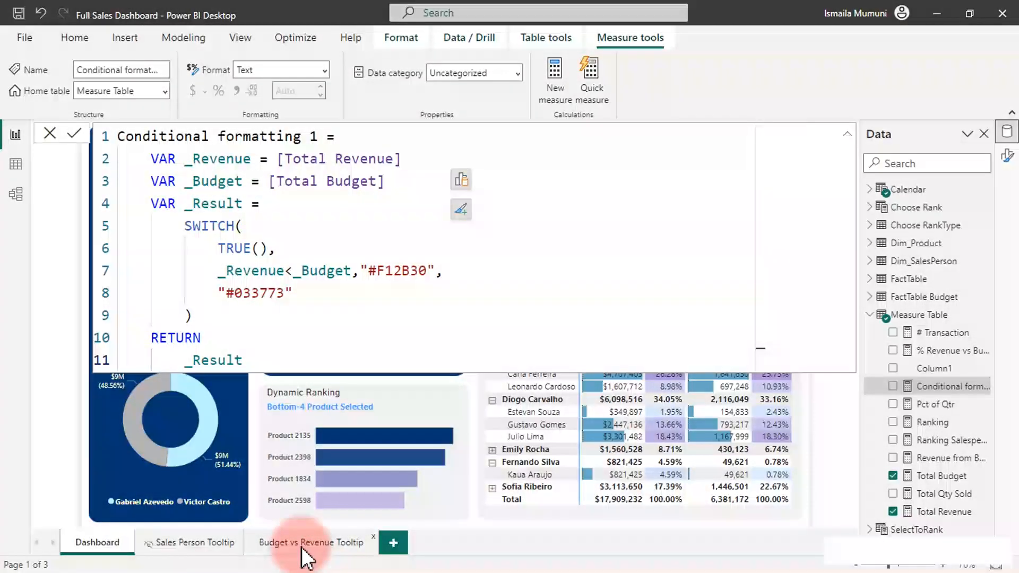
left_click(534, 202)
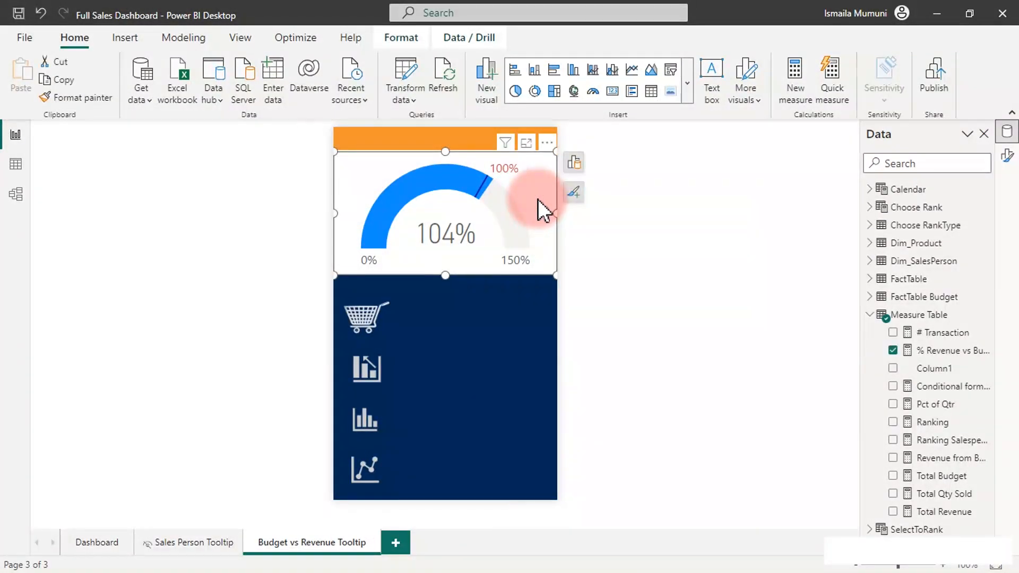
left_click(1008, 156)
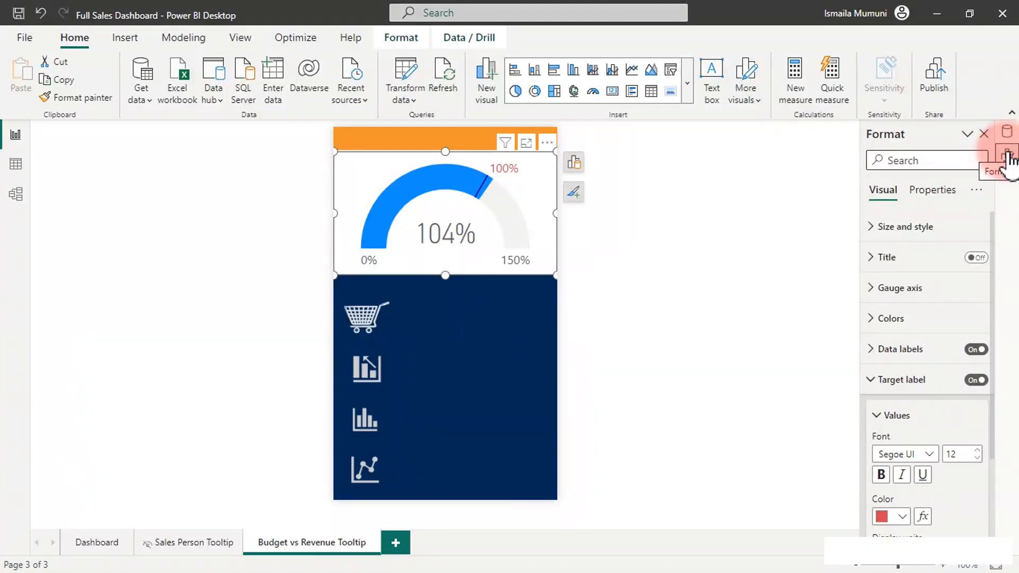
left_click(875, 382)
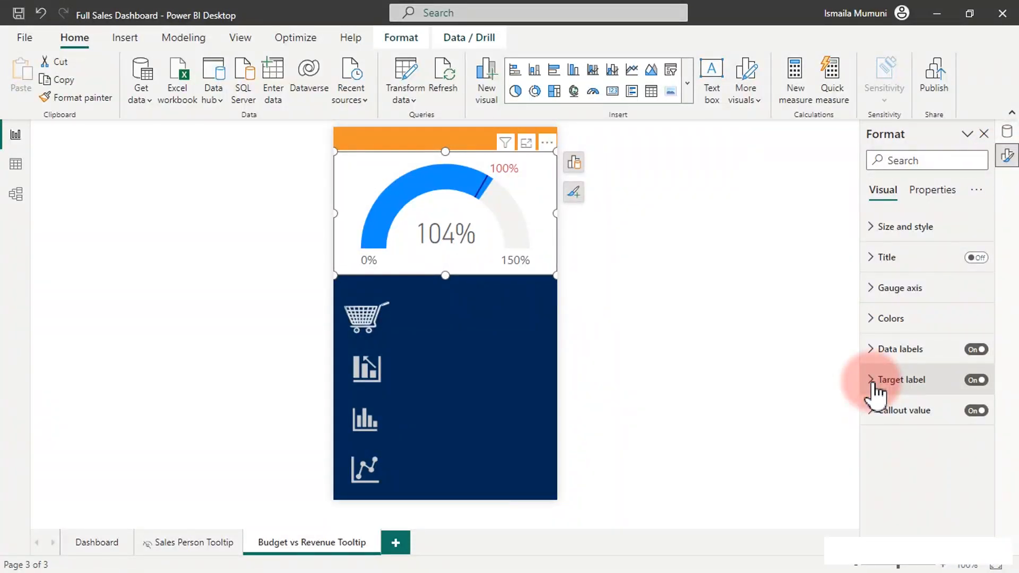
left_click(902, 324)
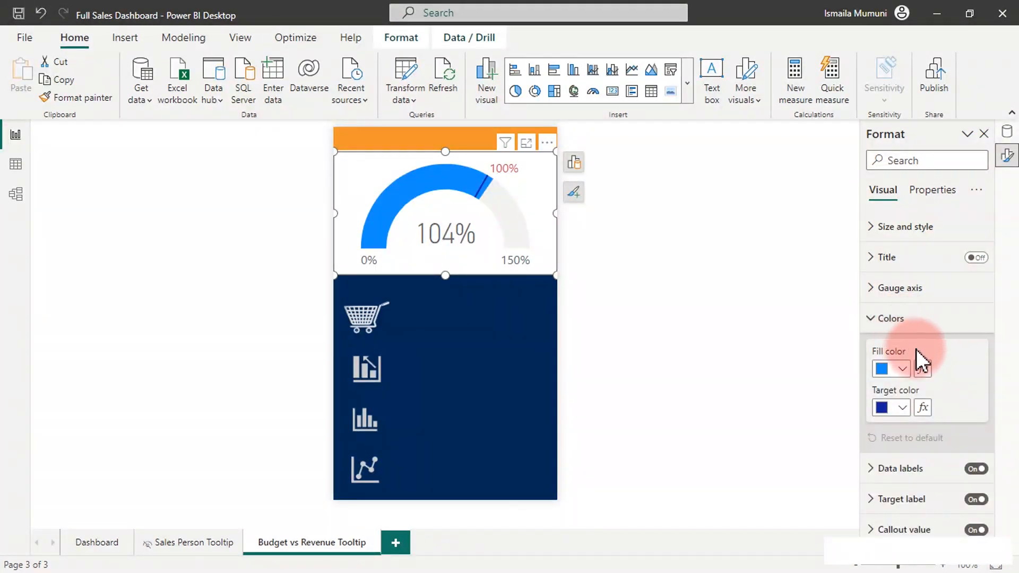
left_click(883, 368)
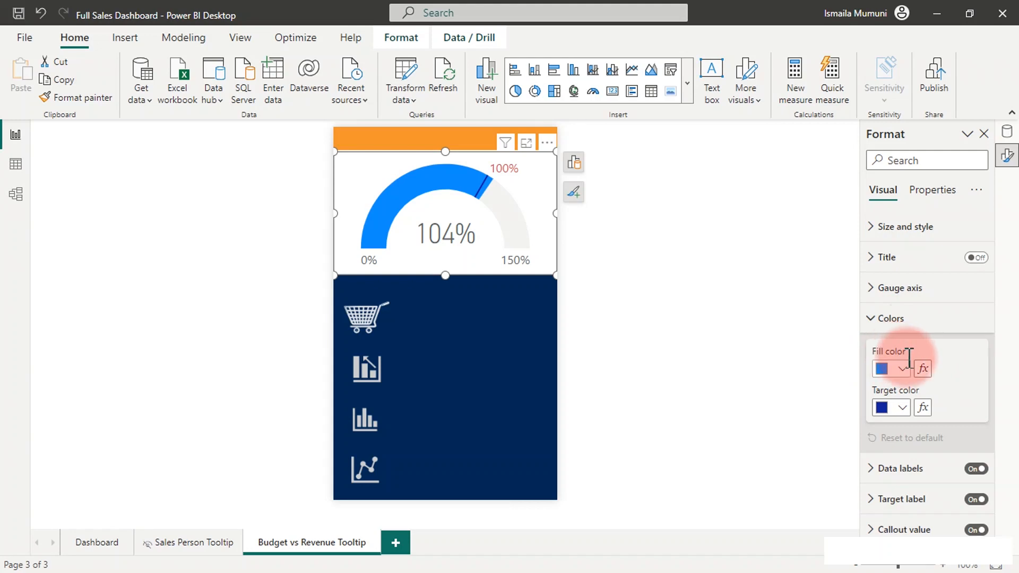
left_click(892, 409)
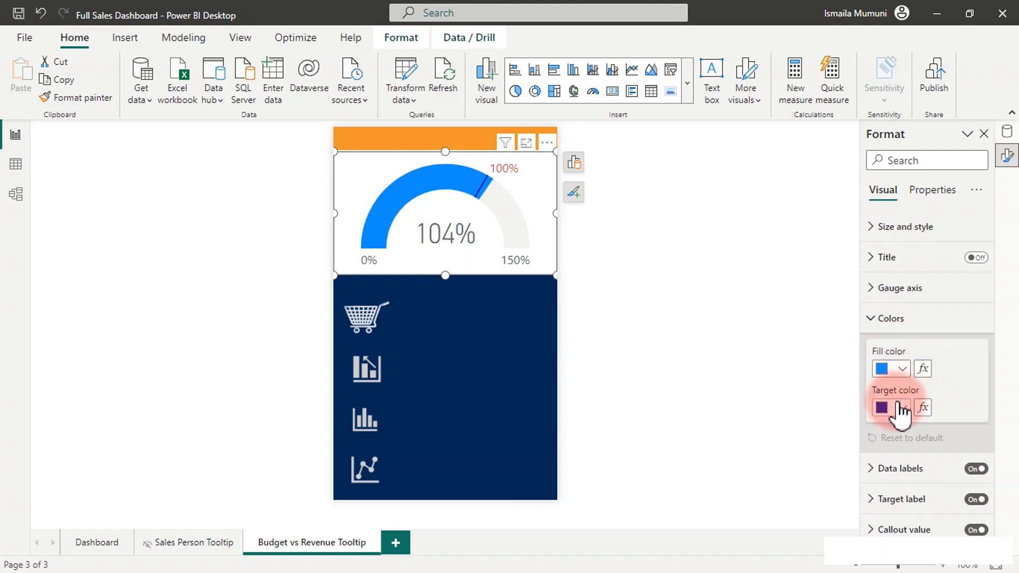
- Apply conditional formatting to the gauge's fill colour by field value, based on the Conditional formatting 1 measure
left_click(924, 370)
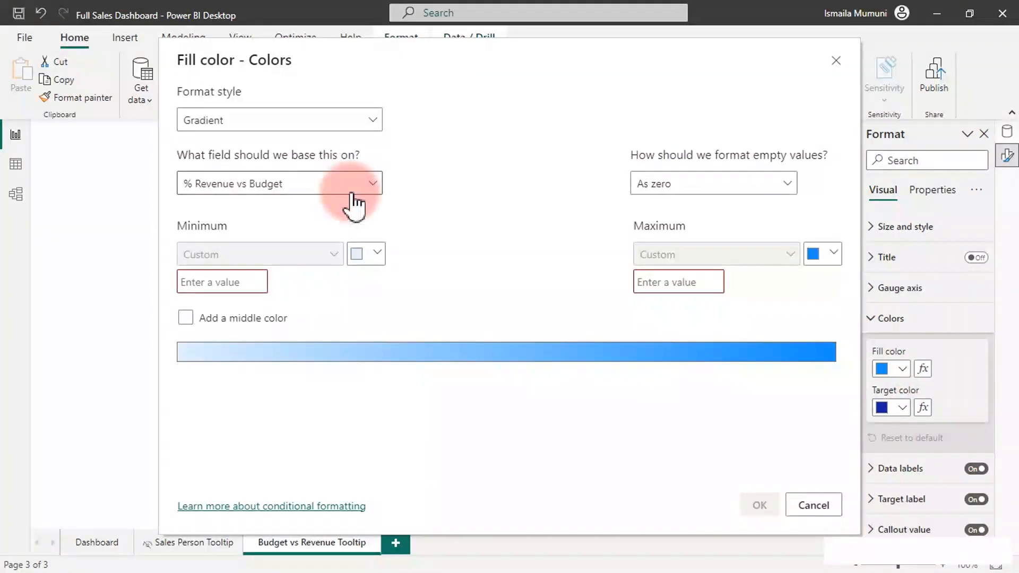
left_click(328, 120)
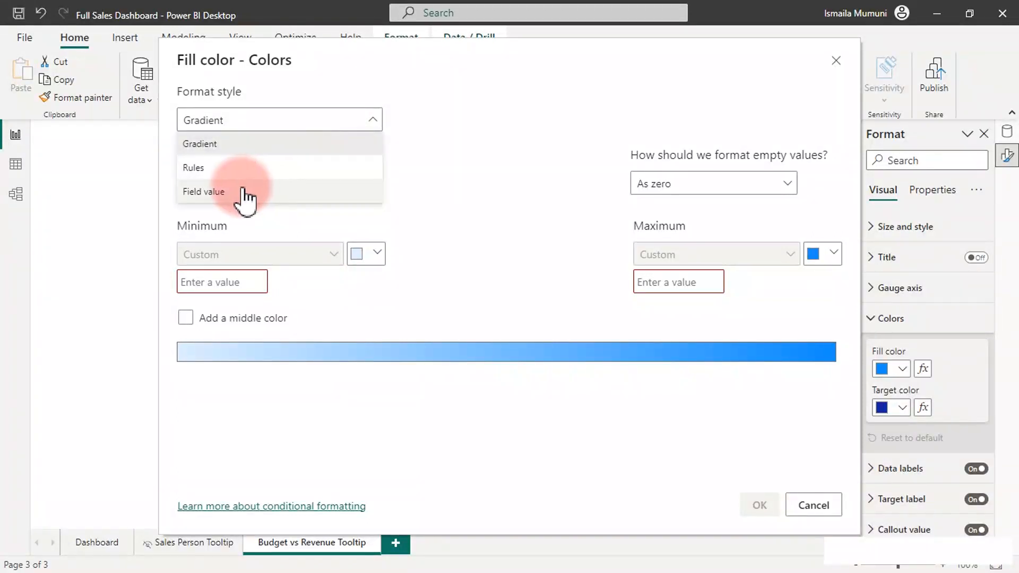
left_click(225, 192)
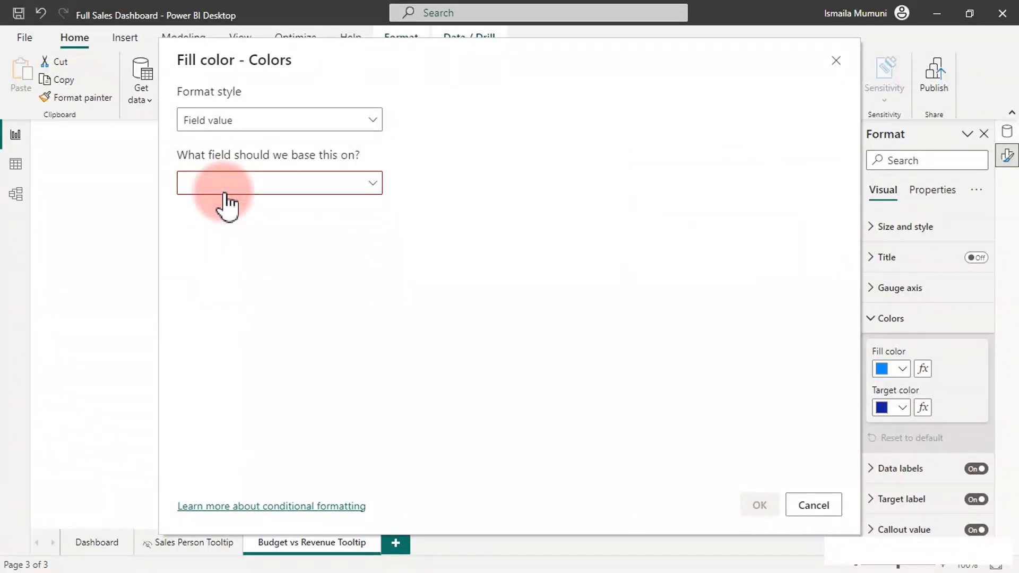
left_click(247, 189)
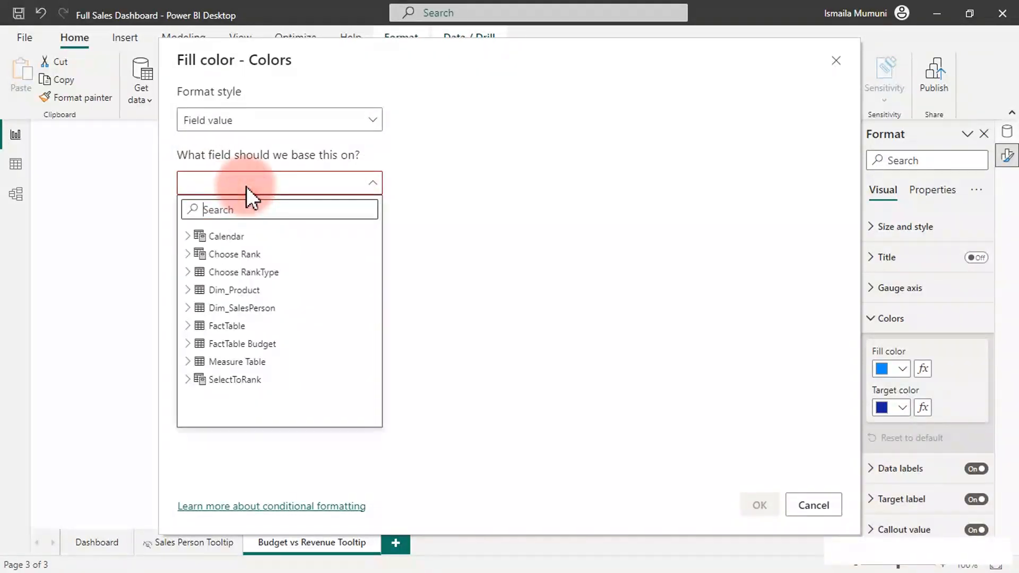
left_click(188, 362)
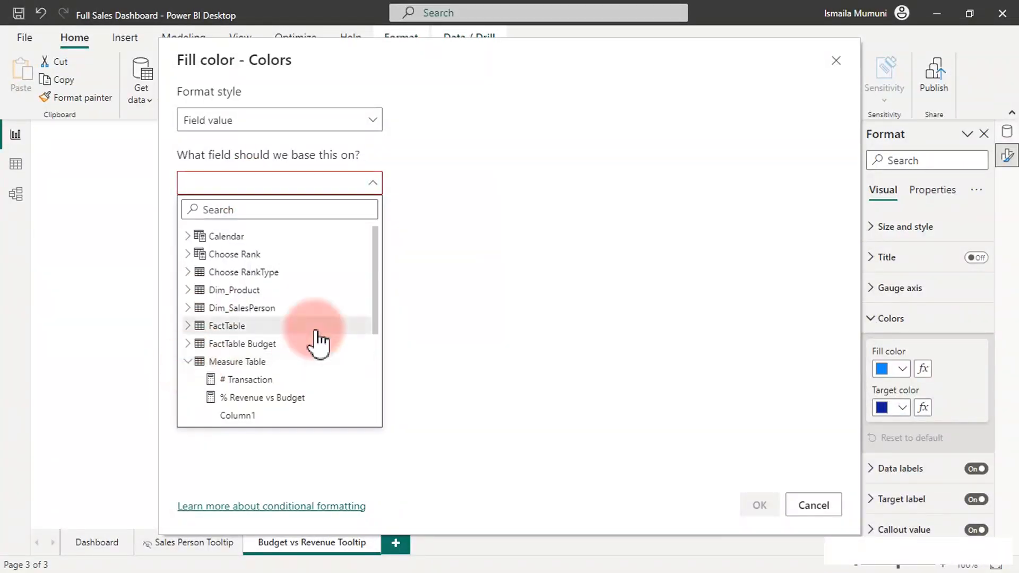
left_click_drag(376, 275, 374, 314)
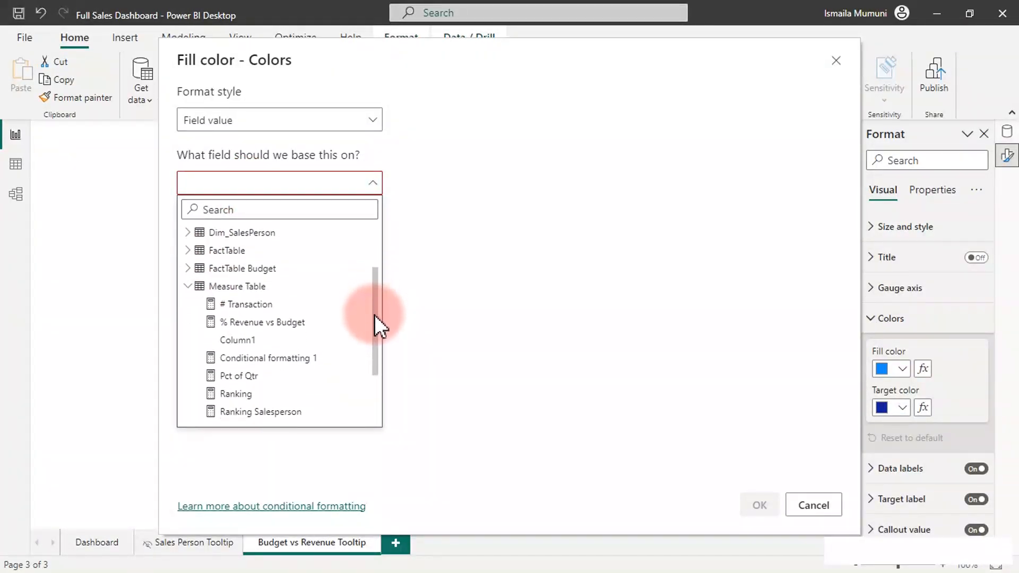
left_click(311, 366)
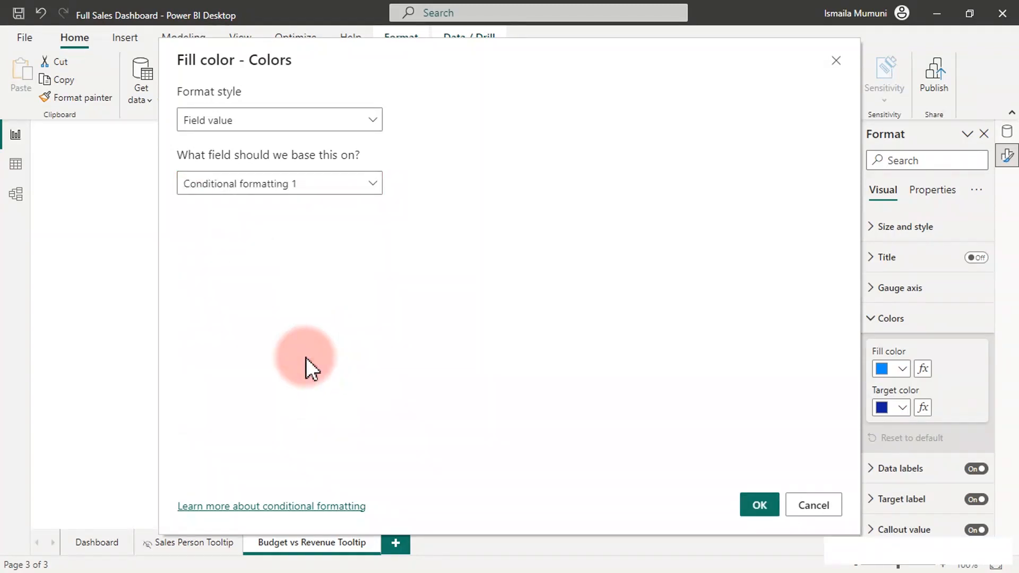
left_click(751, 507)
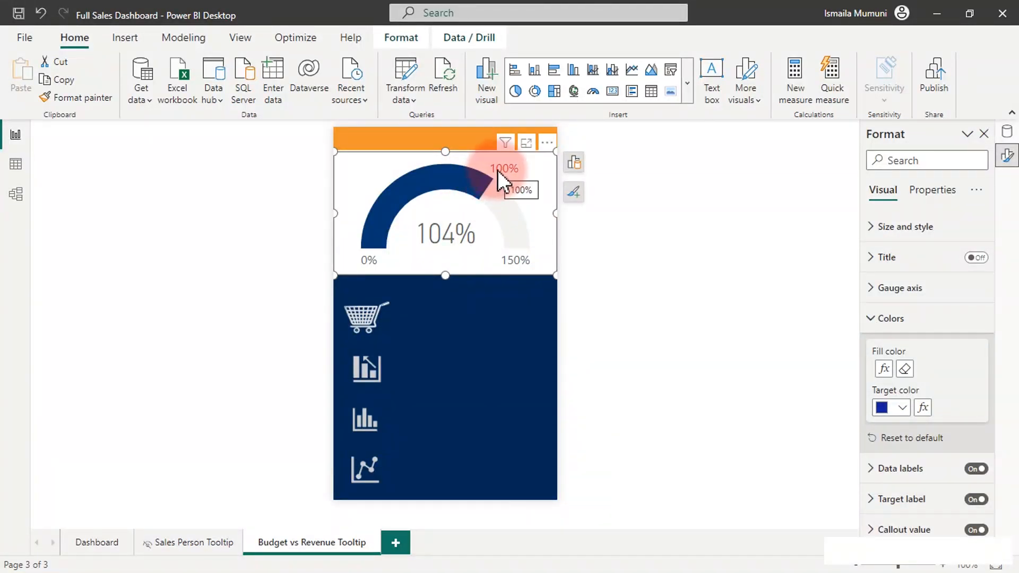
- Set the gauge's target colour to white and deselect the gauge
left_click(902, 407)
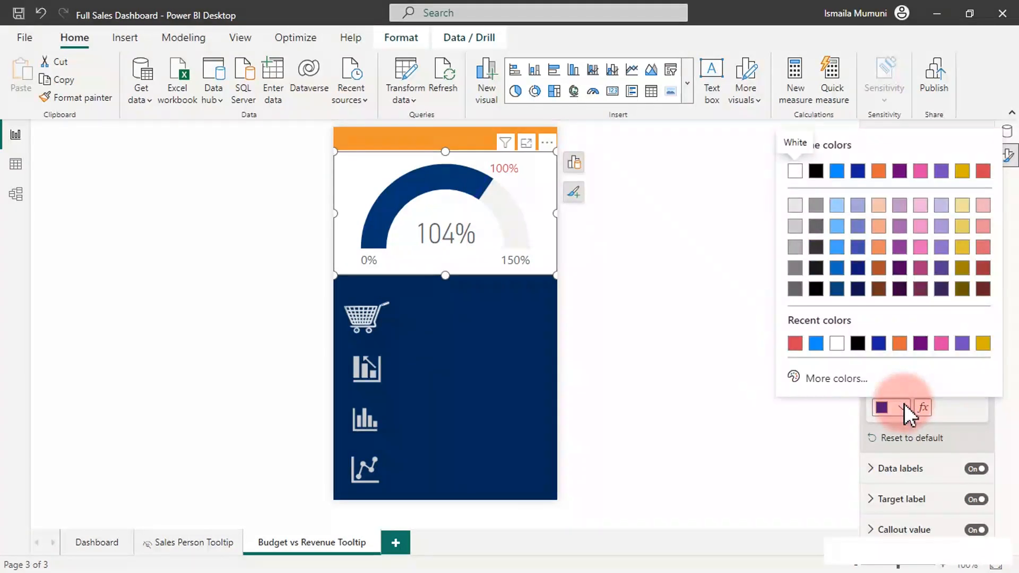
left_click(839, 345)
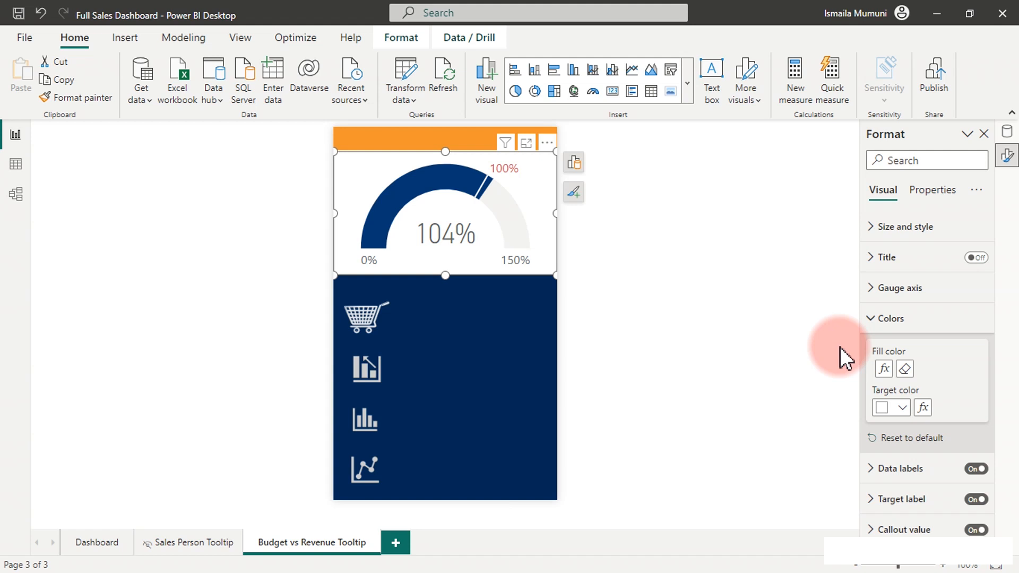
left_click(532, 337)
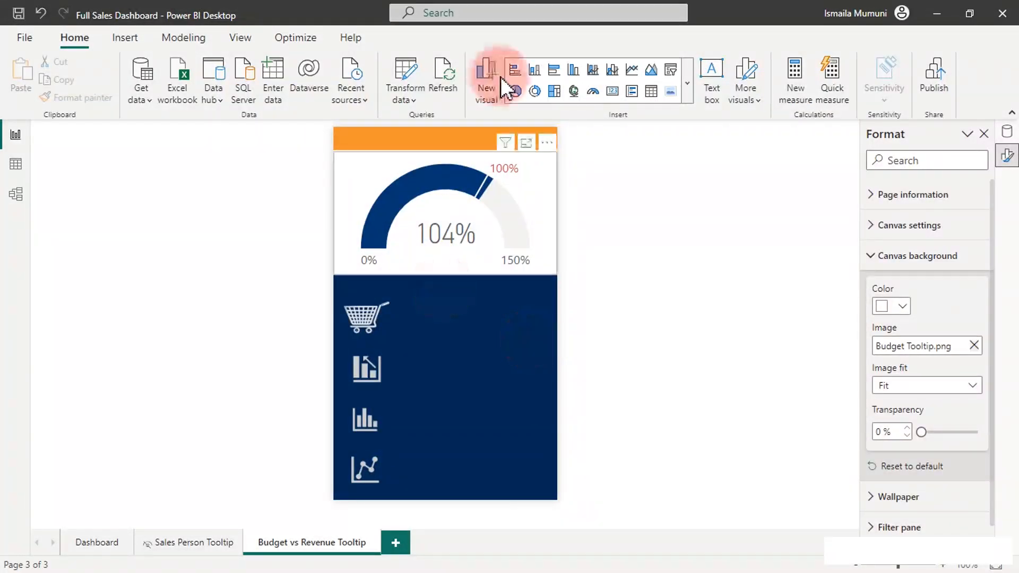
- Add a text box to the tooltip page with the title "Revenue vs Budget"
left_click(709, 71)
left_click(394, 351)
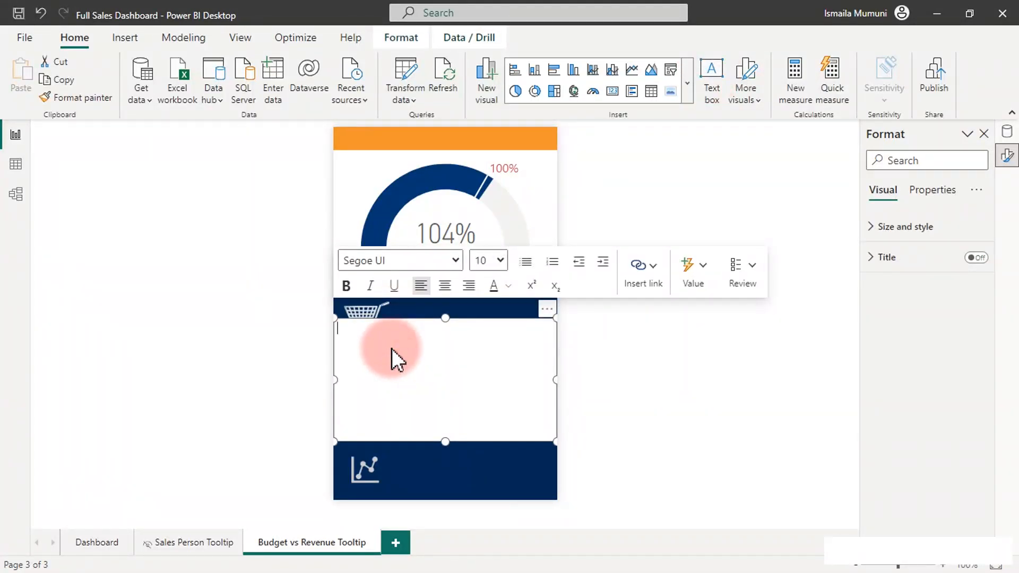
type("Revenue vs Budget")
- Format the title text as white, centred Segoe (Bold) at size 14, and reduce the text box height to about 49
triple_click(392, 349)
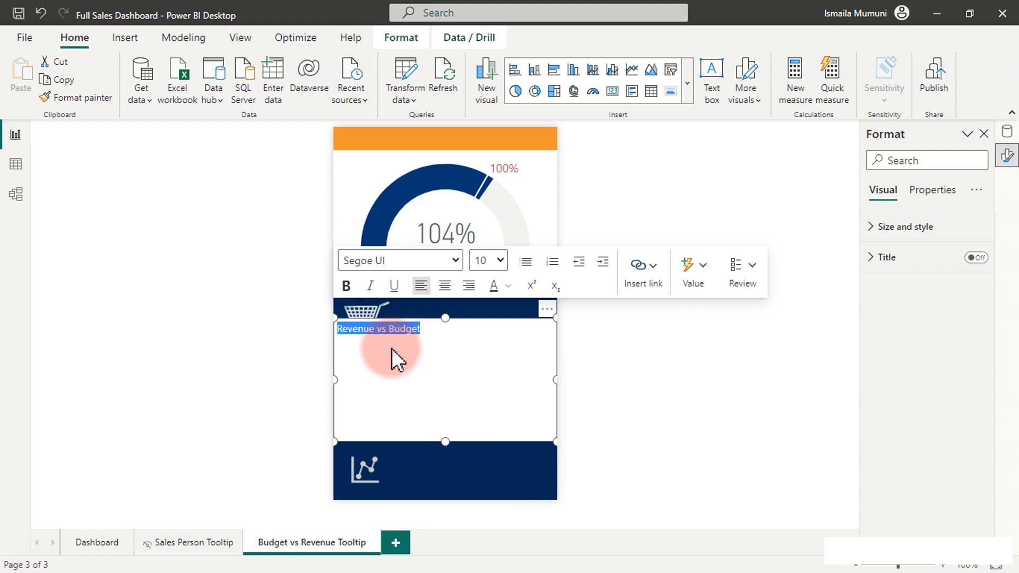
left_click(513, 287)
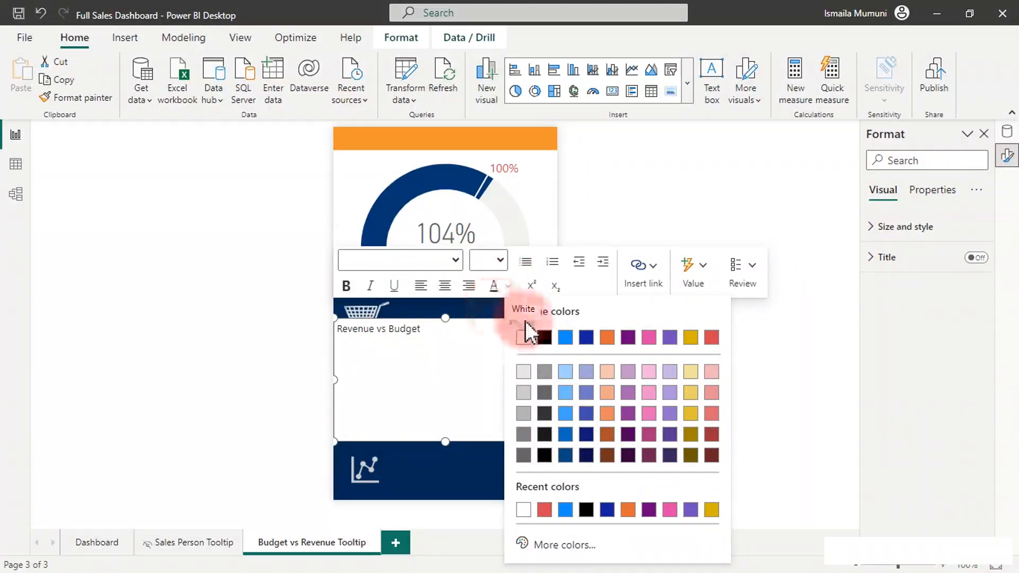
left_click(527, 335)
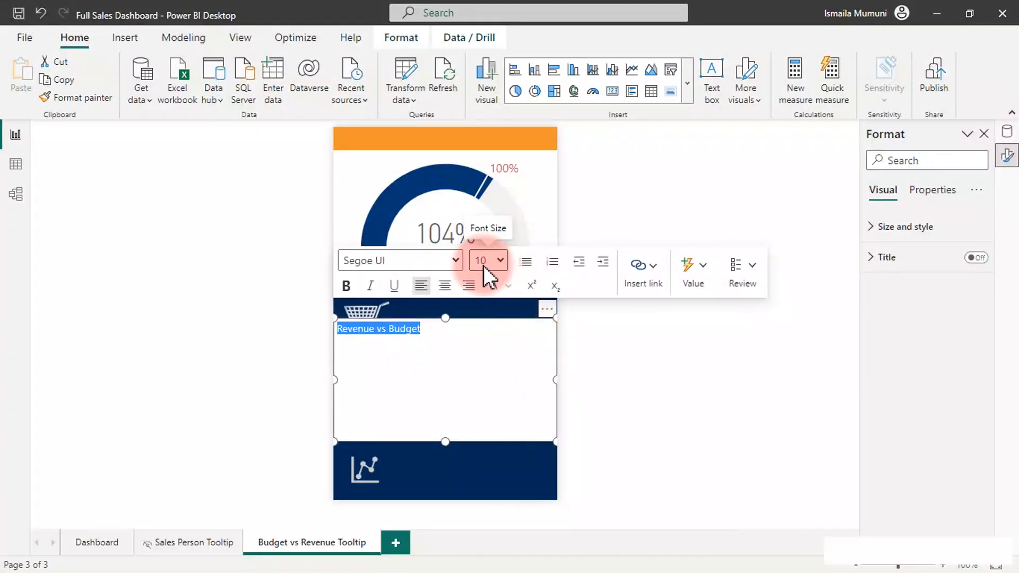
left_click(454, 261)
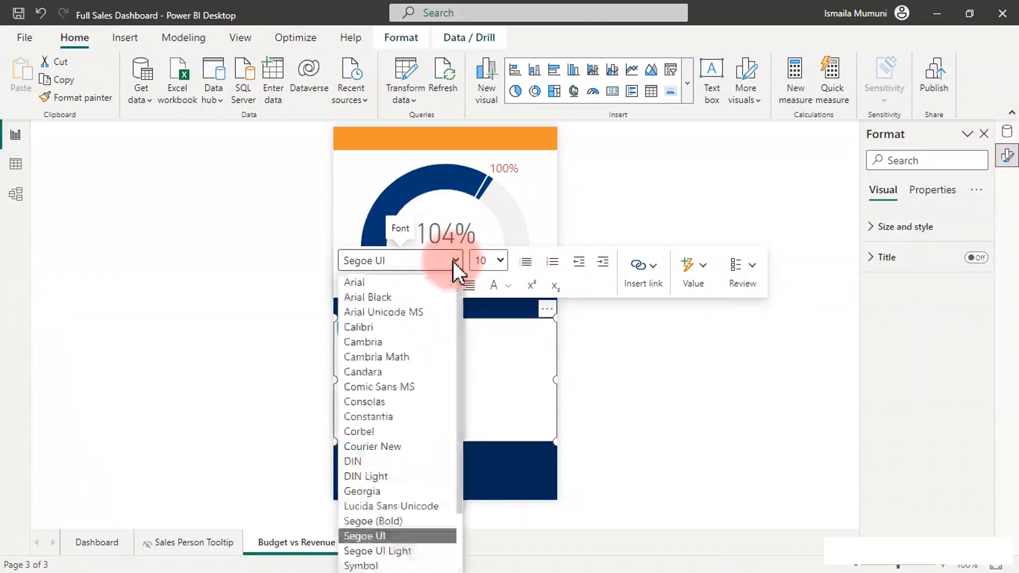
left_click(395, 517)
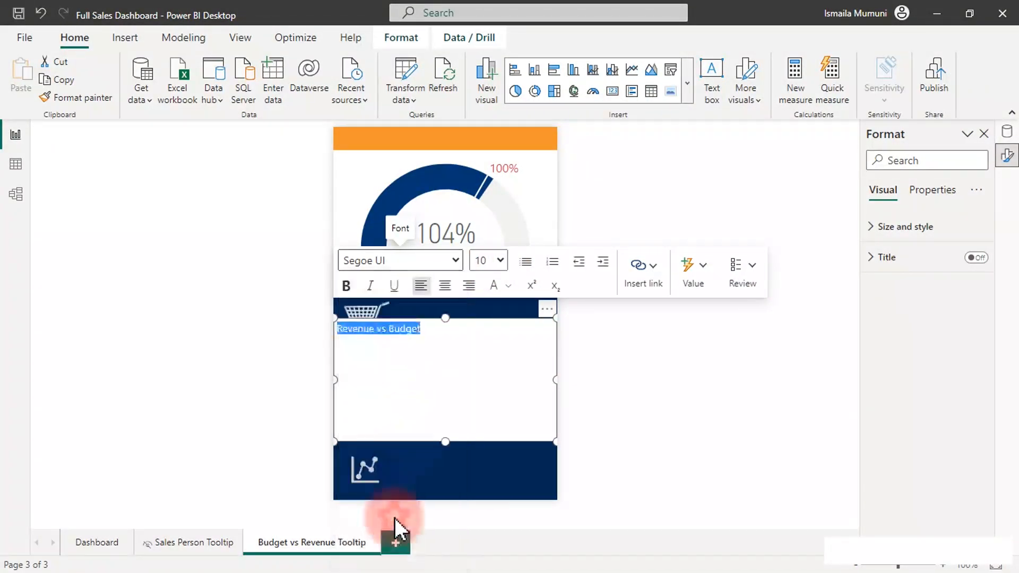
left_click(501, 260)
left_click(481, 356)
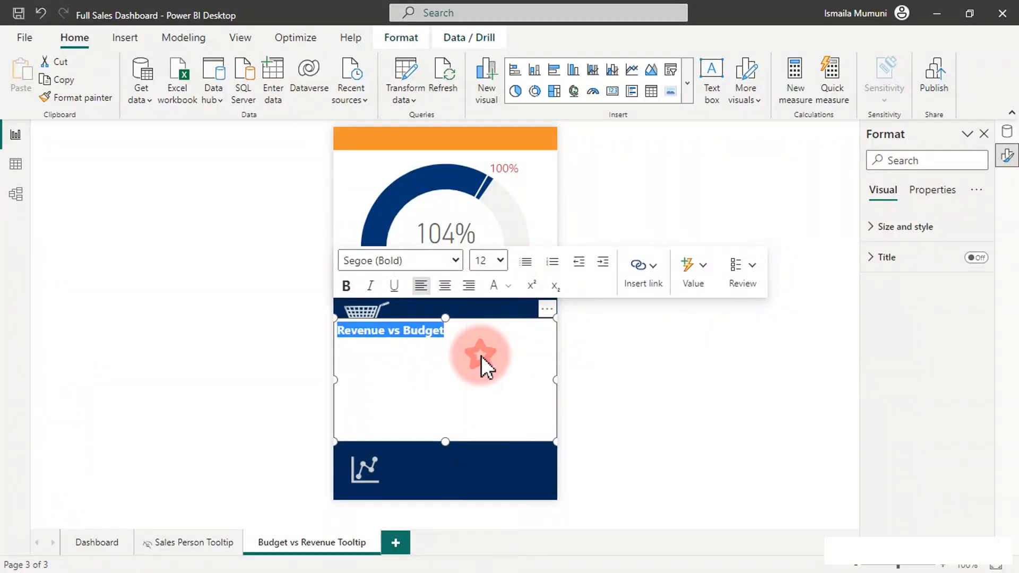
left_click(498, 259)
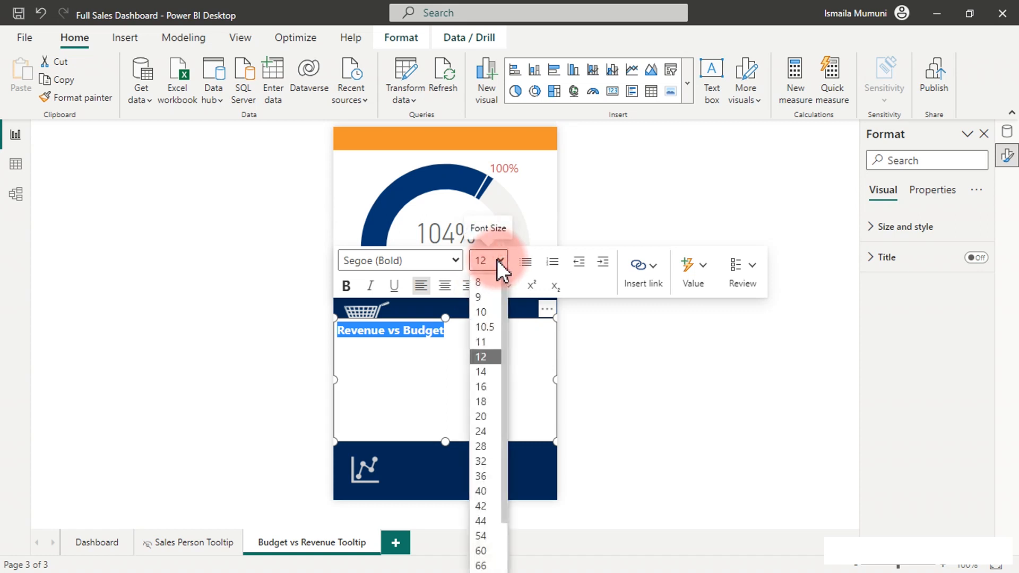
left_click(481, 372)
left_click_drag(446, 443, 434, 356)
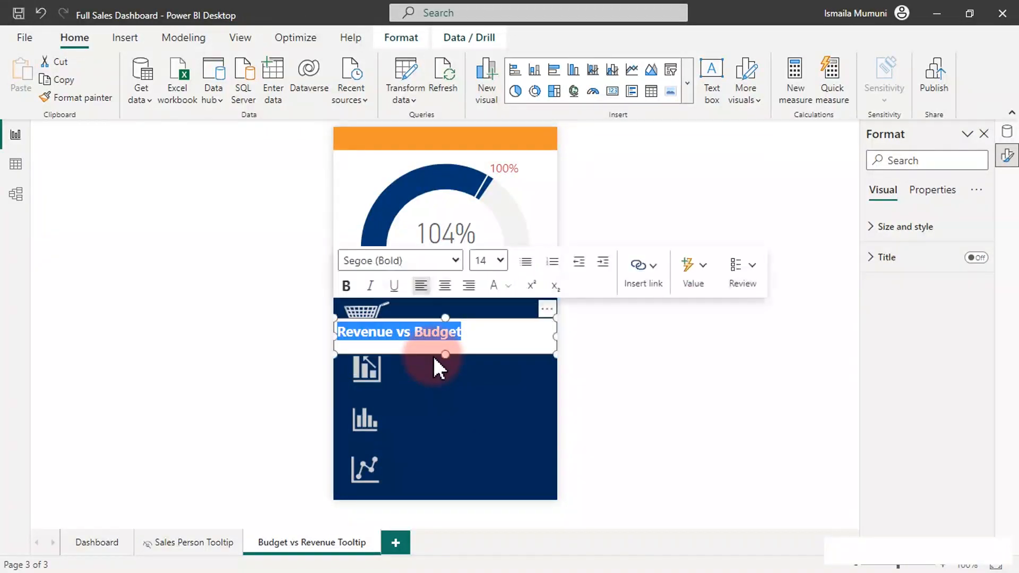
left_click(444, 285)
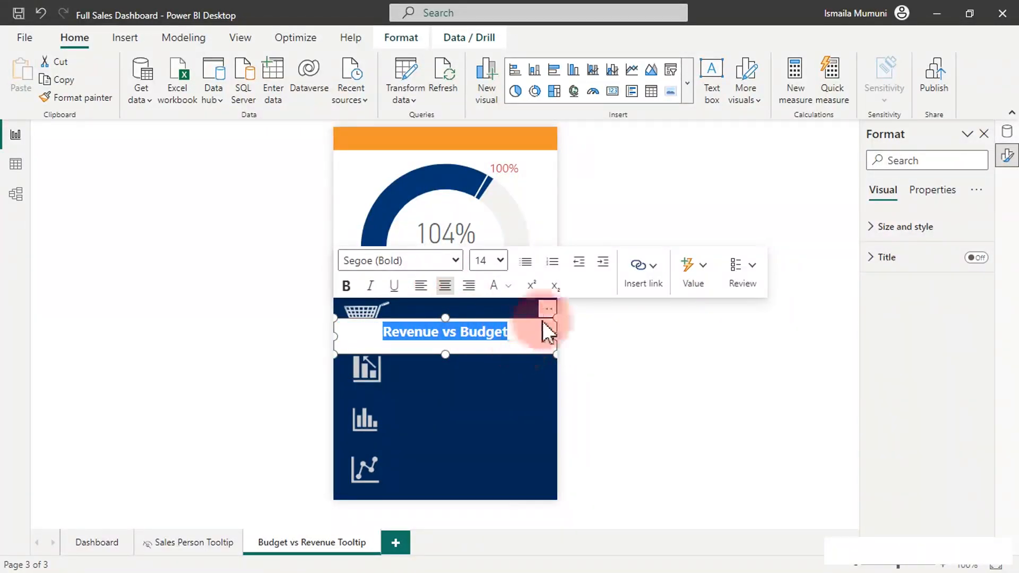
- Move the title text box onto the orange band at the top of the page and turn off its background
left_click_drag(549, 310, 537, 111)
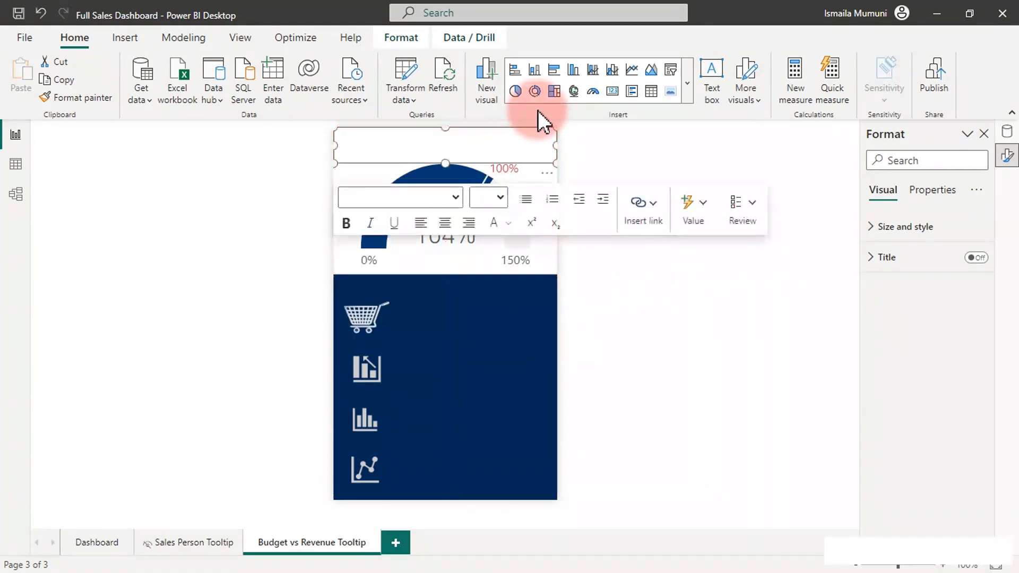
left_click(905, 232)
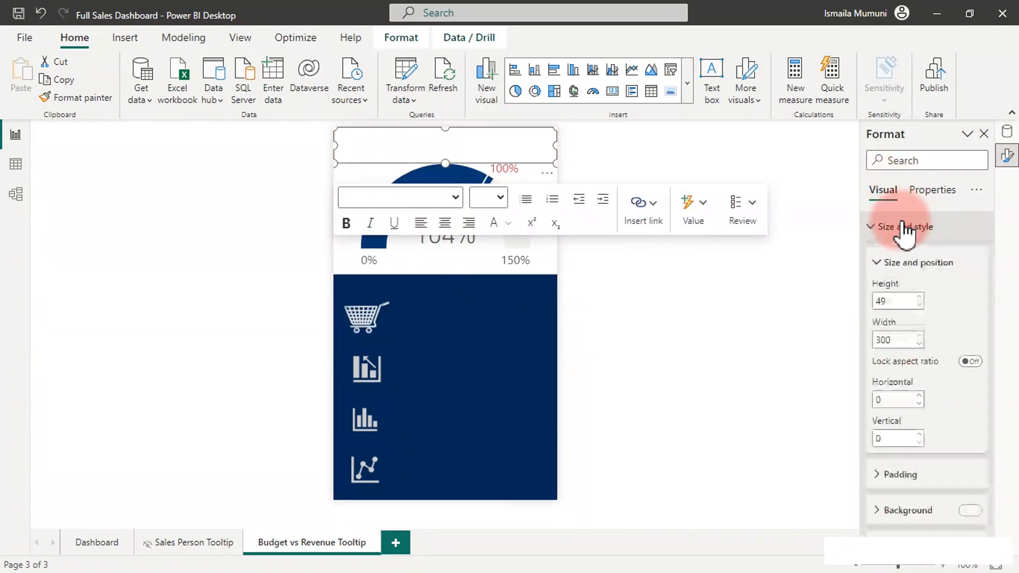
left_click(970, 510)
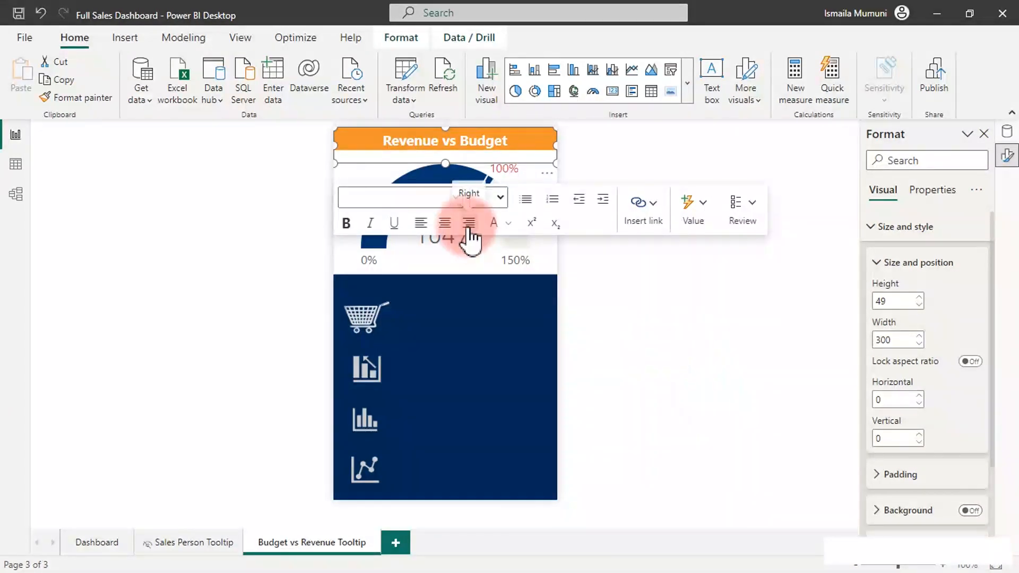
- Reduce the height of the "Revenue vs Budget" title text box to about 46 and deselect it
left_click_drag(443, 158, 442, 159)
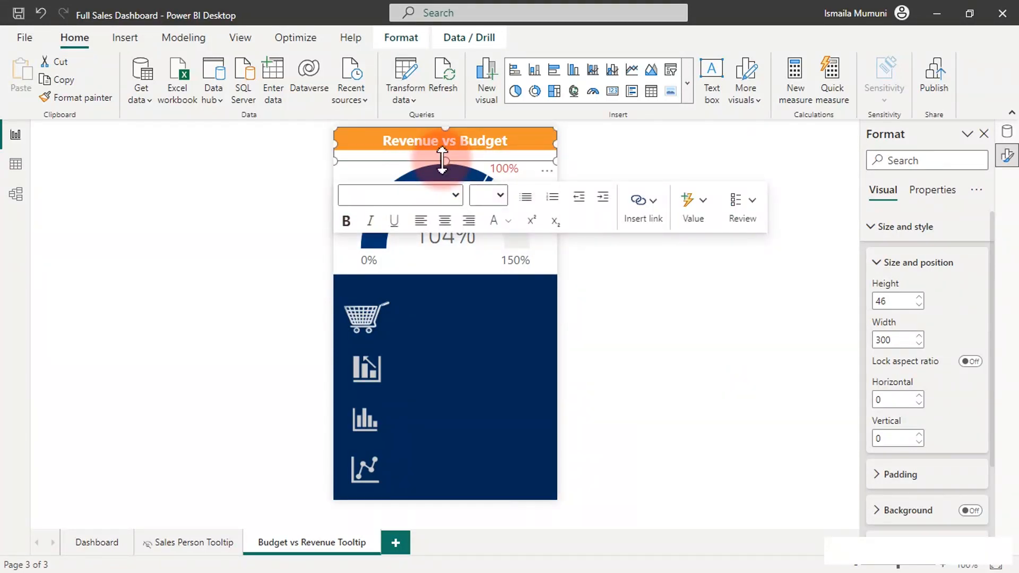
left_click(613, 140)
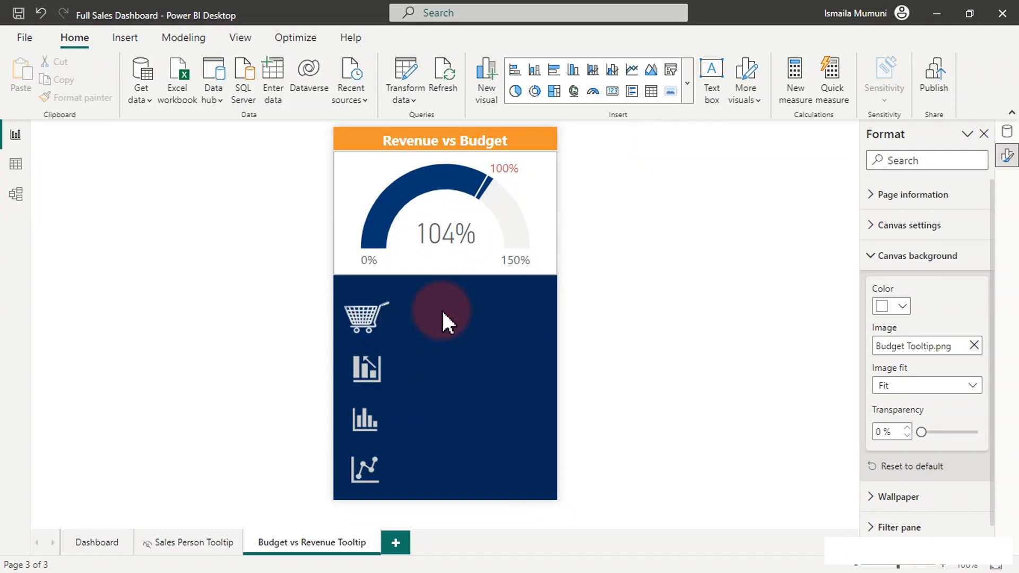
- Add a card visual to the tooltip page showing the # Transaction measure from the Measure Table
left_click(612, 90)
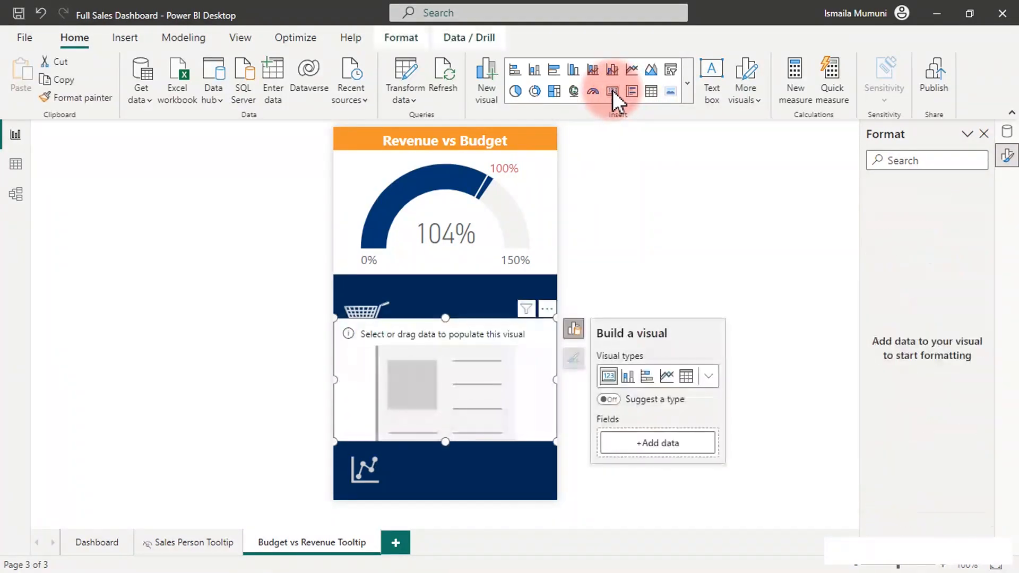
left_click(1006, 133)
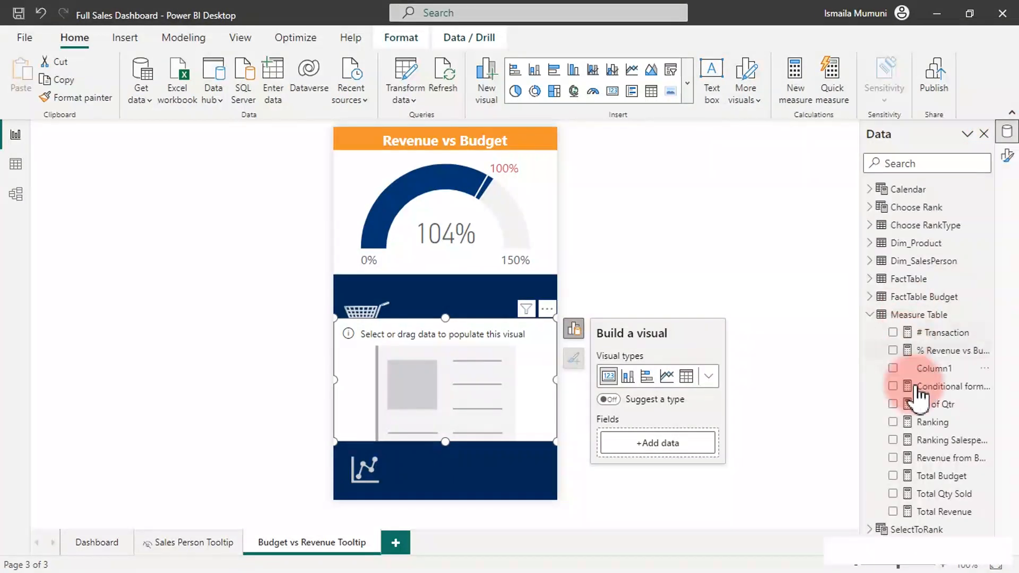
left_click(893, 333)
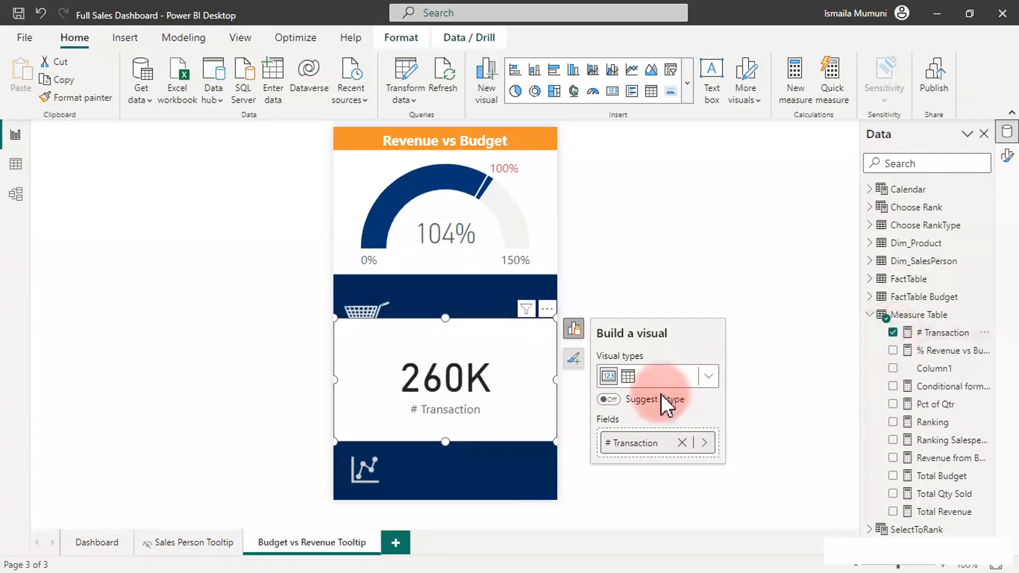
- Set the # Transaction card's callout value display units to None and its colour to light grey
left_click(1008, 156)
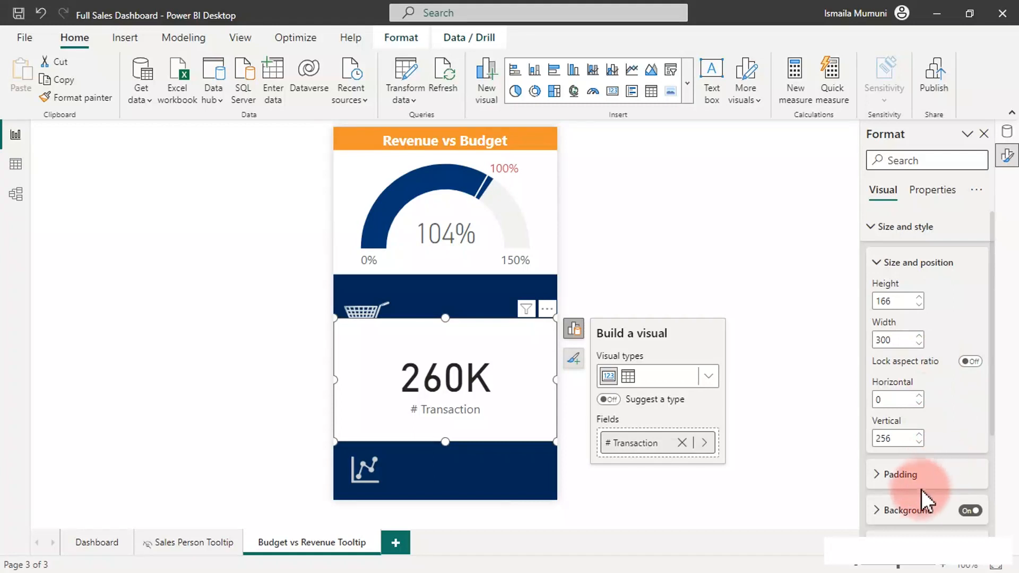
left_click(917, 229)
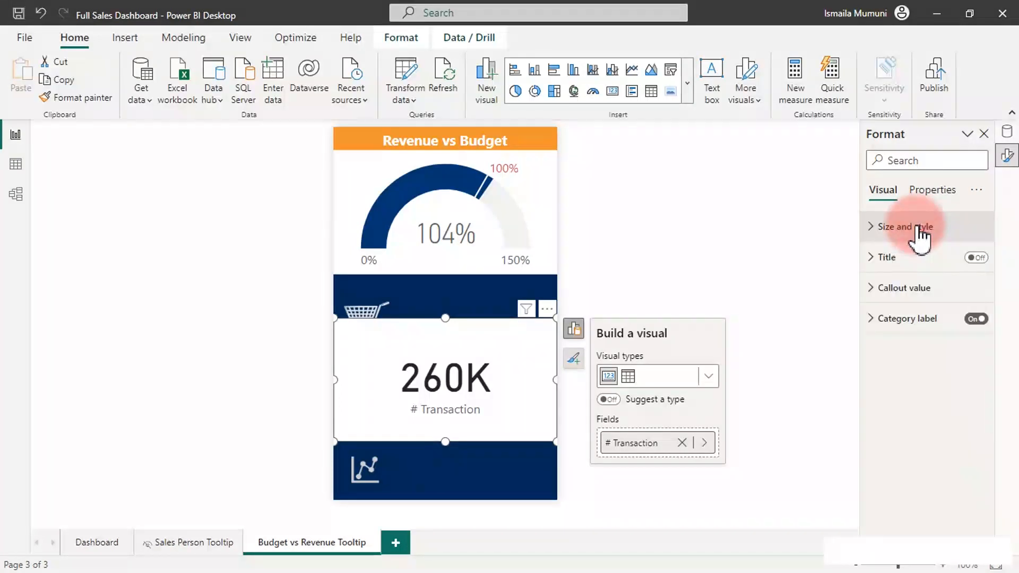
left_click(897, 292)
left_click(926, 444)
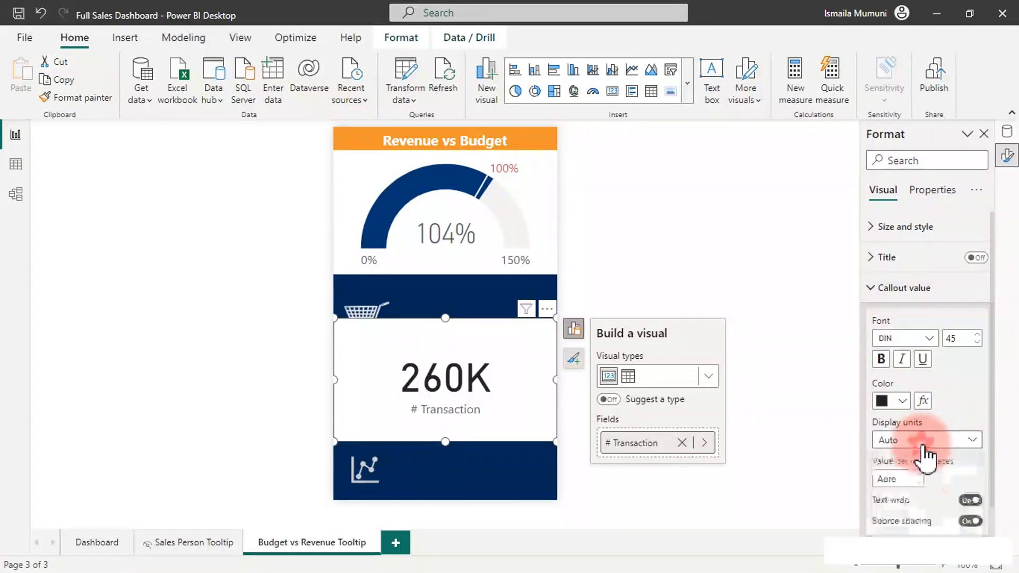
left_click(890, 477)
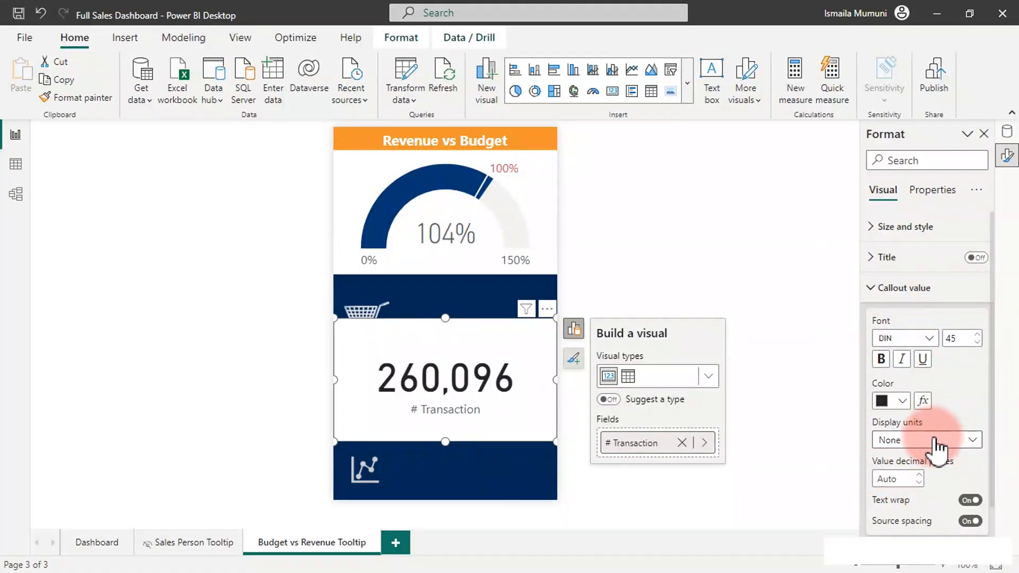
left_click(904, 401)
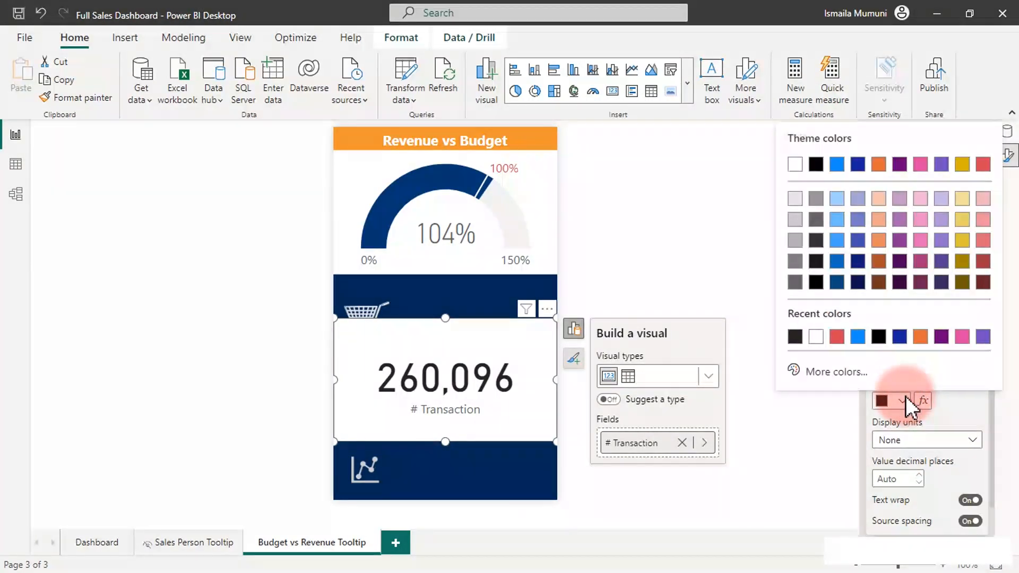
left_click(795, 199)
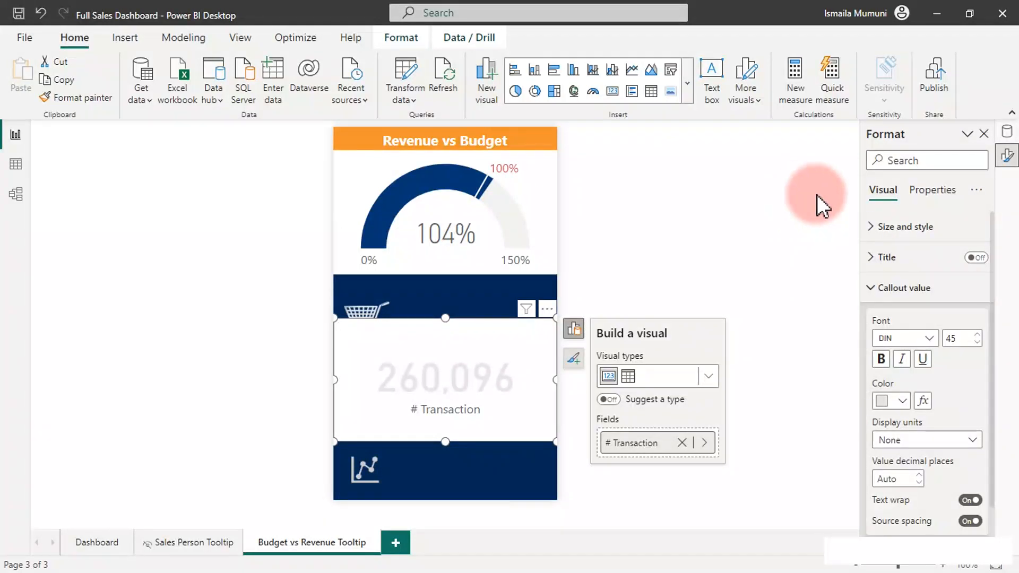
- Turn off the # Transaction card's background and reduce the card's height to about 107
left_click(896, 289)
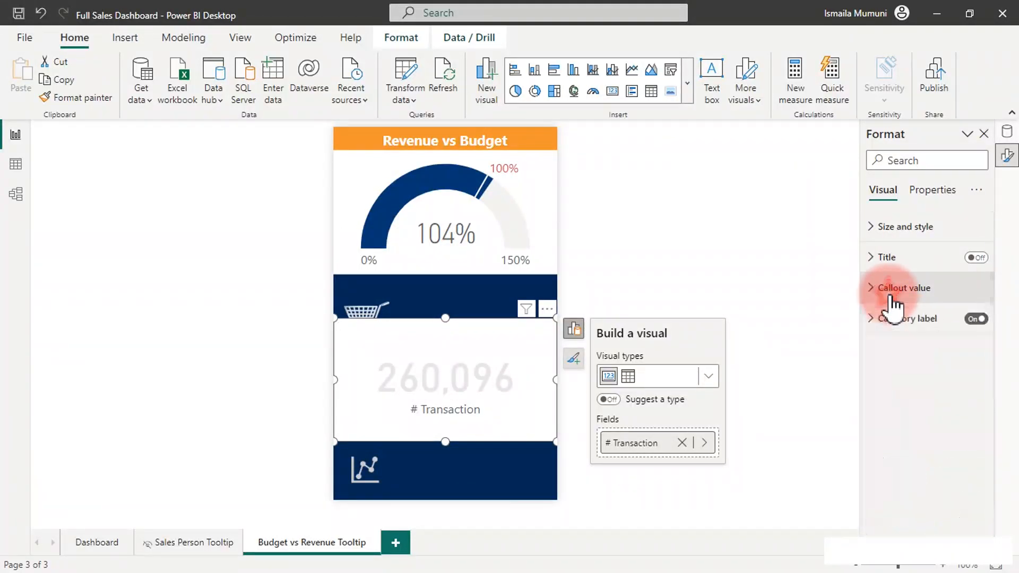
left_click(902, 228)
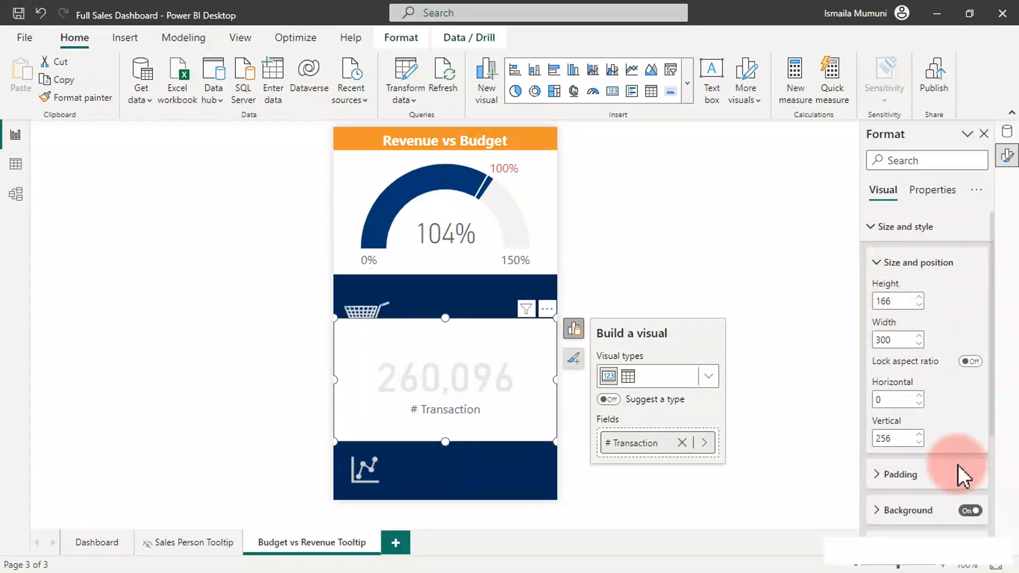
left_click(974, 511)
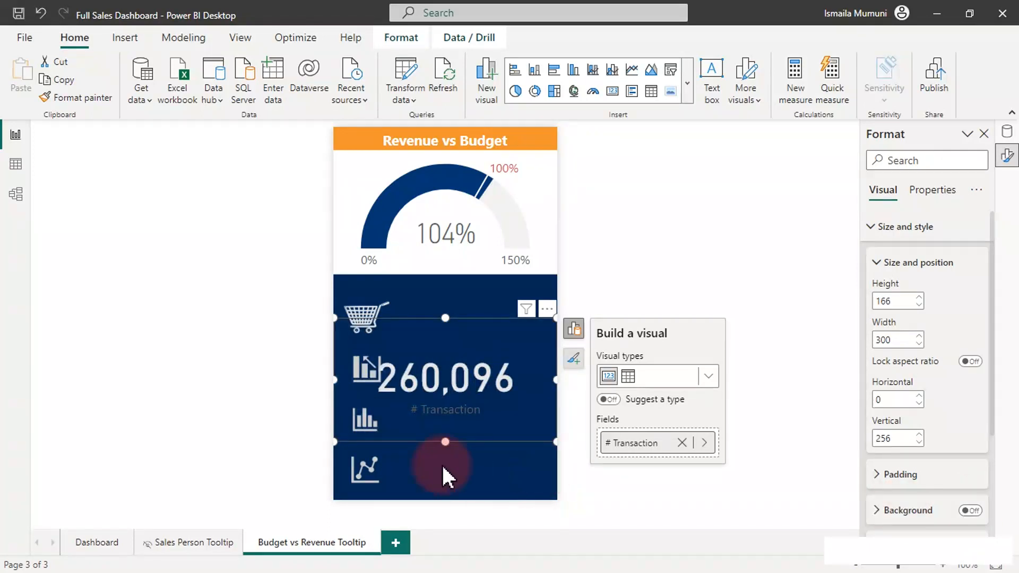
left_click_drag(444, 445, 447, 400)
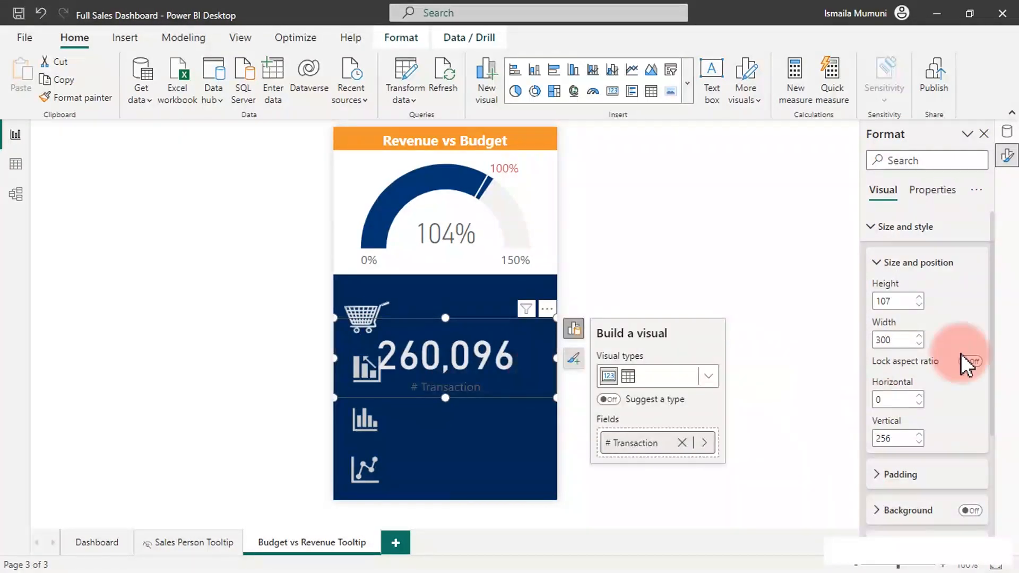
- Set the # Transaction card's callout value font size to 30
left_click(904, 237)
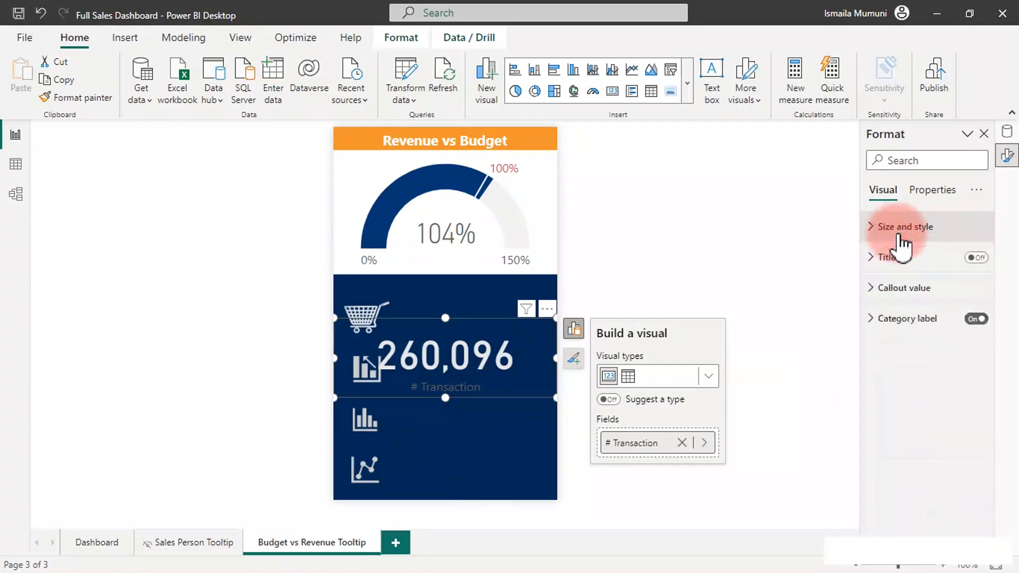
left_click(902, 289)
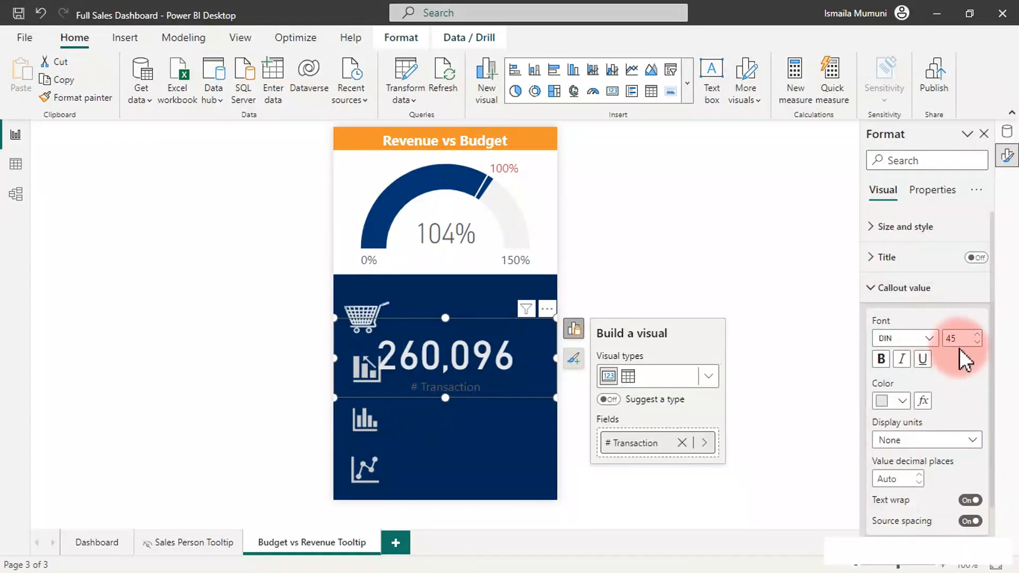
left_click_drag(960, 339, 942, 341)
type("30")
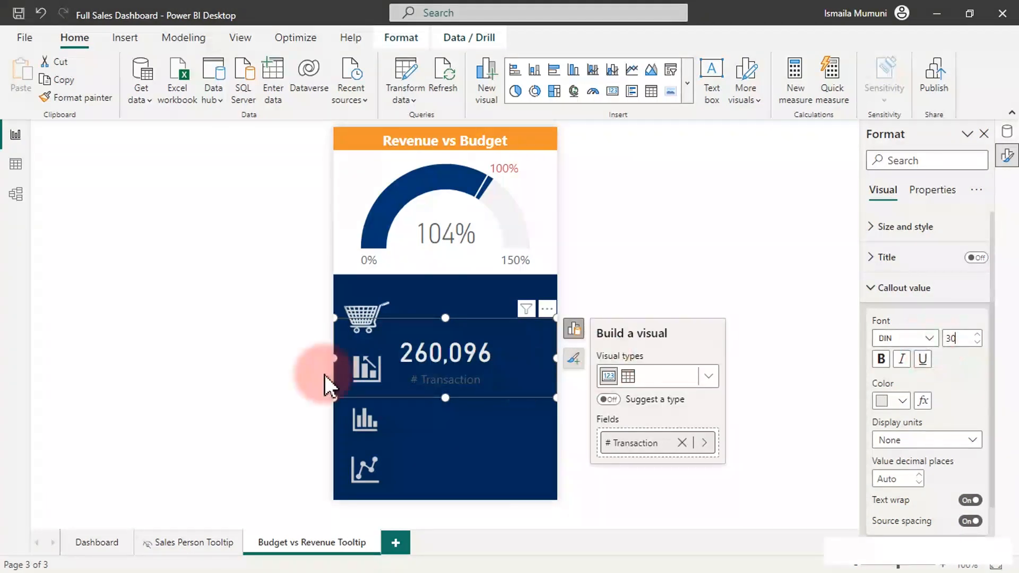
- Narrow the # Transaction card so it clears the icon column, and shorten it to fit its text
left_click_drag(334, 359, 412, 358)
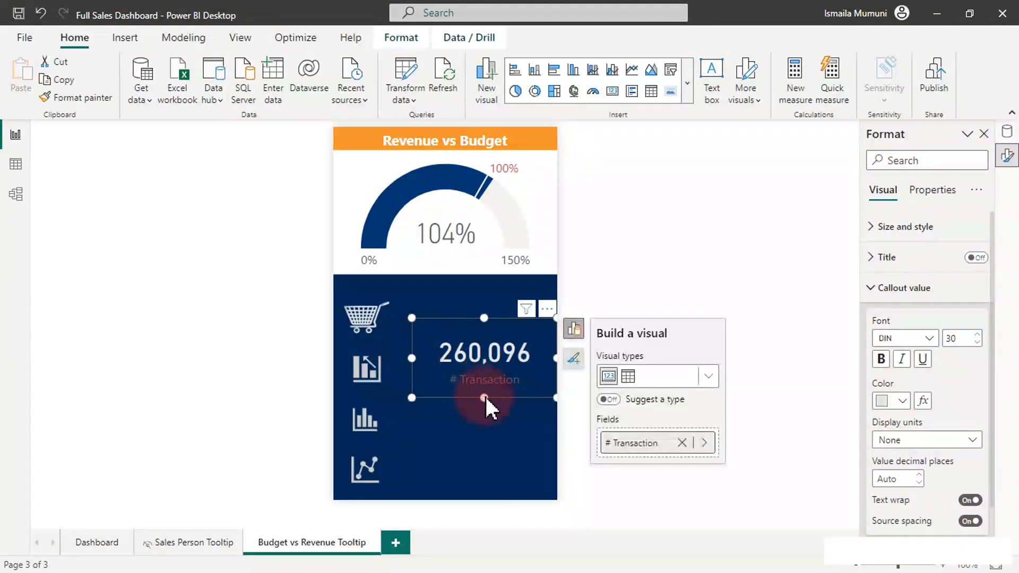
mouse_move(484, 397)
left_mouse_down()
mouse_move(482, 357)
mouse_move(481, 381)
left_mouse_up()
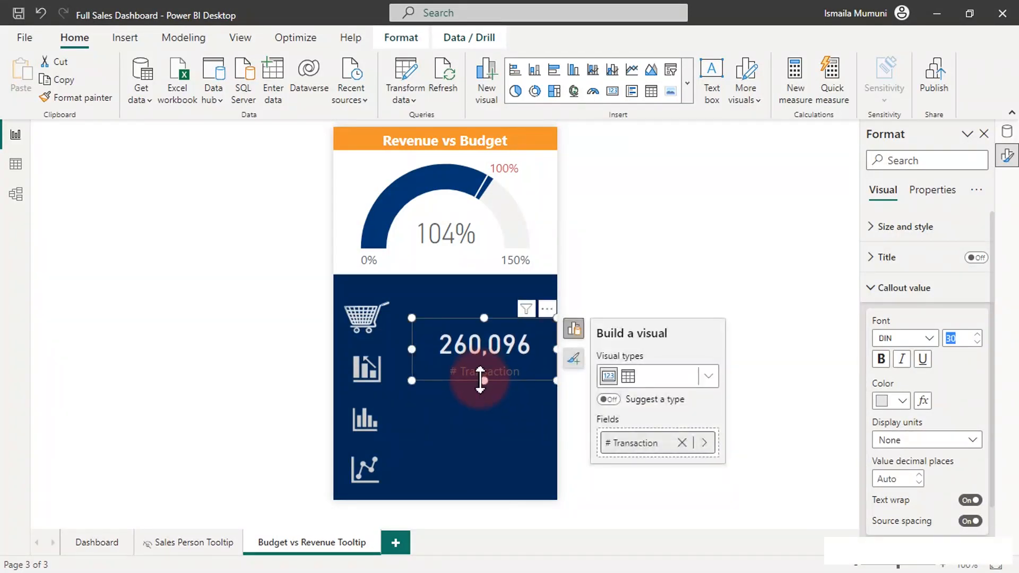
mouse_move(479, 380)
left_mouse_down()
mouse_move(480, 362)
mouse_move(481, 379)
left_mouse_up()
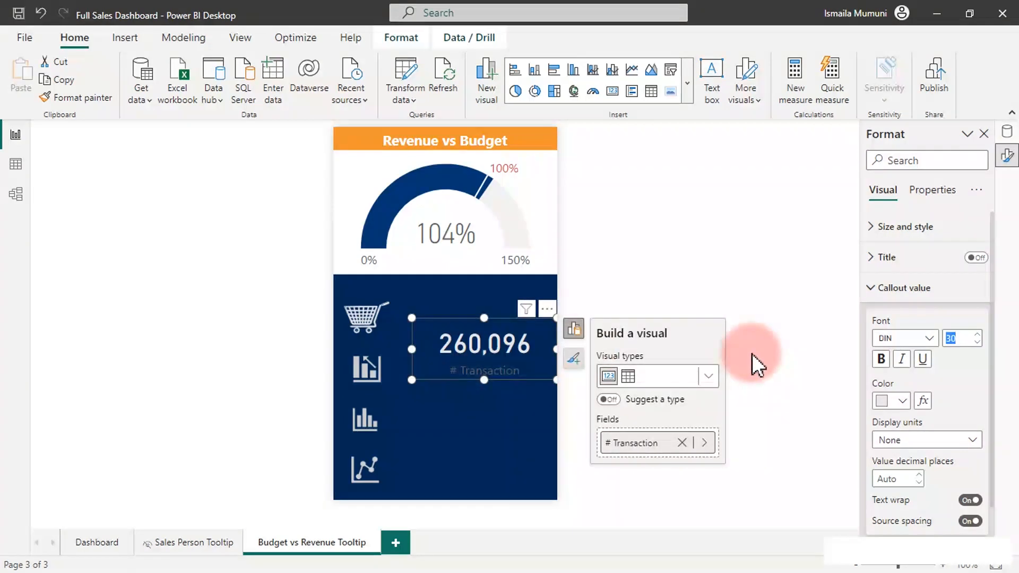
- Replace the card's category label with the title "Total Transaction" and trim the card's height slightly
left_click(895, 296)
left_click(975, 318)
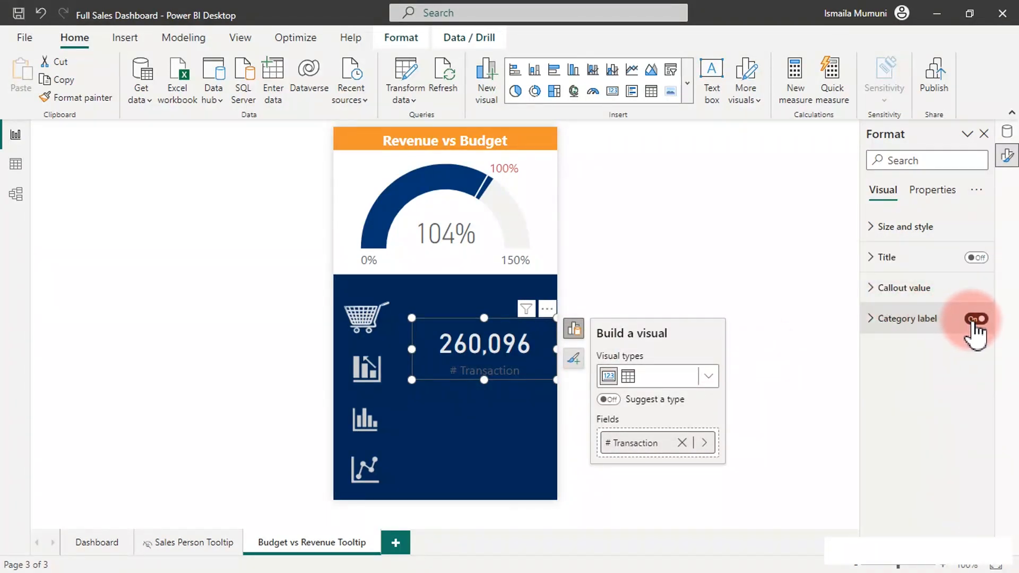
left_click(976, 259)
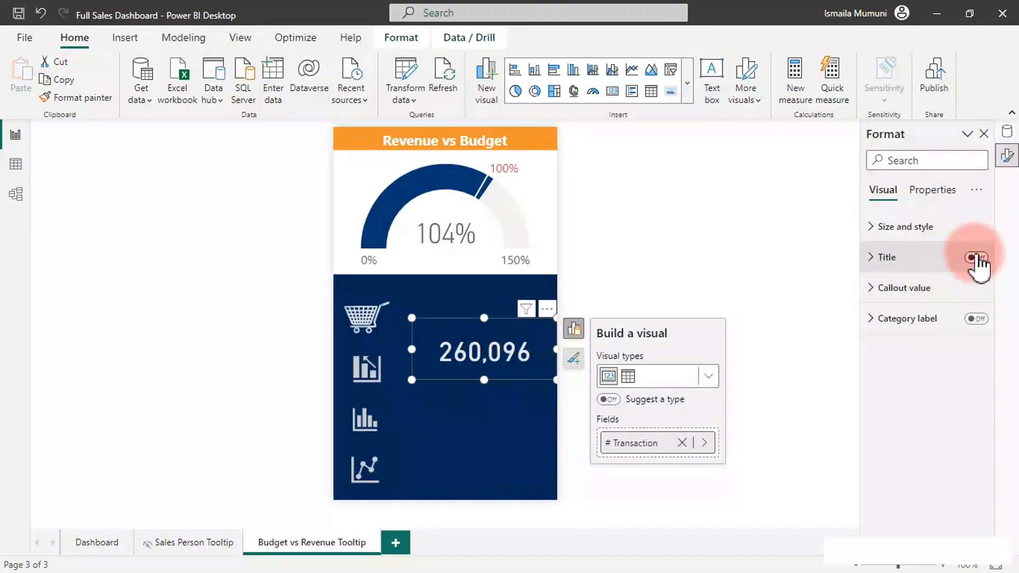
left_click(945, 263)
left_click(914, 330)
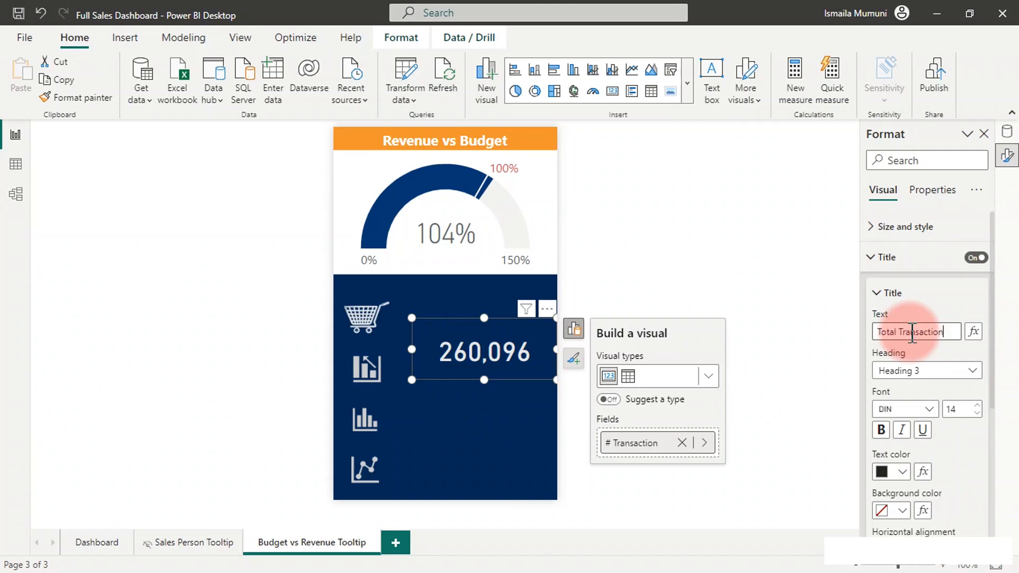
key("BackSpace")
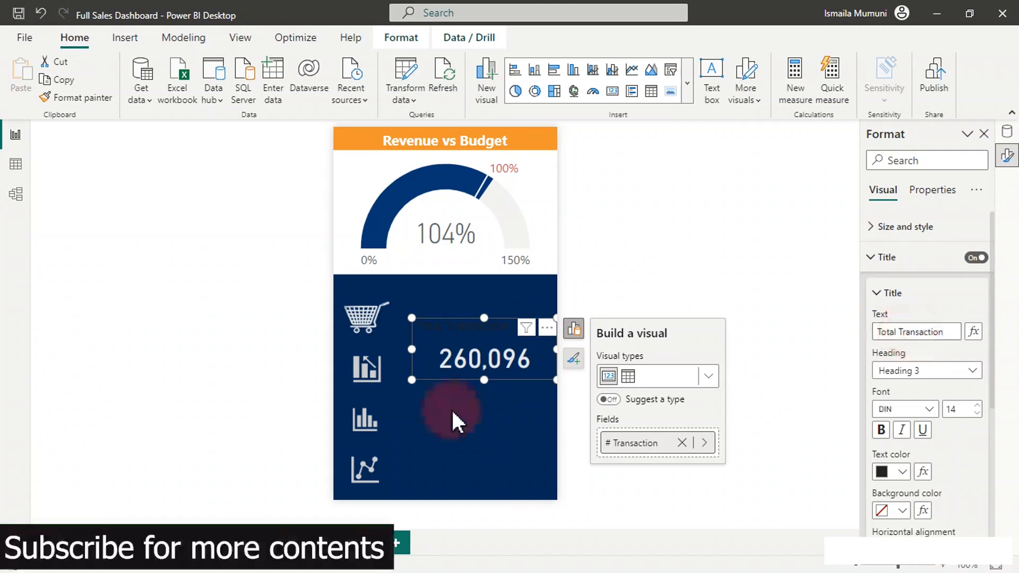
left_click_drag(483, 379, 483, 372)
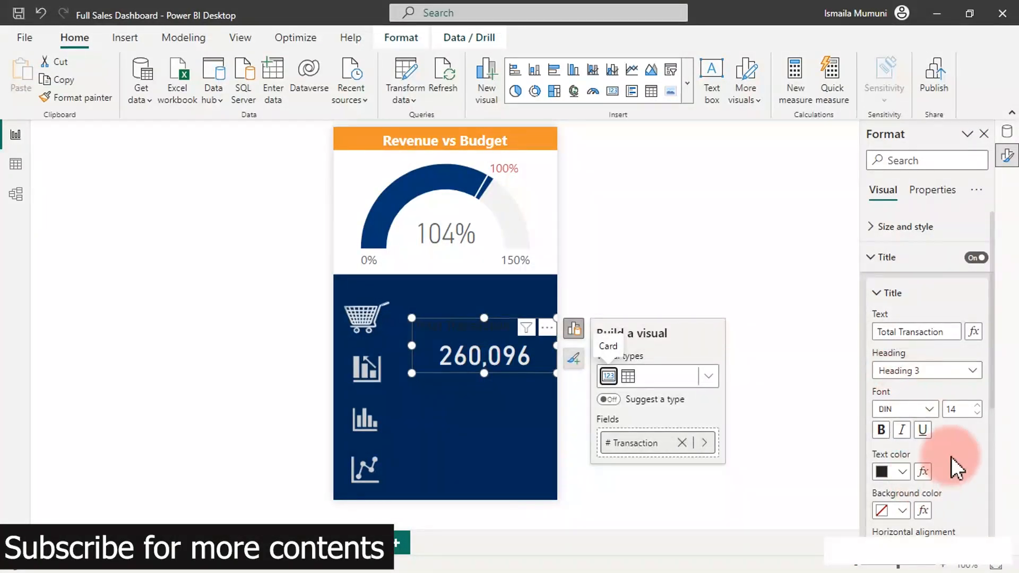
- Format the card's title as centred white text and move the card beside the shopping cart icon
scroll(992, 371, "down", 2)
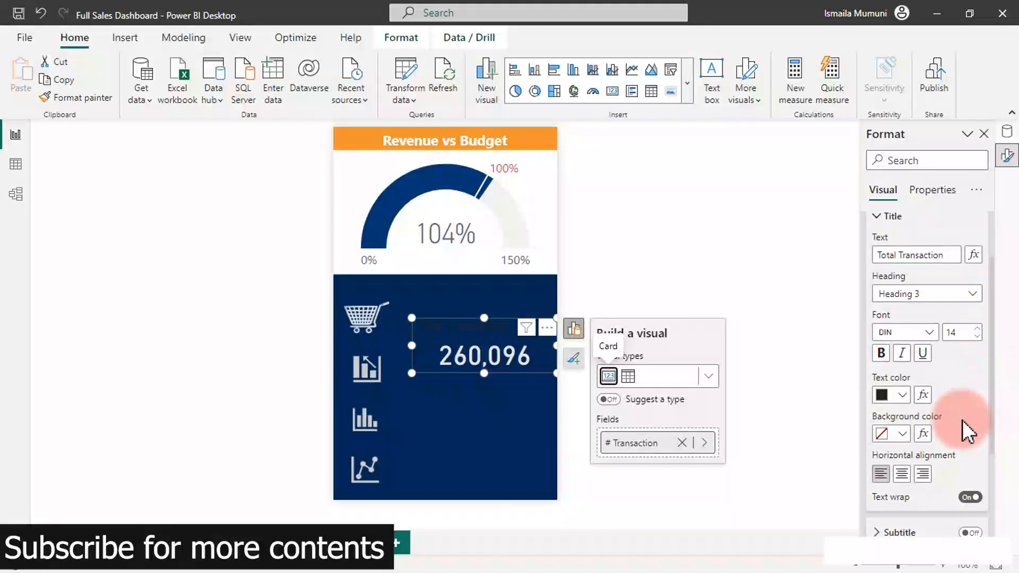
left_click(900, 474)
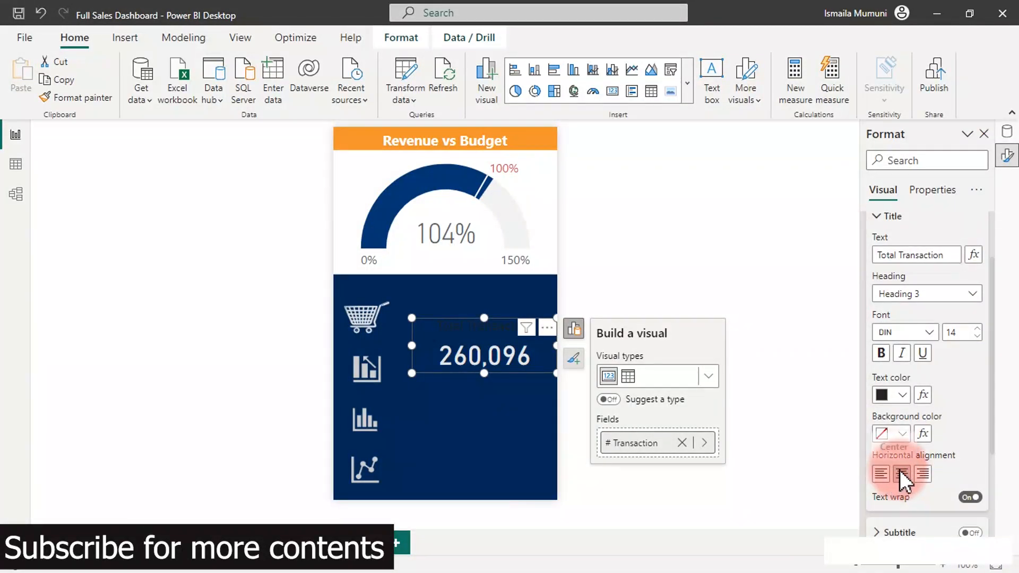
left_click(901, 399)
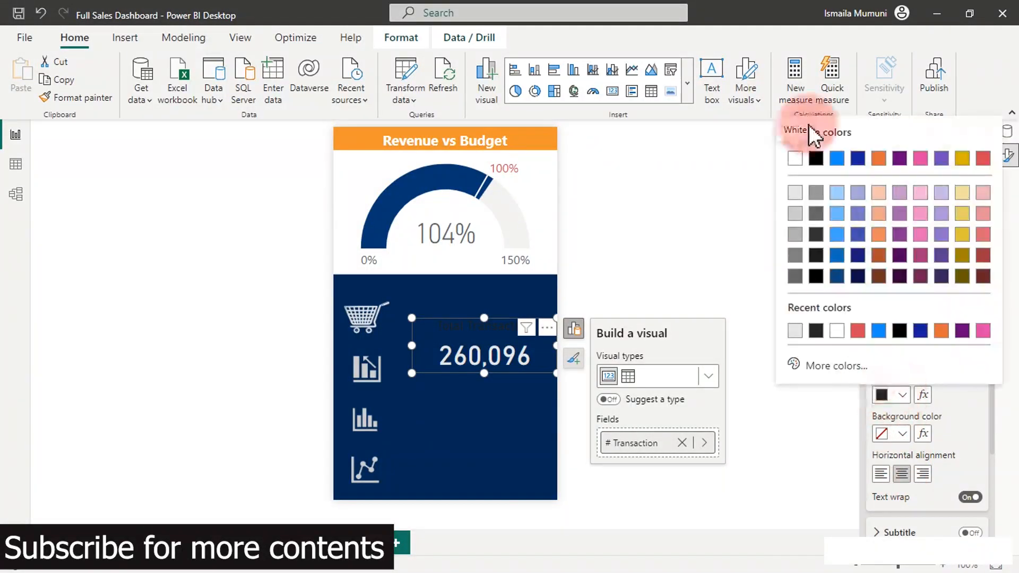
left_click(795, 159)
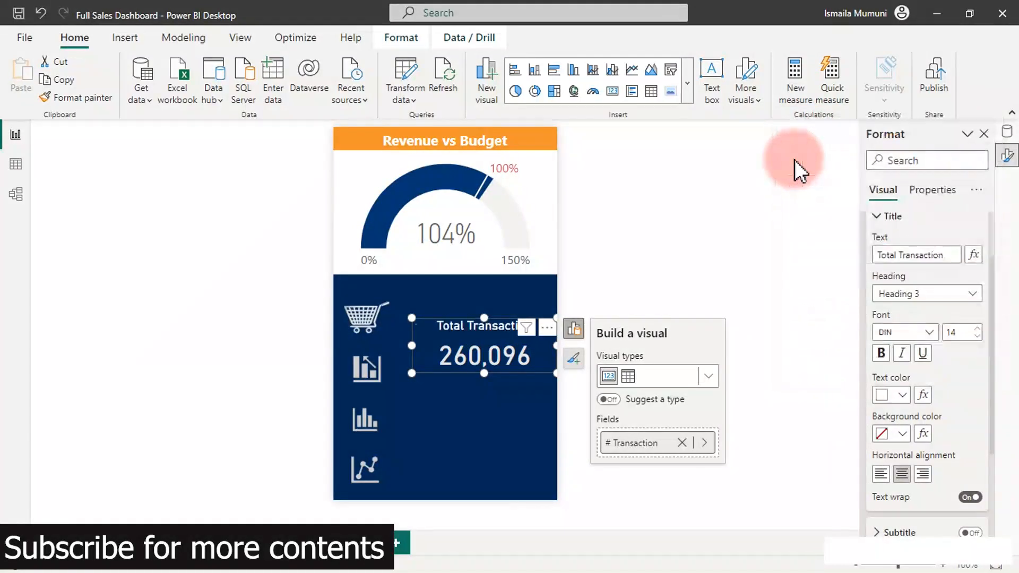
left_click_drag(496, 313, 460, 344)
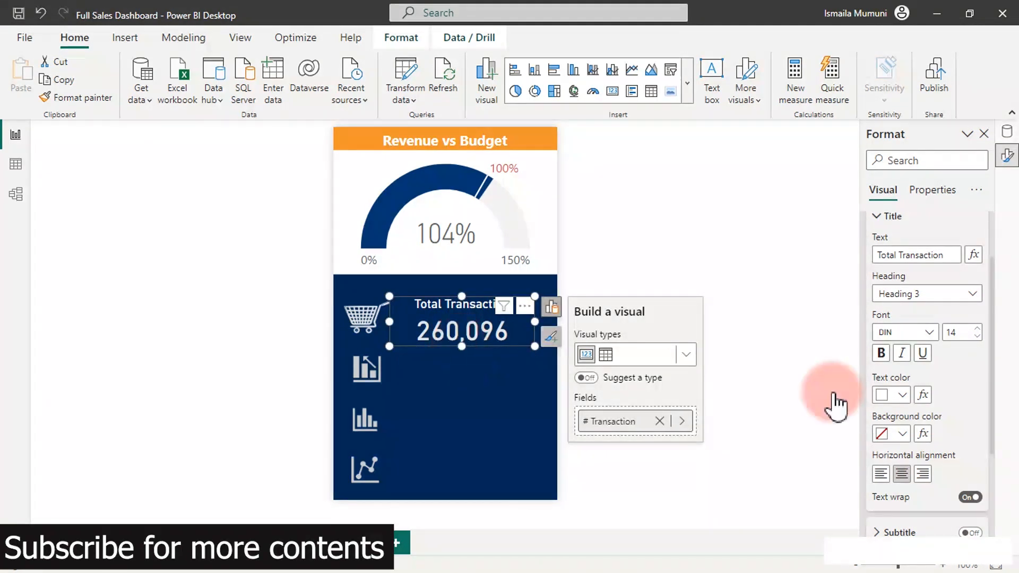
- Set the Total Transaction card's callout value font size to 25 and shorten the card slightly
left_click(966, 325)
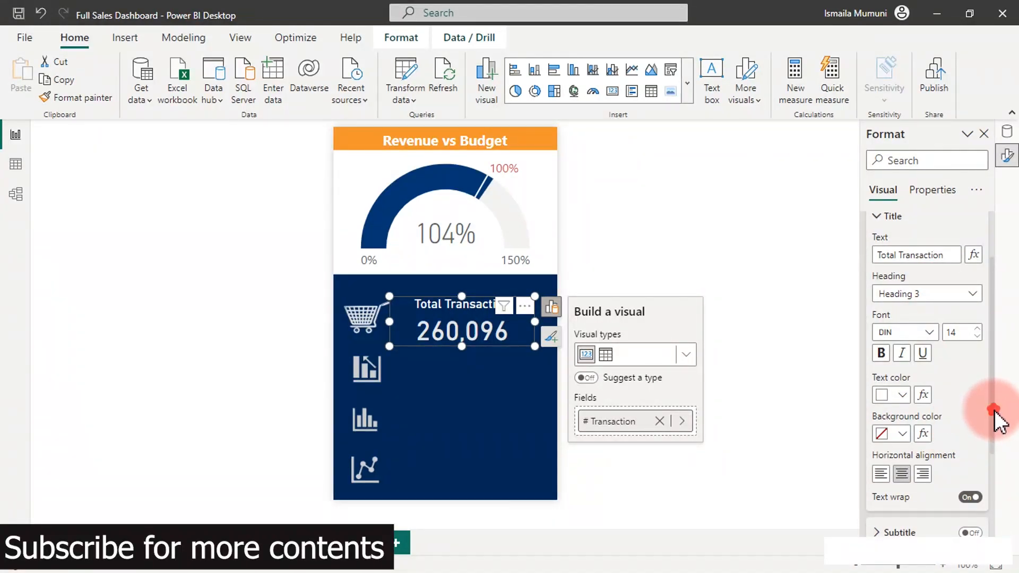
scroll(995, 403, "up", 1)
scroll(993, 371, "up", 1)
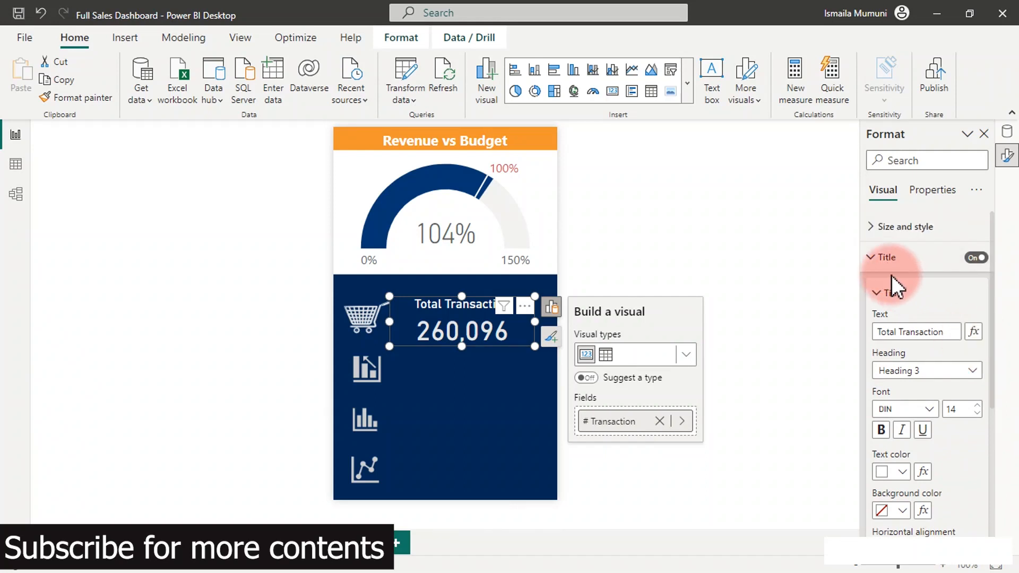
left_click(884, 263)
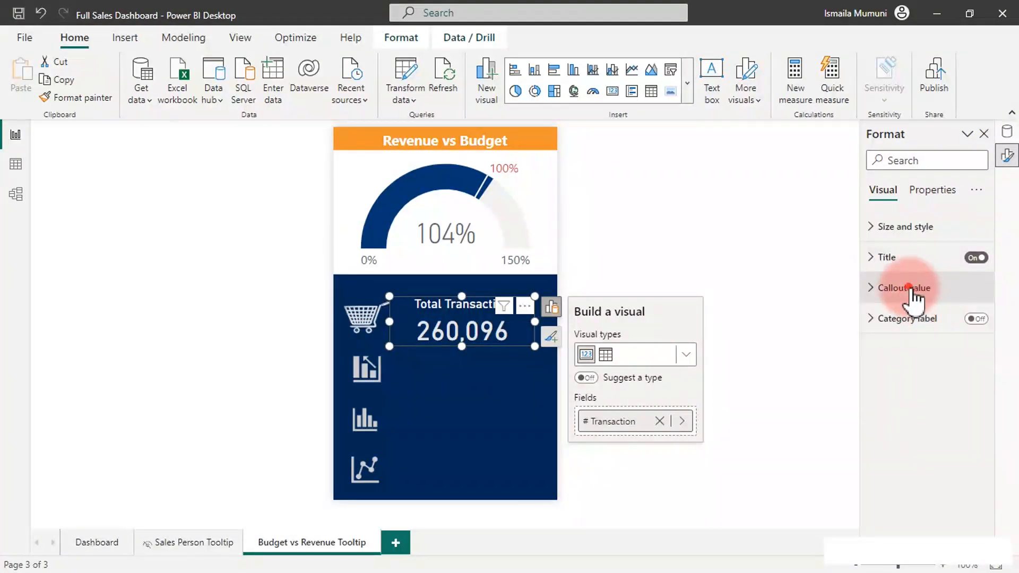
left_click(910, 292)
double_click(963, 338)
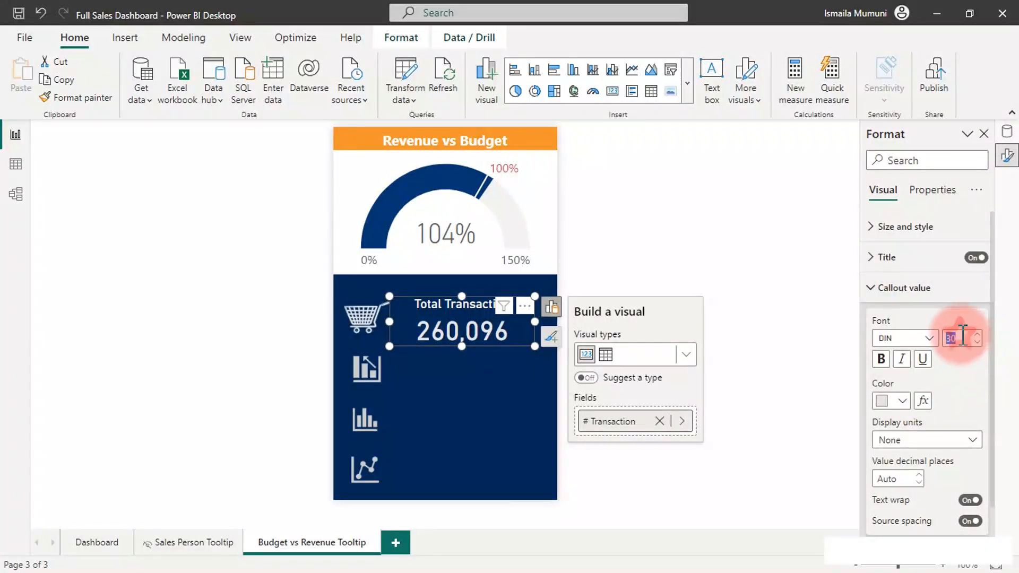
type("2")
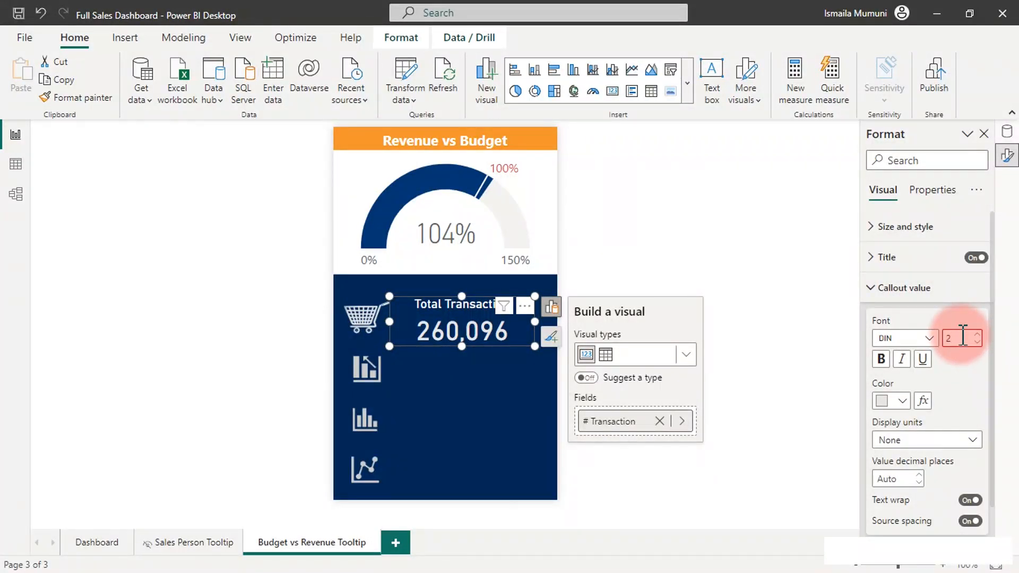
type("5")
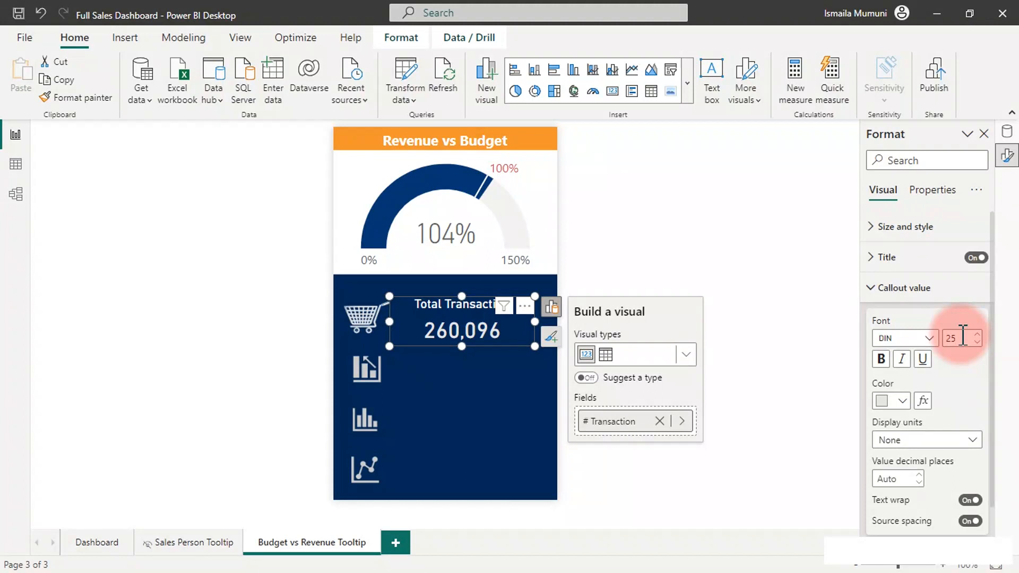
left_click(477, 413)
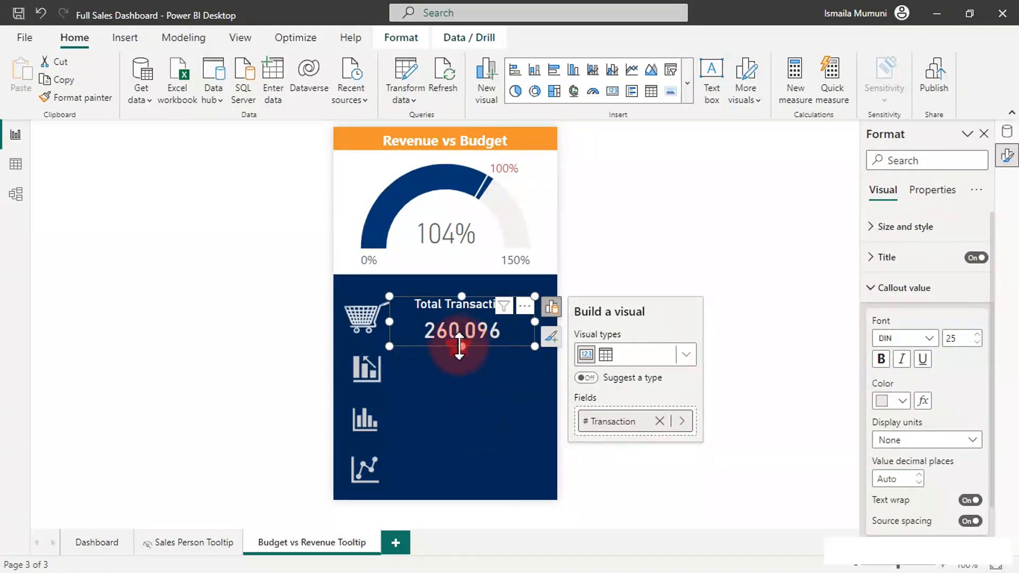
left_click_drag(460, 348, 460, 340)
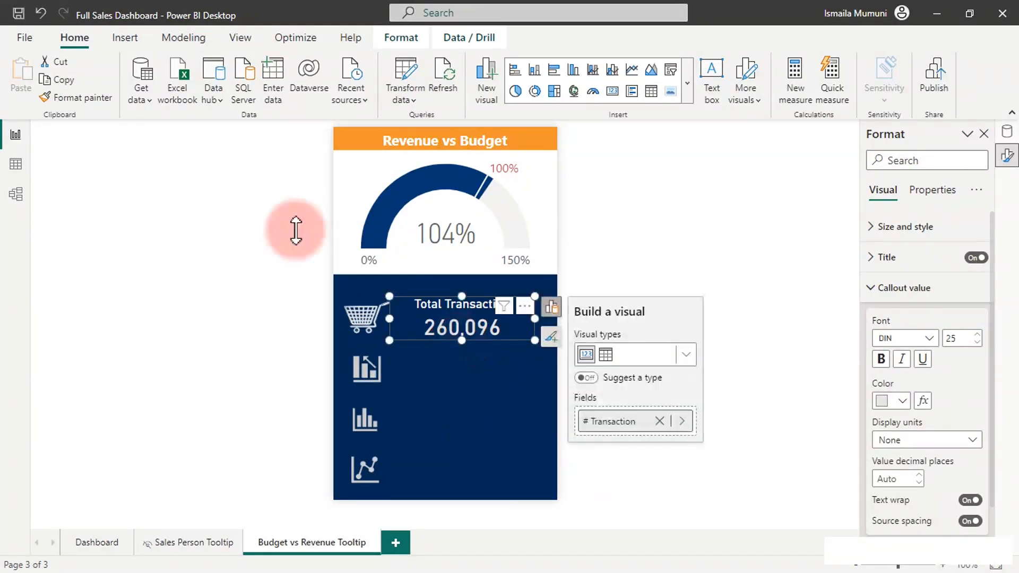
- Duplicate the Total Transaction card and place the copy beside the second icon, aligned under the original
left_click(63, 79)
left_click(24, 71)
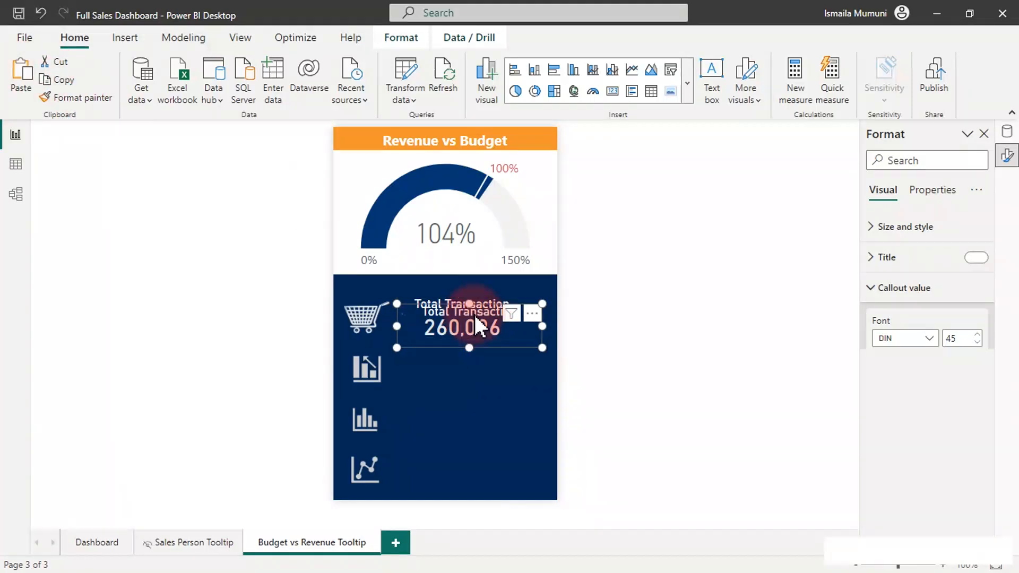
left_click_drag(474, 314, 467, 361)
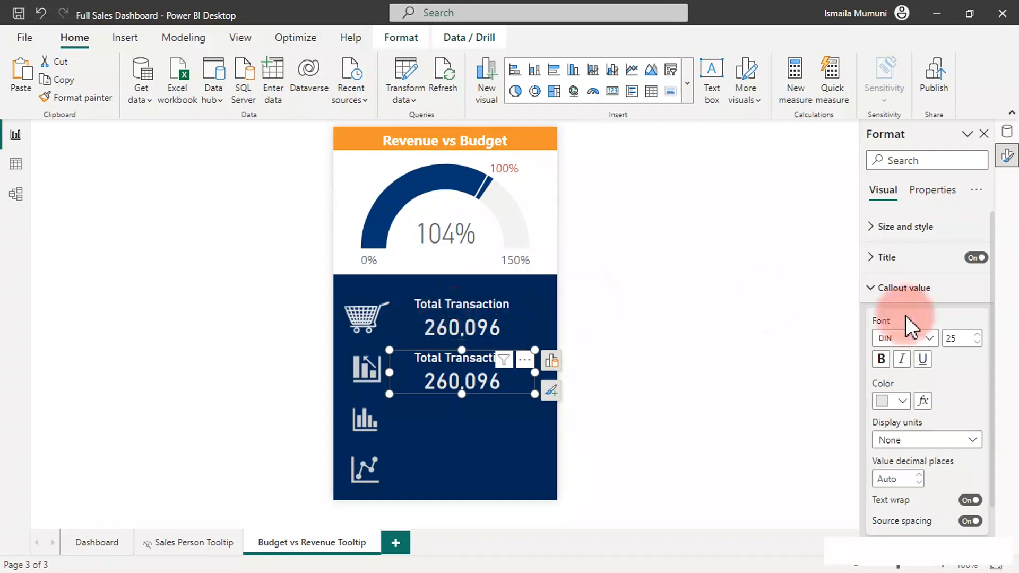
- Set the copied card's callout value font size to 20 and its title font size to 10
double_click(965, 337)
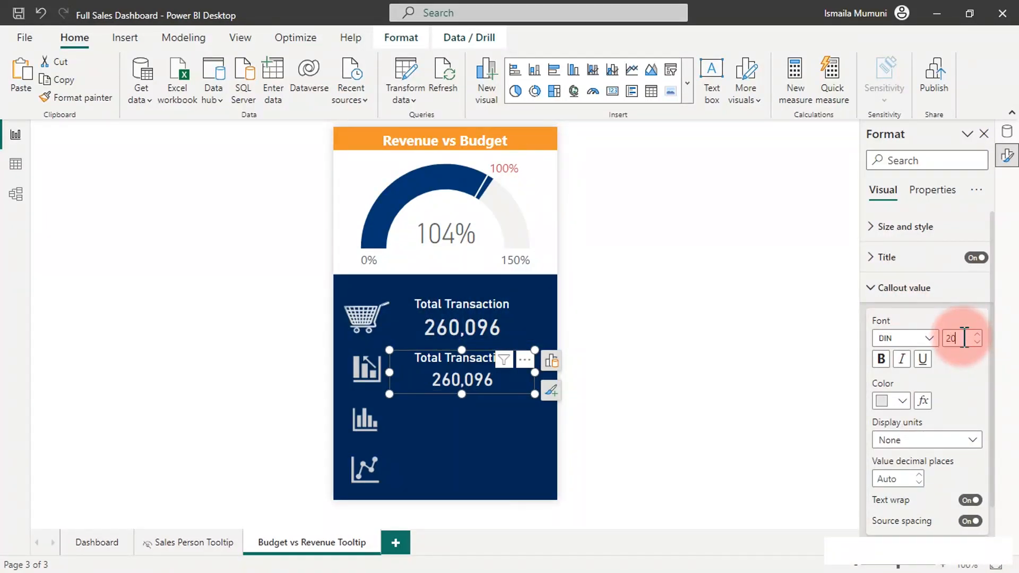
left_click(919, 291)
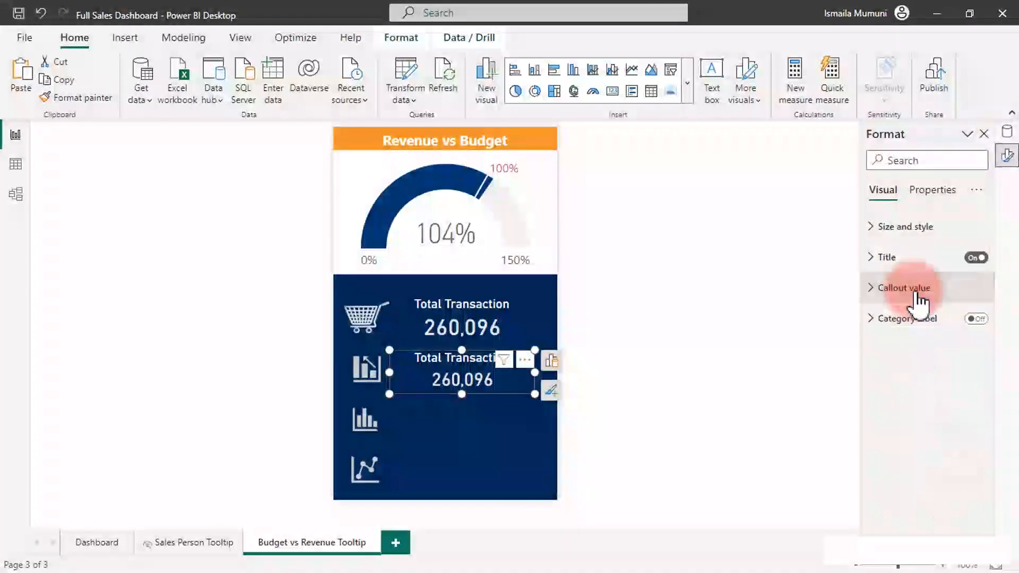
left_click(904, 260)
left_click(959, 409)
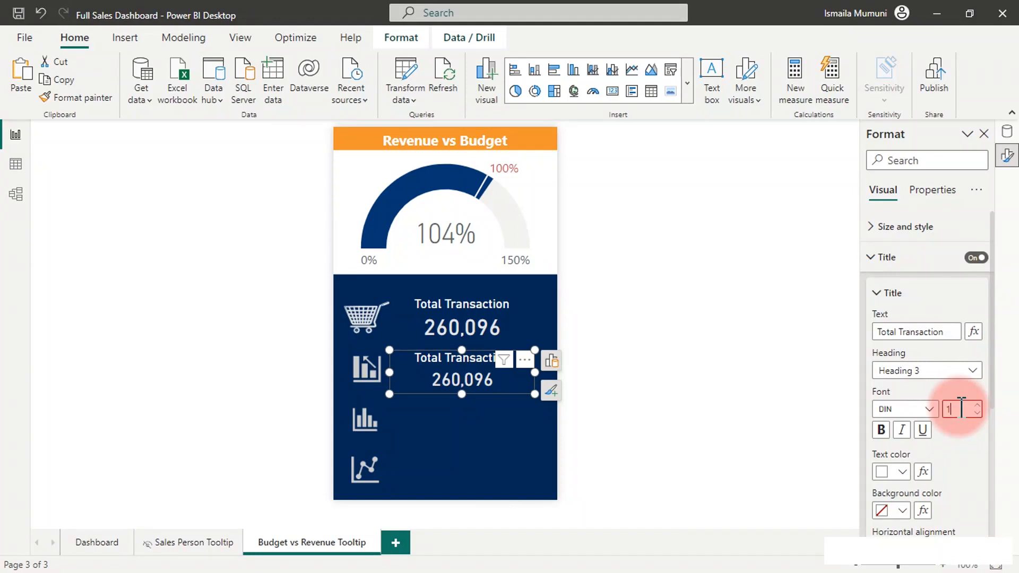
type("10")
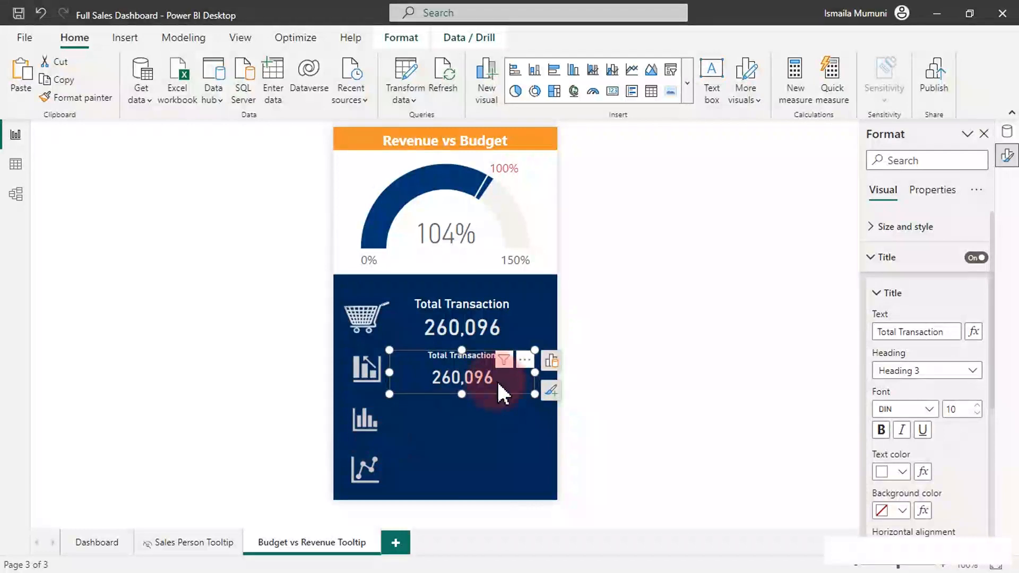
- Replace the copied card's field with the Total Revenue measure from the Measure Table
left_click(551, 361)
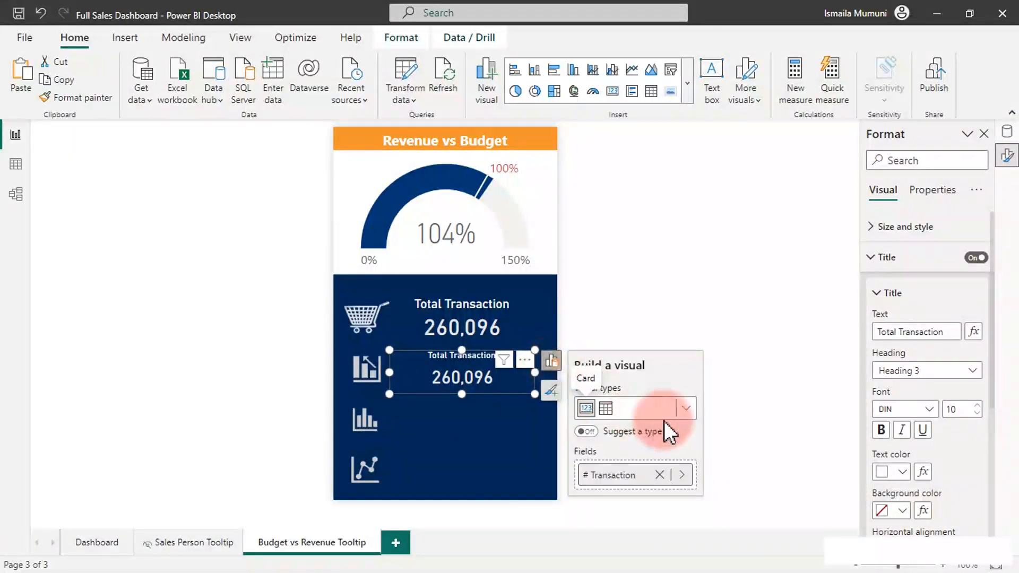
left_click(681, 475)
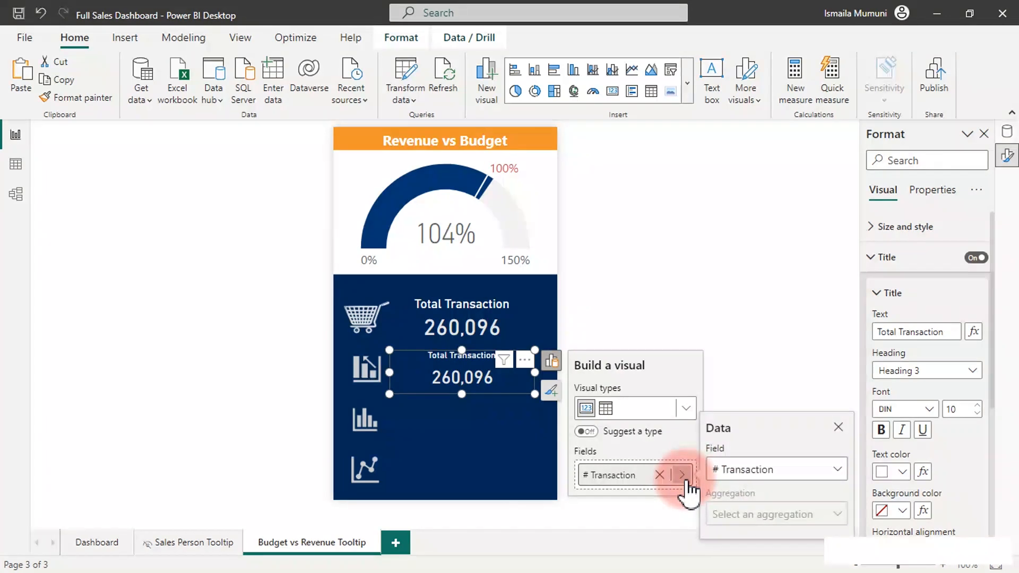
left_click(773, 472)
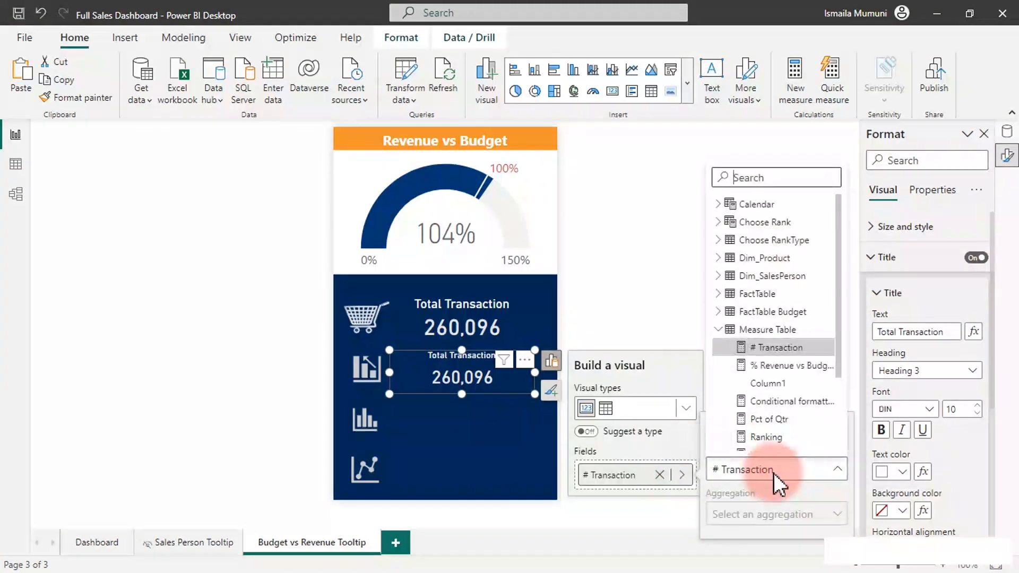
left_click(835, 303)
left_click_drag(837, 341, 800, 424)
left_click(800, 424)
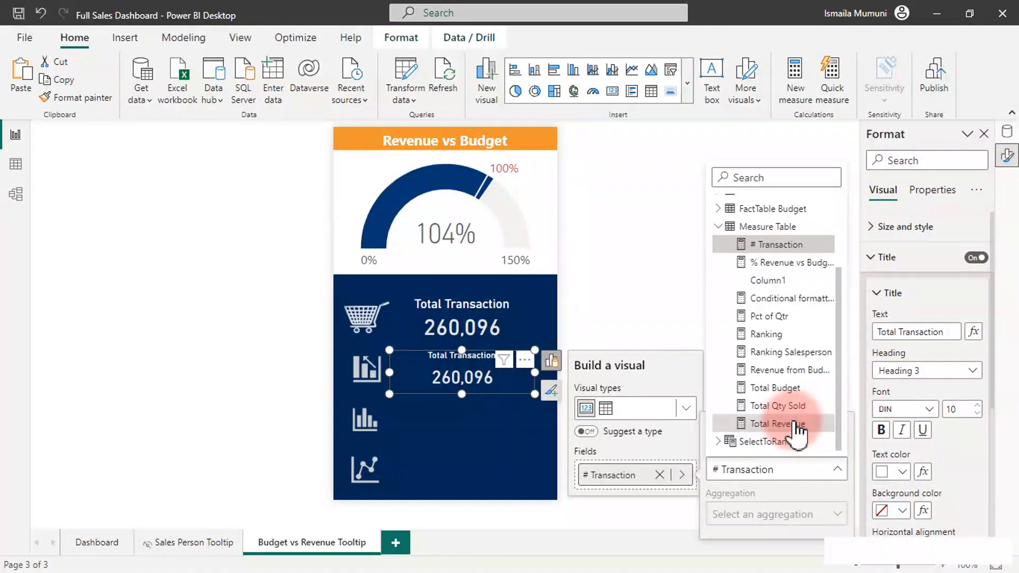
left_click(494, 388)
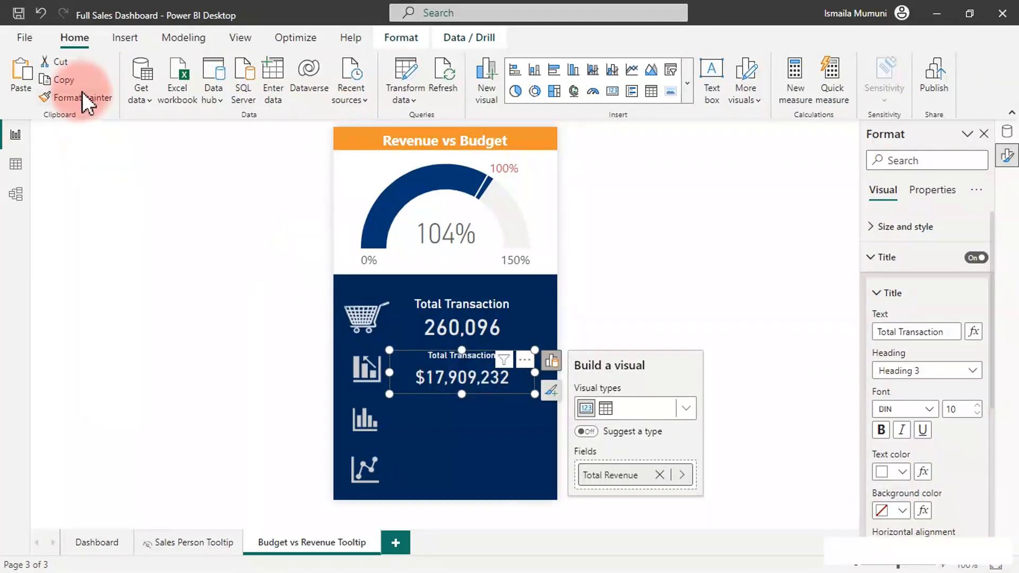
- Duplicate the revenue card beside the third icon and switch the copy's field to the Total Budget measure
left_click(23, 68)
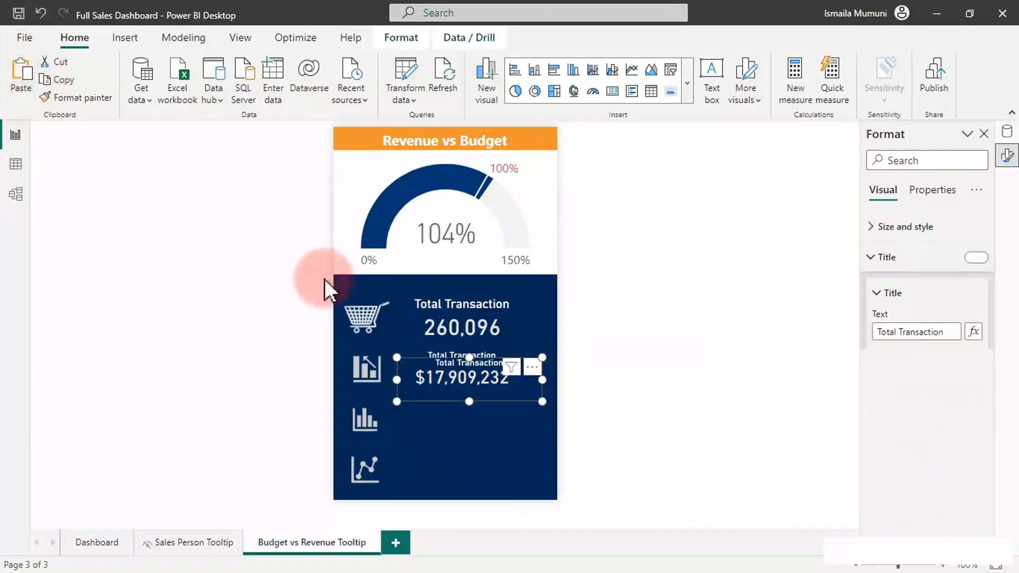
left_click_drag(466, 396, 460, 418)
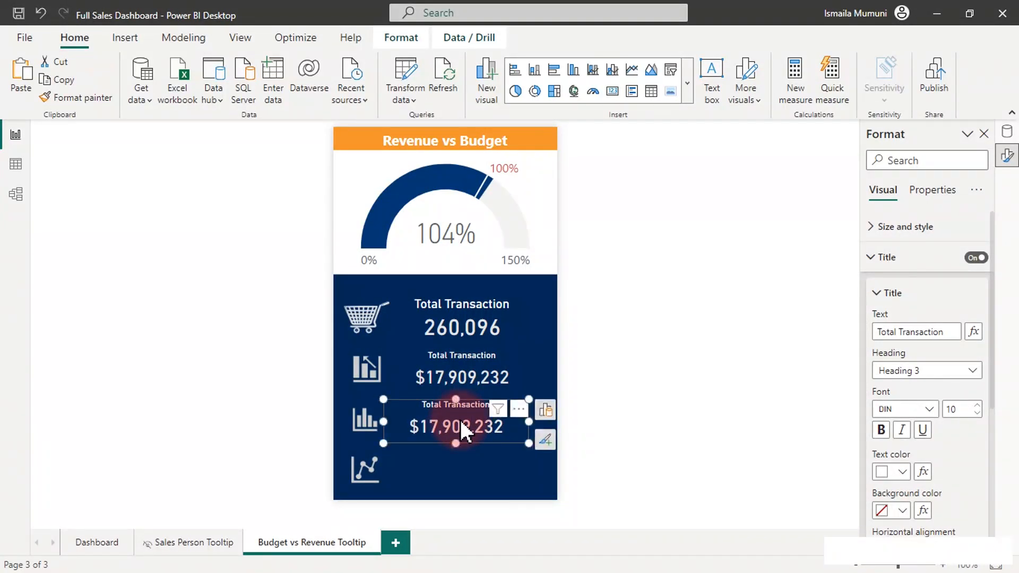
left_click(546, 411)
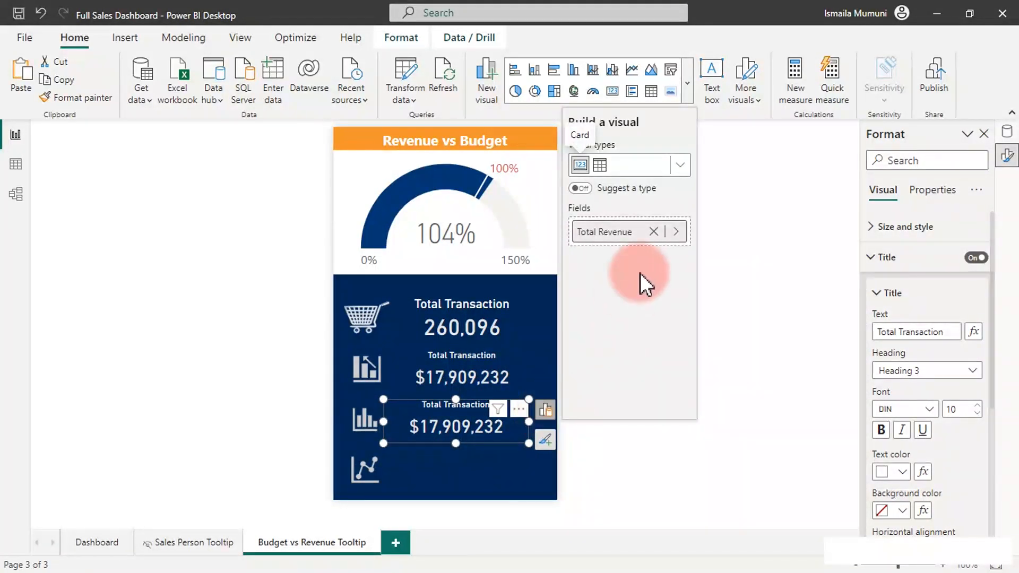
left_click(676, 233)
left_click(783, 233)
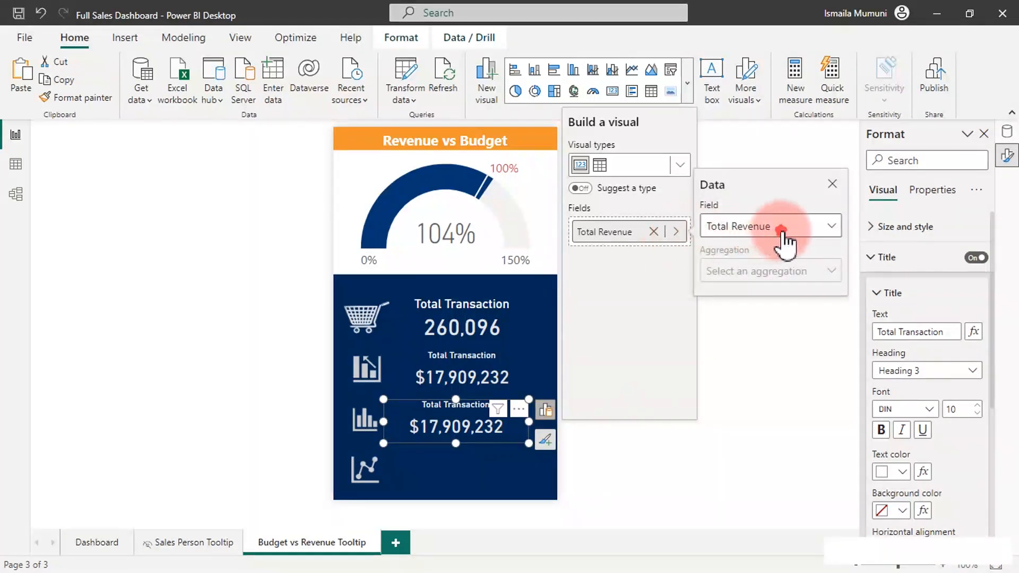
left_click_drag(832, 297, 831, 389)
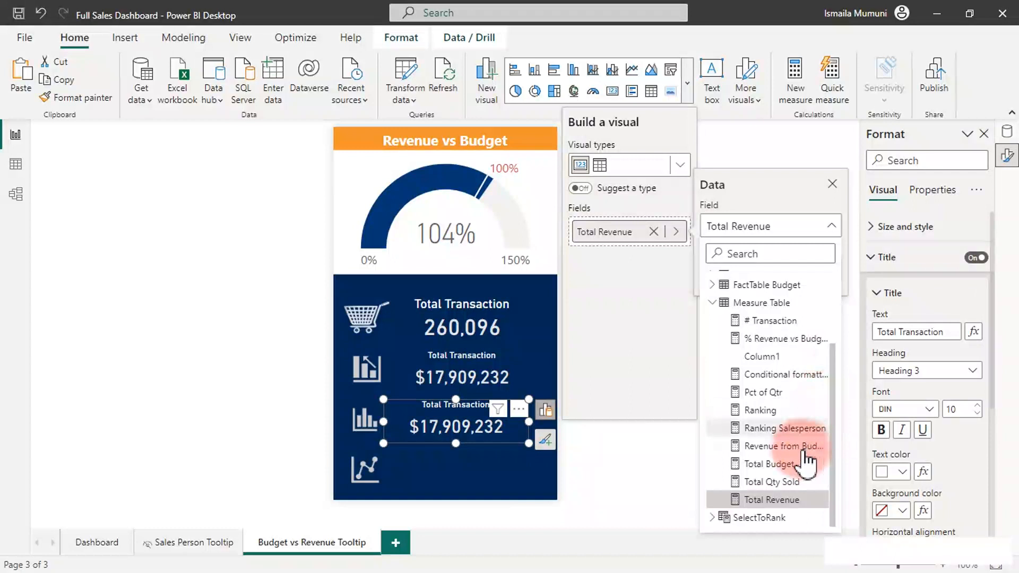
left_click(779, 465)
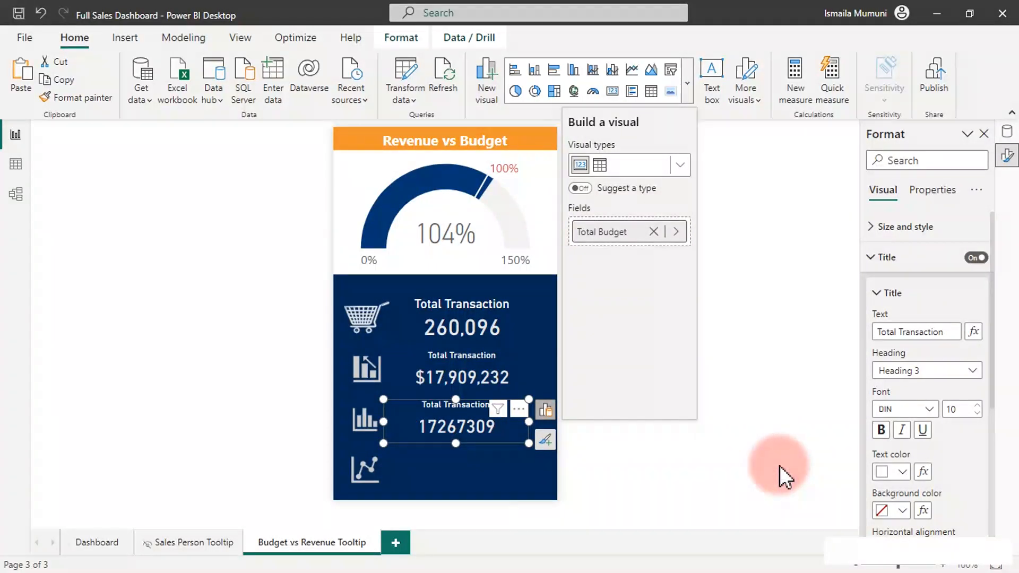
left_click(556, 445)
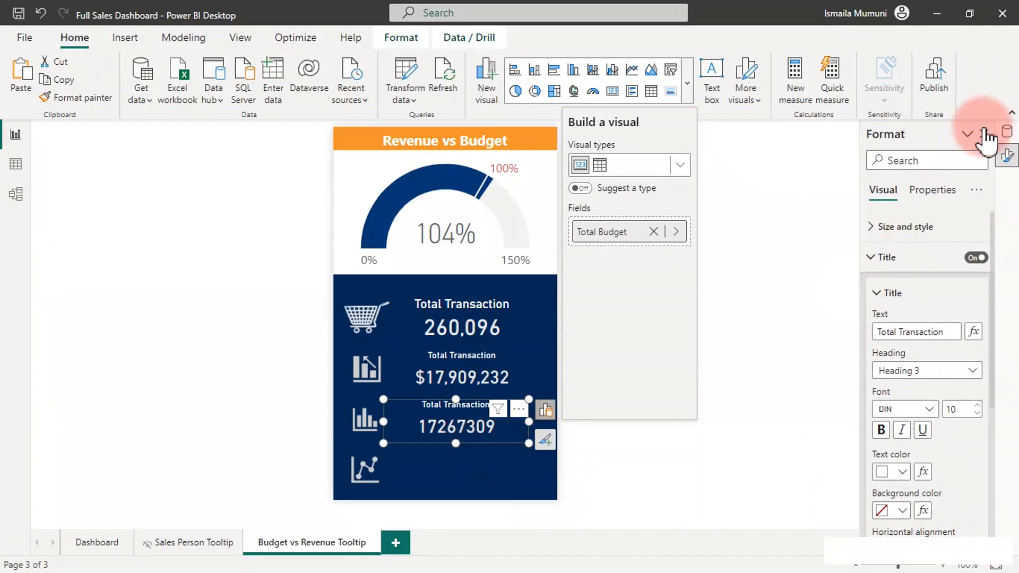
- Format the Total Budget measure as Currency with 0 decimal places
left_click(1007, 133)
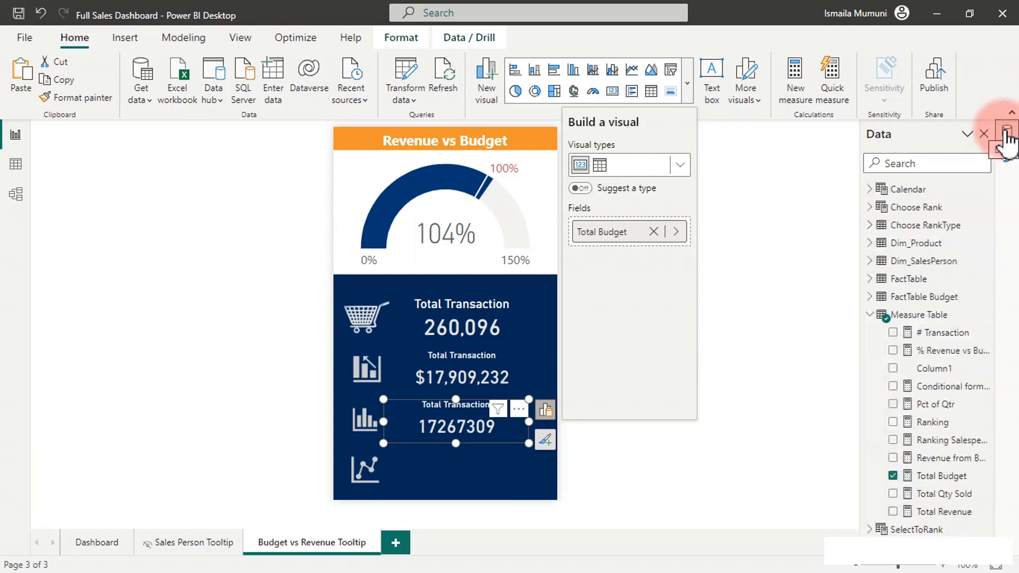
left_click(959, 476)
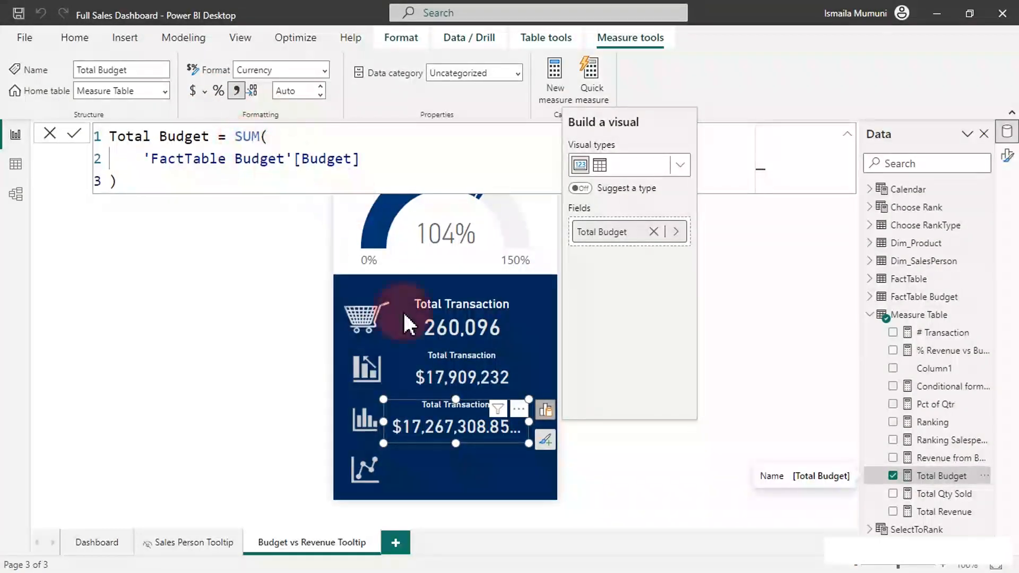
double_click(289, 91)
type("0")
key("Return")
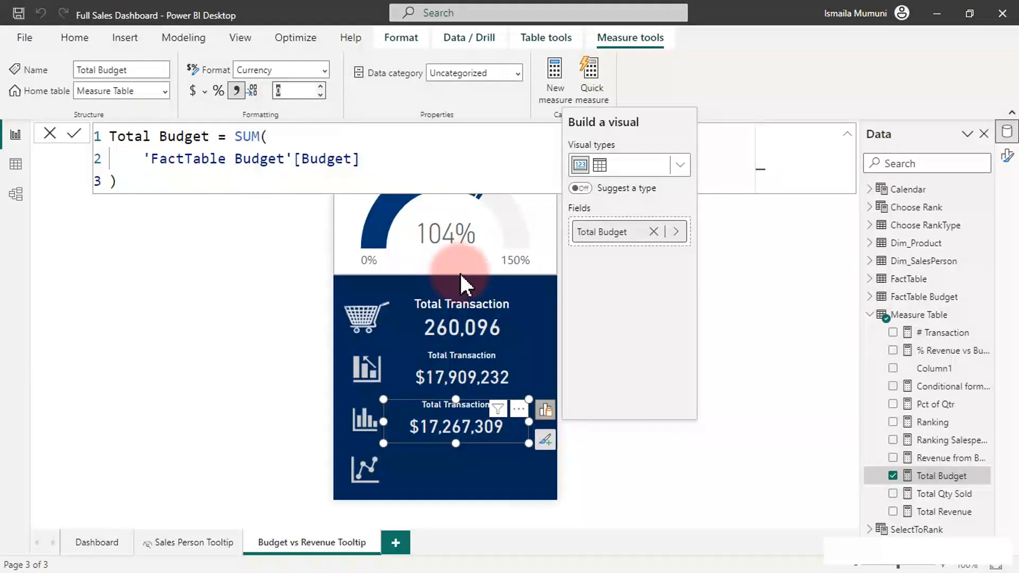
- Change the title of the card beside the second icon to "Total Revenue"
left_click(469, 373)
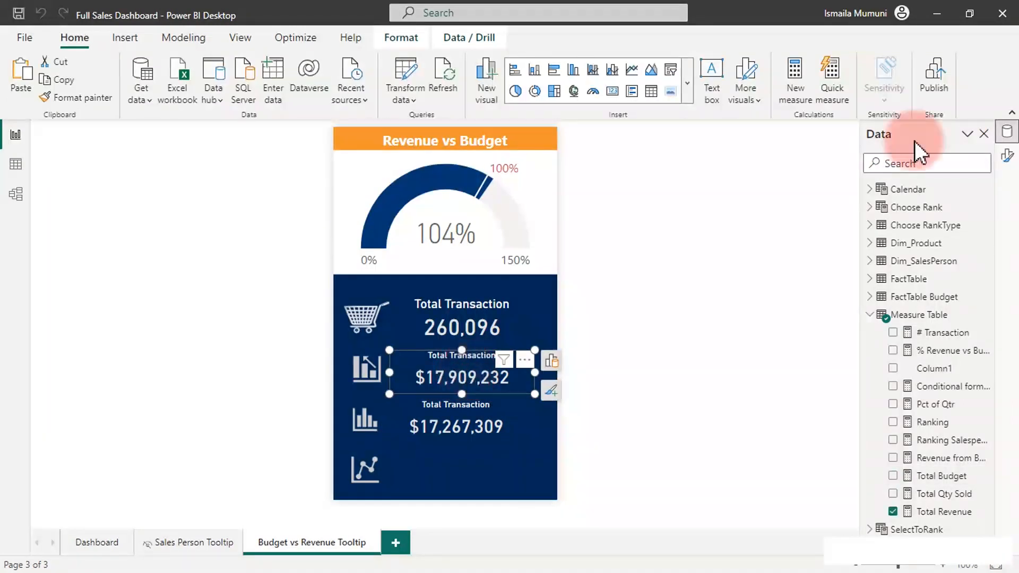
left_click(1008, 158)
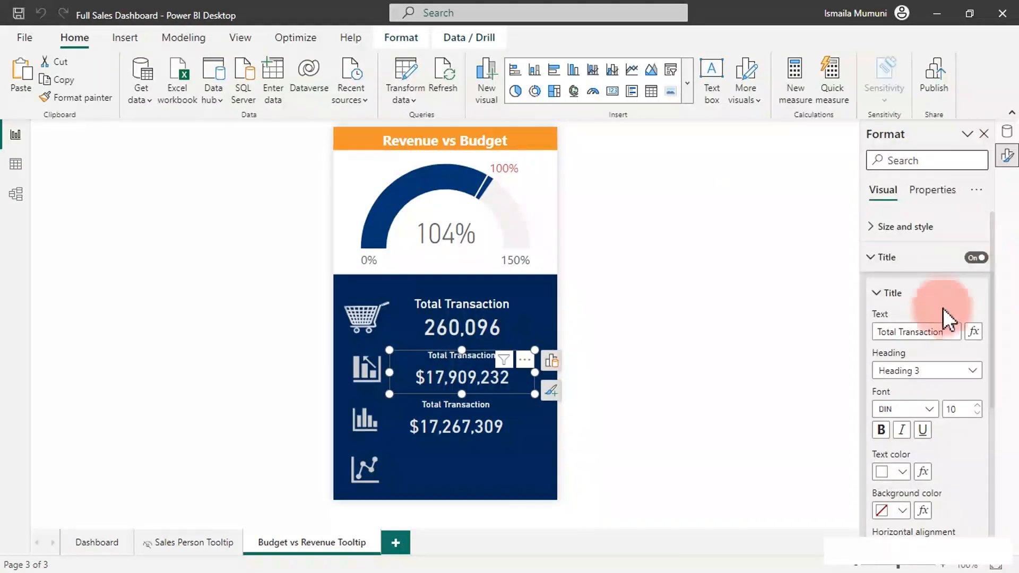
left_click(936, 331)
left_click_drag(935, 332, 903, 332)
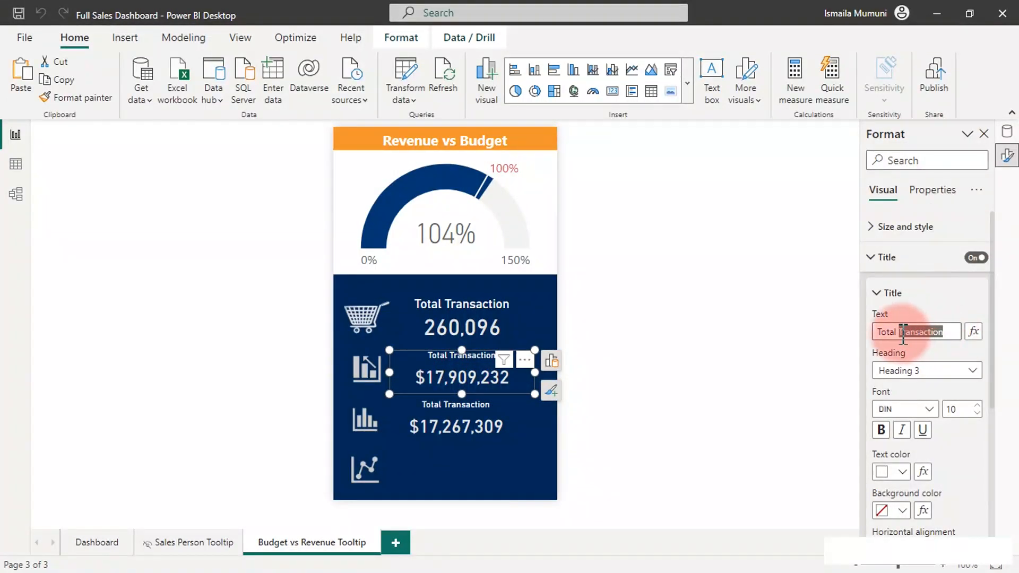
type("Revenue")
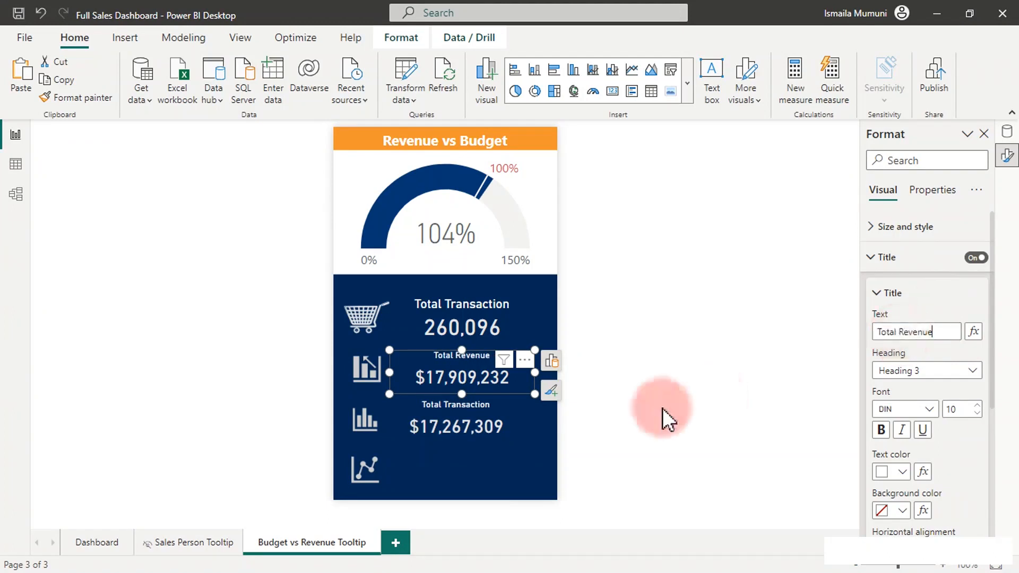
- Change the title of the card beside the third icon to "Total Budget"
left_click(472, 430)
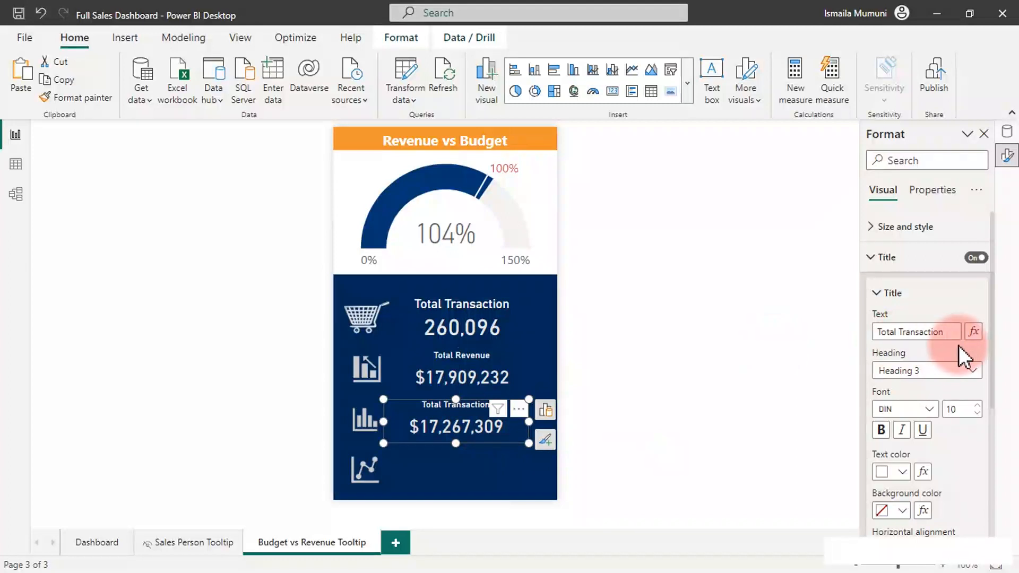
left_click_drag(944, 332, 901, 335)
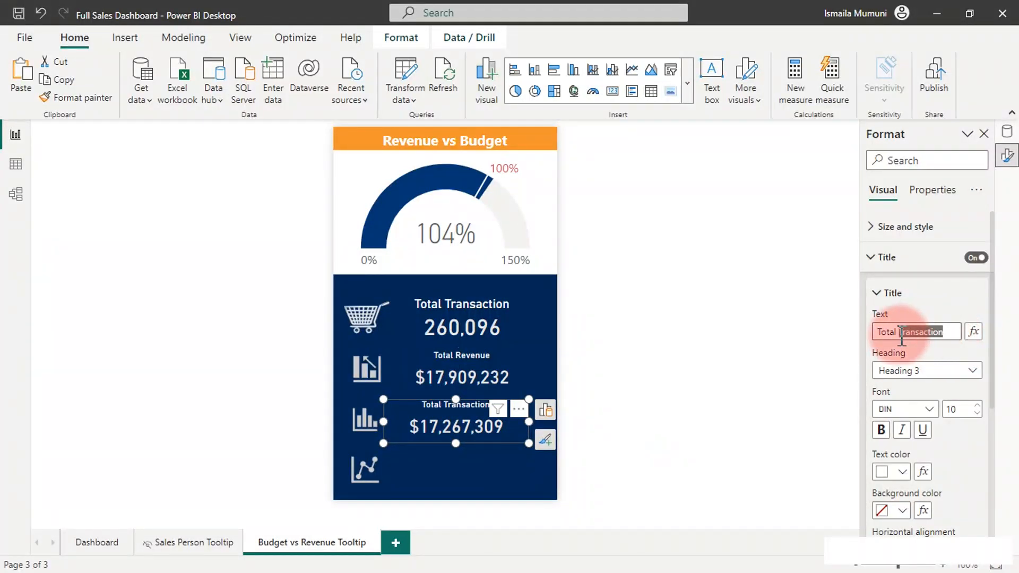
type("Budget")
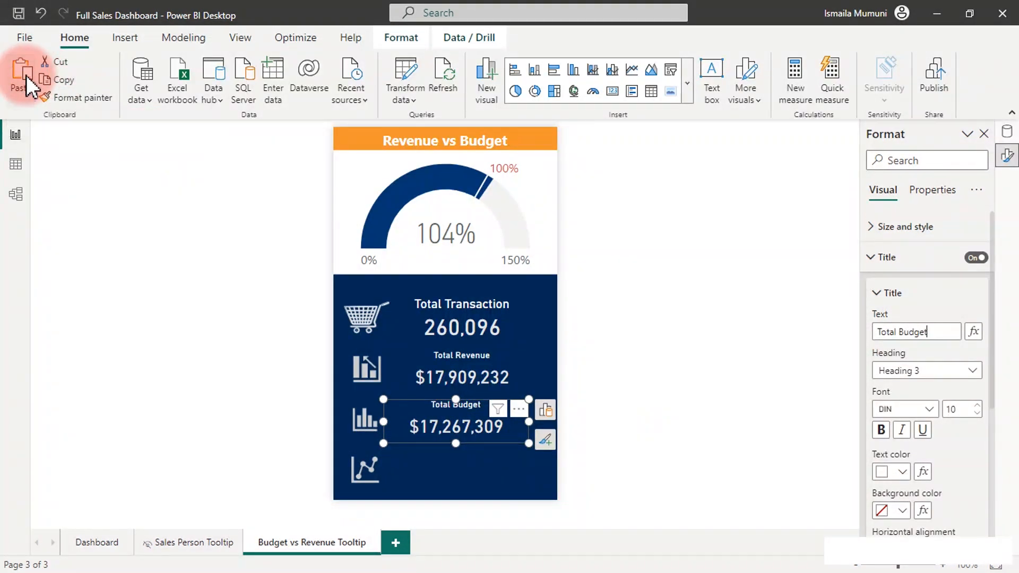
- Duplicate the budget card beside the fourth icon and switch the copy's field to the Revenue from Budget measure
left_click_drag(466, 428, 461, 469)
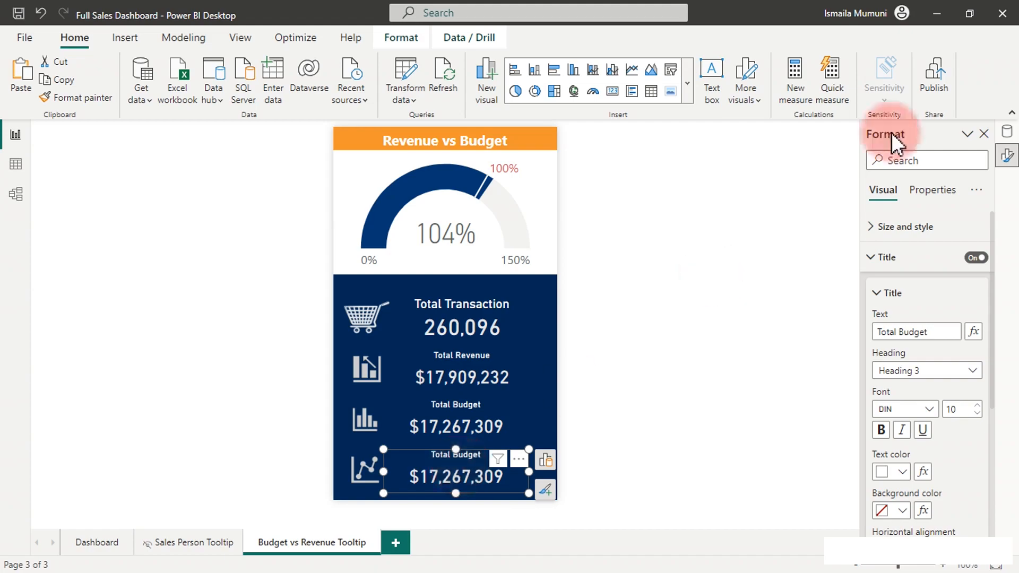
left_click(1007, 133)
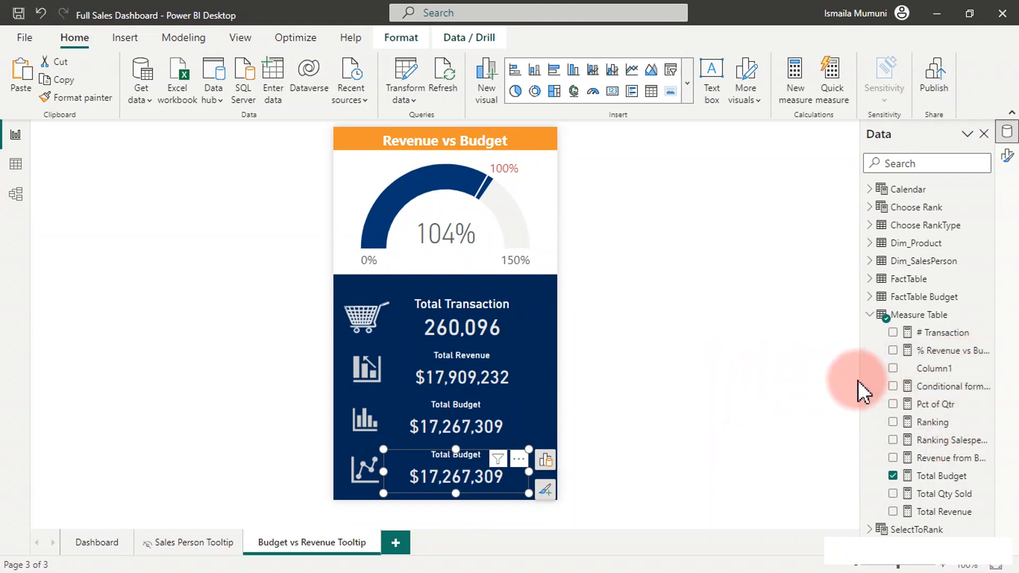
left_click_drag(861, 379, 833, 379)
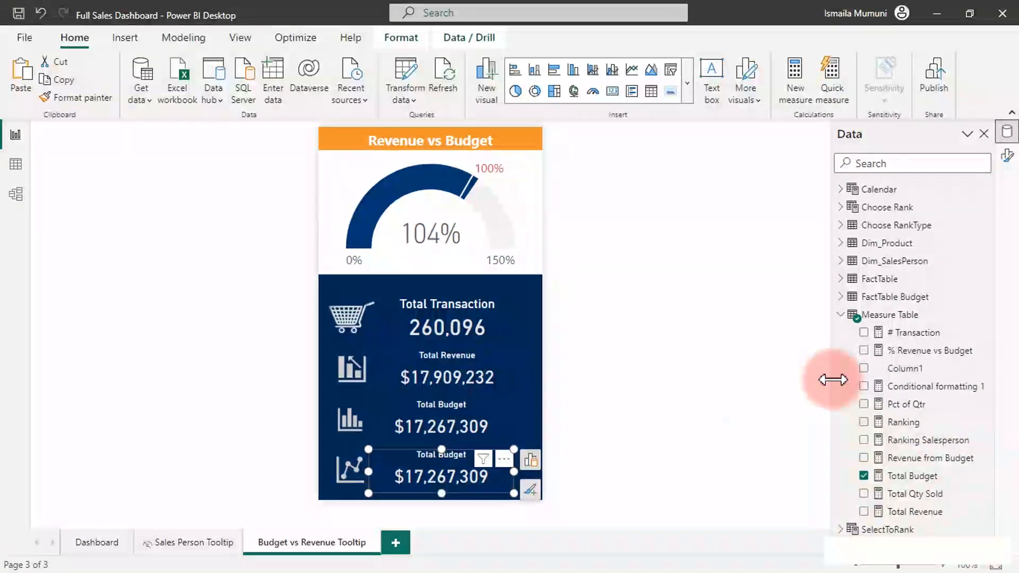
left_click(935, 459)
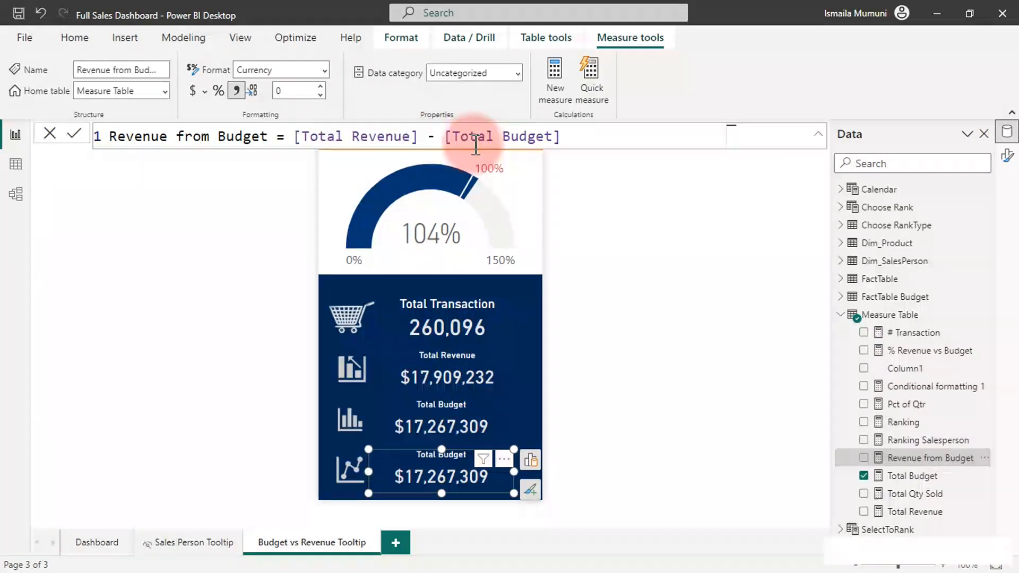
left_click_drag(833, 345, 861, 345)
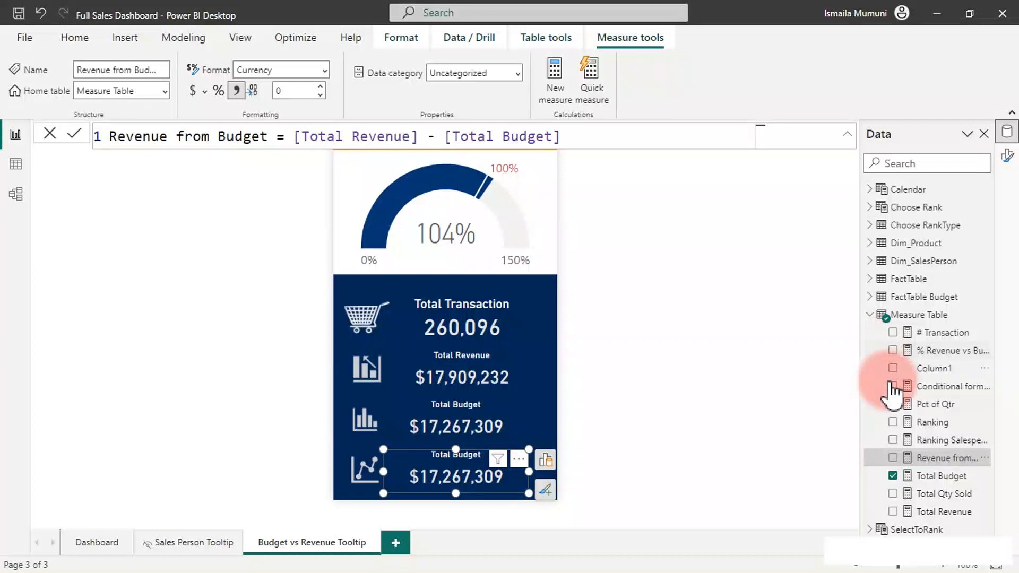
left_click(896, 466)
left_click(897, 463)
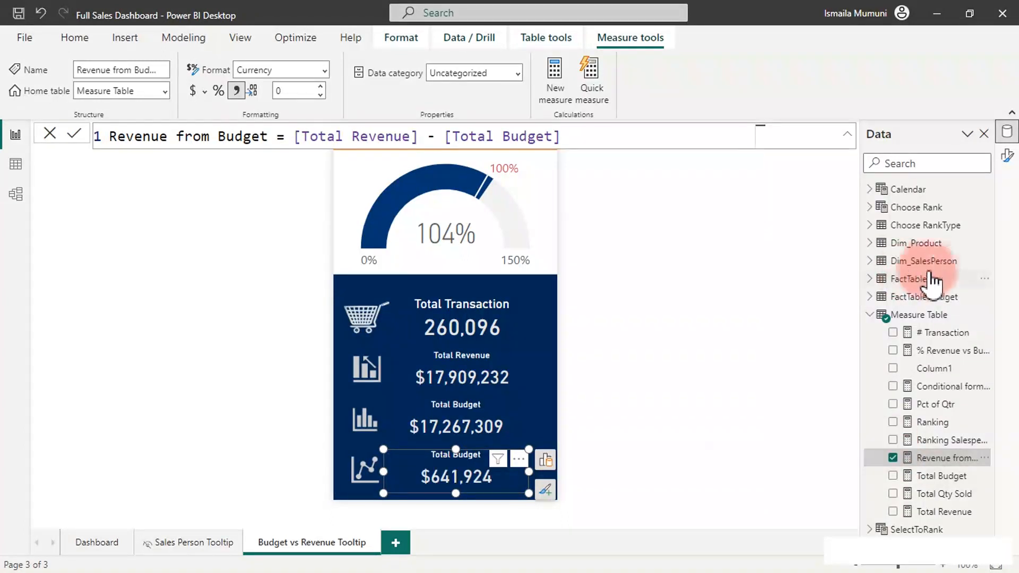
- Change the title of the card beside the fourth icon to "Revenue from Budget"
left_click(1007, 156)
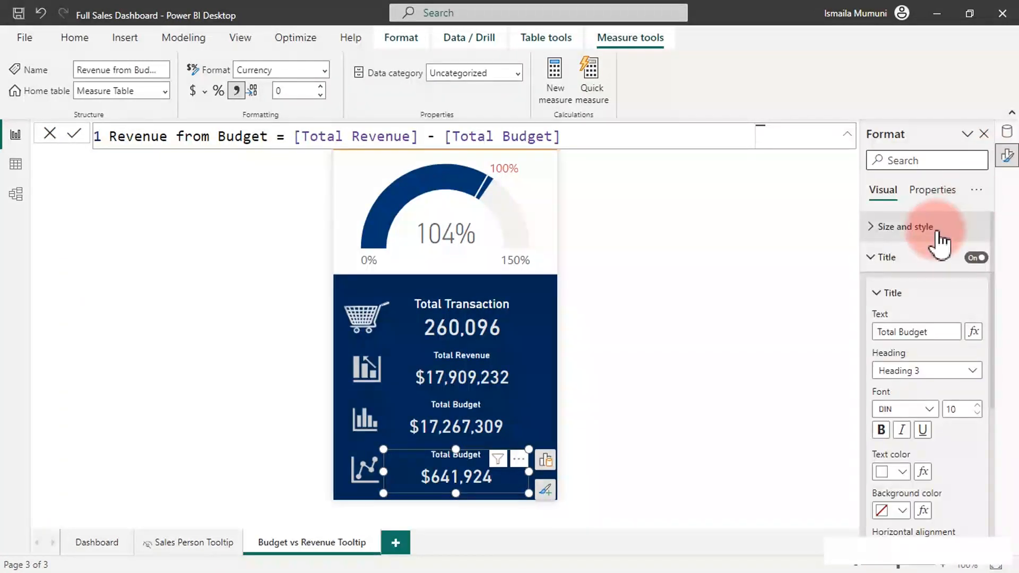
left_click_drag(932, 332, 874, 331)
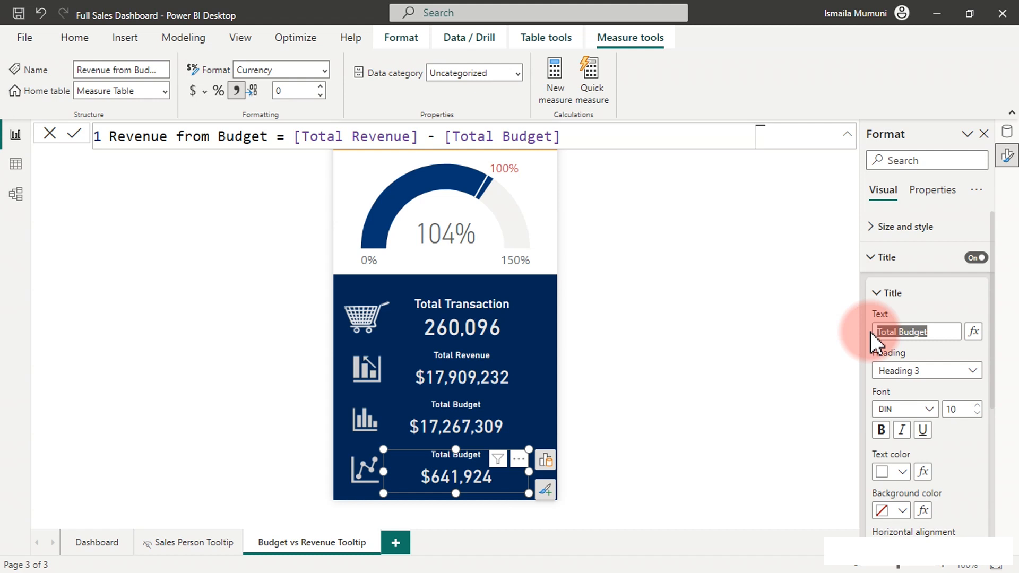
type("Reveve")
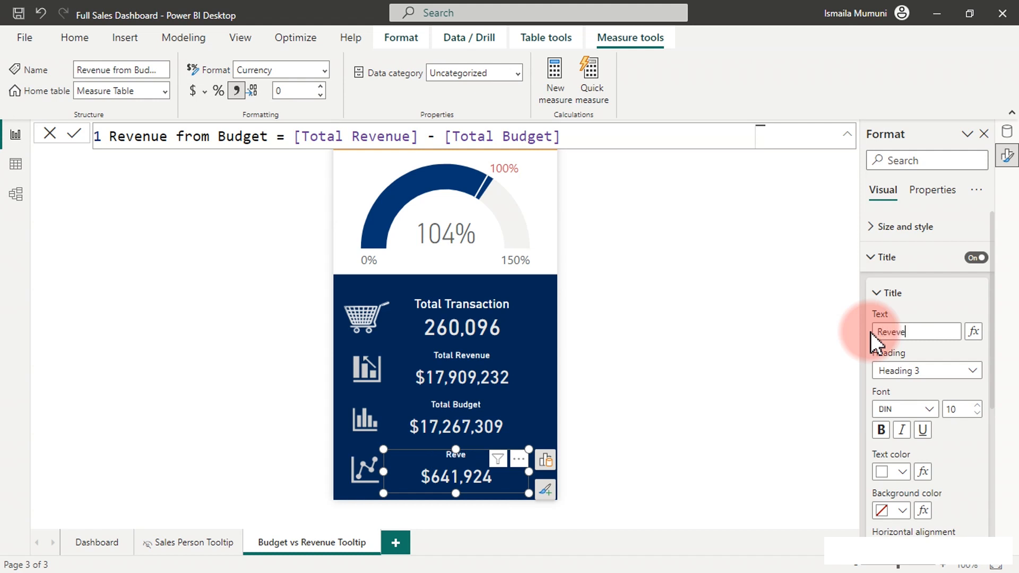
type("nu from Bud")
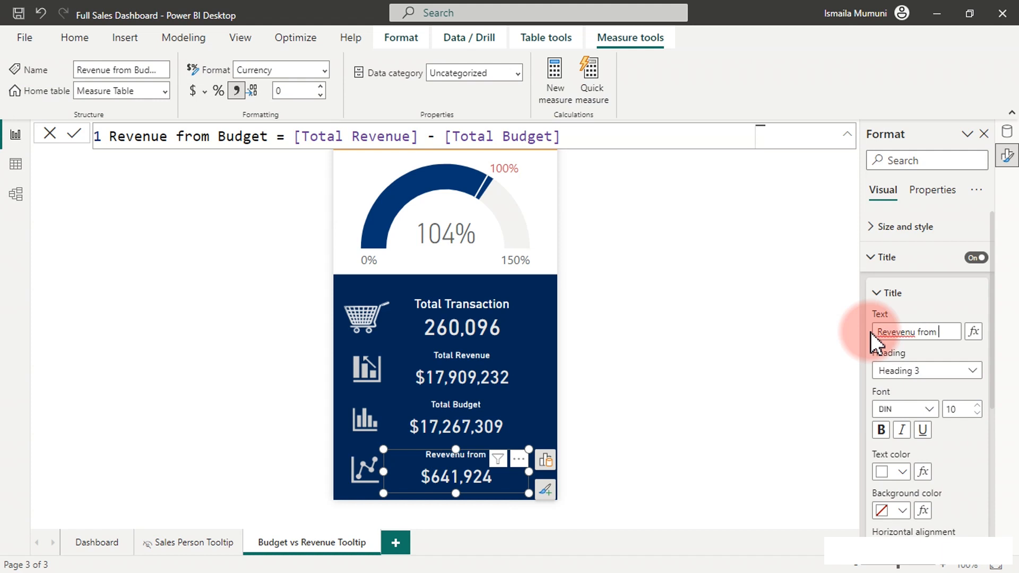
type("get")
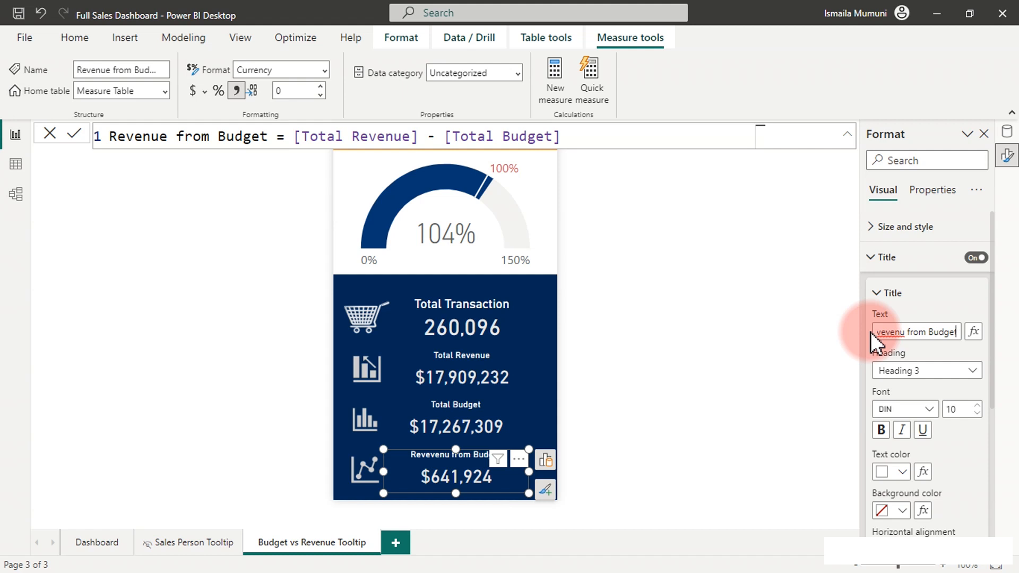
left_click(906, 331)
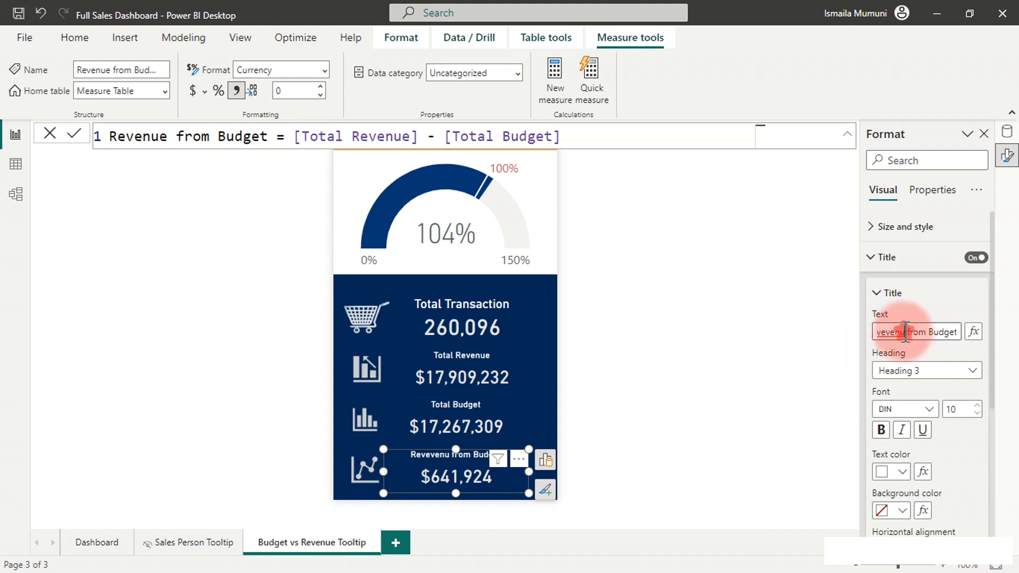
left_click_drag(906, 332, 881, 332)
type("Revenue")
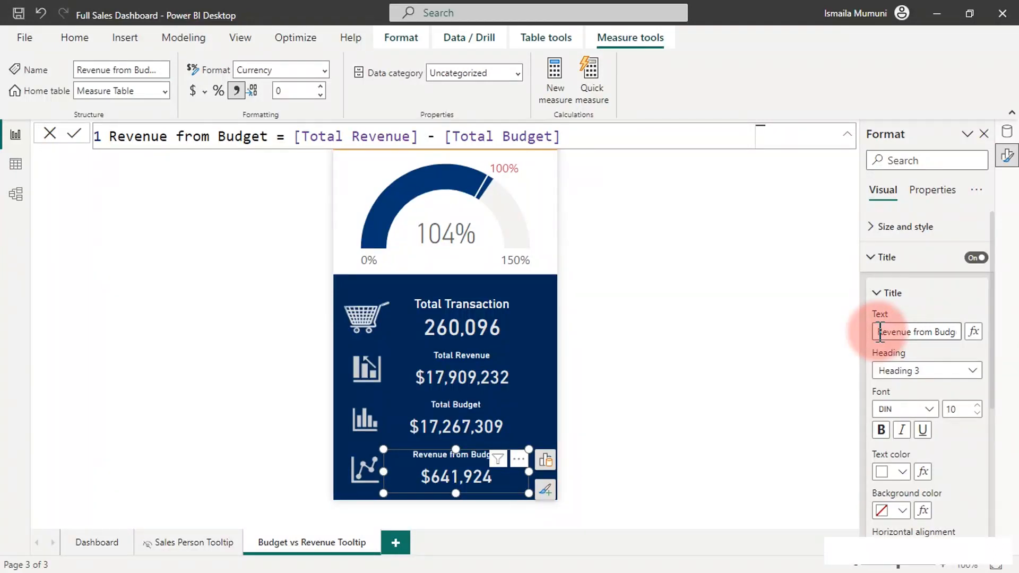
left_click(600, 405)
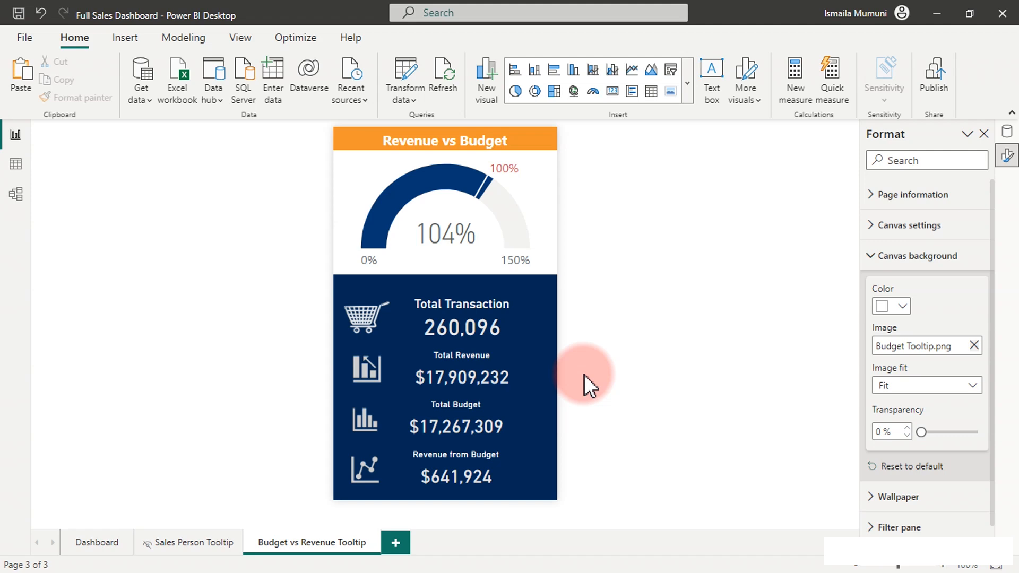
- On the Dashboard page, set the Revenue vs Total Budget chart's report page tooltip to Budget vs Revenue Tooltip
left_click(90, 541)
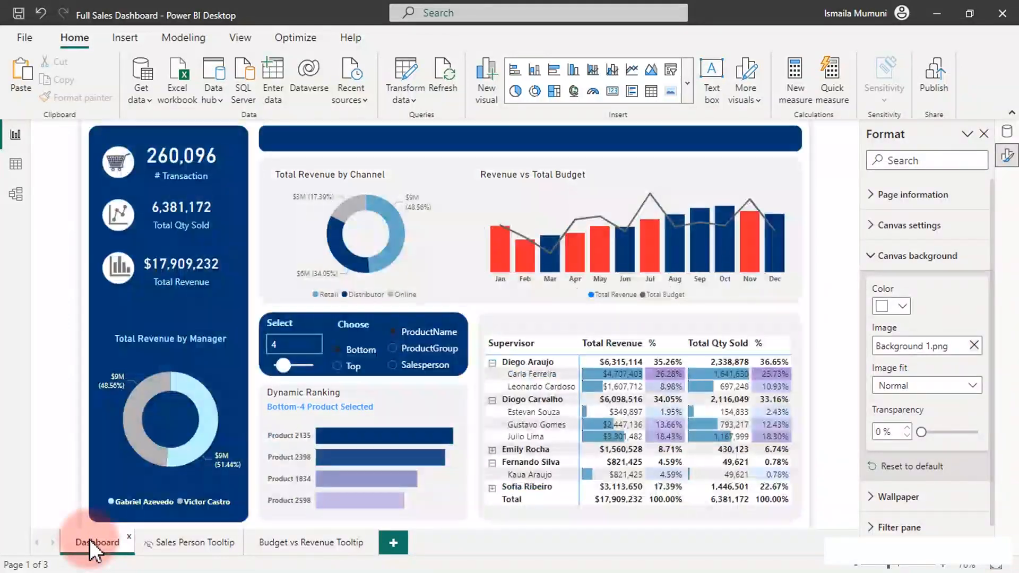
left_click(342, 359)
left_click(540, 229)
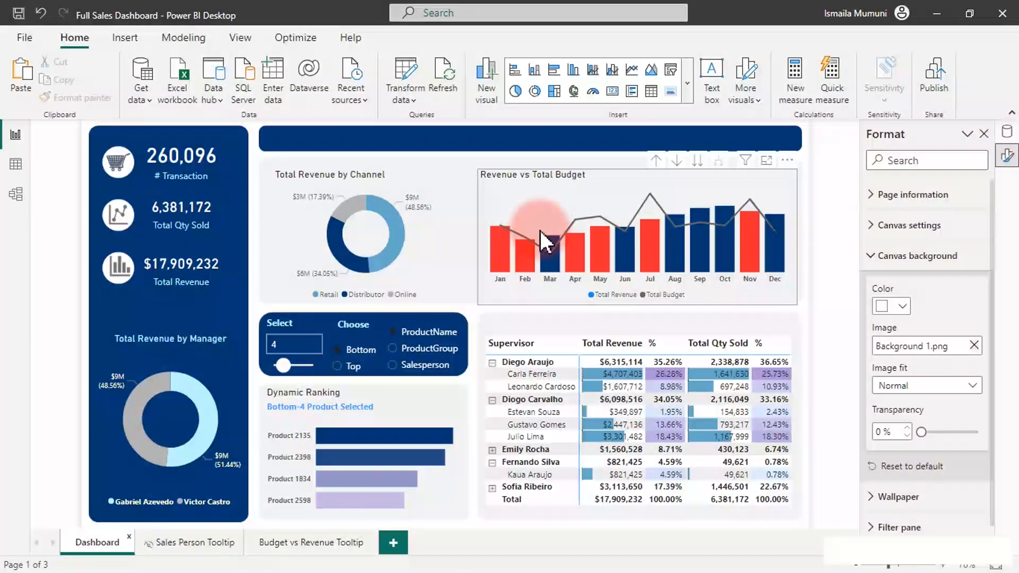
left_click(527, 196)
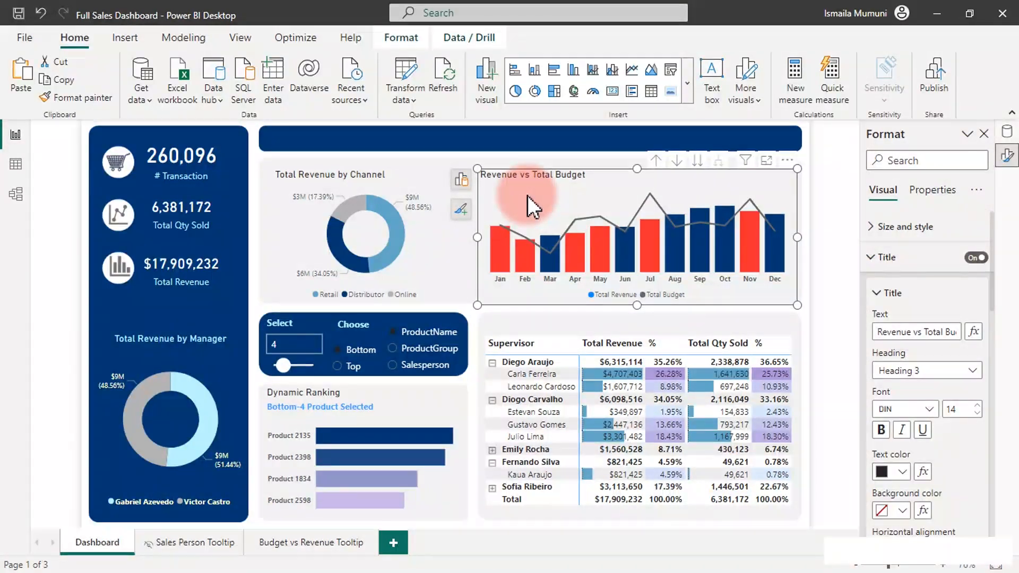
left_click(933, 193)
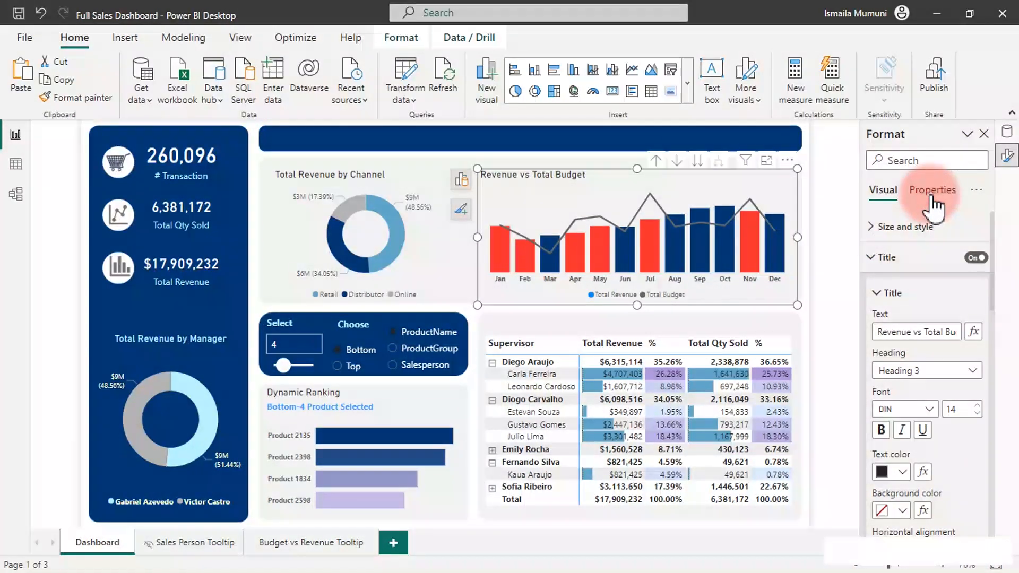
left_click(914, 256)
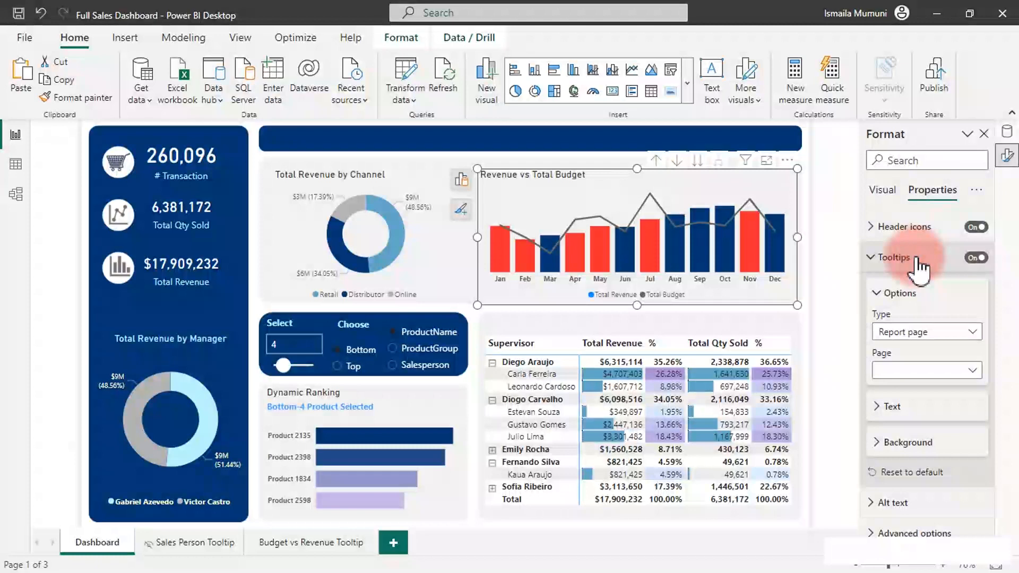
left_click(974, 374)
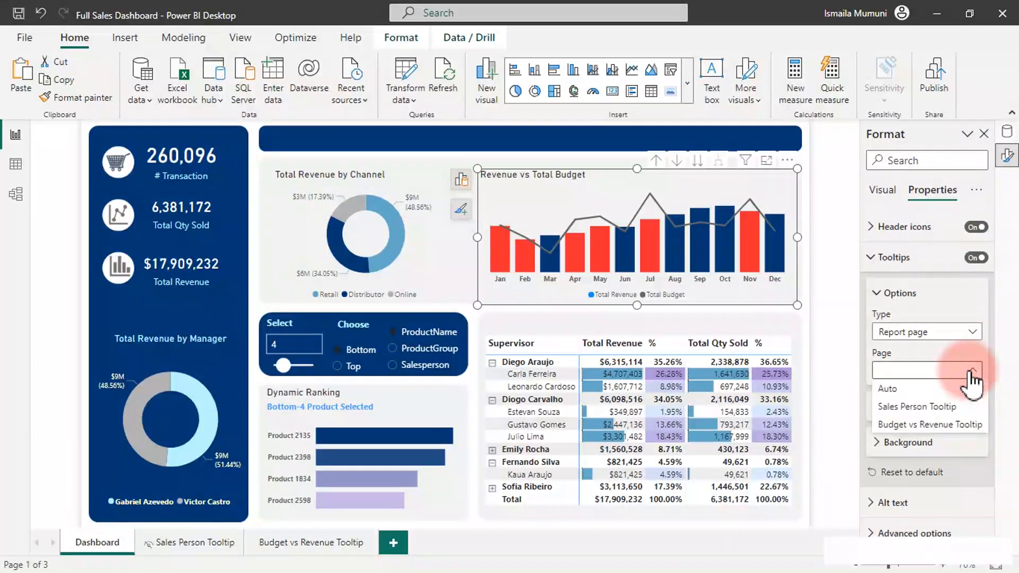
left_click(954, 427)
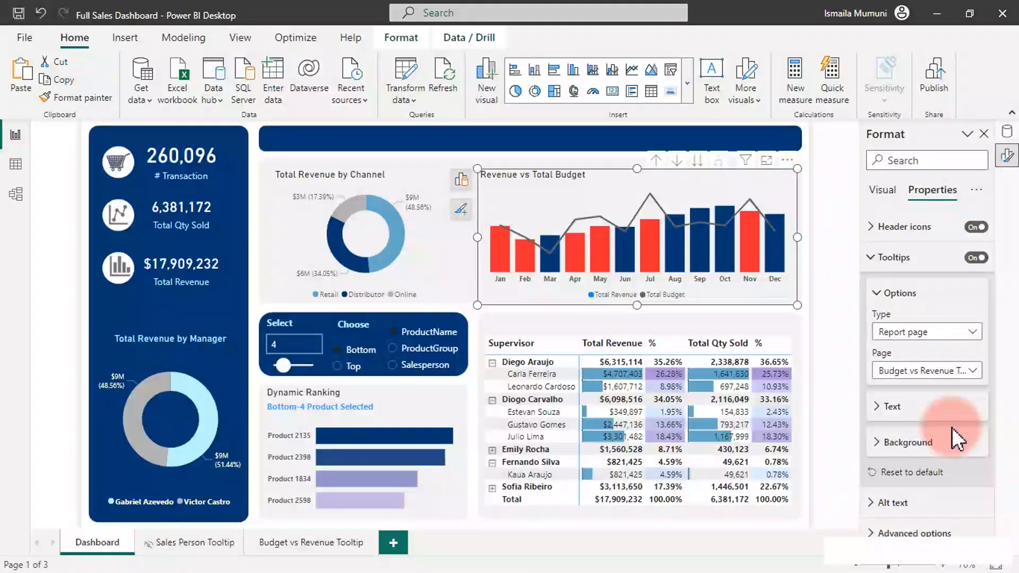
left_click(912, 338)
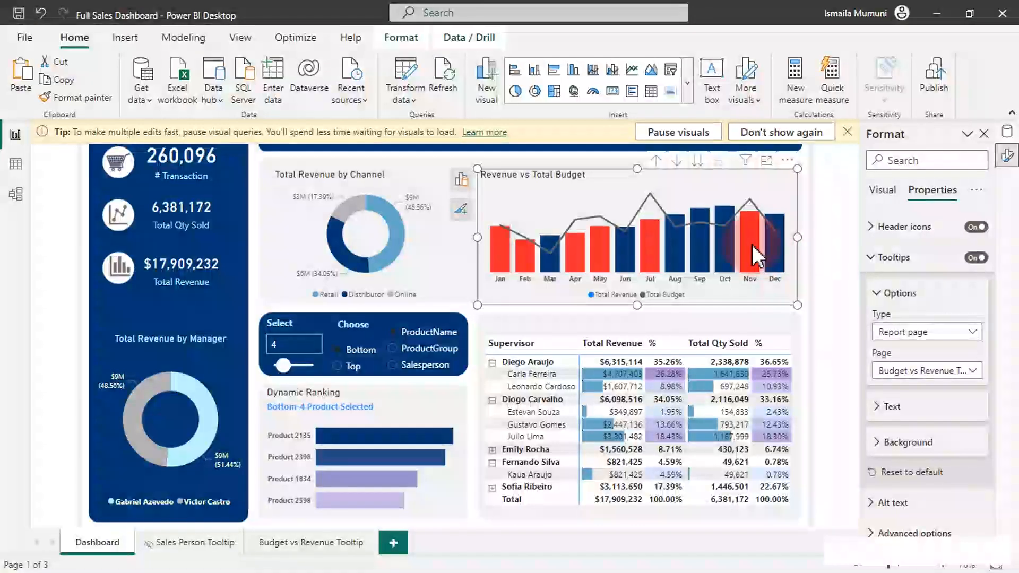
mouse_move(753, 244)
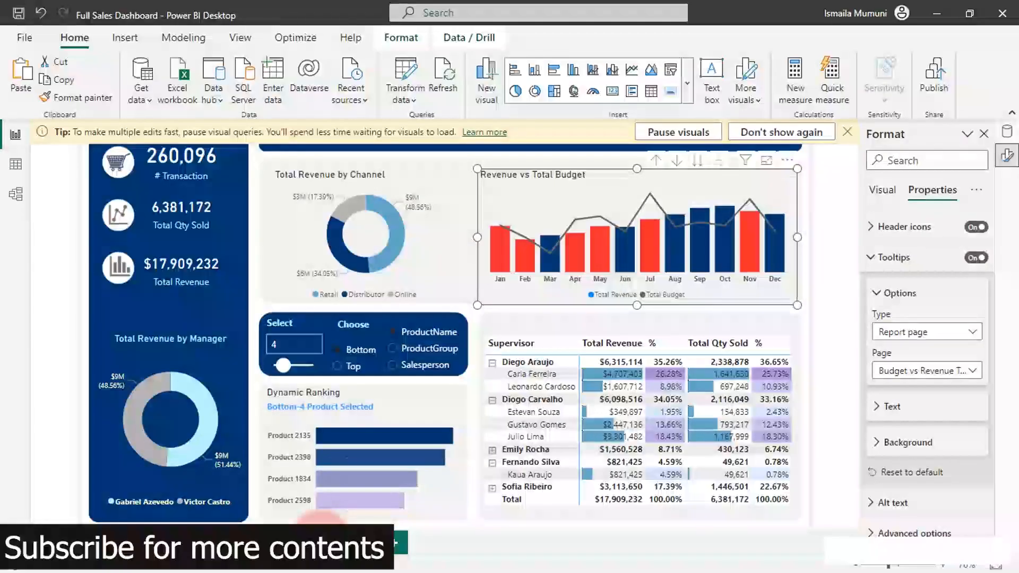
- Set the tooltip page gauge's target color to the theme's bright blue and preview the tooltip on the Dashboard chart's May column
left_click(322, 530)
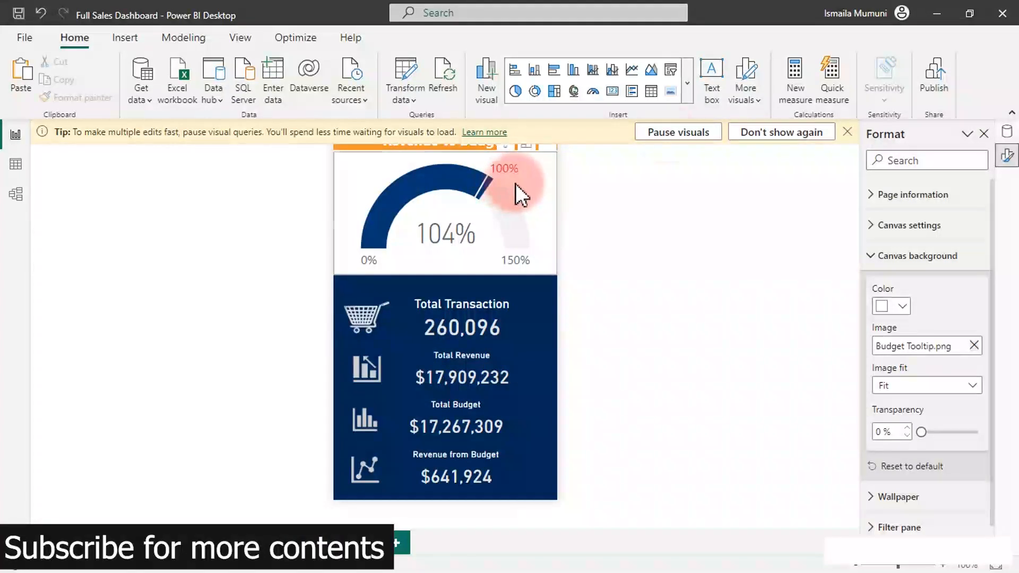
left_click(847, 132)
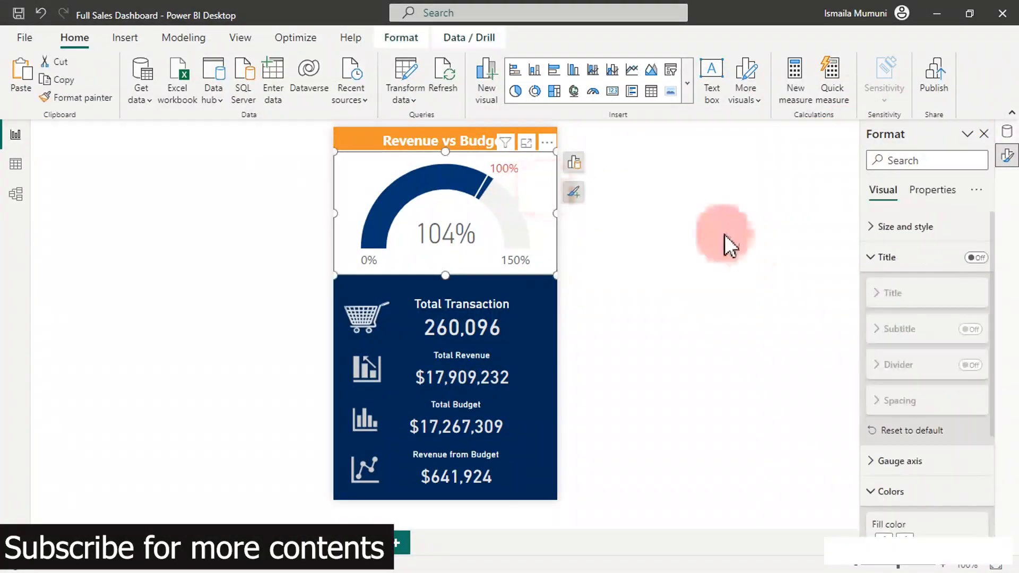
left_click(907, 260)
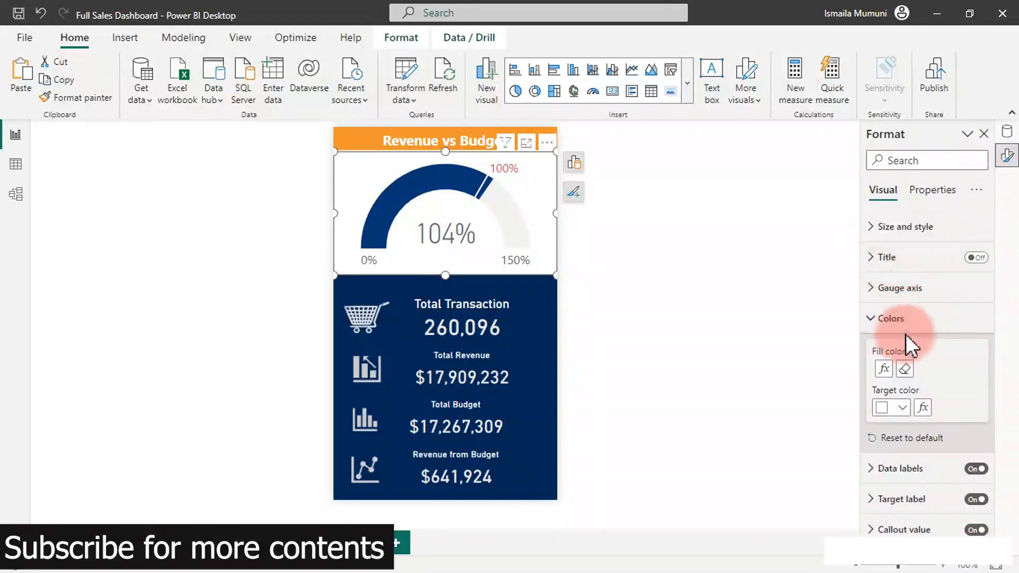
left_click(890, 322)
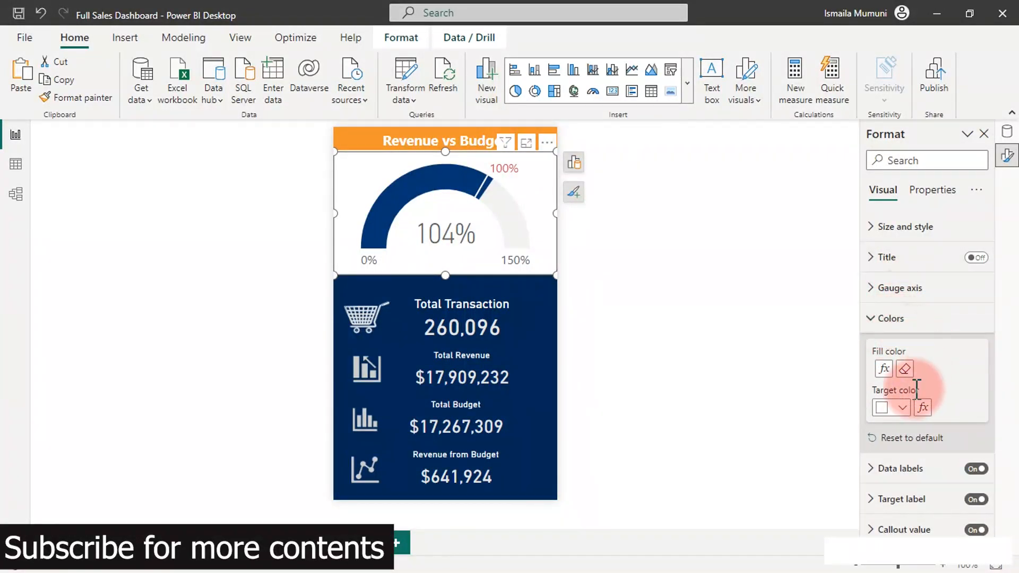
left_click(885, 407)
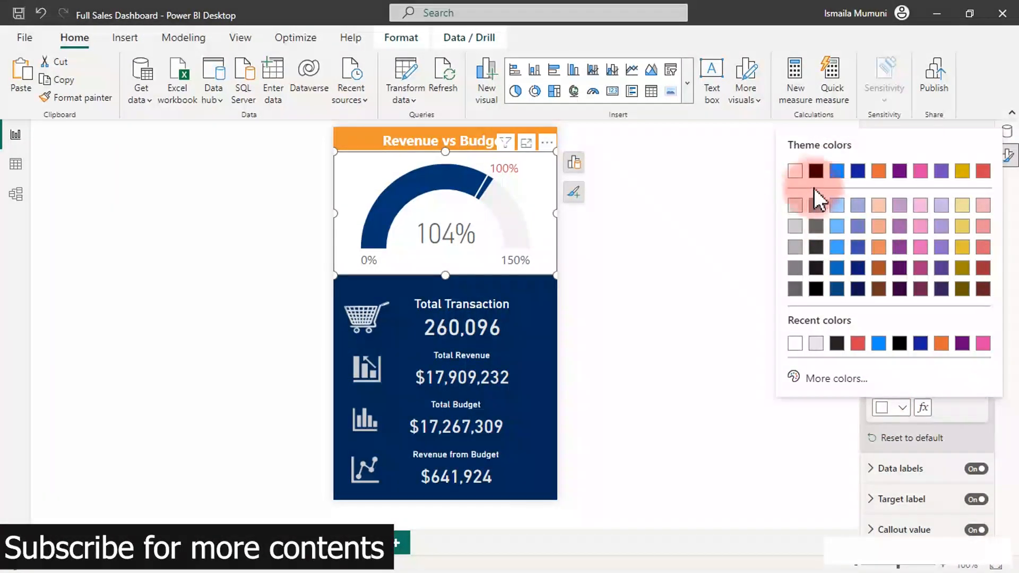
left_click(837, 171)
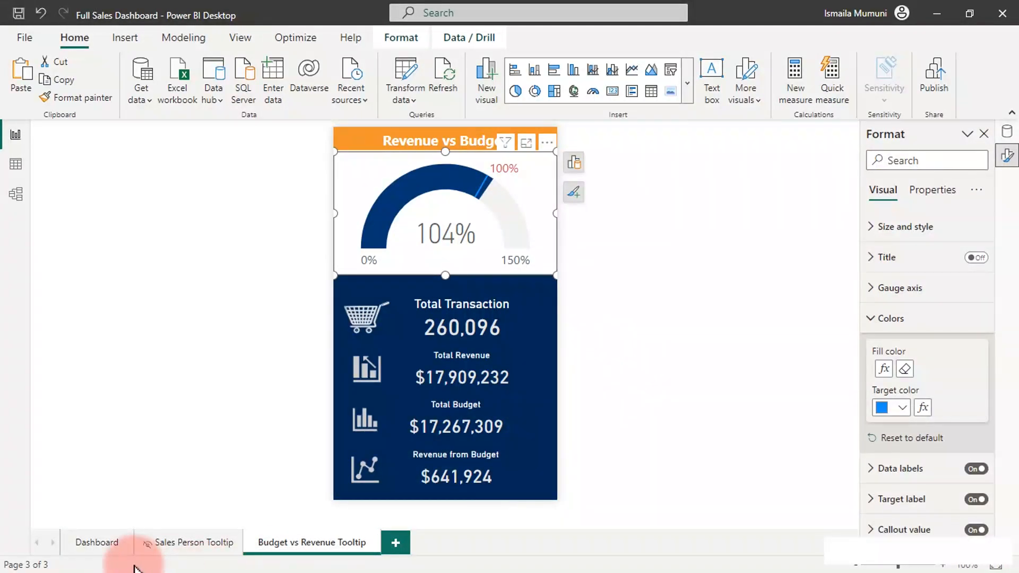
left_click(103, 541)
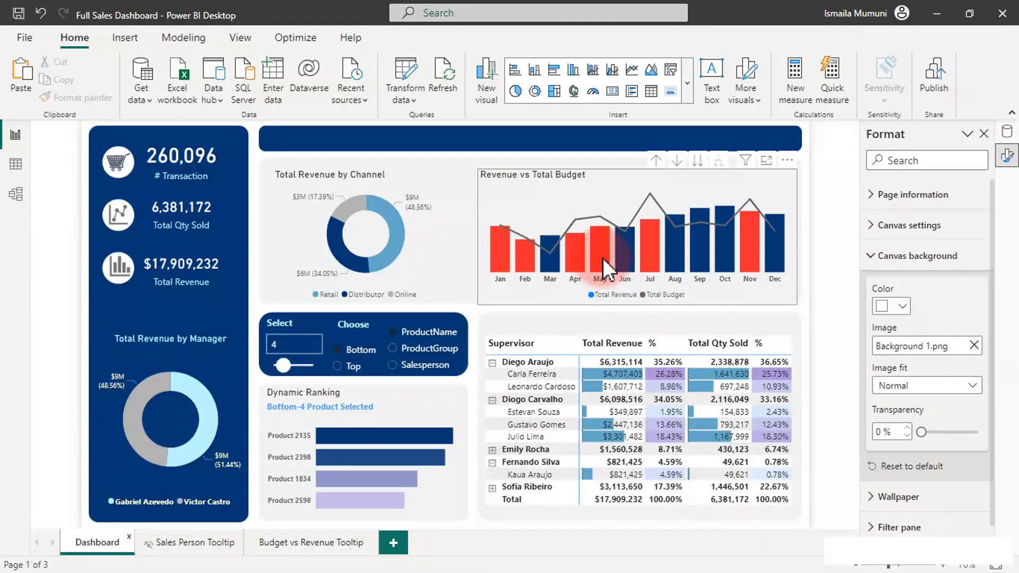
mouse_move(606, 268)
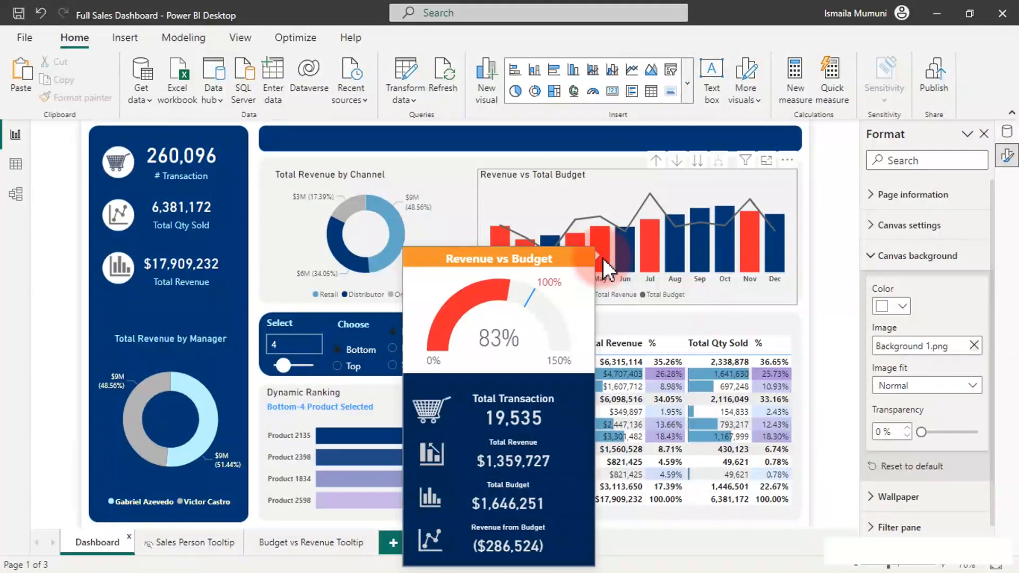
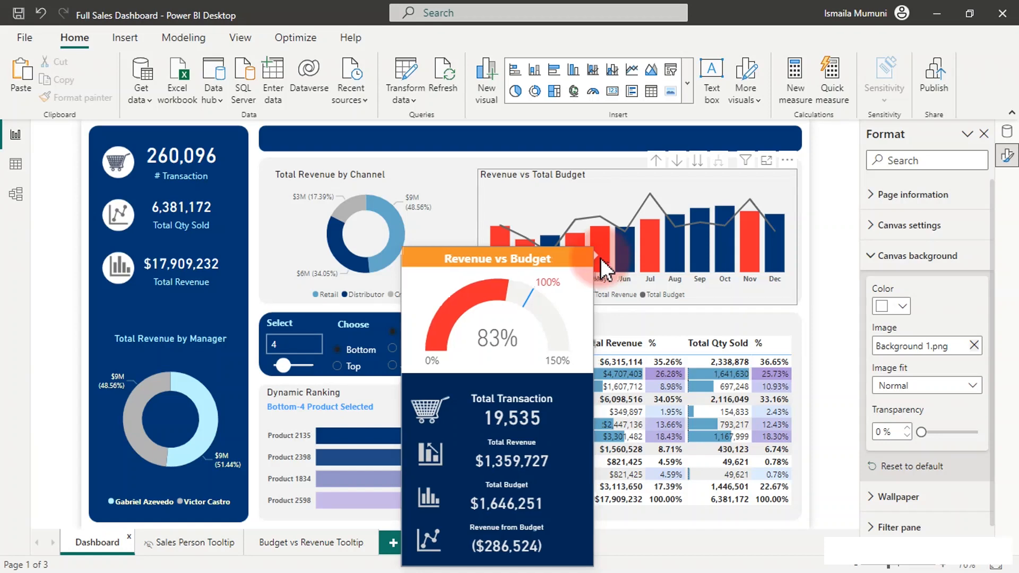
- Review the Budget vs Revenue Tooltip page, then inspect the Dynamic Ranking chart's tooltip on the Dashboard page
left_click(314, 546)
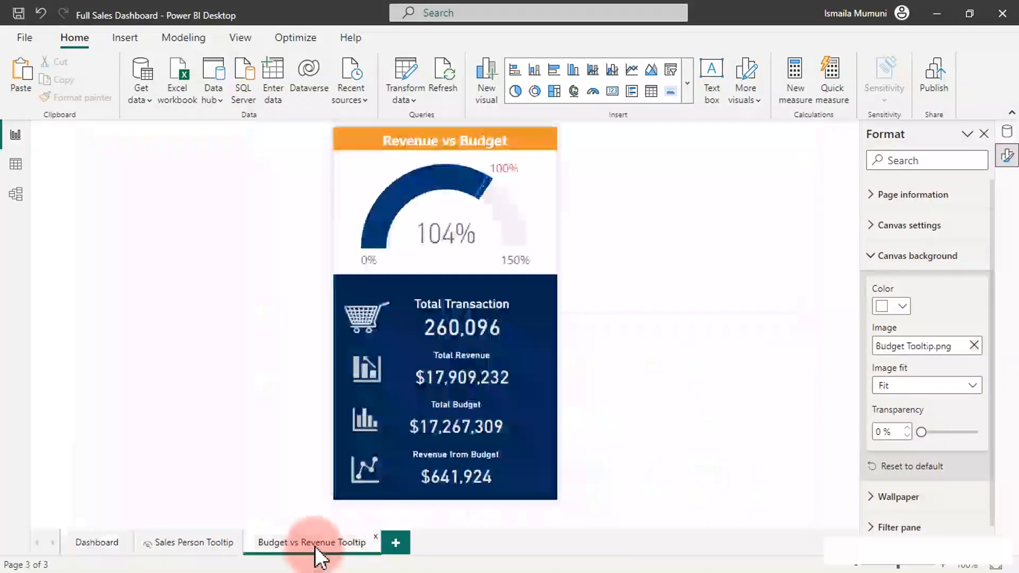
mouse_move(522, 219)
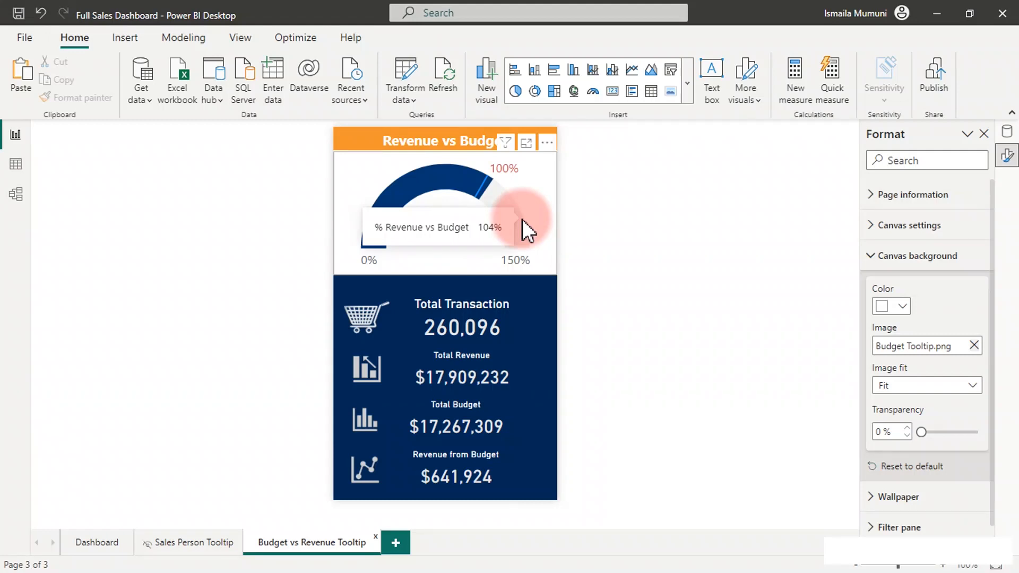
left_click(924, 259)
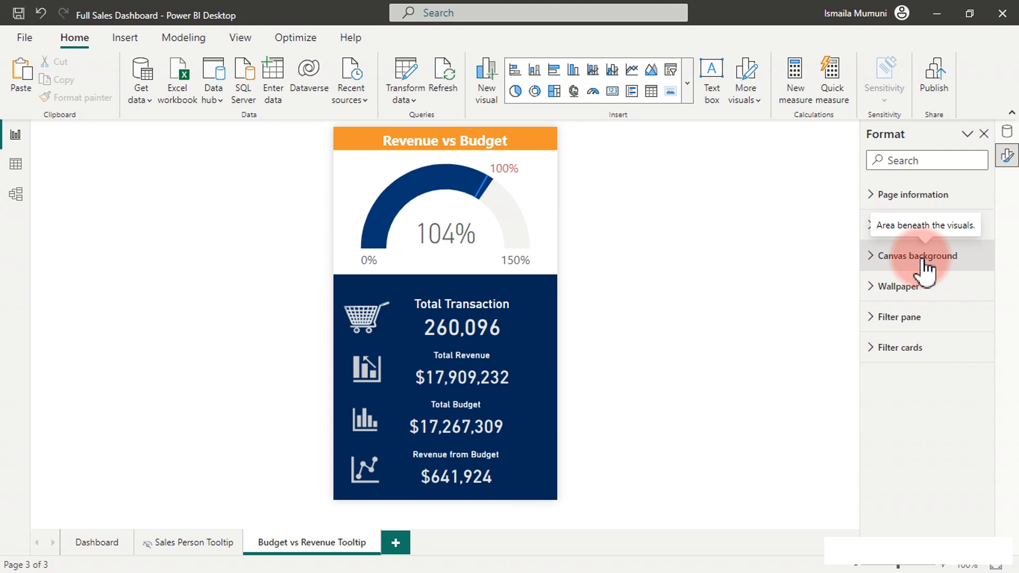
left_click(87, 540)
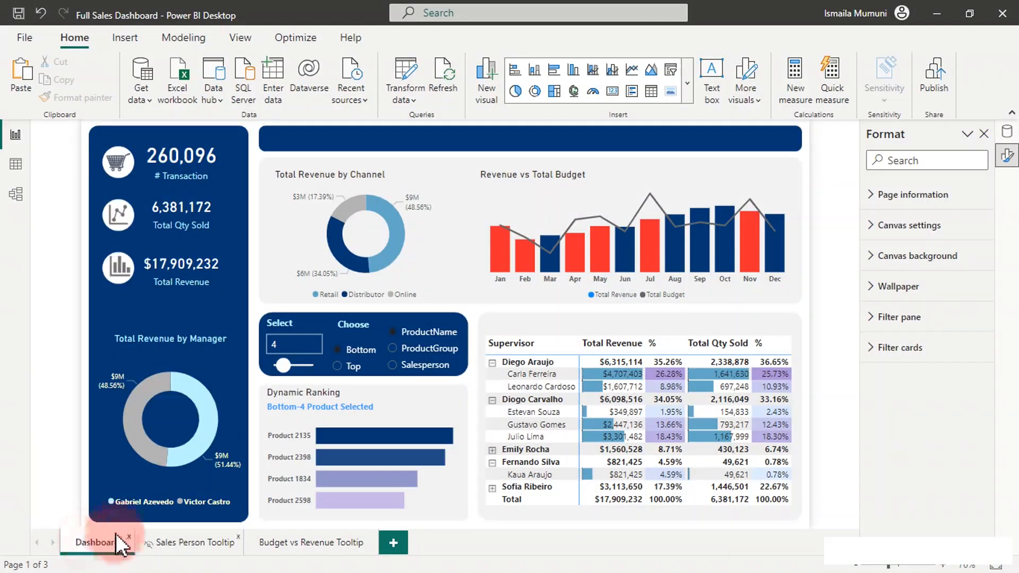
mouse_move(353, 459)
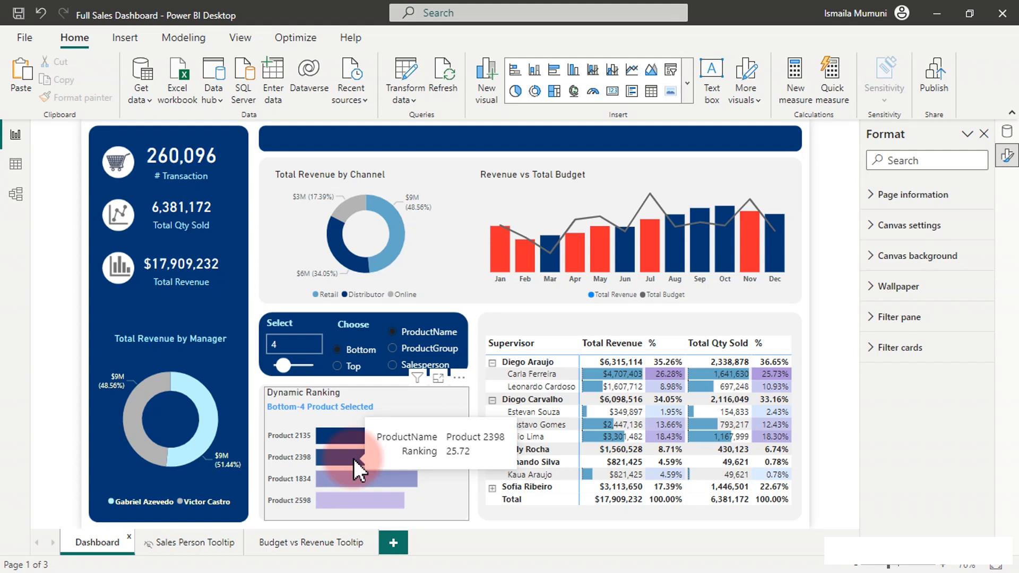
- Add a new report page and name it Product Tooltip
left_click(393, 544)
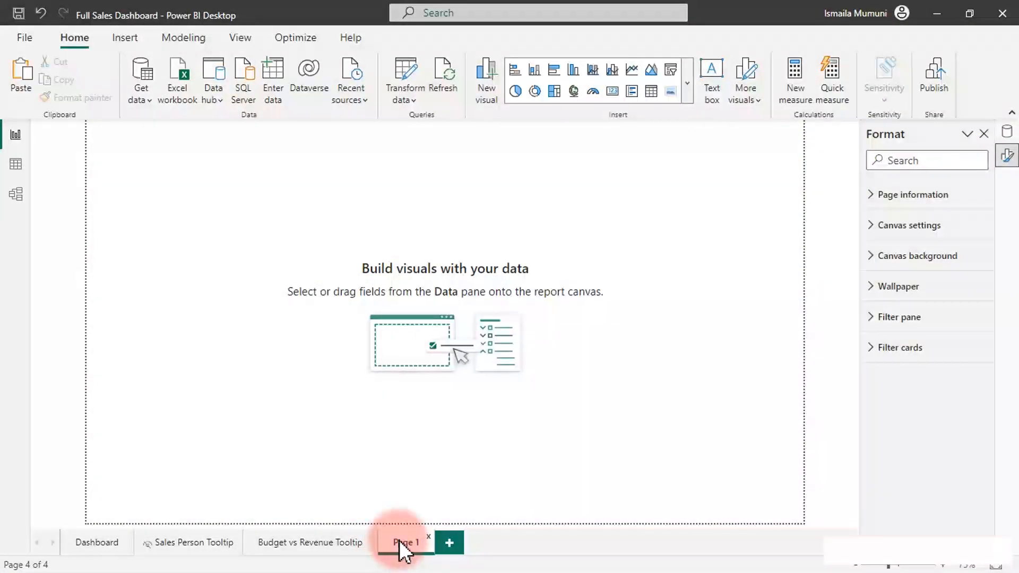
double_click(399, 541)
type("Product Tooltip")
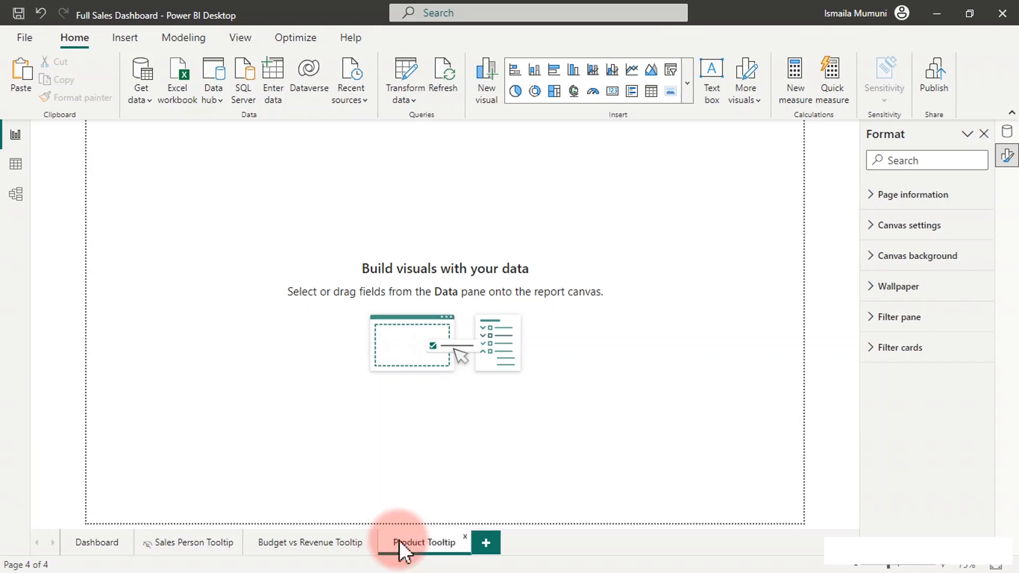
key("Return")
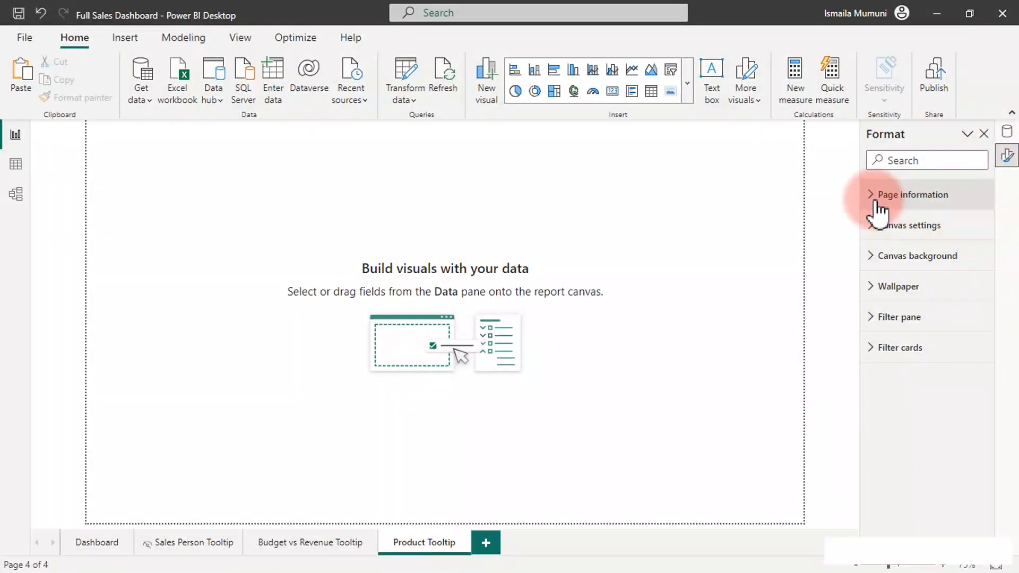
- Set the page type of the Product Tooltip page to Tooltip
left_click(880, 203)
left_click(929, 285)
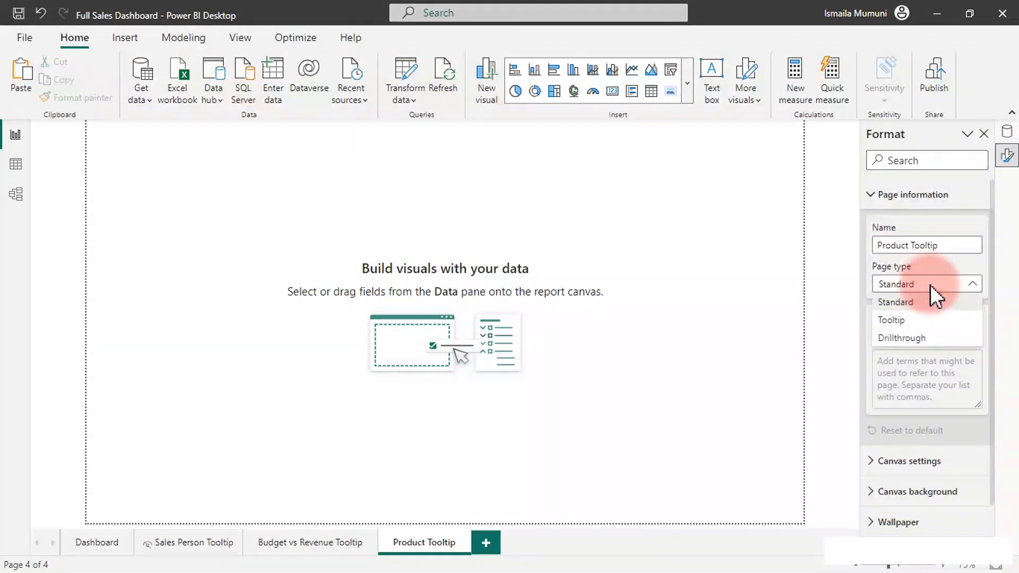
left_click(903, 320)
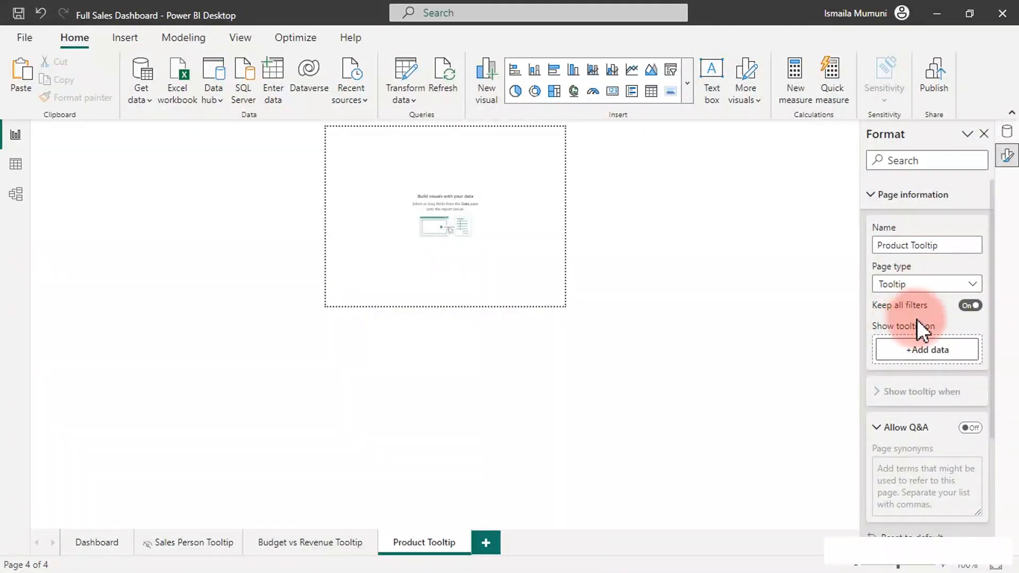
left_click(892, 195)
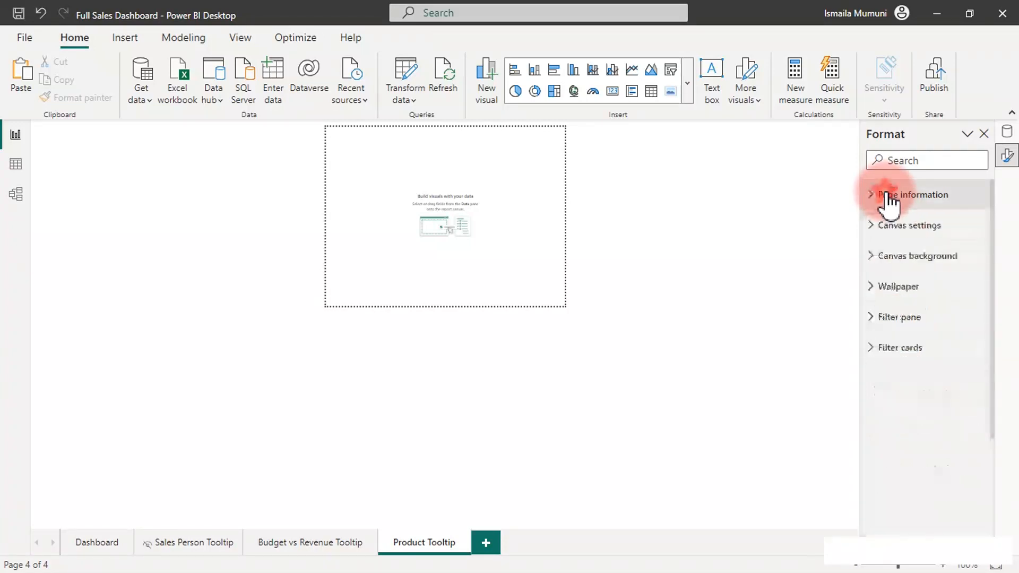
- Change the Product Tooltip page's canvas type to Custom with a height of 500 px and a width of 300 px
left_click(897, 256)
left_click(897, 255)
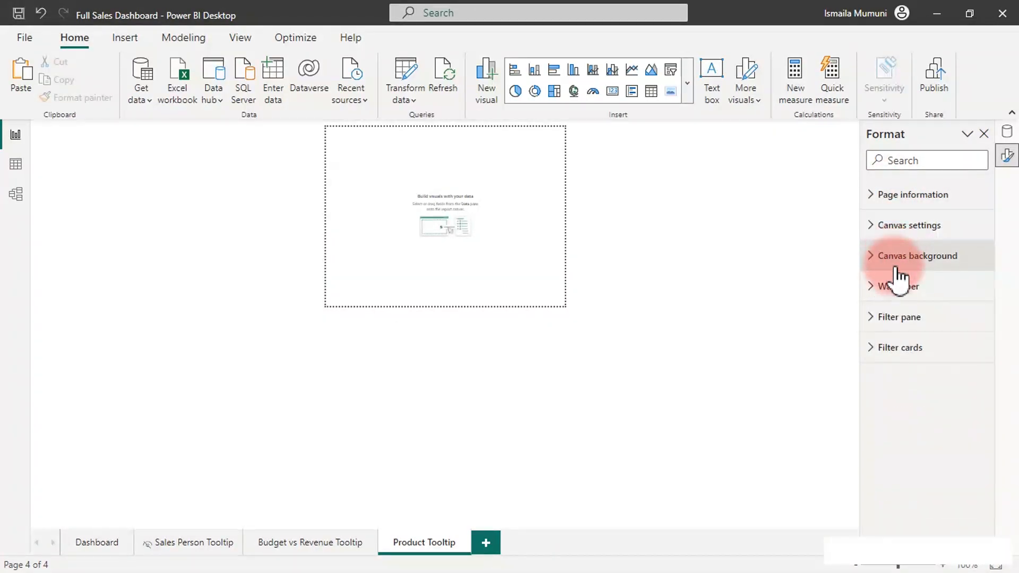
left_click(897, 225)
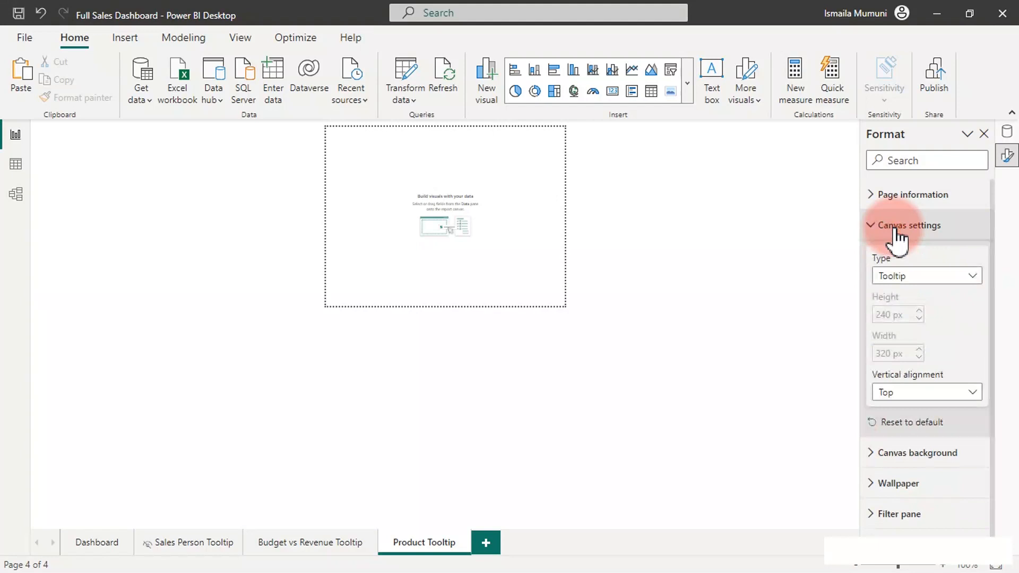
left_click(900, 278)
left_click(893, 366)
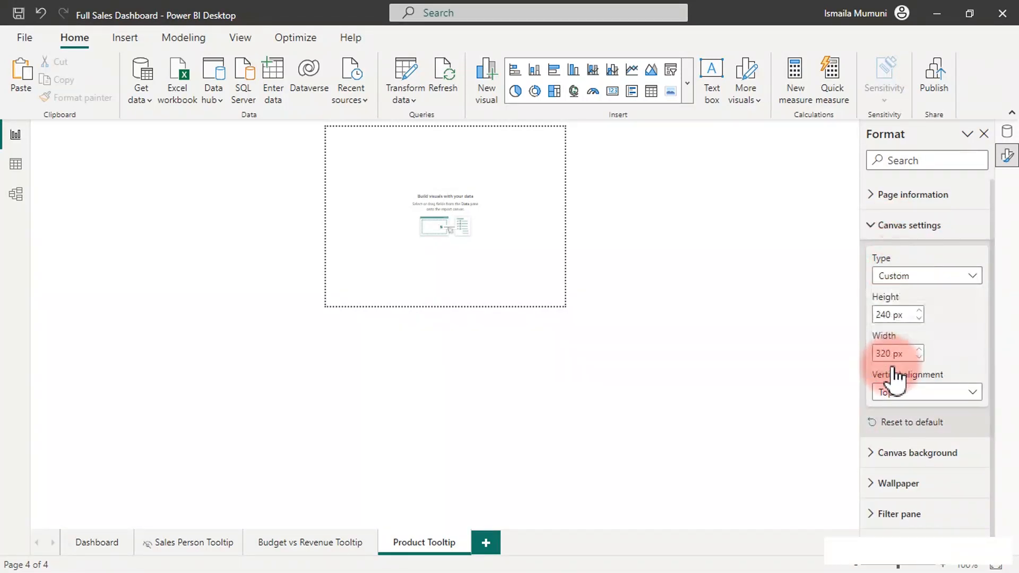
double_click(883, 314)
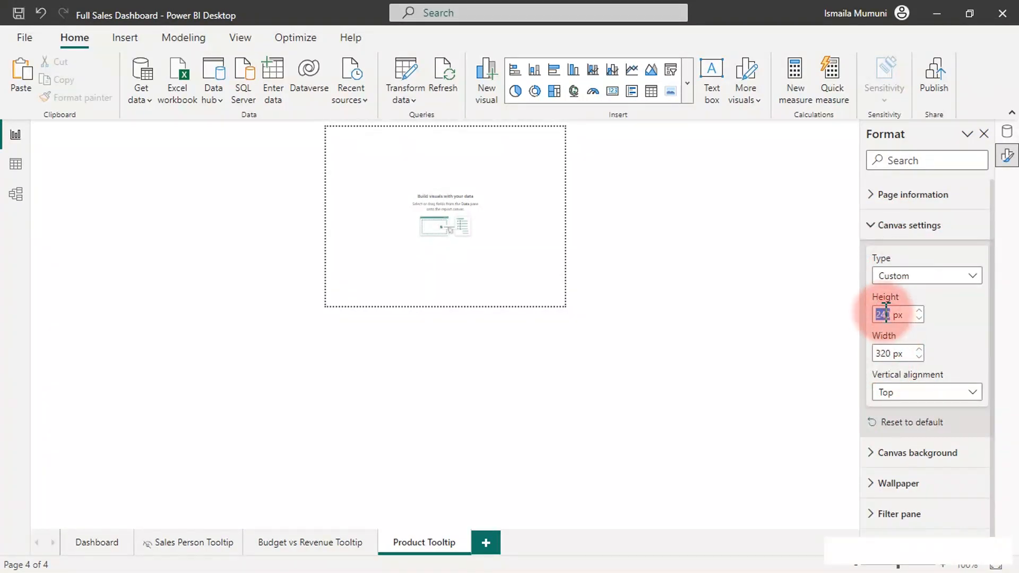
type("500")
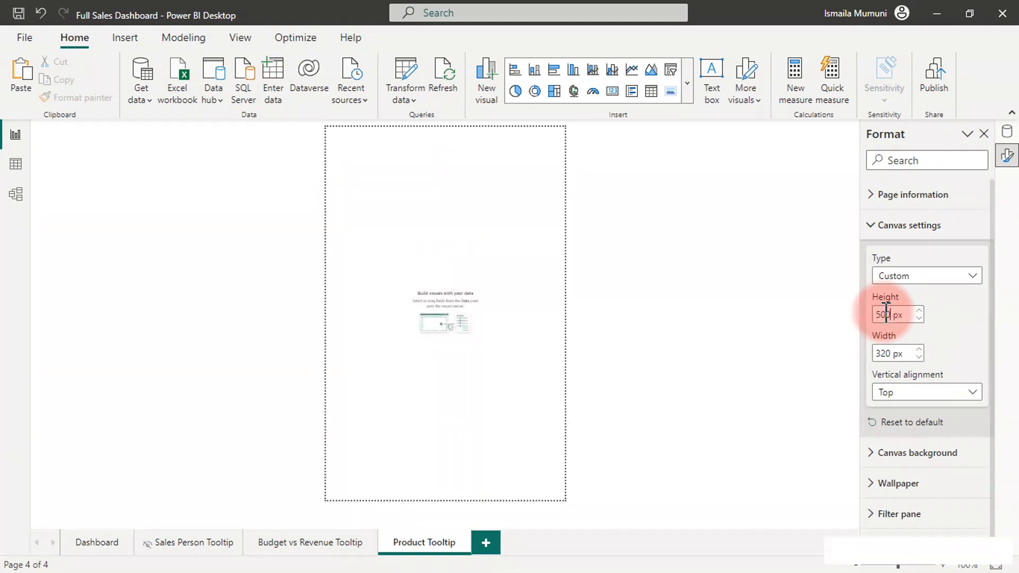
double_click(883, 353)
type("300")
left_click(676, 367)
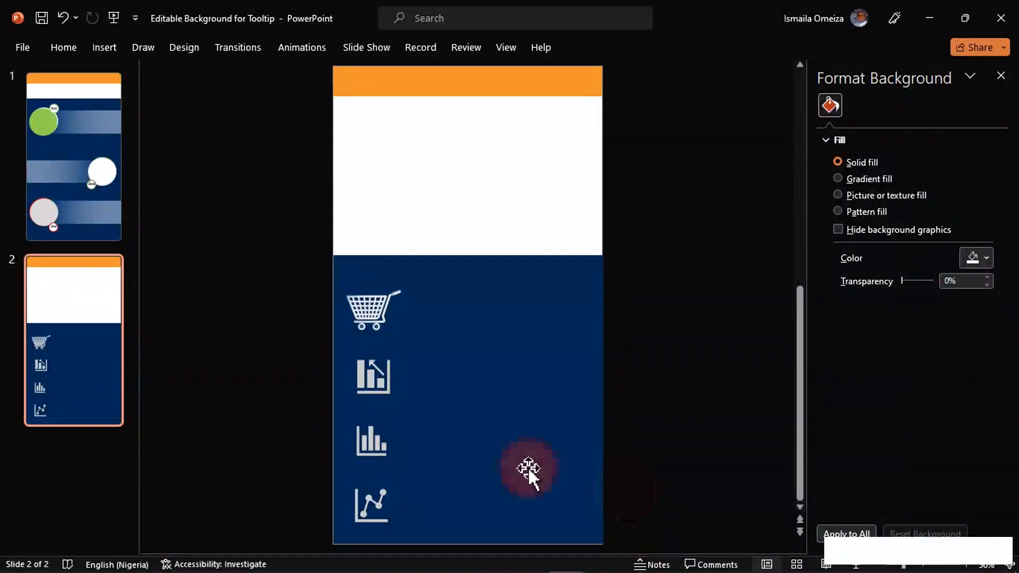
- In the PowerPoint file Editable Background for Tooltip, duplicate slide 2 and delete all four icons from the copy
right_click(50, 360)
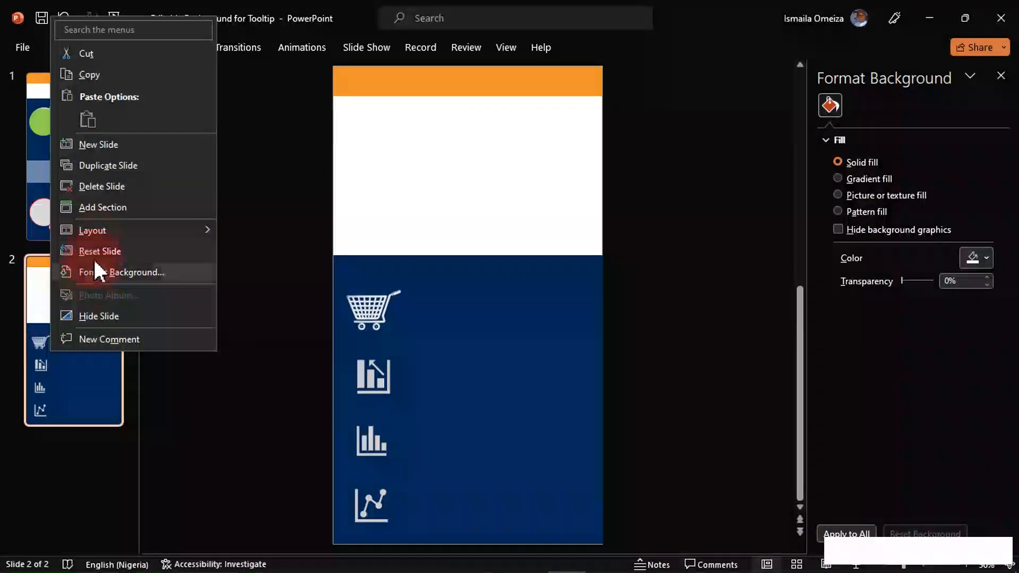
left_click(85, 165)
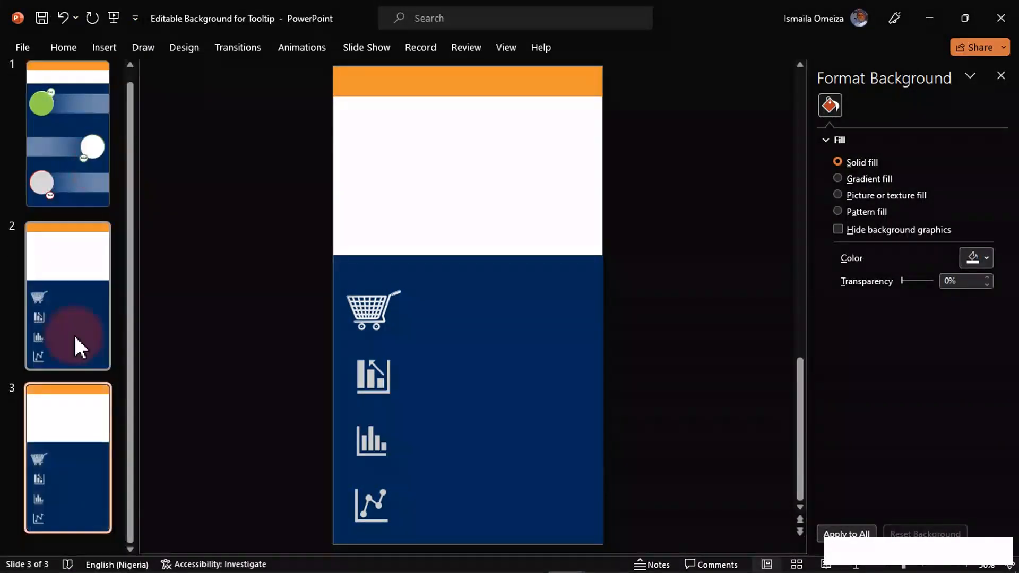
left_click(467, 342)
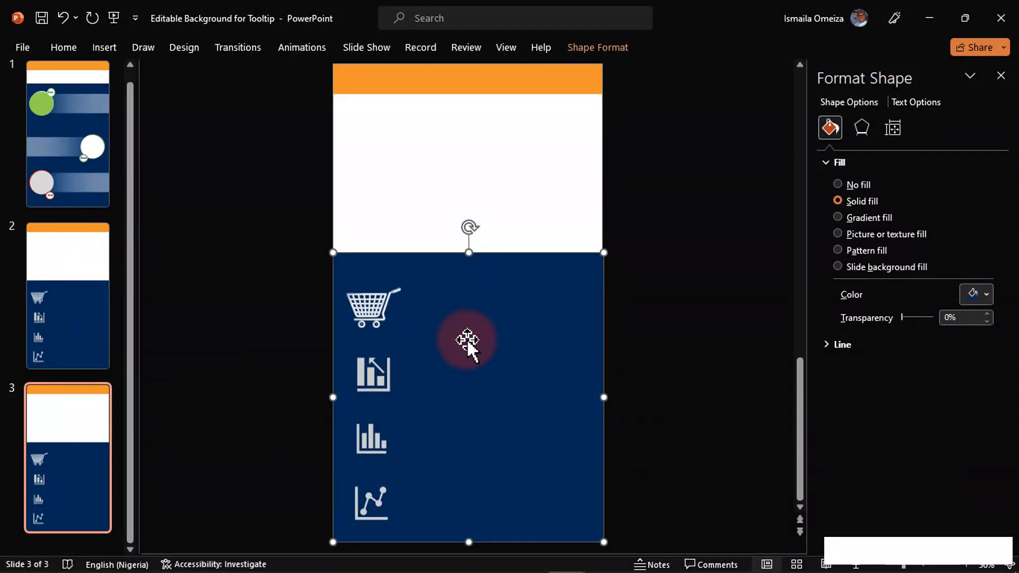
left_click(373, 517)
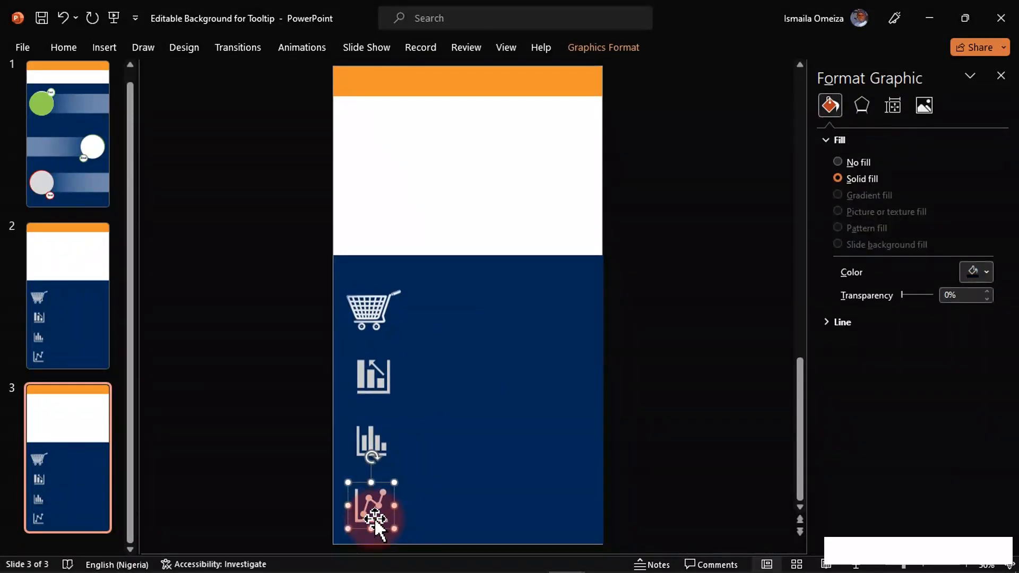
left_click(376, 450, "shift")
left_click(379, 351, "shift")
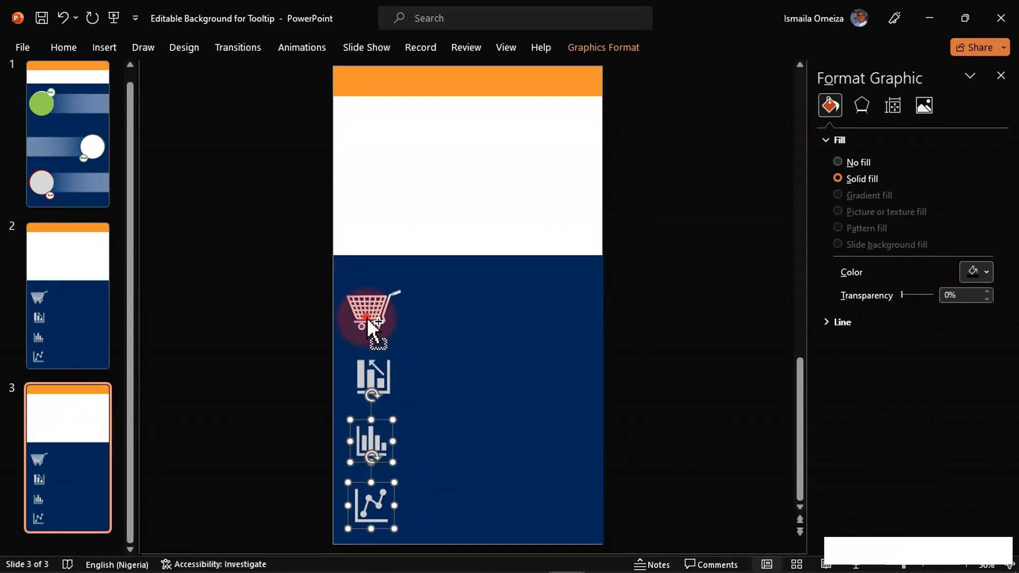
left_click(371, 325, "shift")
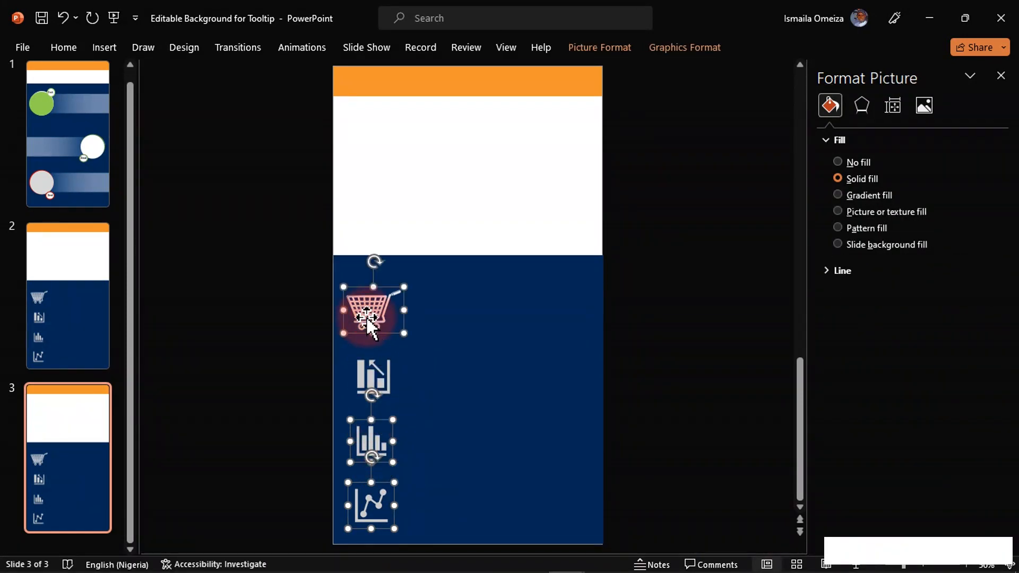
key("Delete")
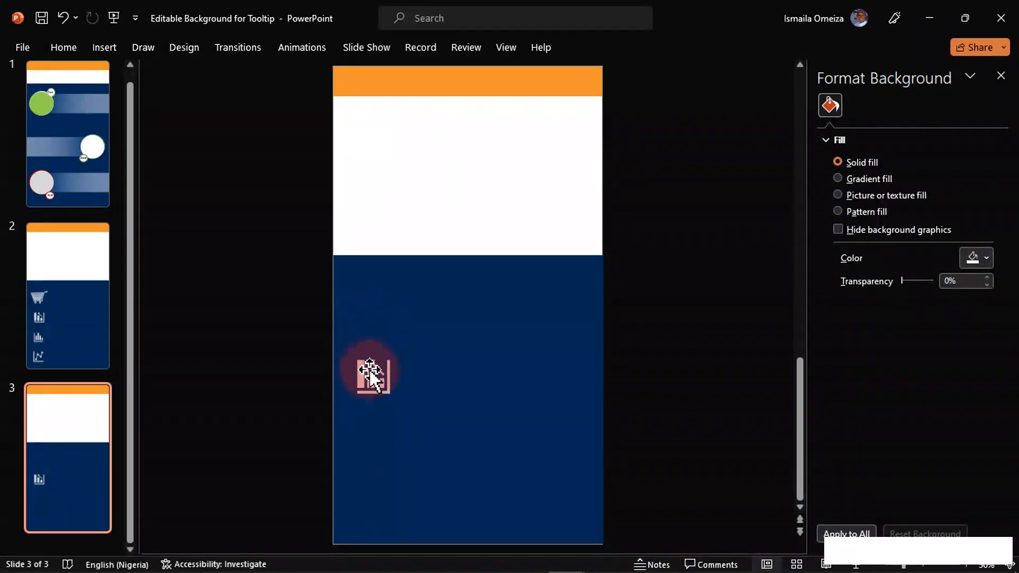
left_click(371, 374)
key("Delete")
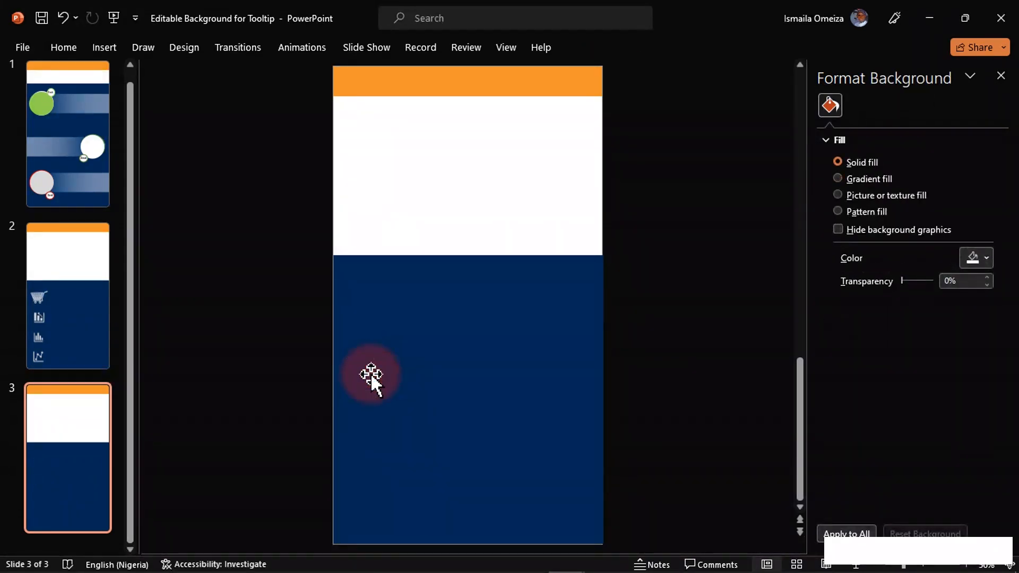
- Shrink the dark blue rectangle on slide 3 from both ends, enlarging the white area above and leaving a white band below
left_click(380, 366)
left_click_drag(468, 256, 468, 279)
left_click_drag(469, 539, 469, 475)
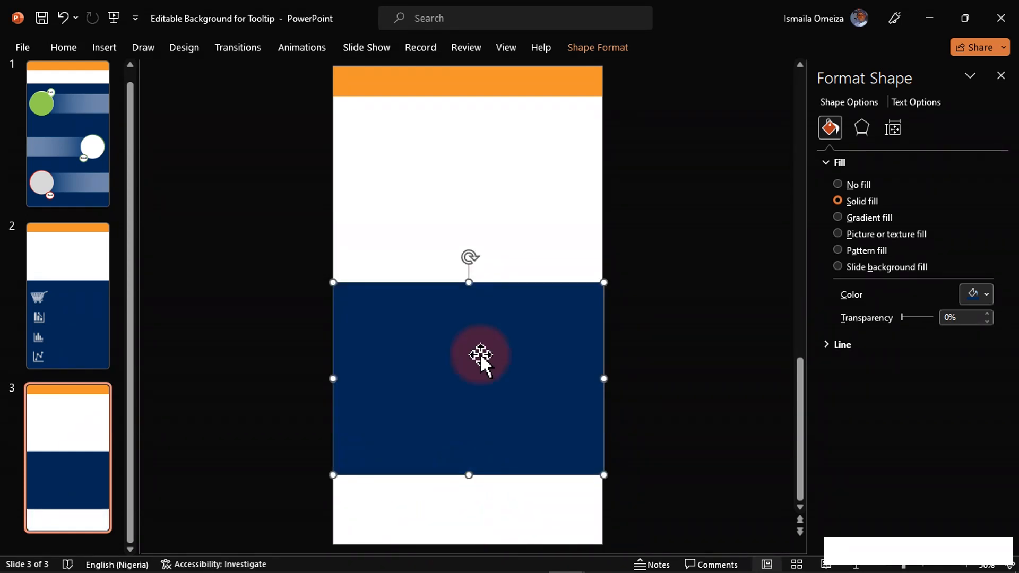
left_click(511, 208)
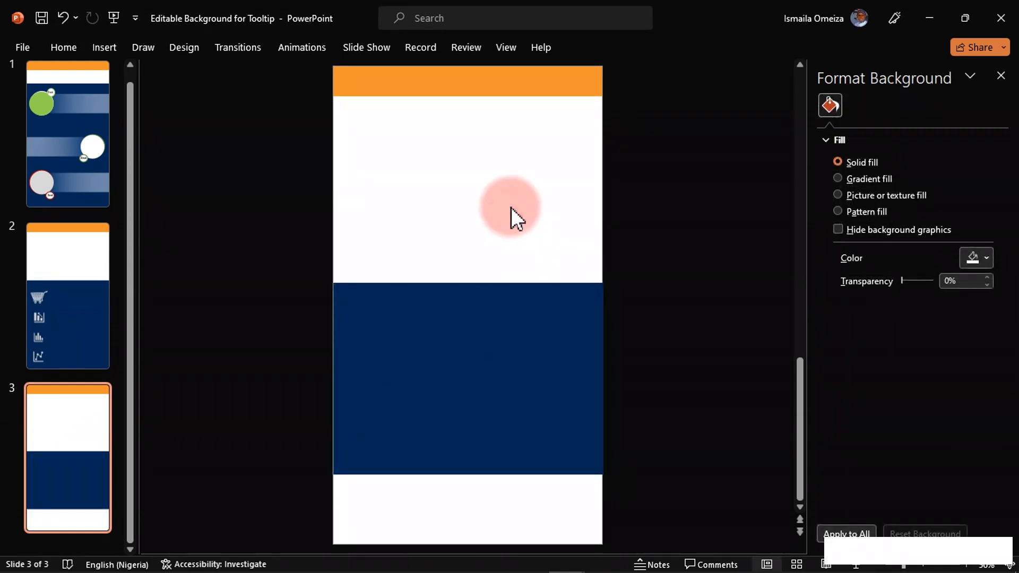
left_click(471, 319)
mouse_move(470, 283)
left_mouse_down()
mouse_move(466, 302)
mouse_move(466, 294)
left_mouse_up()
left_click(329, 253)
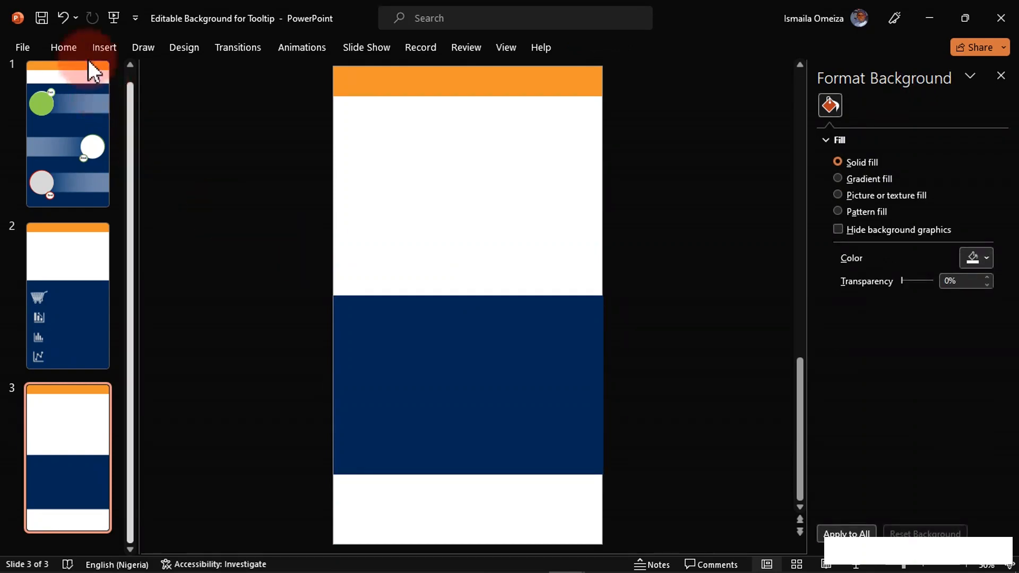
- Export only slide 3 as a PNG image named Product Tooltip in the Sales people Dashboard folder, and return to Power BI Desktop
left_click(21, 47)
left_click(58, 366)
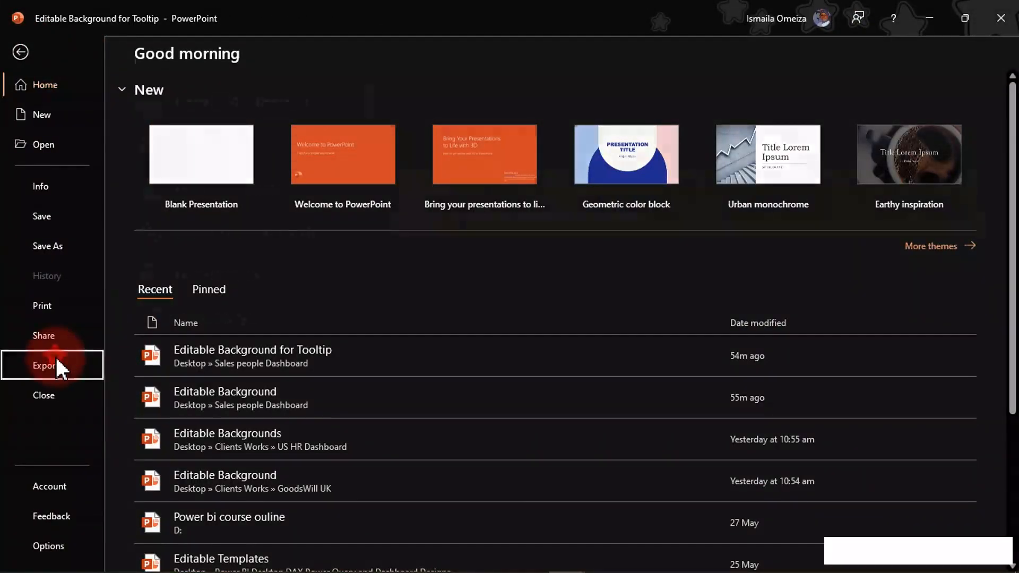
left_click(255, 313)
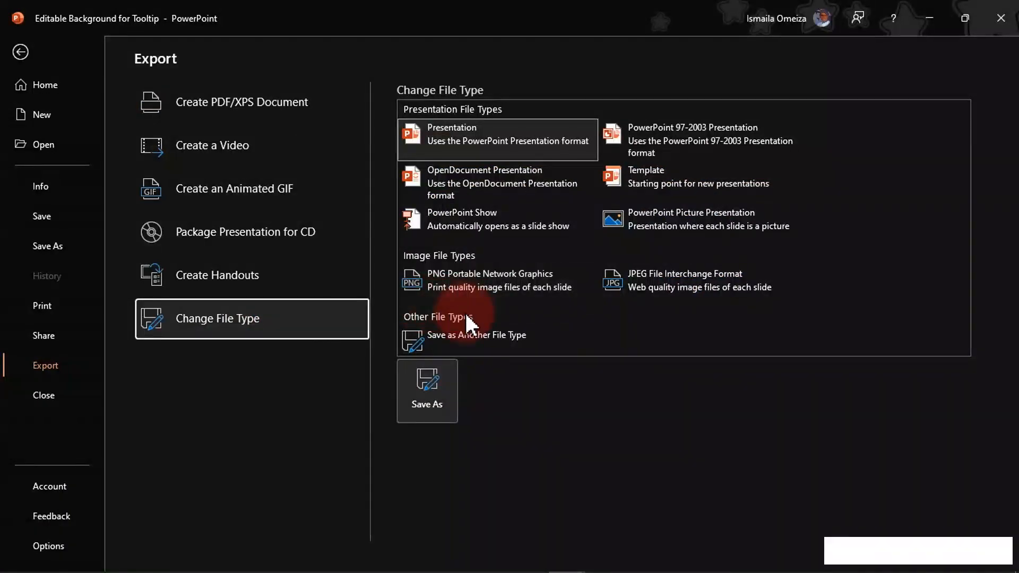
left_click(464, 288)
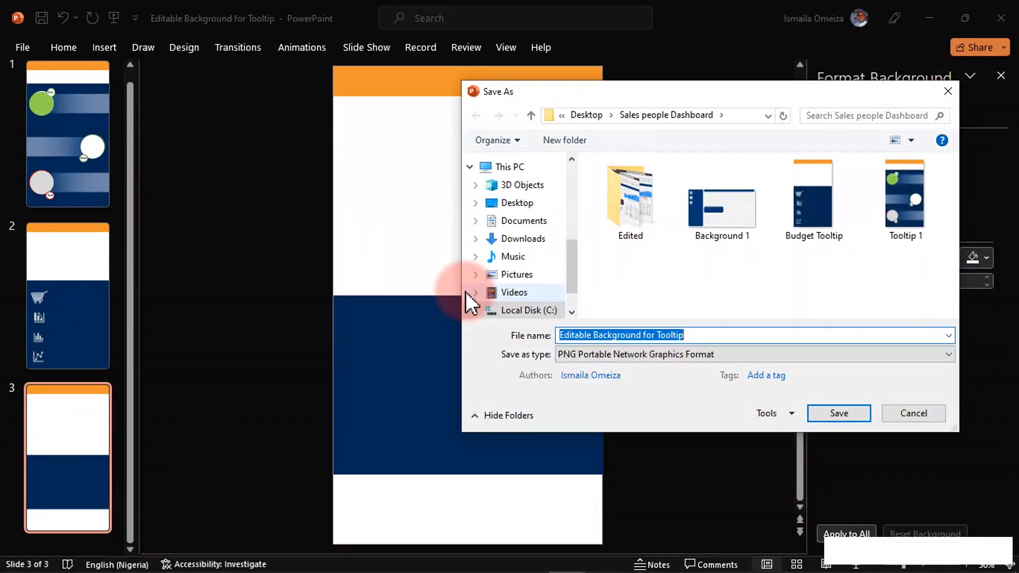
type("Pr")
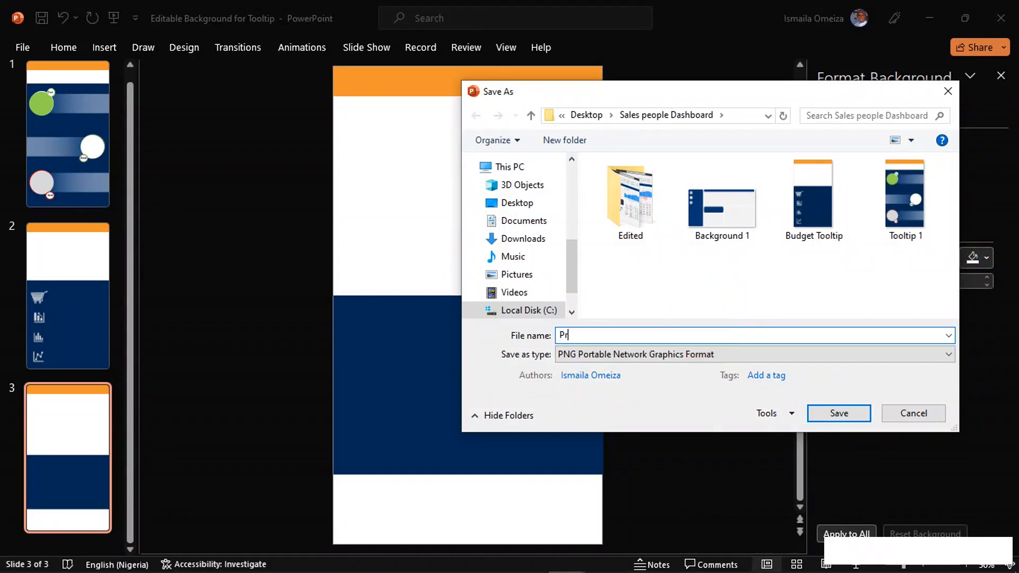
type("oduct Tooltip")
key("Return")
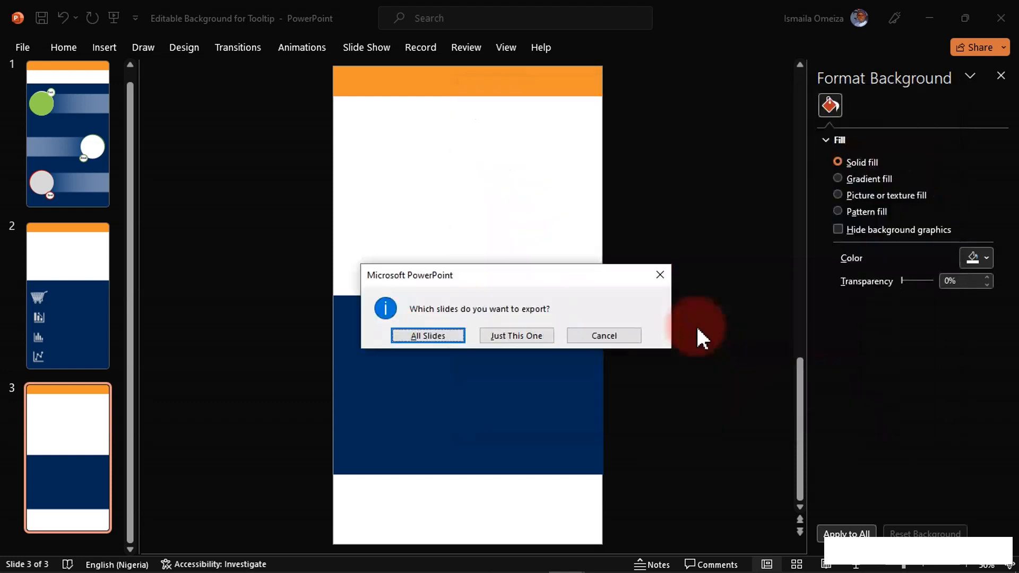
left_click(519, 339)
mouse_move(565, 570)
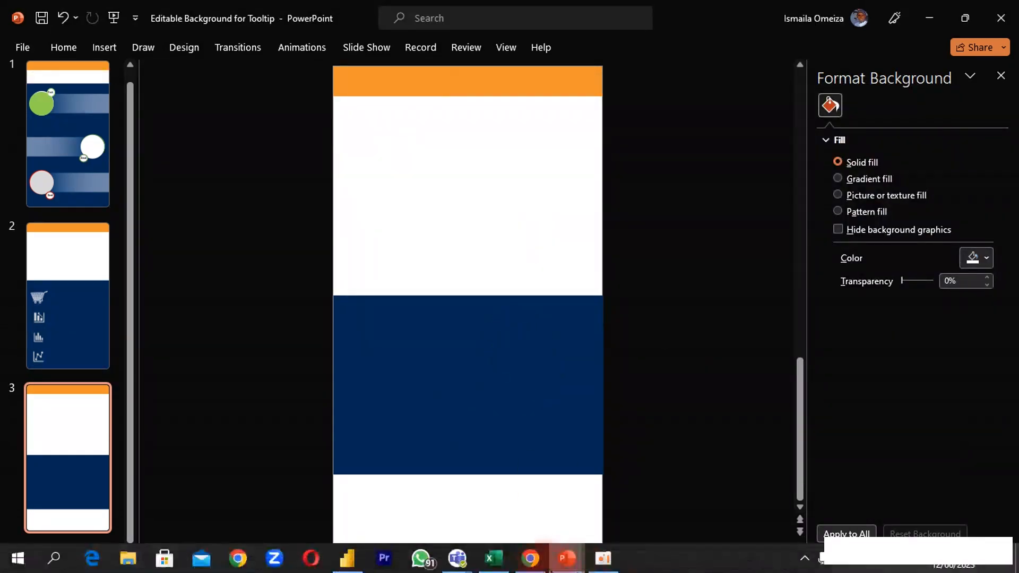
left_click(360, 565)
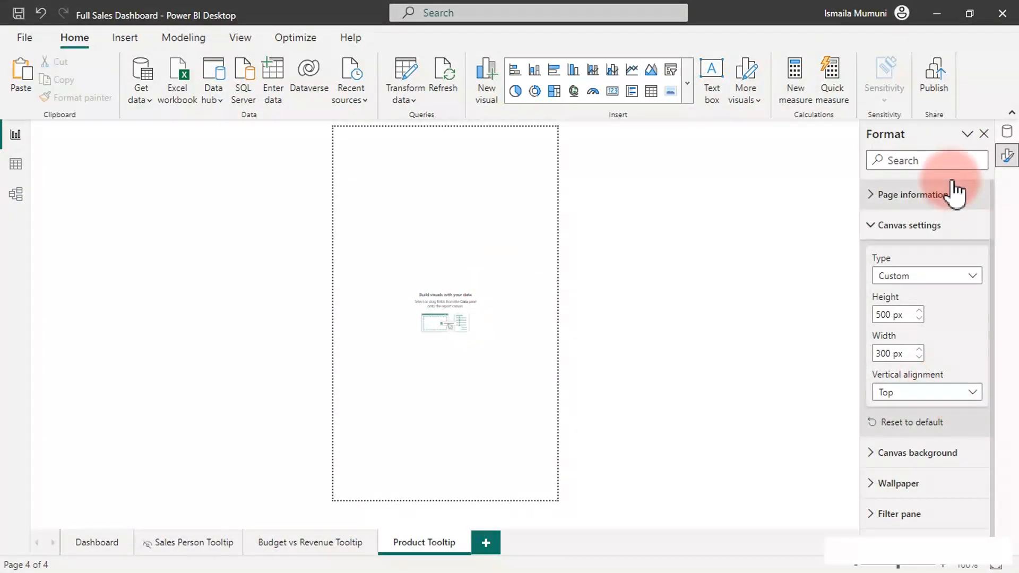
- Use Product Tooltip.png as the page's canvas background image, with 0% transparency and image fit set to Fit
left_click(918, 225)
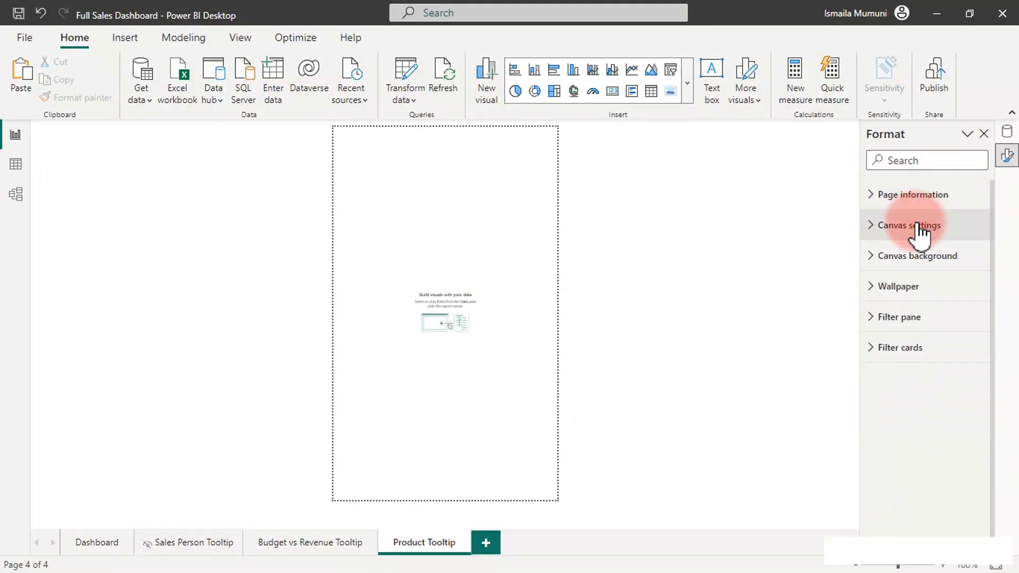
left_click(917, 259)
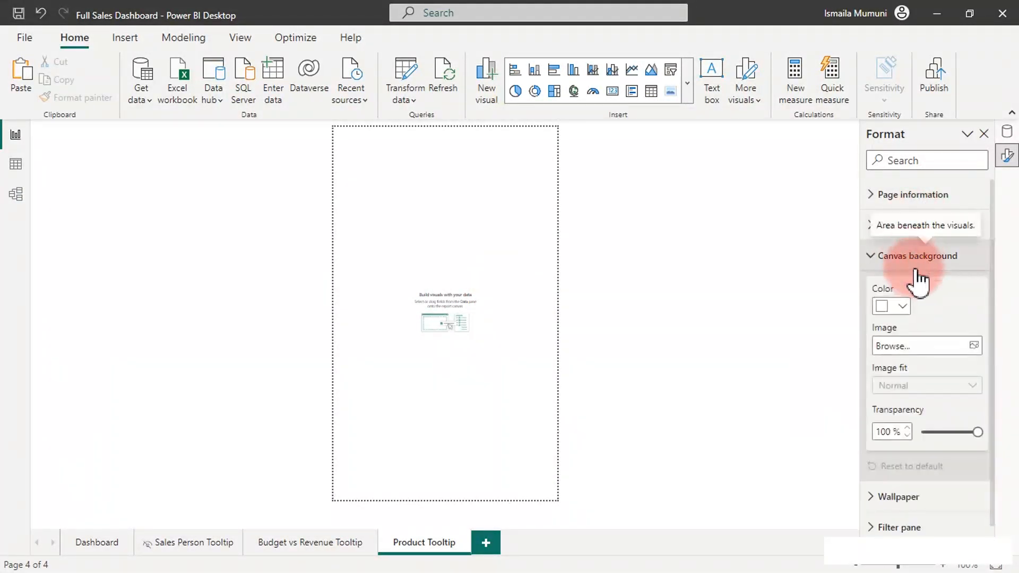
left_click(973, 345)
double_click(438, 134)
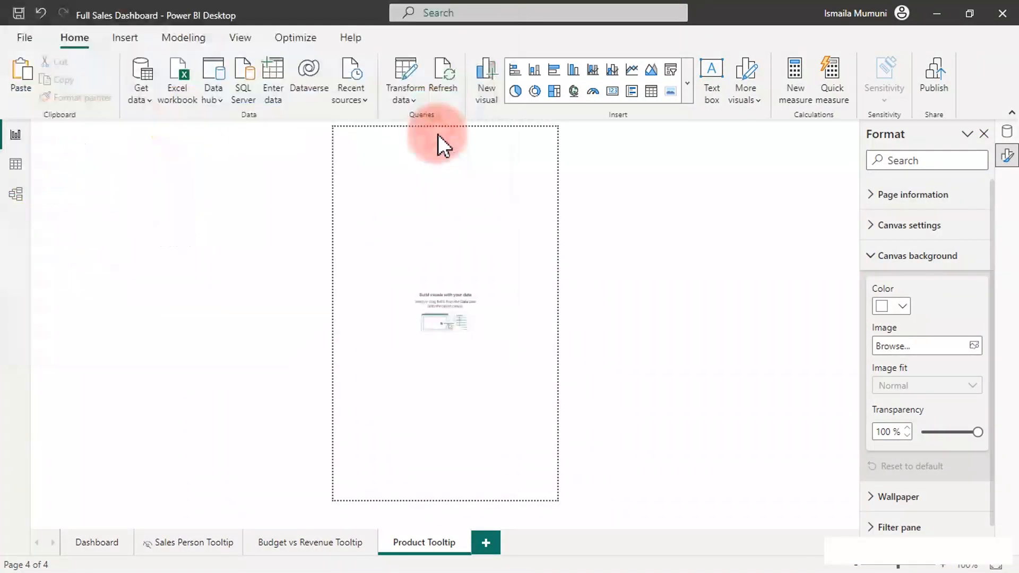
left_click(982, 433)
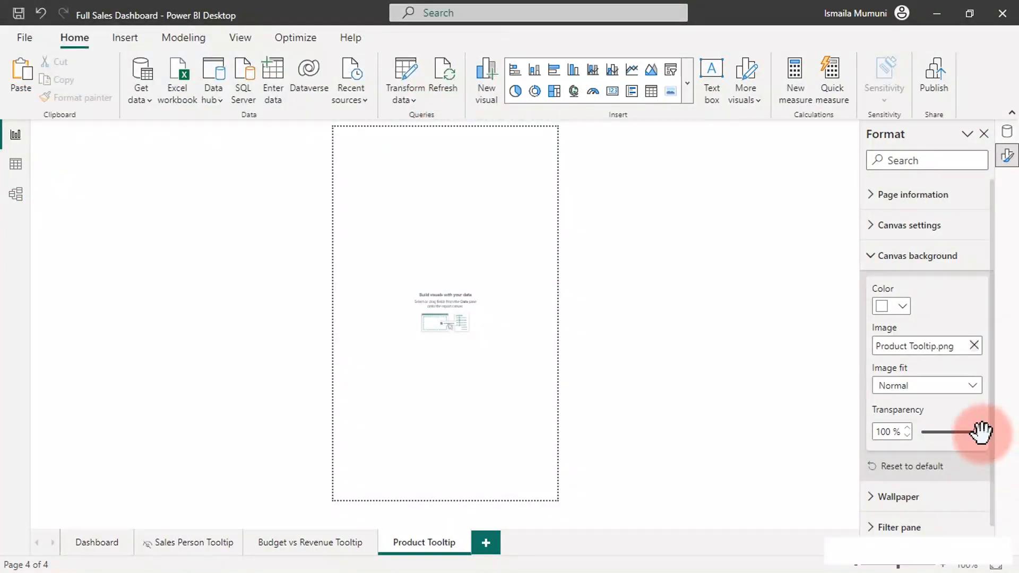
left_click(892, 431)
left_click_drag(978, 432, 889, 429)
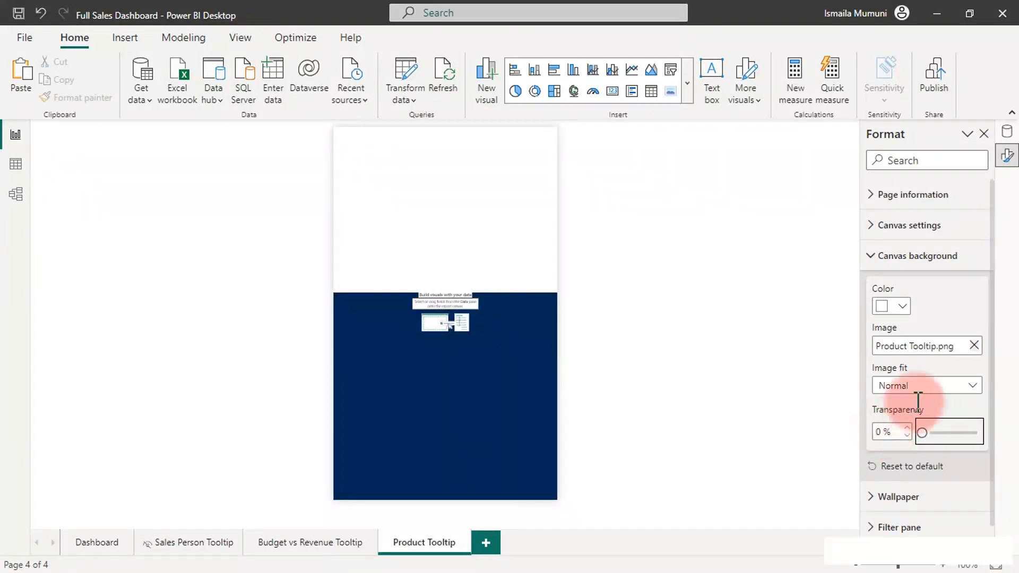
left_click(926, 386)
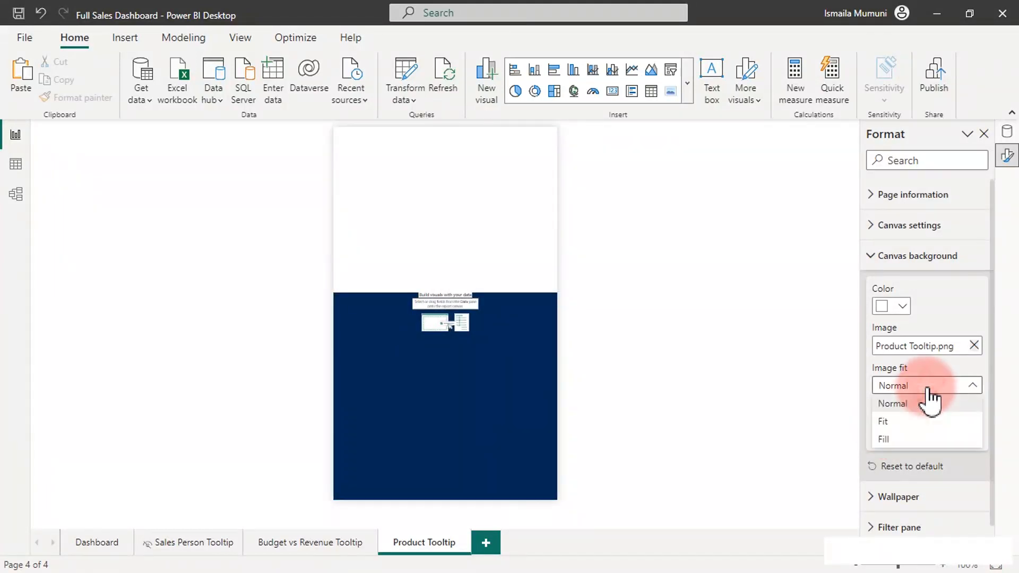
left_click(898, 423)
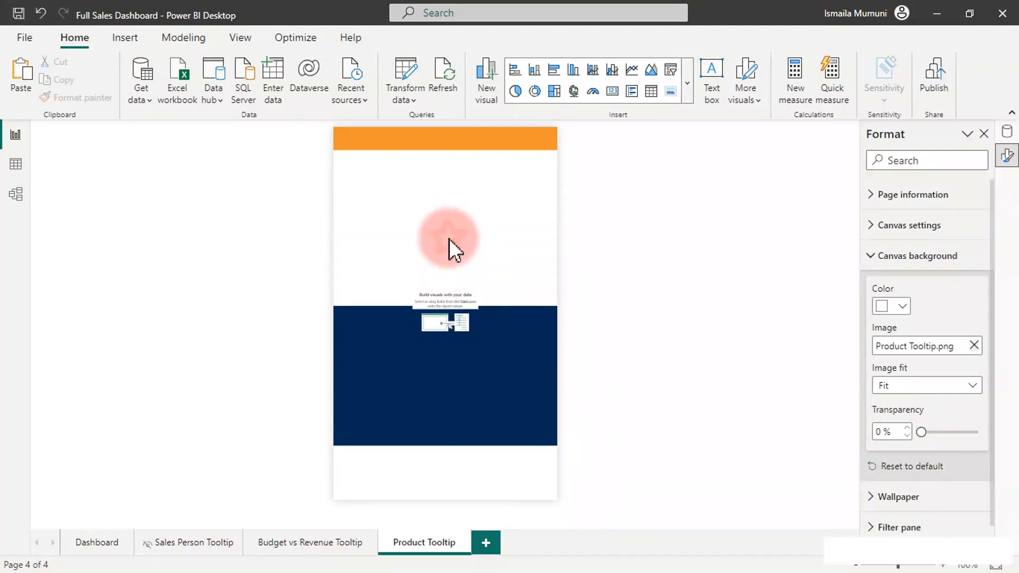
- Insert a Simple Image visual and resize it to the full page width between the orange band and the dark blue rectangle
left_click(673, 90)
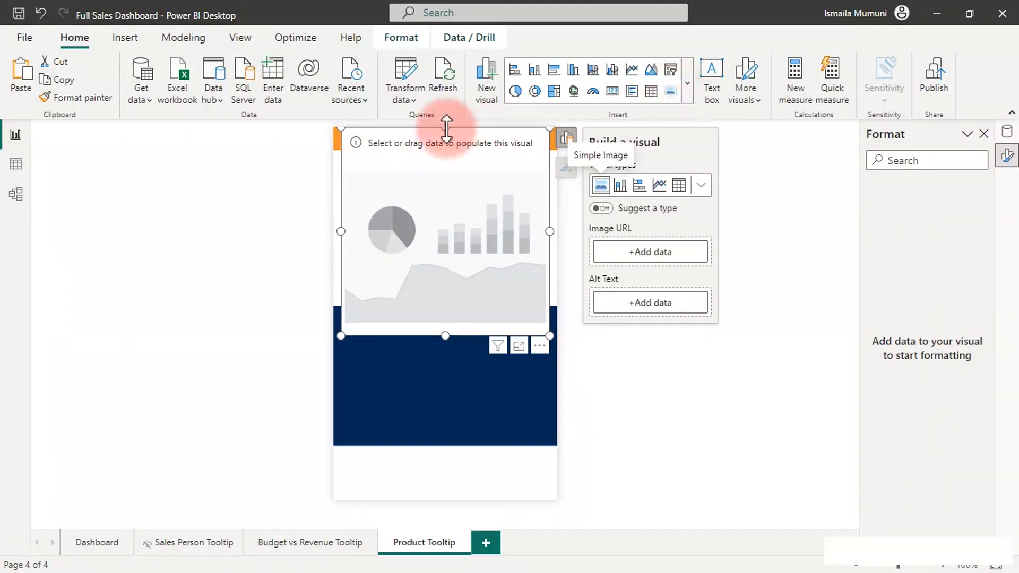
left_click_drag(446, 127, 440, 154)
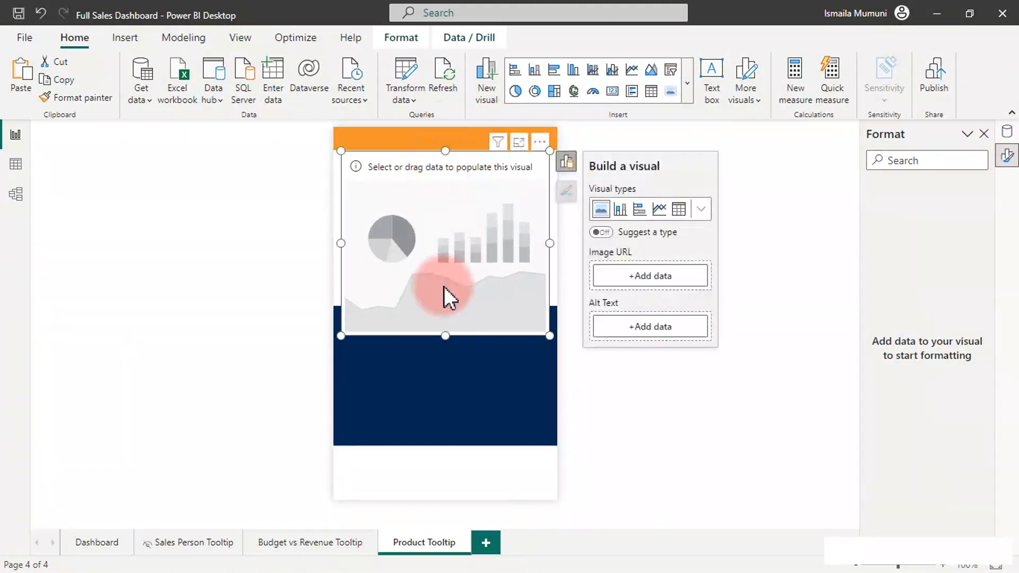
left_click_drag(445, 335, 444, 303)
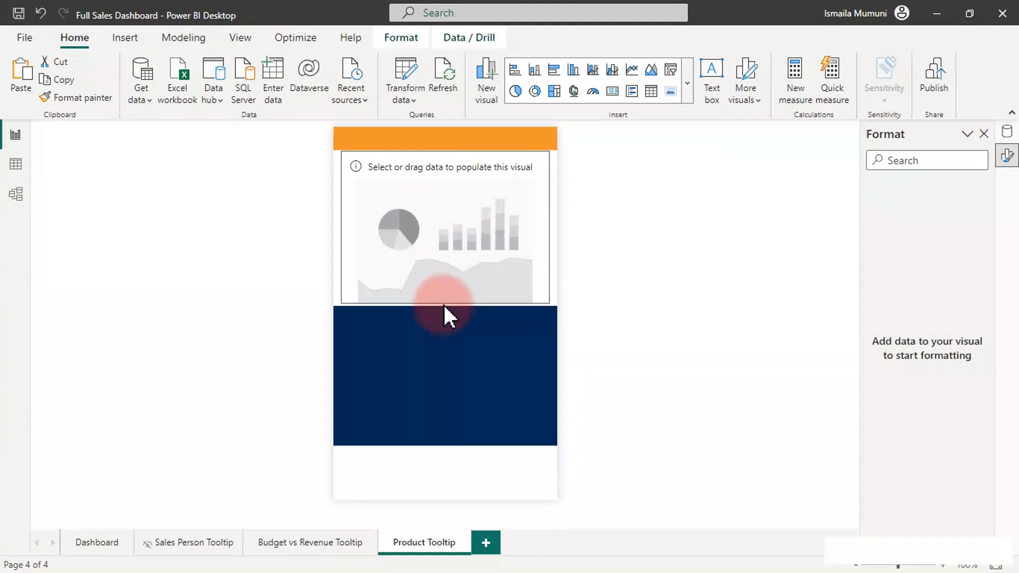
left_click_drag(338, 227, 332, 228)
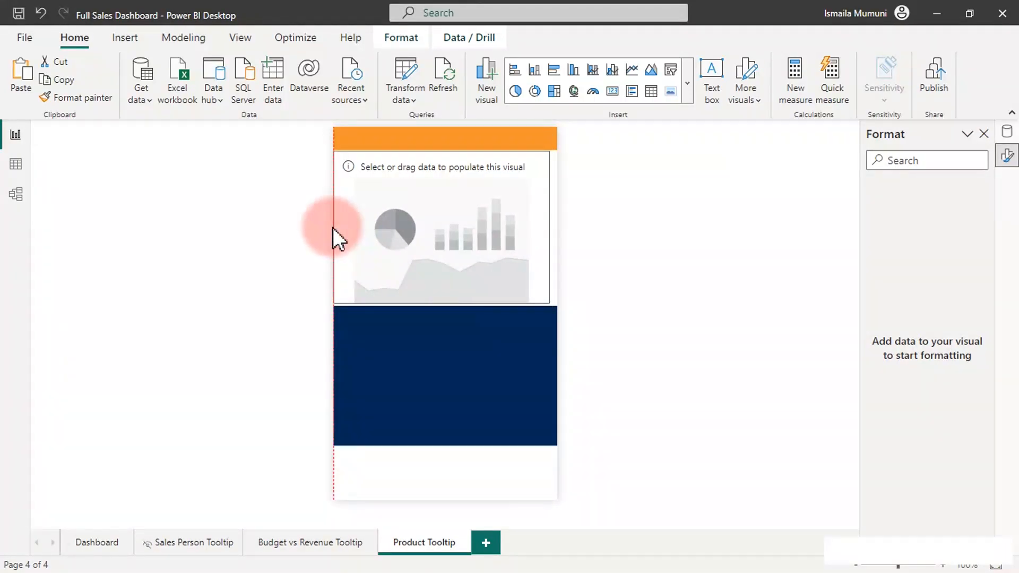
left_click_drag(550, 227, 562, 228)
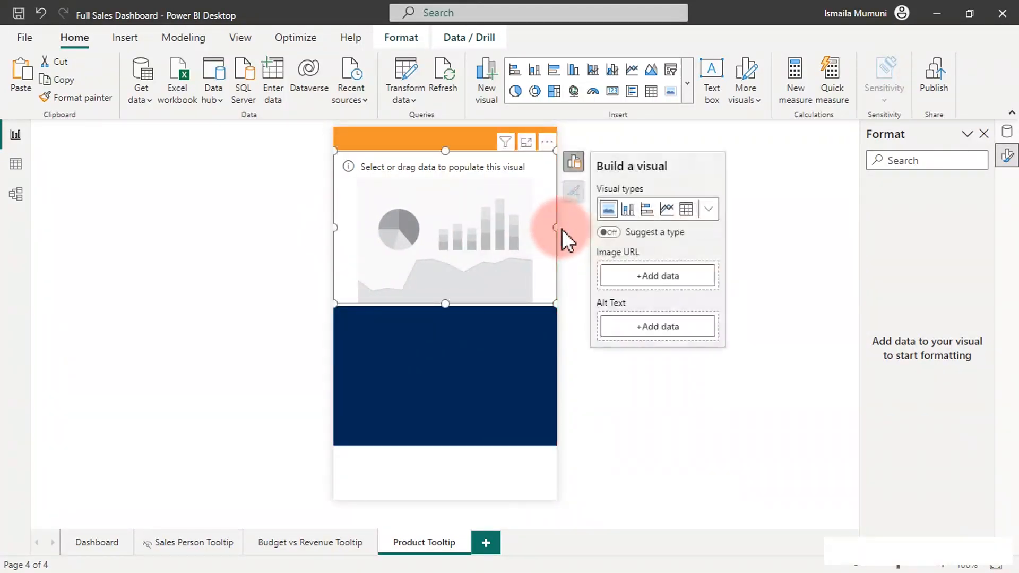
- Assign the URL field from Dim_Product as the Image URL of the Simple Image visual
left_click(1007, 133)
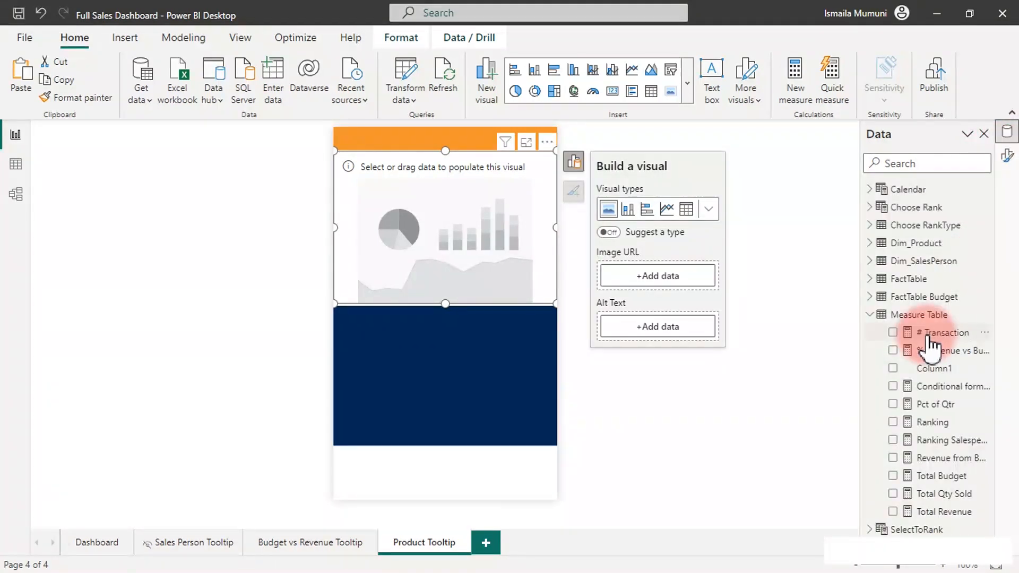
left_click(685, 273)
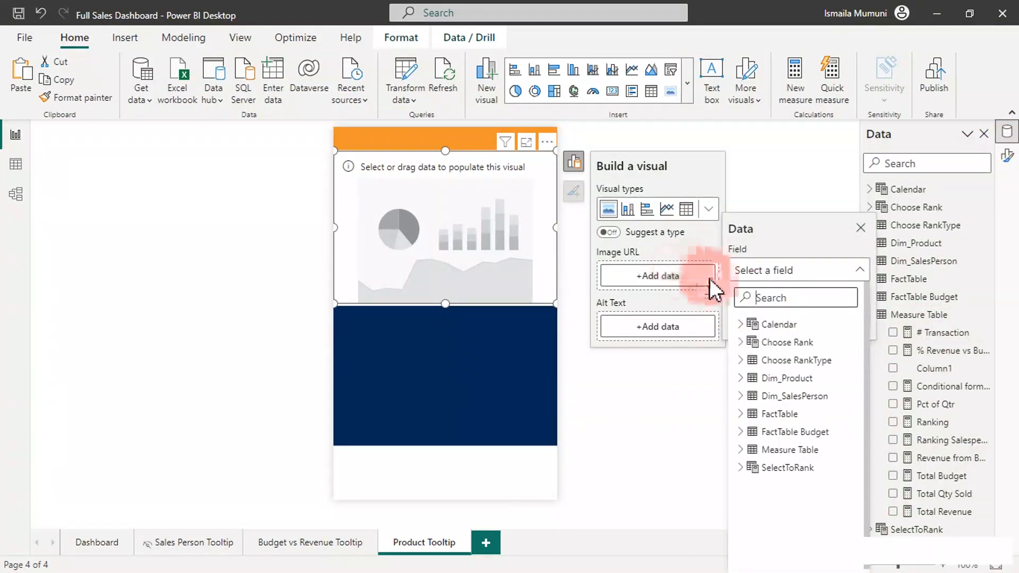
left_click(754, 392)
left_click(745, 379)
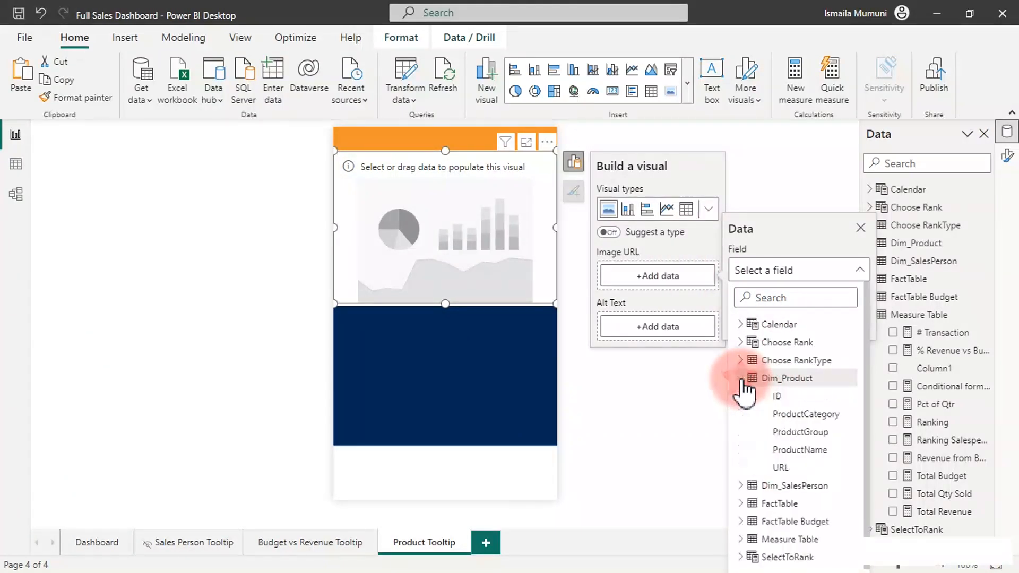
left_click(780, 468)
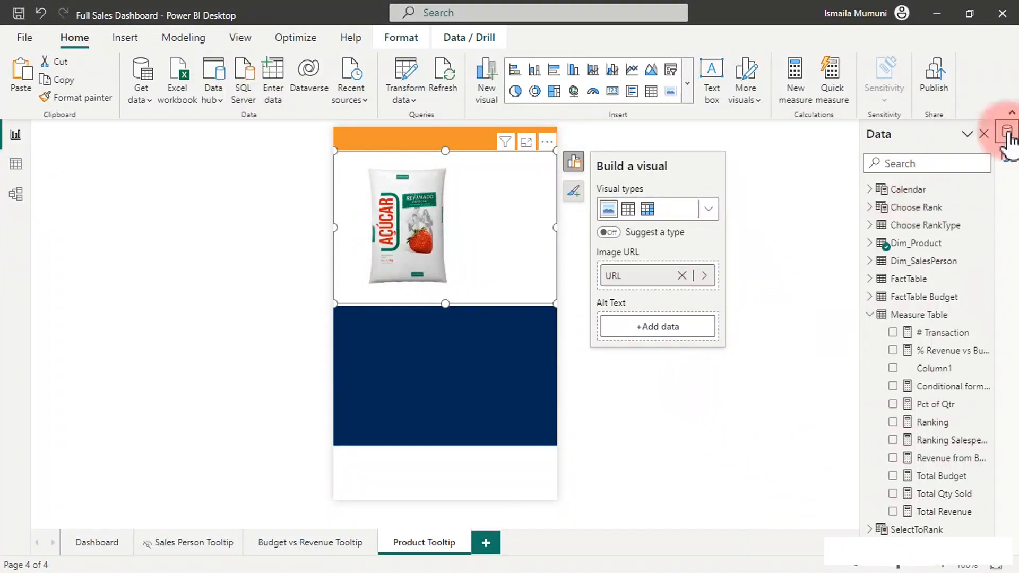
- Try the Fit and None scaling options on the product image, and return the scaling to Normal
left_click(1007, 155)
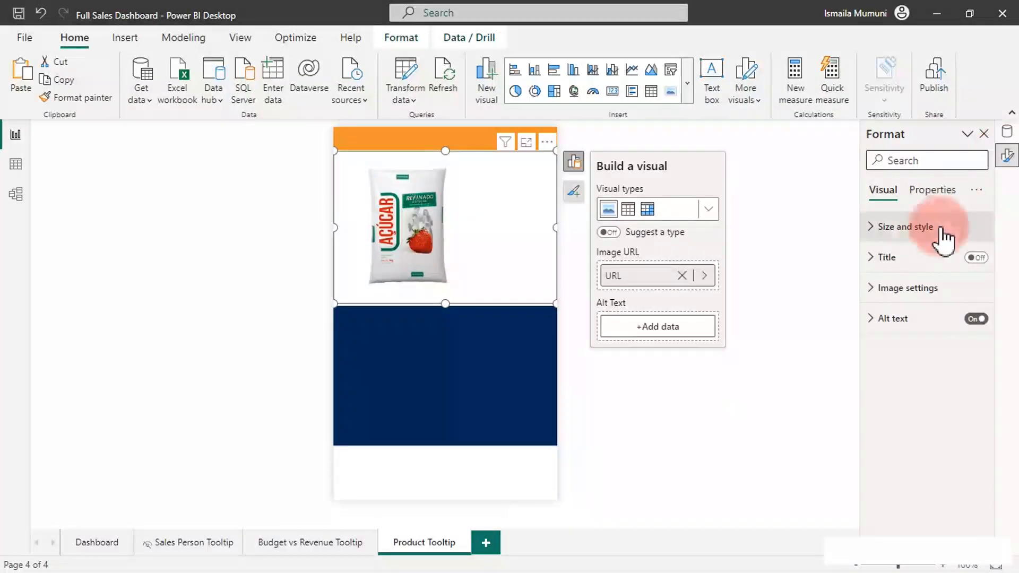
left_click(922, 295)
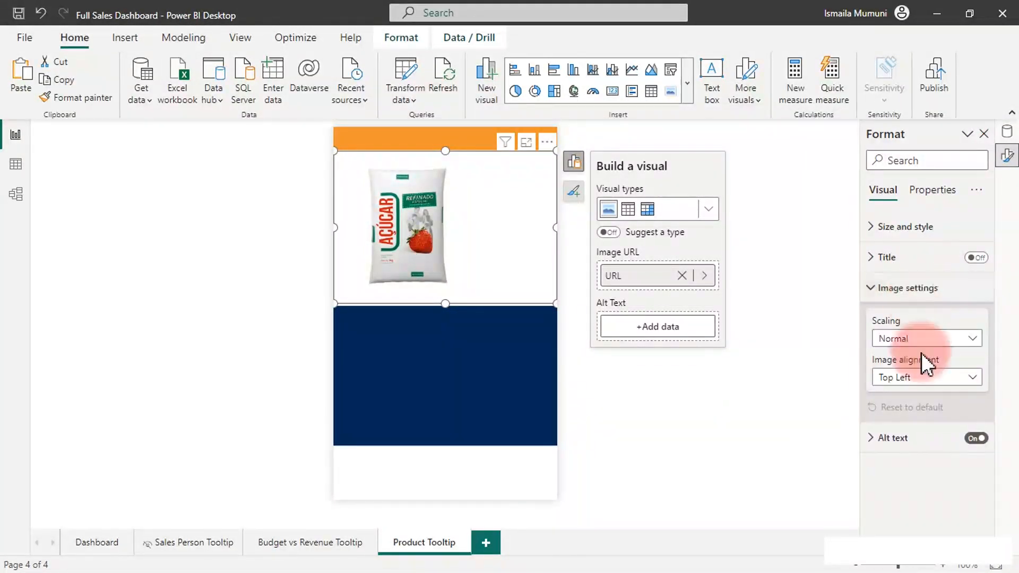
left_click(935, 336)
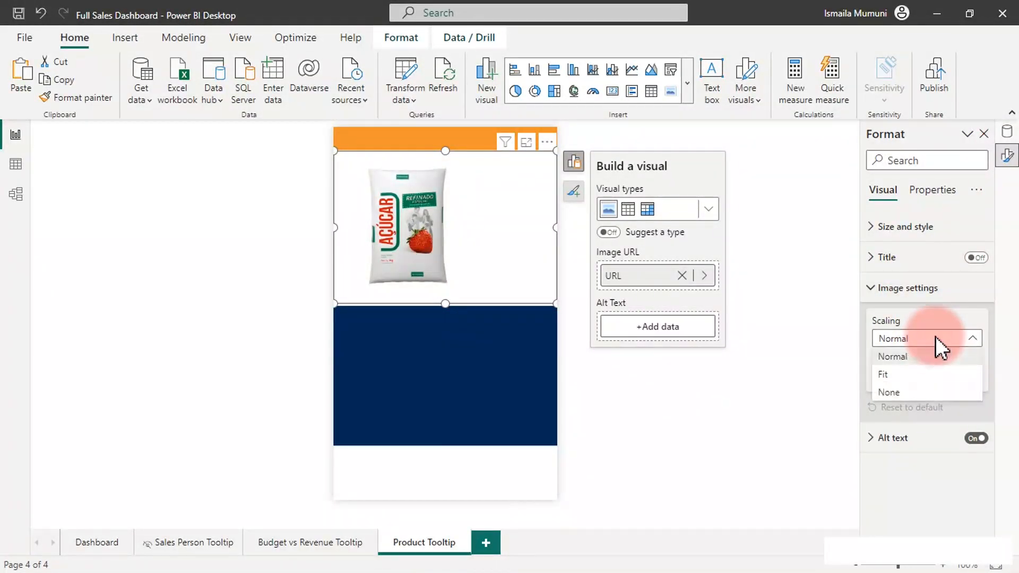
left_click(899, 381)
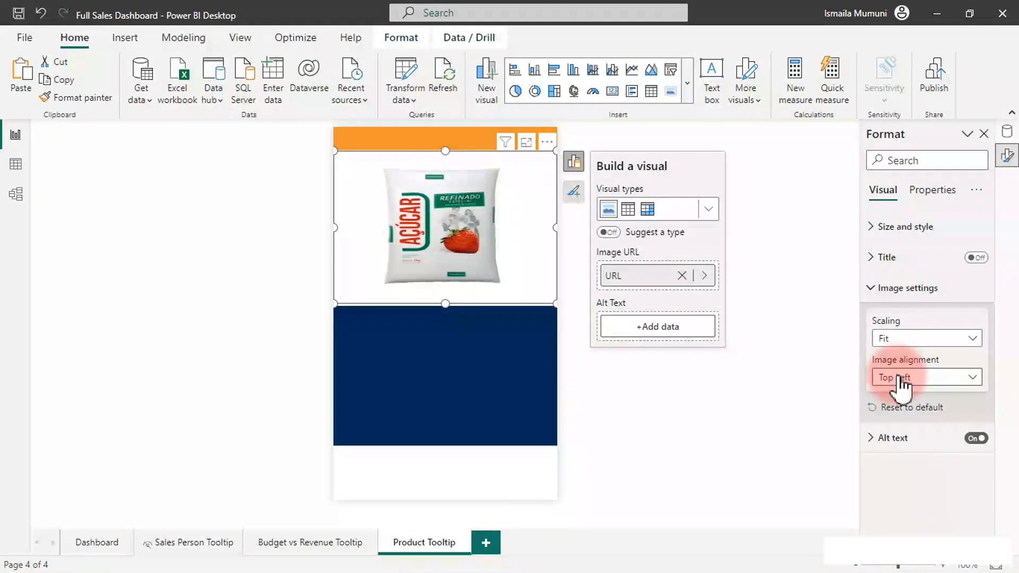
left_click(947, 340)
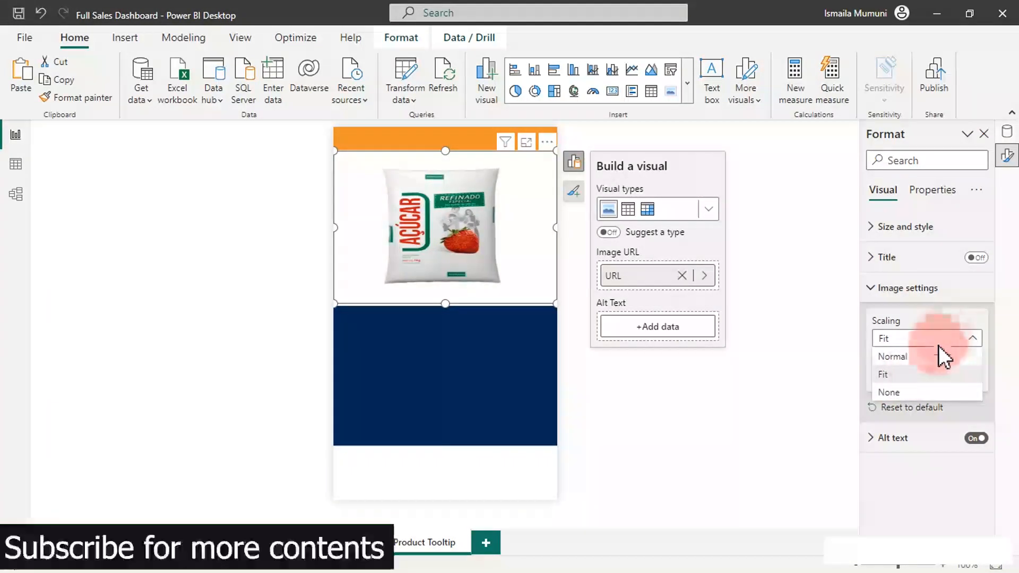
left_click(901, 394)
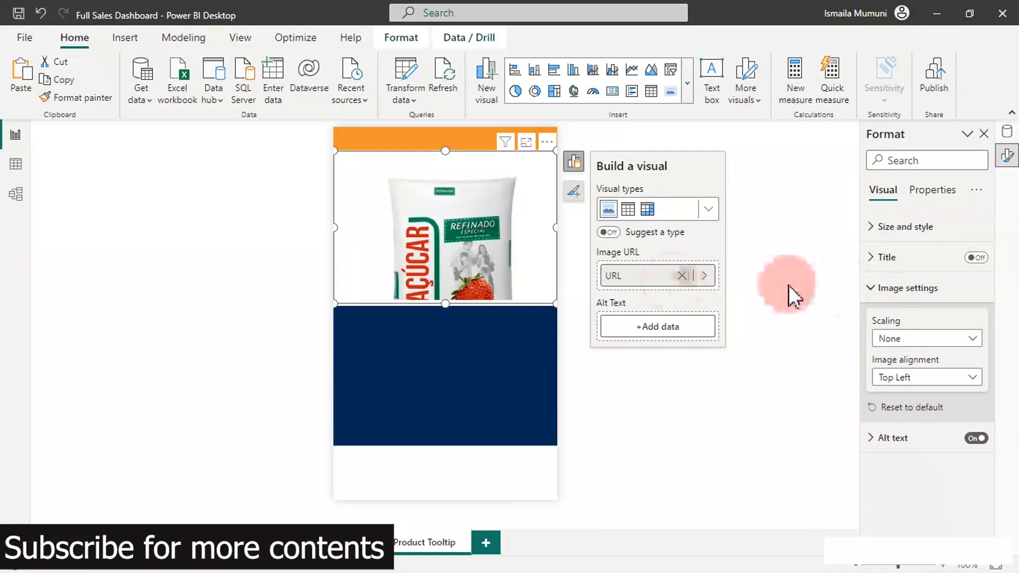
left_click(929, 338)
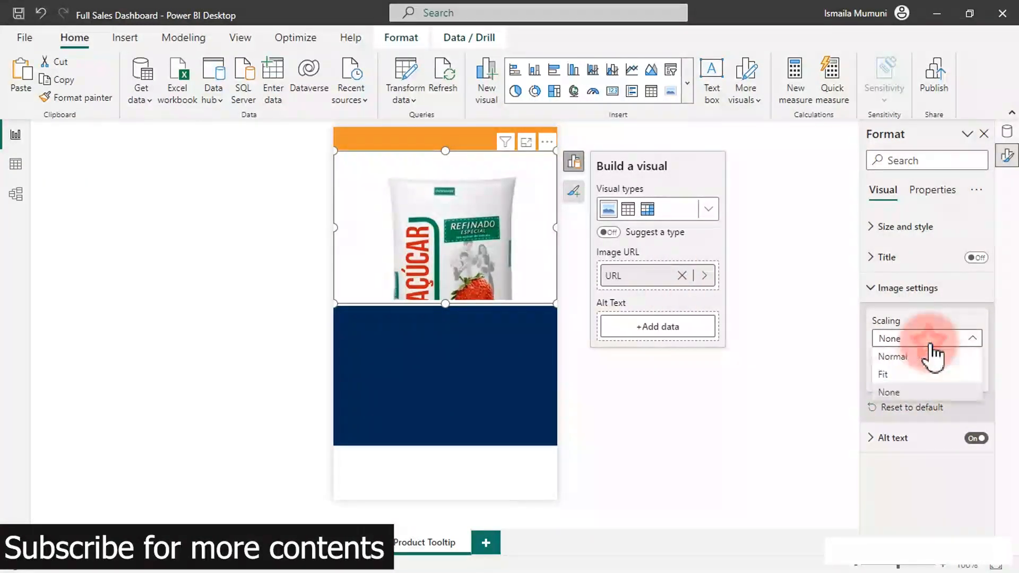
left_click(890, 358)
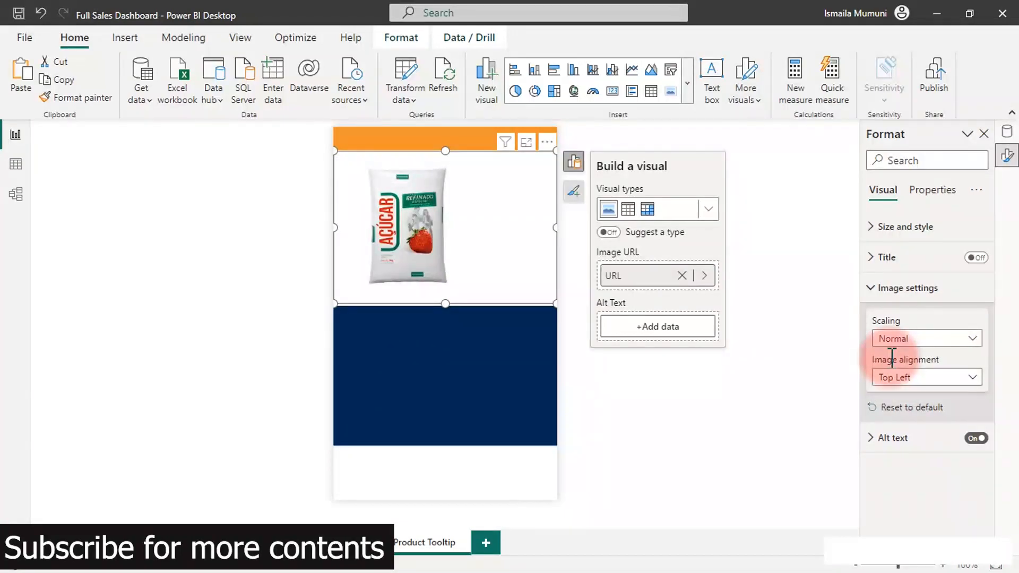
- Set the product image's alignment to Top Center and toggle the visual's background setting
left_click(914, 378)
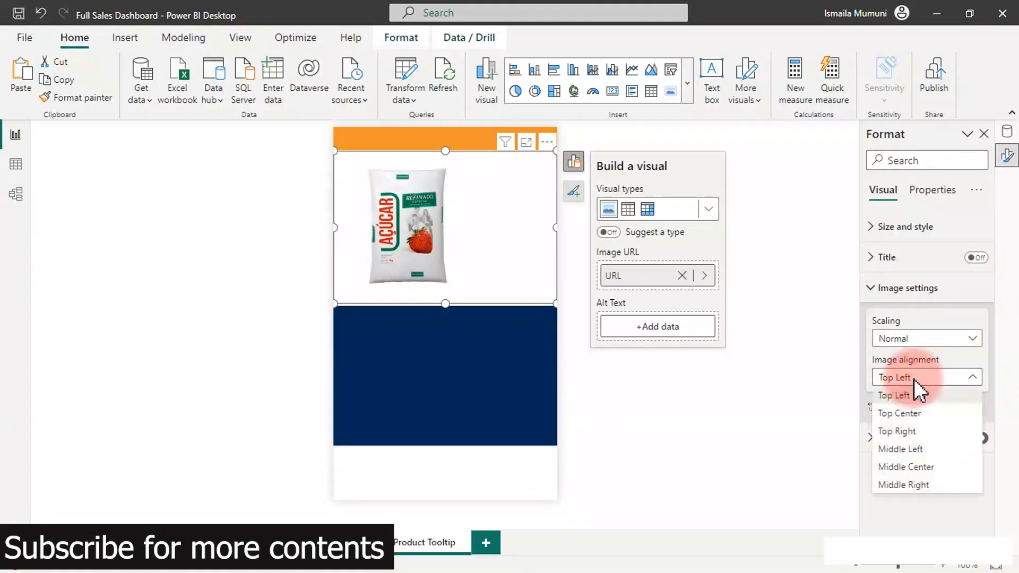
left_click(908, 414)
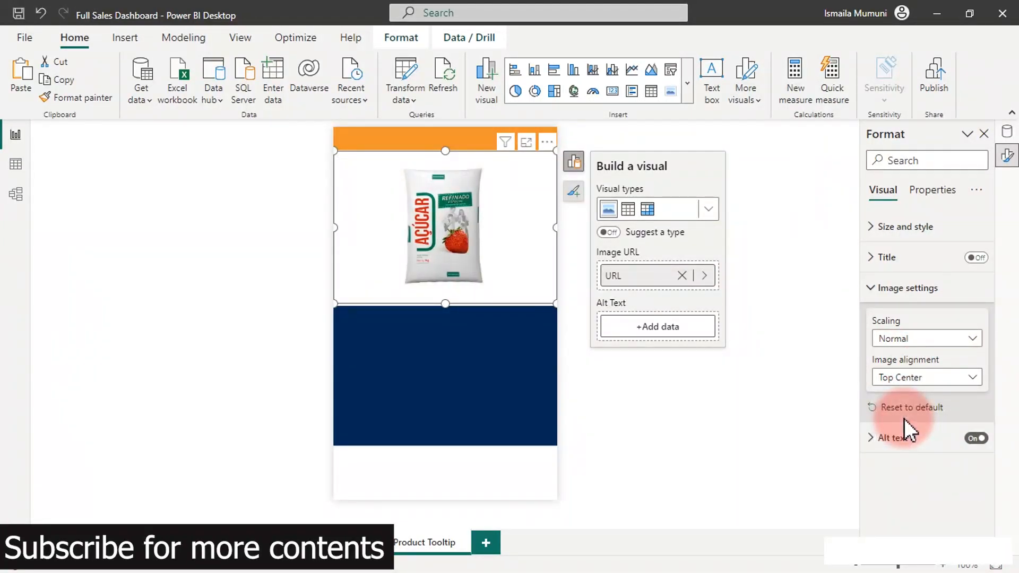
left_click(924, 233)
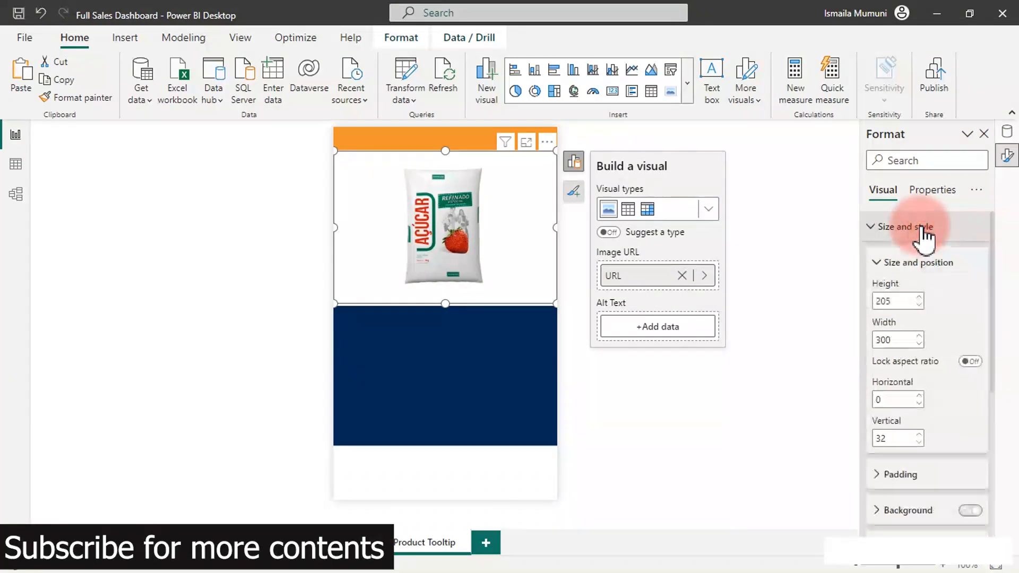
left_click(970, 511)
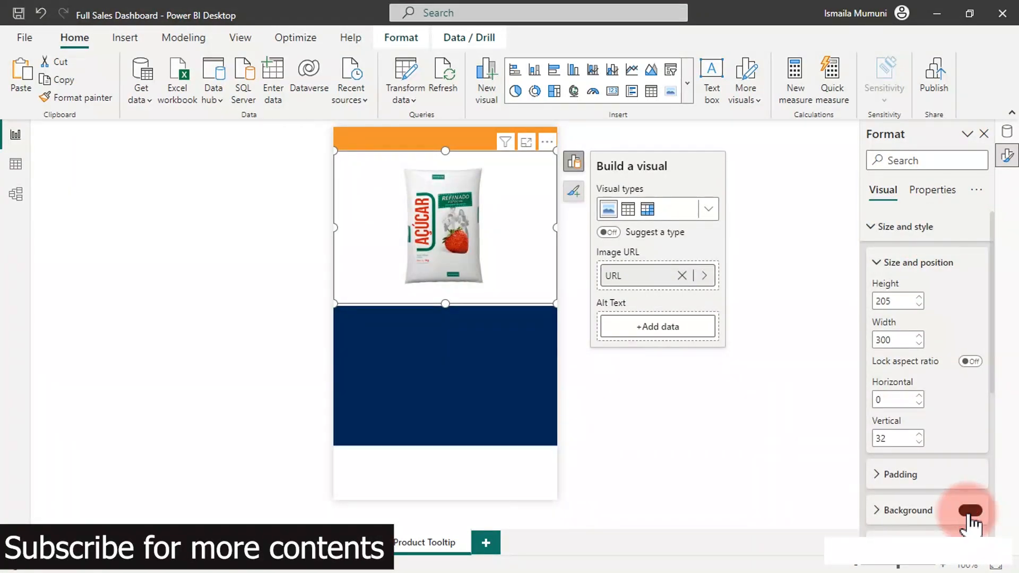
left_click(900, 234)
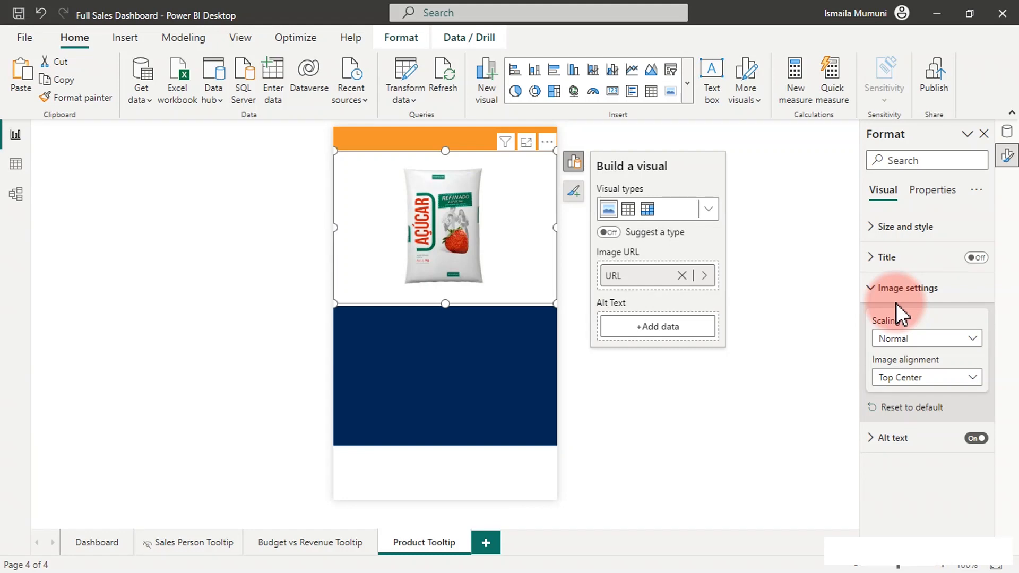
- Insert a Card visual on the tooltip page and add the ProductName field from Dim_Product to it
left_click(410, 137)
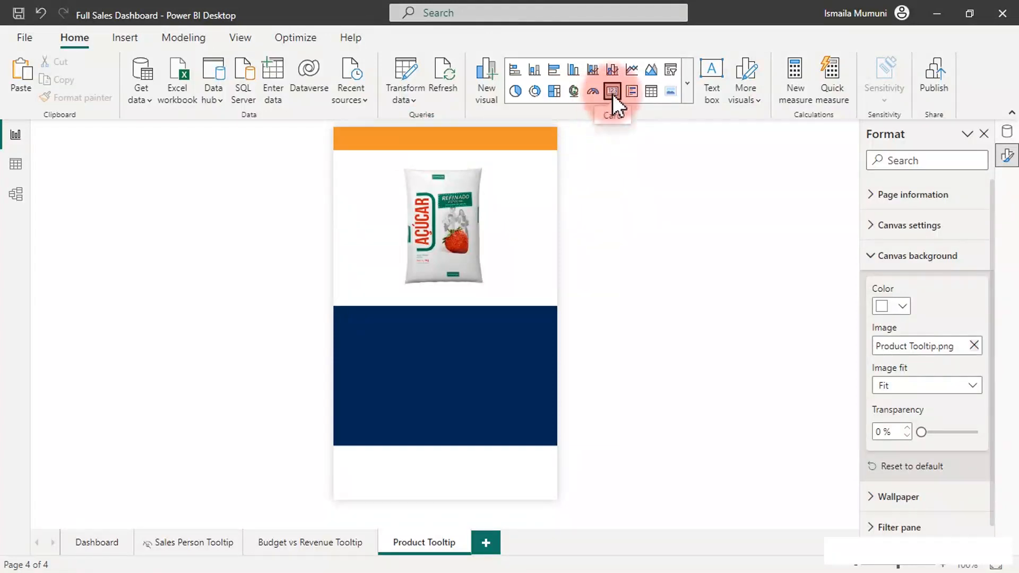
left_click(612, 91)
left_click(1007, 153)
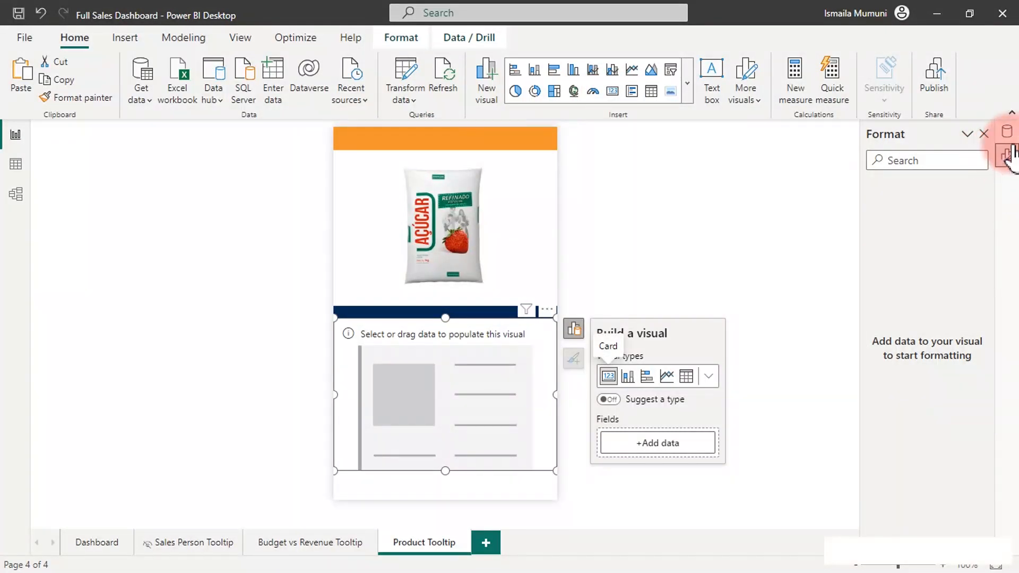
left_click(658, 441)
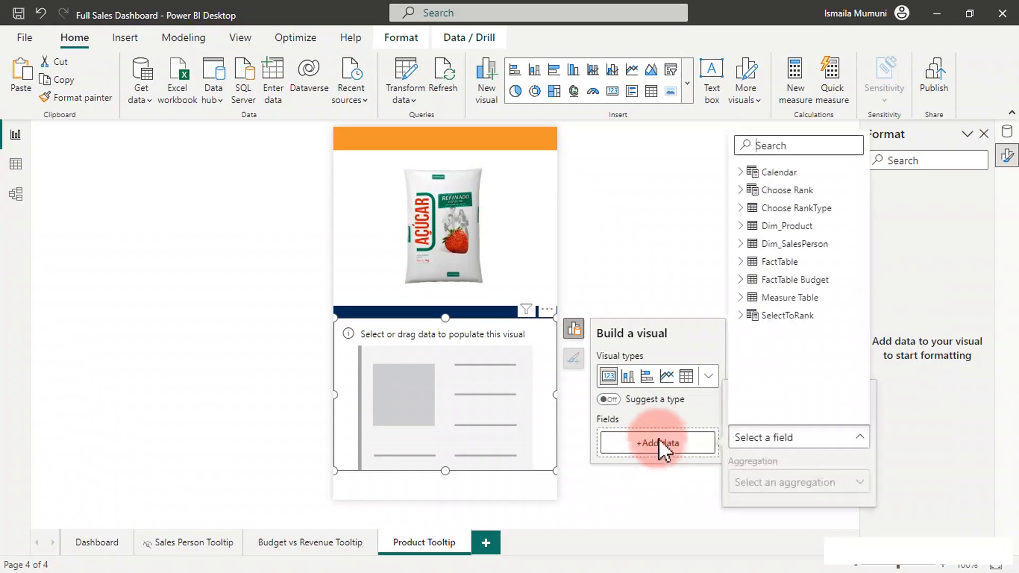
left_click(742, 227)
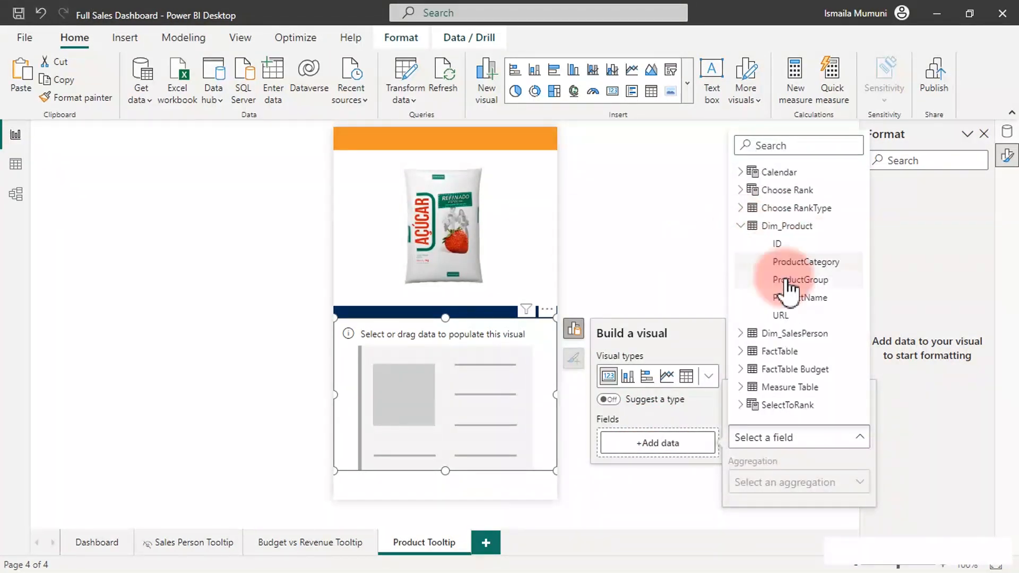
left_click(773, 299)
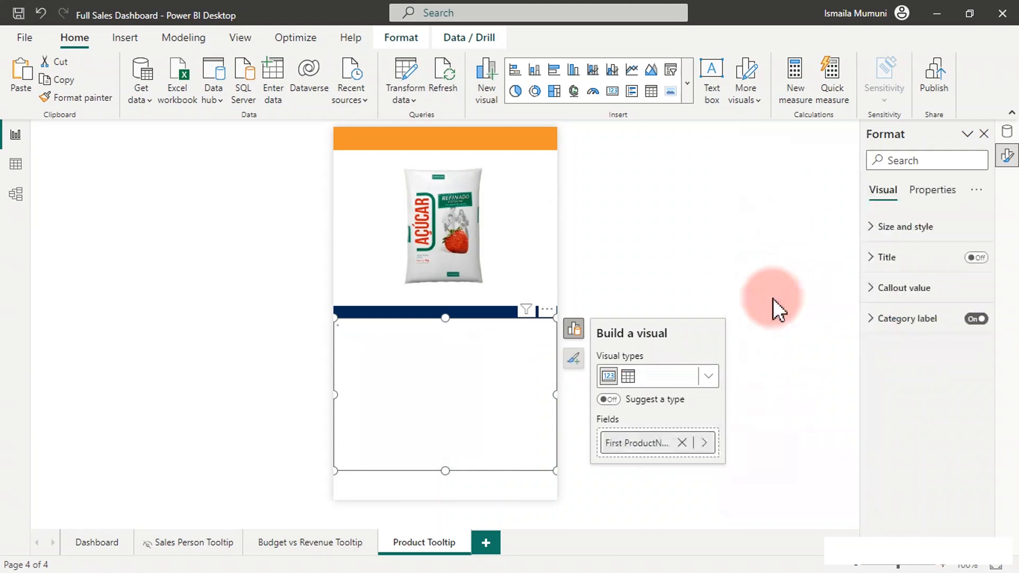
left_click(512, 435)
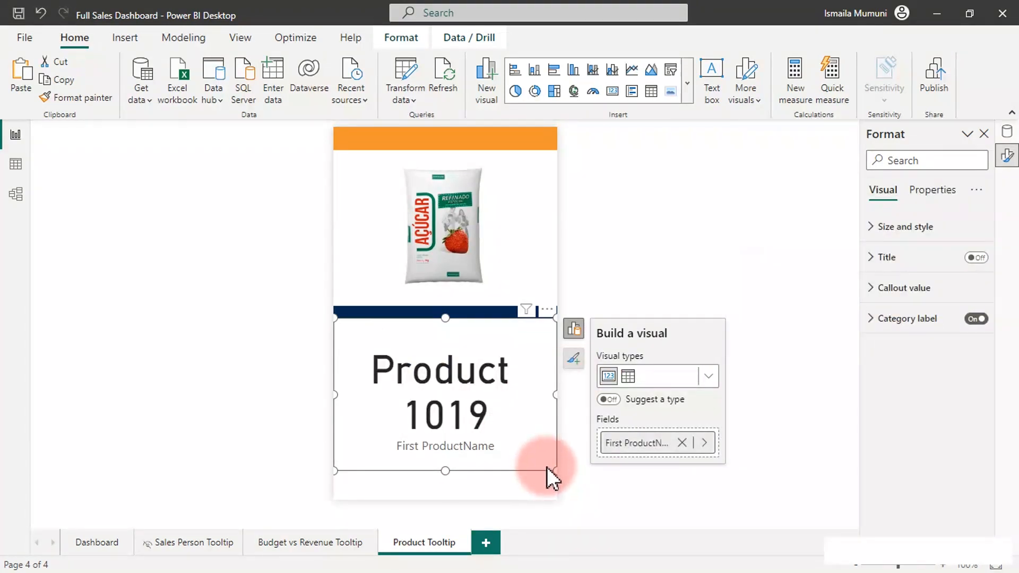
- Set the callout value font size of the product name card to 20
left_click(925, 300)
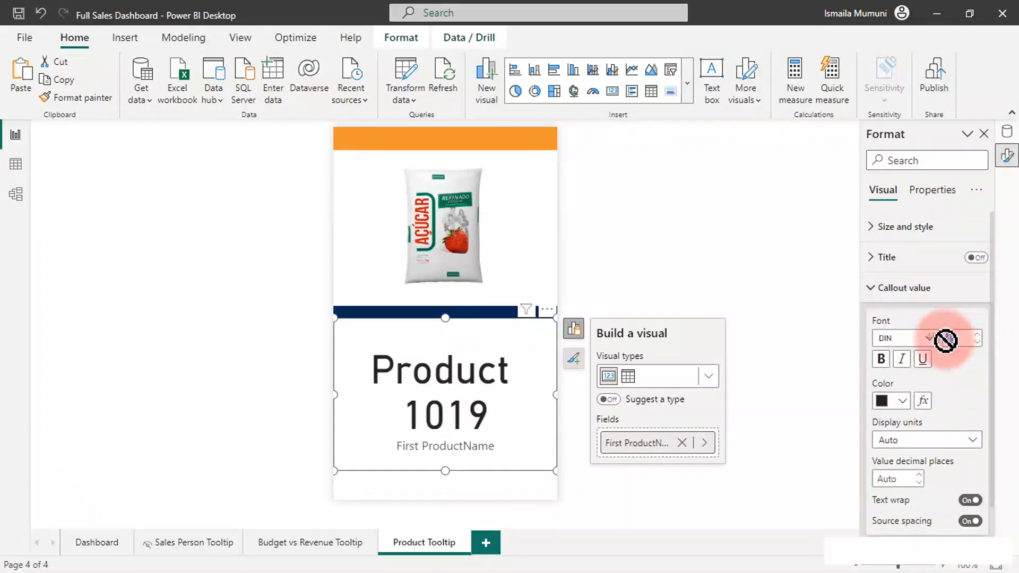
type("20")
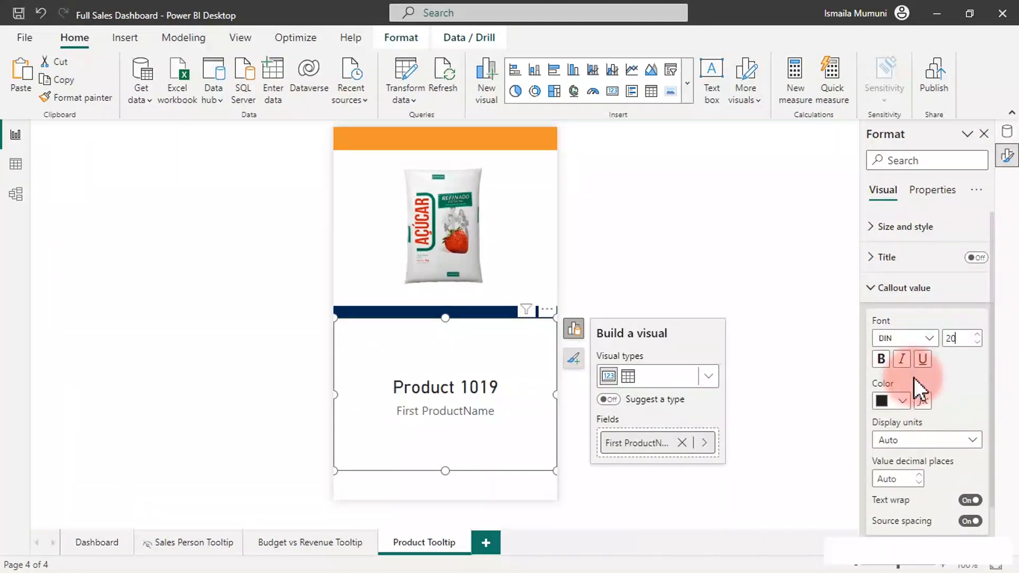
left_click(946, 292)
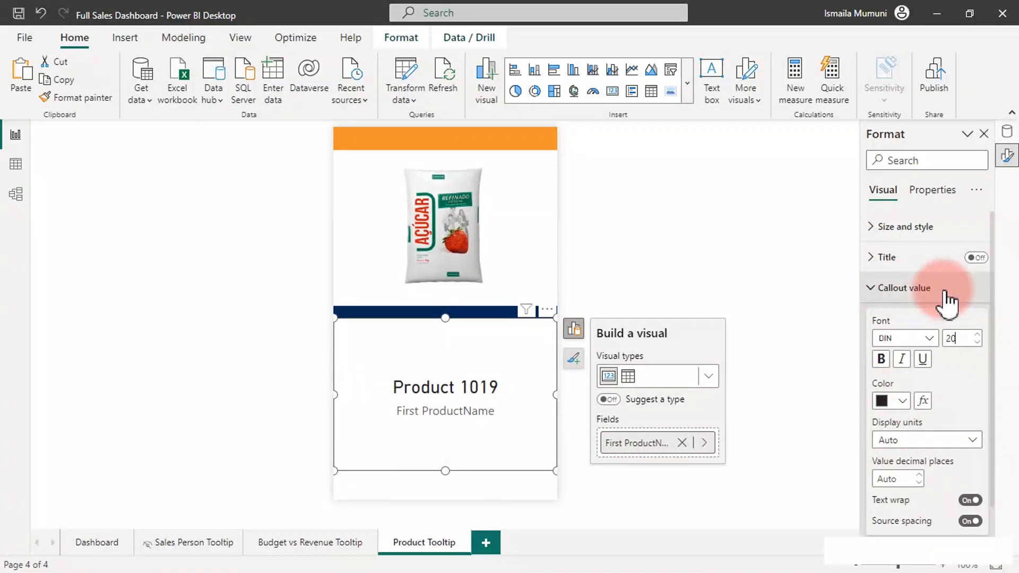
- Turn off the product name card's category label and shrink the card to a height of about 49
left_click(975, 319)
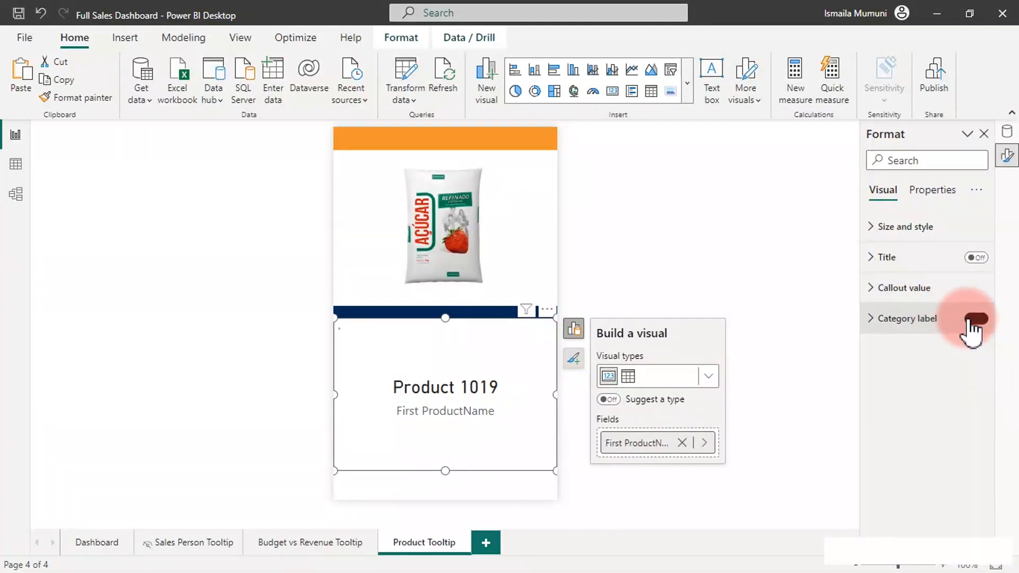
left_click(976, 319)
left_click_drag(445, 471, 447, 353)
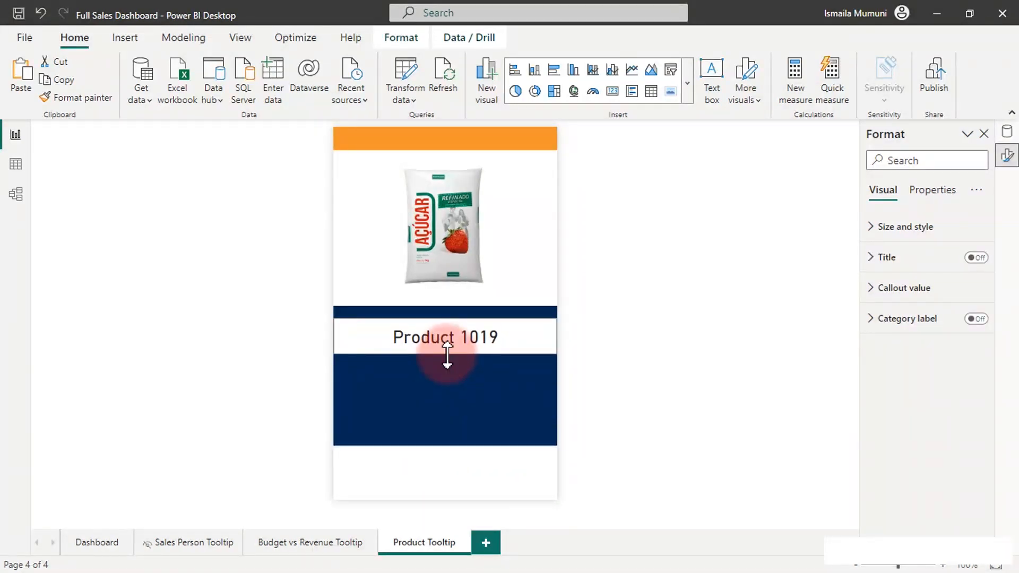
- Set the product name card's callout value color to white and turn off the card's background
left_click(901, 289)
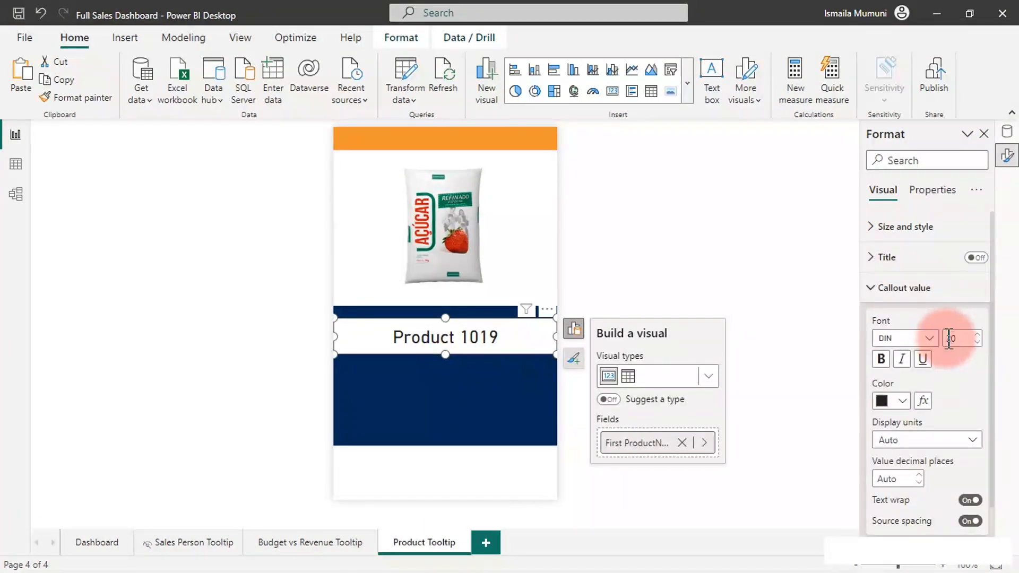
left_click(903, 401)
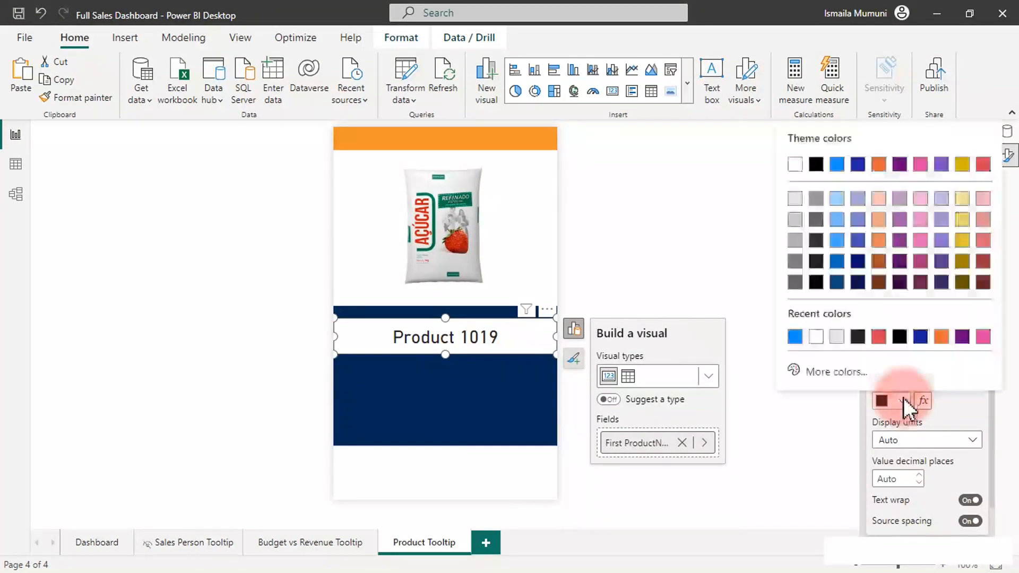
left_click(817, 338)
left_click(894, 320)
left_click(897, 297)
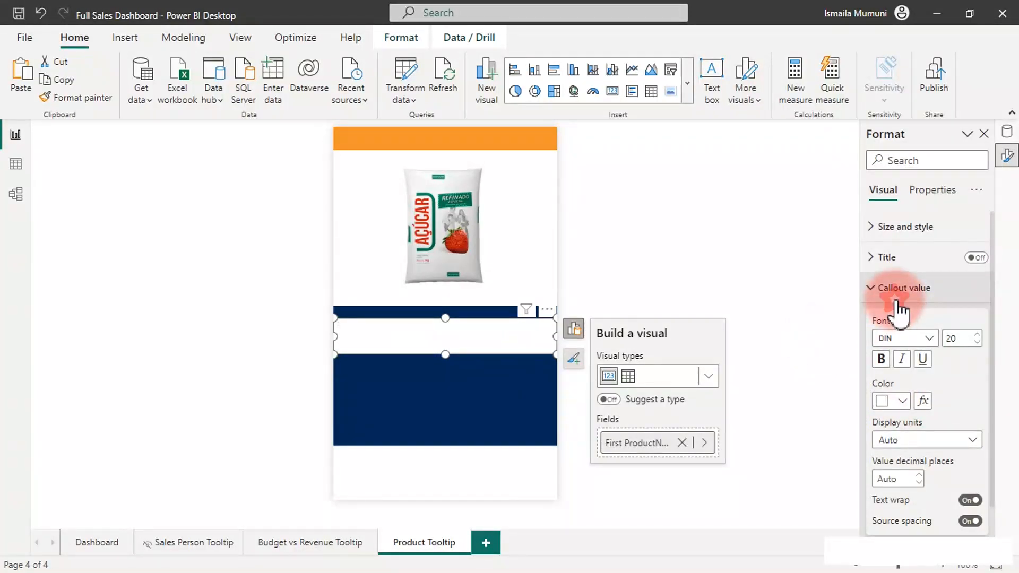
left_click(897, 236)
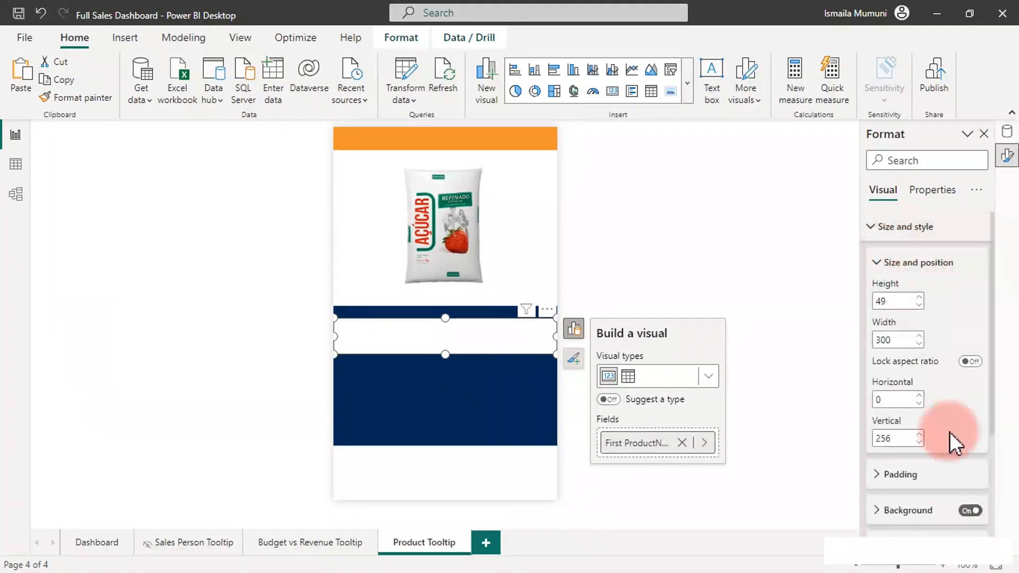
left_click(970, 511)
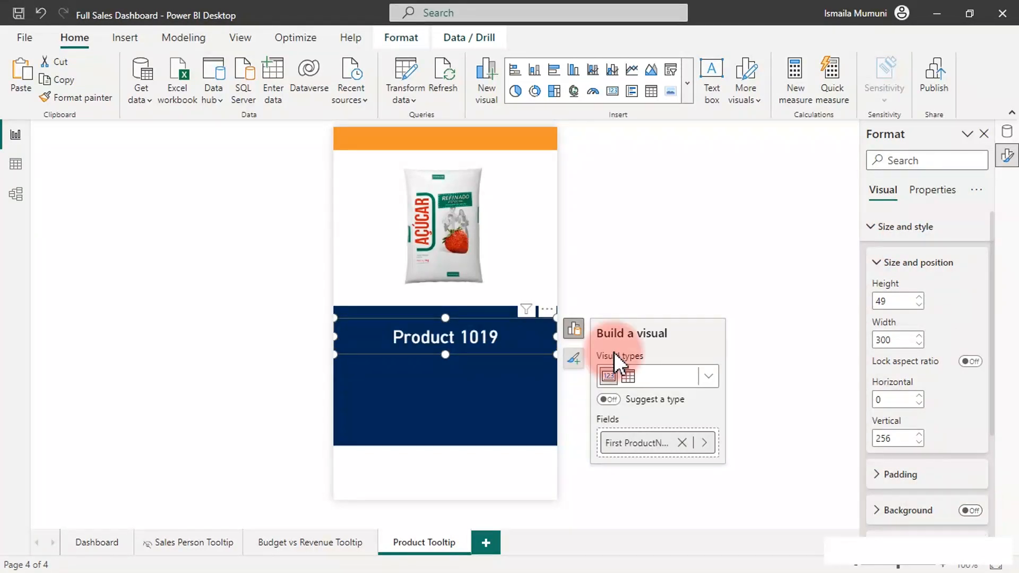
- Move the product name card onto the orange banner and reduce its height to match the banner
left_click(519, 143)
left_click_drag(519, 142, 516, 110)
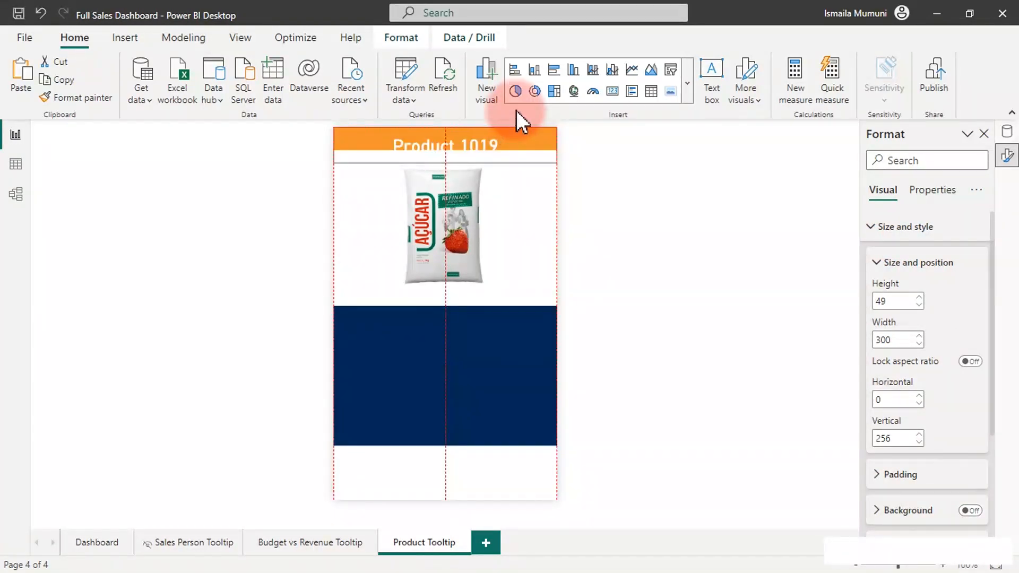
left_click_drag(444, 163, 444, 154)
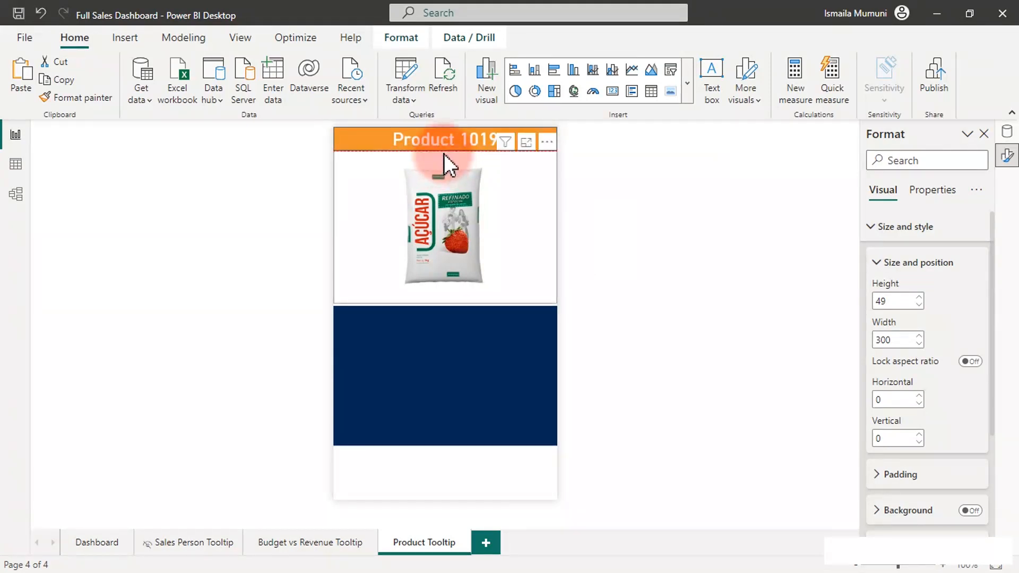
left_click(605, 318)
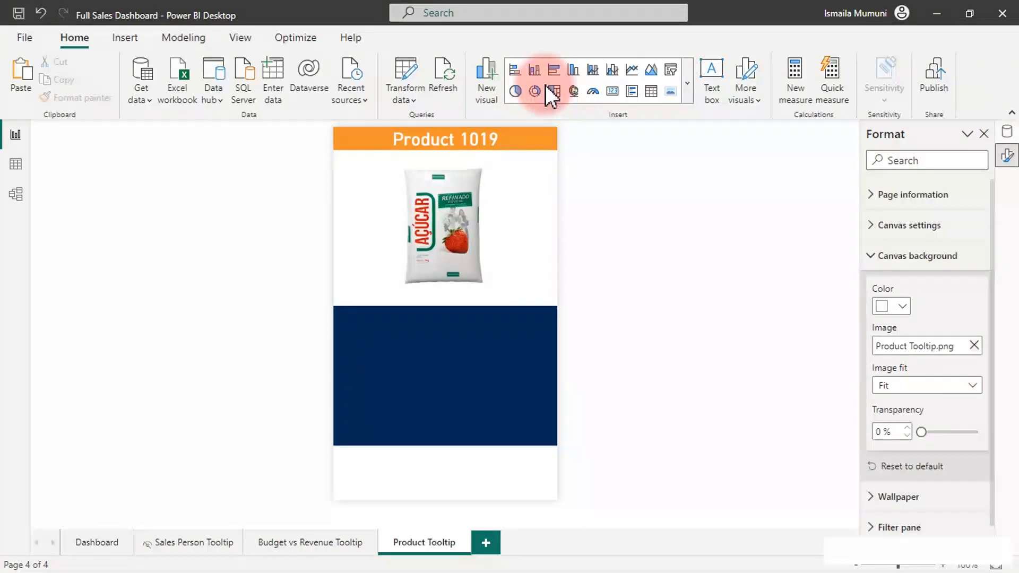
- Insert another Card visual on the tooltip page and add the Total Revenue measure from Measure Table to it
left_click(612, 91)
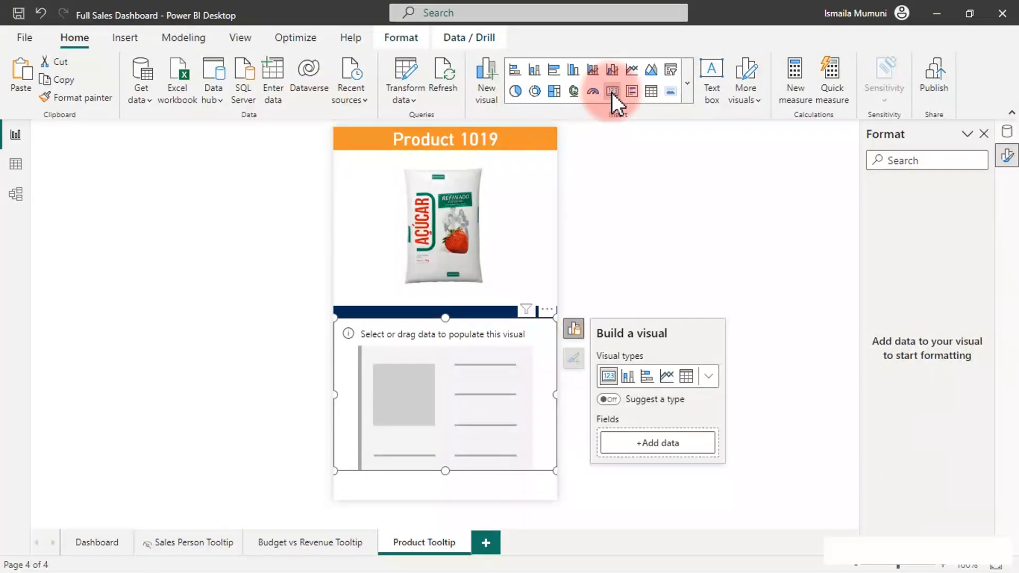
left_click(511, 331)
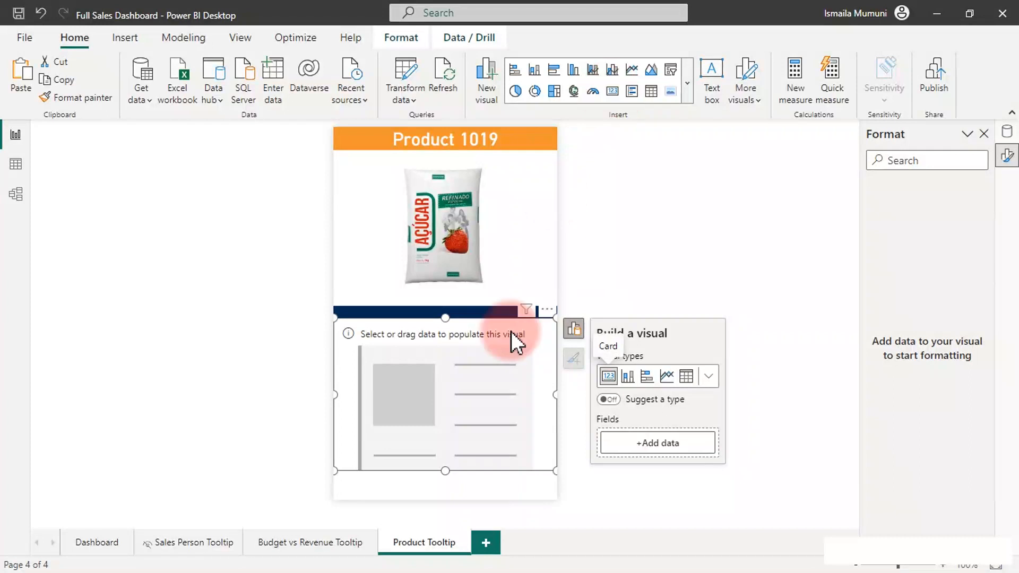
left_click(664, 440)
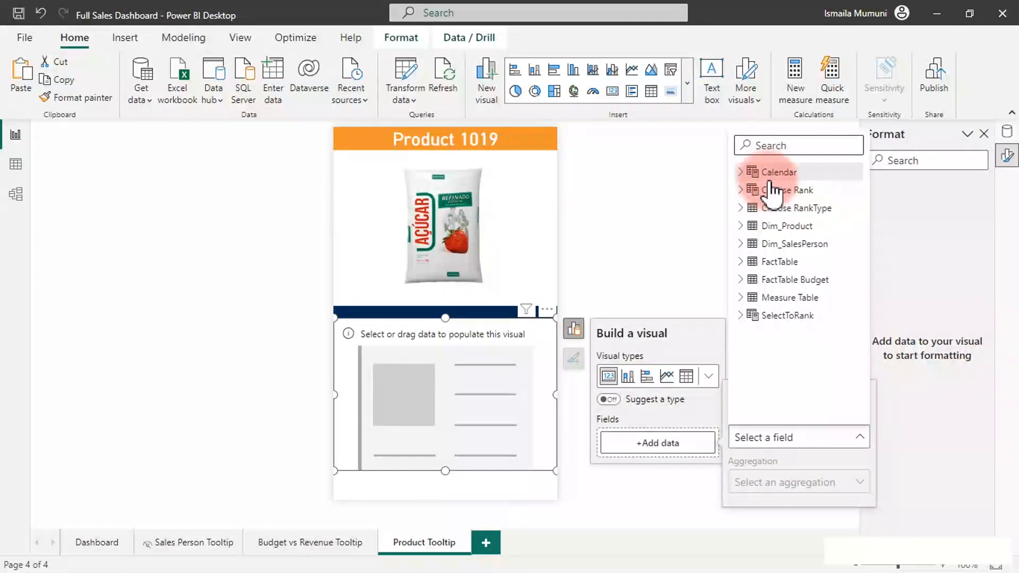
left_click(740, 298)
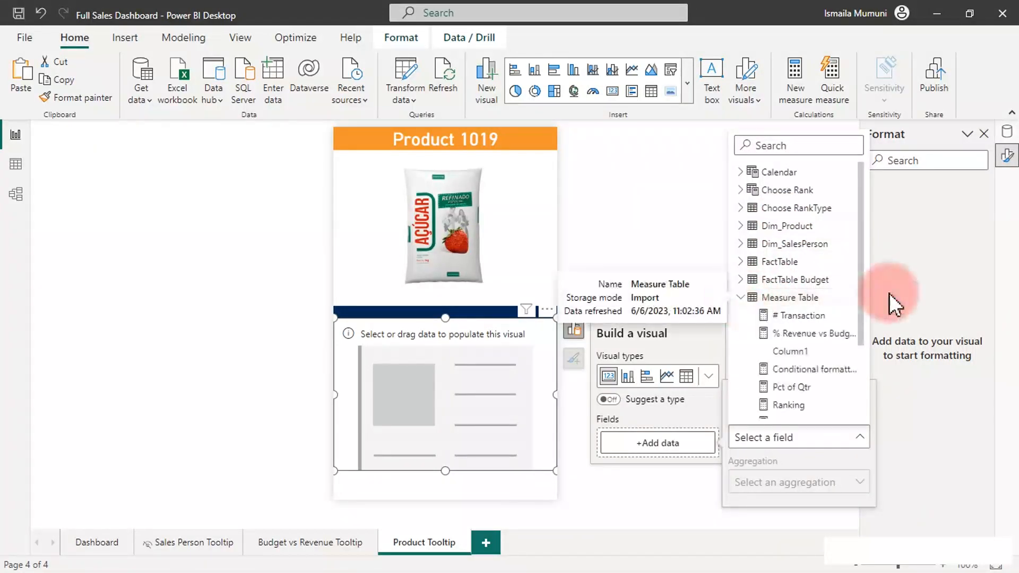
left_click_drag(859, 260, 861, 333)
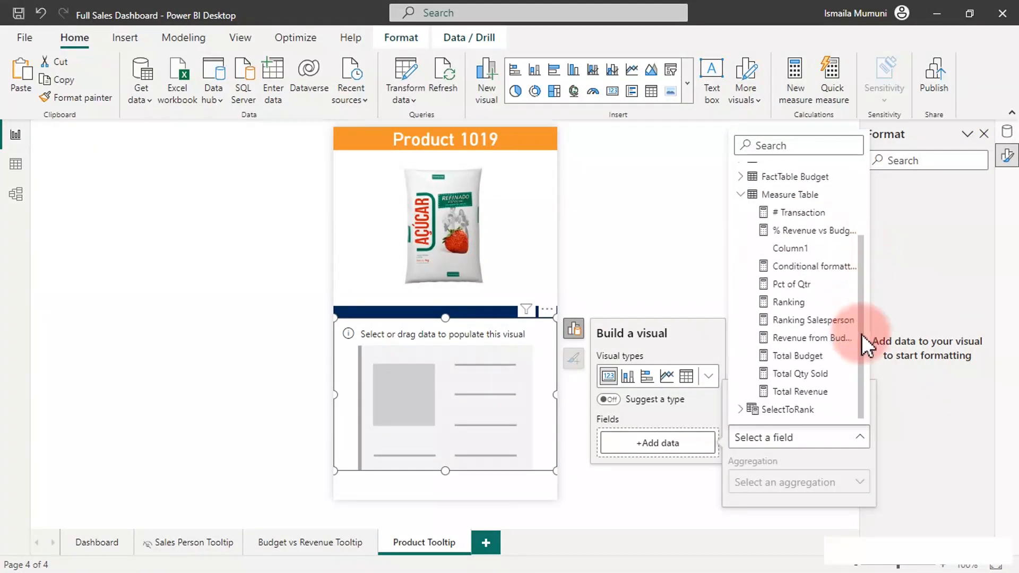
left_click(780, 392)
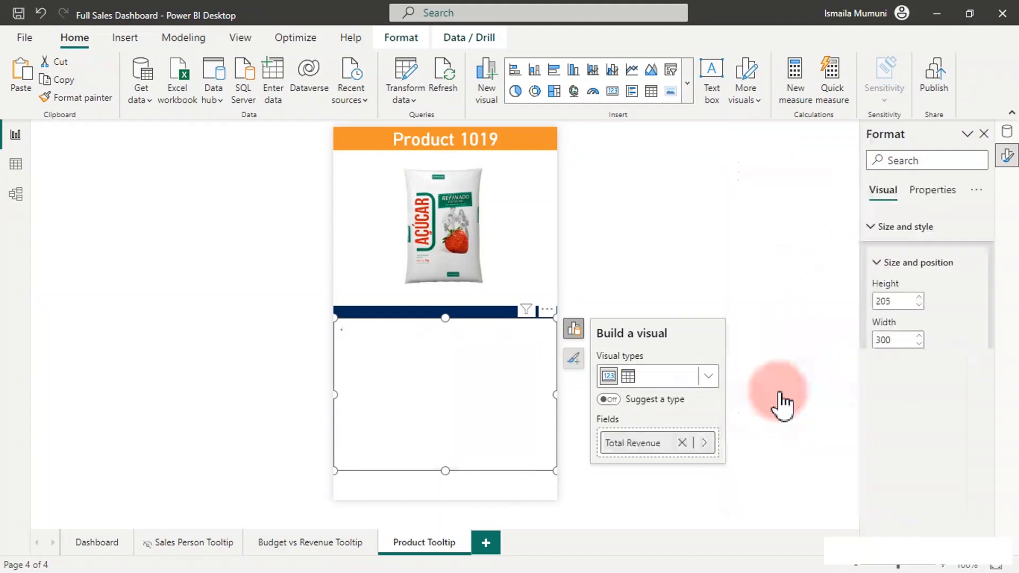
- Resize the Total Revenue card to fill the white strip below the navy block, about 72 high at vertical position 428
left_click(447, 326)
left_click_drag(444, 320, 439, 448)
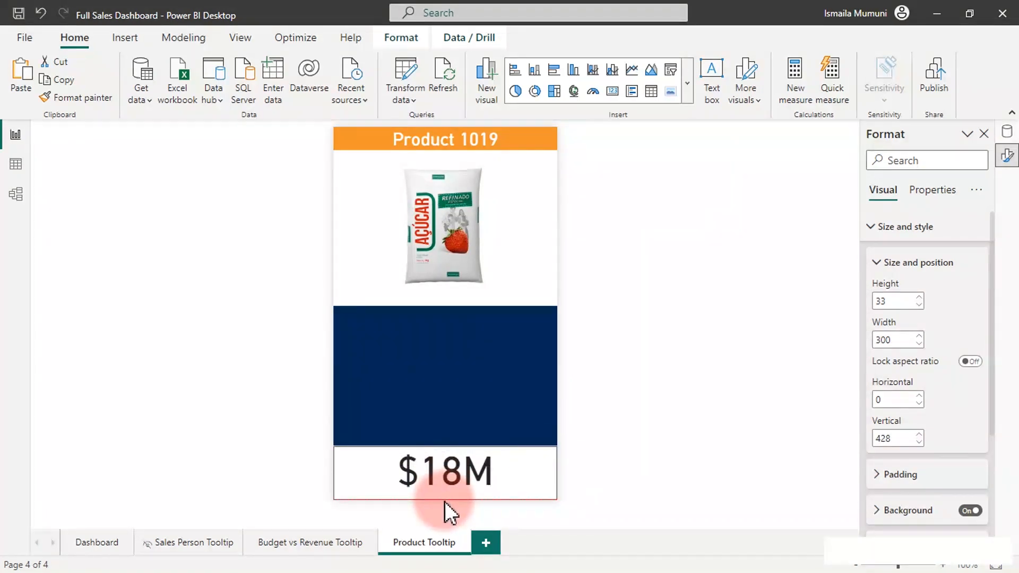
left_click(444, 501)
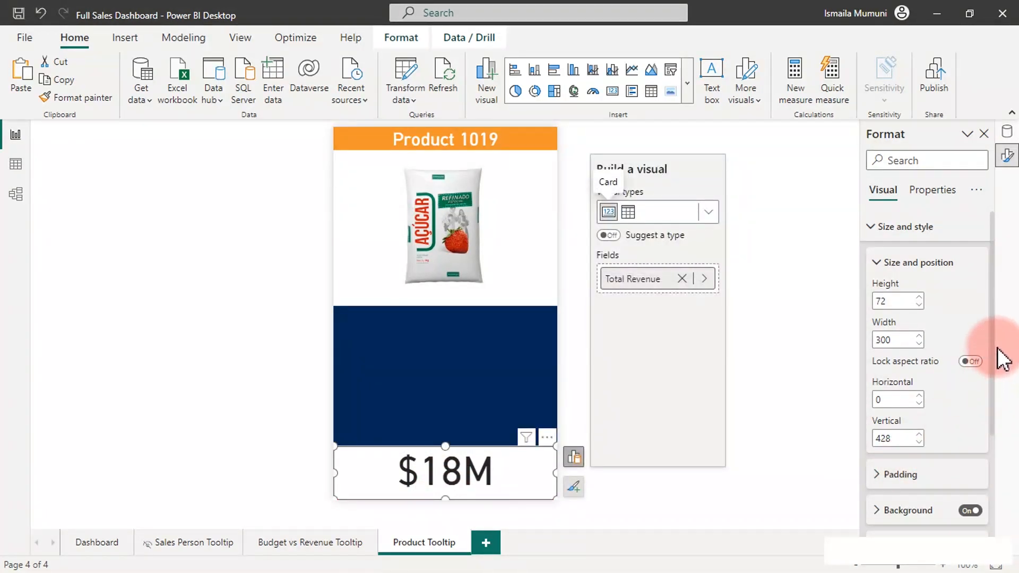
- Set the display units of the Total Revenue card's callout value to None
left_click_drag(991, 349, 993, 407)
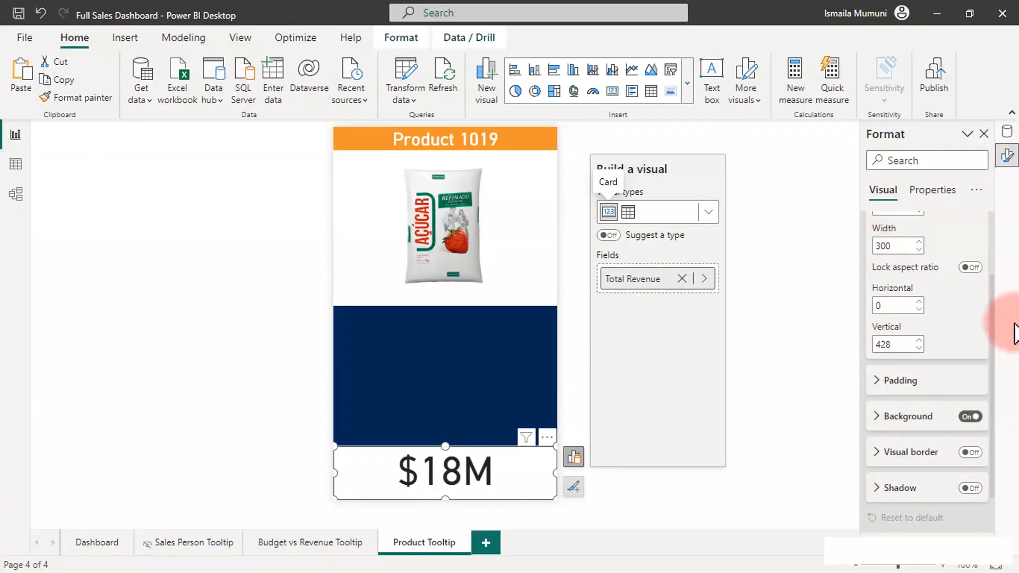
left_click_drag(993, 342, 987, 251)
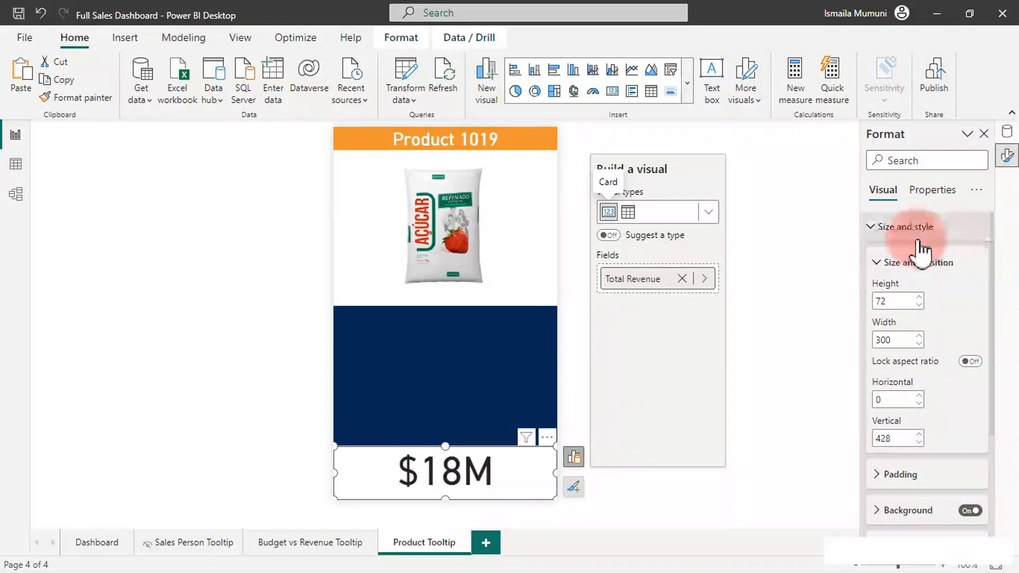
left_click(909, 227)
left_click(902, 287)
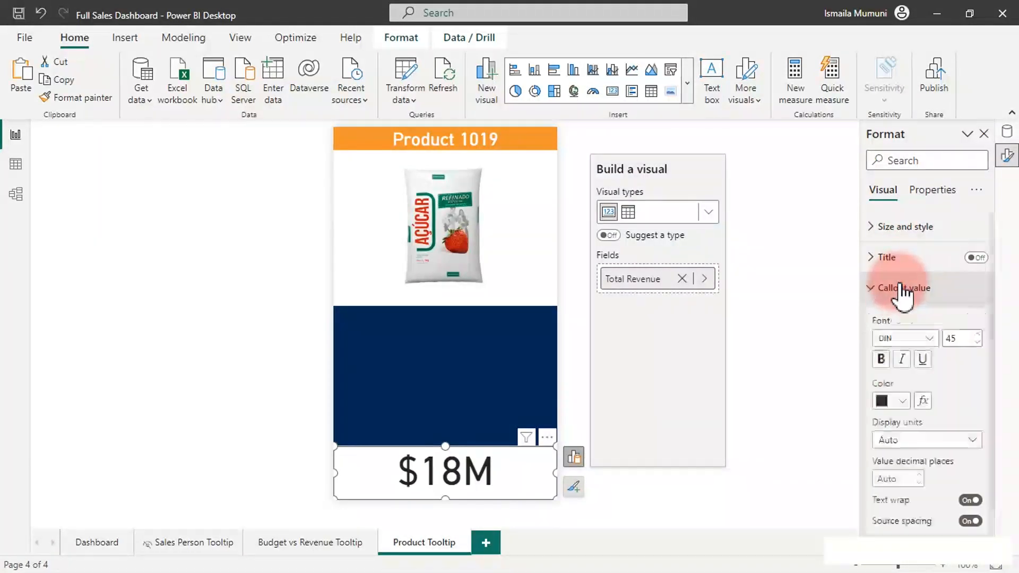
left_click(932, 441)
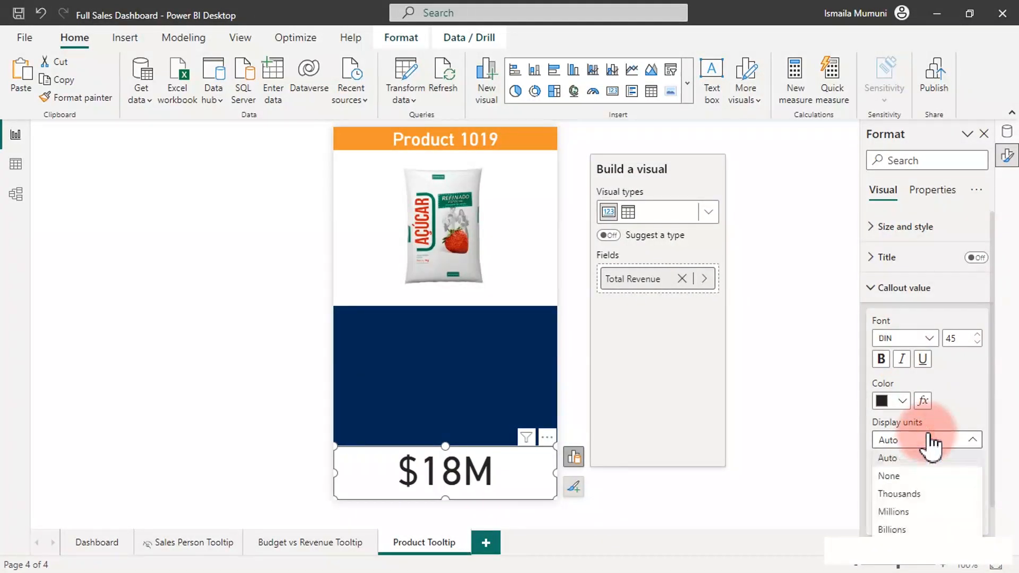
left_click(896, 478)
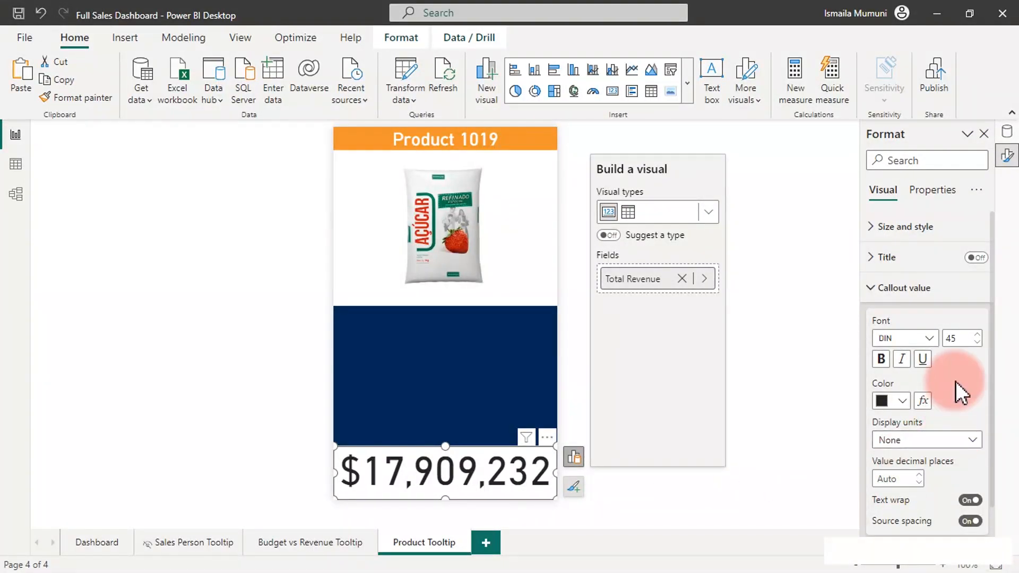
- Try a callout value font size of 20 on the Total Revenue card, and settle on 30
double_click(962, 338)
type("20")
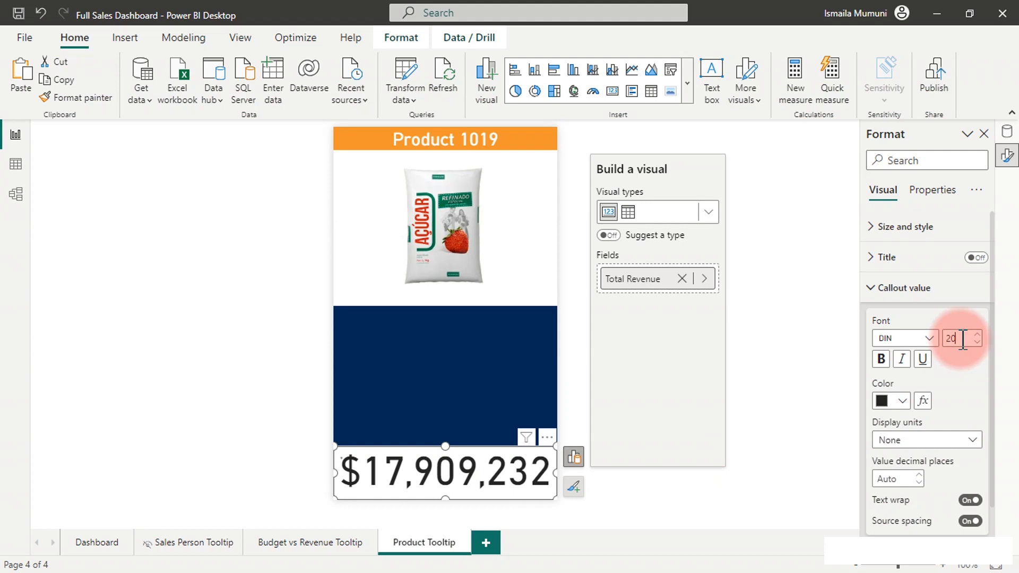
key("Return")
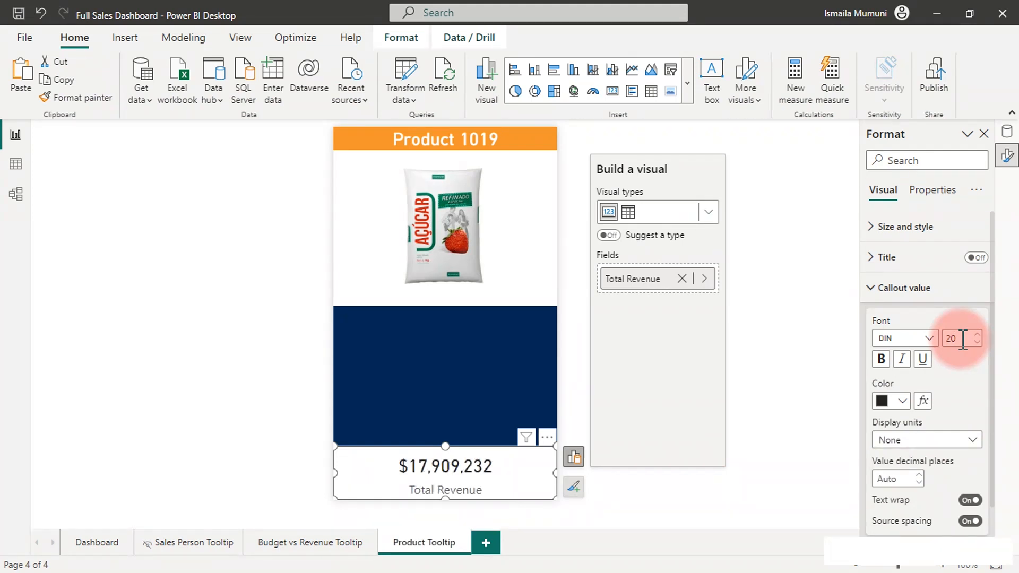
key("BackSpace")
key("BackSpace")
type("30")
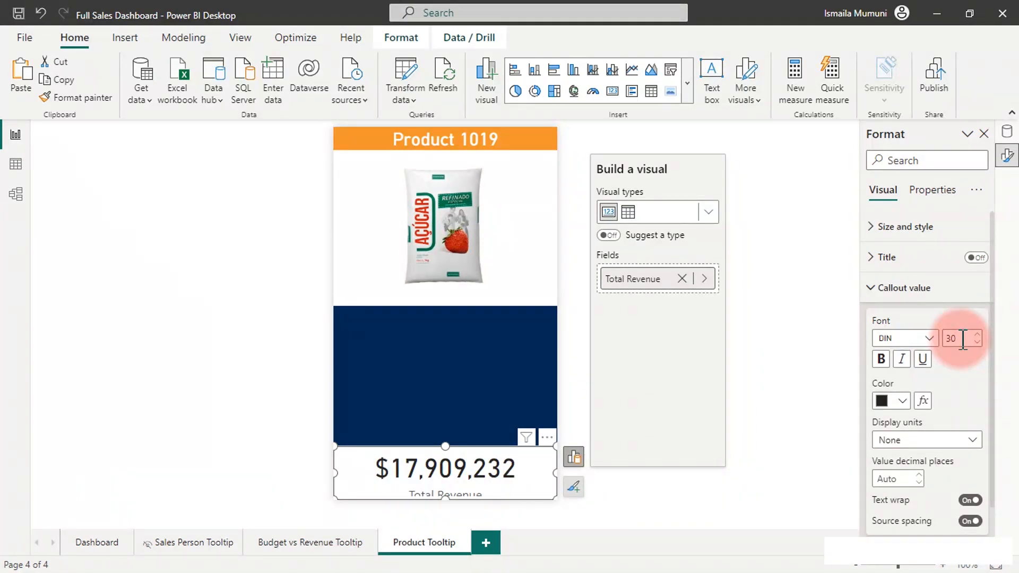
- Turn off the Total Revenue card's category label and turn on its title
left_click(922, 293)
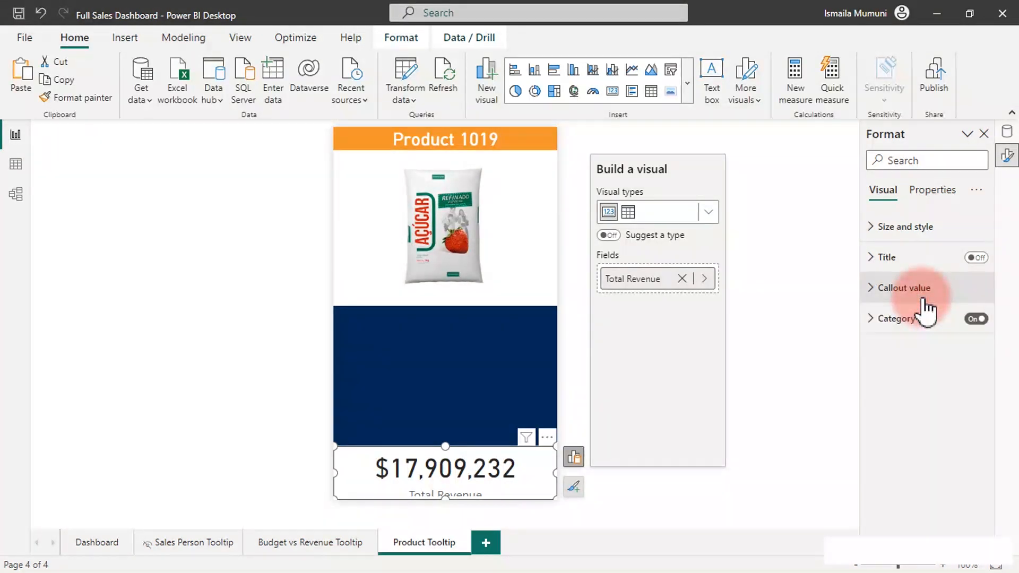
left_click(977, 319)
left_click(978, 258)
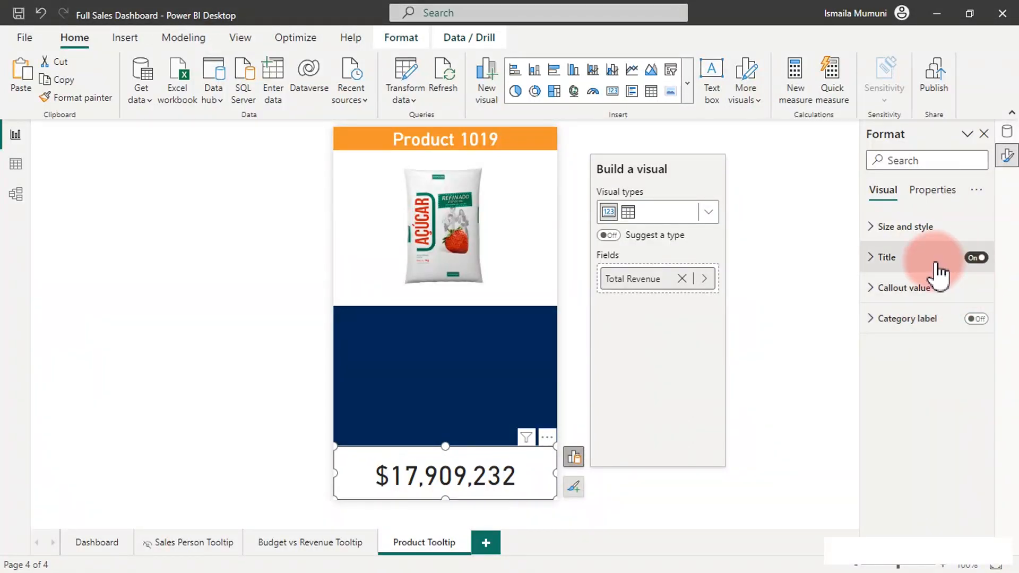
- Enter "Total Revenue" as the revenue card's title text and center the title horizontally
left_click(924, 265)
left_click(911, 332)
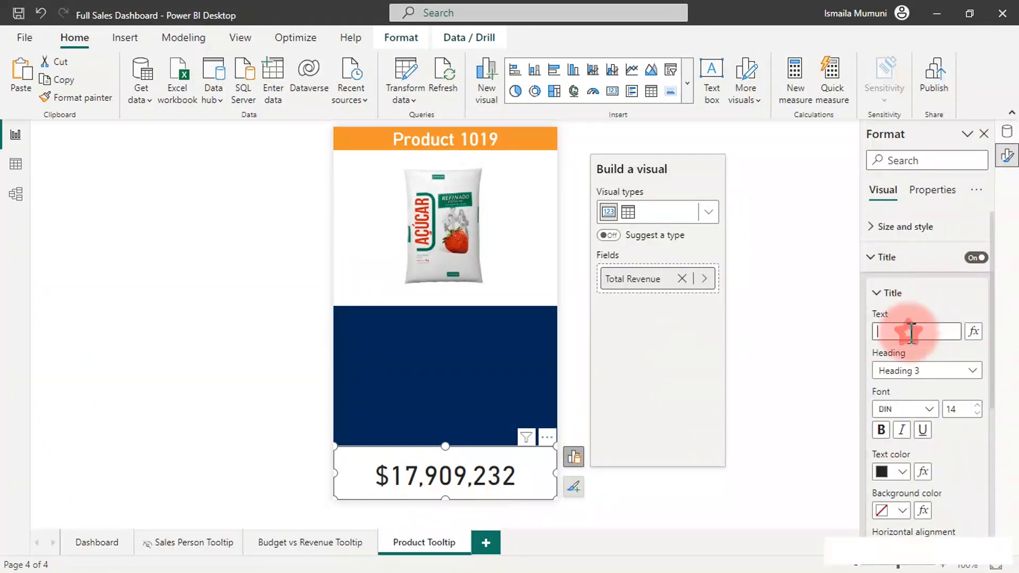
type("Total ")
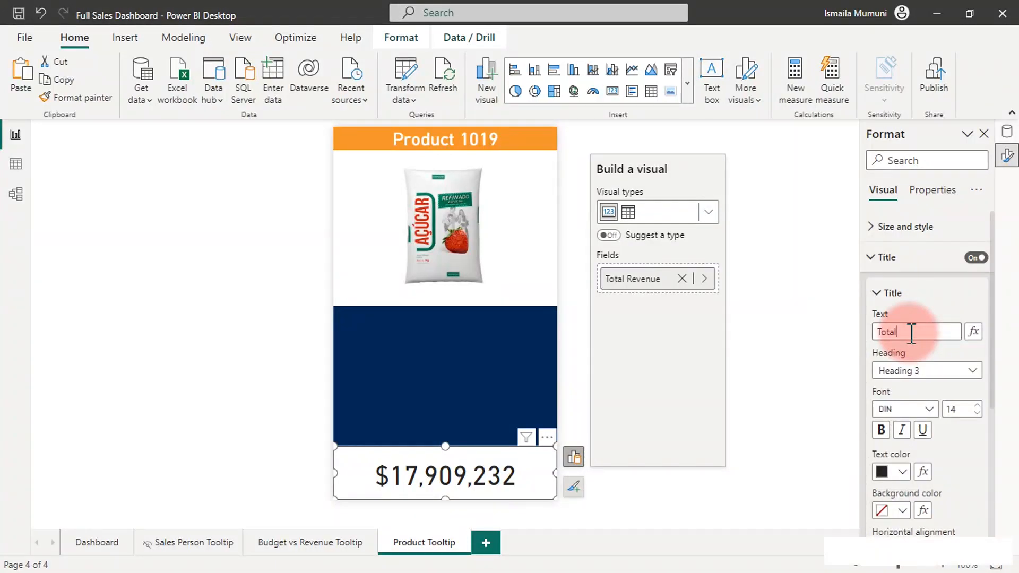
type("Revenue")
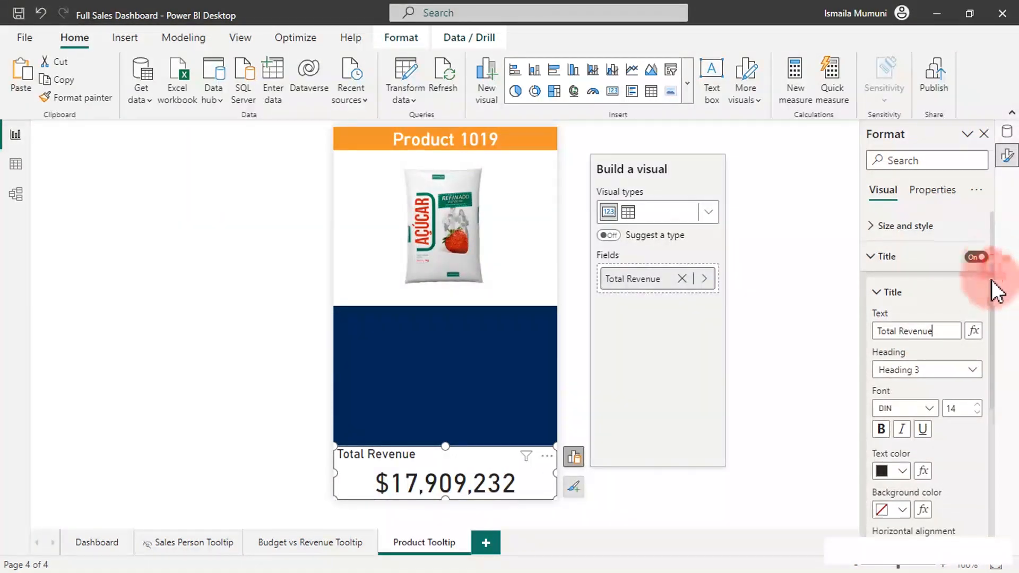
left_click_drag(991, 279, 988, 331)
left_click(902, 438)
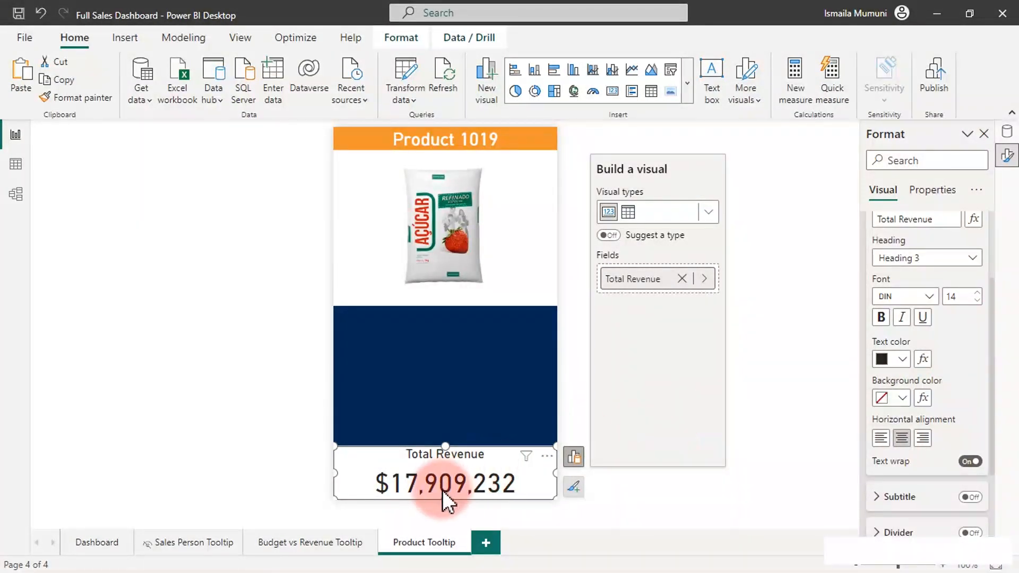
- Lower the Total Revenue card's upper edge slightly and color its title text red
left_click_drag(445, 445, 444, 447)
left_click(622, 511)
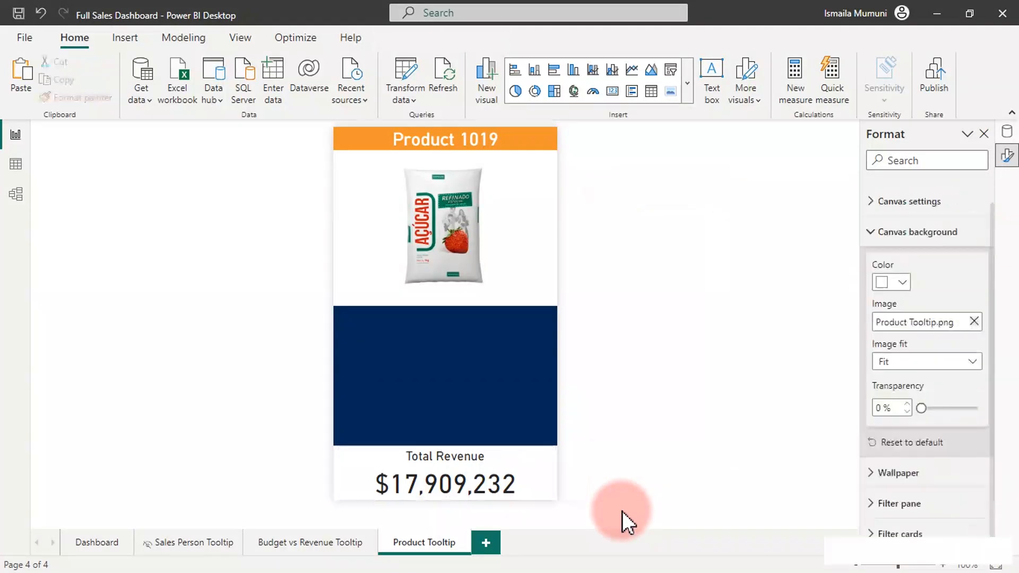
left_click(451, 455)
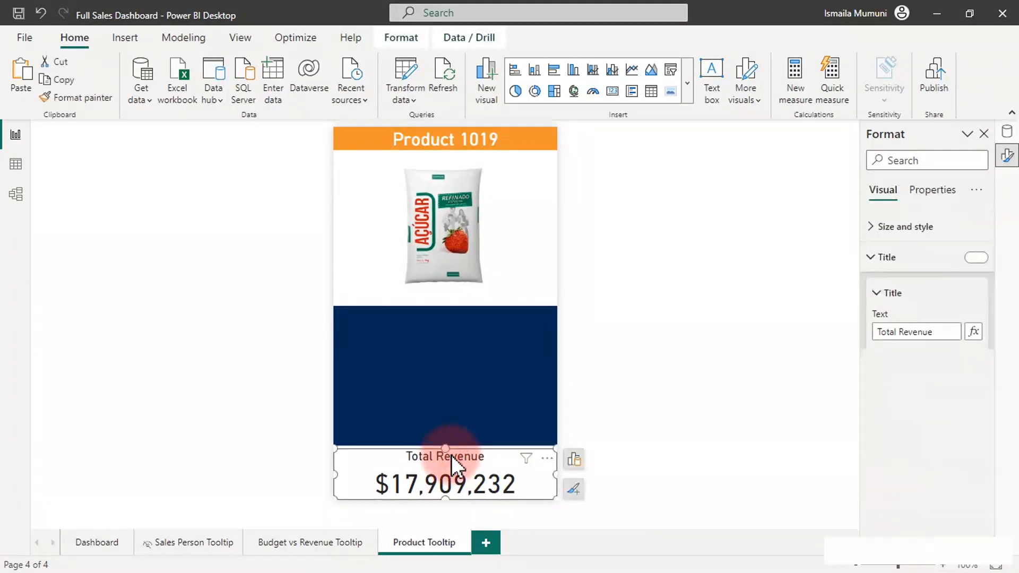
left_click(900, 472)
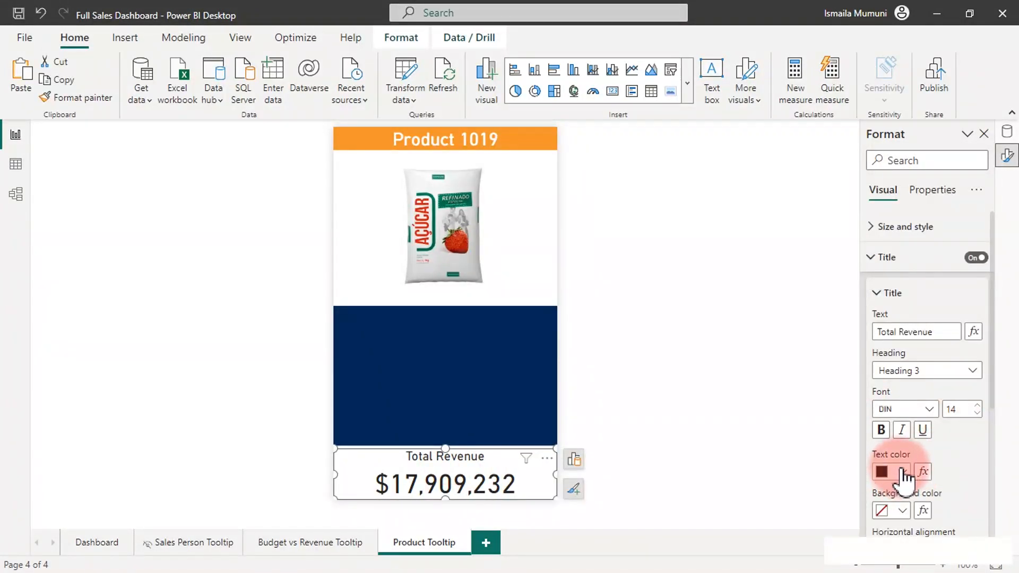
left_click(902, 470)
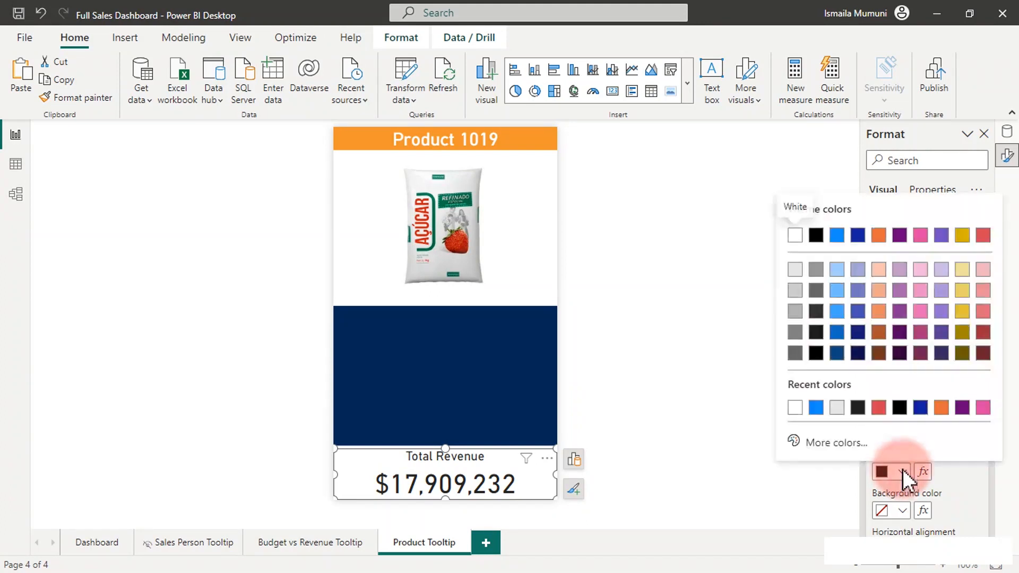
left_click(879, 408)
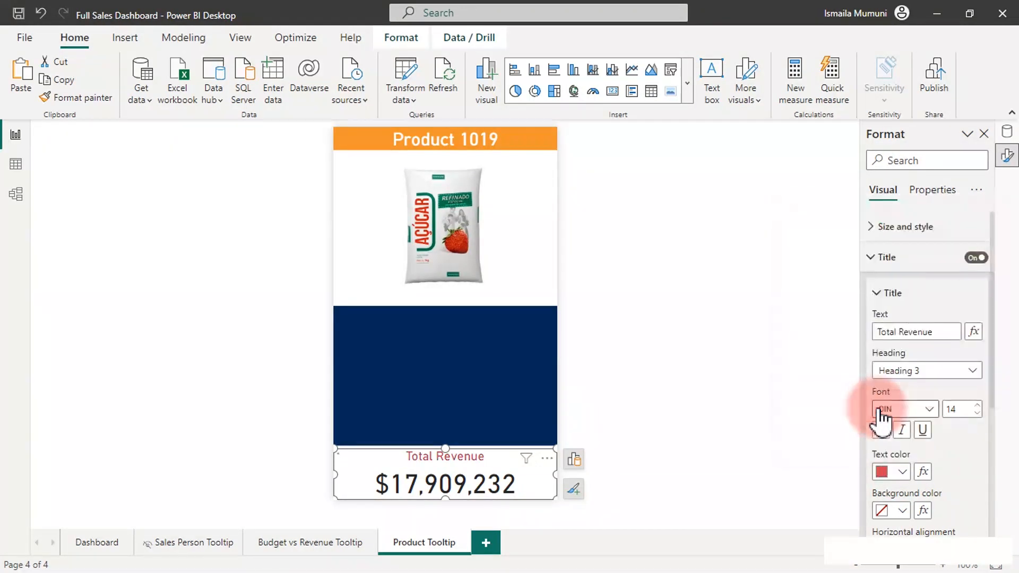
- Change the Total Revenue card's title text to the custom orange #F18800, matching the product name banner
left_click(902, 472)
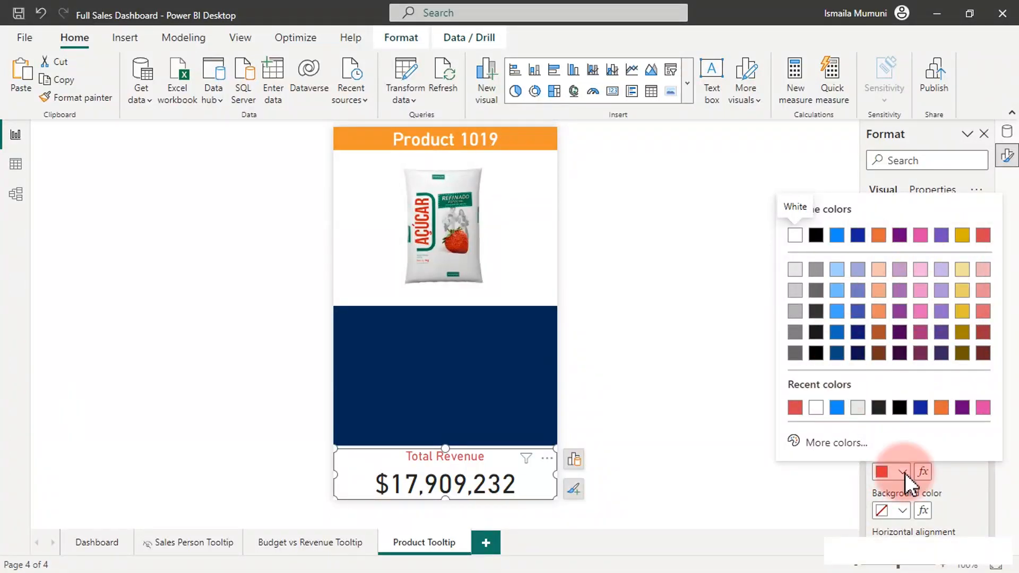
left_click(844, 444)
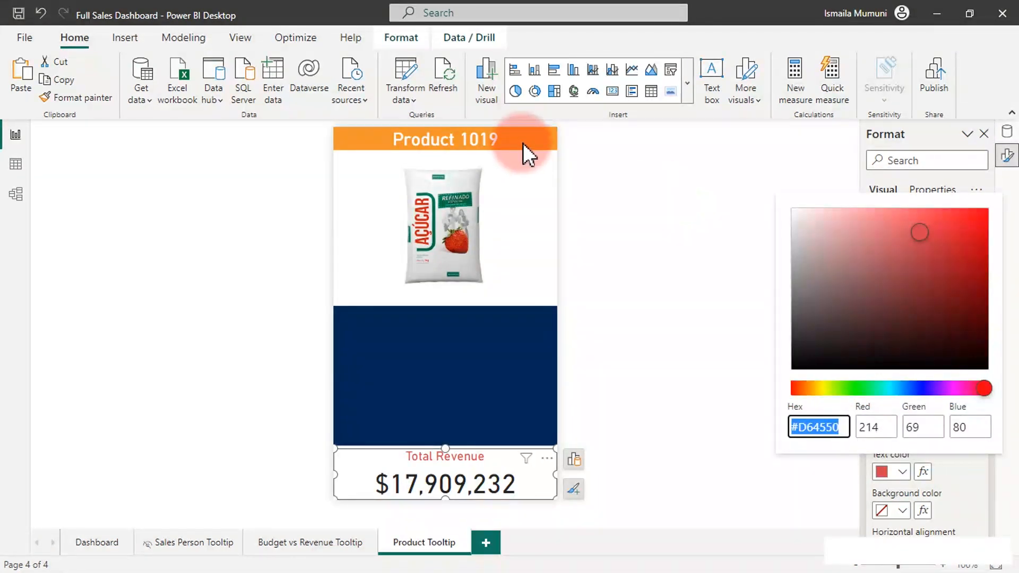
left_click_drag(778, 365, 810, 390)
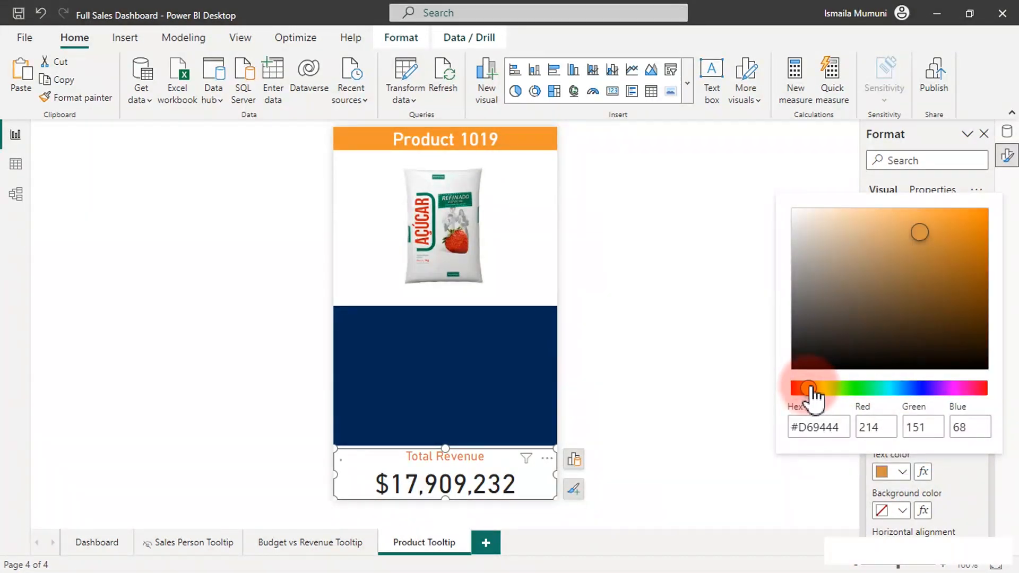
left_click_drag(926, 243, 990, 217)
left_click(662, 444)
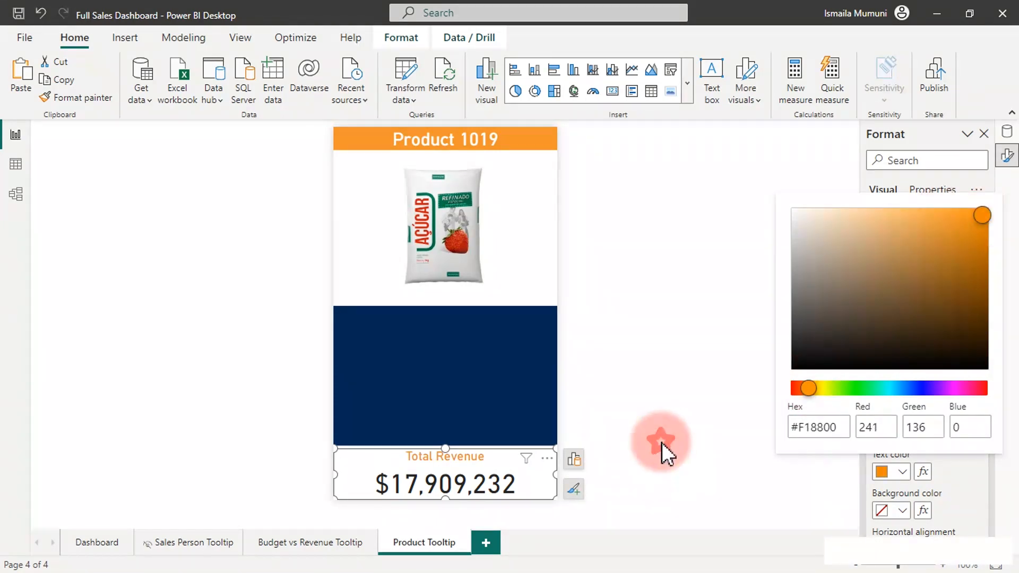
left_click(427, 368)
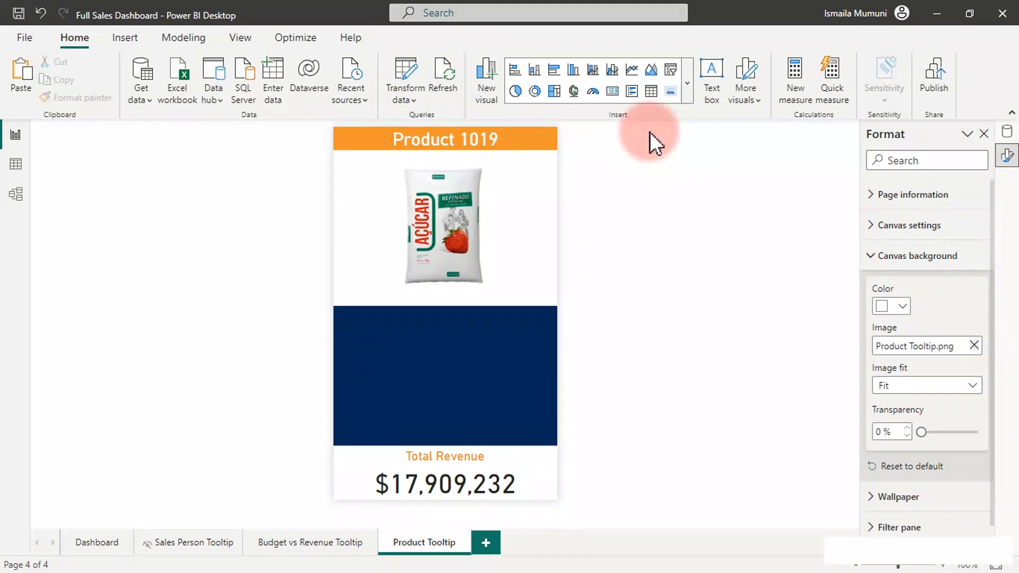
- Insert a donut chart with Weekend/Weekday from the Calendar table as its legend
left_click(539, 90)
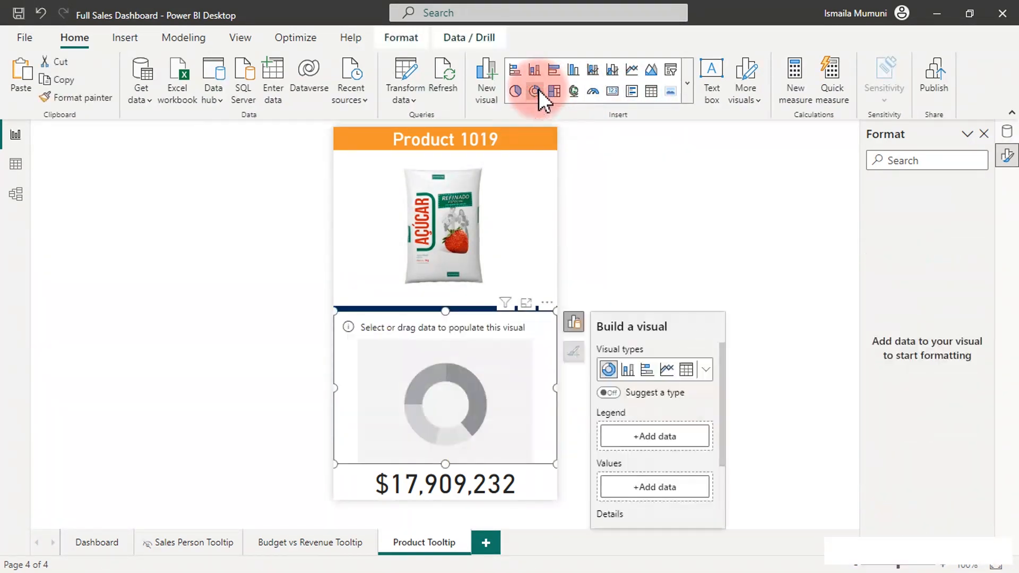
left_click(677, 436)
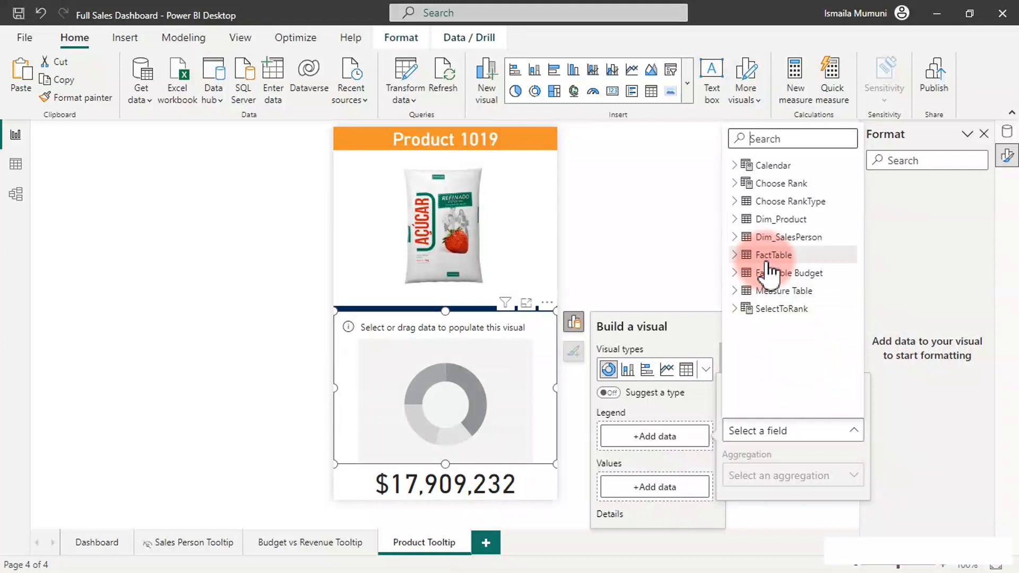
left_click(740, 169)
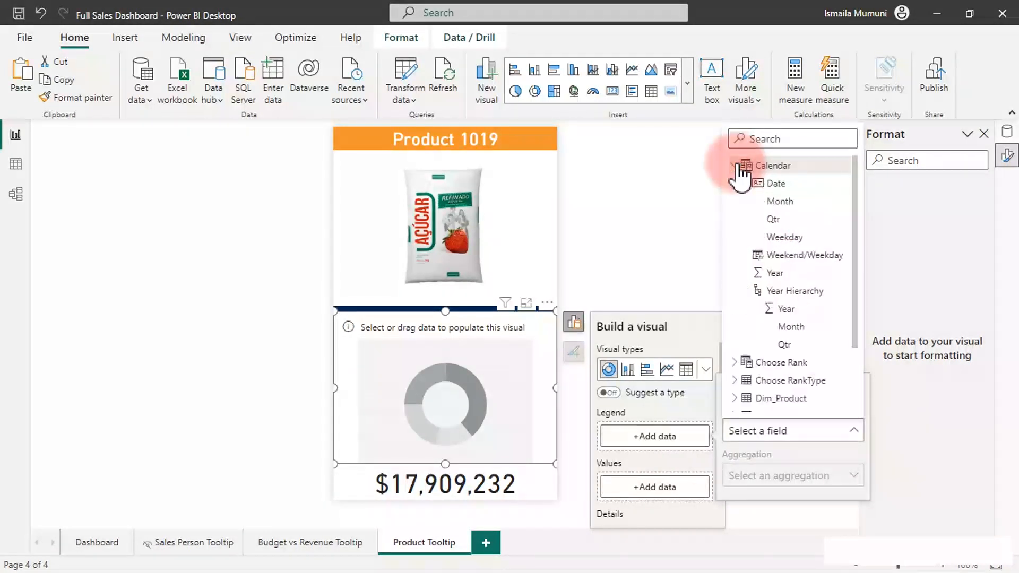
left_click(796, 257)
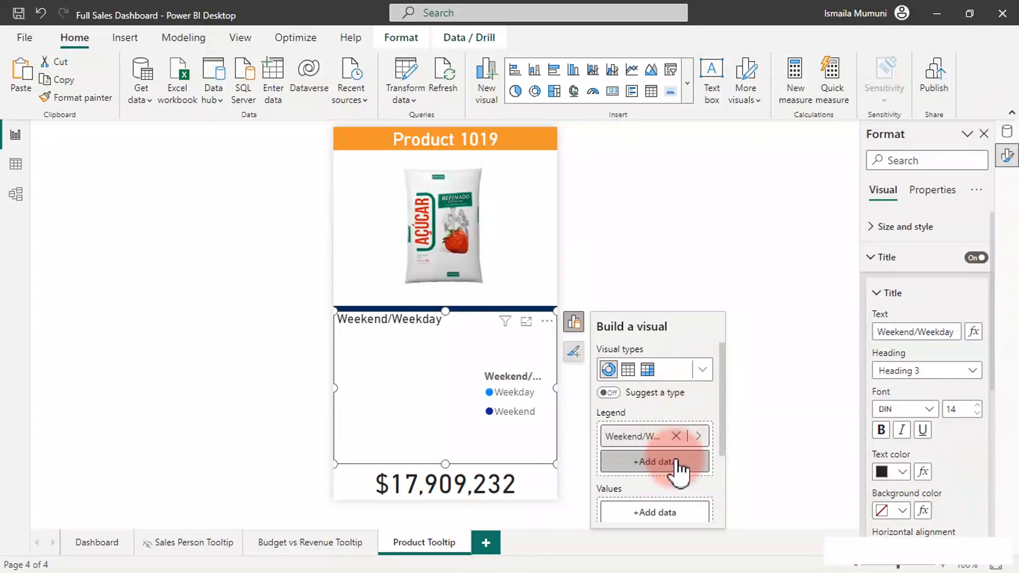
- Add the Total Revenue measure from the Measure Table as the donut chart's values
left_click(665, 513)
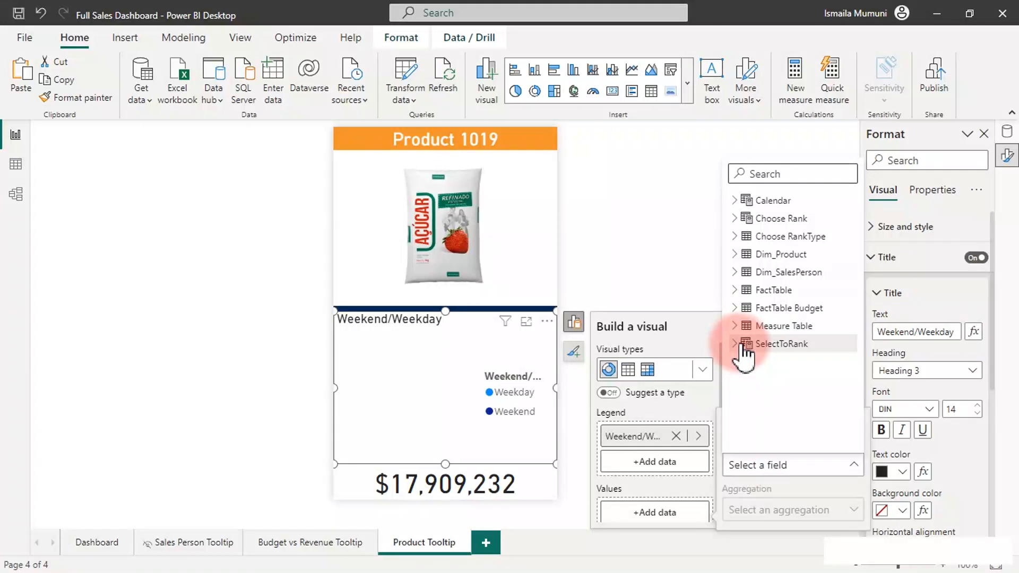
left_click(735, 326)
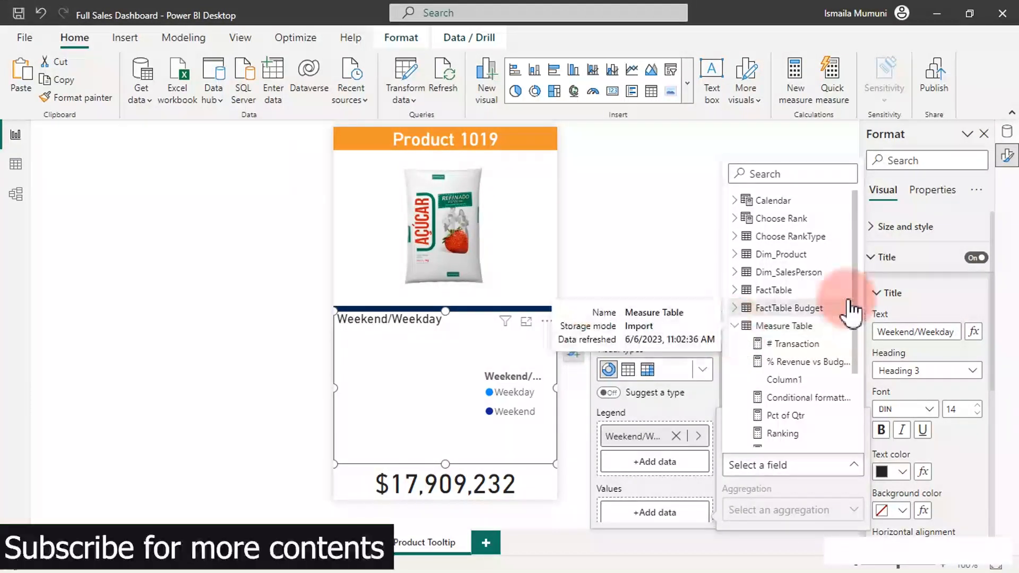
left_click_drag(855, 285, 858, 439)
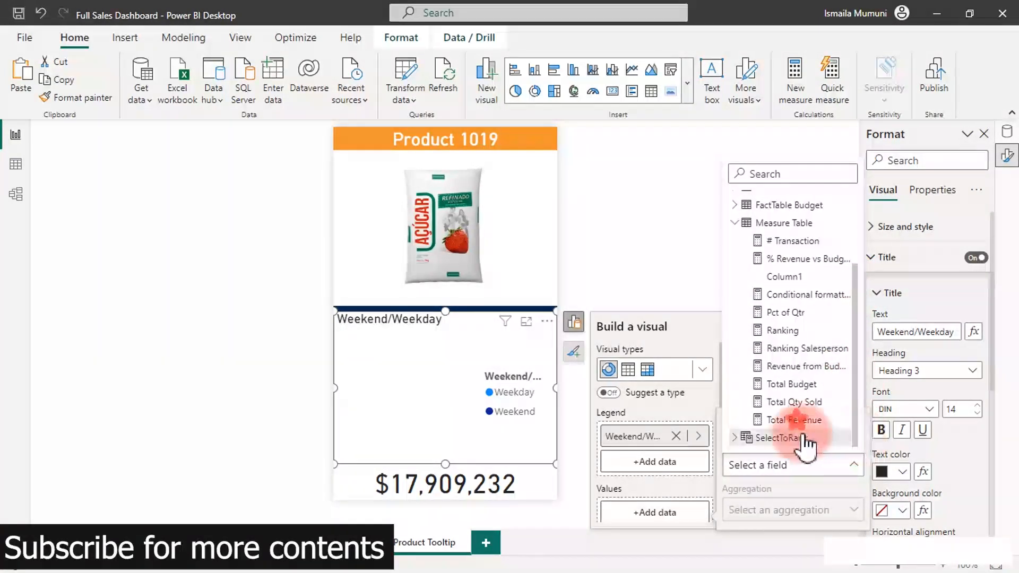
left_click(807, 420)
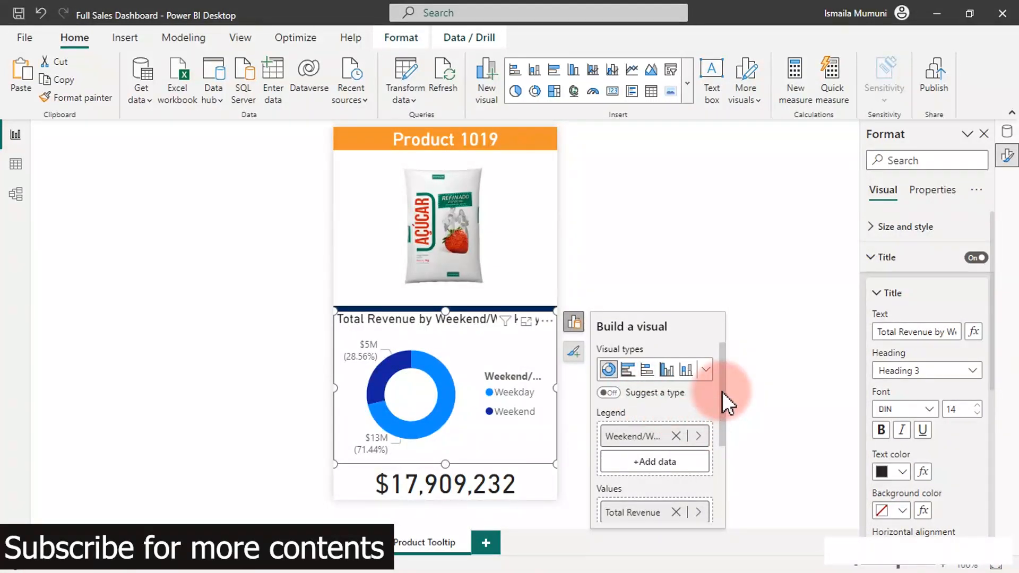
double_click(454, 323)
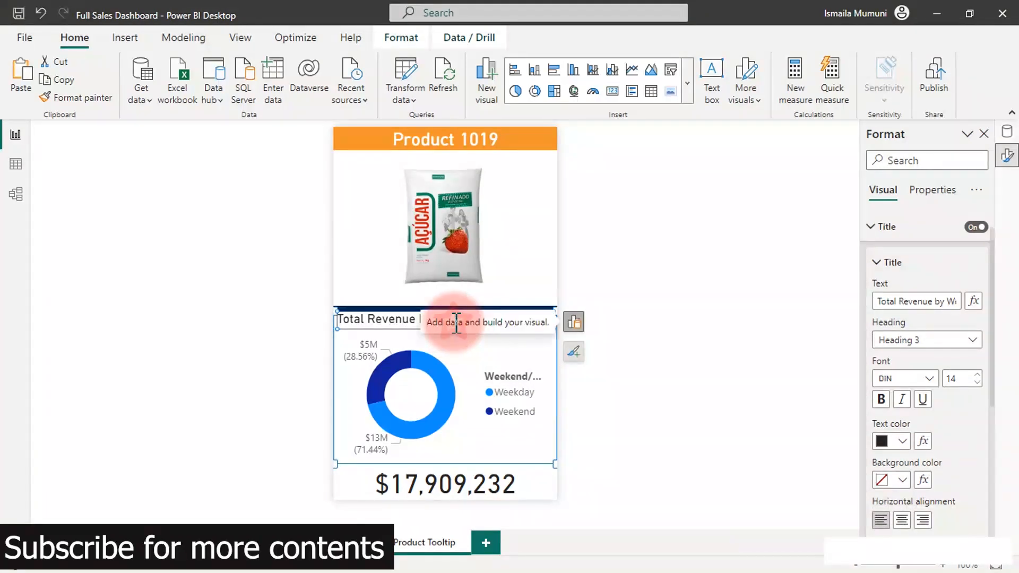
triple_click(402, 320)
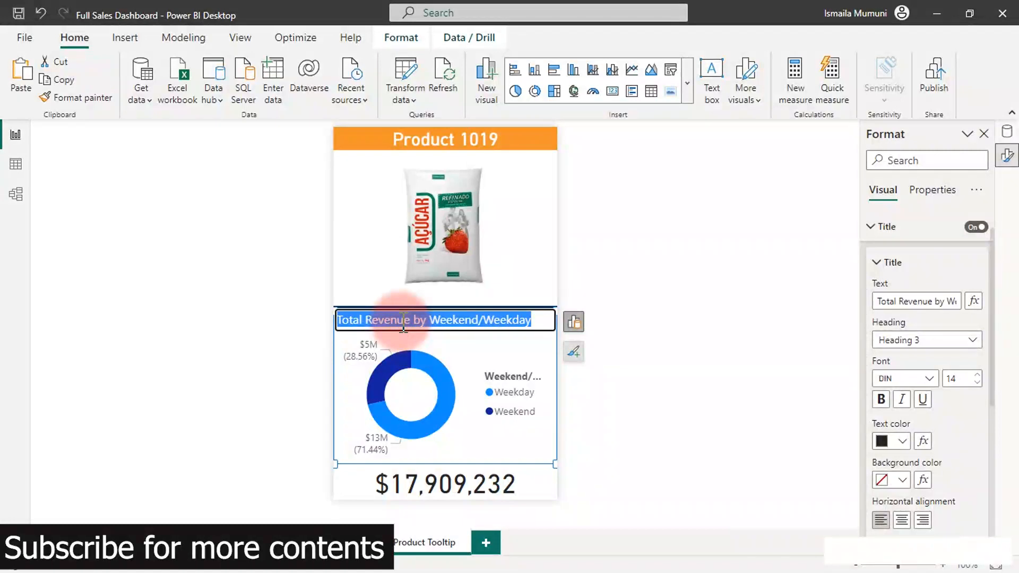
type("Wee")
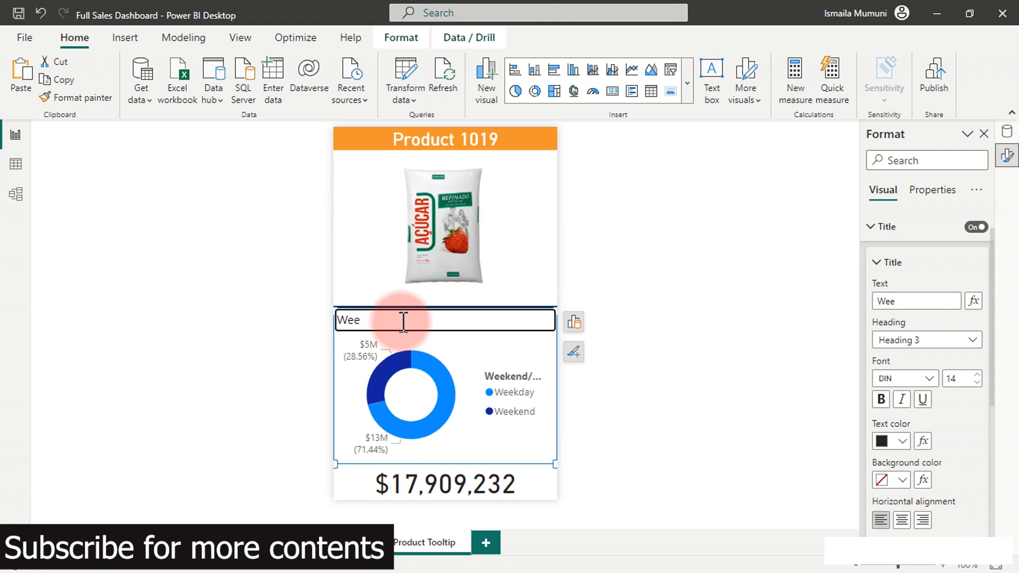
key("Escape")
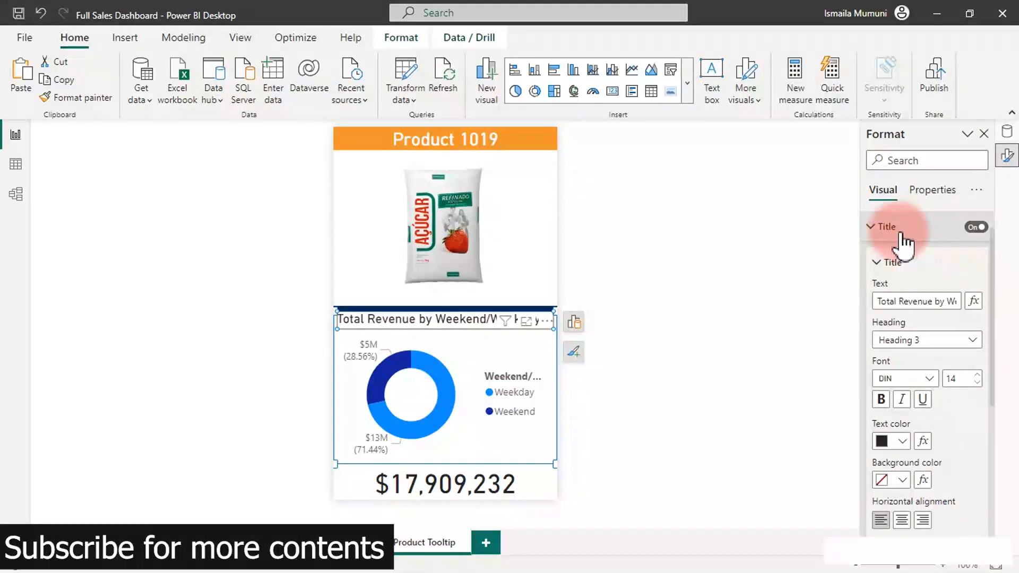
- Turn off the donut chart's title and its legend title
left_click(977, 227)
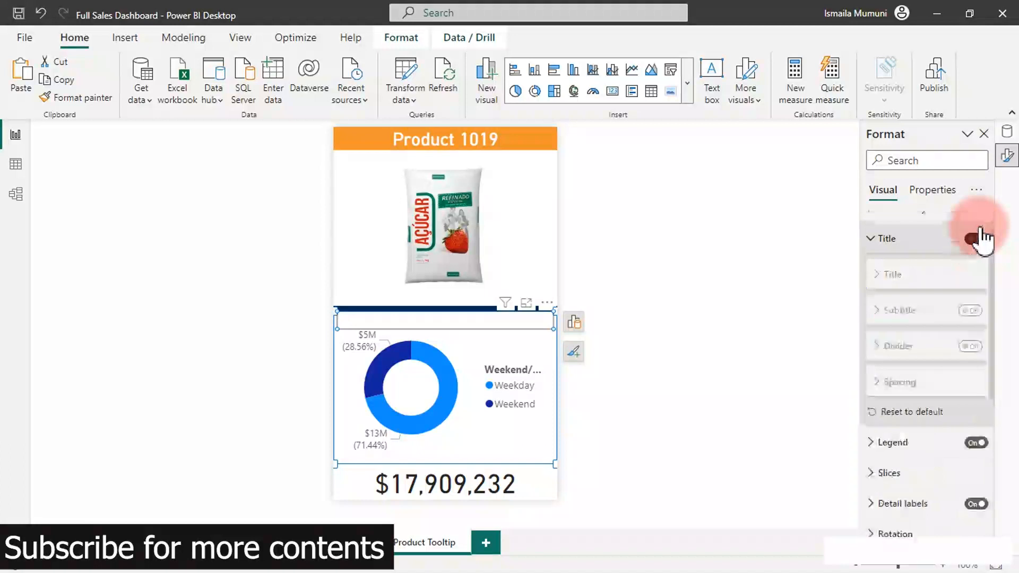
left_click(881, 228)
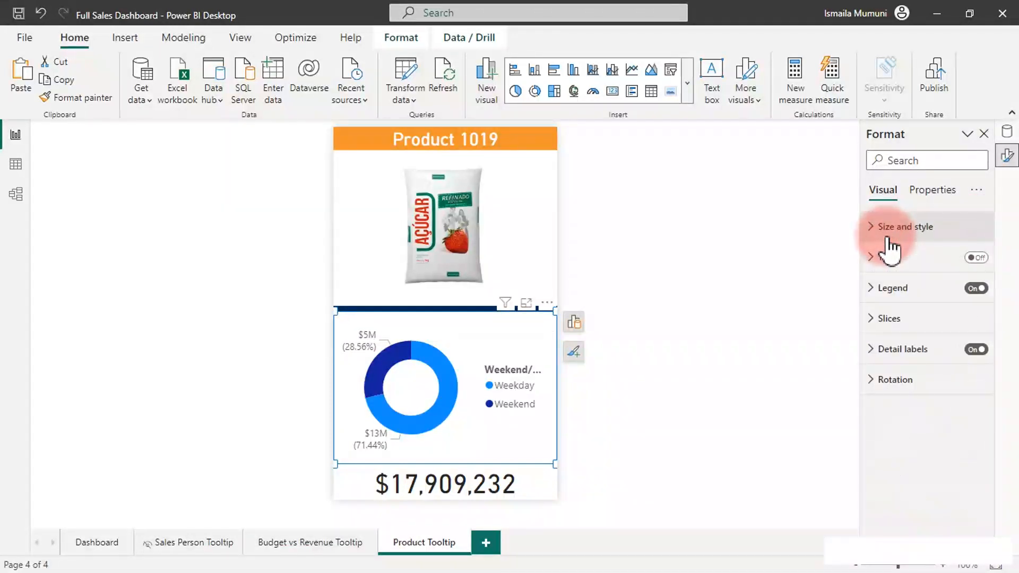
left_click(920, 295)
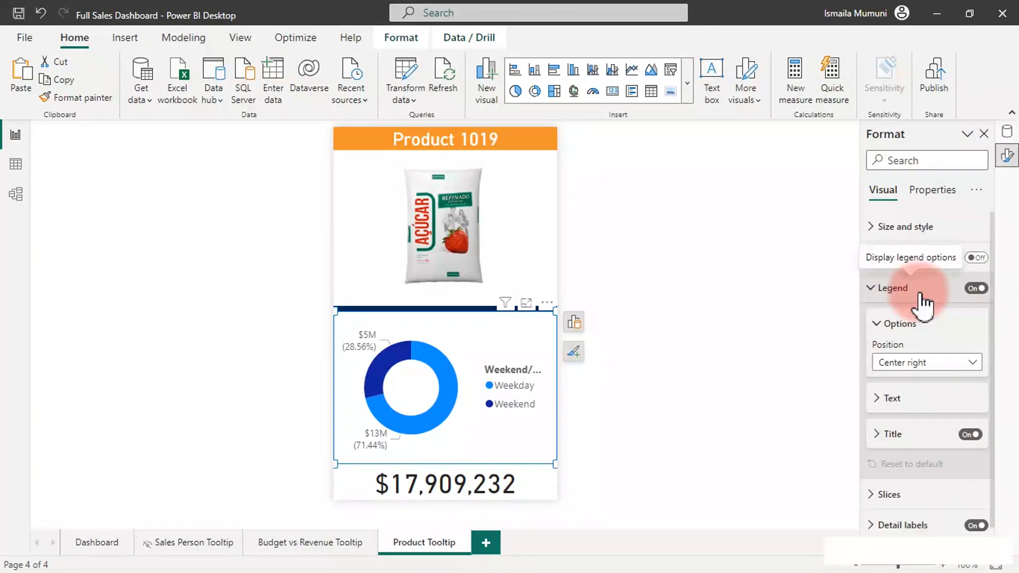
left_click(971, 435)
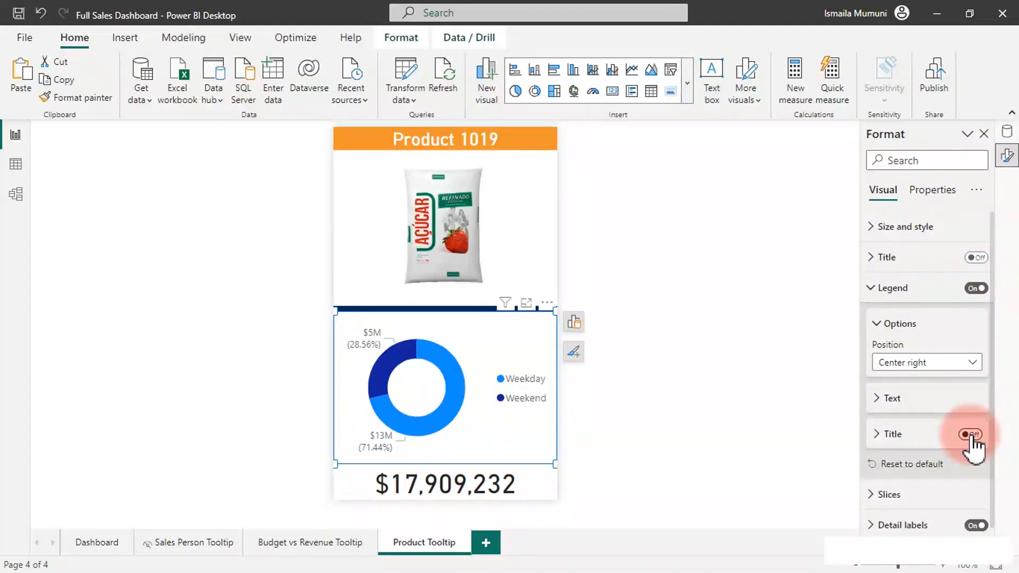
- Try the donut chart's legend at Bottom left, and settle on the Top center position
left_click(932, 363)
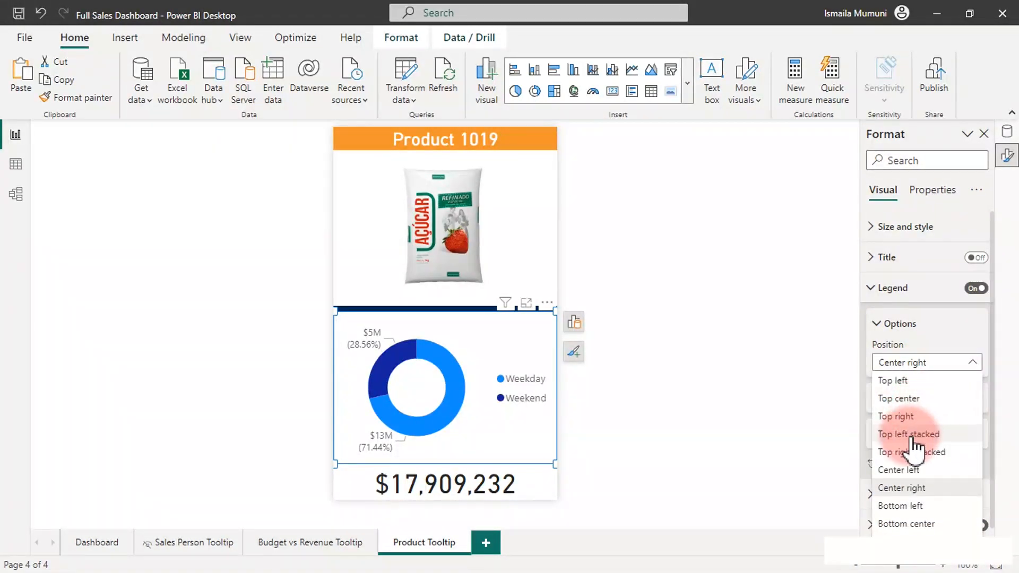
left_click(904, 509)
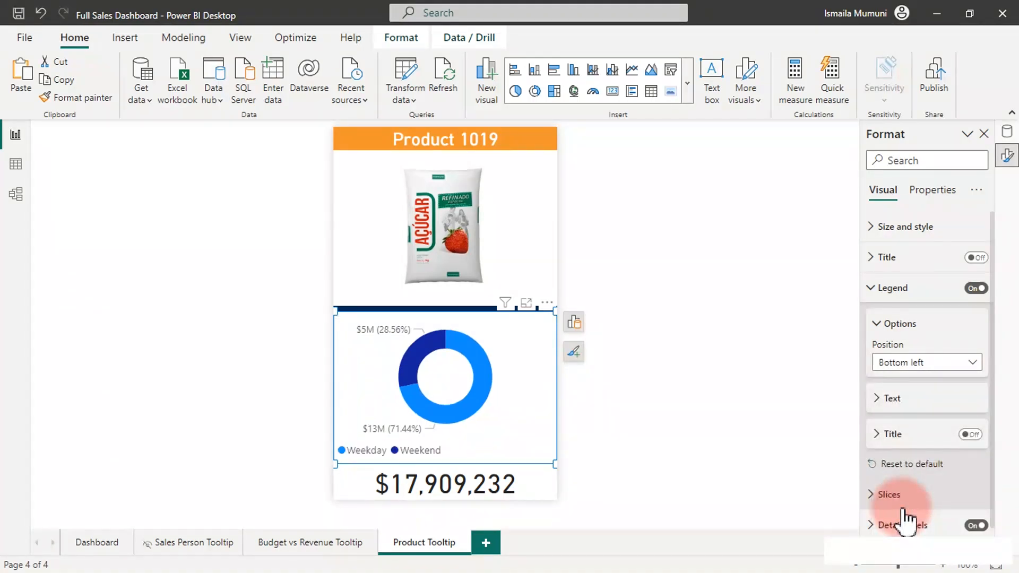
left_click(930, 362)
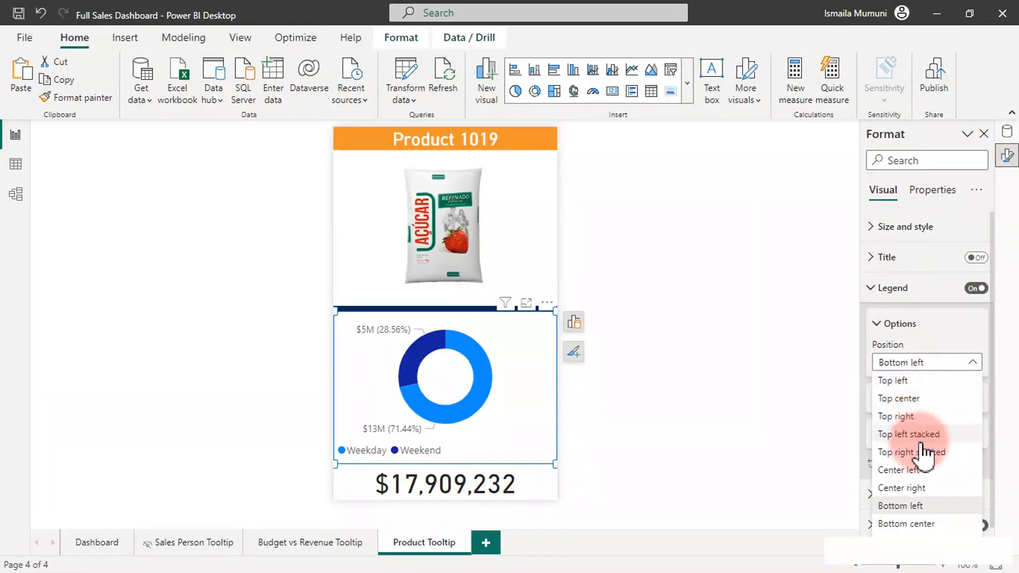
left_click(914, 401)
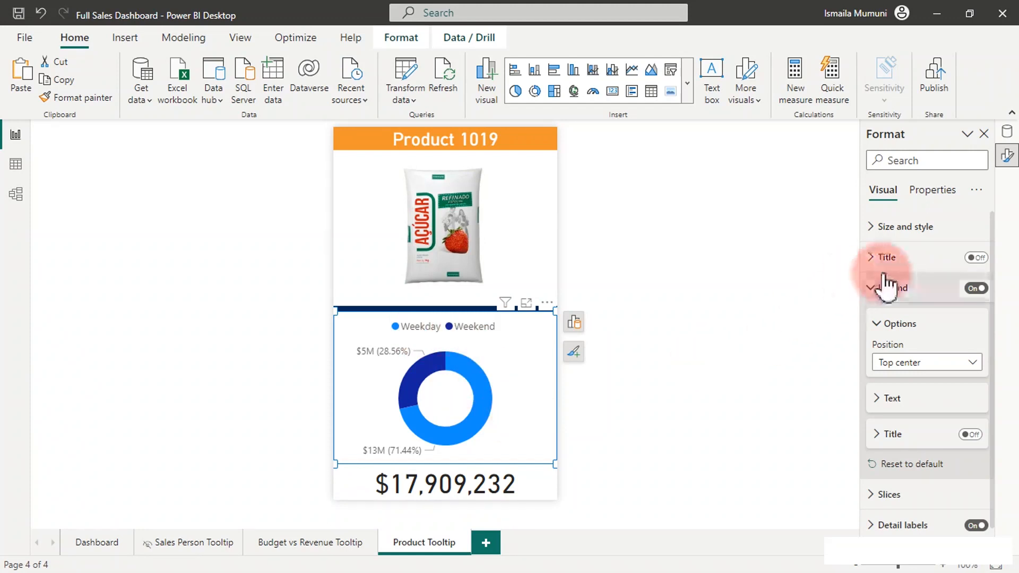
left_click(894, 289)
- Turn off the donut chart's background and resize the chart to fit the navy panel, about 186 high at vertical position 237
left_click(905, 227)
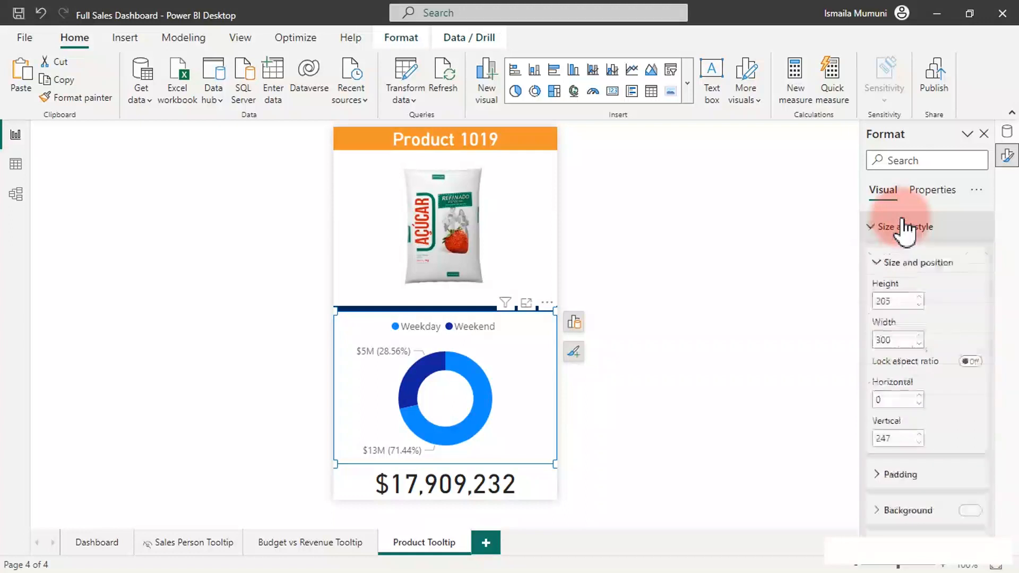
left_click(971, 511)
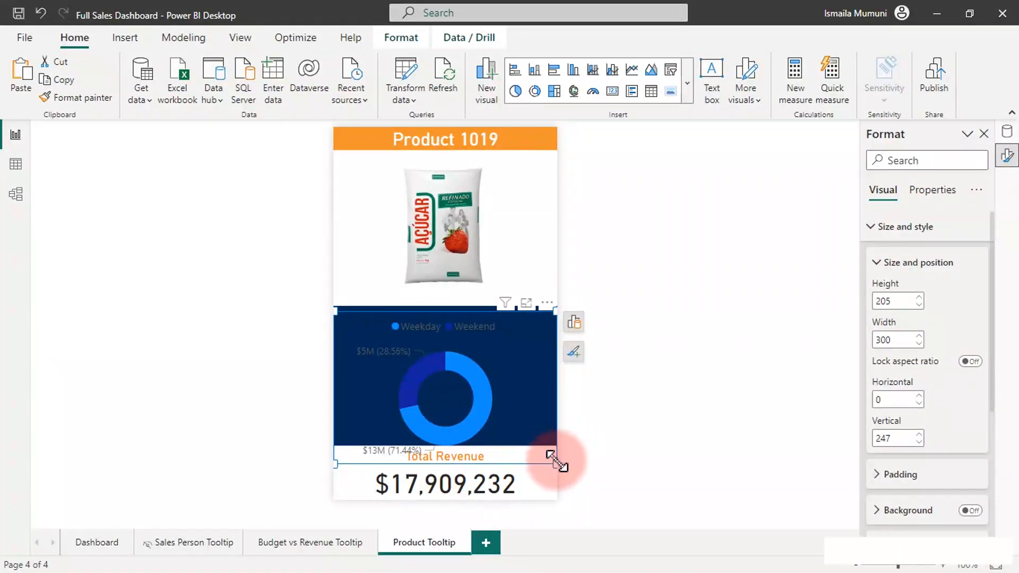
left_click(612, 423)
left_click(552, 454)
left_click_drag(553, 464, 553, 443)
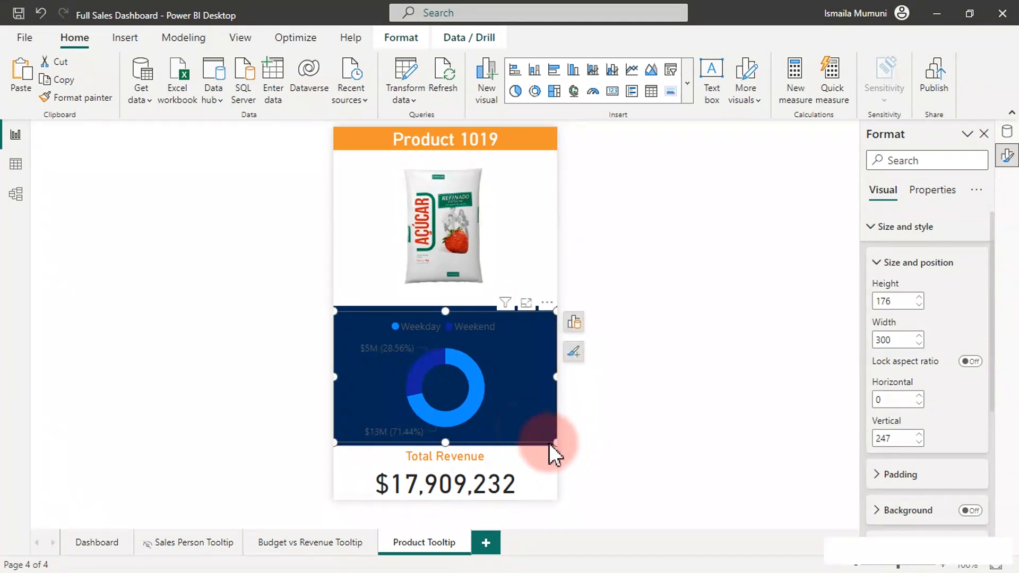
left_click_drag(448, 312, 447, 305)
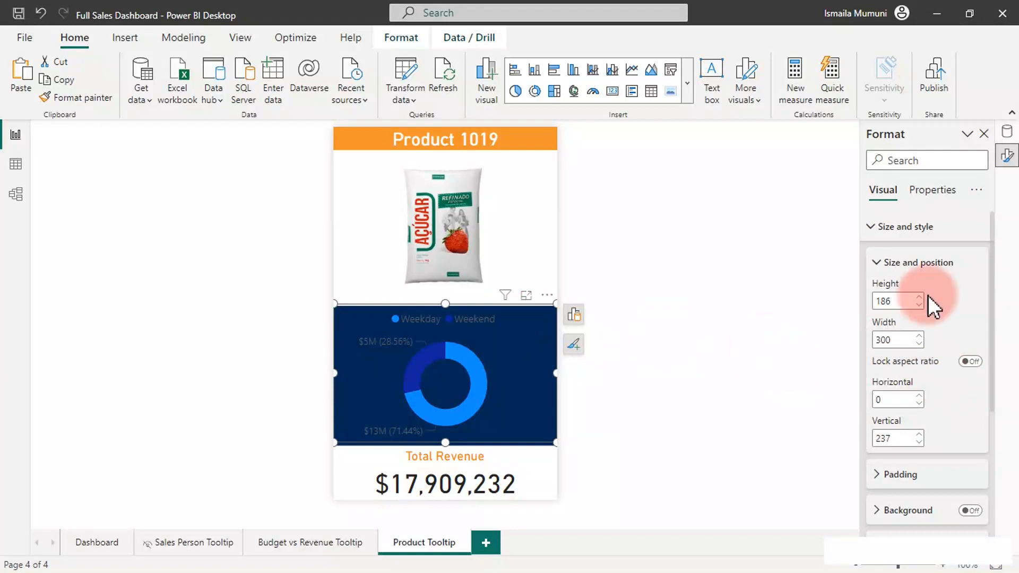
left_click(906, 227)
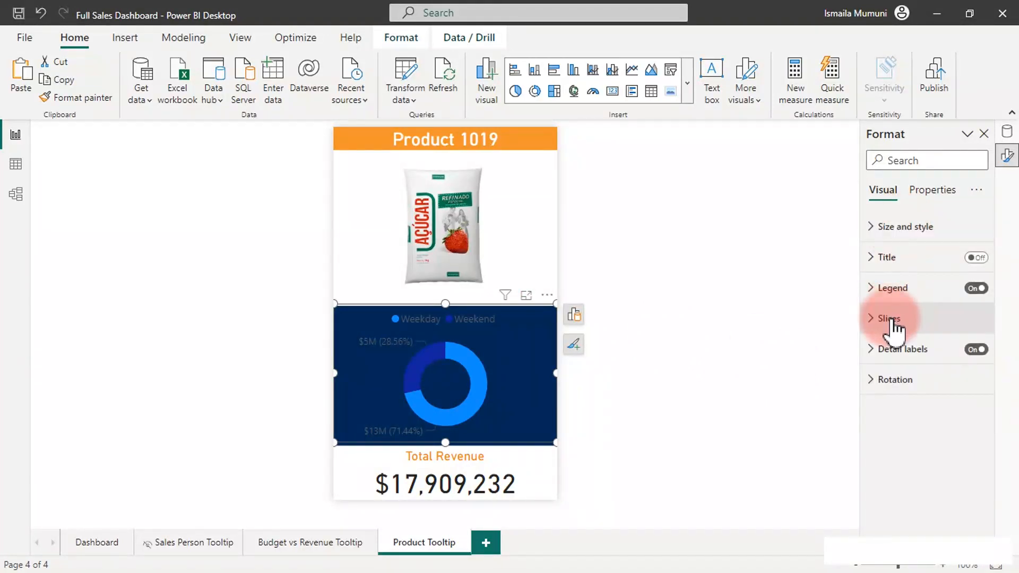
left_click(891, 319)
left_click(896, 394)
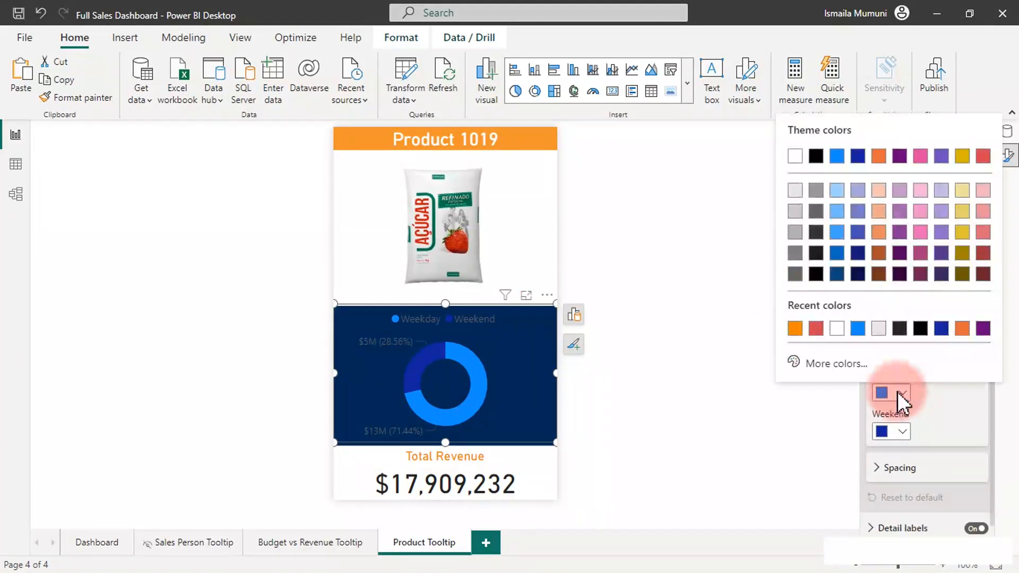
left_click(836, 366)
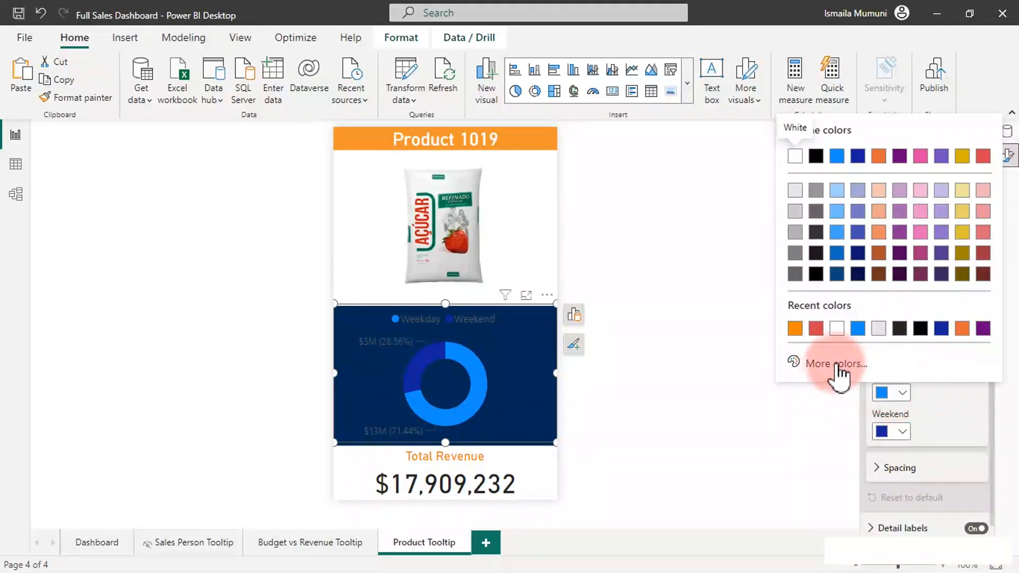
left_click(658, 338)
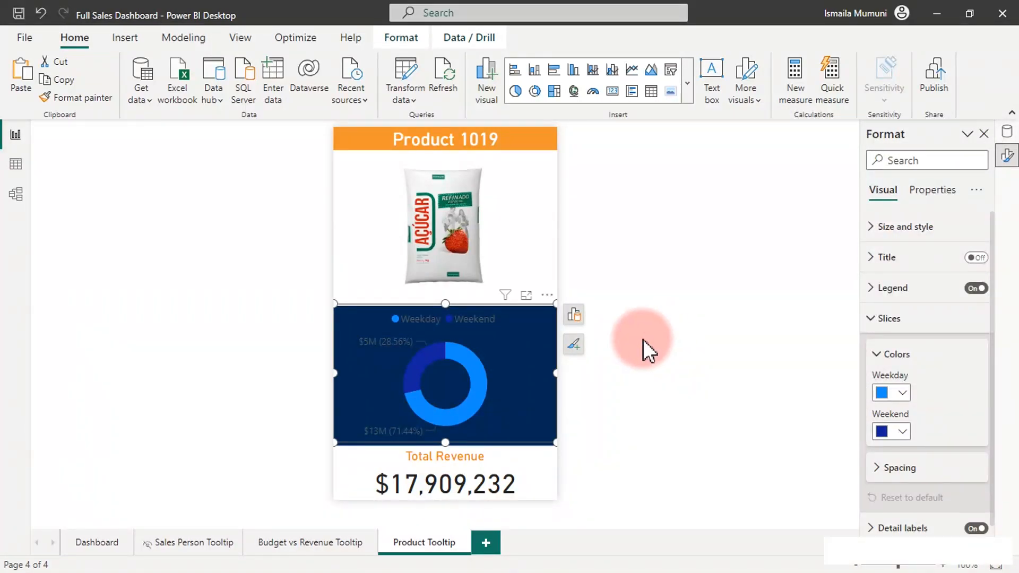
- Copy the light blue hex color #BDF3FF from a slice of the Total Revenue by Manager donut on the Dashboard page
left_click(84, 540)
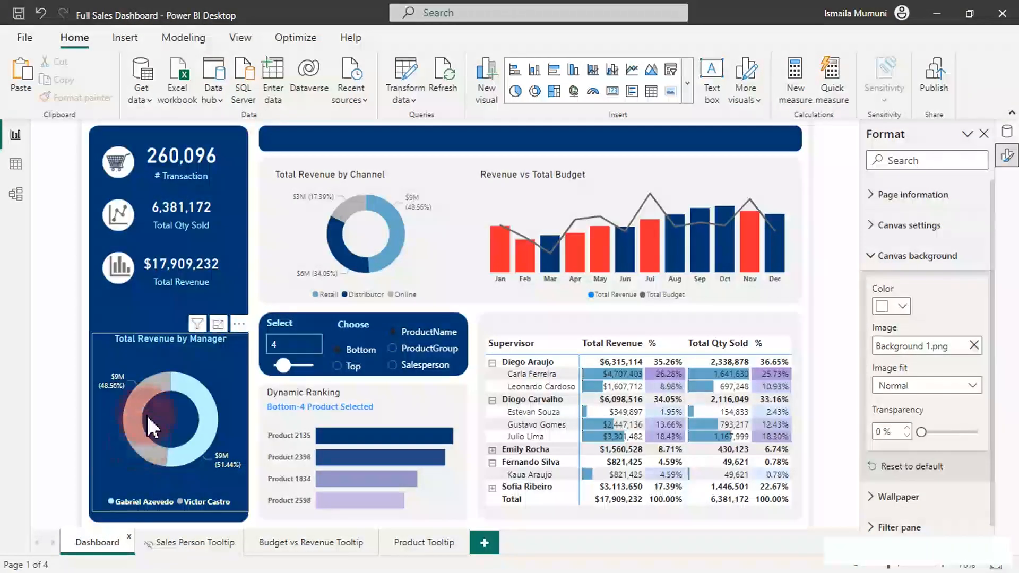
mouse_move(166, 416)
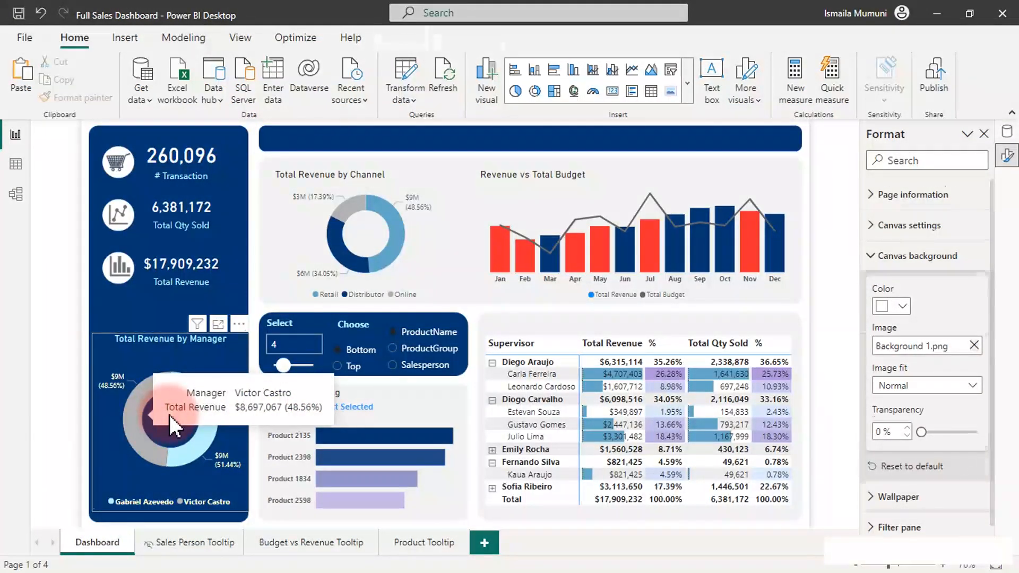
left_click(169, 415)
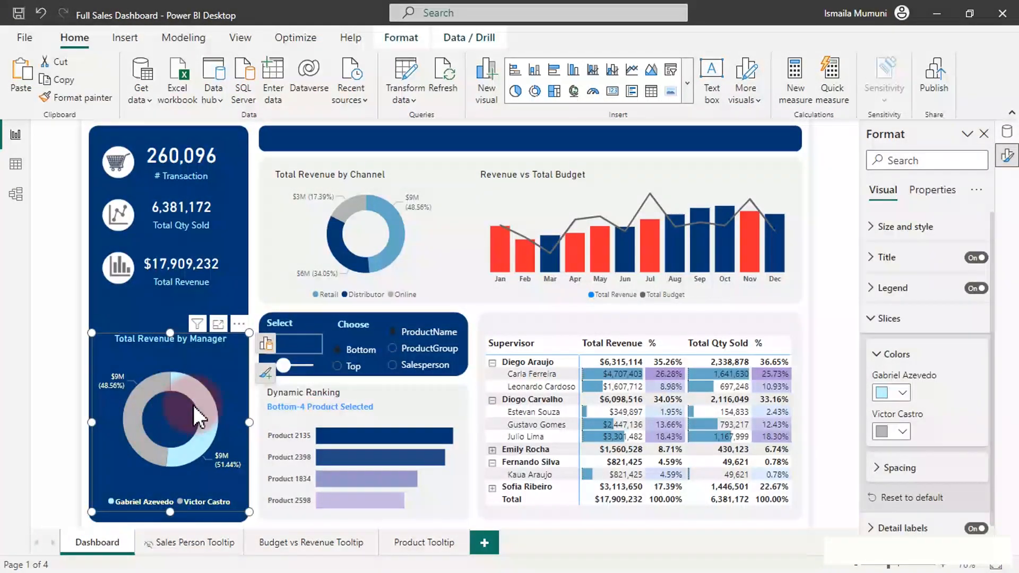
left_click(902, 393)
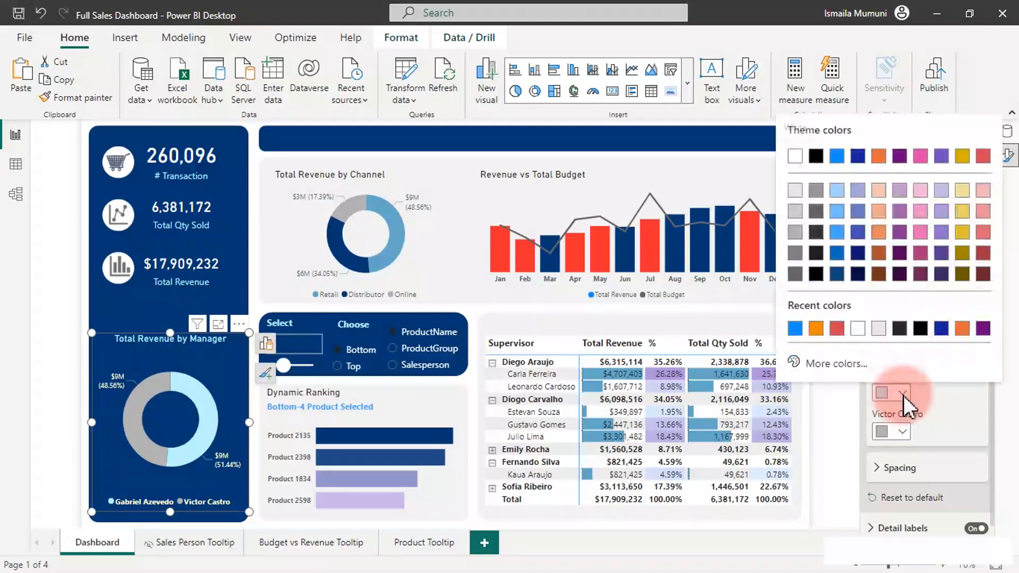
left_click(828, 363)
key("ctrl+c")
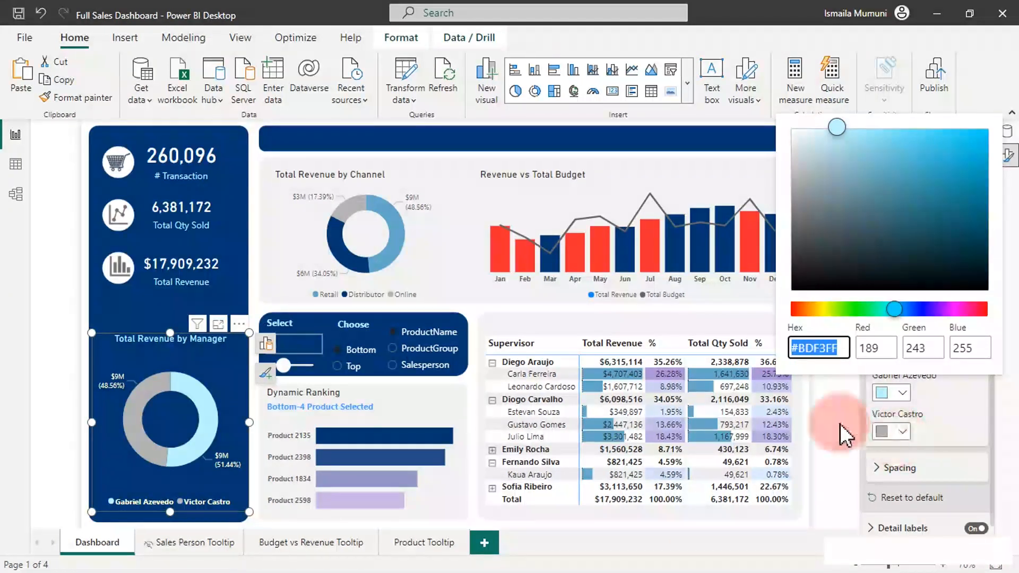
- Return to the Product Tooltip page and set the donut chart's Weekday slice to the copied color #BDF3FF
left_click(423, 495)
left_click(410, 540)
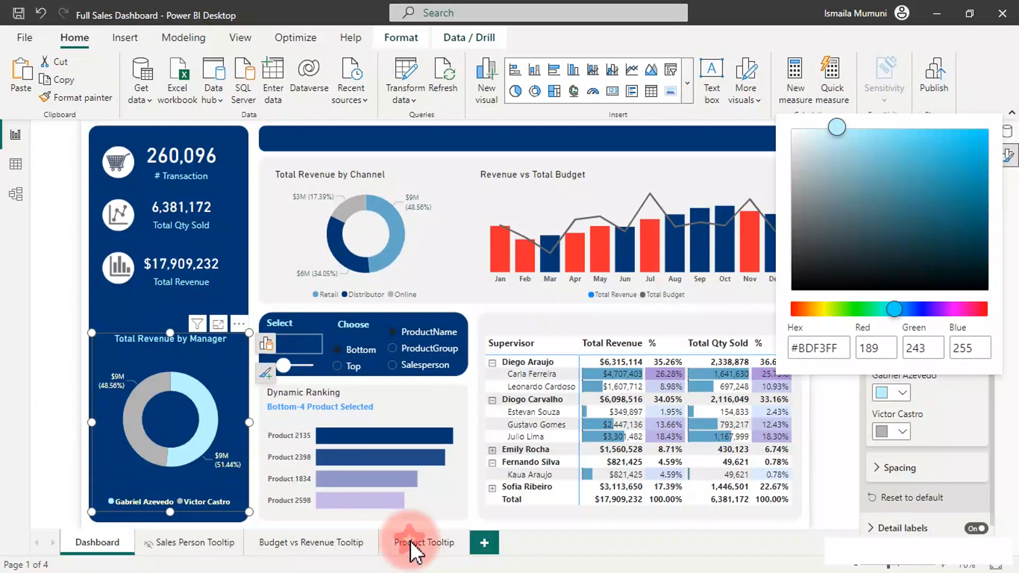
left_click(410, 540)
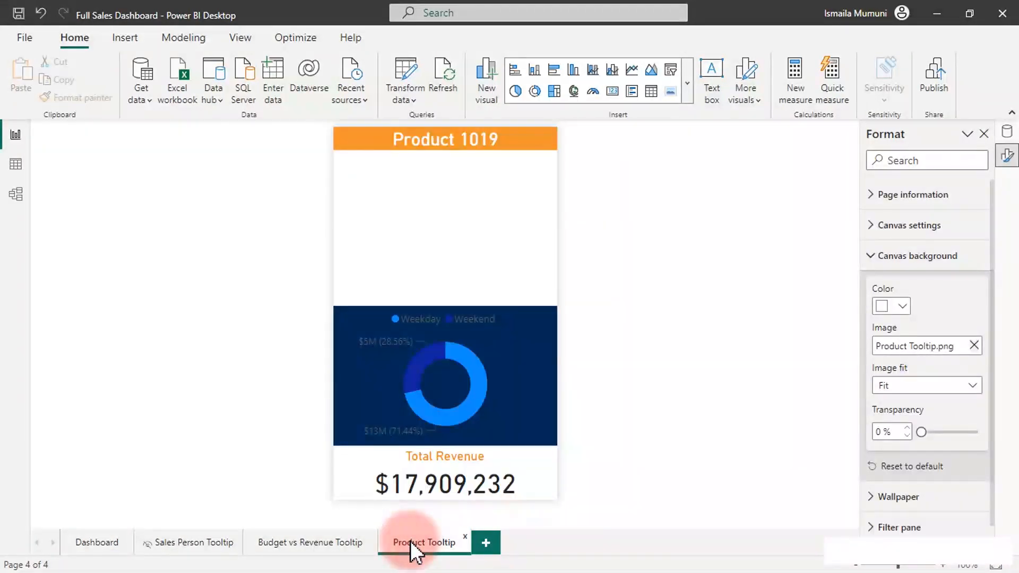
left_click(494, 360)
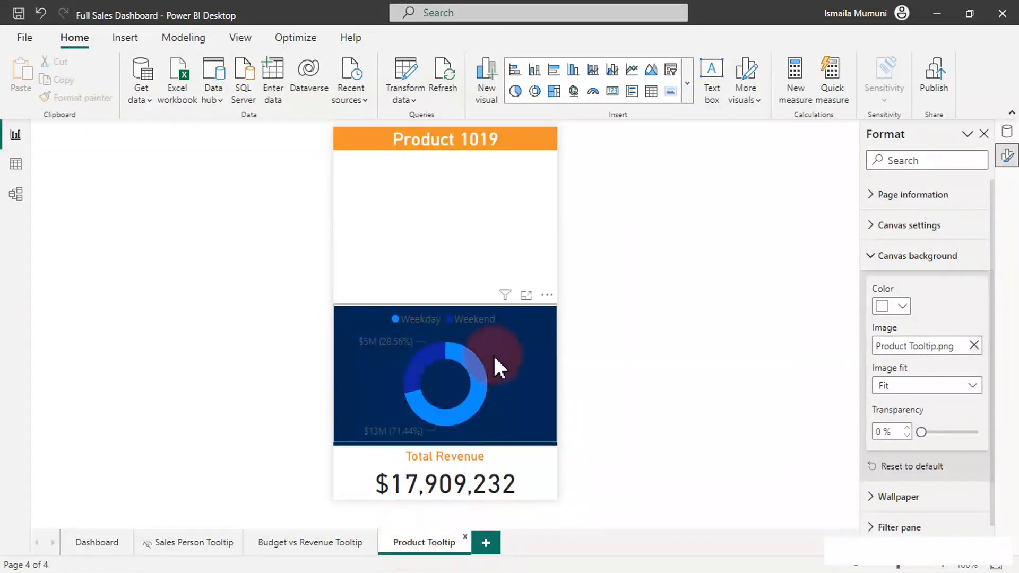
left_click(498, 352)
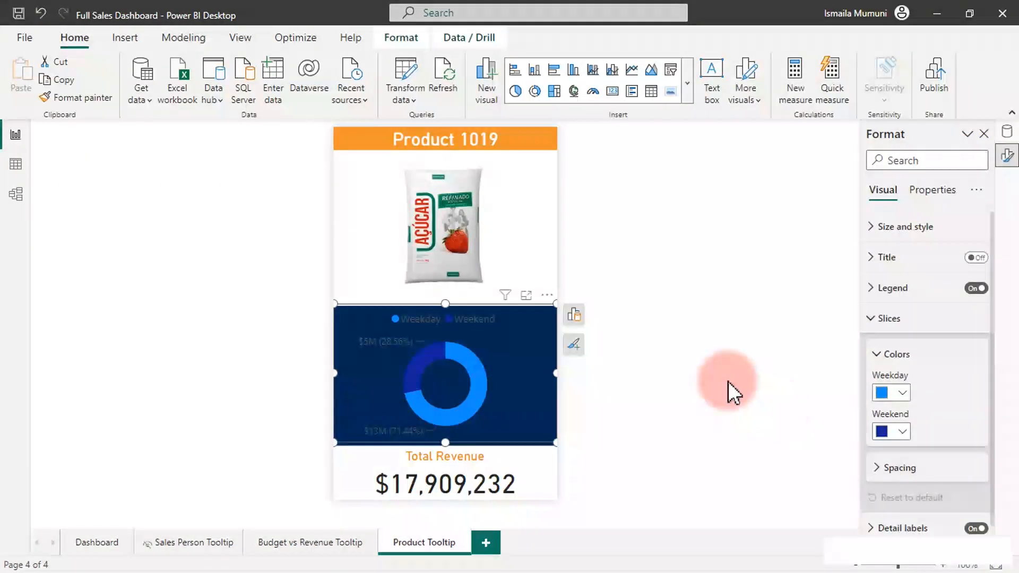
left_click(904, 393)
left_click(836, 363)
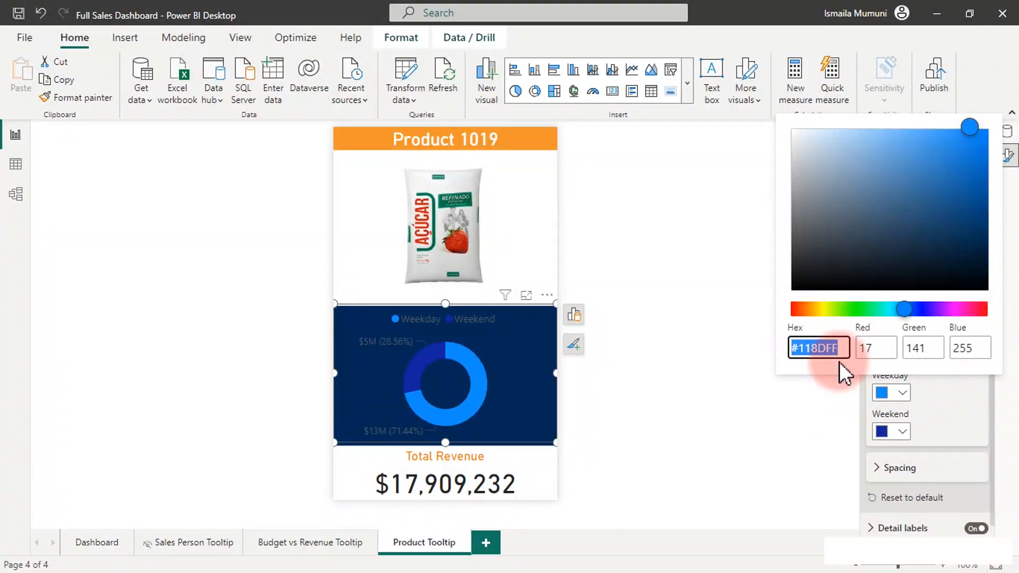
key("ctrl+v")
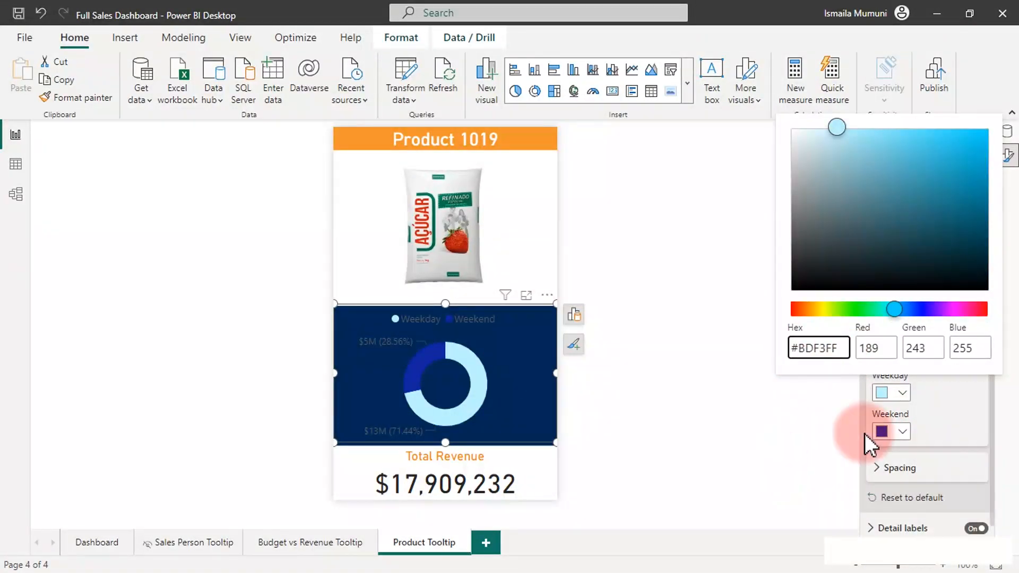
- Try a light gray for the donut chart's Weekend slice, and settle on a darker gray from the white shades
left_click(896, 429)
left_click(894, 428)
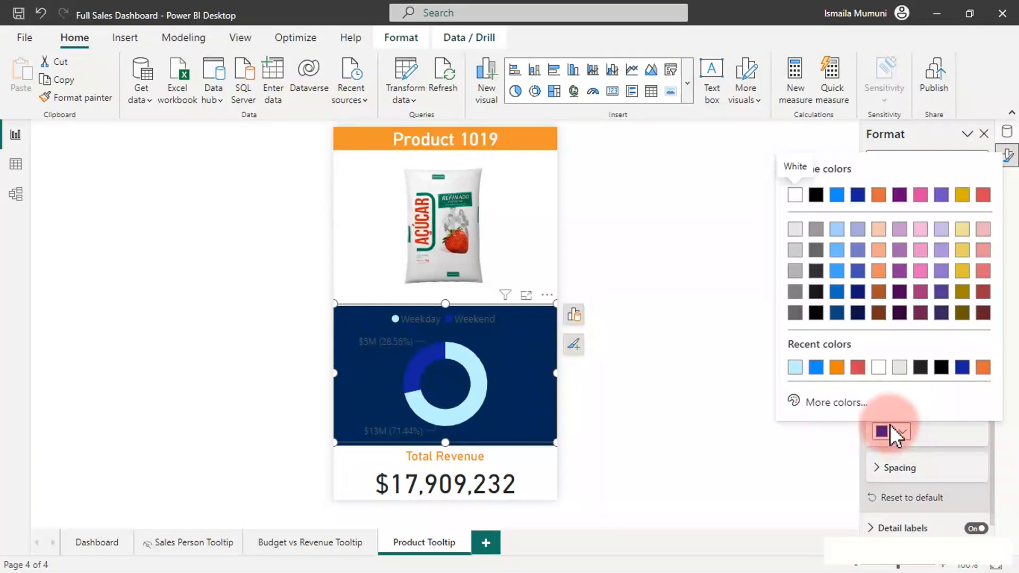
left_click(796, 249)
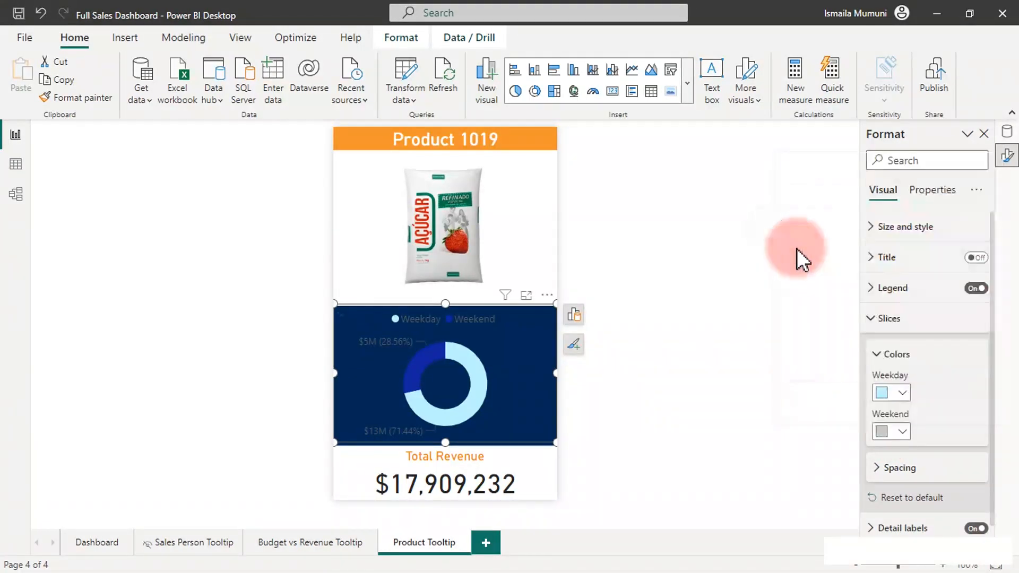
left_click(897, 431)
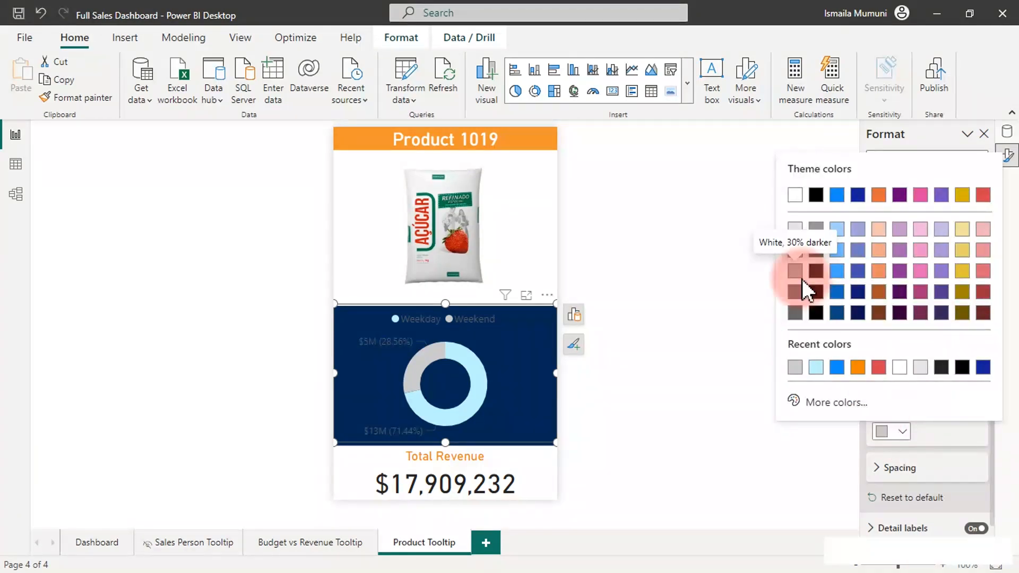
left_click(796, 291)
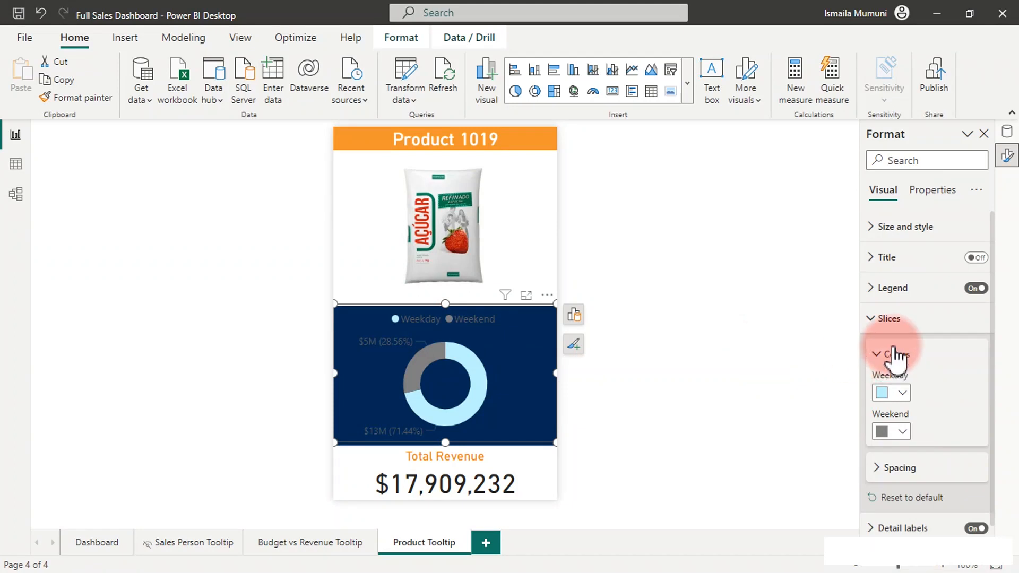
left_click(894, 329)
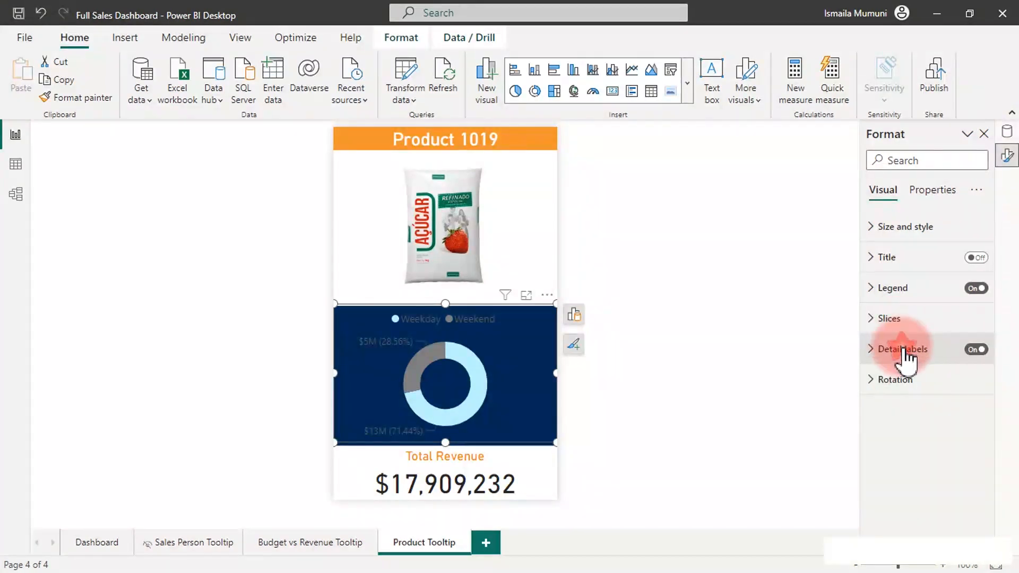
- Set the color of the donut chart's detail label values to White, 10% darker
left_click(902, 349)
left_click(891, 515)
left_click_drag(991, 376, 982, 475)
left_click(897, 435)
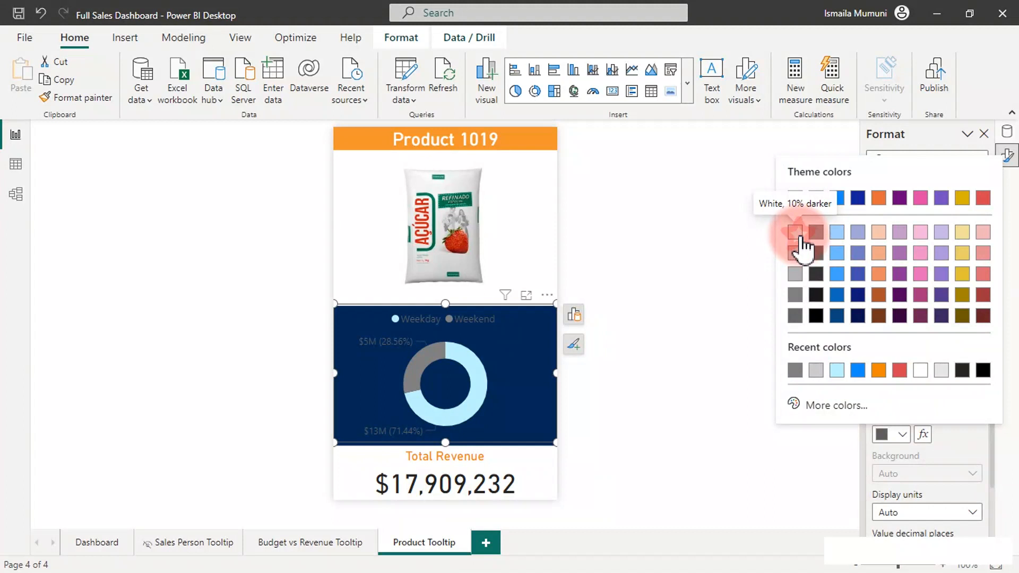
left_click(800, 236)
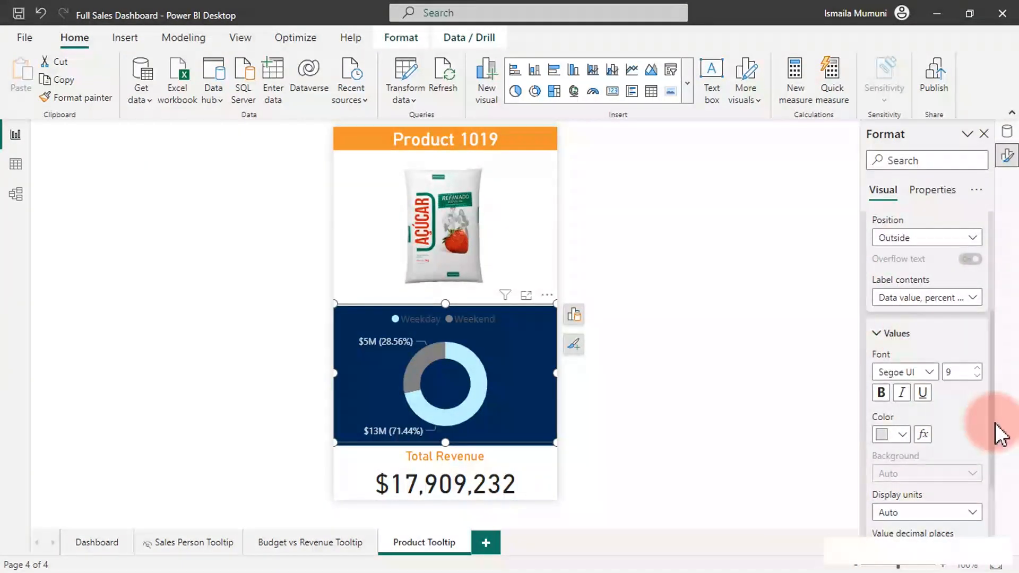
left_click_drag(996, 446, 994, 295)
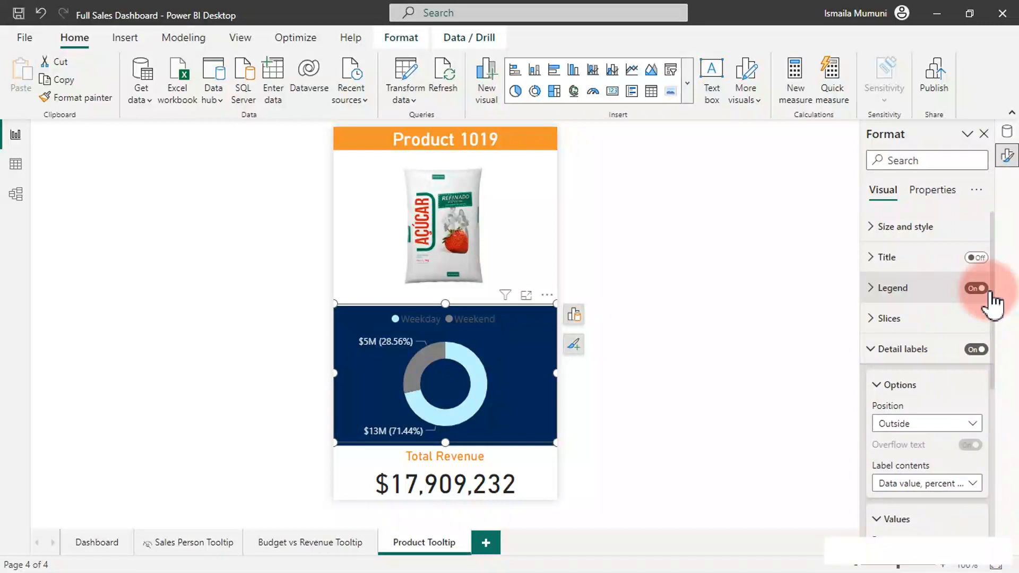
left_click(908, 352)
- Set the donut chart's legend text color to white and deselect the chart
left_click(902, 292)
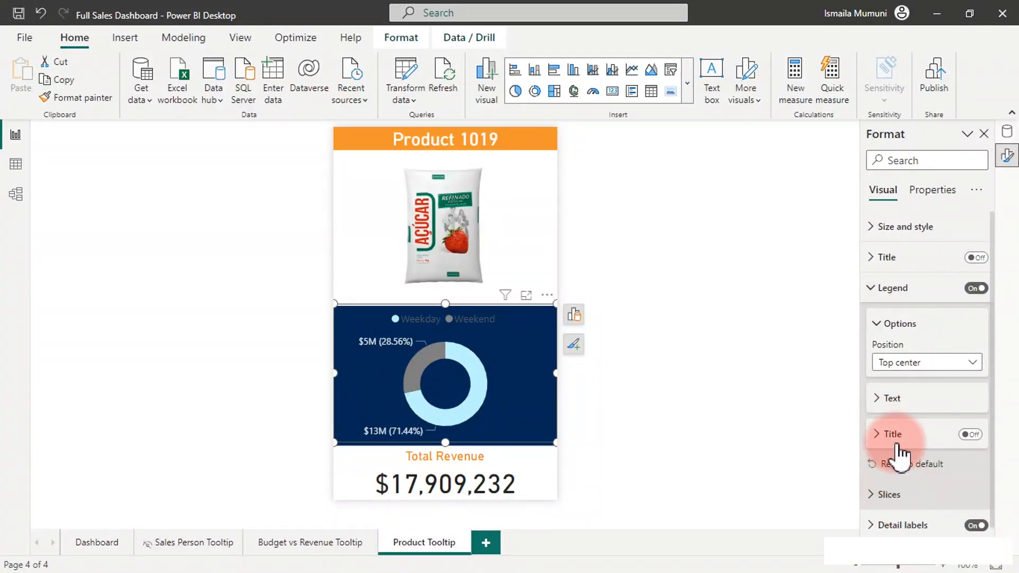
left_click(900, 414)
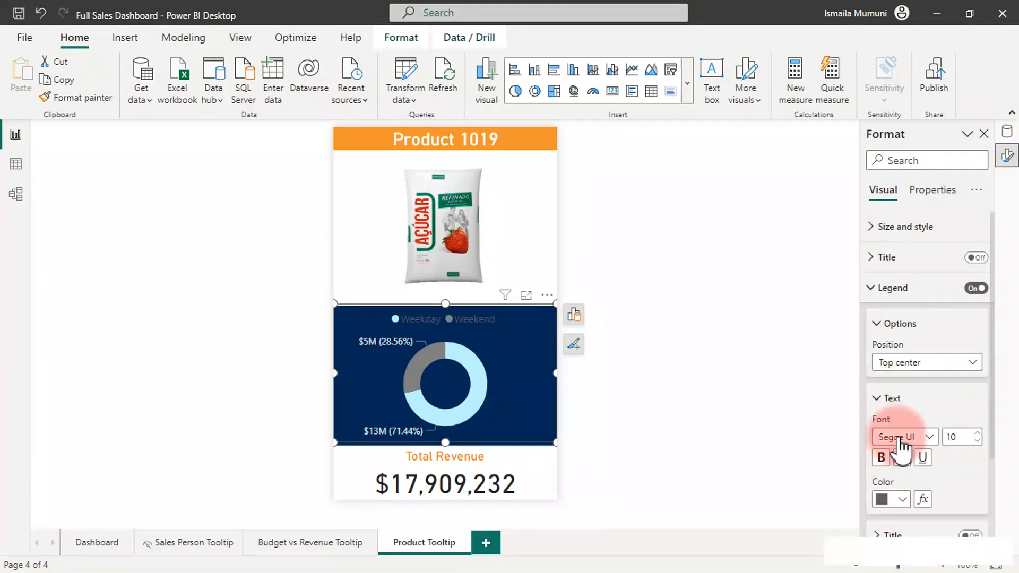
left_click(903, 500)
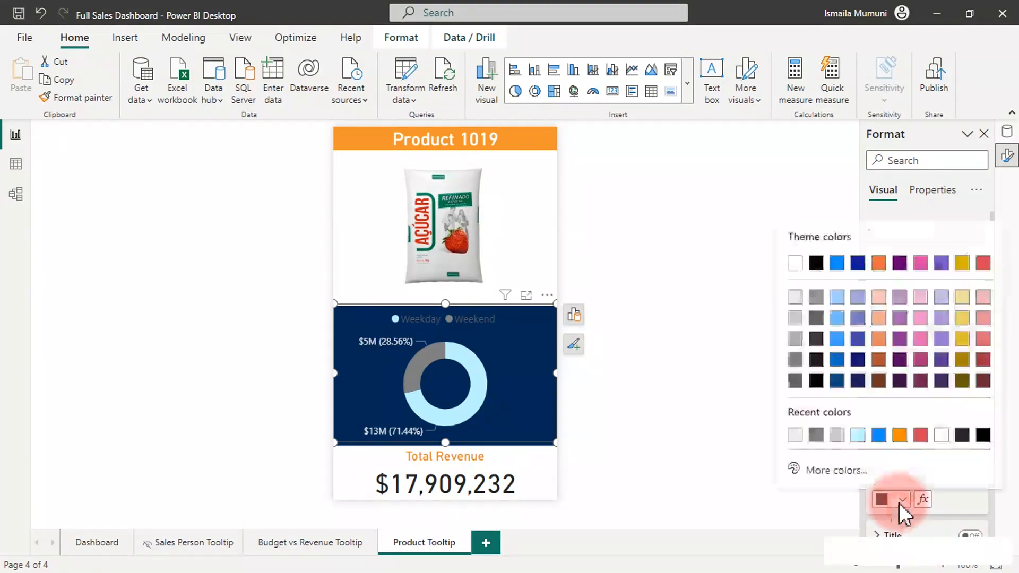
left_click(793, 262)
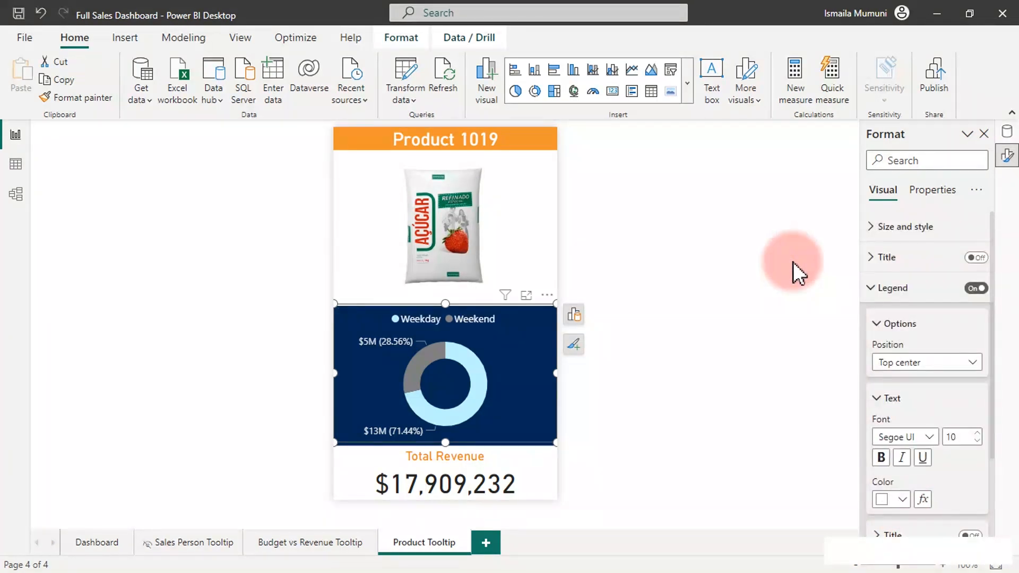
left_click(667, 272)
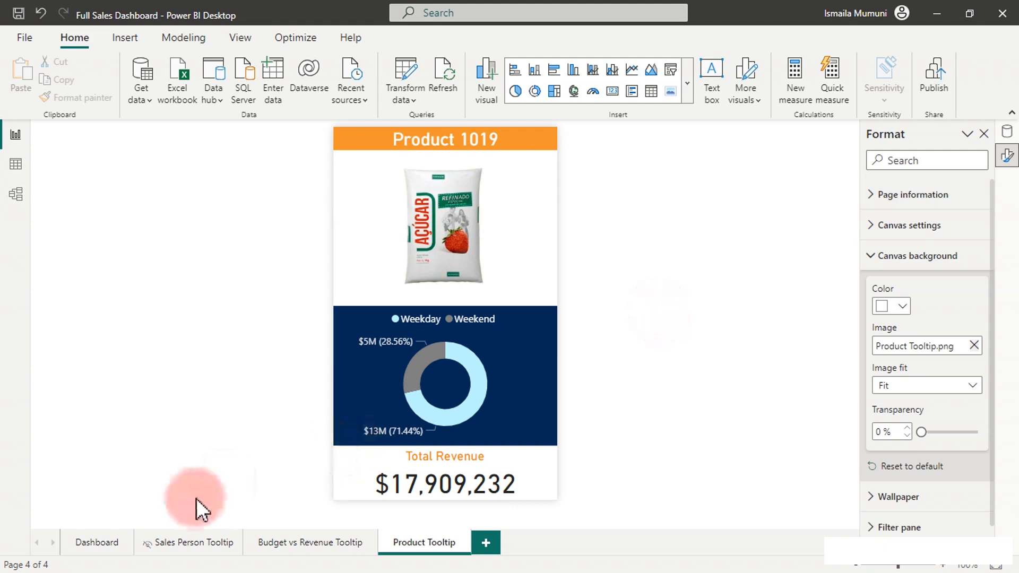
- Check the tooltip page options of the Dynamic Ranking chart on the Dashboard page and preview the tooltip on the Product 2135 bar
left_click(91, 542)
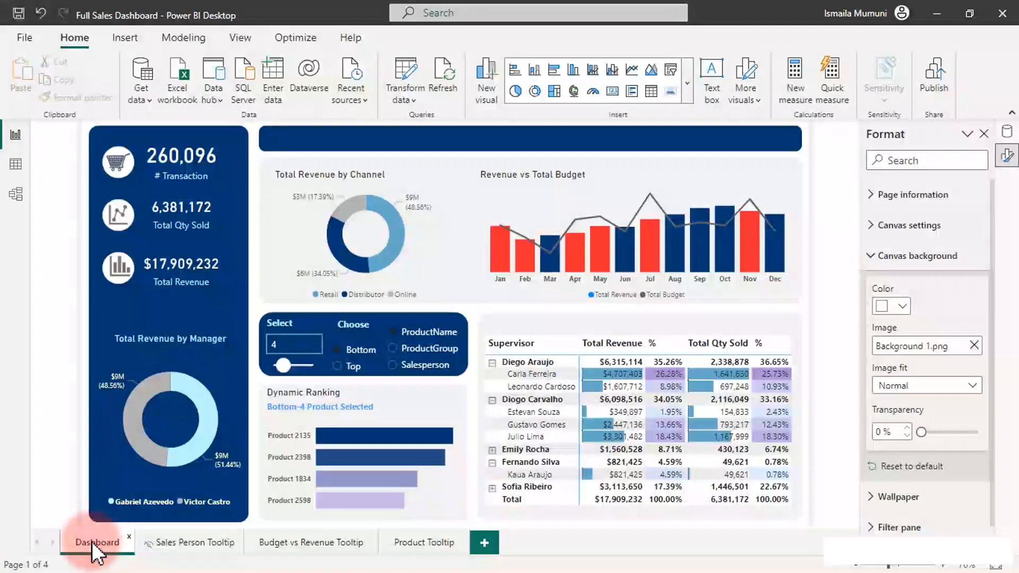
left_click(415, 417)
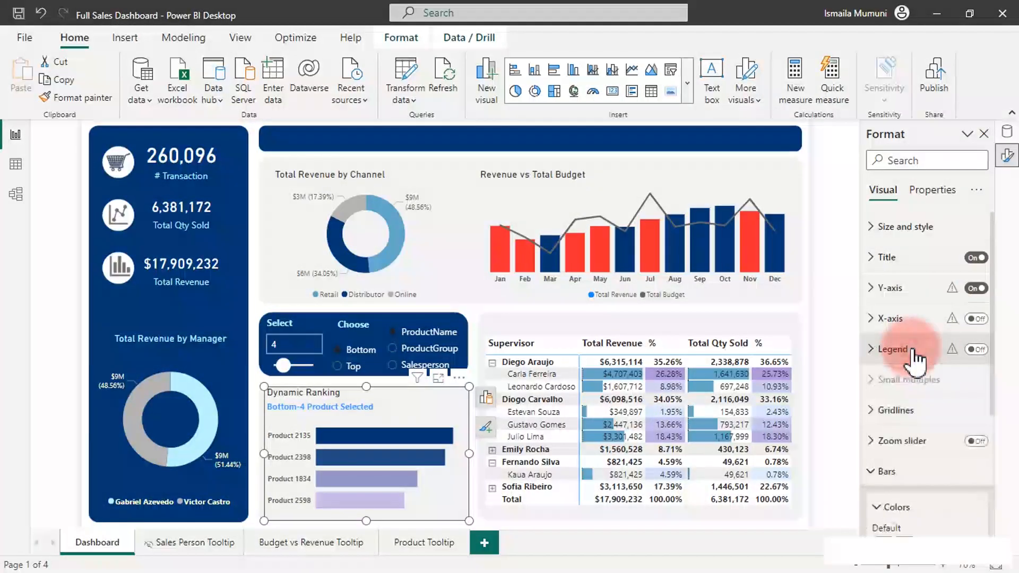
left_click(938, 192)
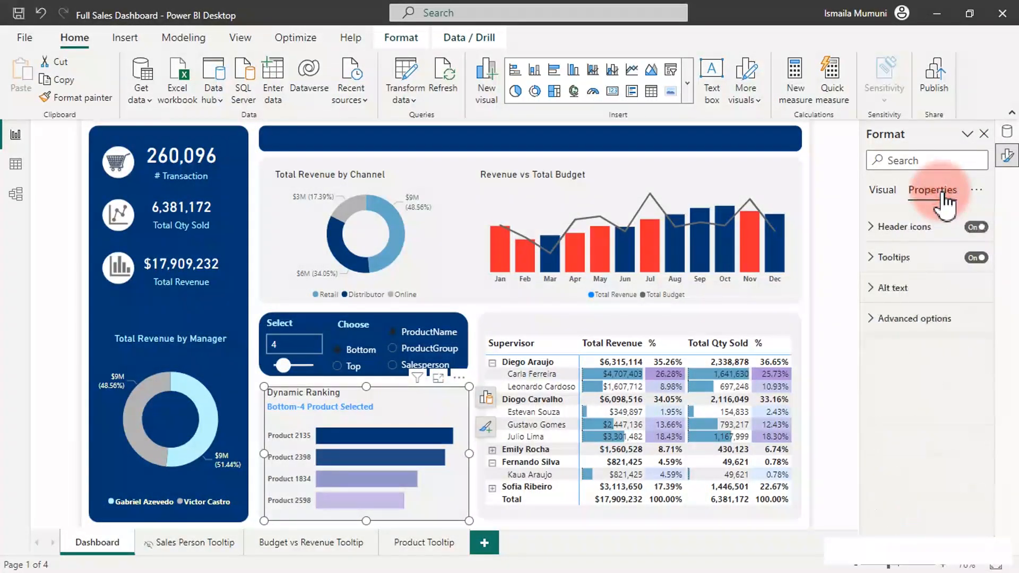
left_click(914, 260)
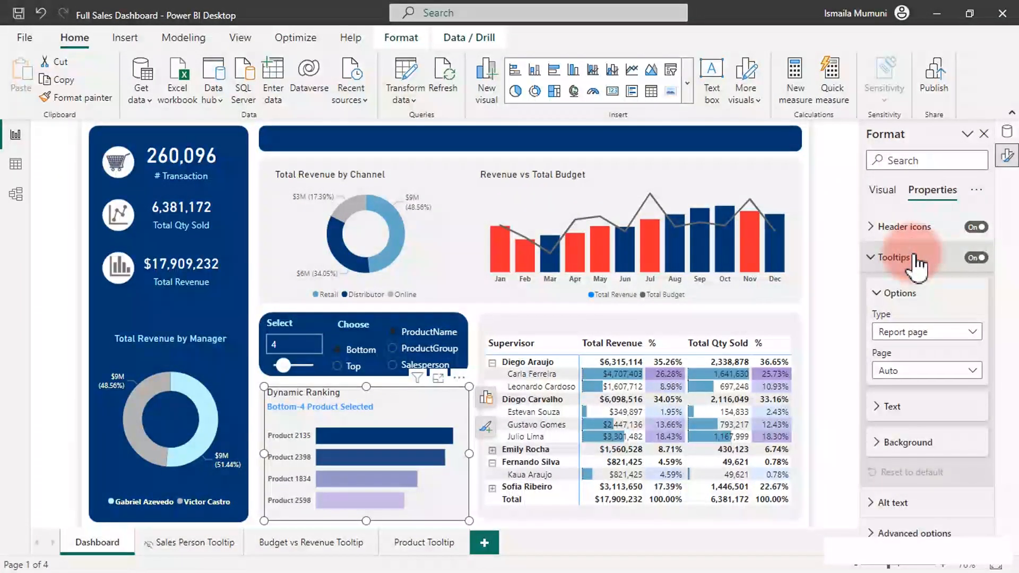
left_click(945, 372)
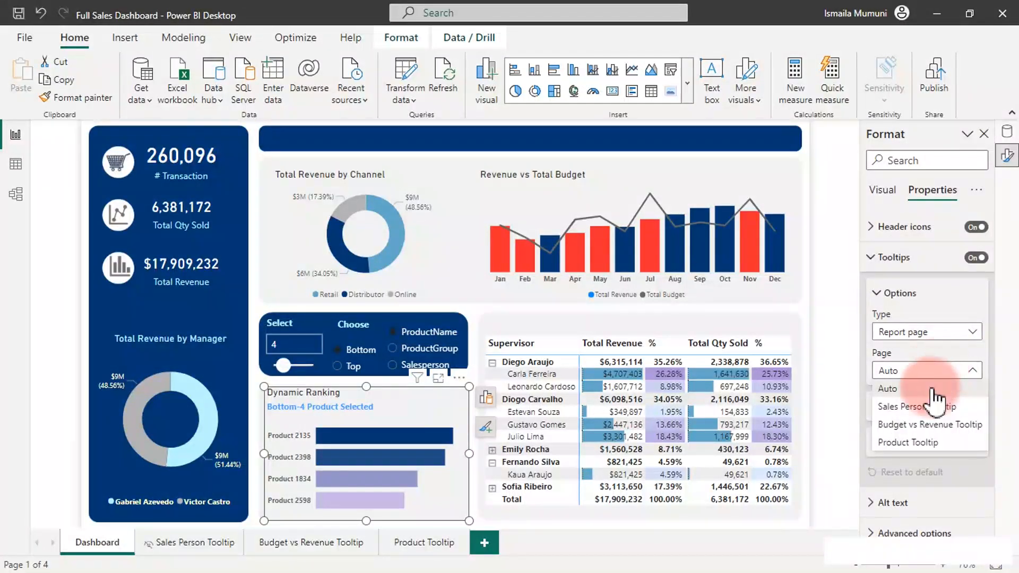
left_click(903, 457)
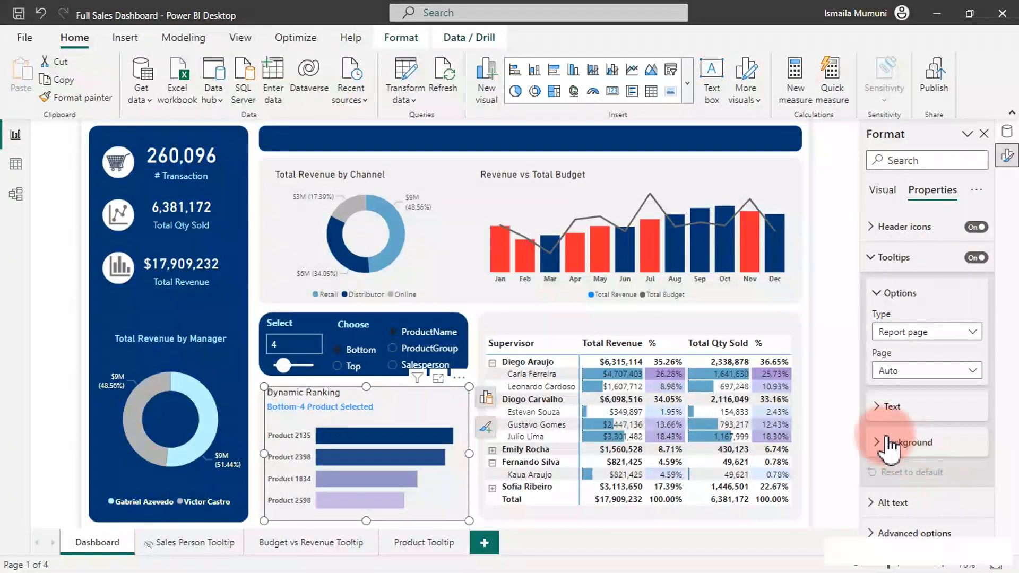
left_click(575, 140)
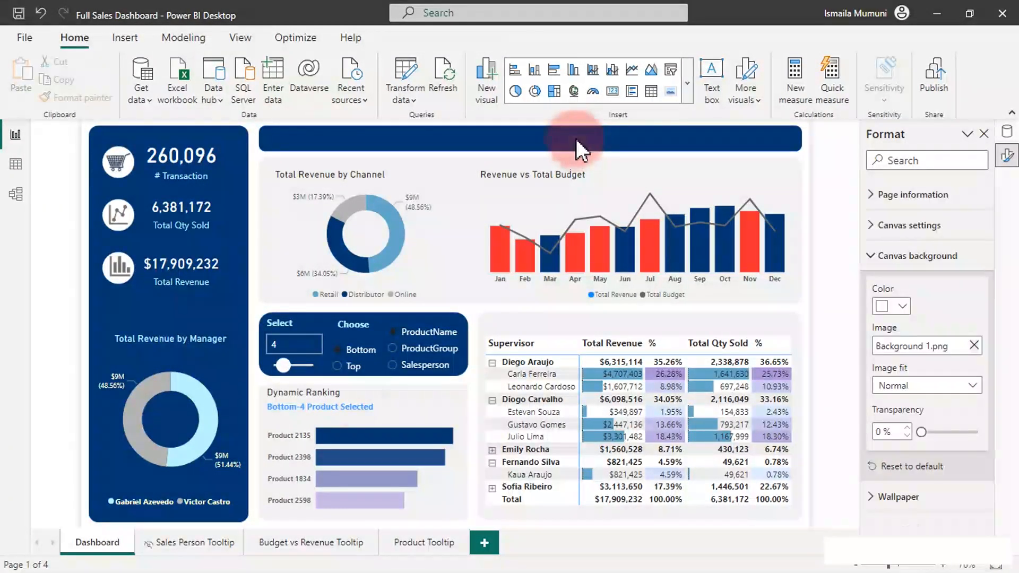
mouse_move(370, 430)
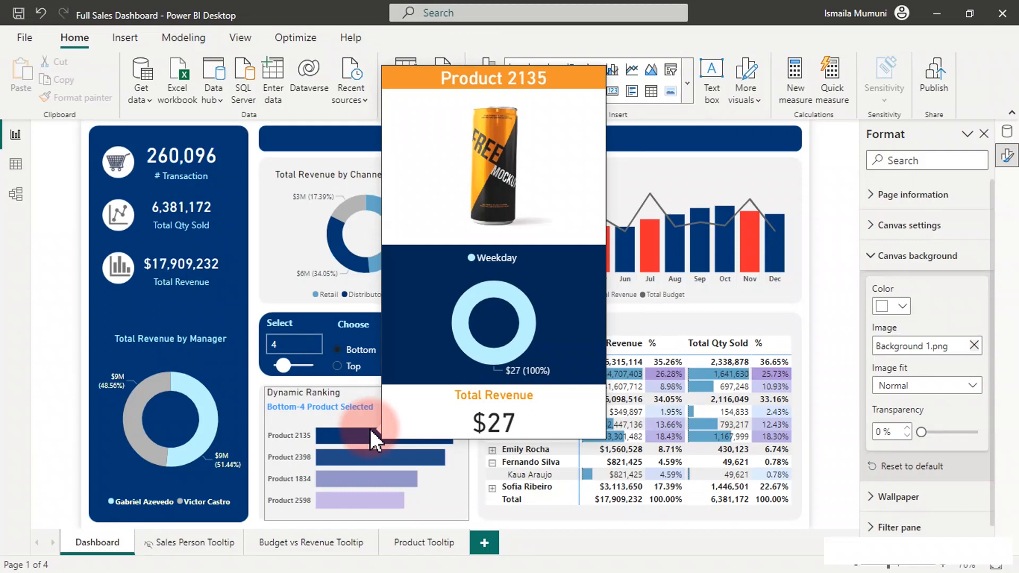
- Preview the product tooltip on the remaining Dynamic Ranking bars, including Product 2398 and Product 1834
mouse_move(369, 457)
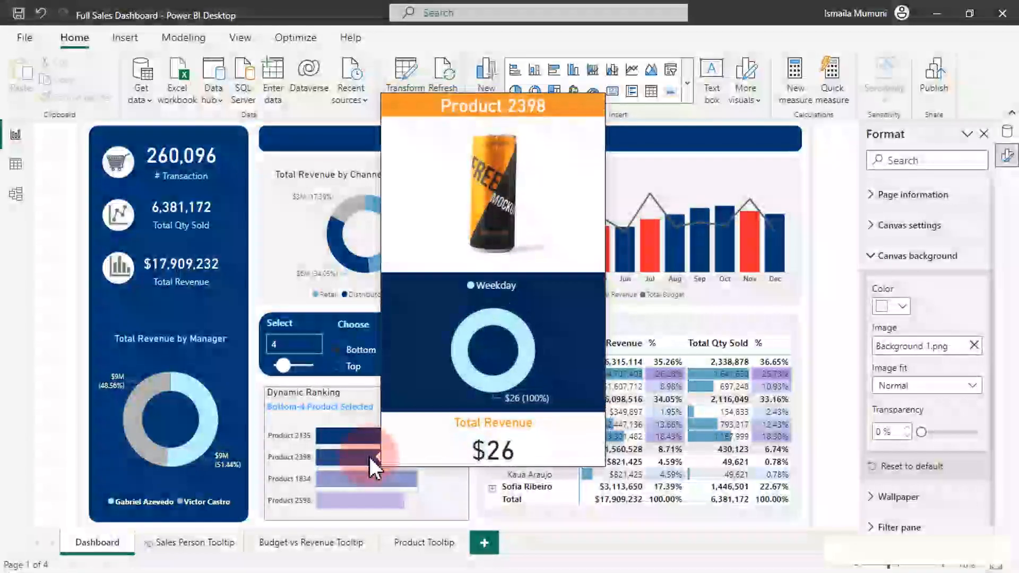
mouse_move(364, 479)
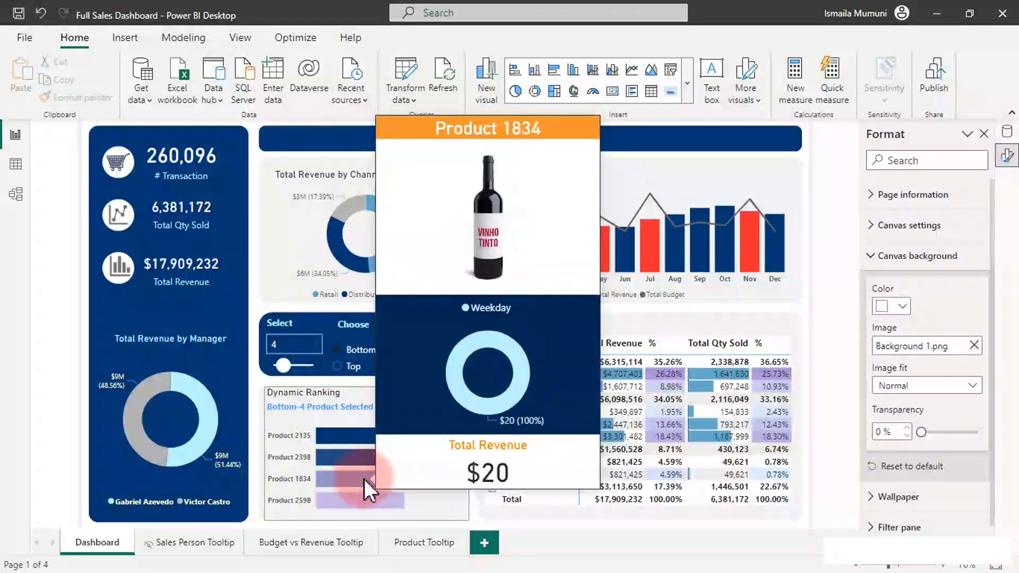
mouse_move(363, 498)
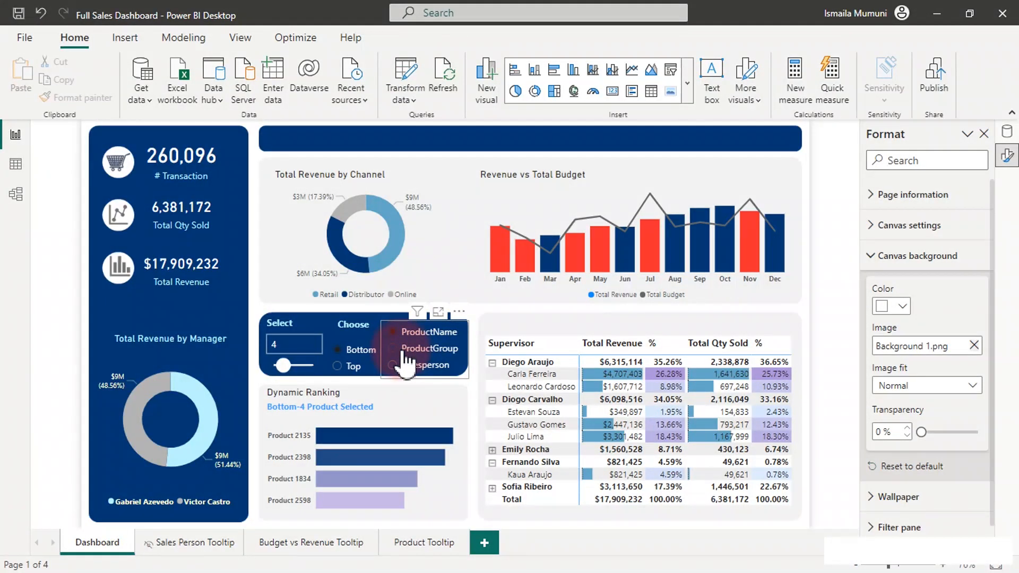
- Switch the Dynamic Ranking chart to ProductGroup, preview the tooltip on its bars, and change the ranking to Top
left_click(404, 350)
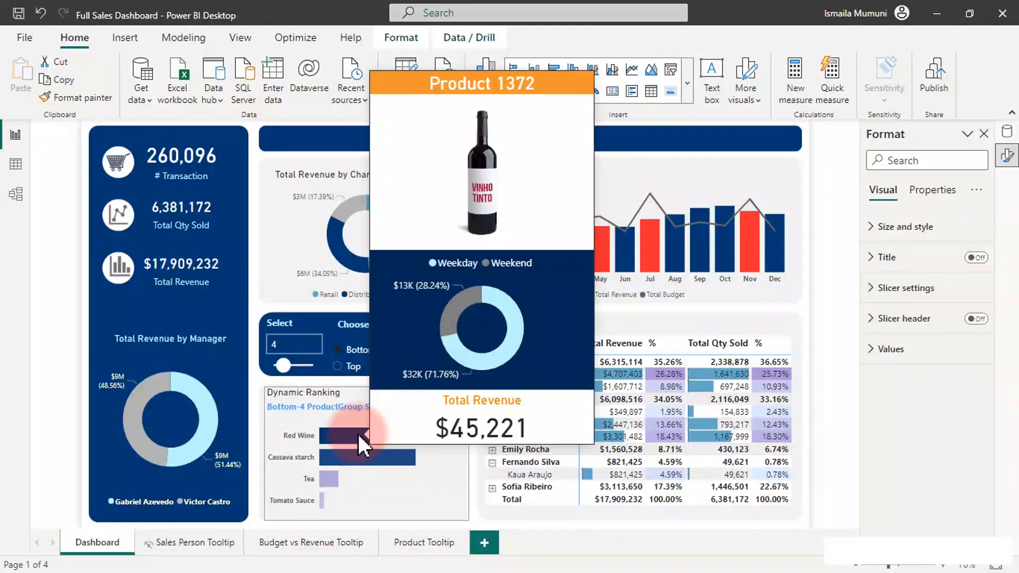
mouse_move(330, 482)
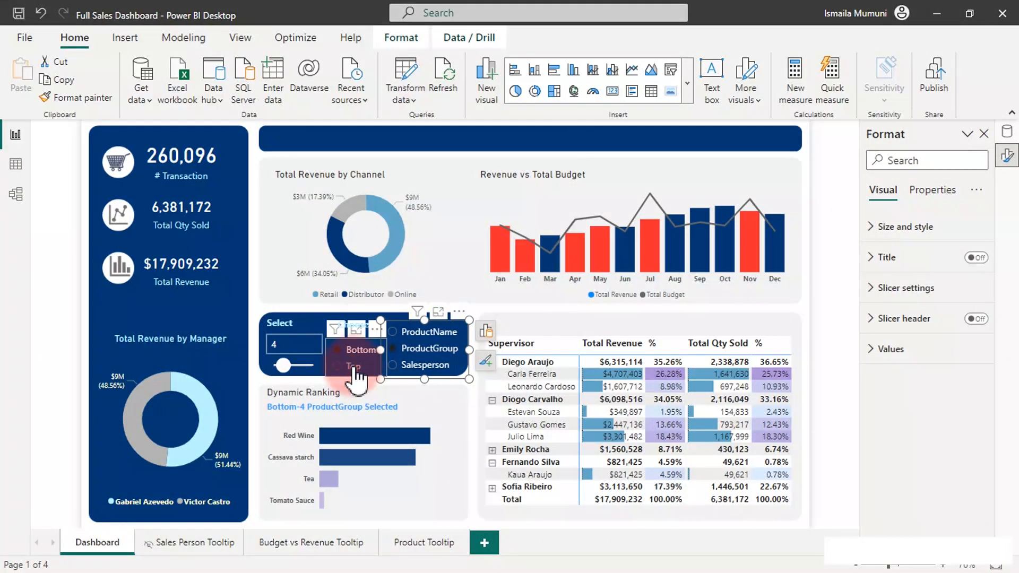
left_click(354, 367)
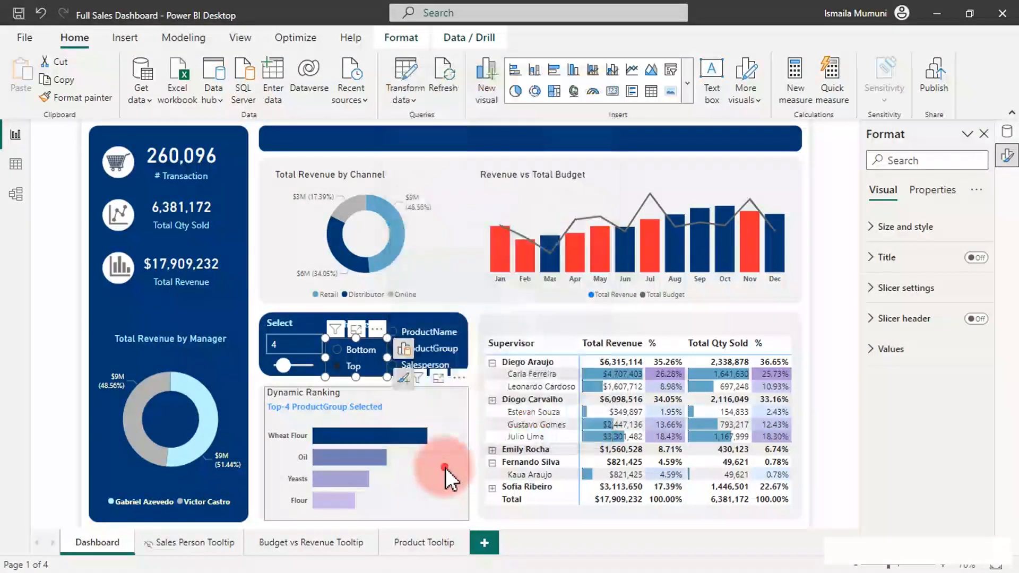
- Turn on data labels for the Dynamic Ranking chart
left_click(445, 467)
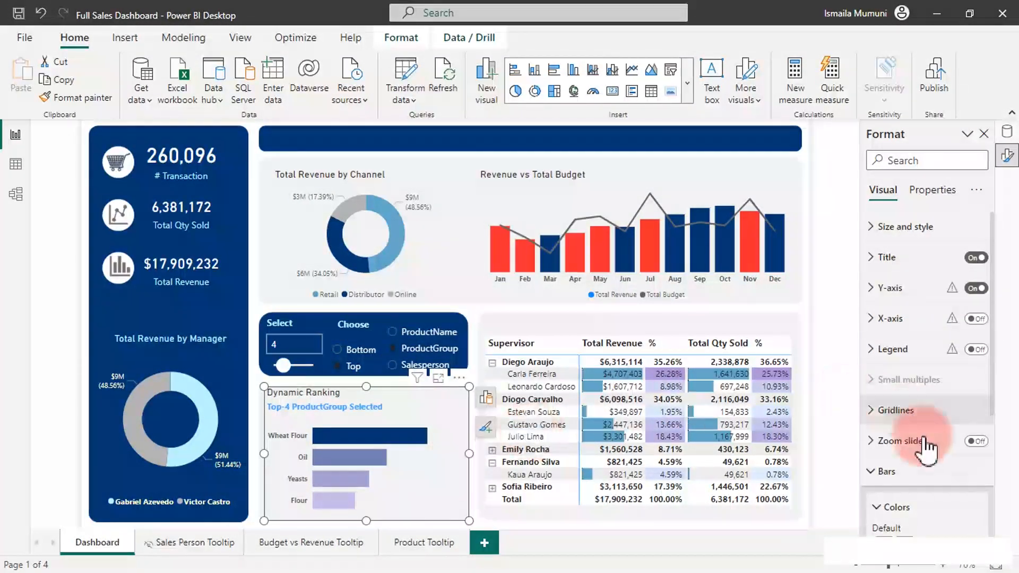
left_click(900, 471)
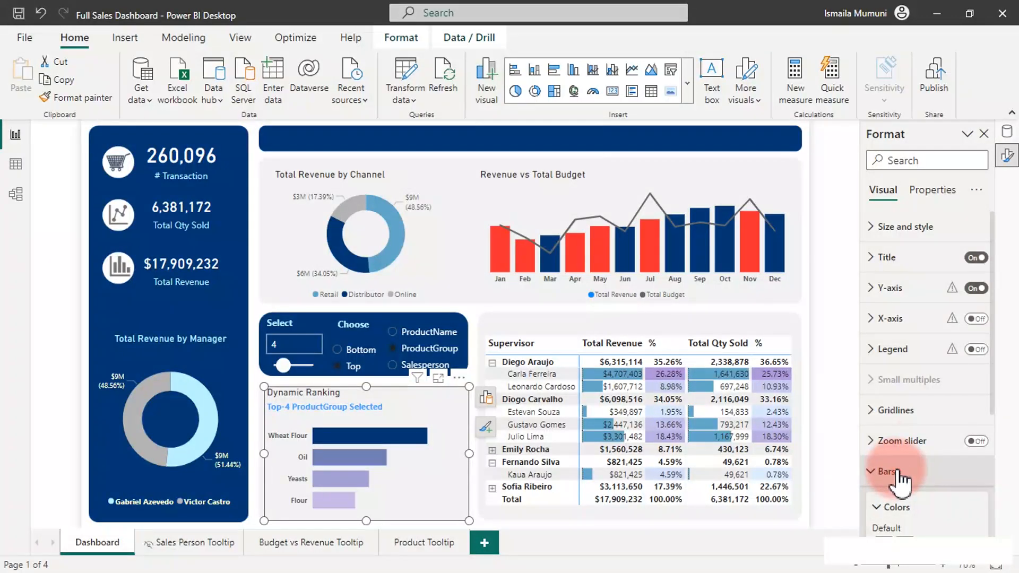
left_click(901, 471)
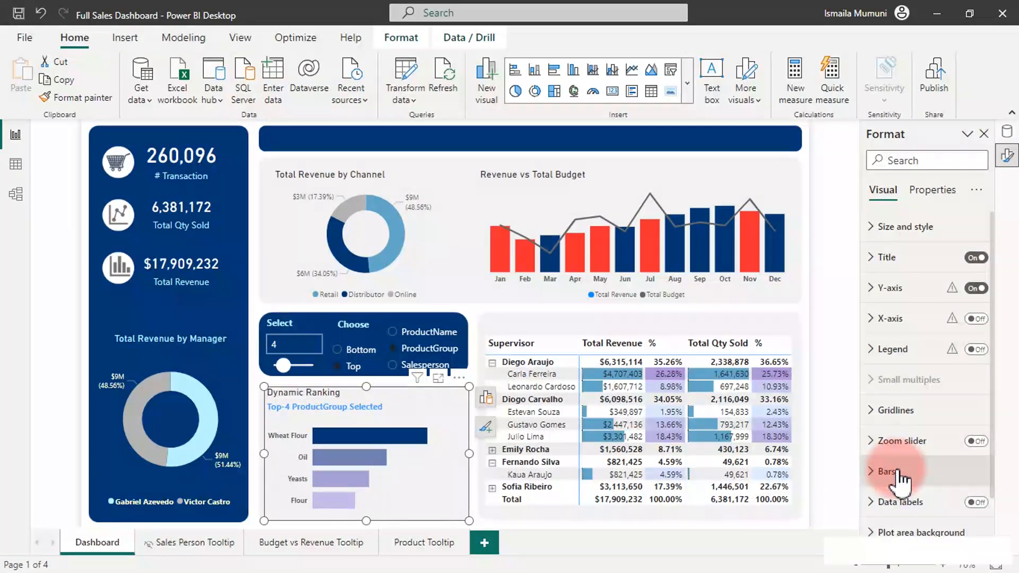
left_click(978, 504)
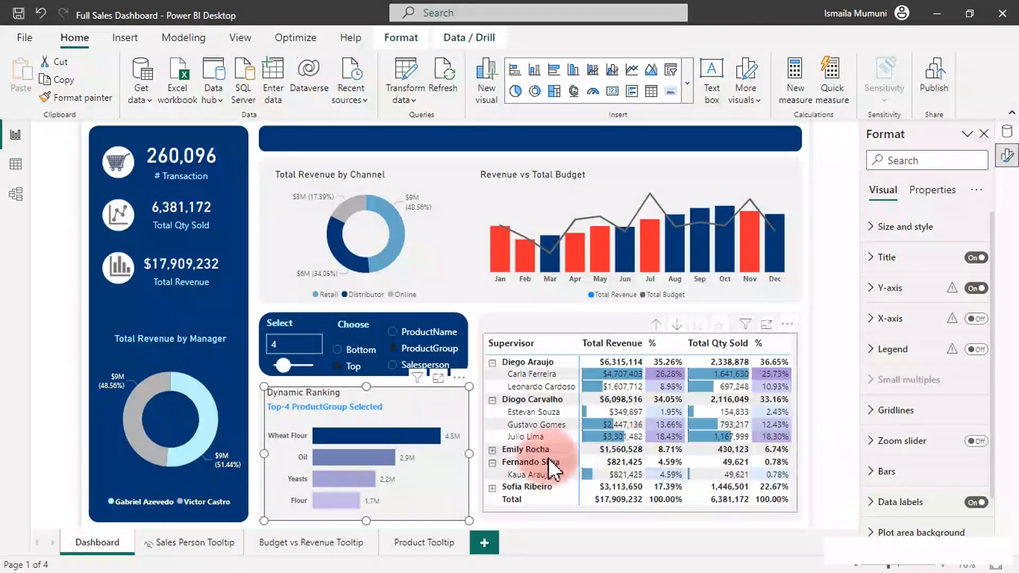
- Preview the custom tooltips on the Dynamic Ranking, Total Revenue by Channel and Revenue vs Total Budget charts
mouse_move(425, 435)
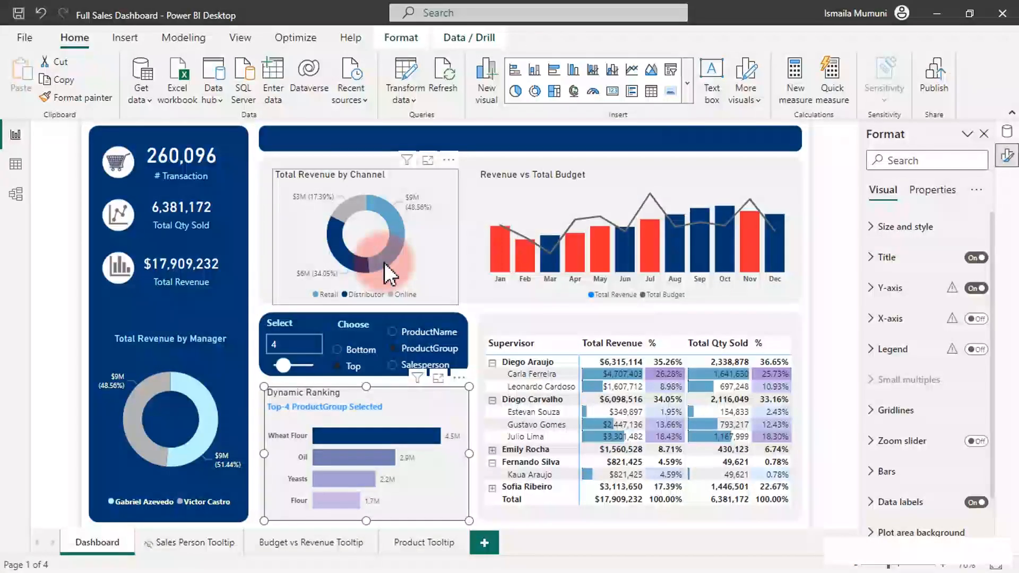
mouse_move(384, 262)
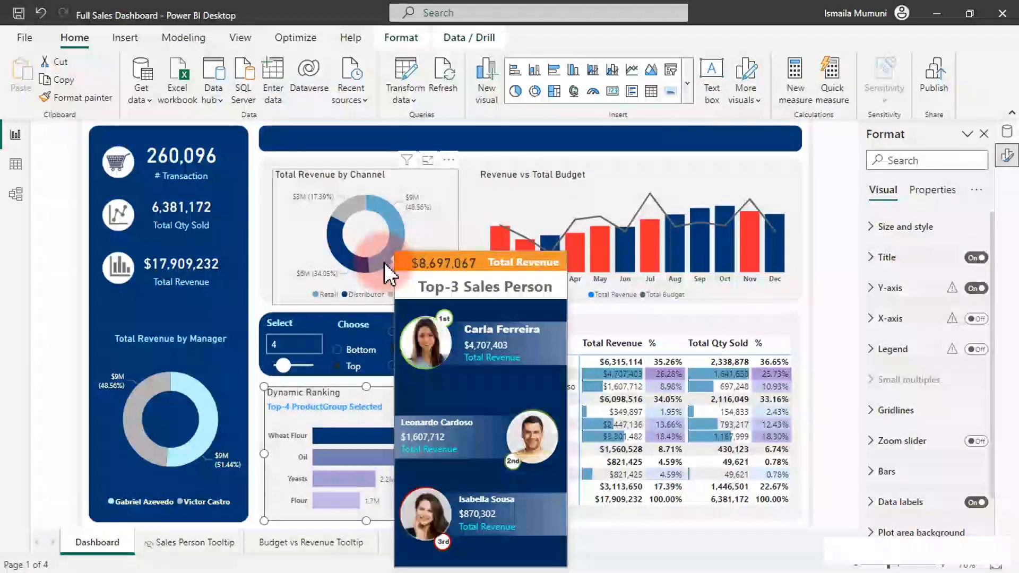
mouse_move(596, 249)
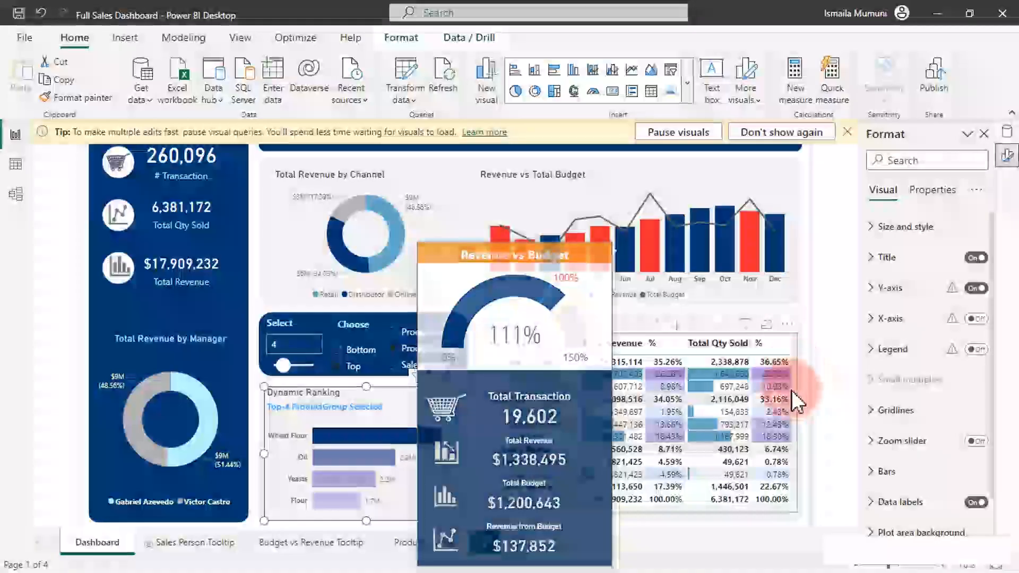
- Add a new report page named Sales Person Details and dismiss the tip about pausing visual queries
left_click(485, 543)
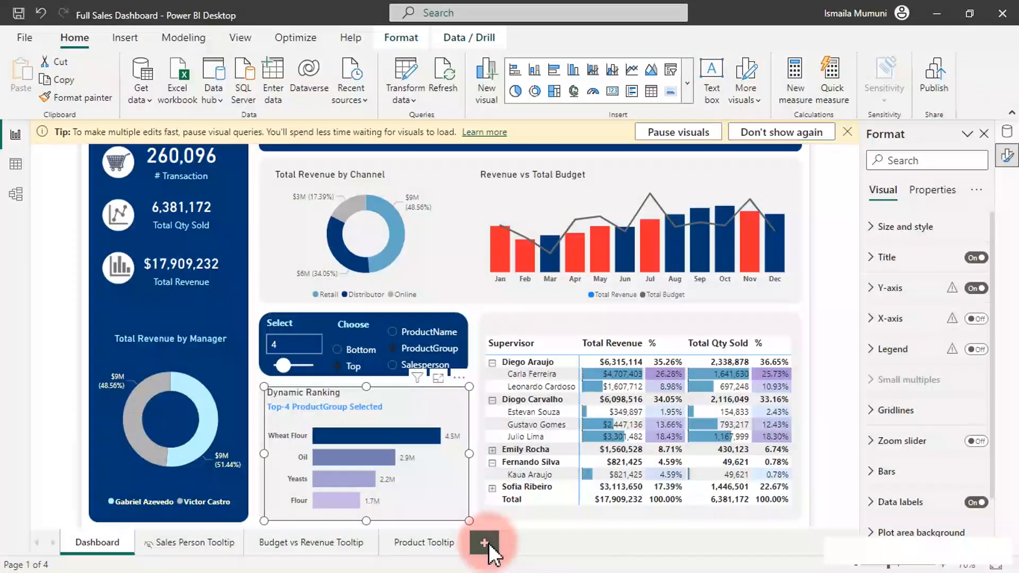
double_click(488, 543)
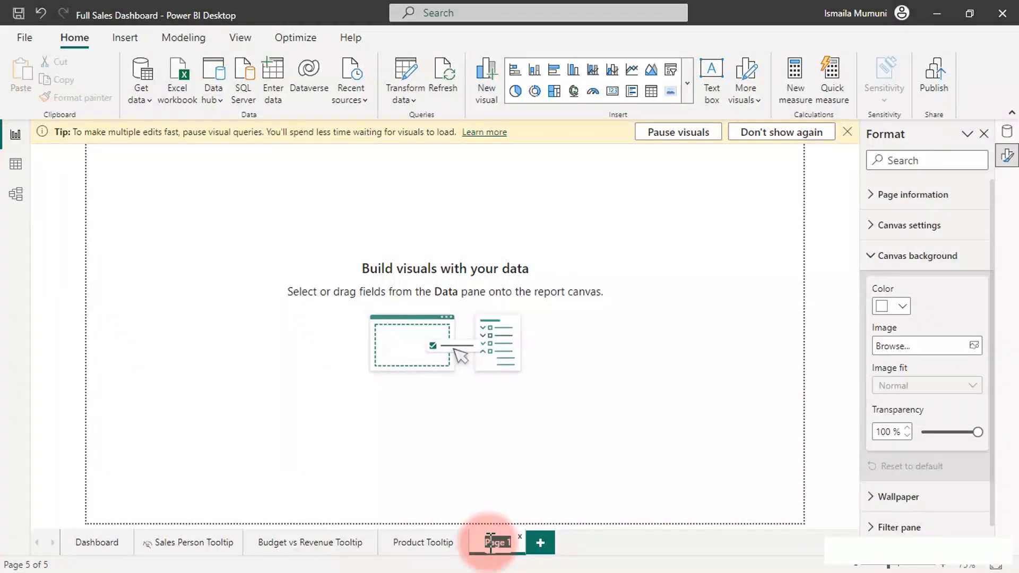
type("Sales")
type(" Perse")
key("BackSpace")
type("on")
type("De")
type("tails")
key("Return")
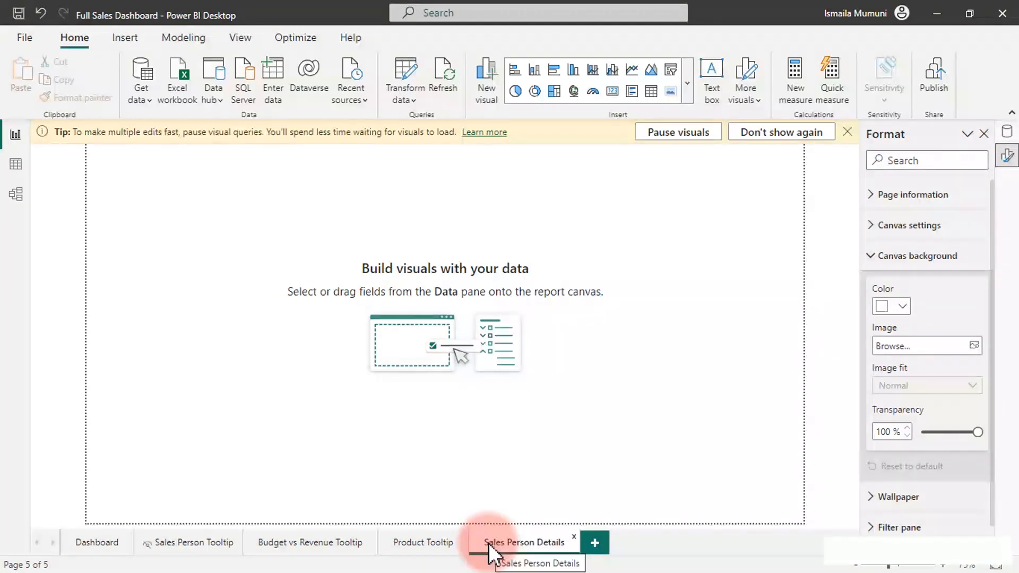
left_click(554, 457)
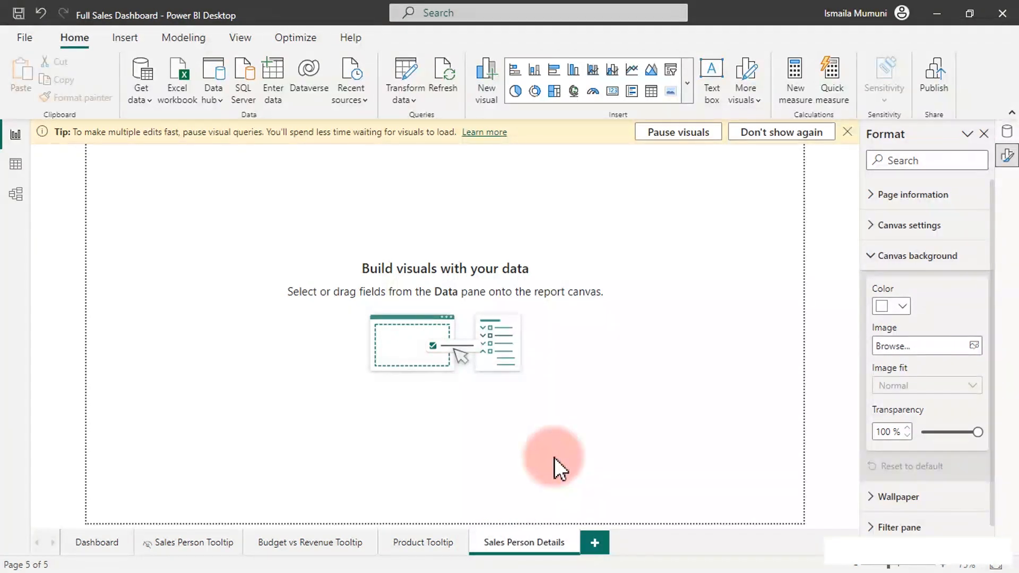
left_click(848, 131)
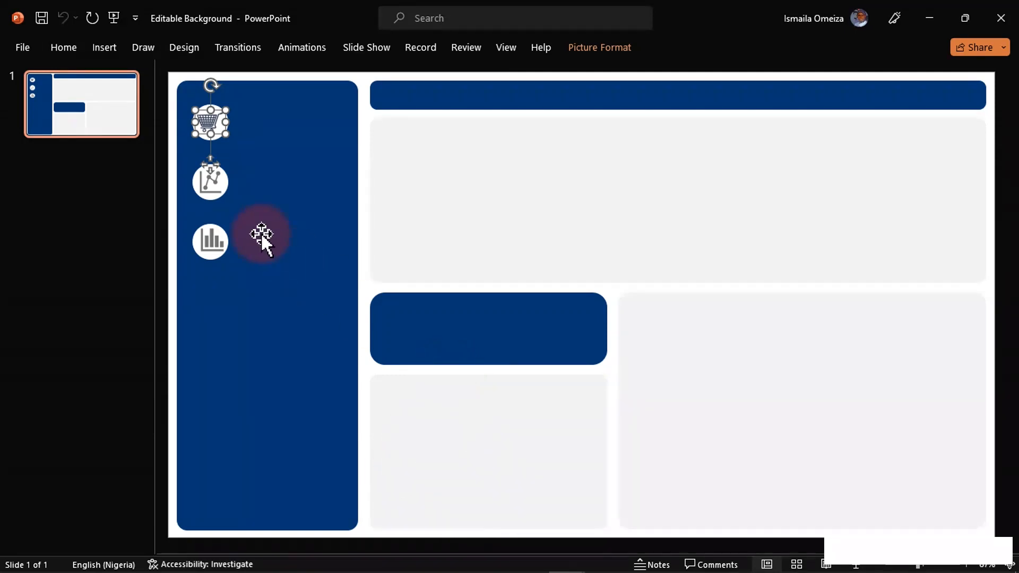
- Switch to PowerPoint, duplicate the dashboard background slide, and delete the cart icon with its white circle from the copy
right_click(90, 112)
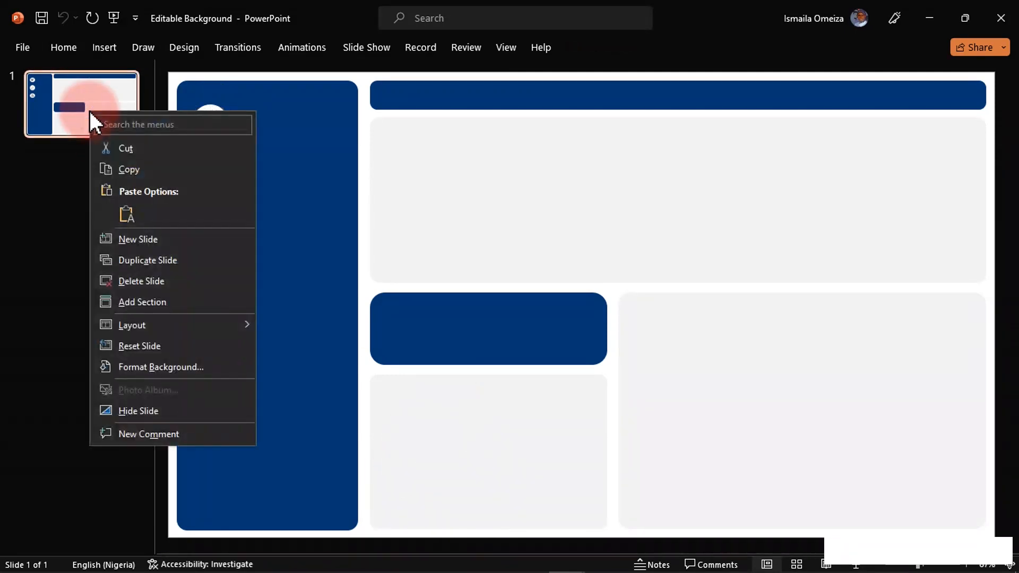
left_click(143, 263)
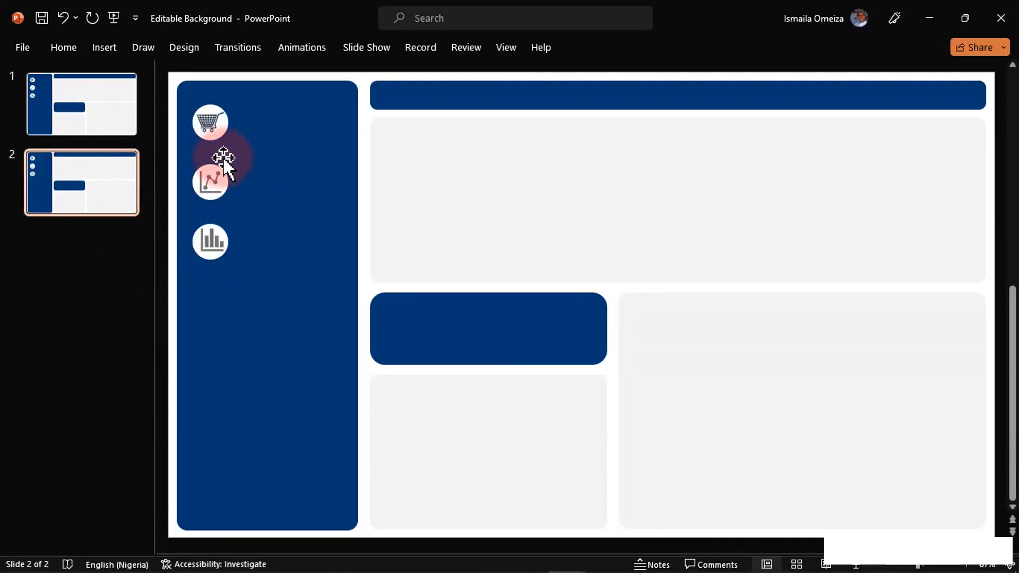
left_click(216, 139)
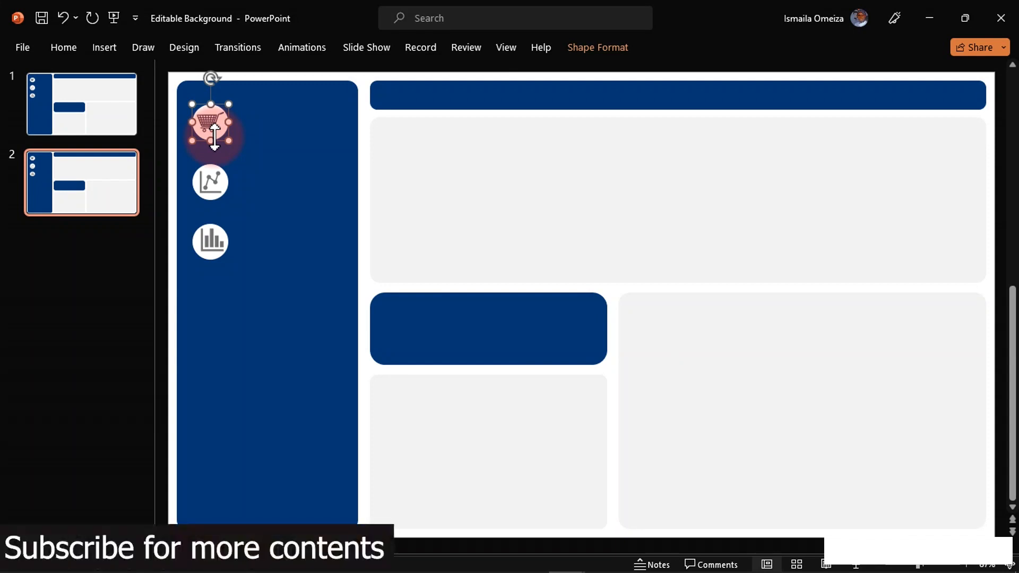
key("Delete")
key("ctrl+z")
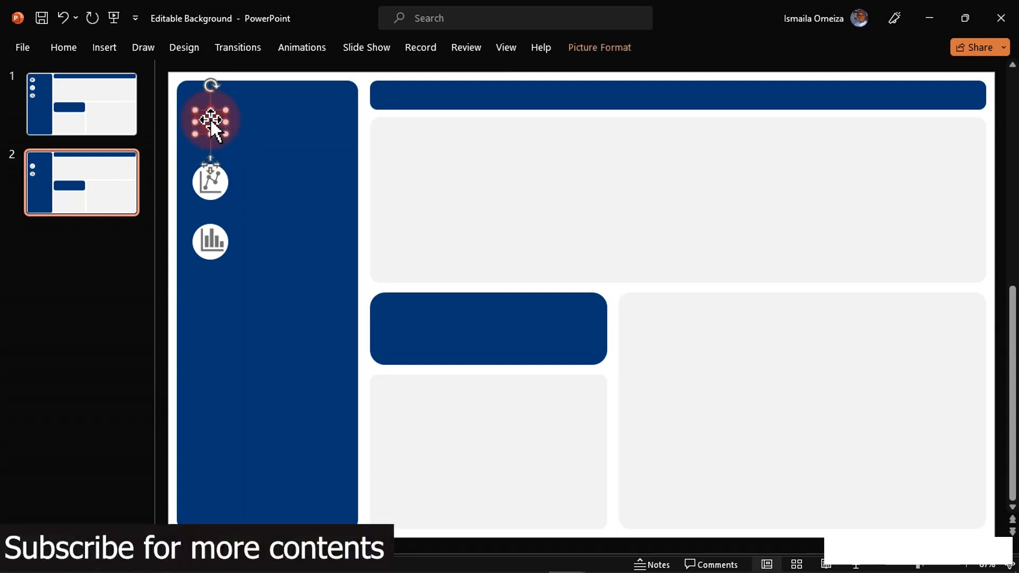
key("Delete")
- Delete the line chart and bar chart icons together with their white circles from slide 2
left_click(210, 182)
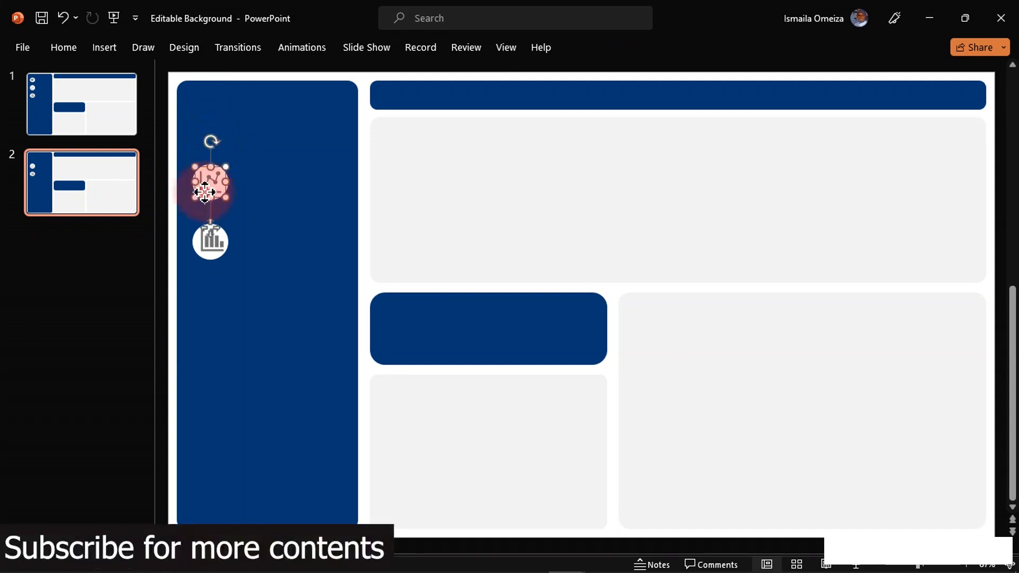
left_click(215, 257, "shift")
key("Delete")
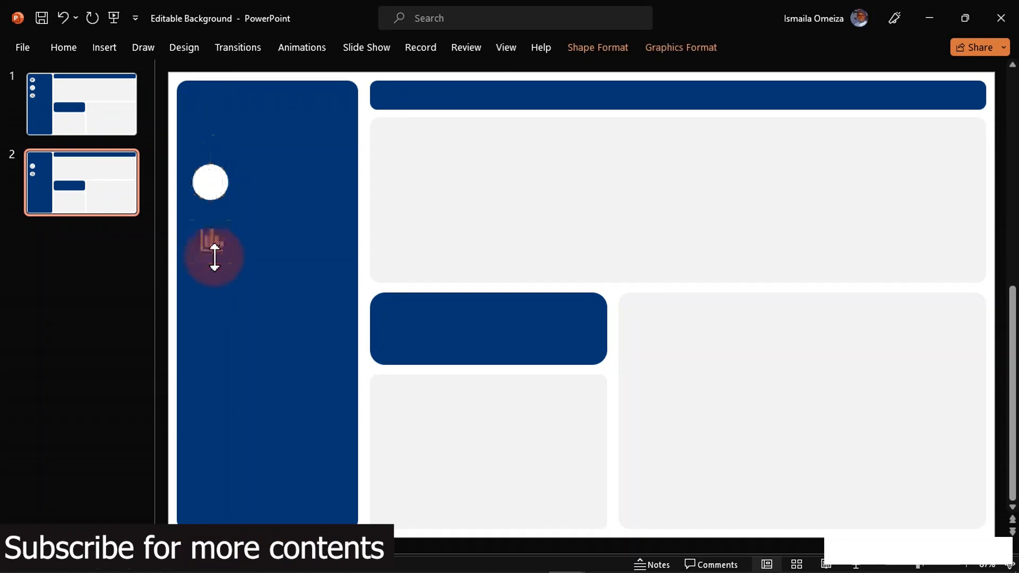
left_click(215, 254)
left_click(210, 182, "shift")
key("Delete")
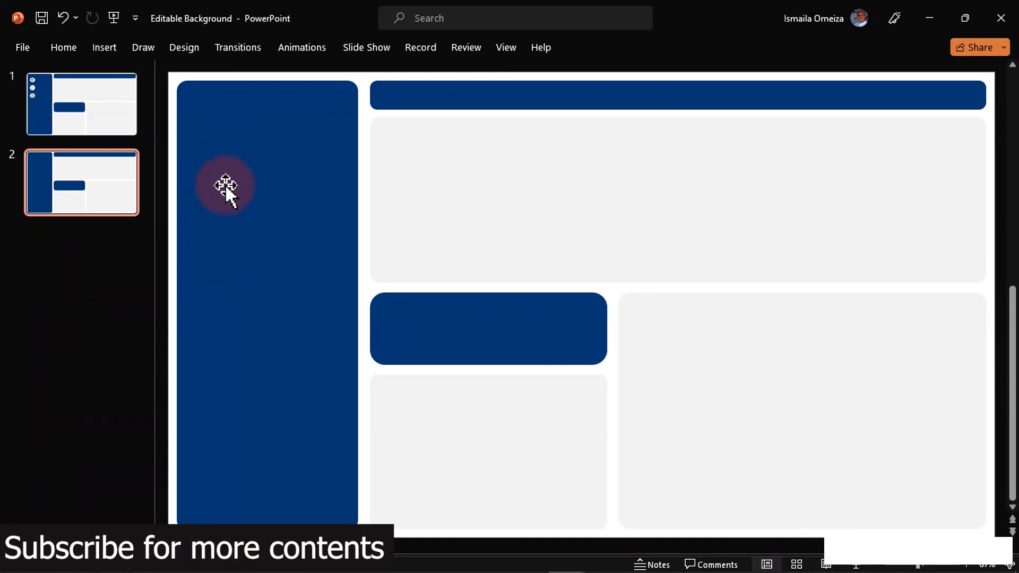
- Narrow the tall blue sidebar on slide 2, and delete the small blue panel and the two lower gray panels
left_click(228, 194)
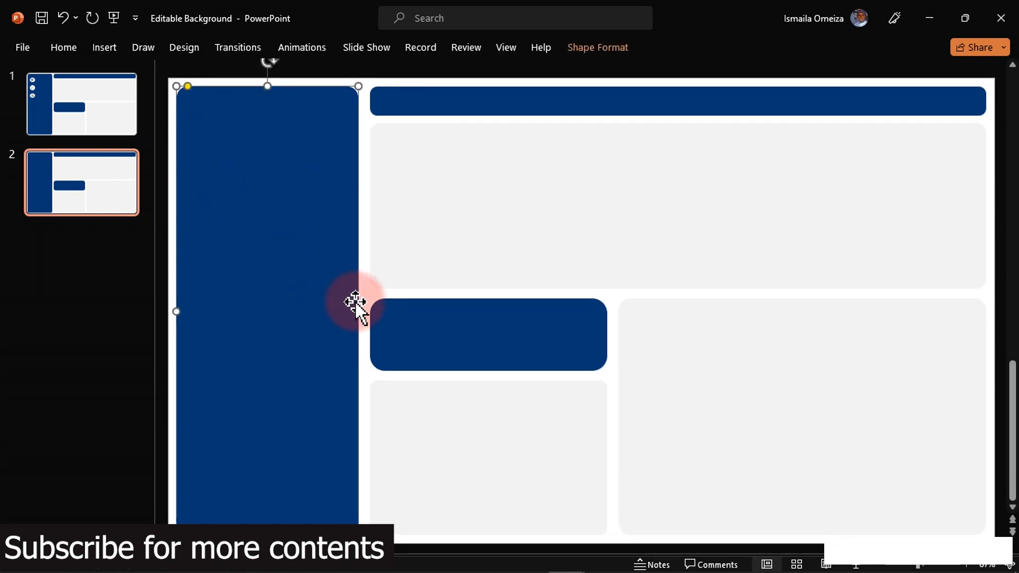
left_click_drag(359, 308, 332, 313)
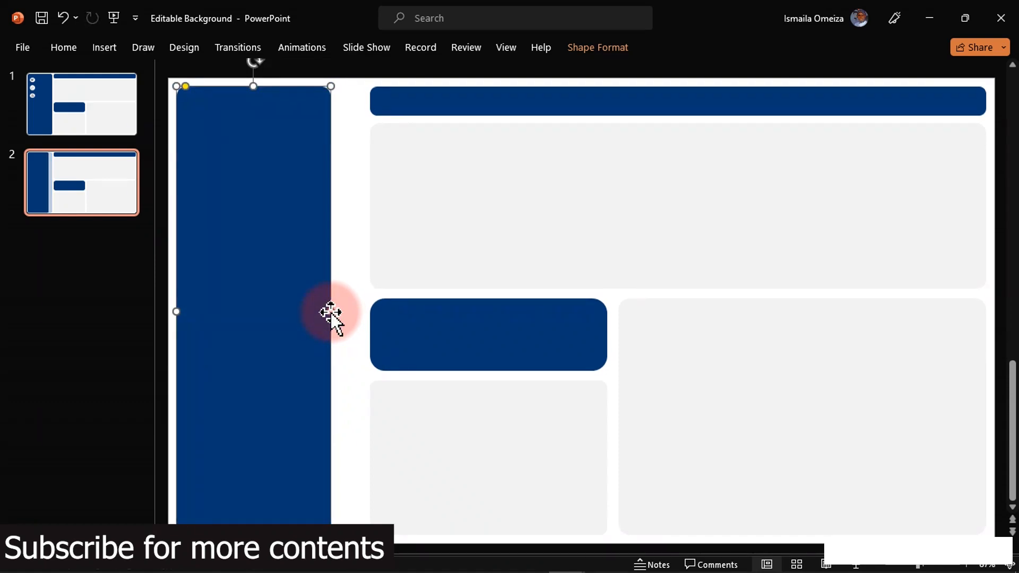
left_click(409, 313)
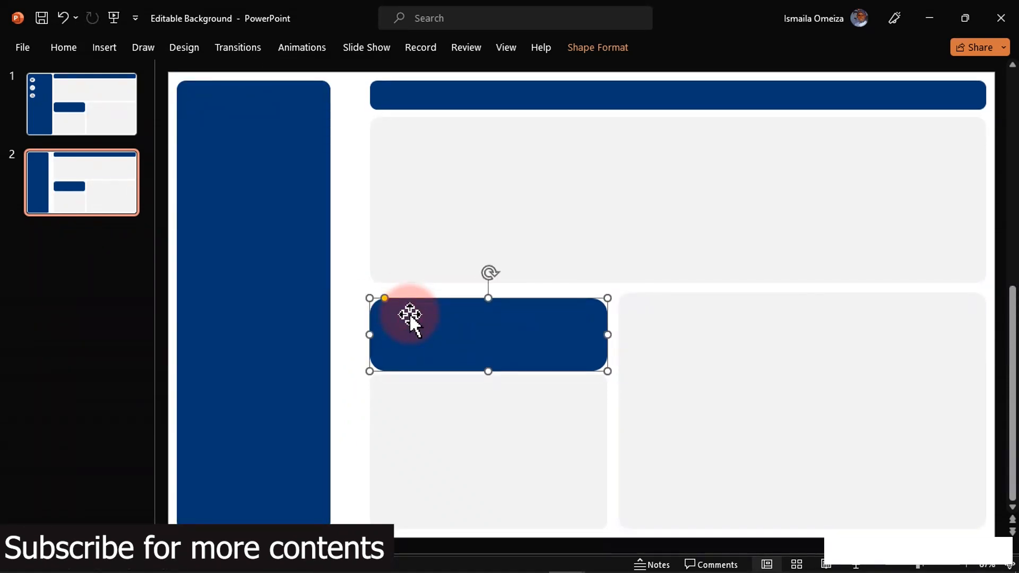
key("Delete")
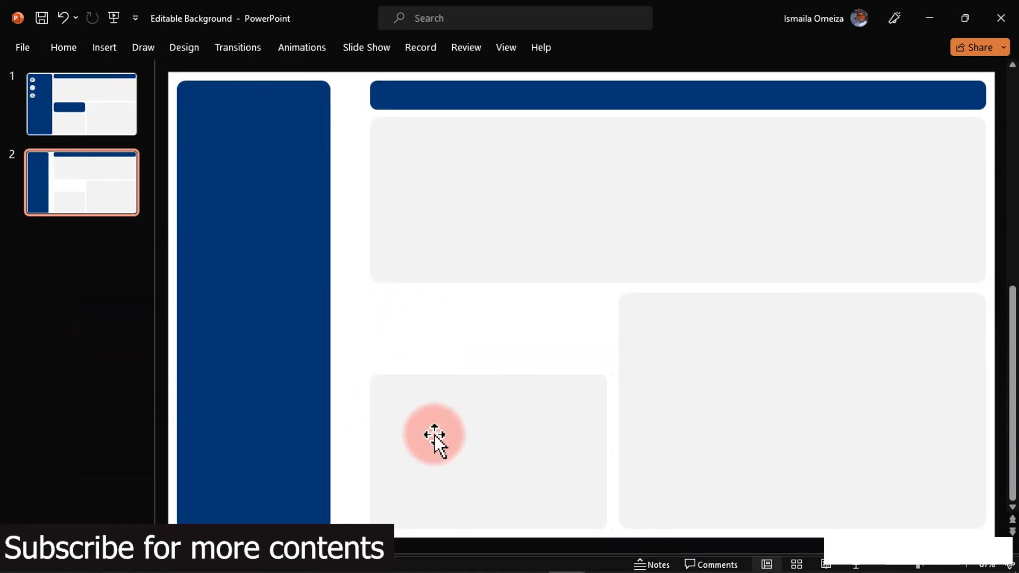
left_click(499, 417)
left_click(693, 396, "shift")
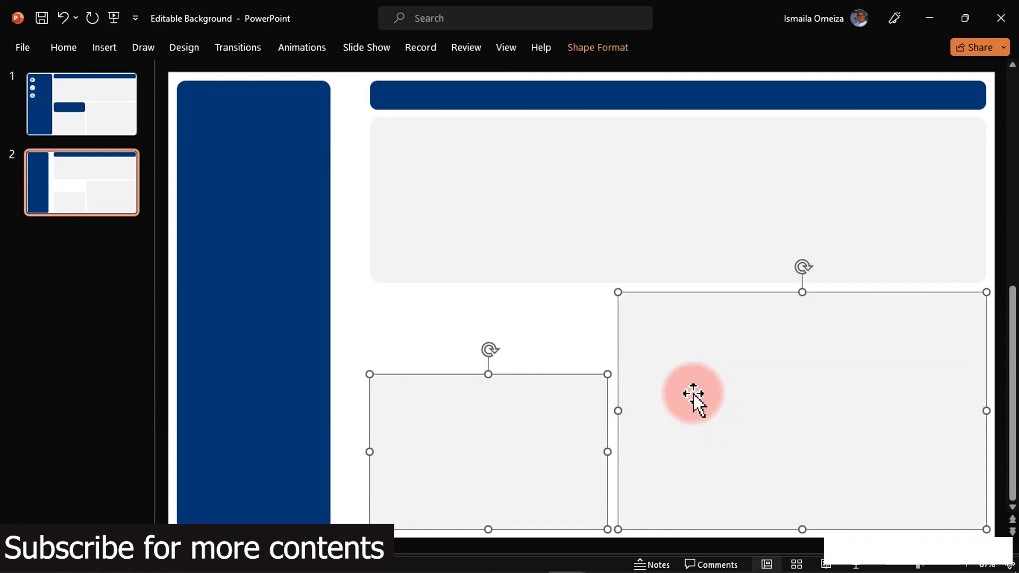
key("Delete")
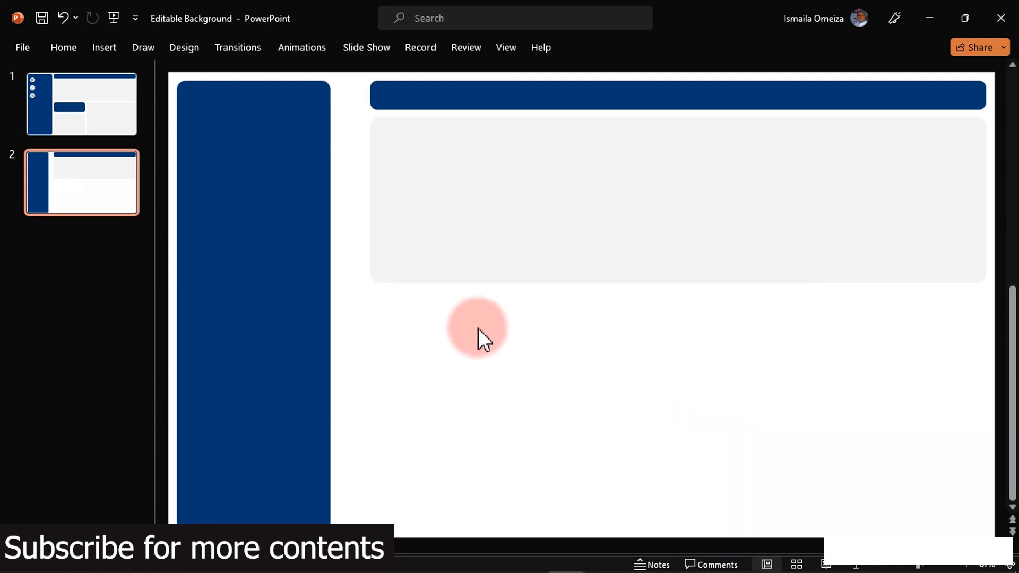
- Widen the blue header bar and the large gray panel leftward to just beside the narrowed sidebar
left_click(396, 100)
left_click_drag(364, 101, 338, 102)
left_click(413, 164)
left_click_drag(370, 199, 339, 201)
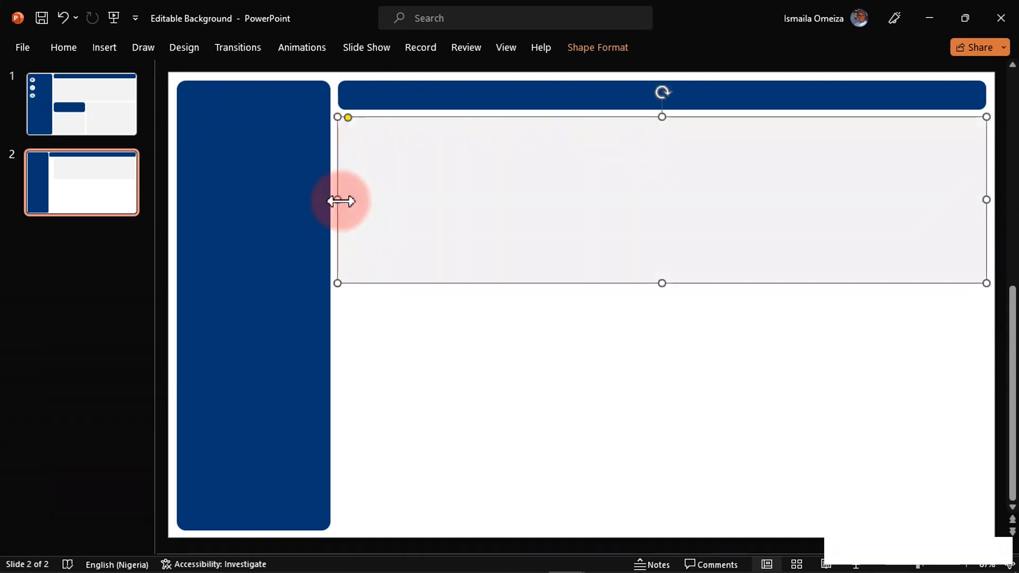
- Extend the large gray panel down to near the sidebar's lower edge, and lower its upper edge slightly below the header bar
left_click_drag(661, 284, 664, 516)
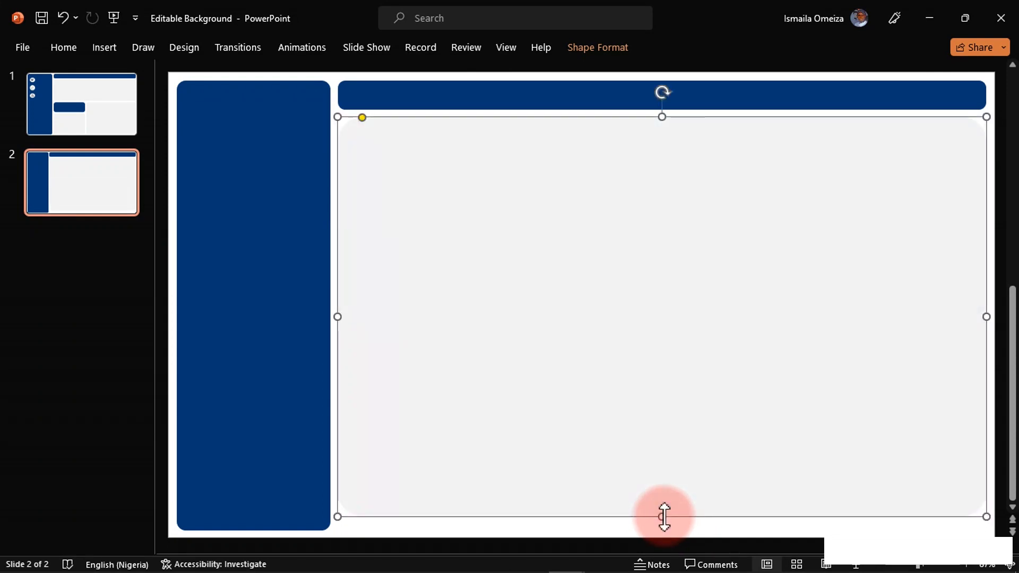
left_click(561, 530)
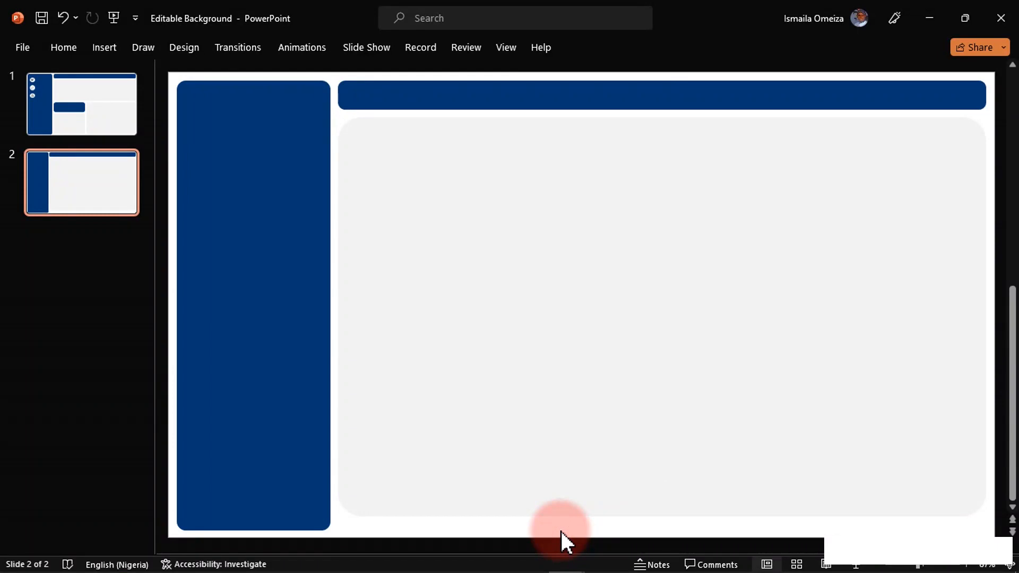
left_click(566, 478)
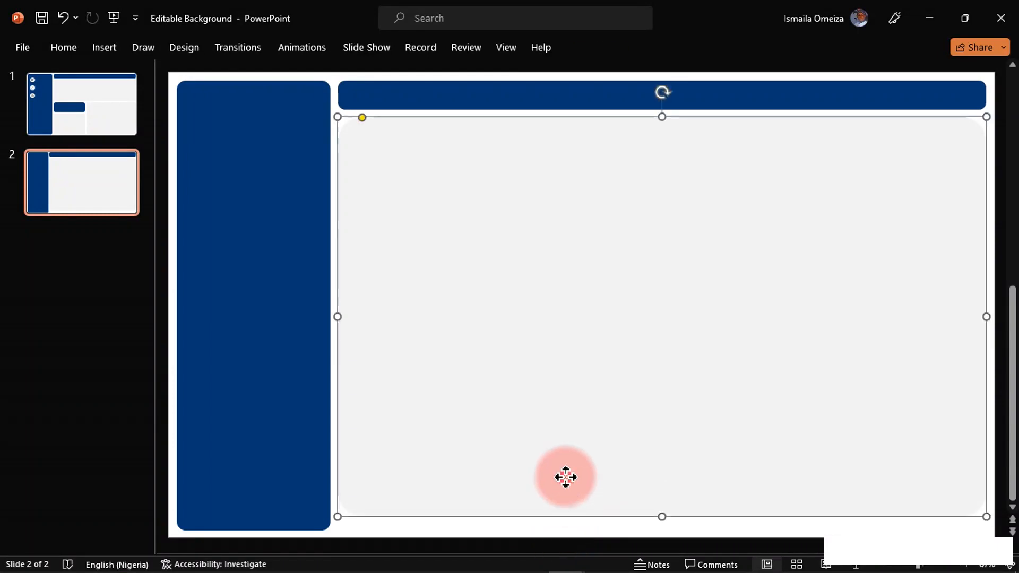
left_click_drag(661, 517, 658, 523)
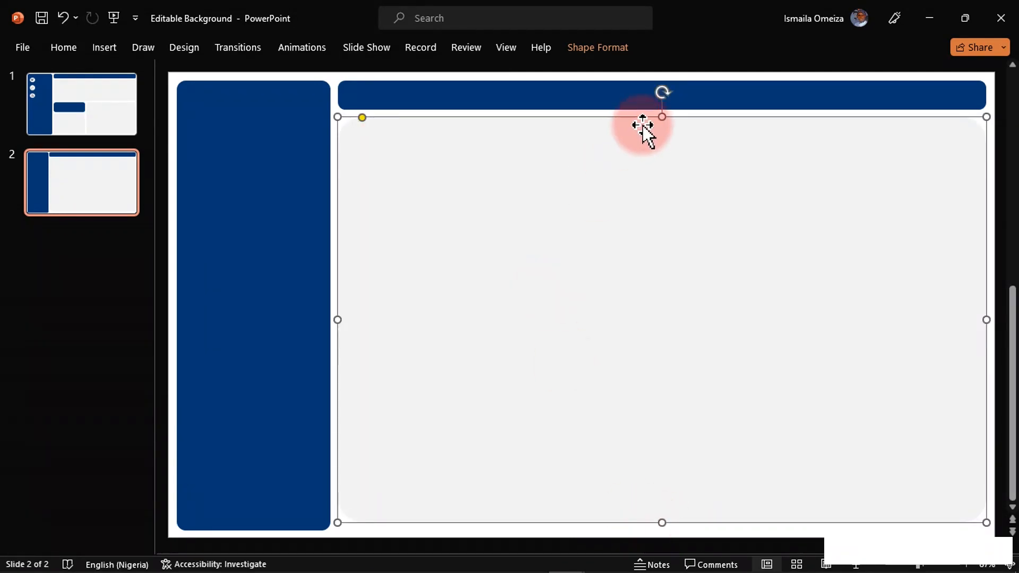
left_click_drag(661, 118, 660, 126)
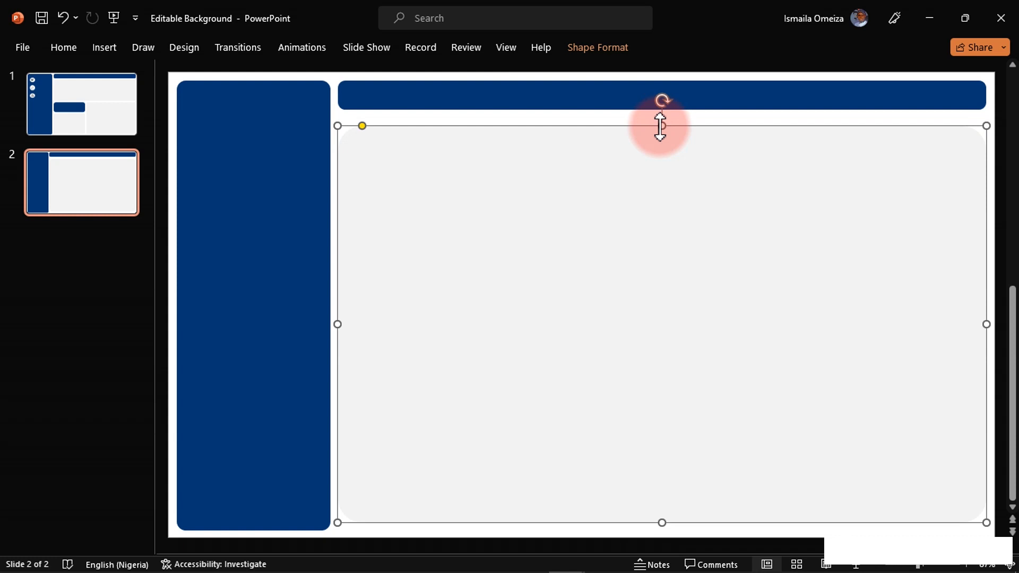
- Export only slide 2 as a PNG image named "Sales person details" in the Sales people Dashboard folder
left_click(30, 48)
left_click(60, 366)
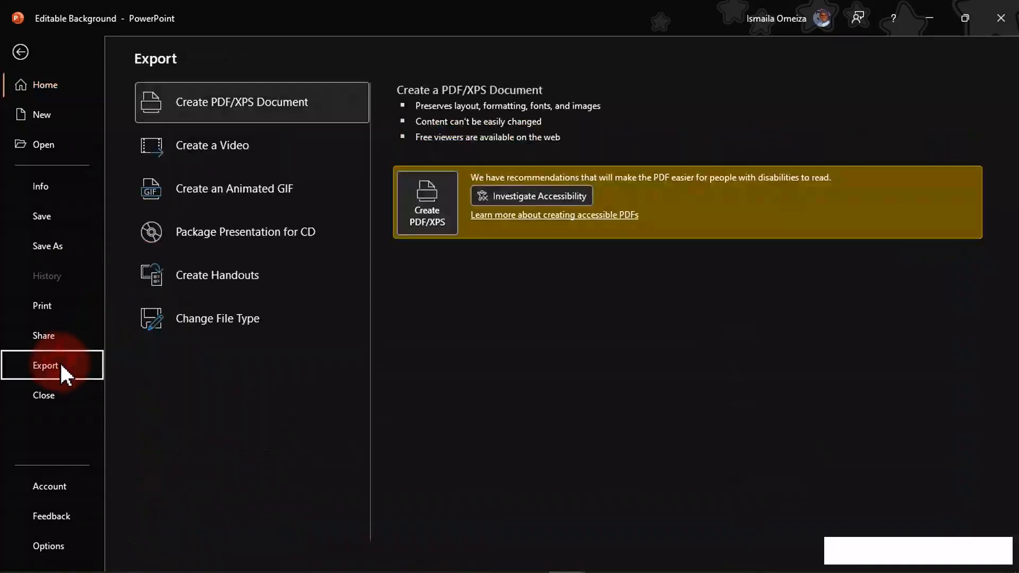
left_click(238, 316)
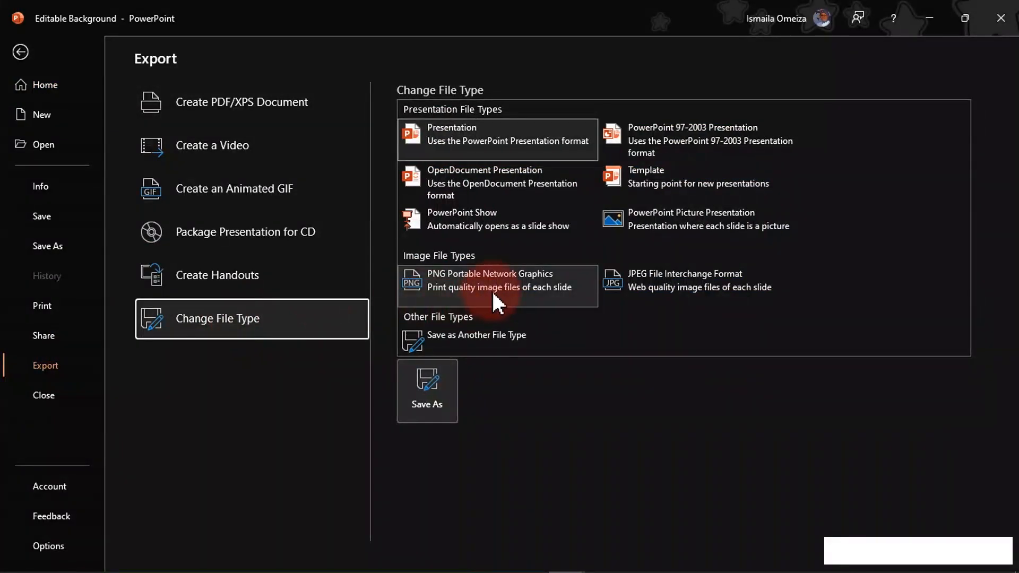
left_click(492, 287)
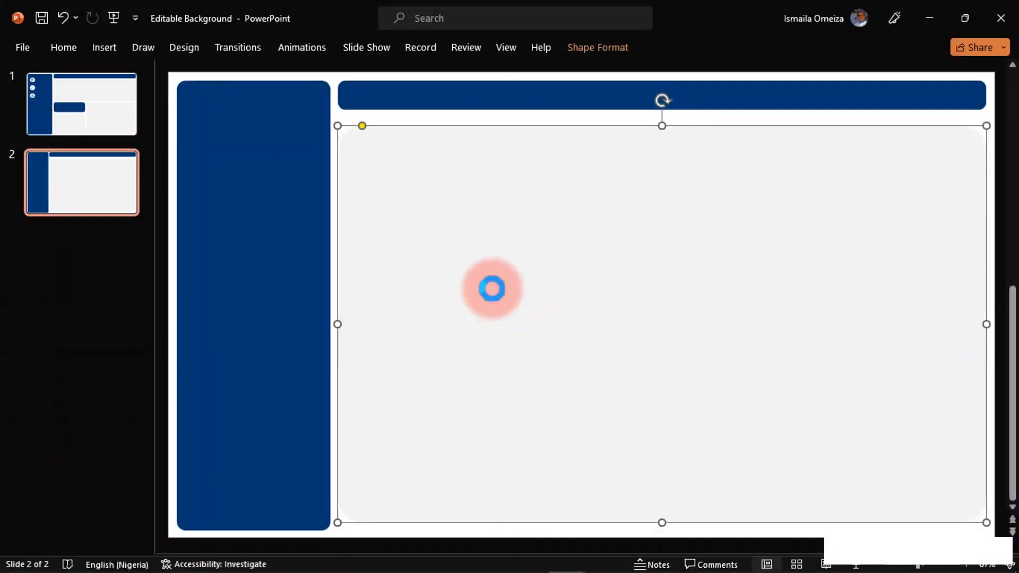
type("Sal")
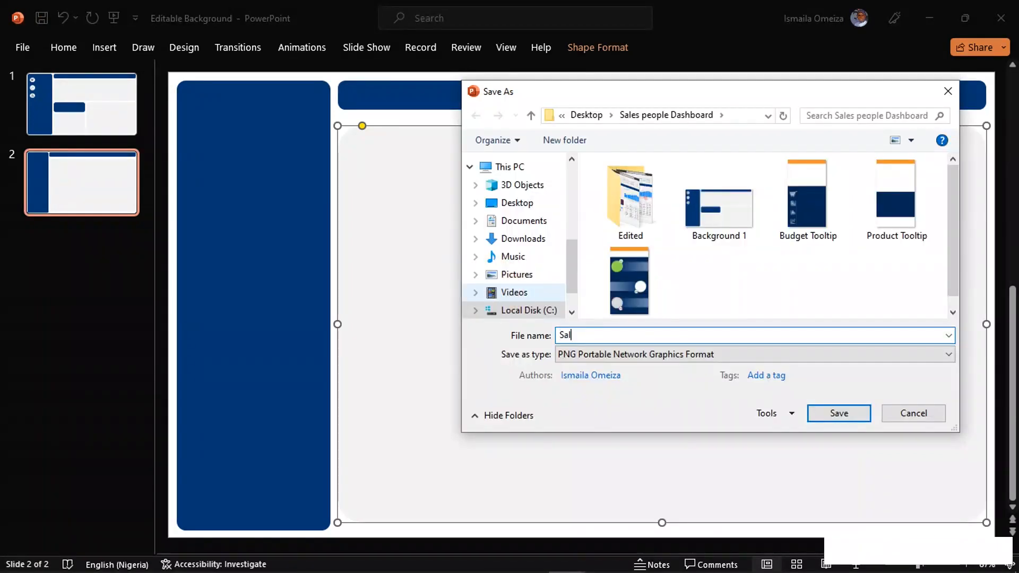
type("es pesro")
key("BackSpace")
key("BackSpace")
key("BackSpace")
type("rson details")
key("Return")
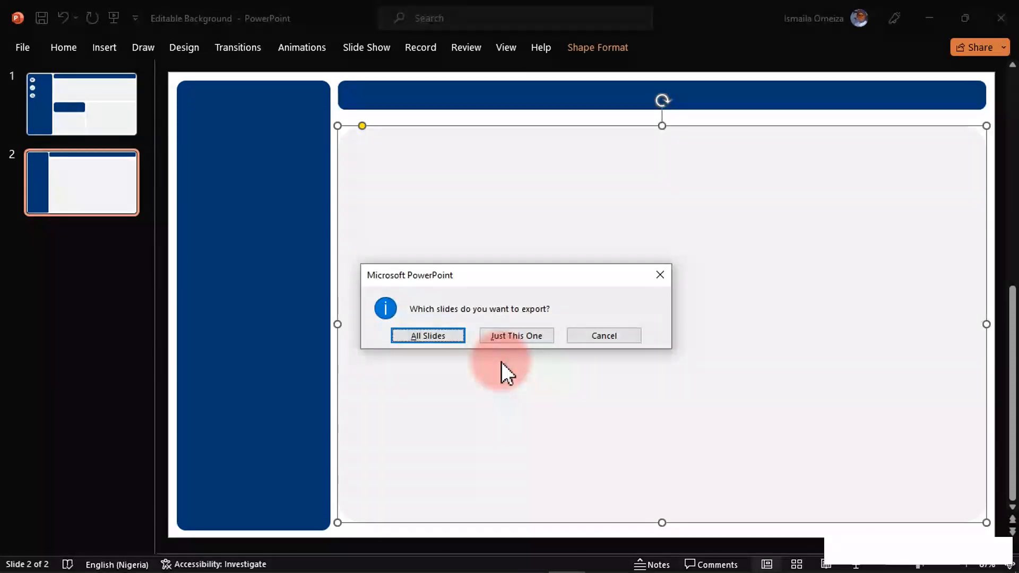
left_click(508, 341)
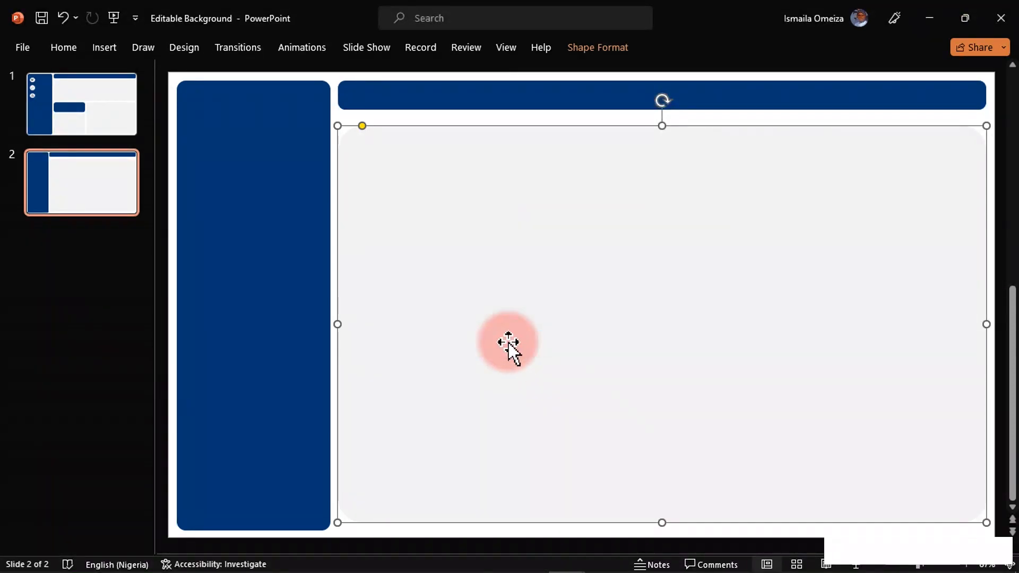
- Switch to Power BI and set the page's canvas background to the Sales person details image with 0% transparency and image fit Fit
left_click(928, 17)
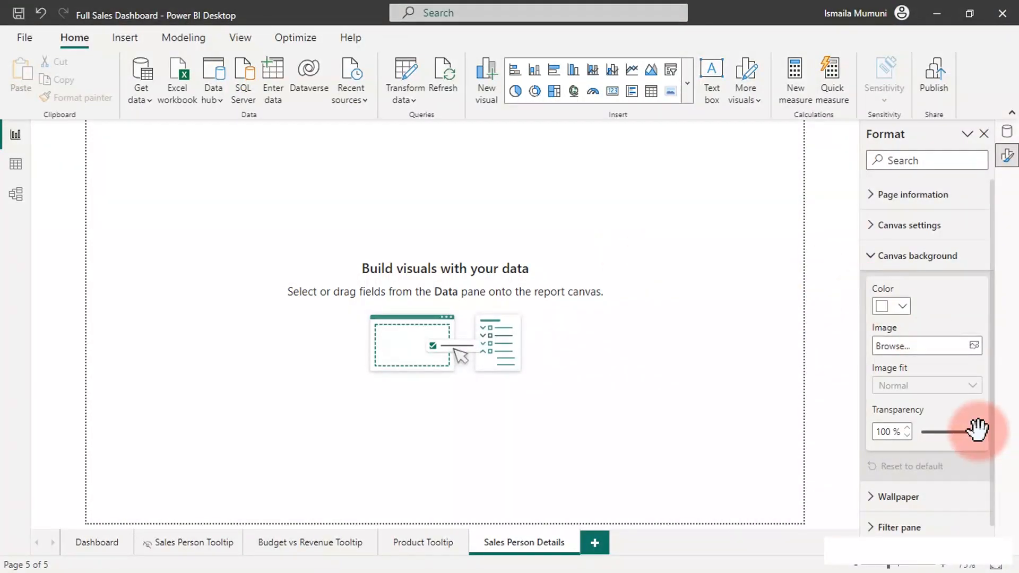
left_click_drag(977, 431, 903, 432)
left_click(930, 354)
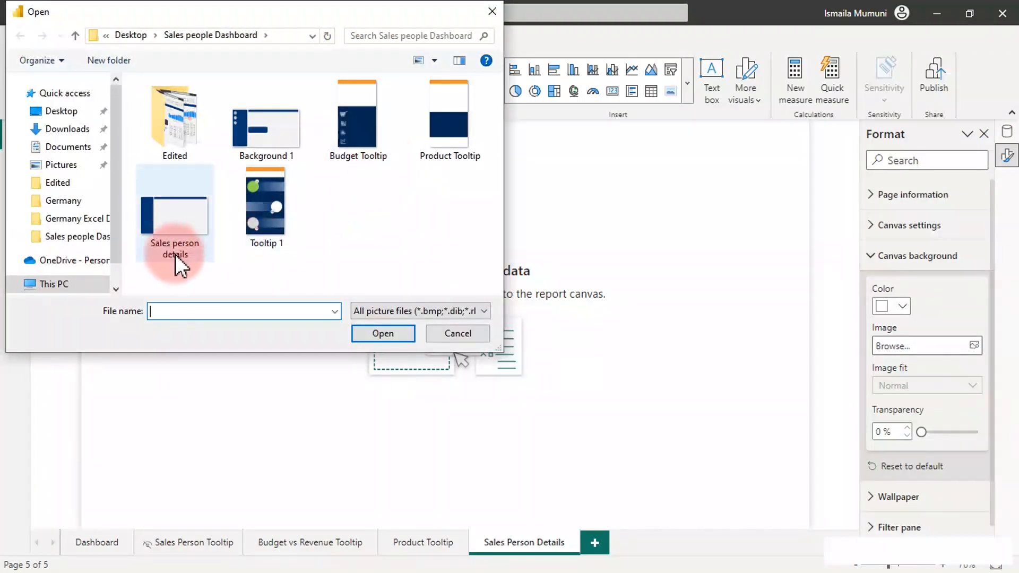
double_click(167, 232)
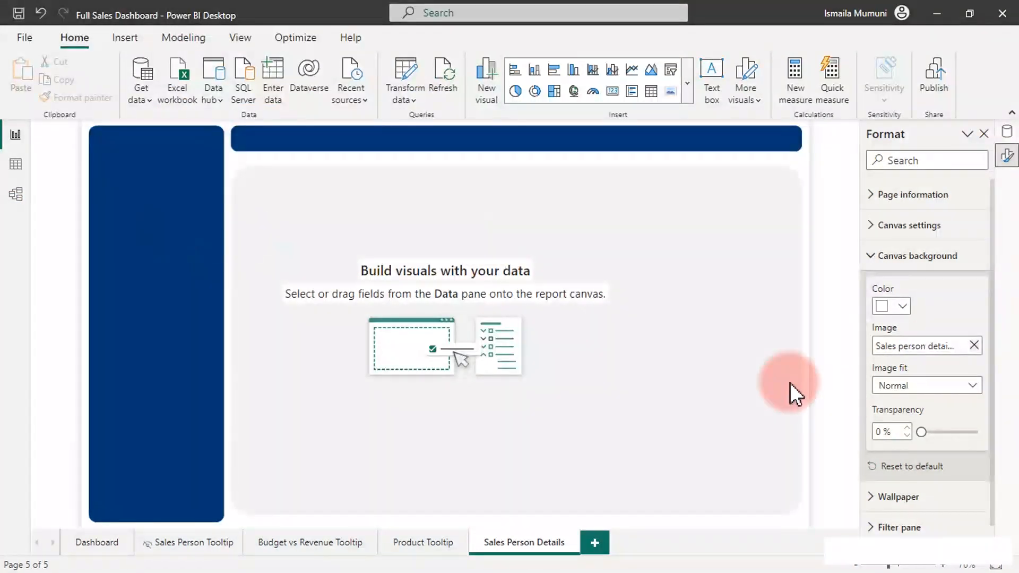
left_click(922, 386)
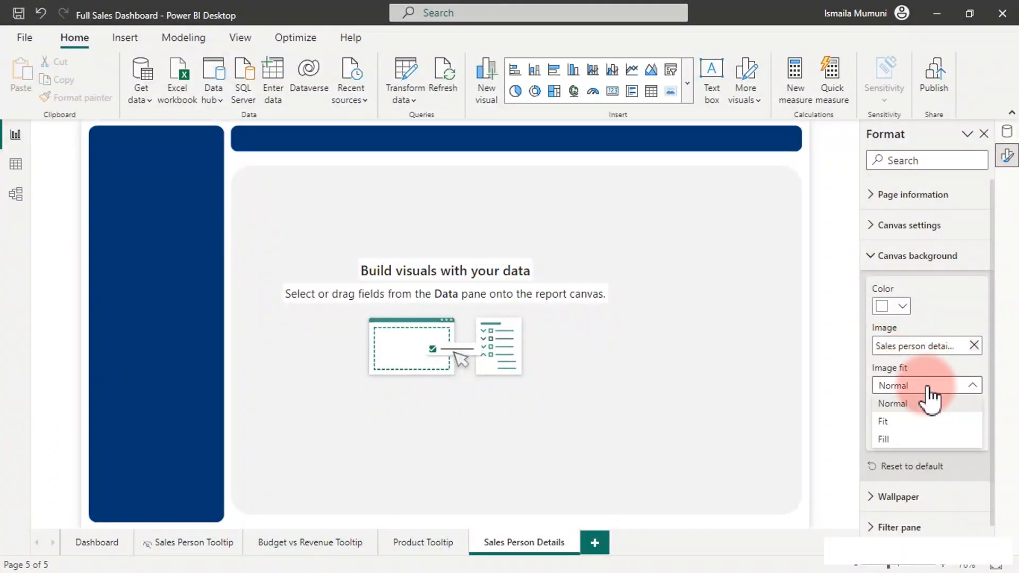
left_click(901, 422)
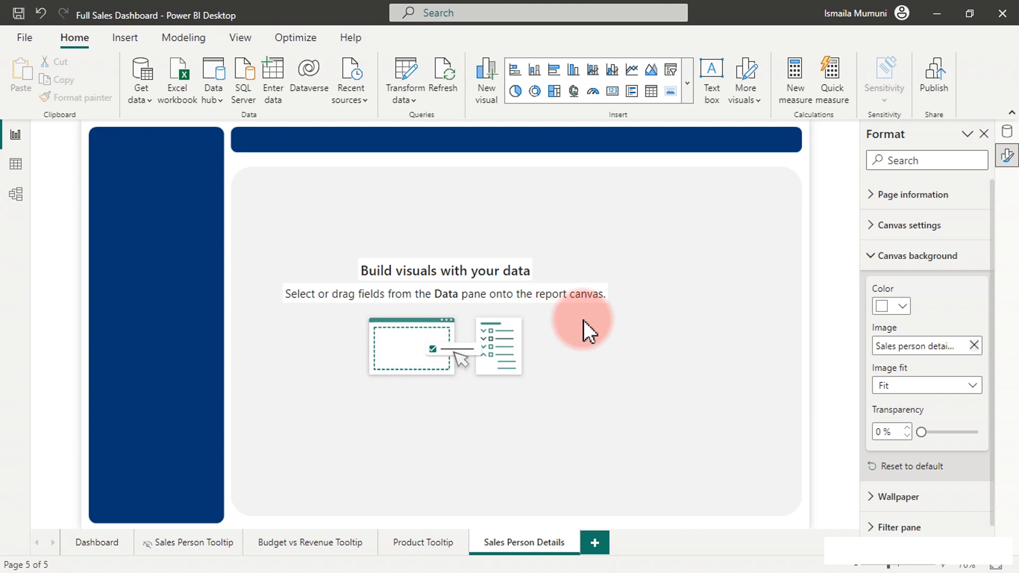
- Insert a table visual on the Sales Person Details page, and move and resize it to fill the gray panel
left_click(651, 92)
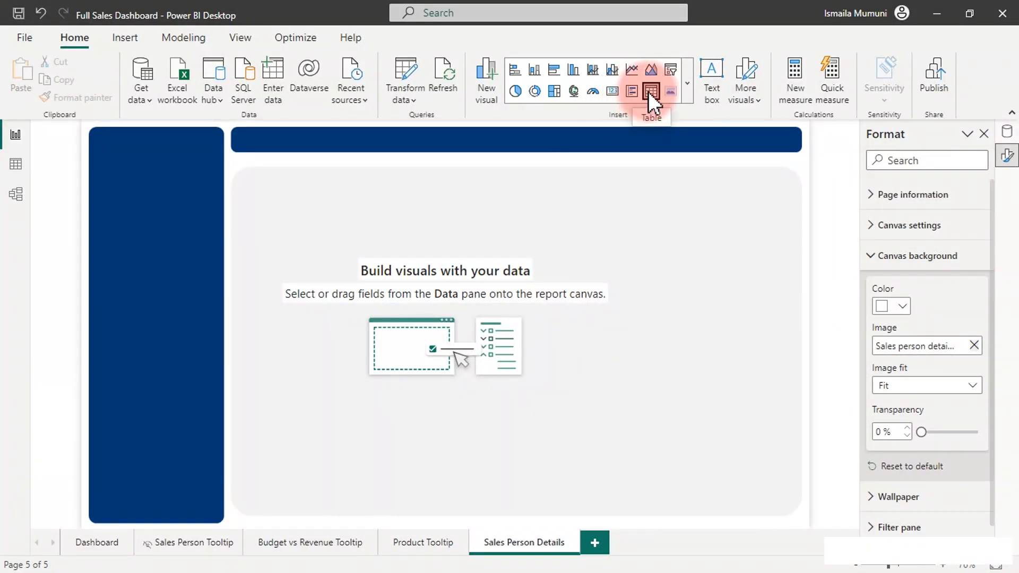
left_click(158, 212)
left_click(125, 138)
left_click_drag(125, 138, 278, 196)
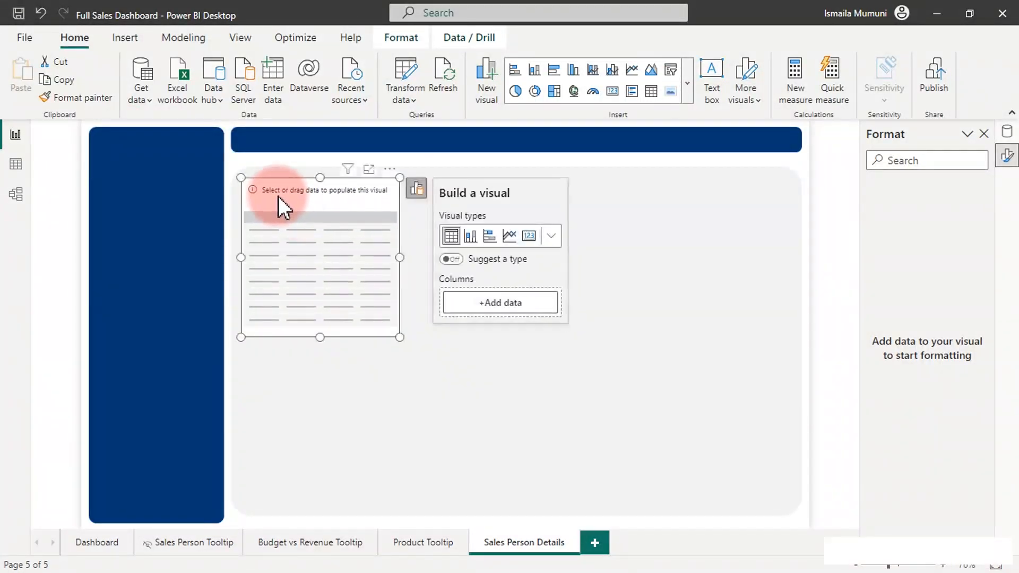
left_click_drag(405, 335, 789, 505)
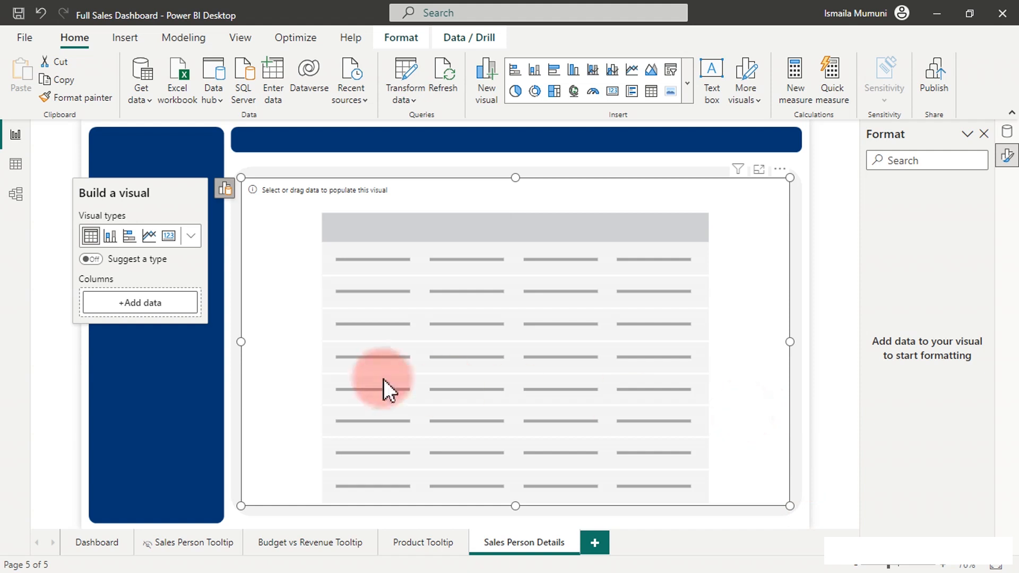
- Add the URL field from Dim_SalesPerson to the empty table visual
left_click(175, 307)
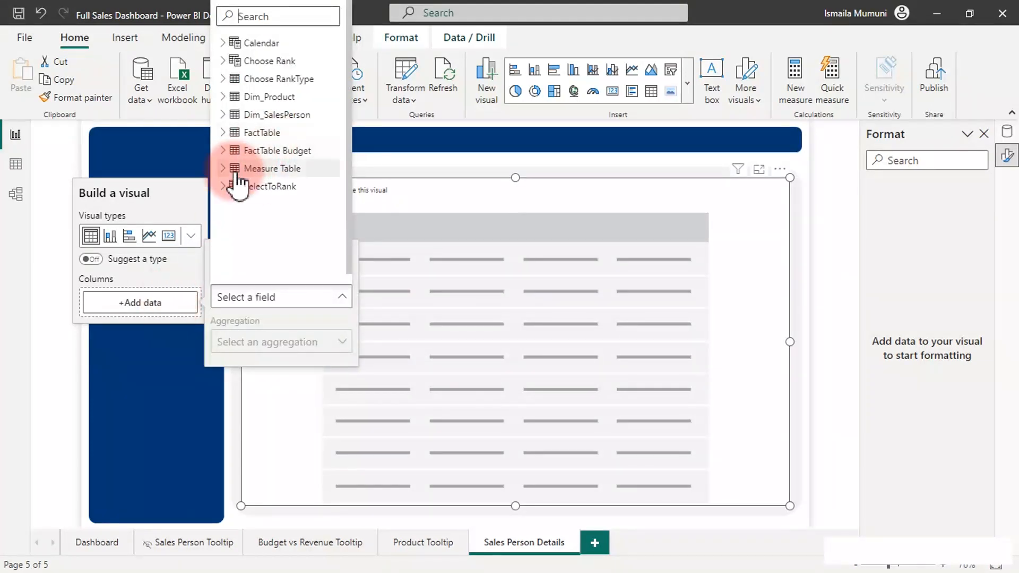
left_click(238, 120)
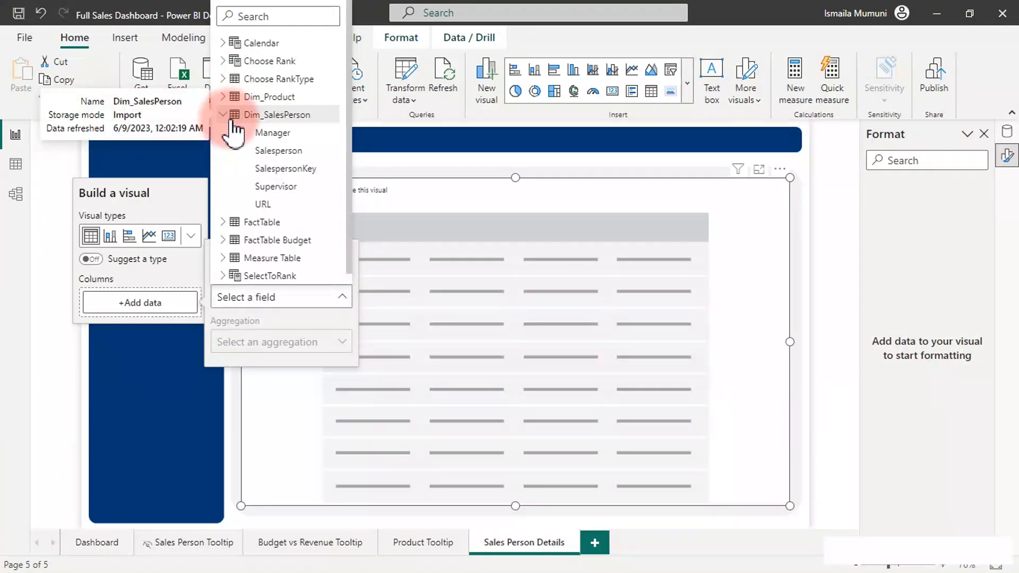
left_click(279, 205)
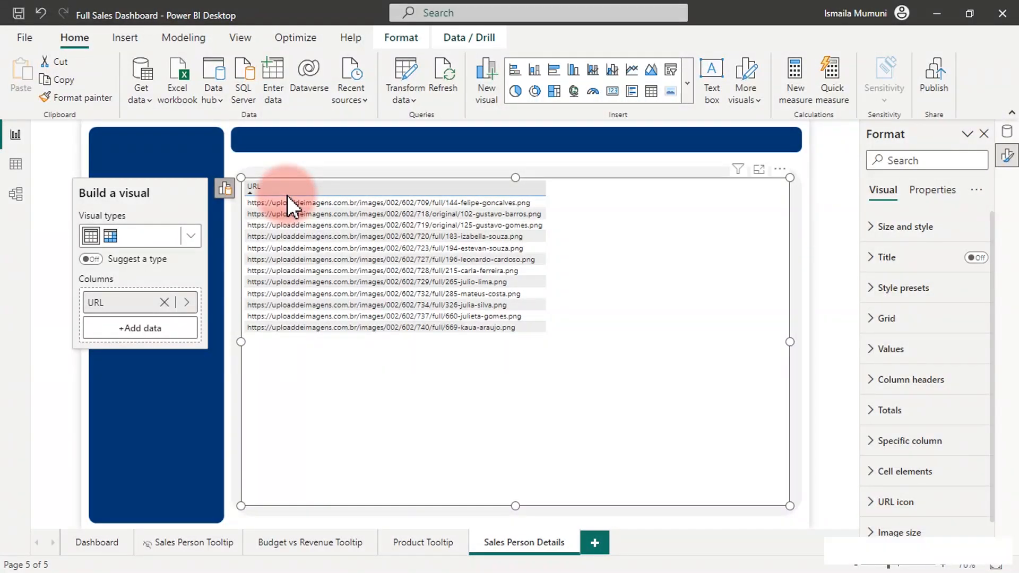
- Set the data category of the Dim_SalesPerson URL column to Image URL
left_click(1007, 131)
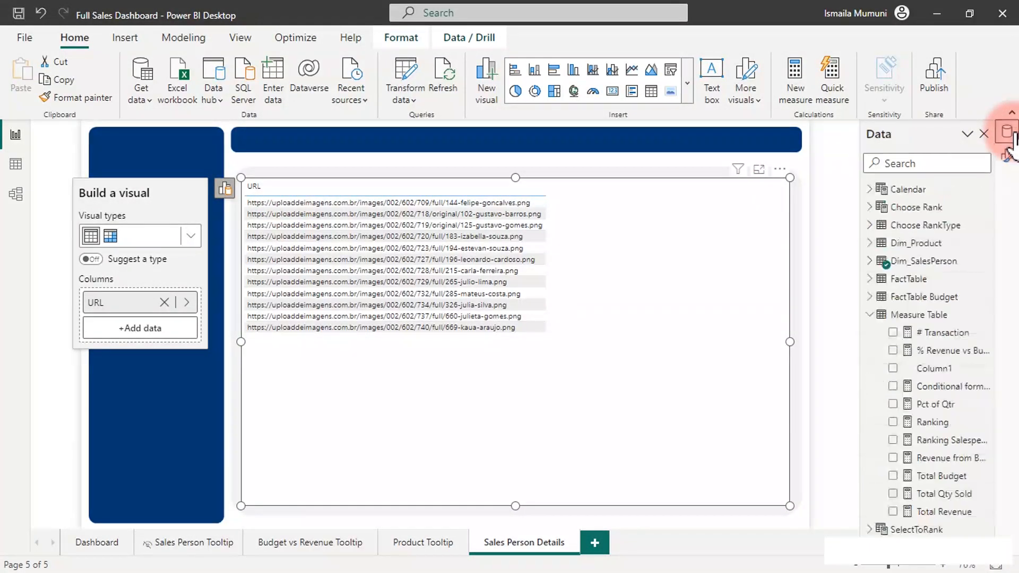
left_click(869, 261)
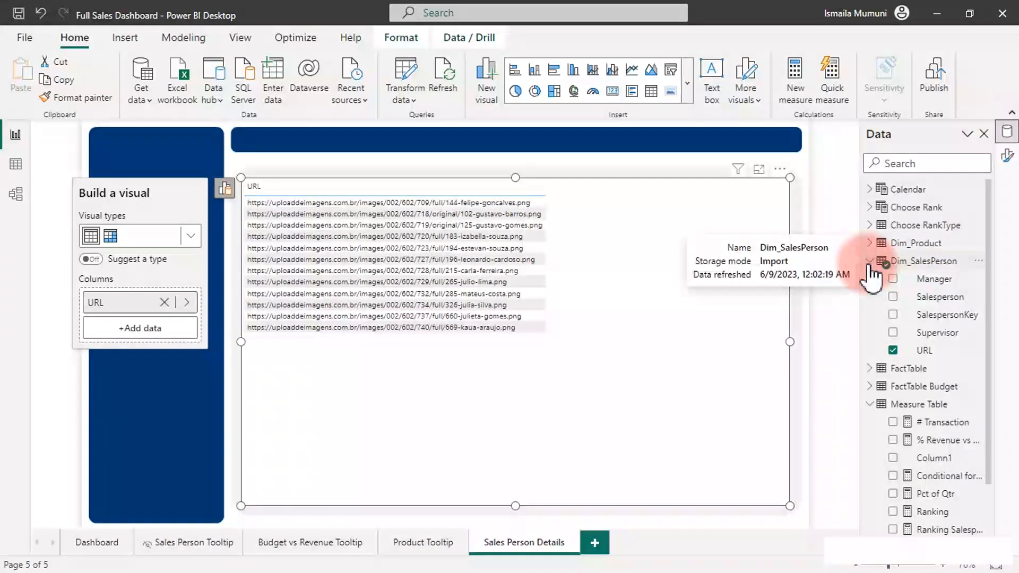
left_click(923, 350)
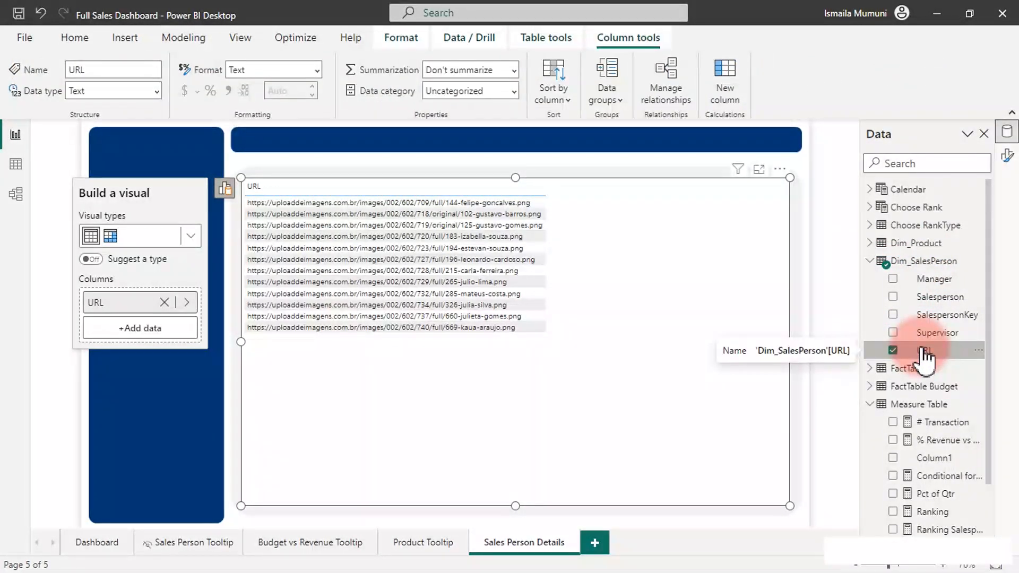
left_click(512, 91)
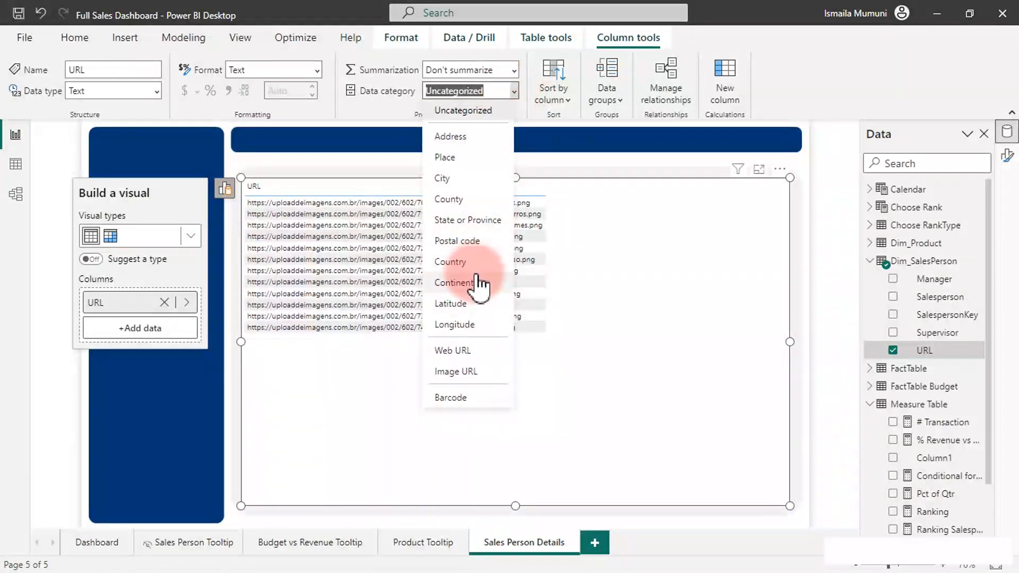
left_click(463, 371)
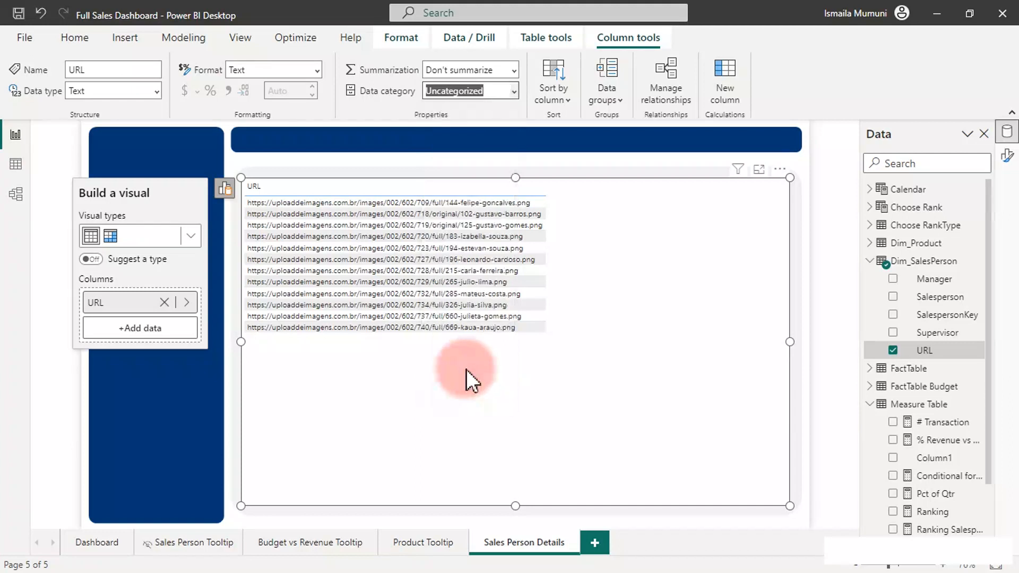
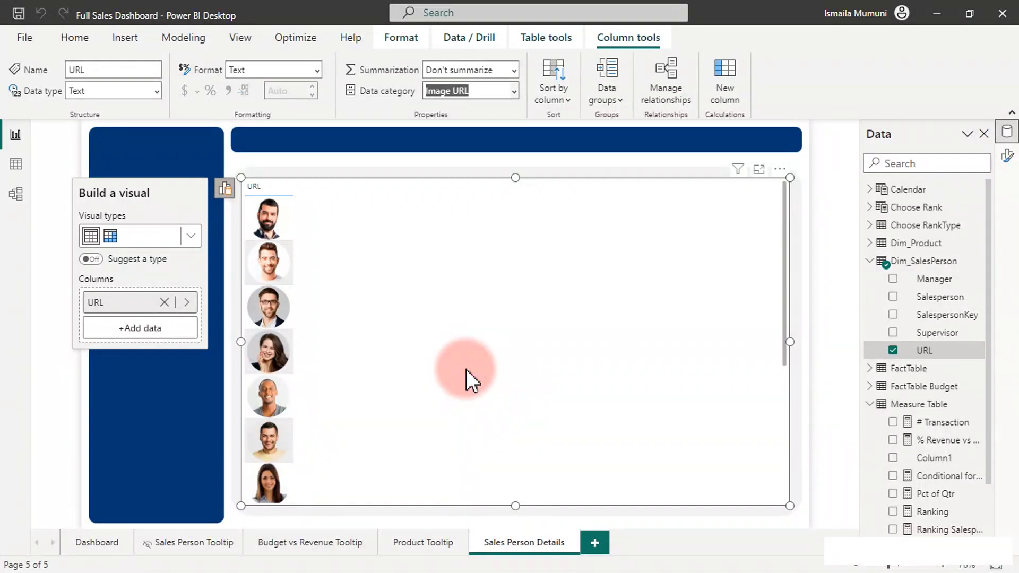
- Rename the URL column in the table visual to a single period
left_click(121, 309)
double_click(121, 308)
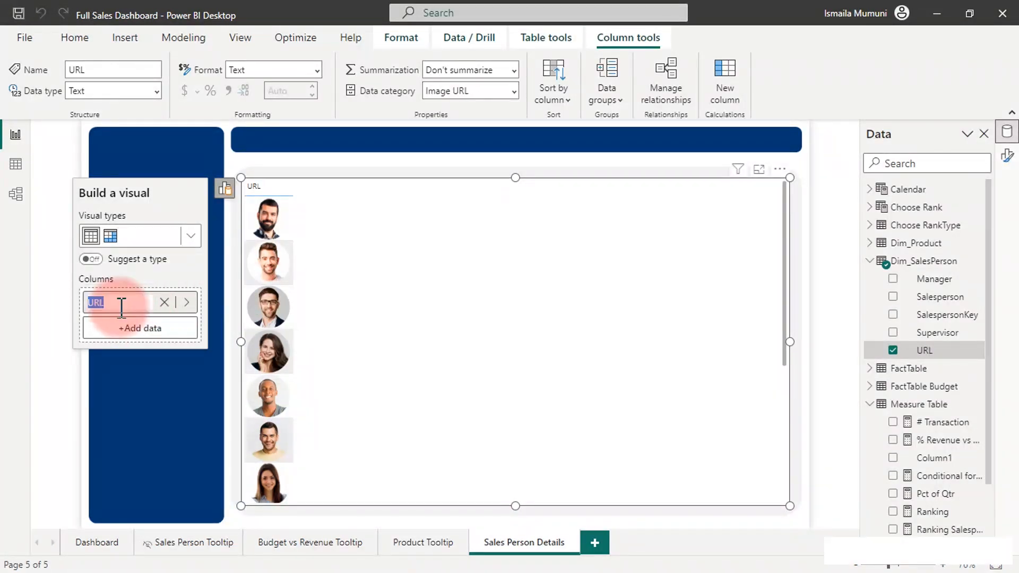
key("BackSpace")
key("Return")
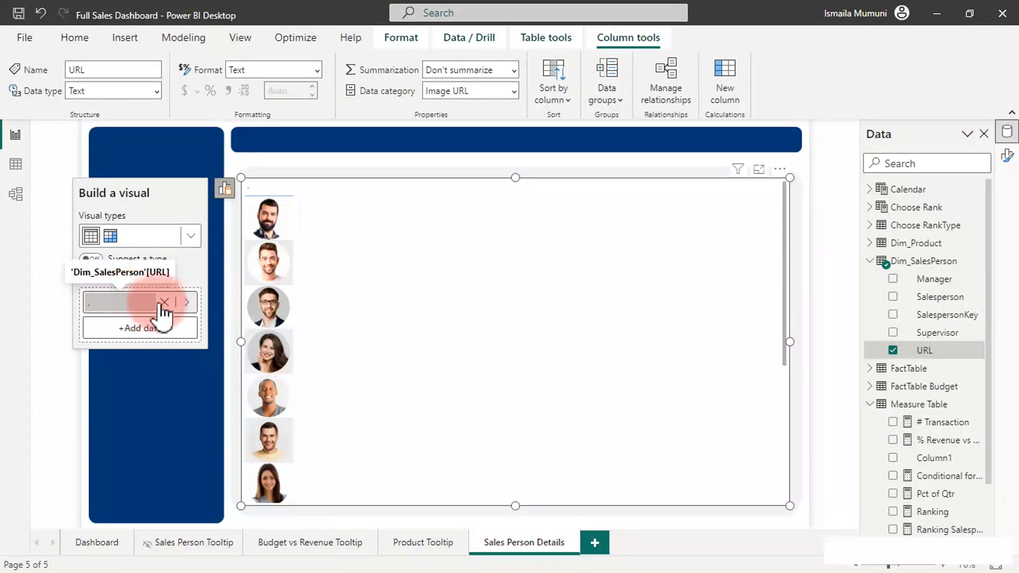
left_click(303, 221)
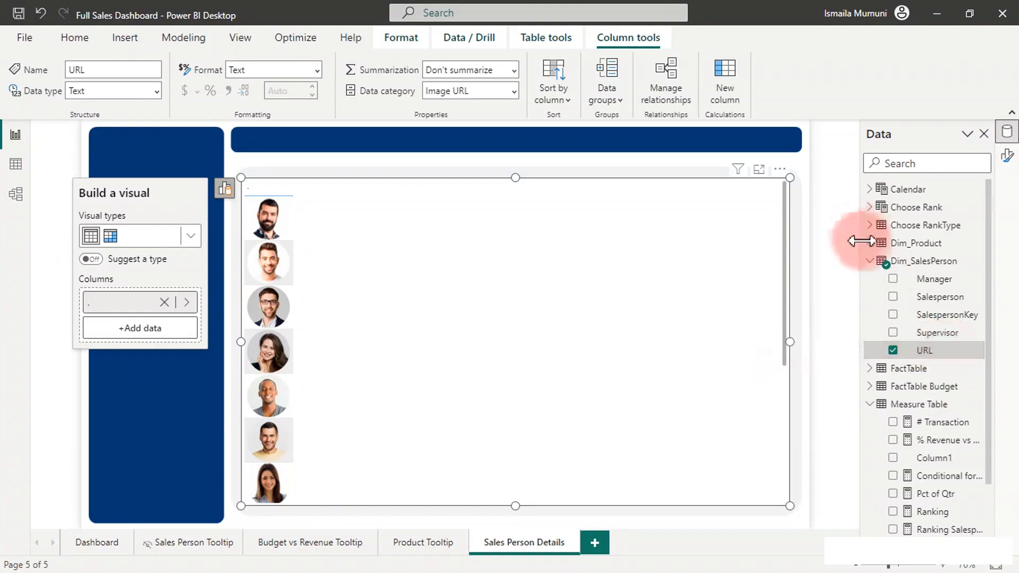
- Add the # Transaction and Total Qty Sold measures from Measure Table to the table visual
left_click(870, 261)
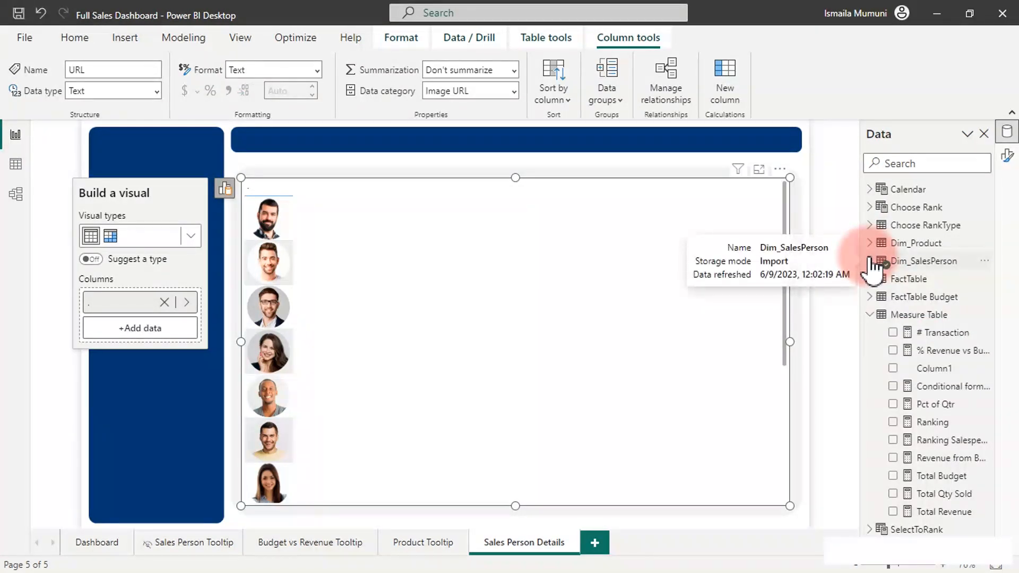
left_click(909, 352)
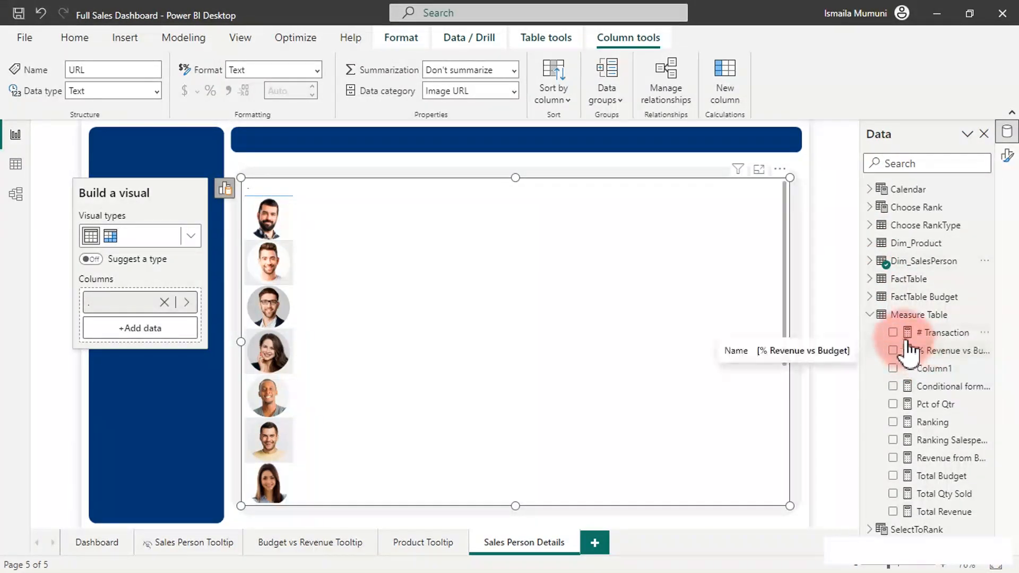
left_click(893, 332)
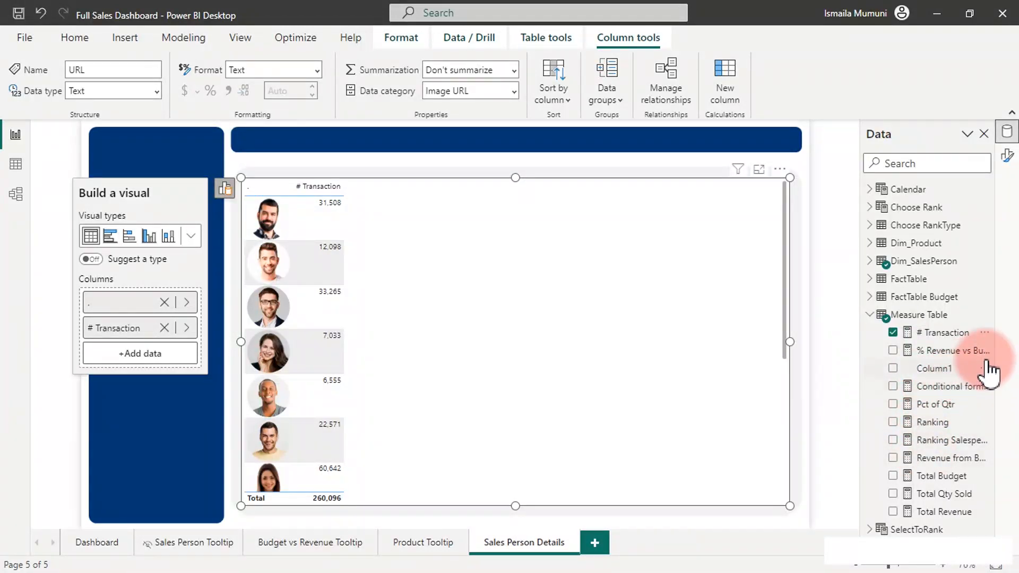
left_click(893, 494)
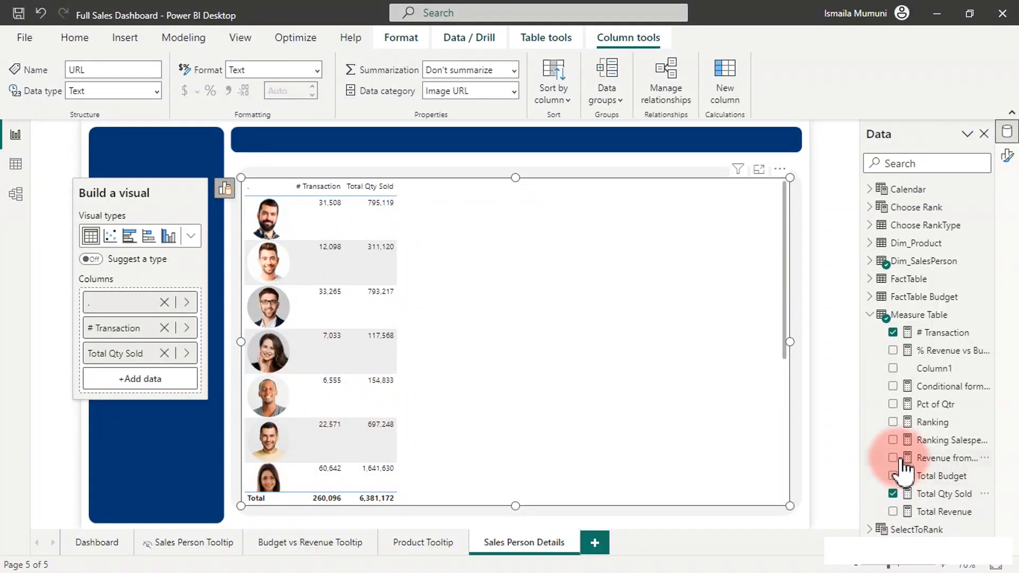
- Add the Total Revenue measure to the table visual and set the font size of the table's values to 25
left_click(894, 512)
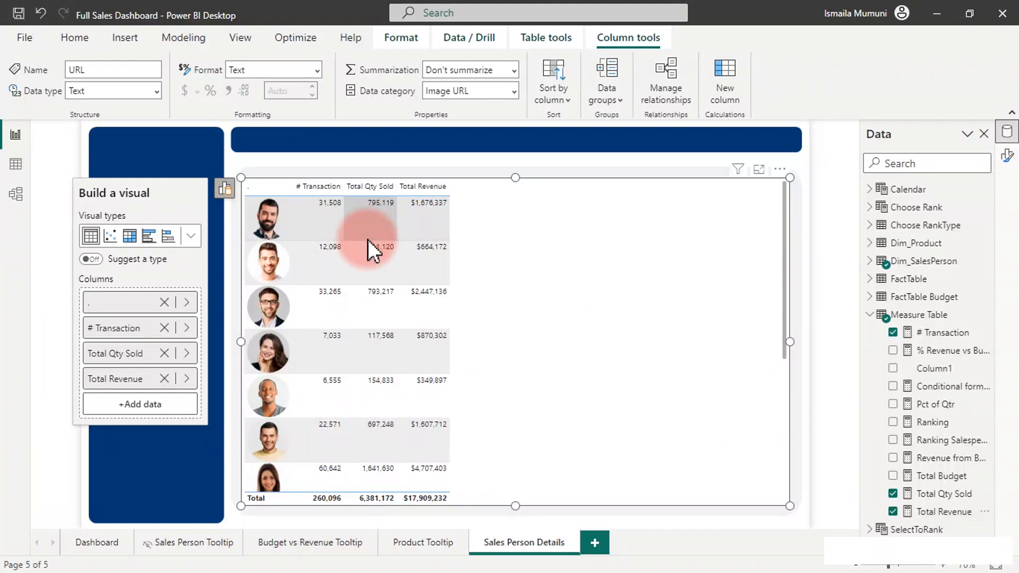
left_click(1008, 156)
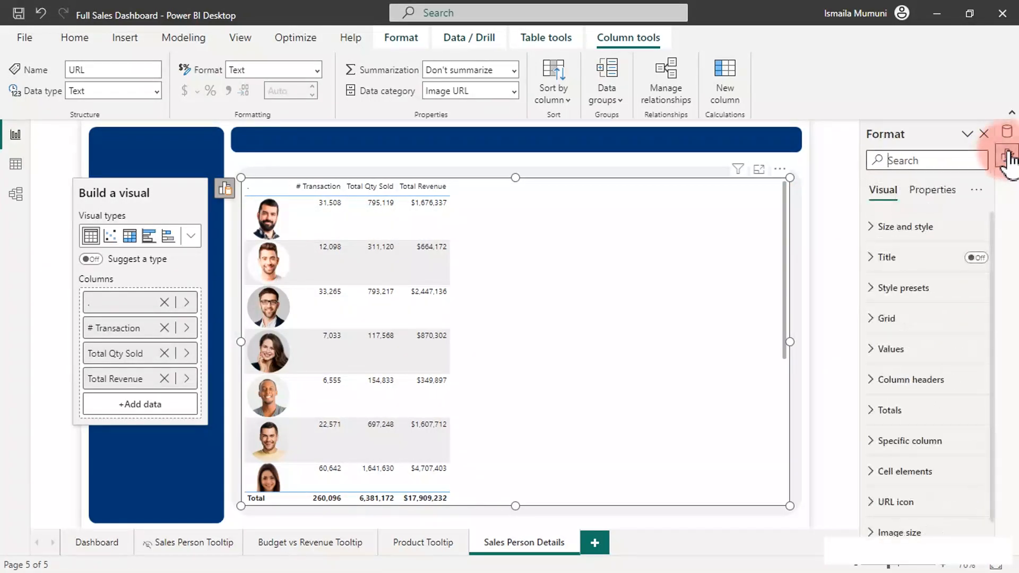
left_click(887, 355)
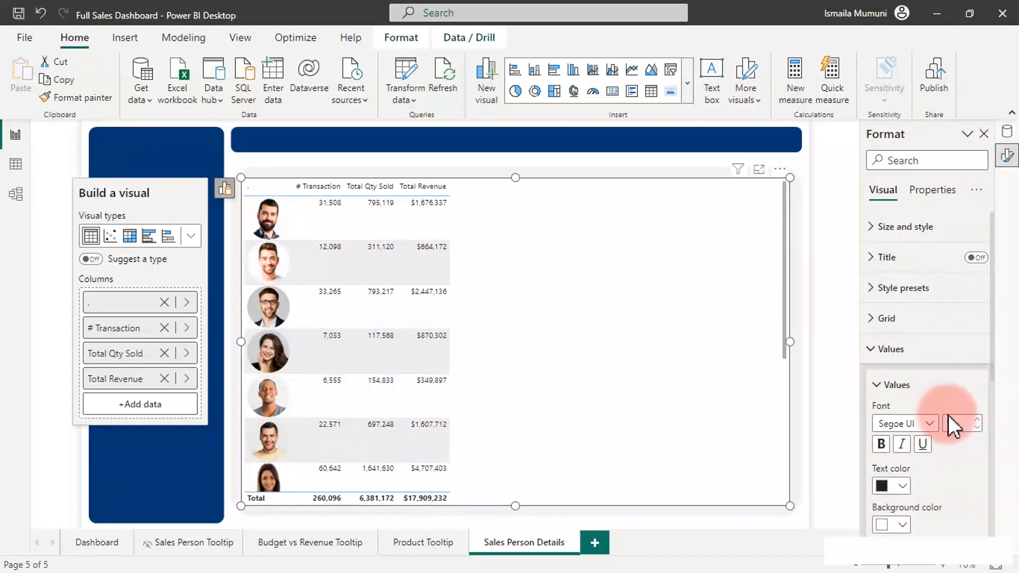
left_click(964, 424)
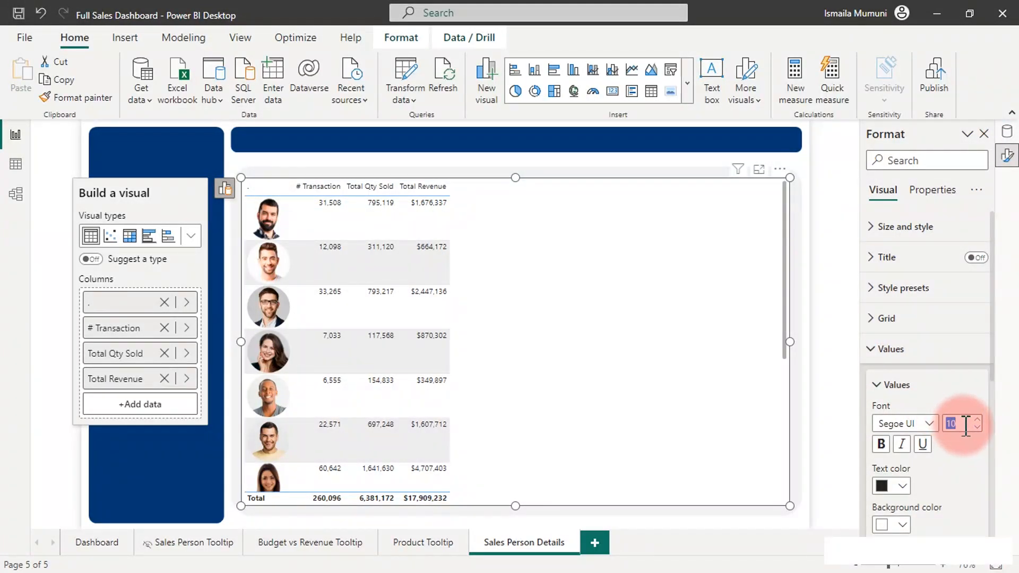
type("19")
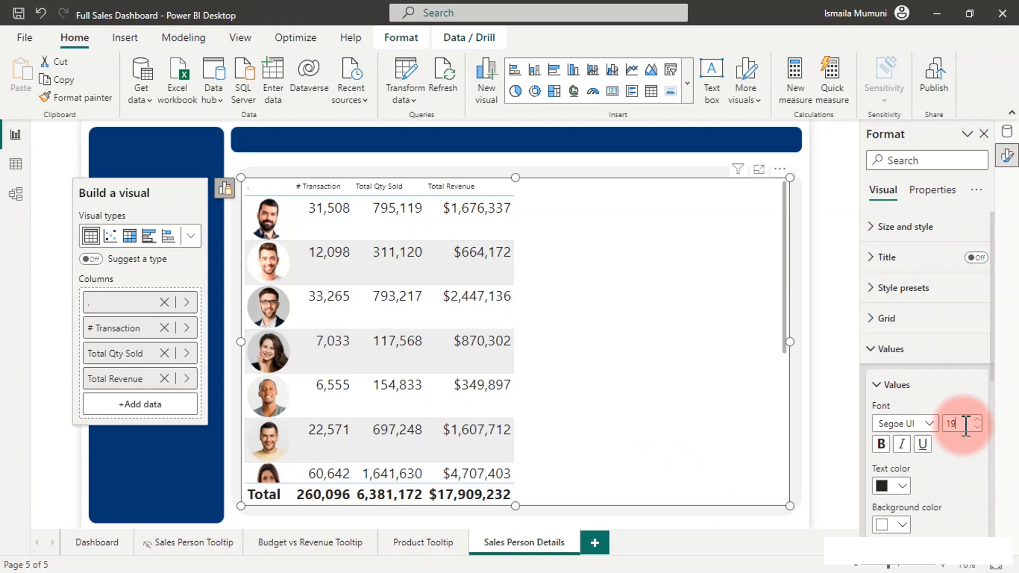
key("BackSpace")
type("25")
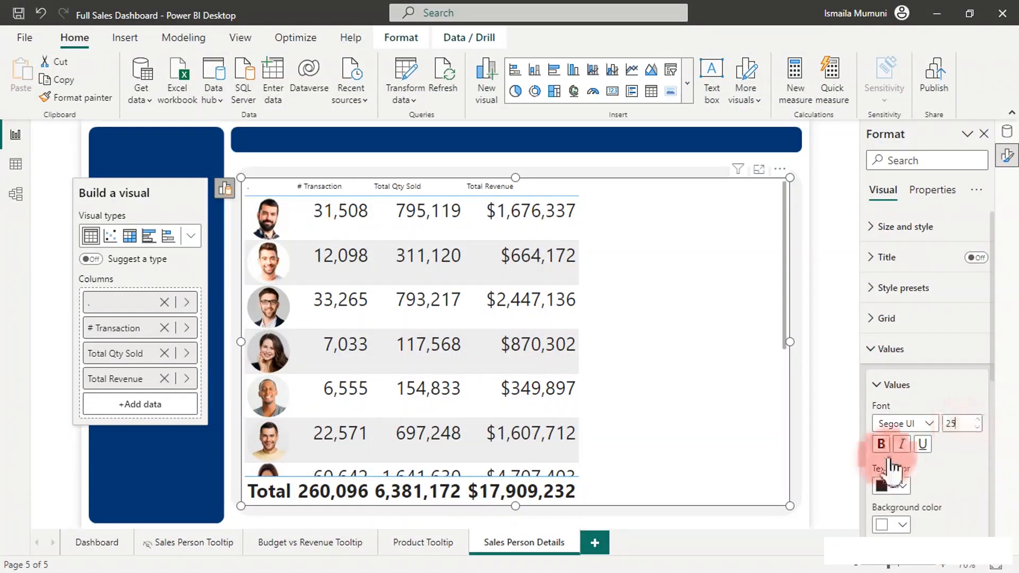
left_click(892, 351)
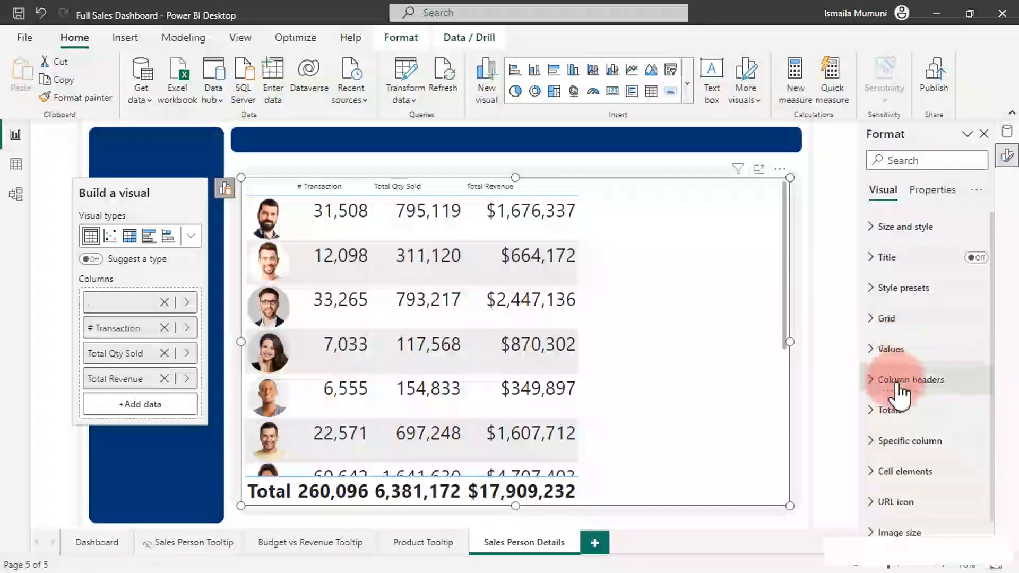
- Set the font size of the table's column headers to 19
left_click(902, 381)
left_click(969, 452)
double_click(968, 452)
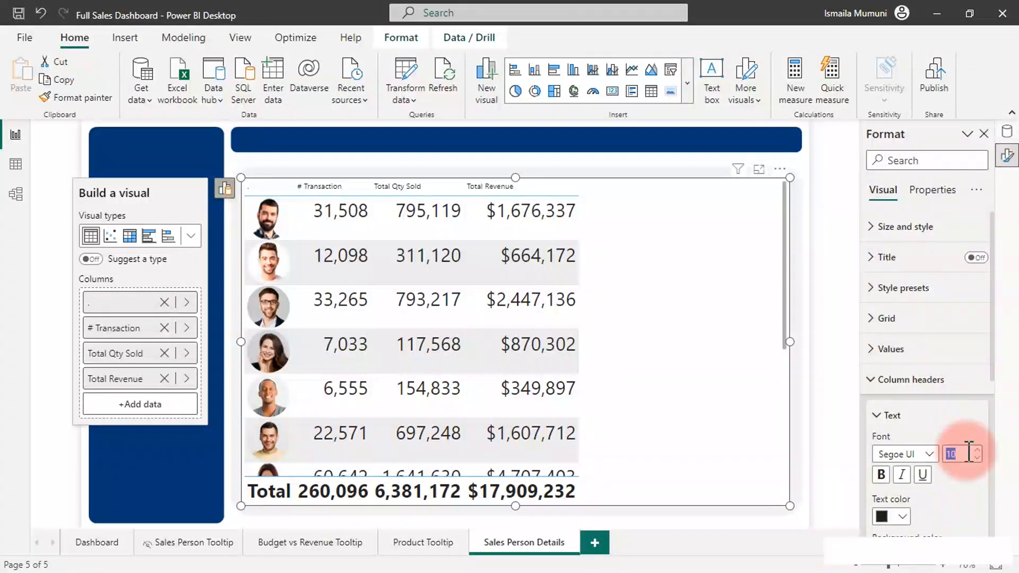
type("19")
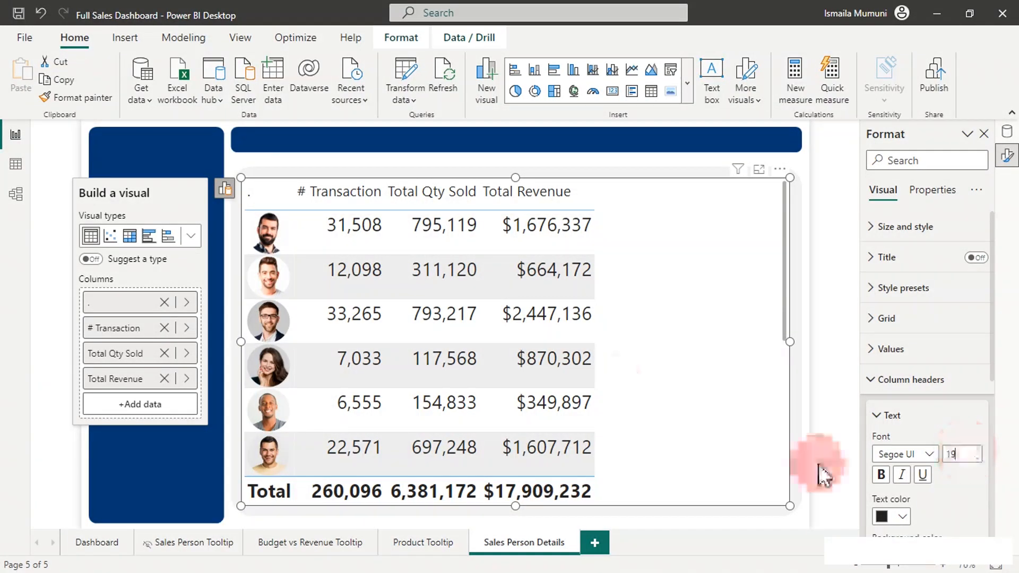
- Rename the # Transaction column in the visual to Total Transaction and widen the Total Qty Sold and Total Transaction columns
double_click(131, 329)
type("Tot")
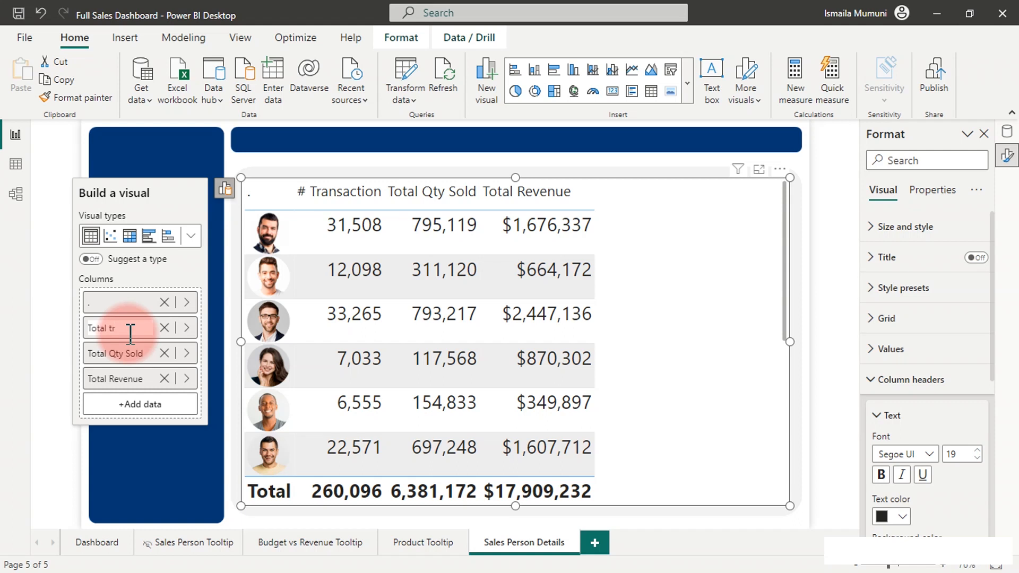
type("al Transaction")
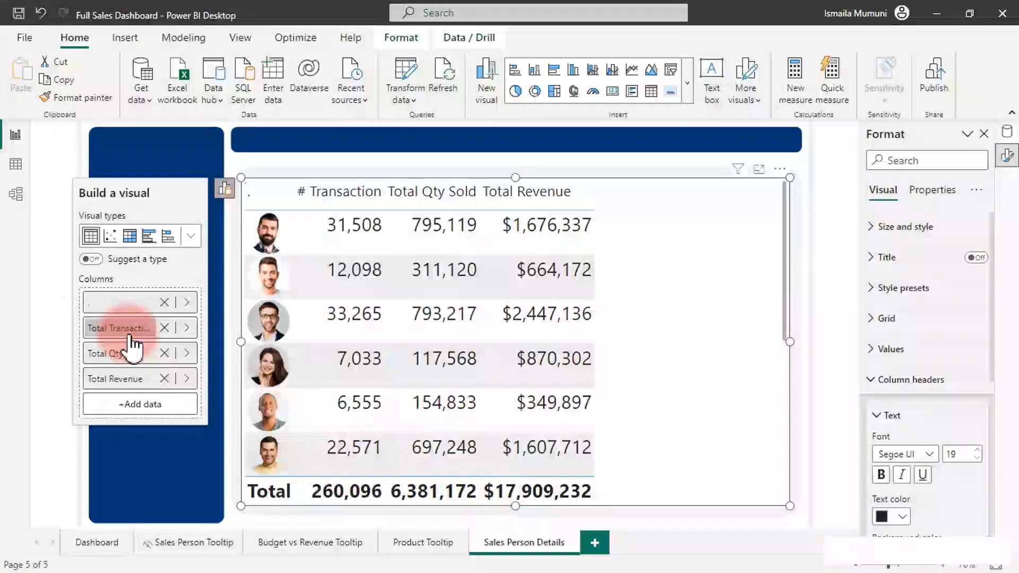
key("Return")
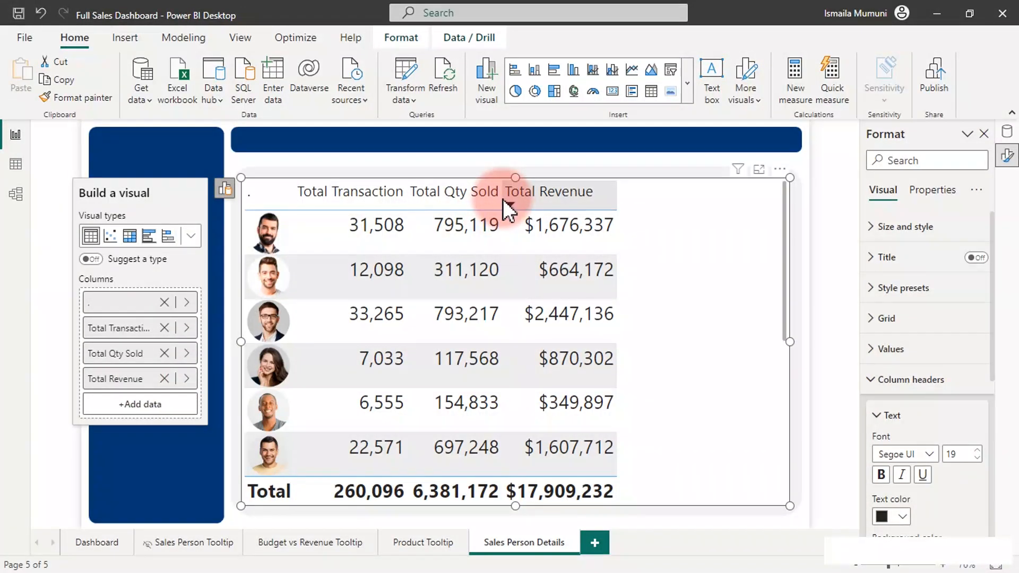
left_click_drag(500, 199, 517, 199)
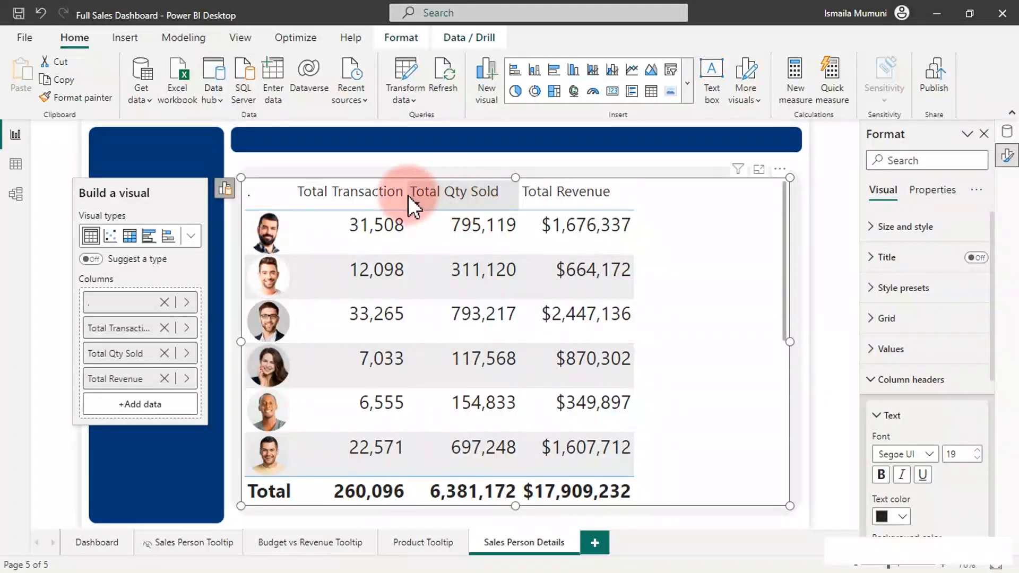
left_click_drag(407, 192, 439, 193)
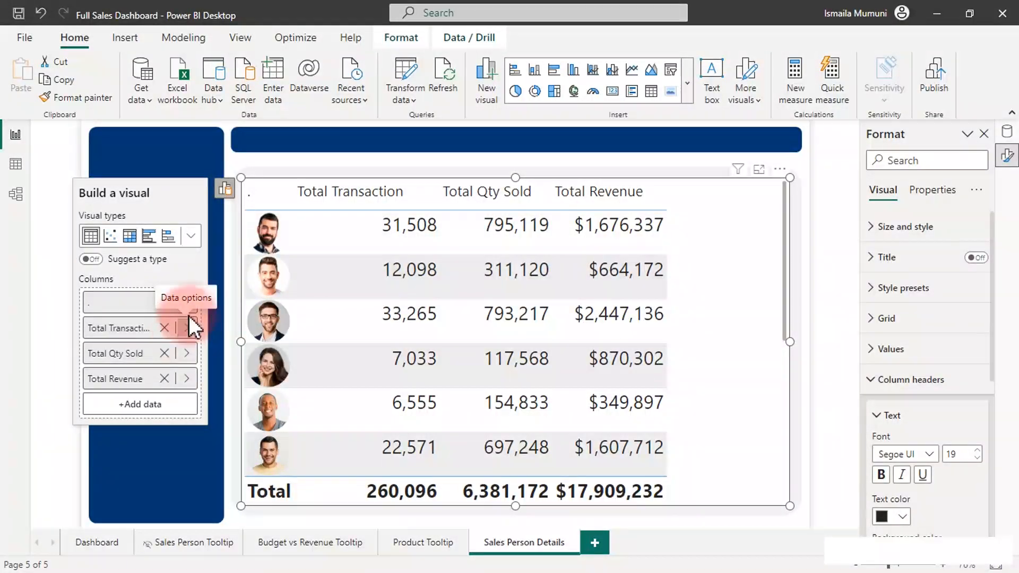
- Add the Salesperson field from Dim_SalesPerson to the table and place it directly after the photo column
left_click(180, 406)
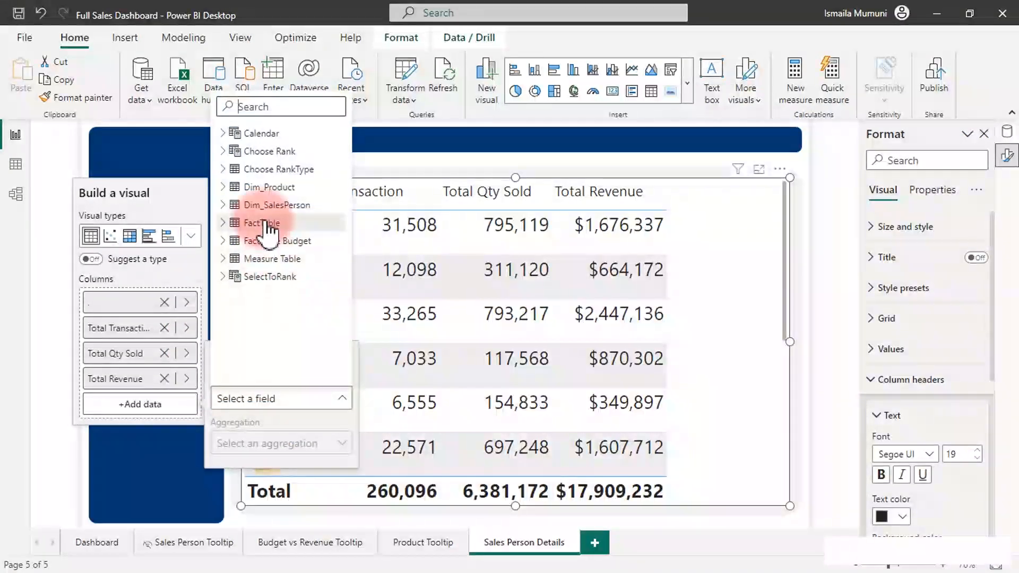
left_click(224, 205)
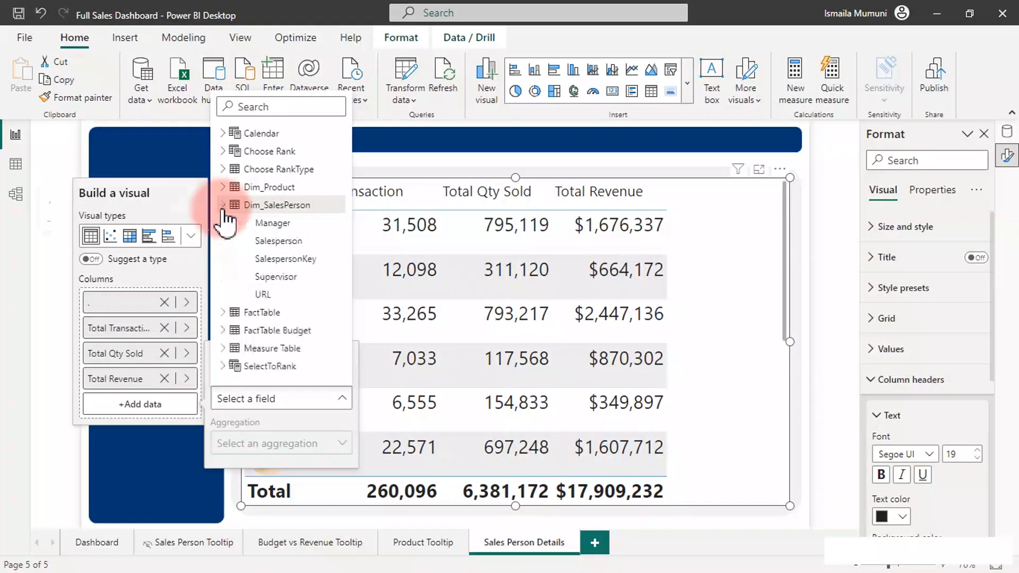
left_click(269, 239)
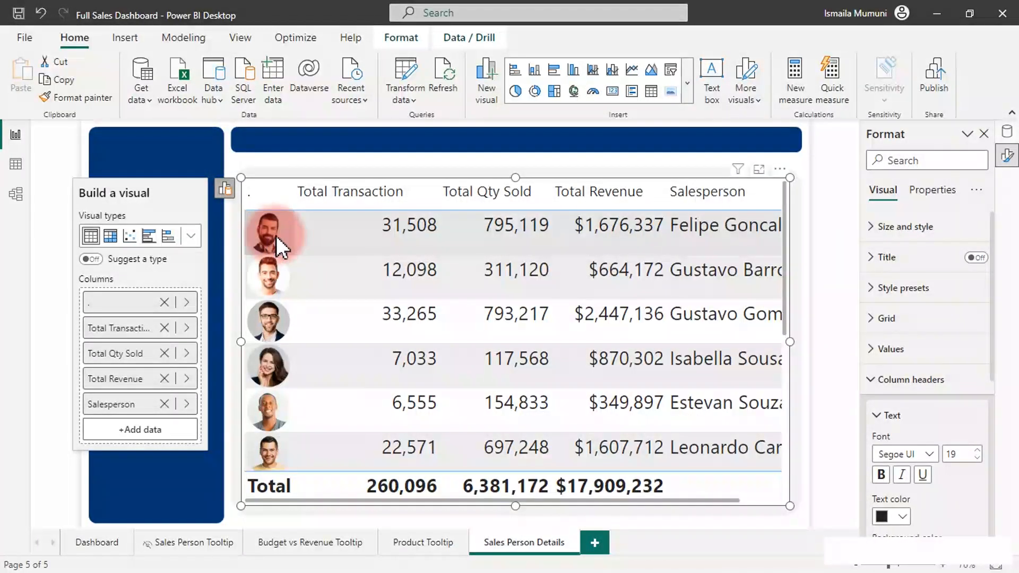
left_click(336, 230)
left_click_drag(167, 409, 148, 317)
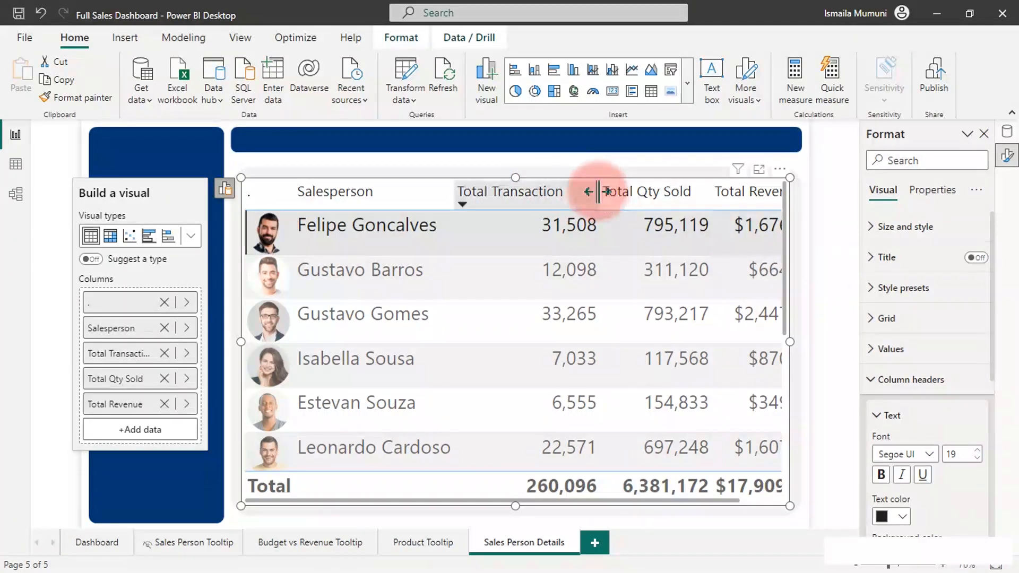
- Narrow the Total Transaction and Total Qty Sold columns while keeping each header on one line
left_click_drag(598, 191, 578, 191)
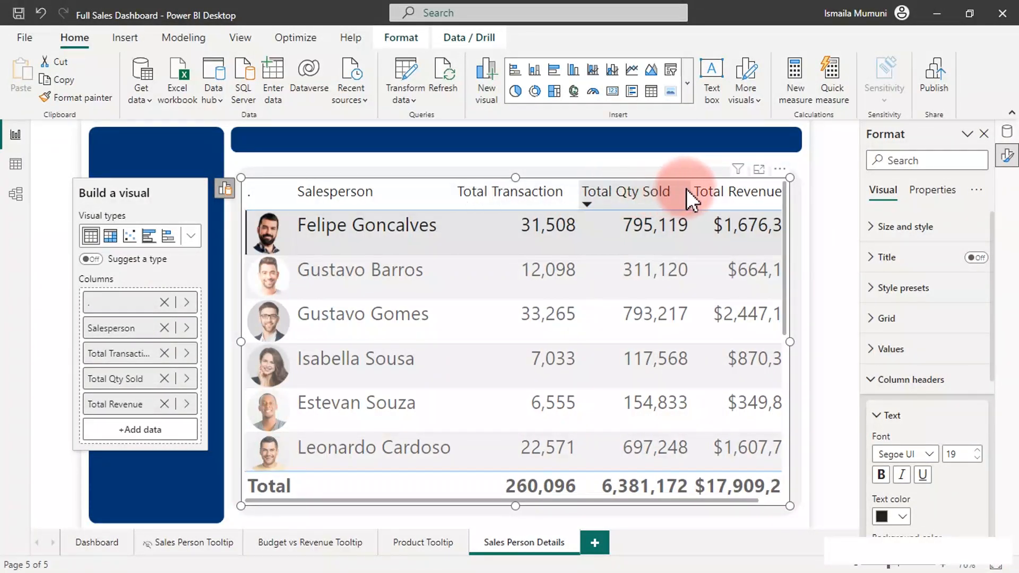
mouse_move(691, 191)
left_mouse_down()
mouse_move(661, 191)
mouse_move(671, 192)
left_mouse_up()
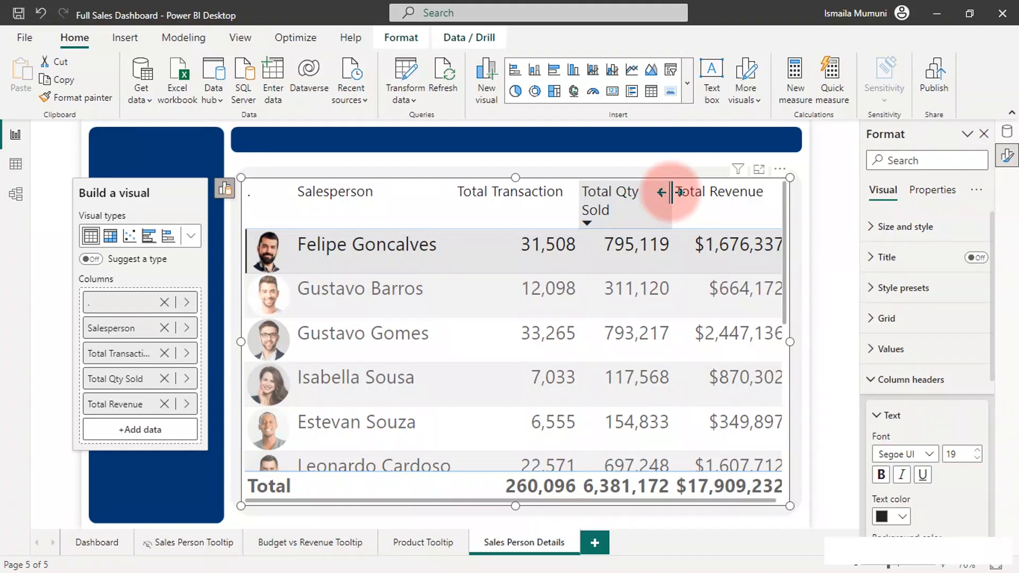
left_click_drag(671, 192, 677, 192)
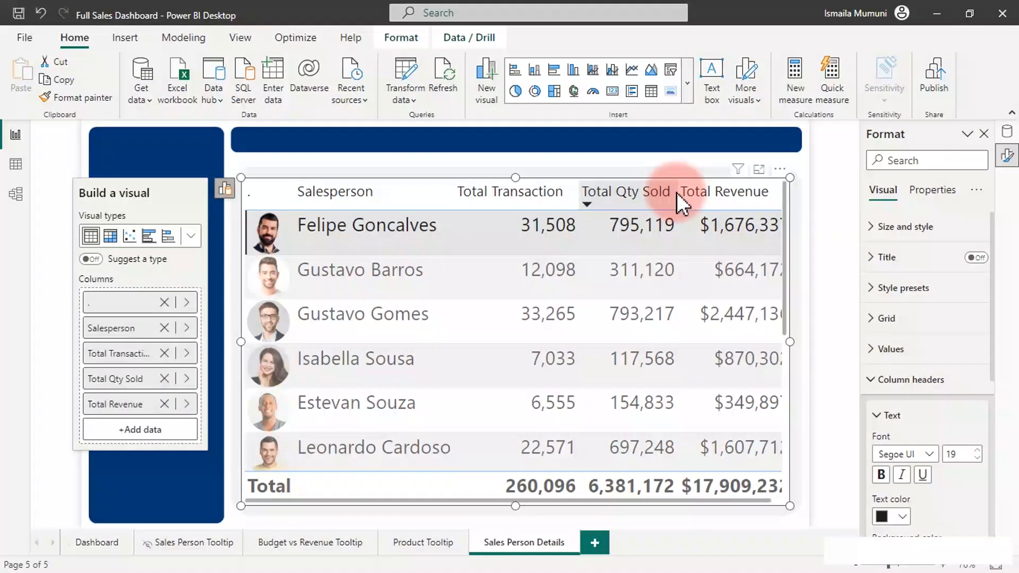
- Set the font size of the table's values to 23
left_click(928, 384)
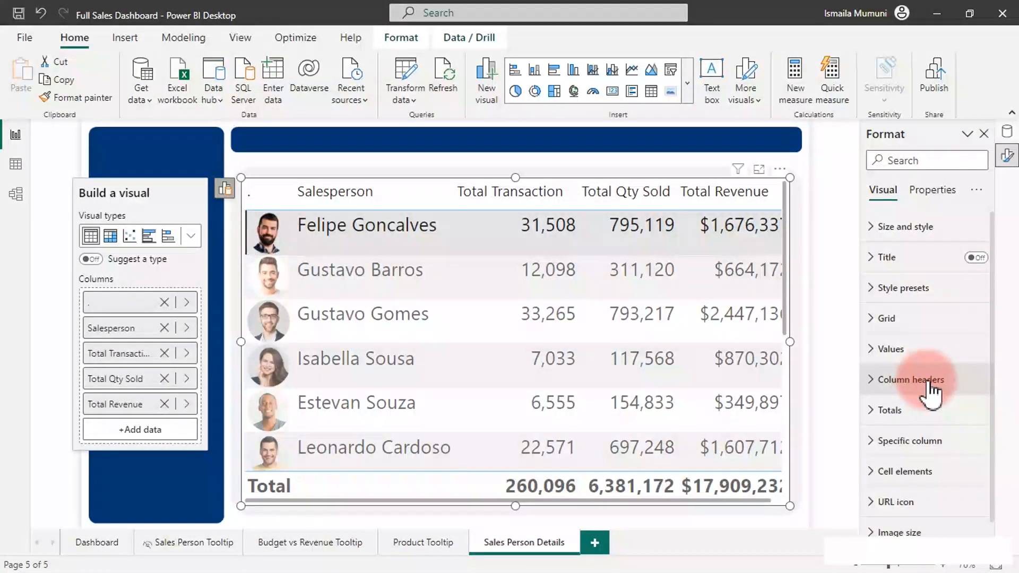
left_click(922, 354)
left_click(963, 424)
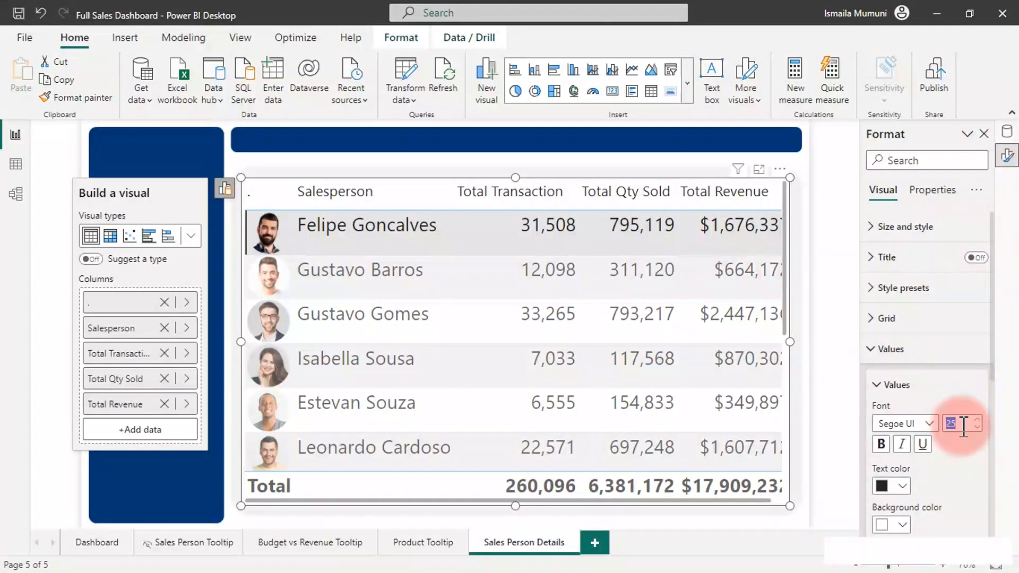
type("1")
type("3")
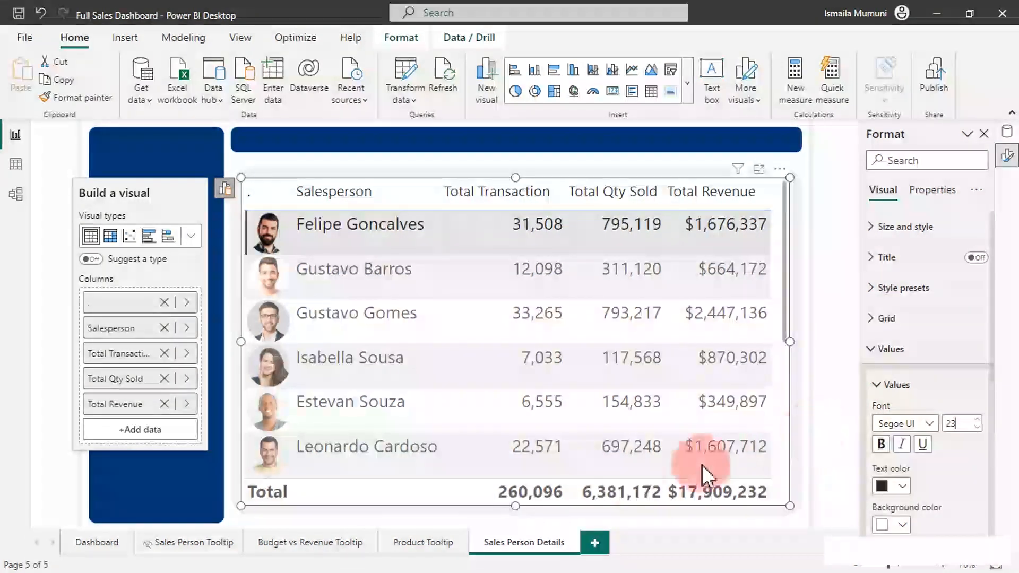
- Turn off the totals row of the table visual
left_click(909, 350)
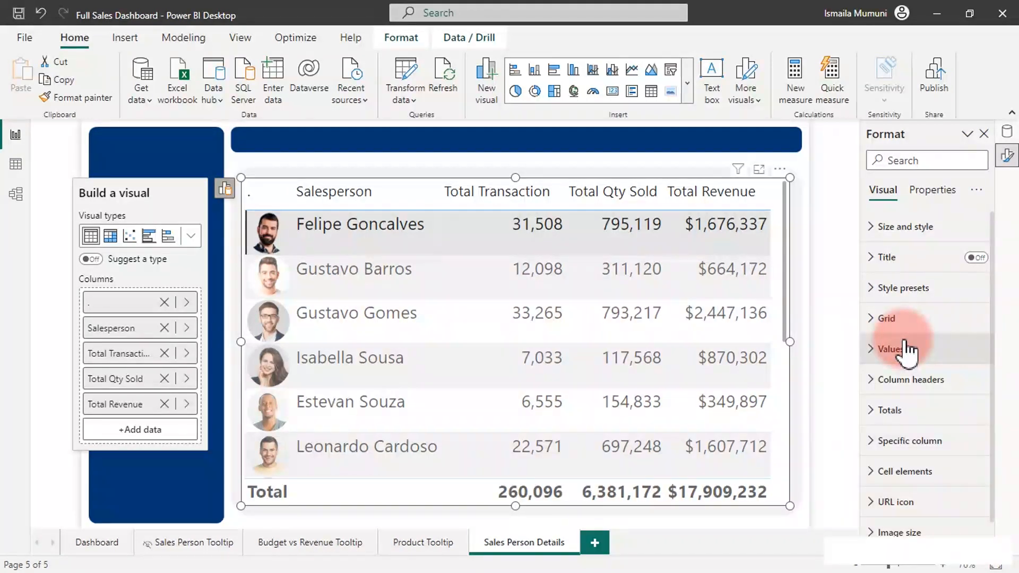
left_click(889, 411)
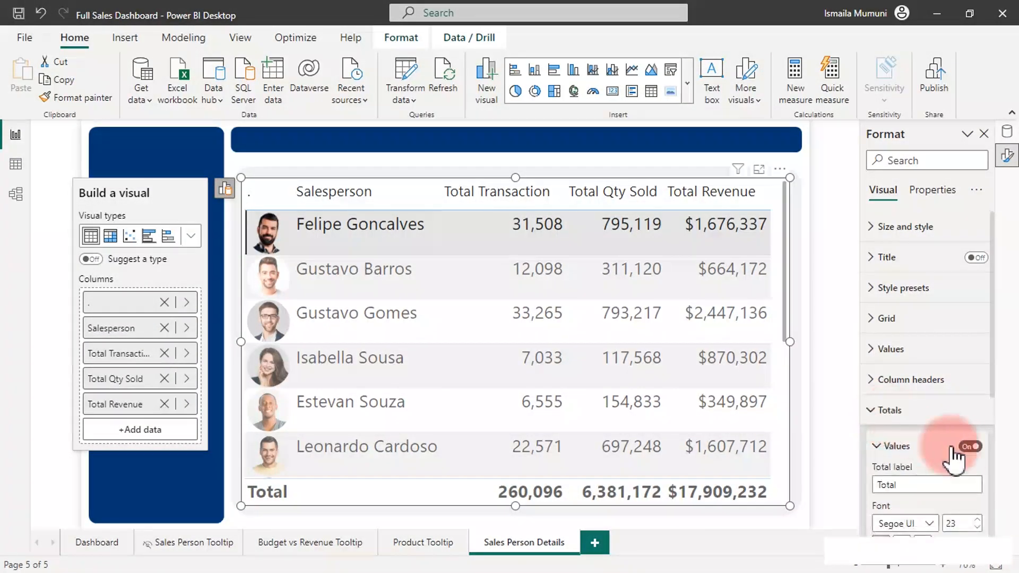
left_click(969, 448)
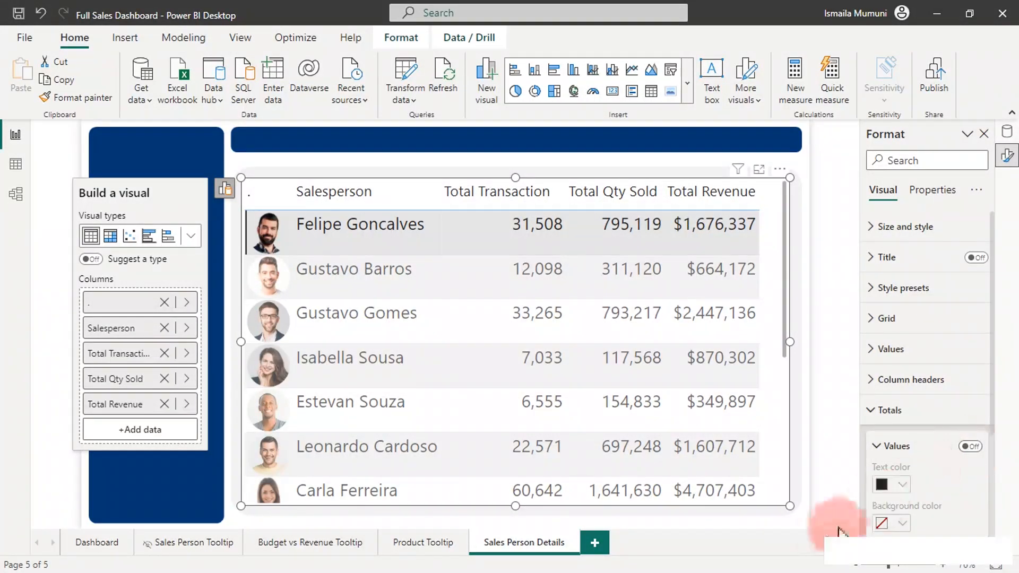
- Turn off the background of the table visual in its size and style settings
left_click(926, 227)
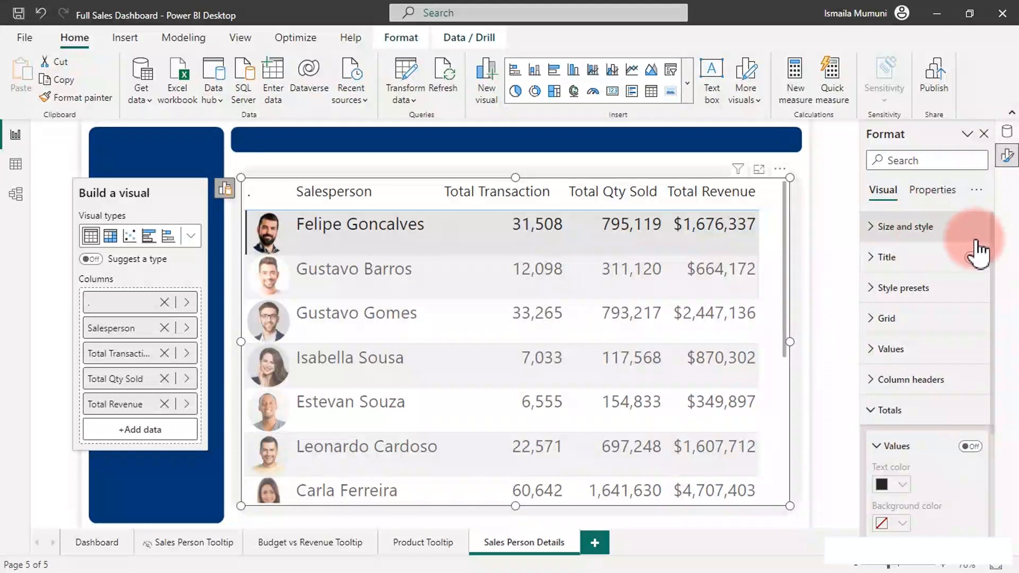
left_click(914, 224)
left_click(970, 511)
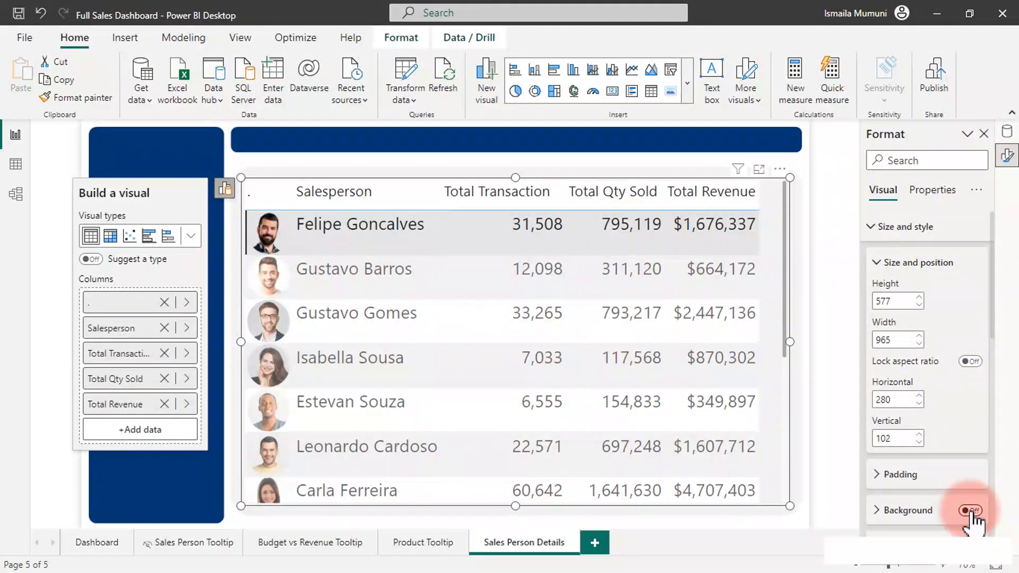
left_click(896, 268)
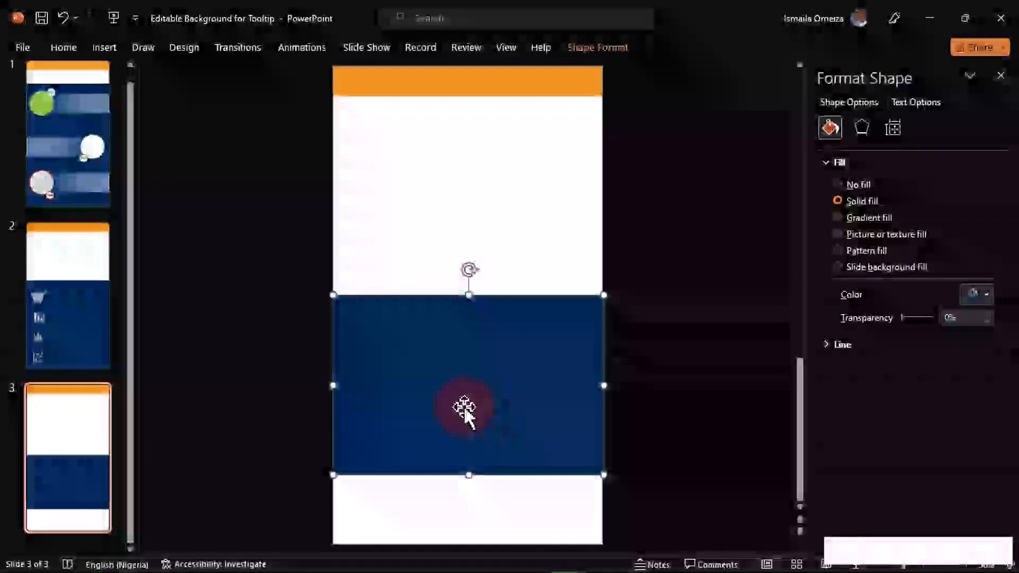
- Switch to PowerPoint and open the fill color choices of the dark blue rectangle on slide 3
left_click(976, 295)
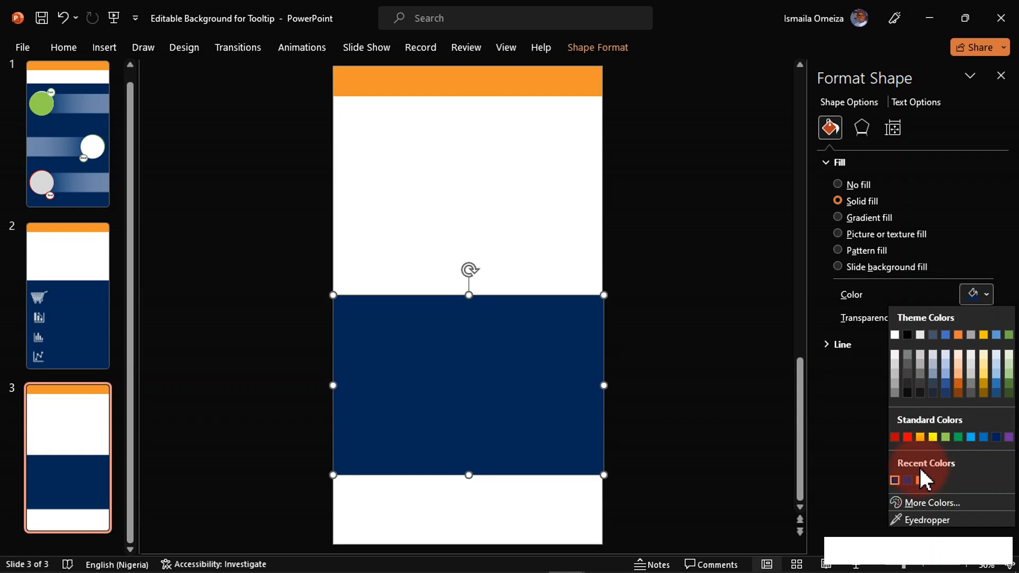
- Copy the hex code #022856 from the dark blue rectangle's custom fill color, and switch back to Power BI Desktop
left_click(913, 502)
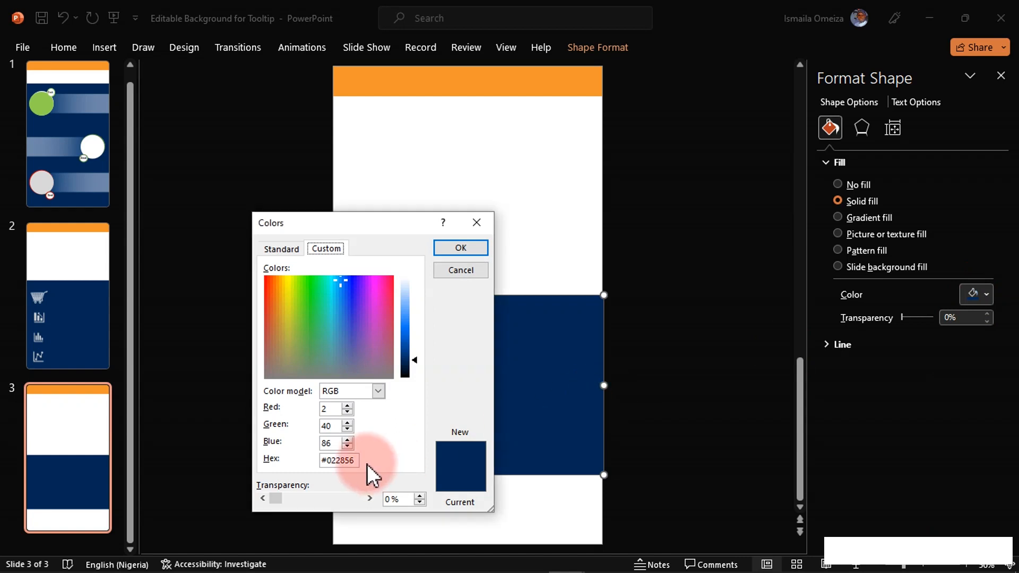
left_click(351, 460)
double_click(350, 460)
key("ctrl+c")
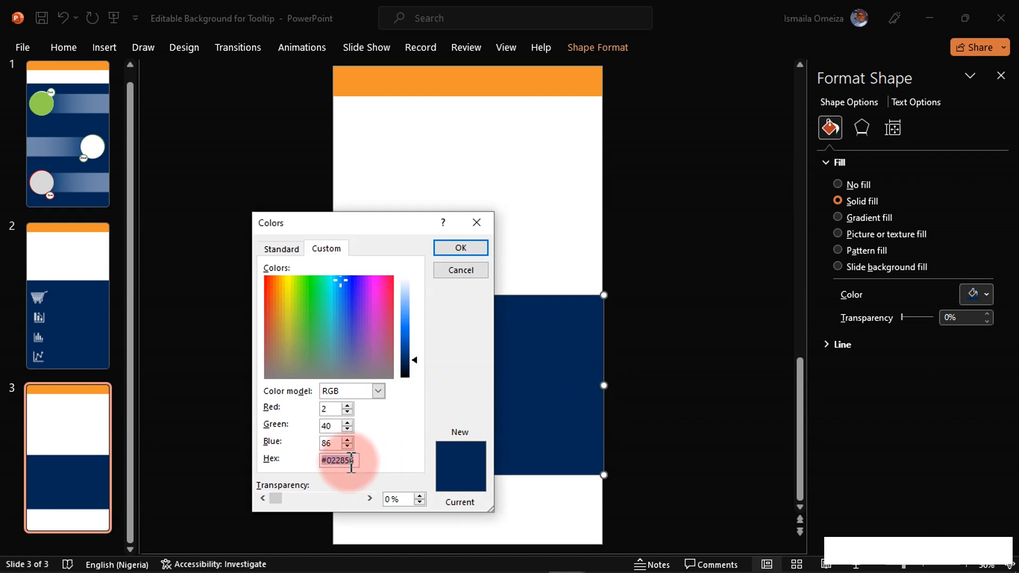
left_click(459, 271)
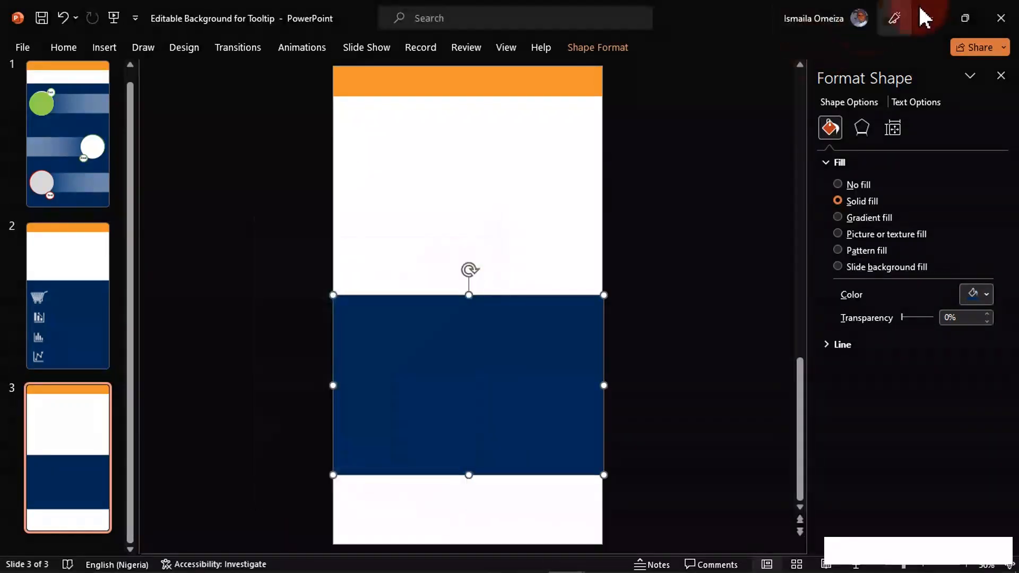
left_click(930, 10)
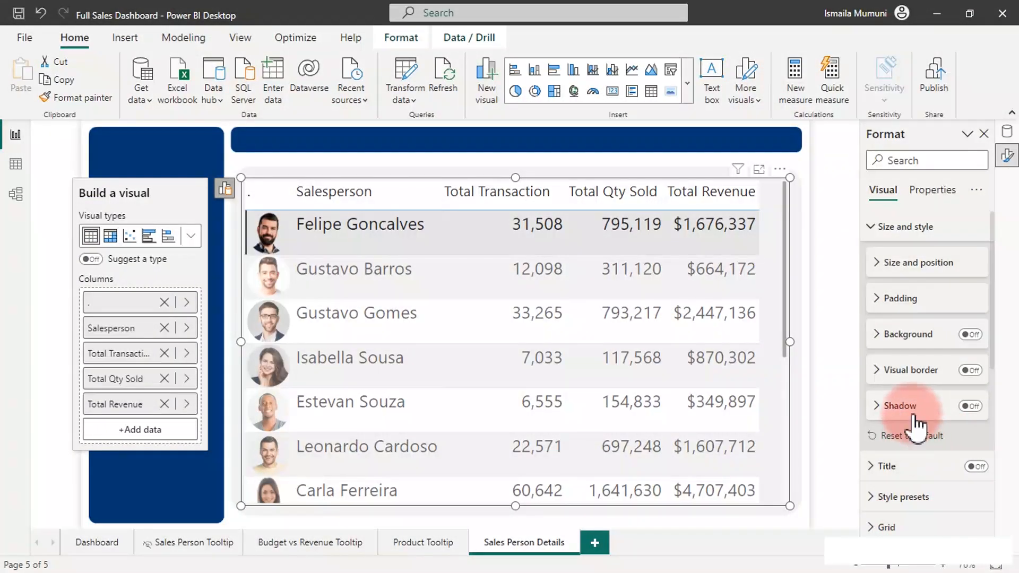
- Give the salesperson table's column headers a #022856 background color and white text
left_click(887, 234)
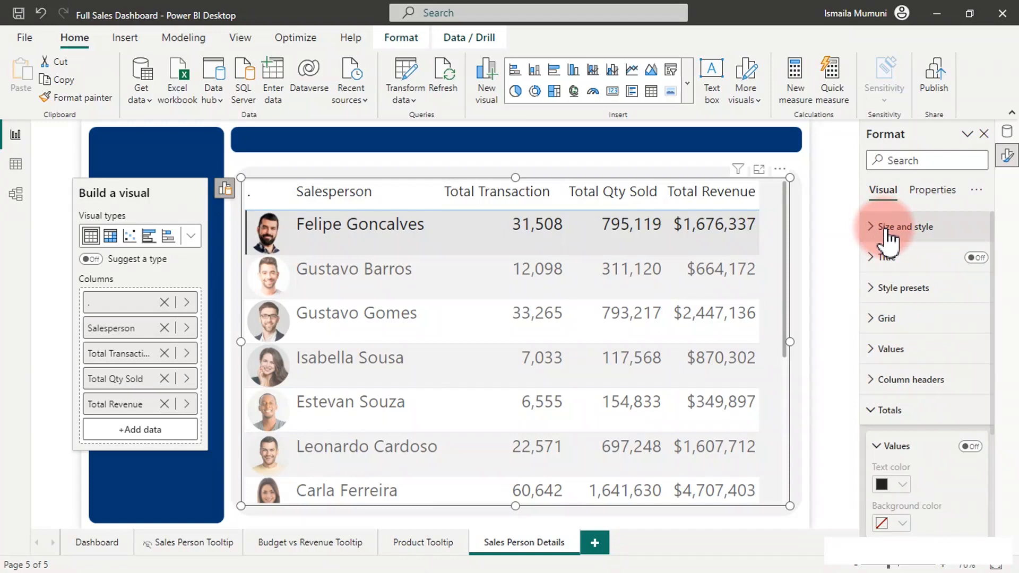
left_click(906, 387)
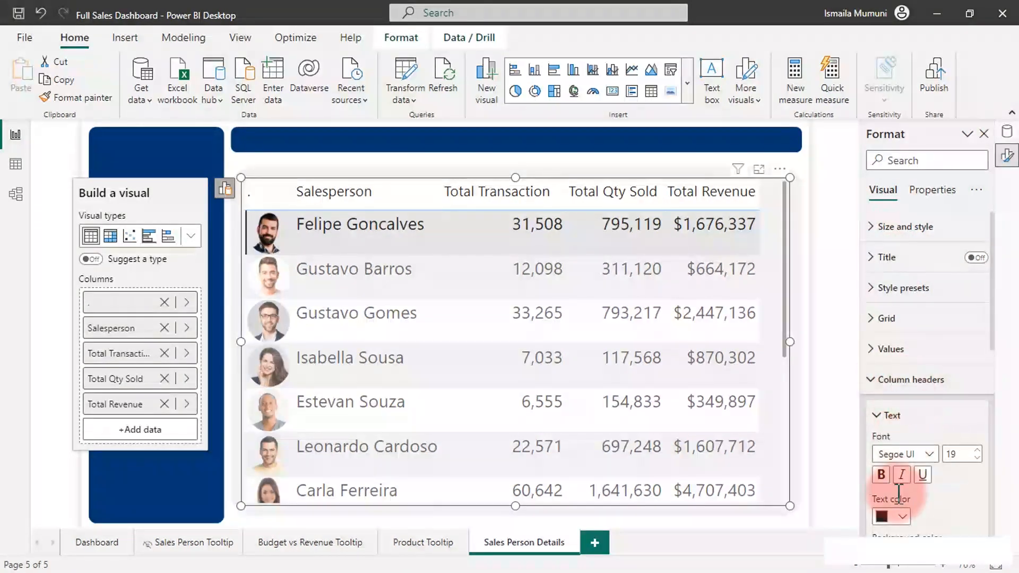
left_click_drag(993, 332, 1001, 421)
left_click(902, 355)
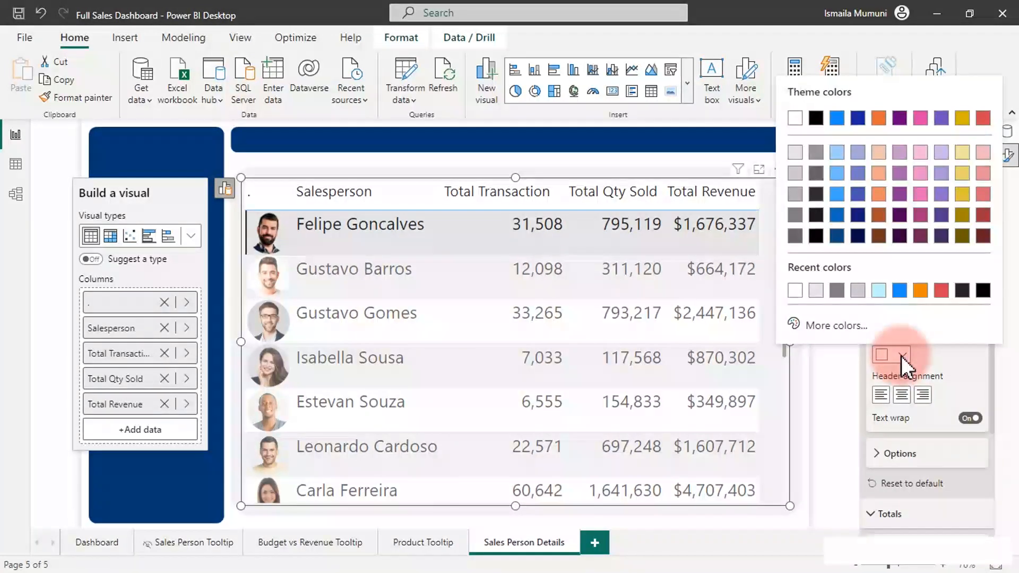
left_click(848, 325)
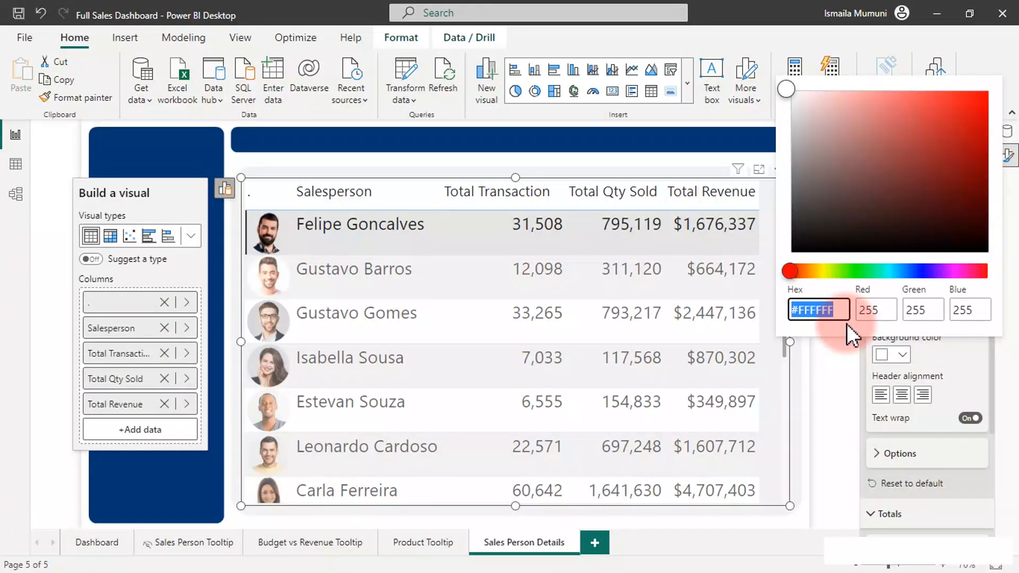
key("ctrl+v")
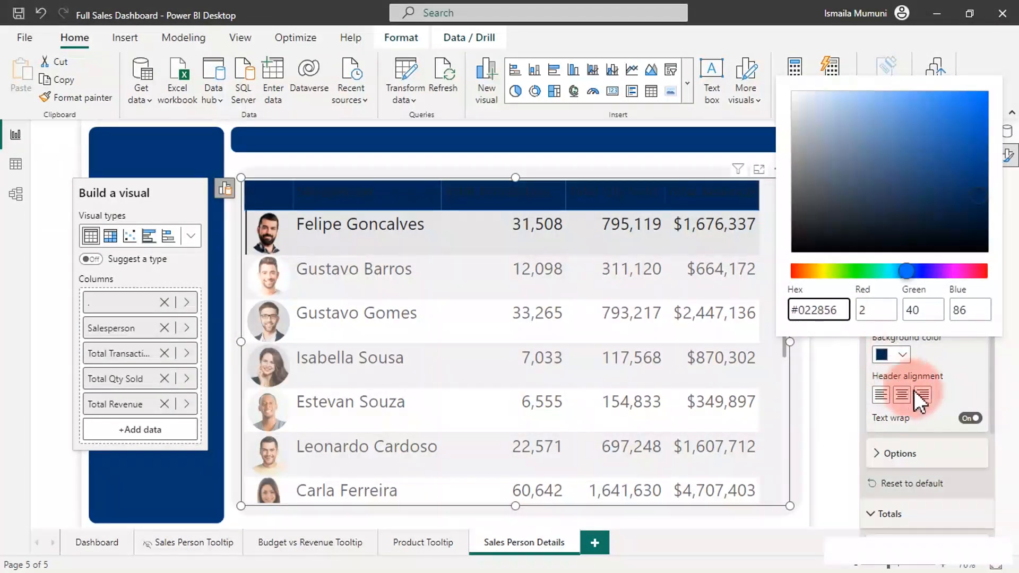
left_click(977, 393)
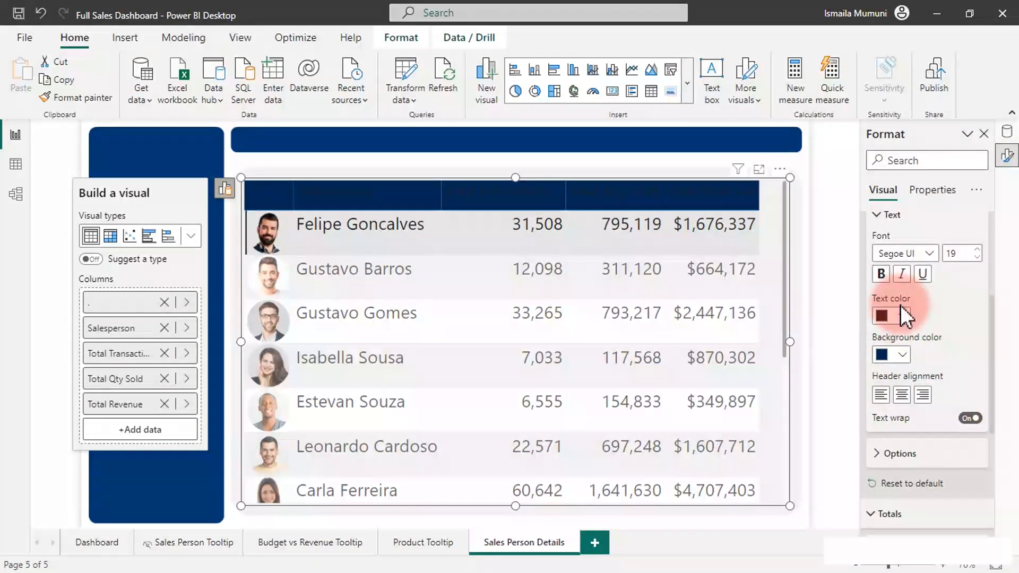
left_click(901, 316)
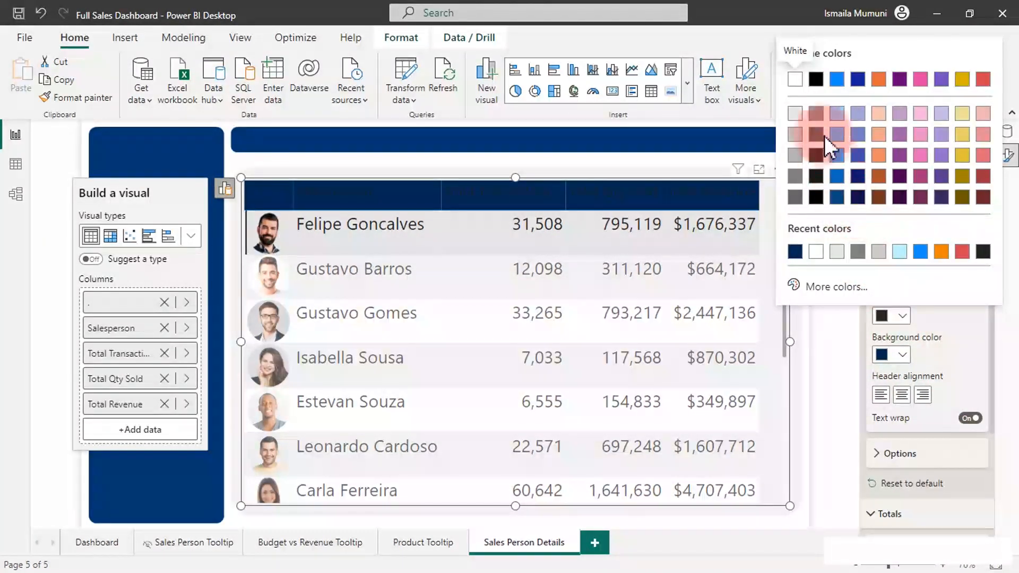
left_click(801, 86)
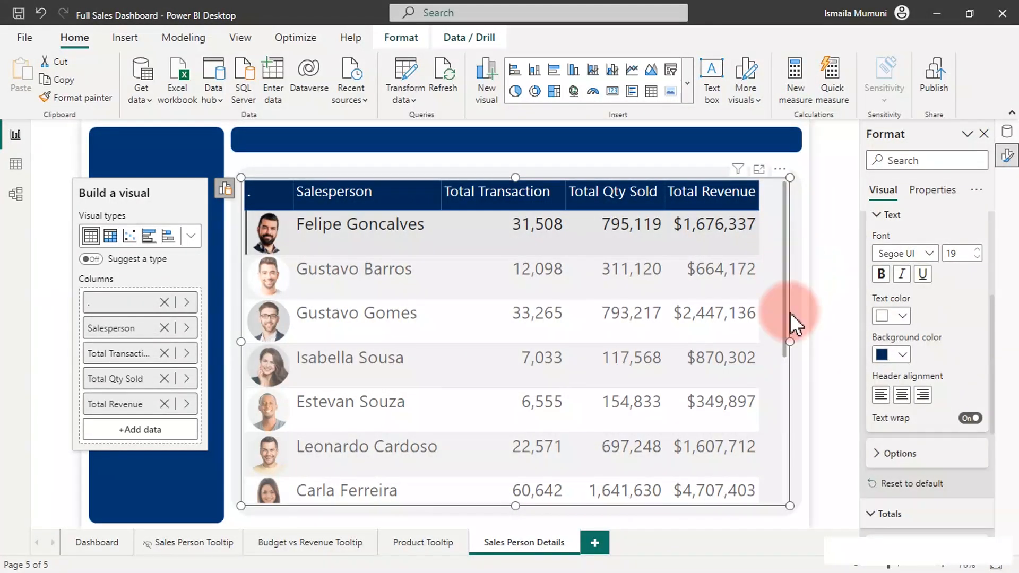
- Widen the table visual slightly and extend its Total Revenue column toward the new edge
left_click_drag(789, 341, 797, 345)
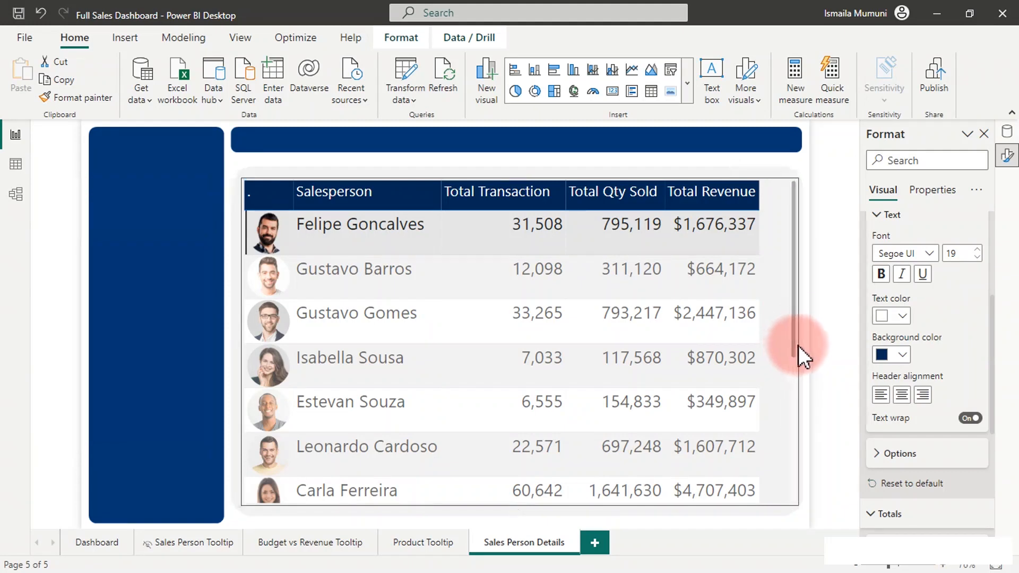
left_click(753, 208)
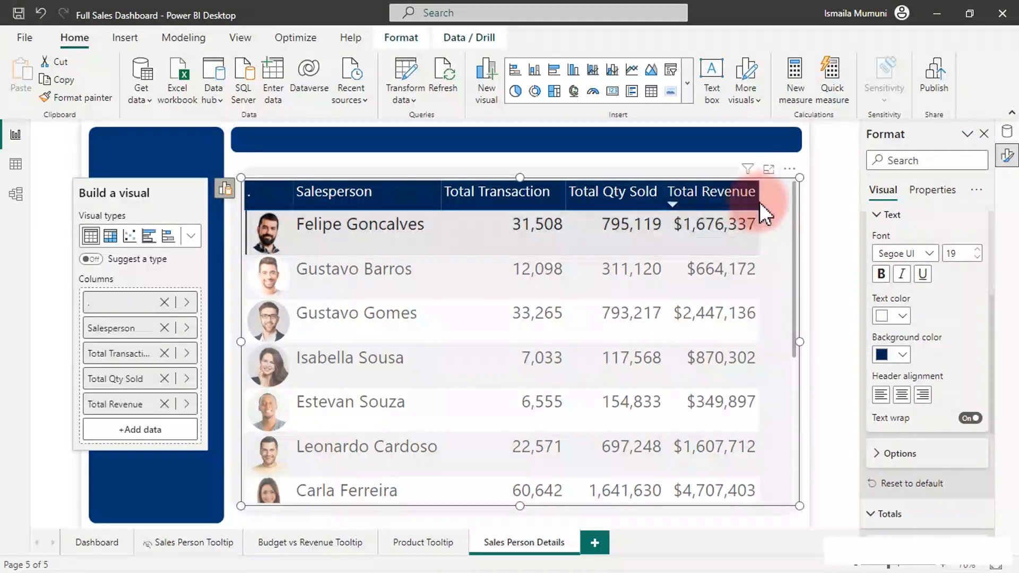
left_click_drag(762, 193, 779, 195)
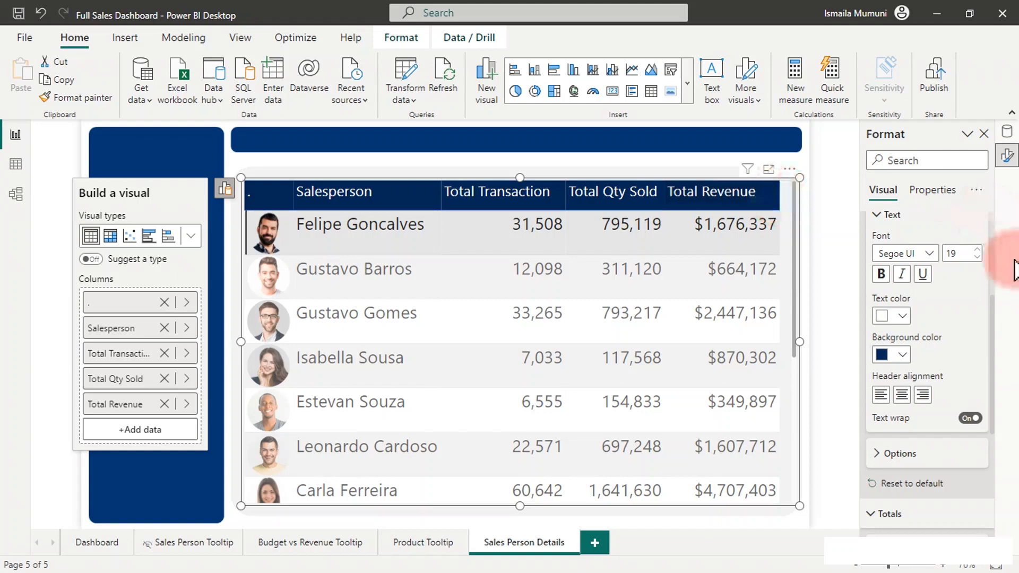
- Left-align the values of the Total Transaction column using the specific column formatting
left_click_drag(993, 311, 996, 466)
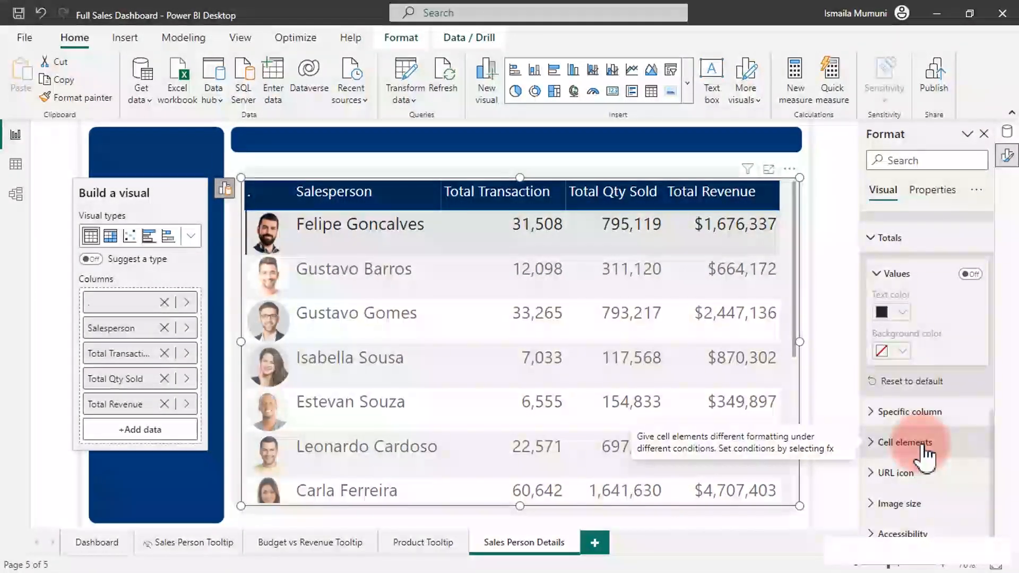
left_click(895, 420)
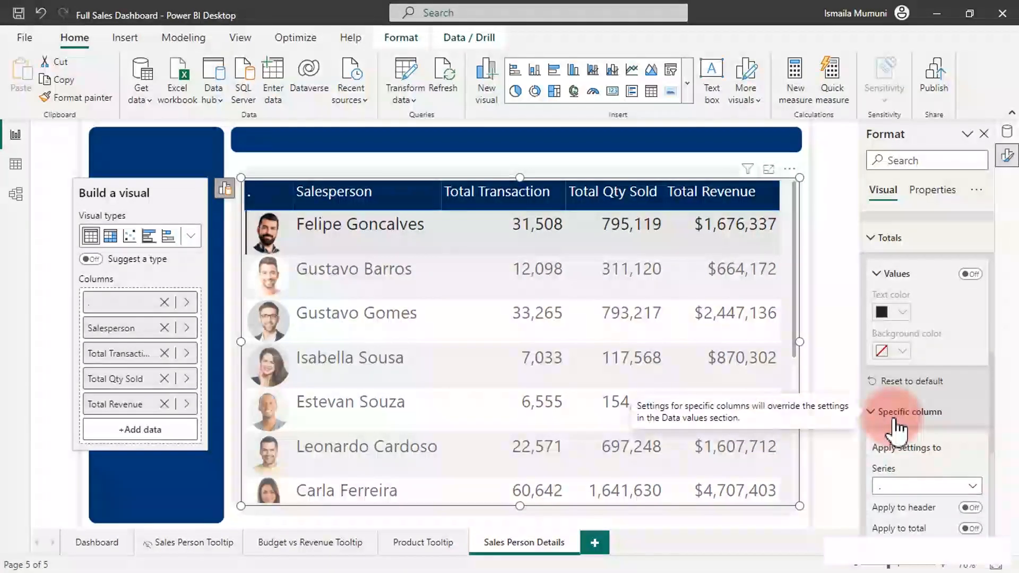
left_click_drag(992, 400, 993, 447)
left_click(956, 330)
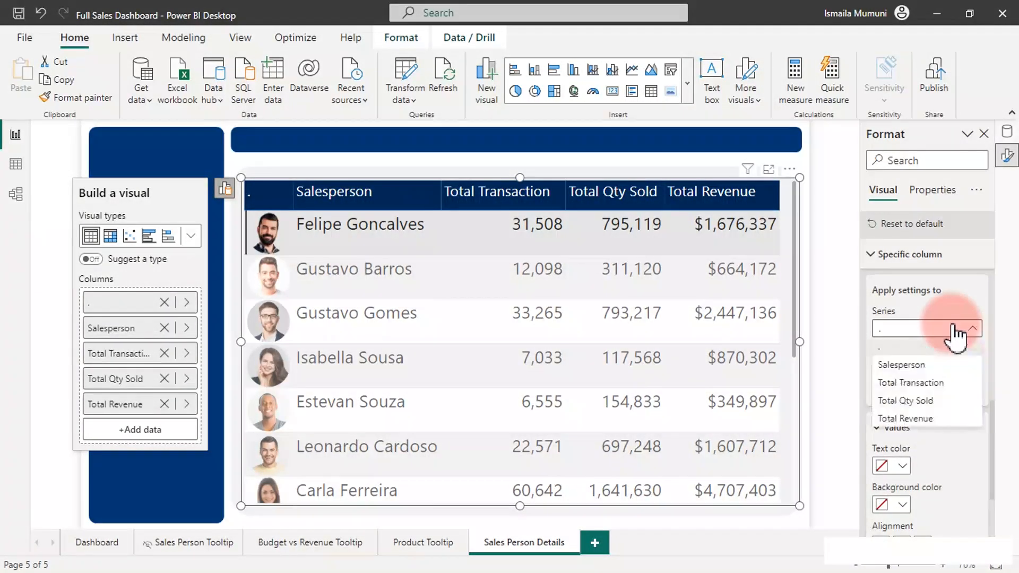
left_click(917, 383)
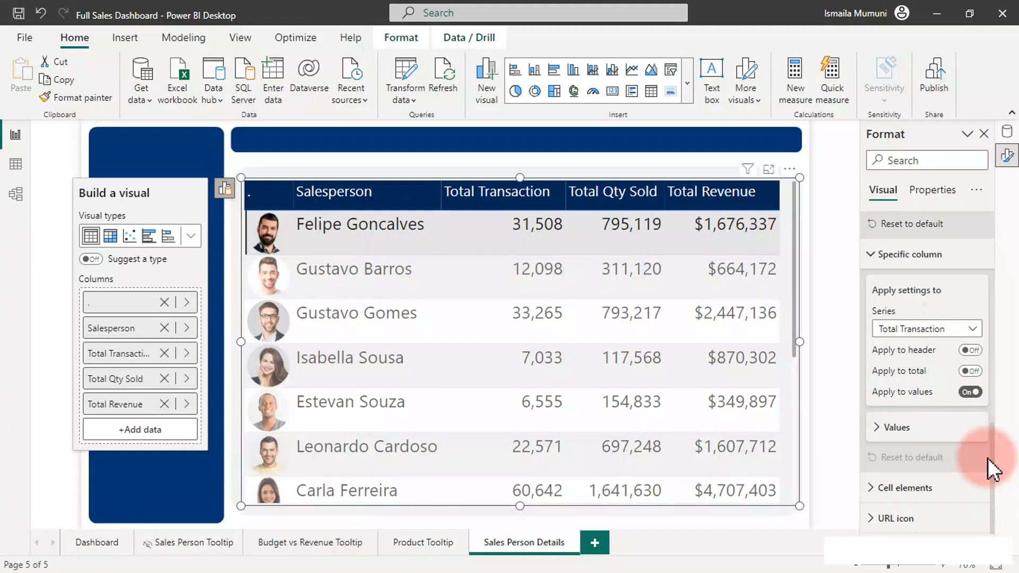
left_click(893, 429)
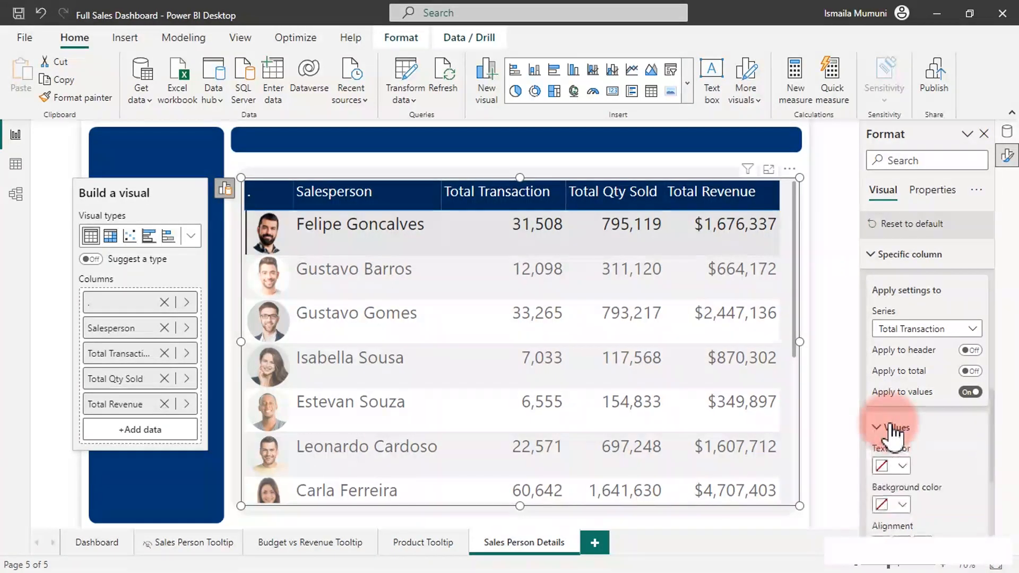
left_click_drag(994, 422, 988, 454)
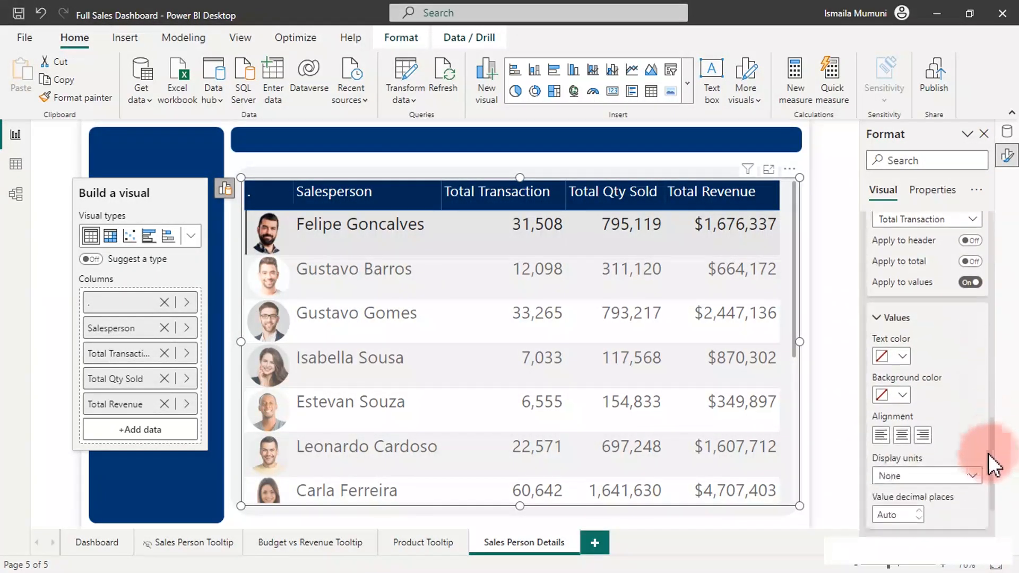
left_click(884, 441)
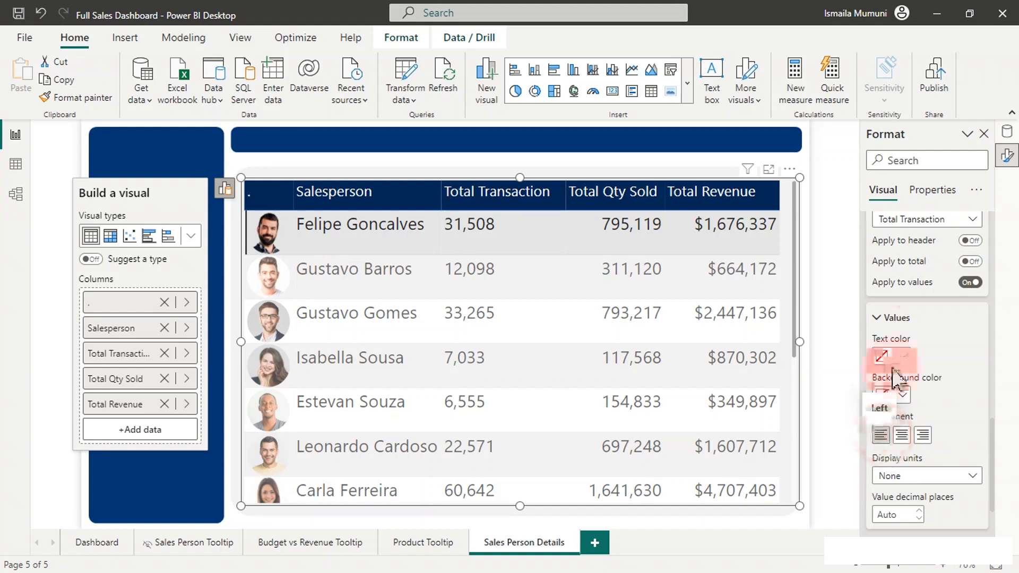
- Left-align the values of the Total Qty Sold column
left_click(947, 220)
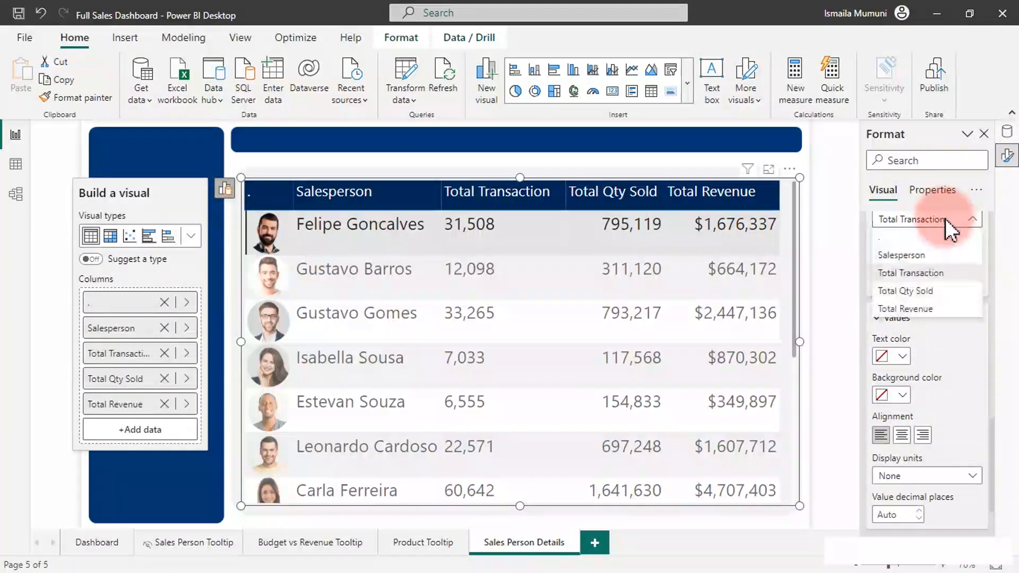
left_click(913, 291)
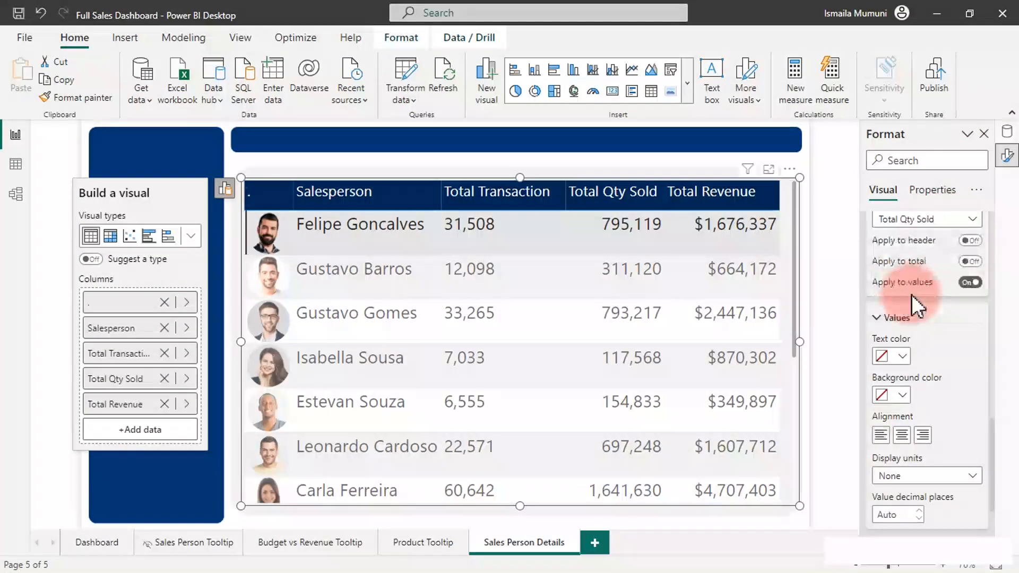
left_click(882, 437)
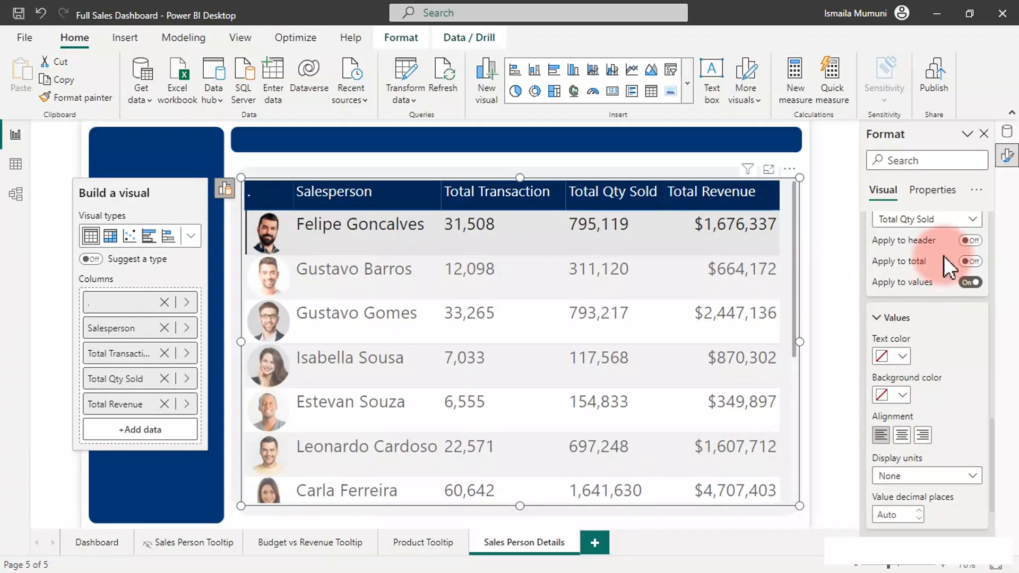
- Left-align the values of the Total Revenue column and deselect the table
left_click(947, 220)
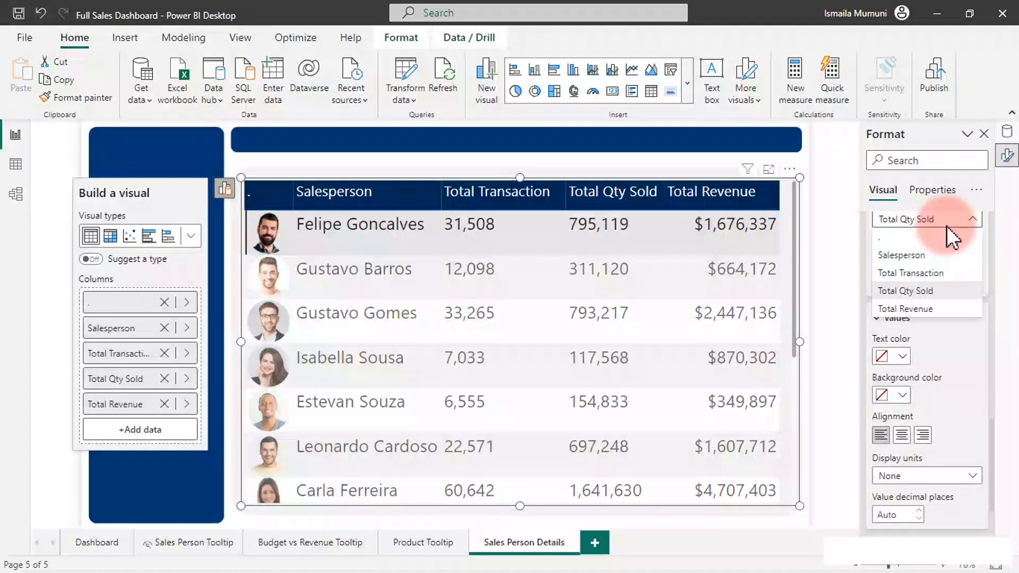
left_click(919, 292)
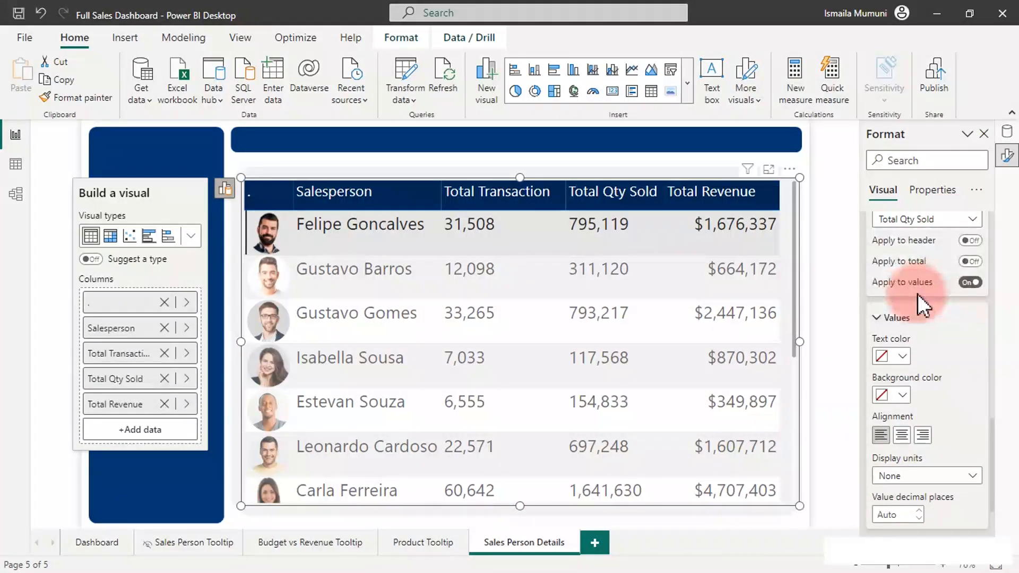
left_click(931, 222)
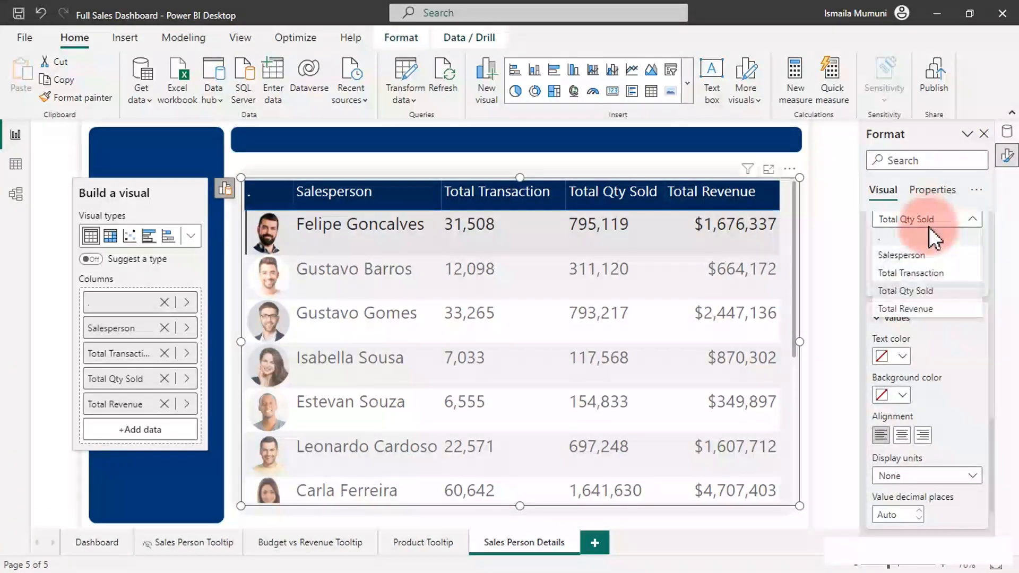
left_click(910, 310)
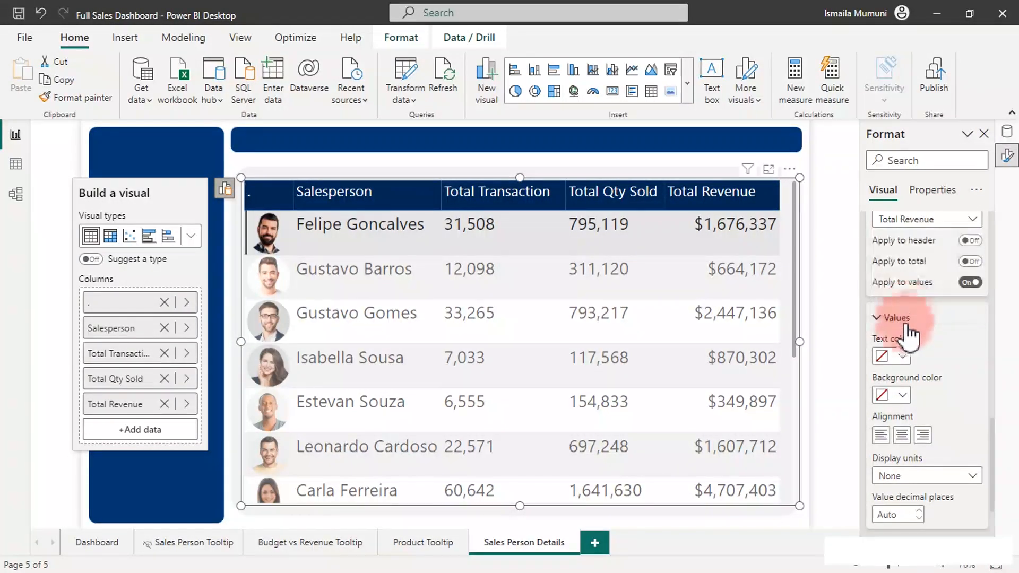
left_click(883, 437)
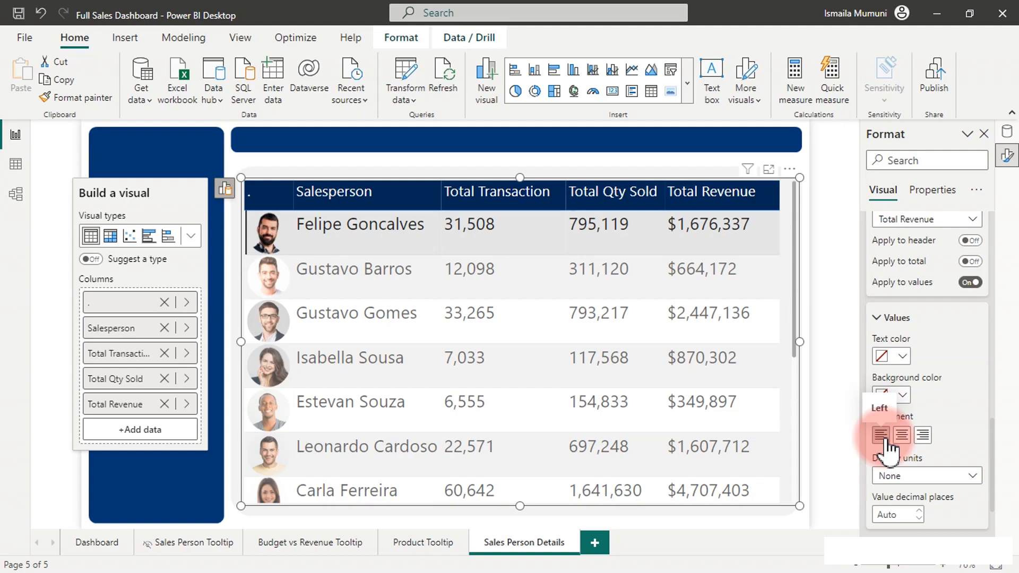
left_click(700, 161)
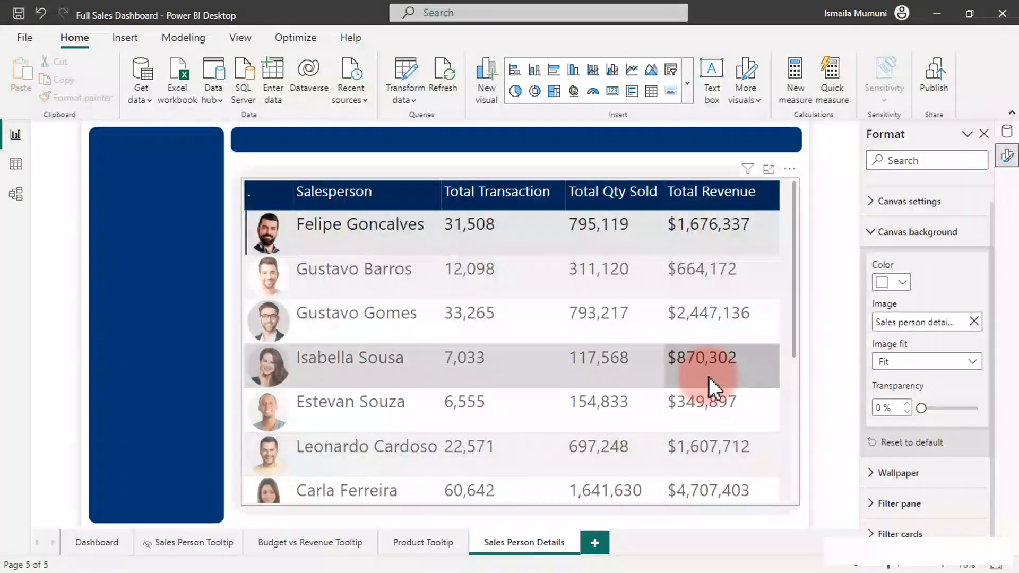
- Examine the text and background color options for the salesperson table's cell values
left_click(797, 305)
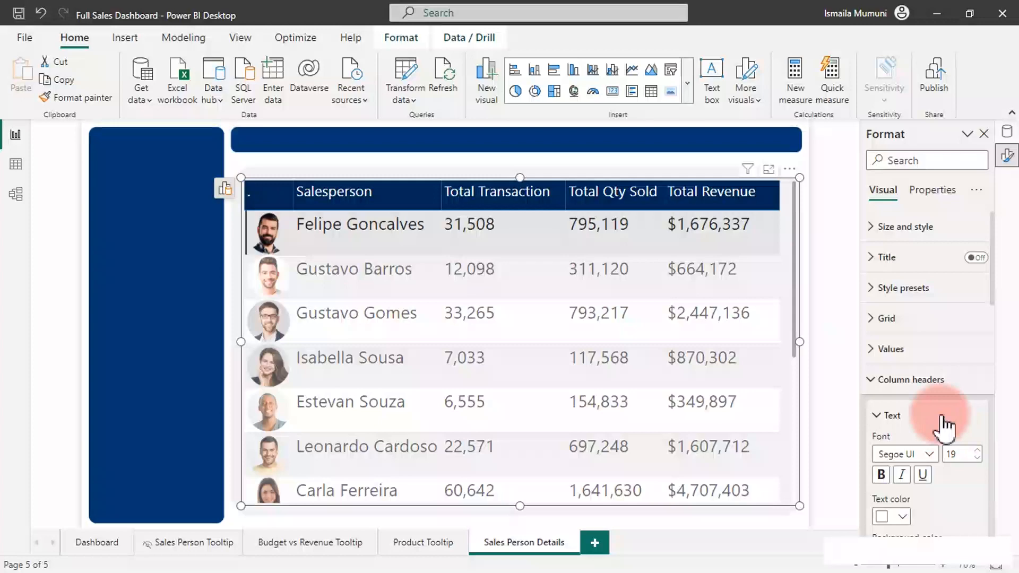
left_click(926, 384)
left_click(907, 355)
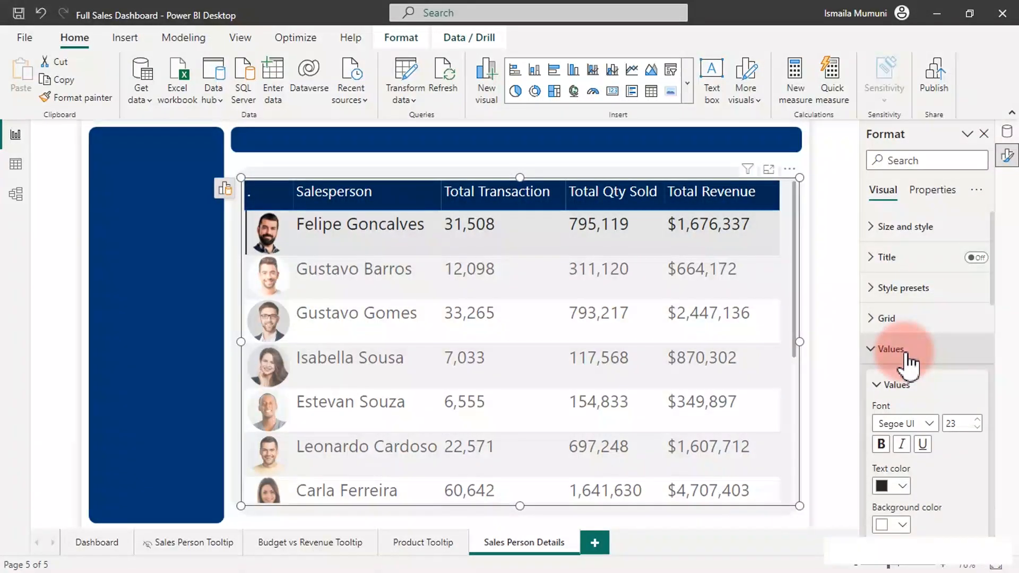
left_click_drag(994, 288, 989, 336)
left_click(909, 312)
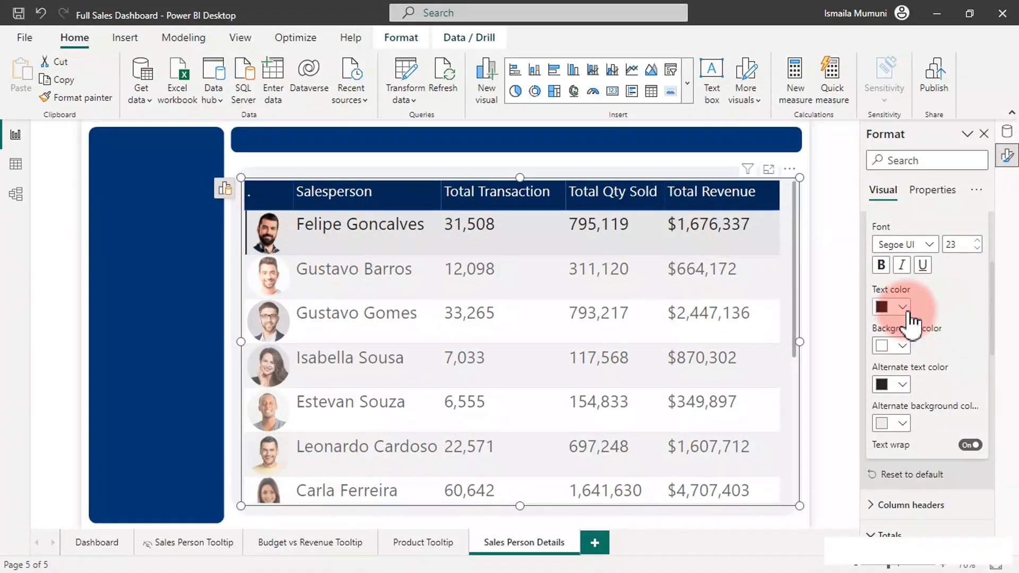
left_click(913, 385)
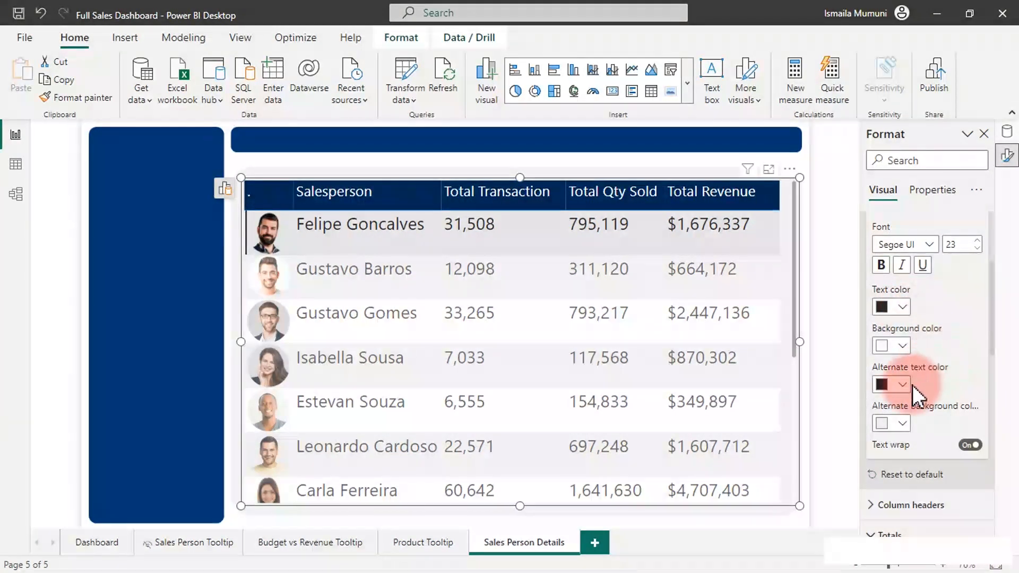
left_click(902, 346)
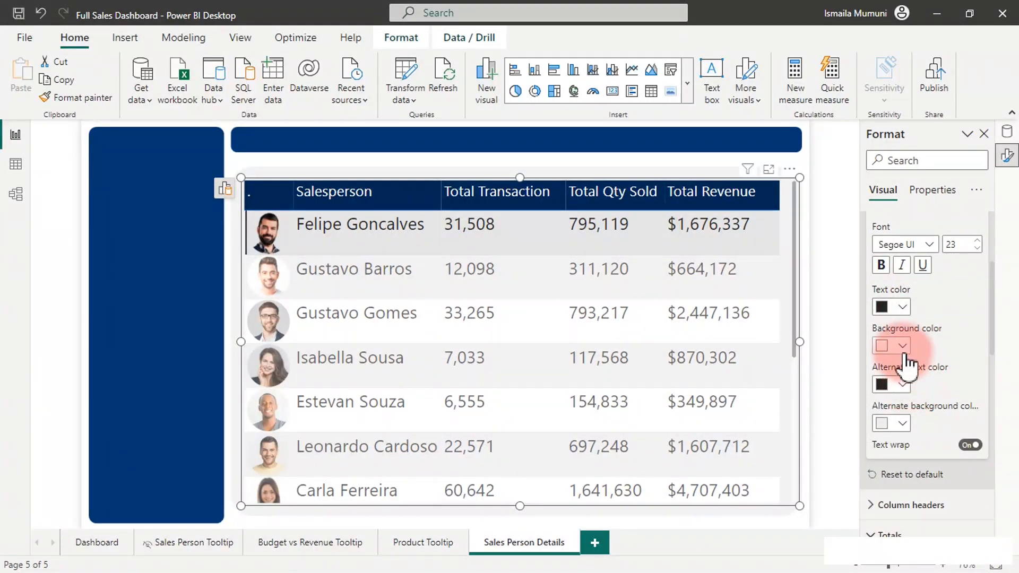
left_click(793, 282)
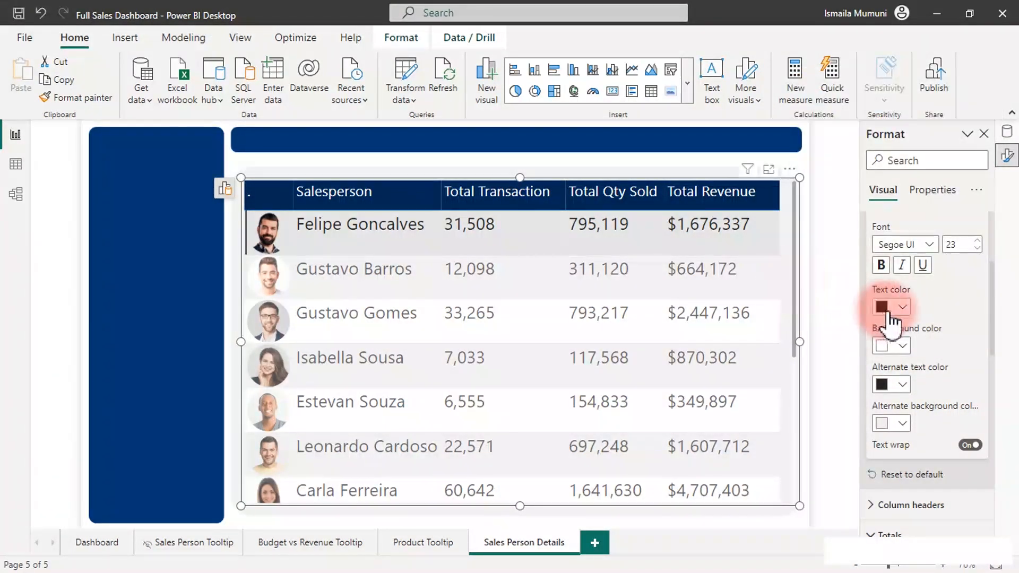
left_click(903, 384)
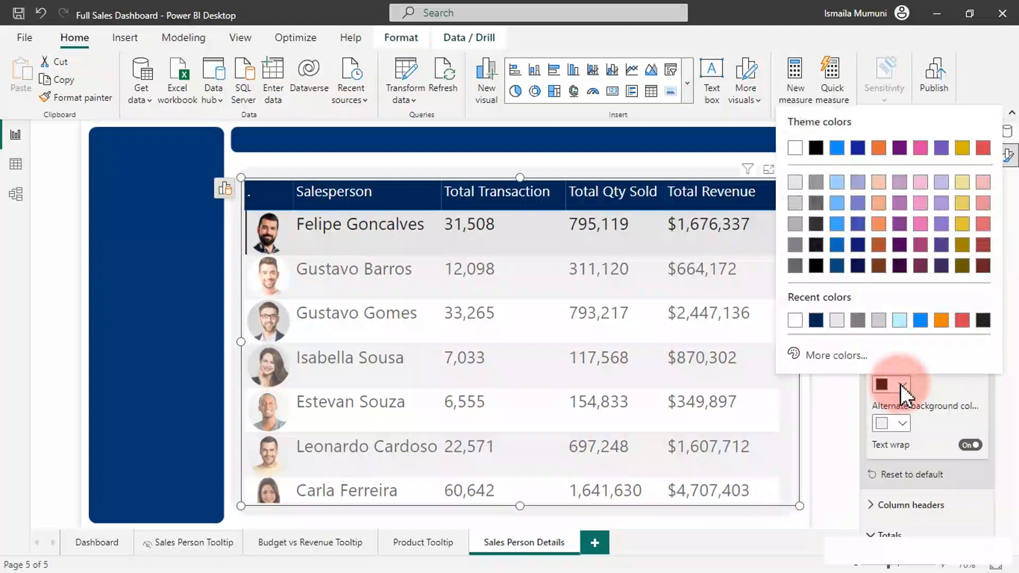
left_click(919, 383)
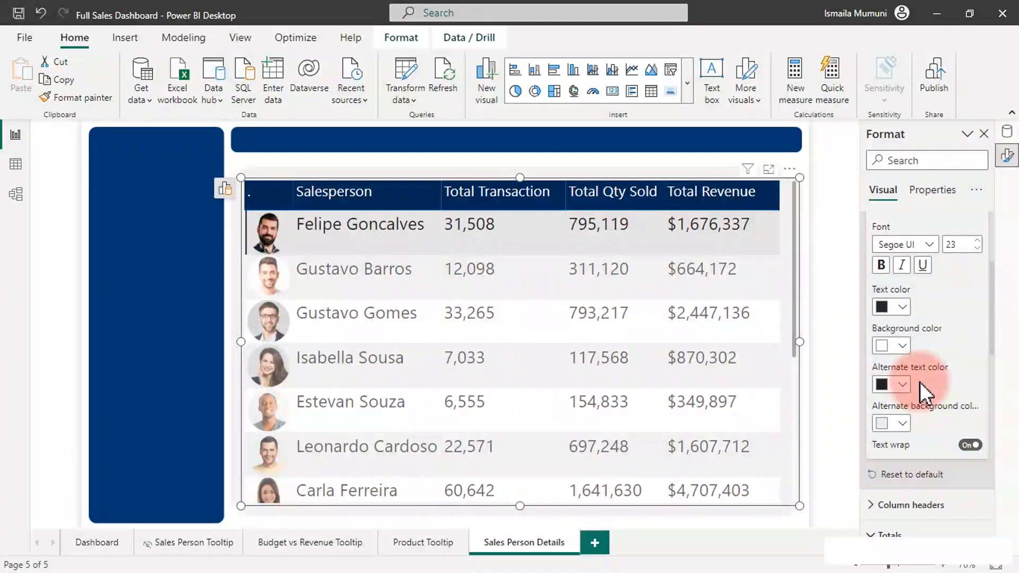
- Set the alternate background color of the salesperson table's values to white
left_click(902, 423)
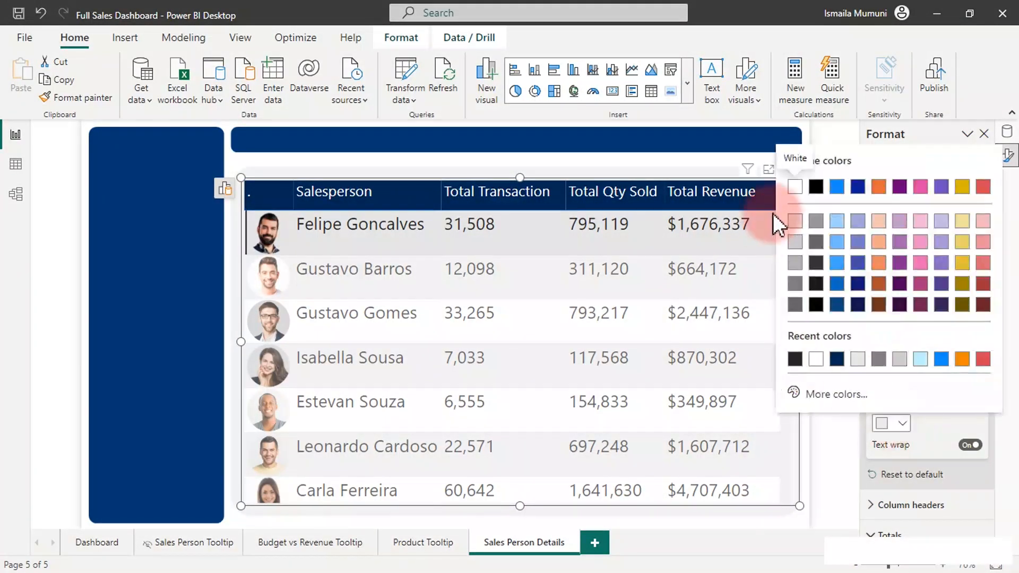
left_click(795, 225)
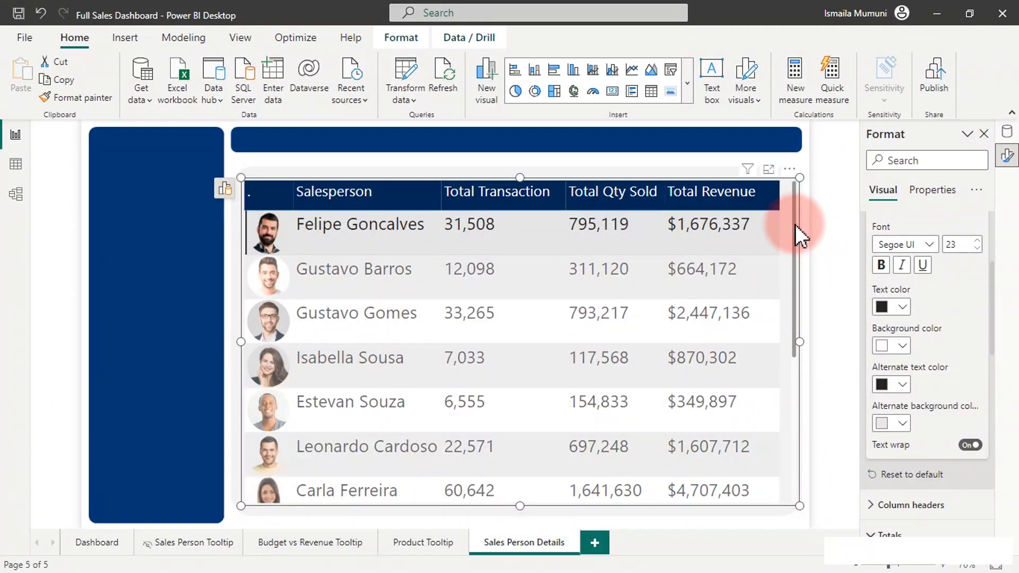
left_click(902, 423)
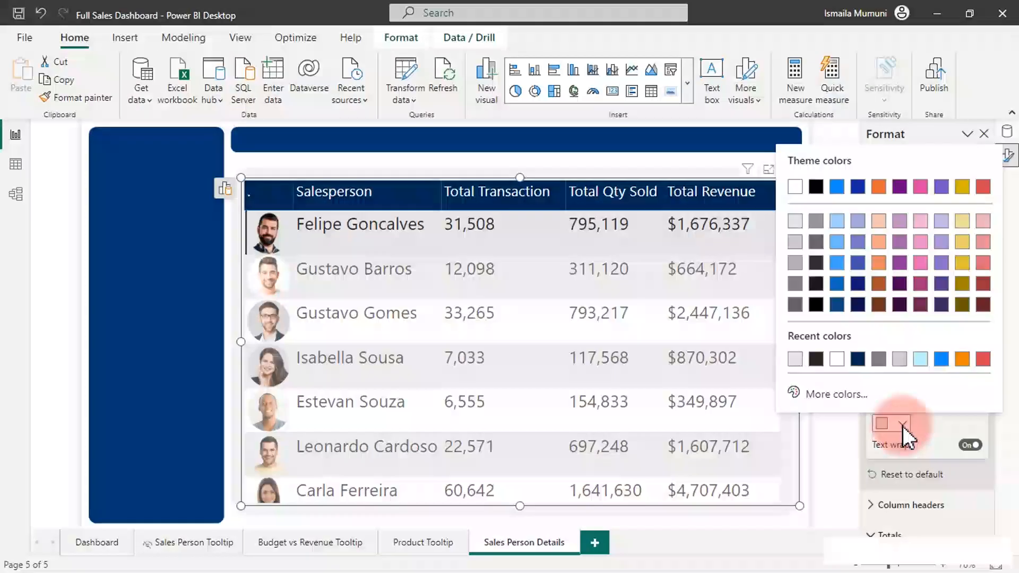
left_click(796, 186)
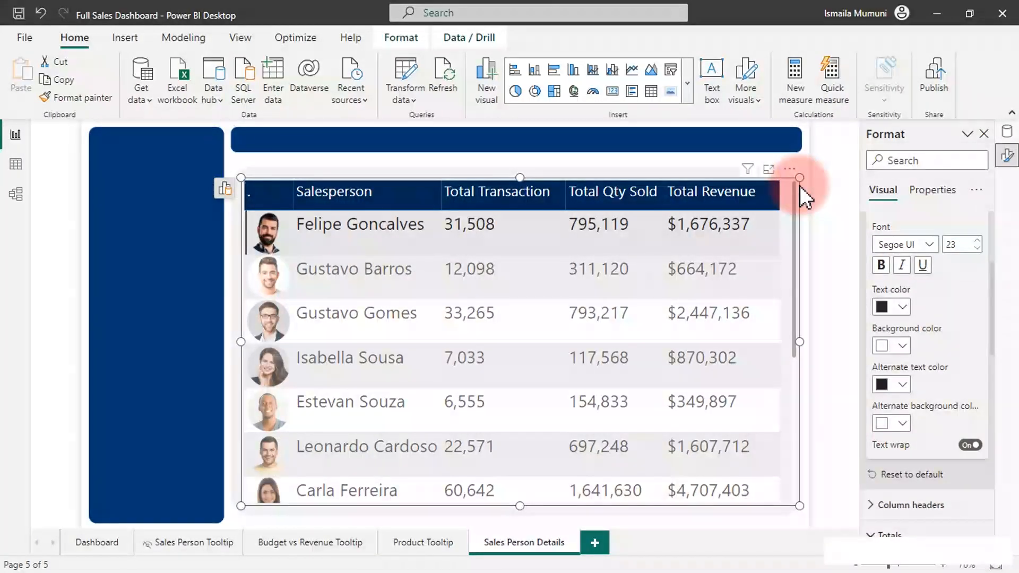
- Set the alternate text color of the salesperson table's values to dark gray
left_click(896, 385)
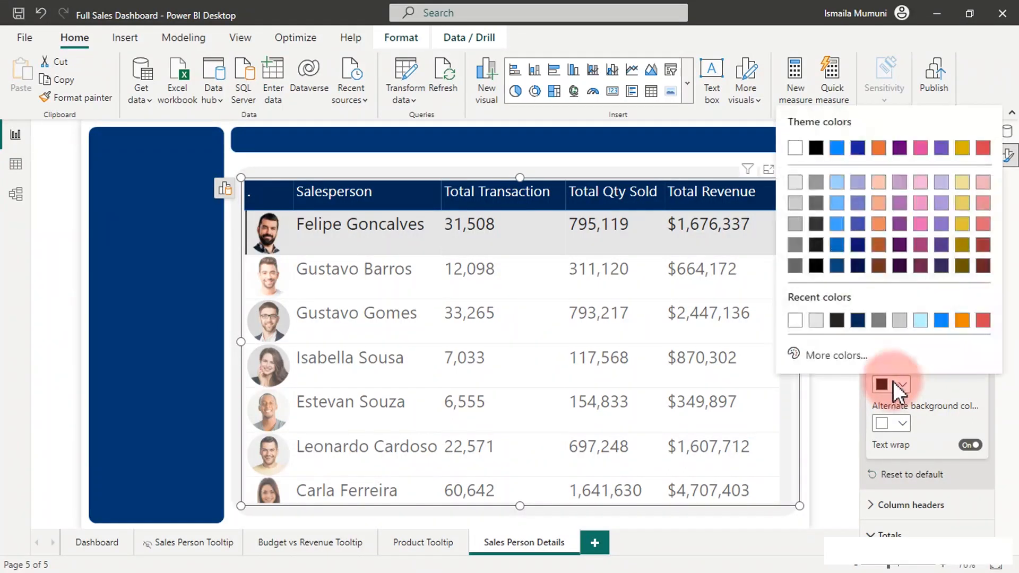
left_click(798, 206)
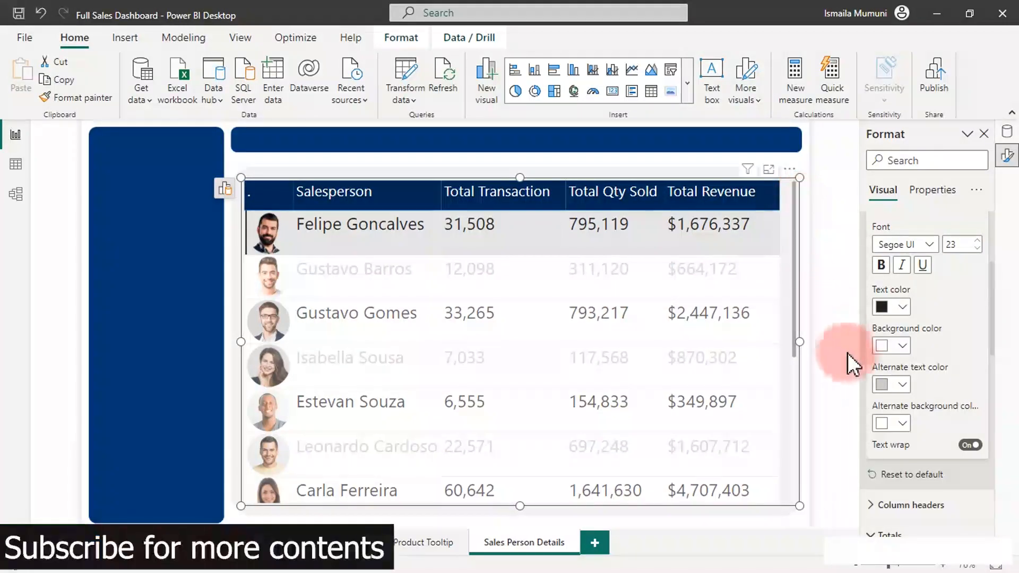
left_click(903, 385)
left_click(814, 209)
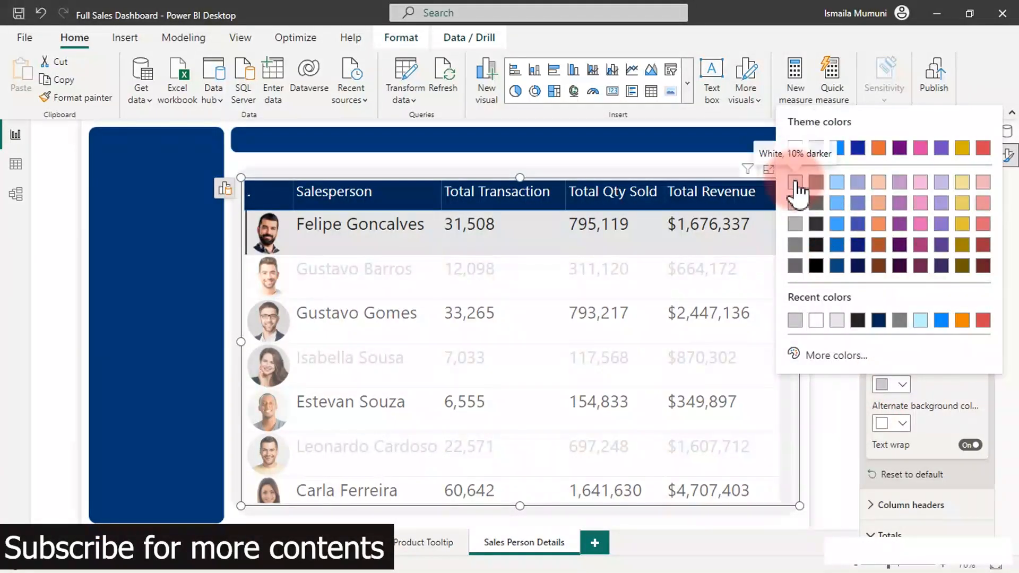
left_click(818, 215)
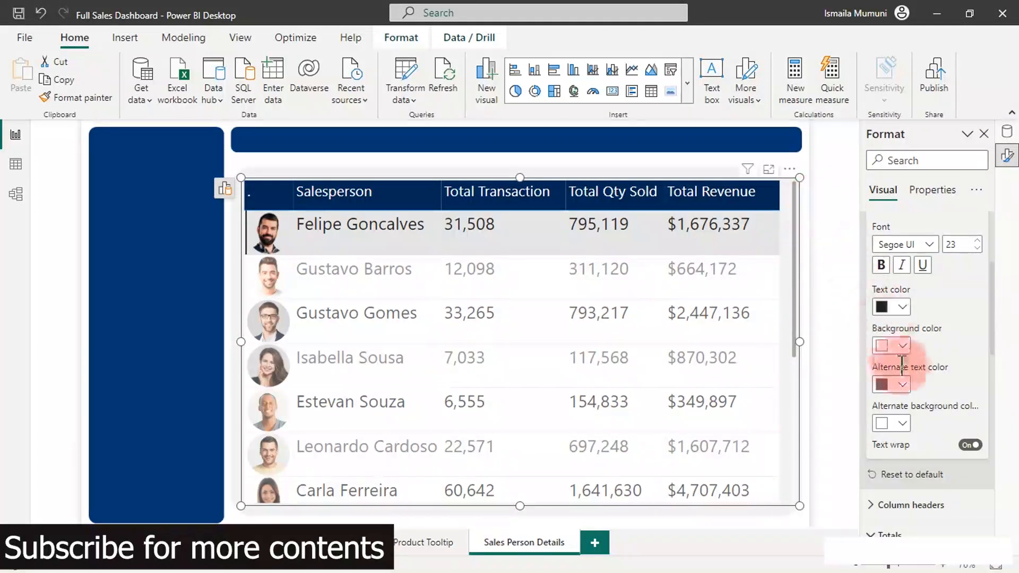
- Clear the highlighted first row of the salesperson table and deselect the visual
left_click(901, 306)
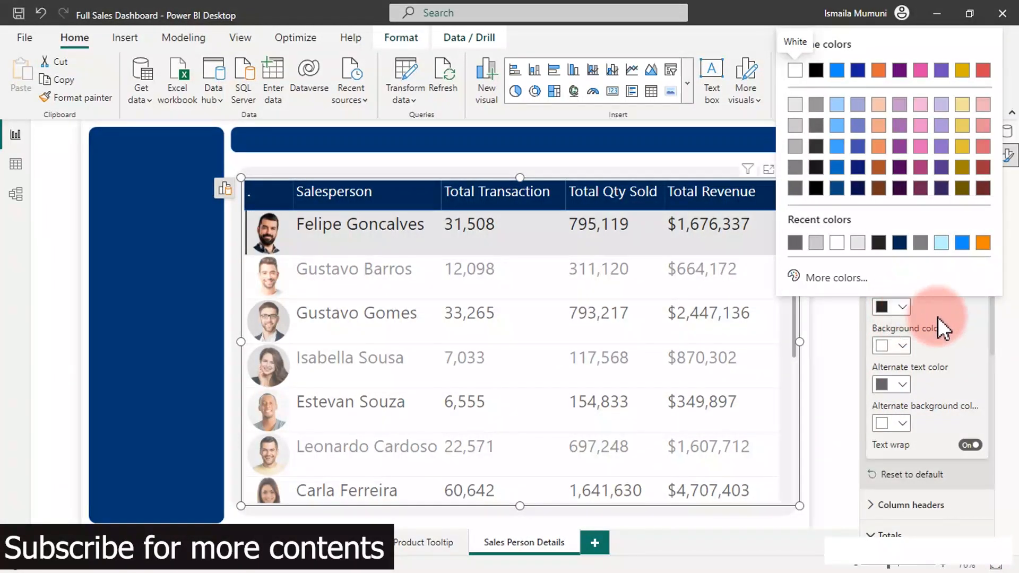
left_click(923, 317)
left_click(575, 225)
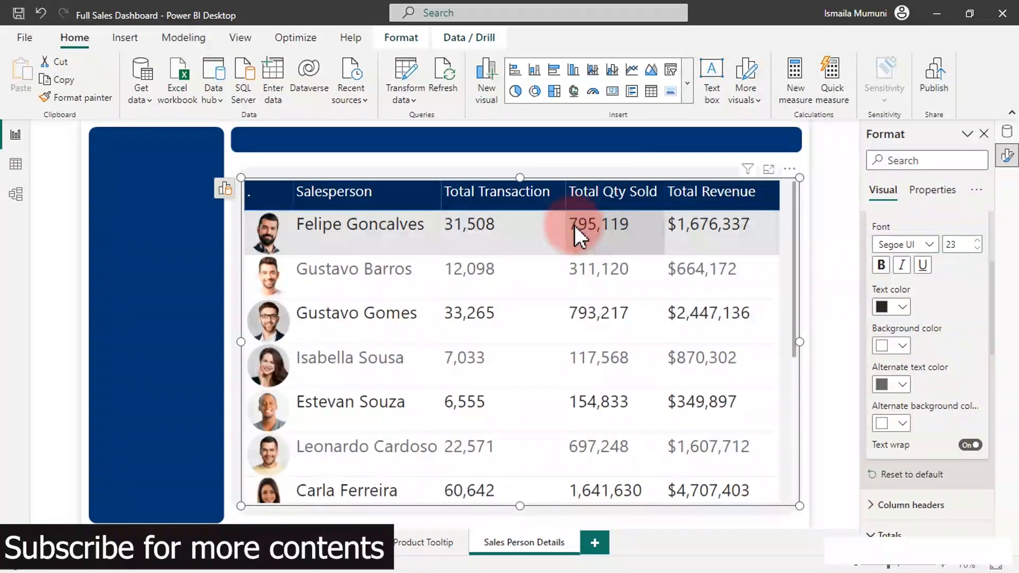
left_click(531, 157)
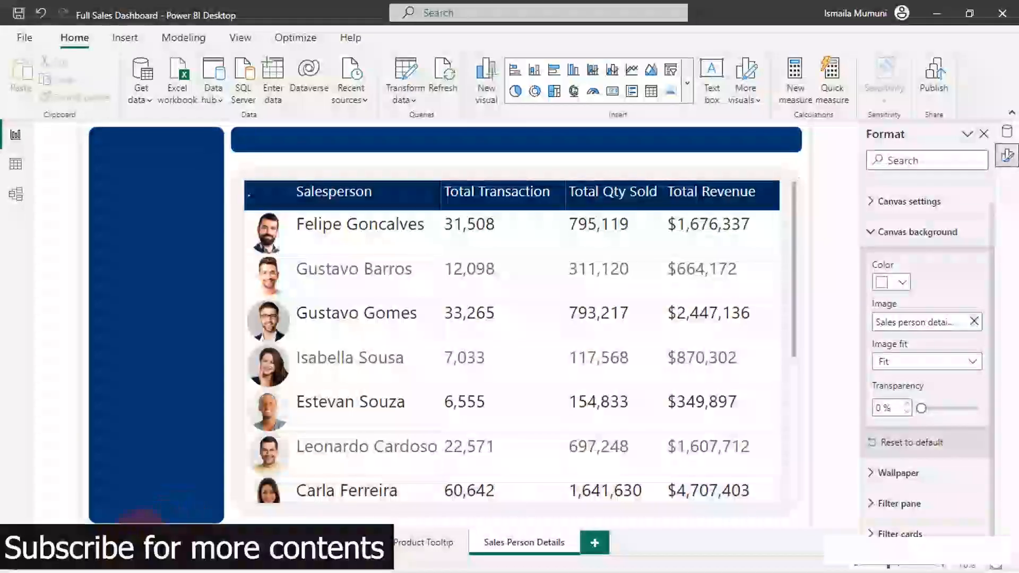
- Review the Dashboard page's visual styling for reference and return to the Sales Person Details page
left_click(90, 544)
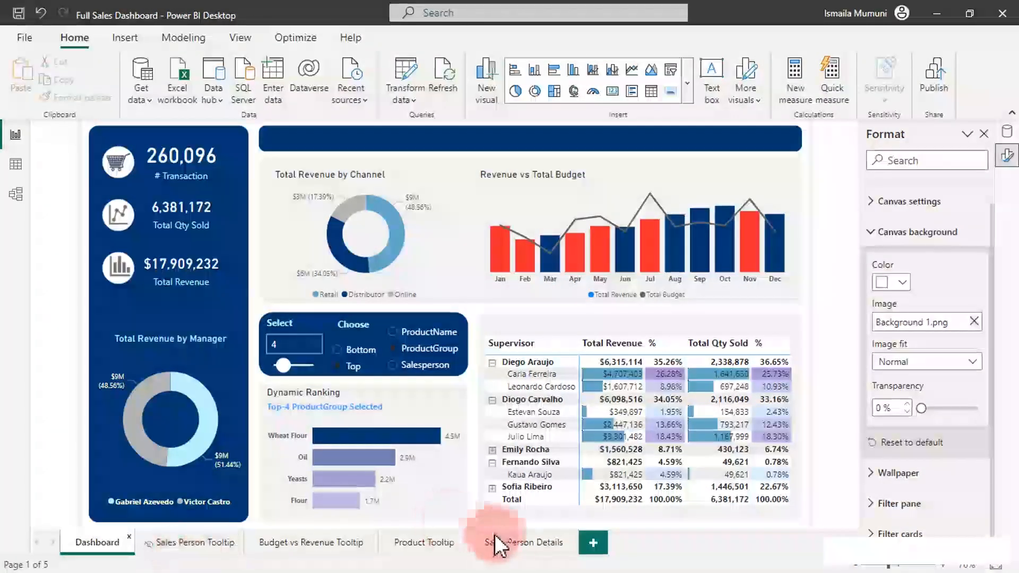
left_click(518, 543)
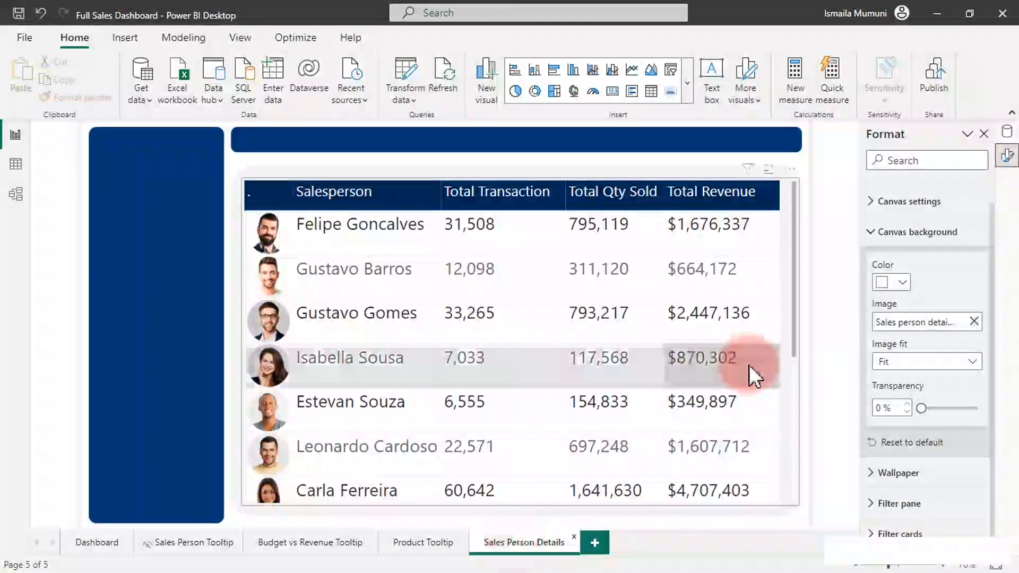
left_click(901, 240)
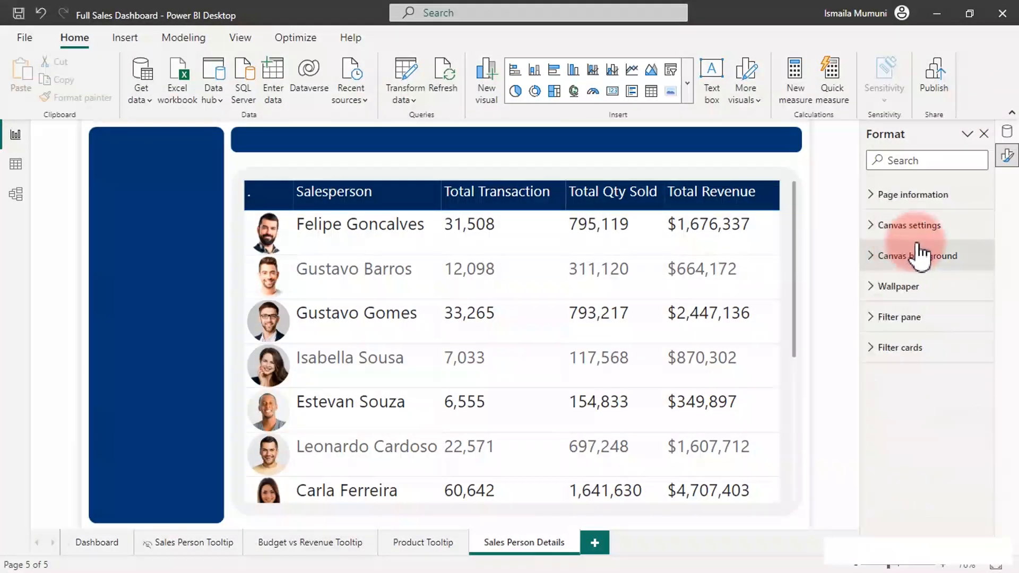
- Turn on data bars for the Total Transaction column through the salesperson table's cell elements
left_click(788, 282)
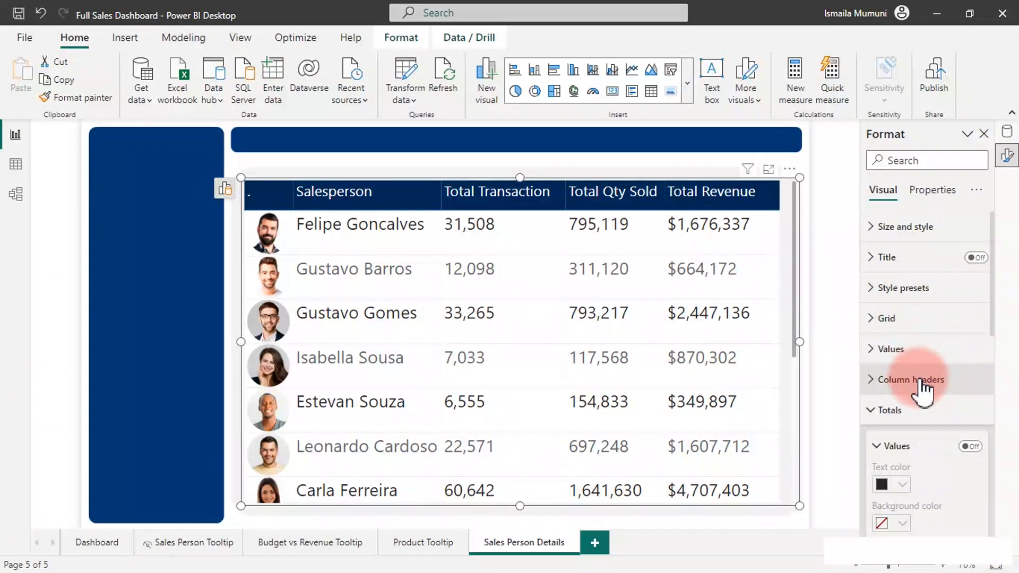
left_click(922, 382)
left_click_drag(995, 286, 992, 528)
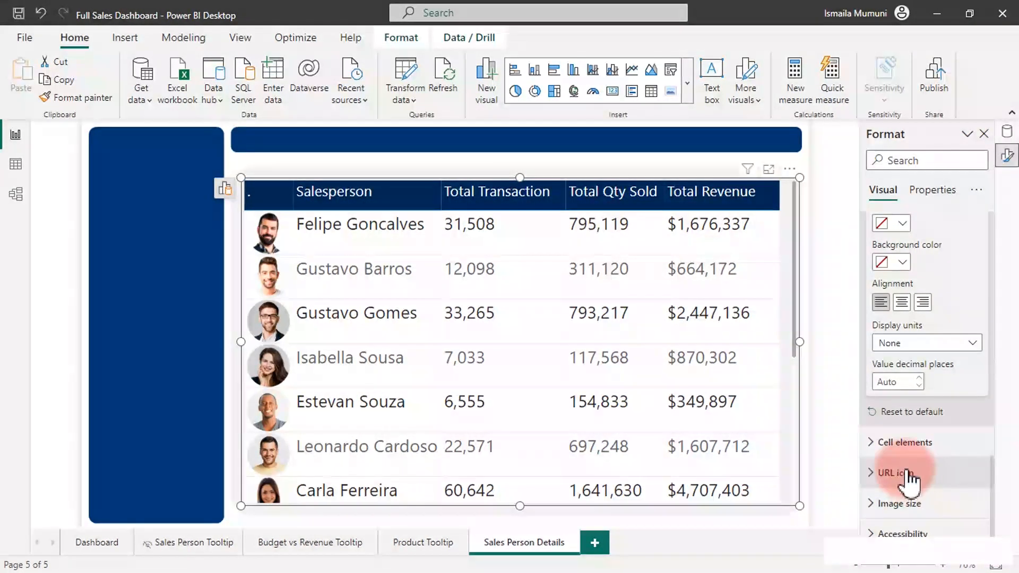
left_click(889, 454)
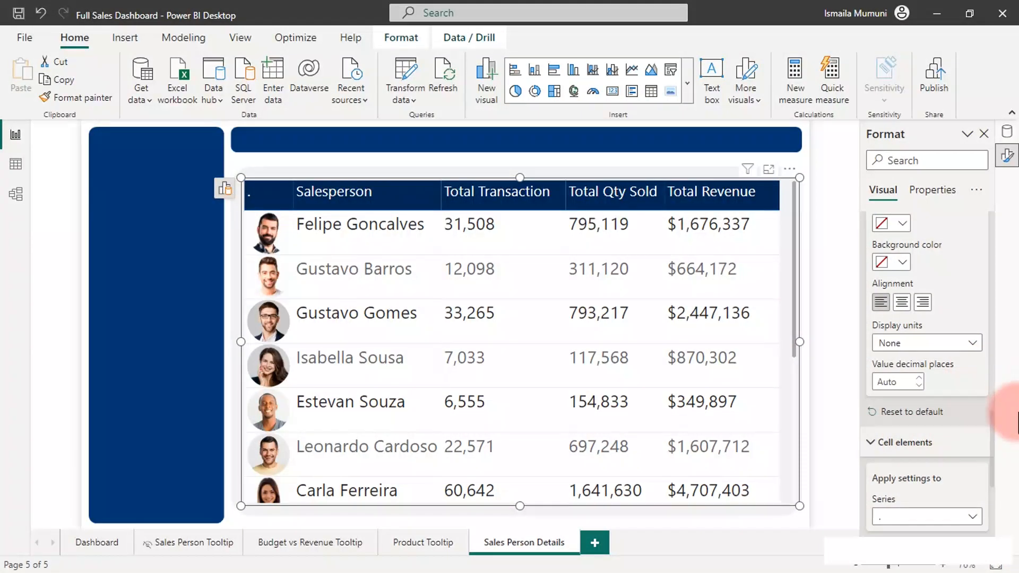
left_click_drag(996, 424, 993, 484)
left_click(923, 249)
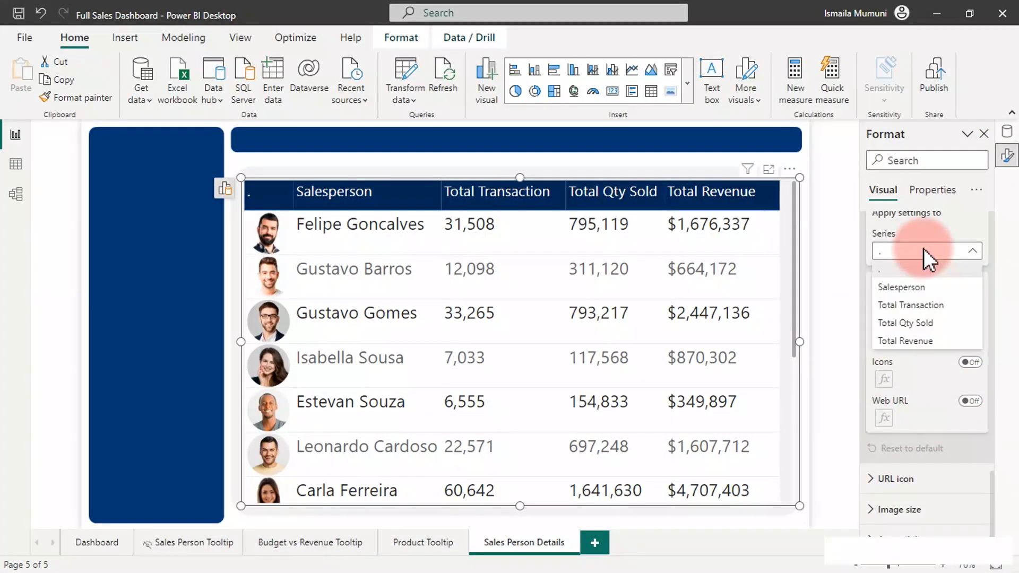
left_click(915, 305)
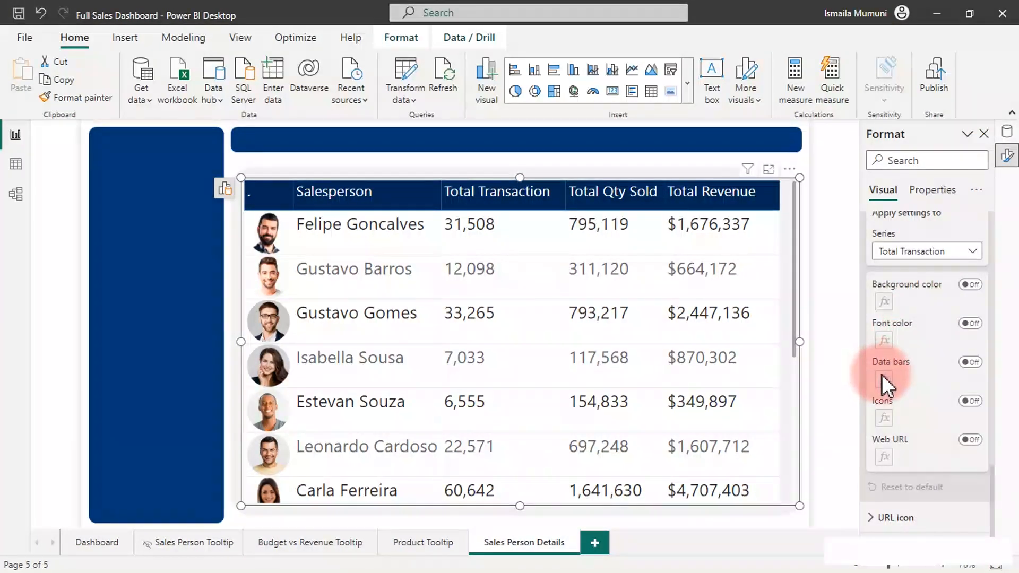
left_click(970, 363)
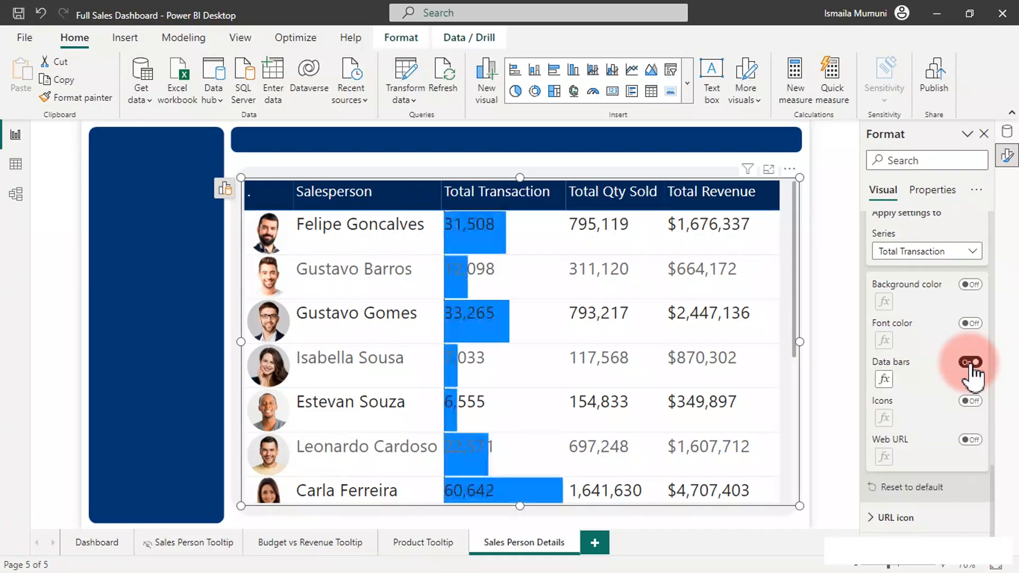
- Set the positive data bar color to light blue and sort the table by Total Transaction in descending order
left_click(884, 380)
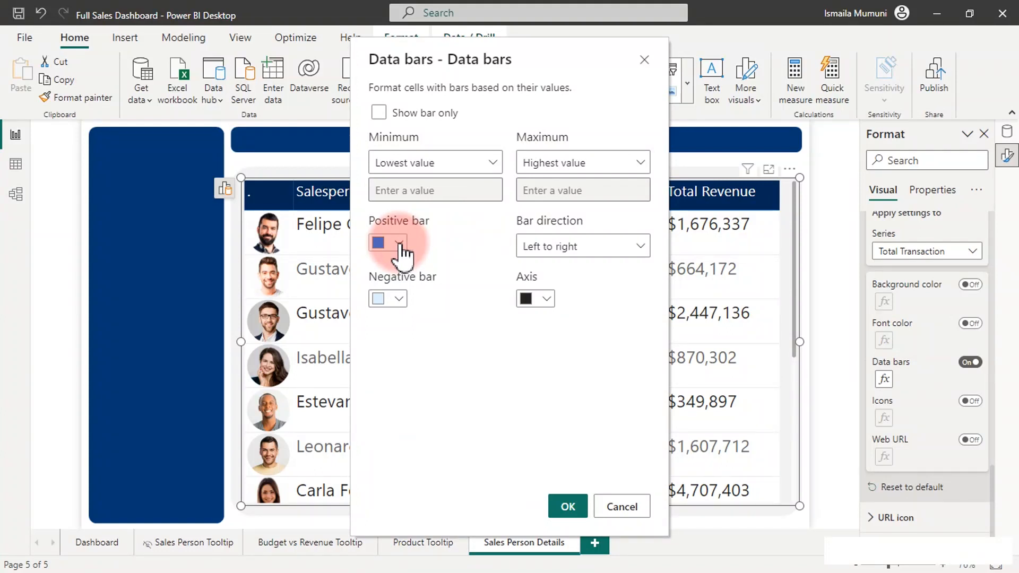
left_click(399, 243)
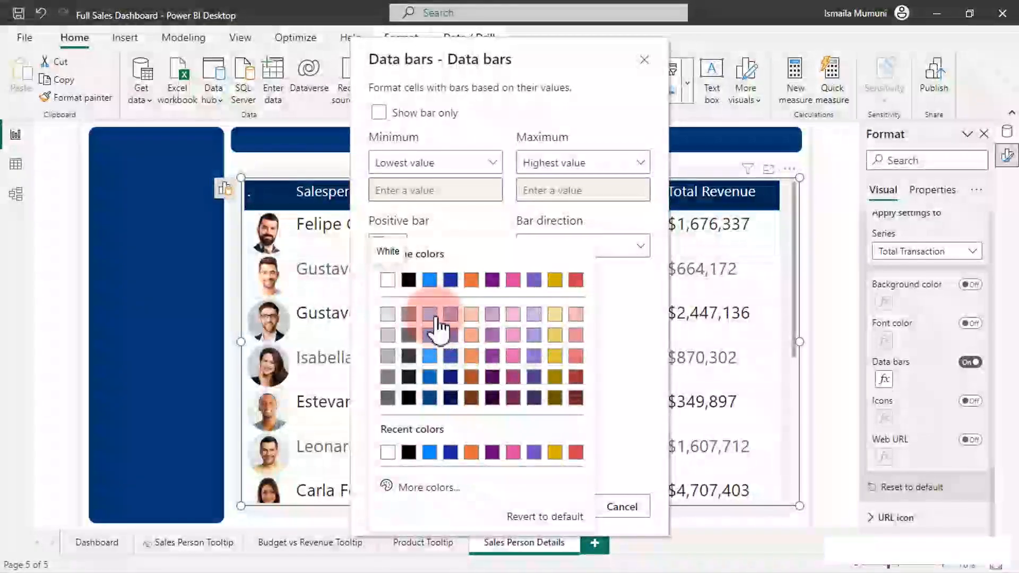
left_click(434, 316)
left_click(568, 507)
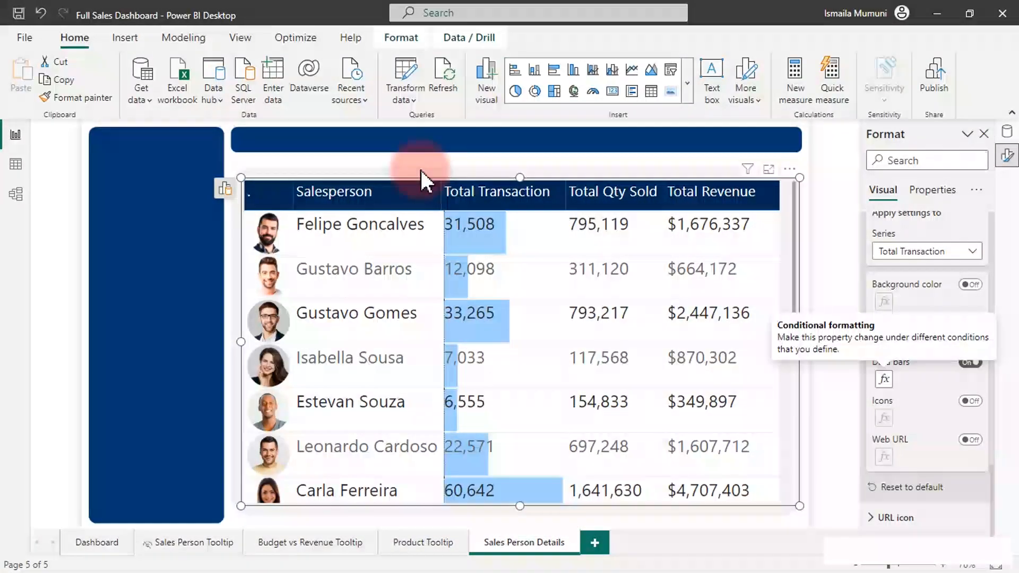
left_click(450, 203)
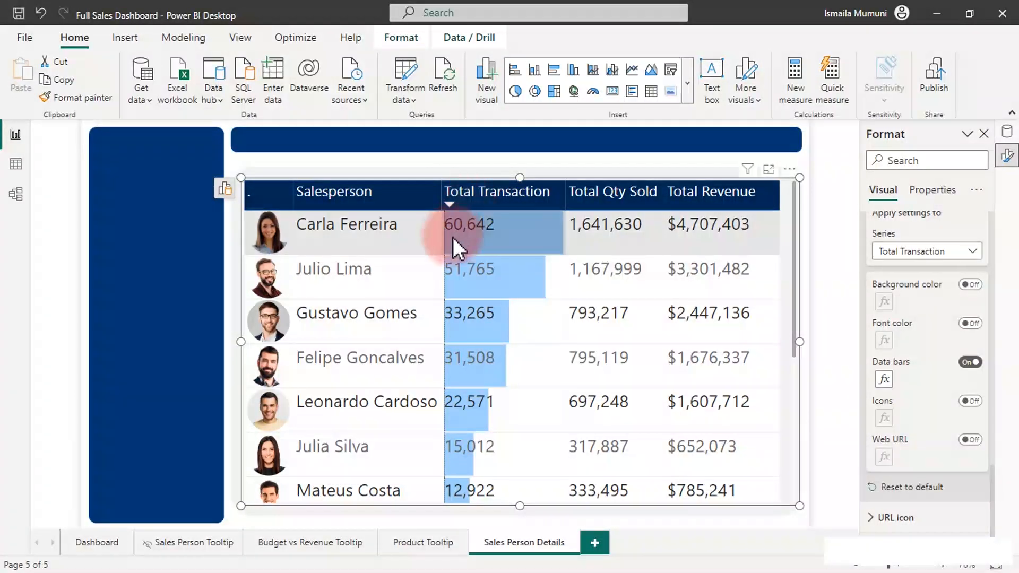
- Choose Total Qty Sold as the series for the salesperson table's cell element settings
left_click(938, 254)
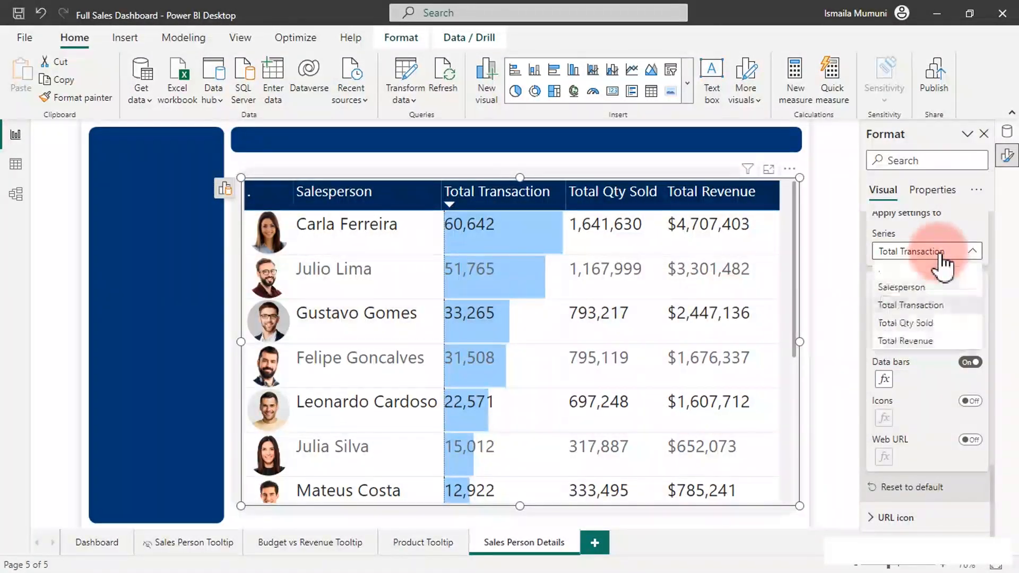
left_click(930, 325)
left_click(971, 324)
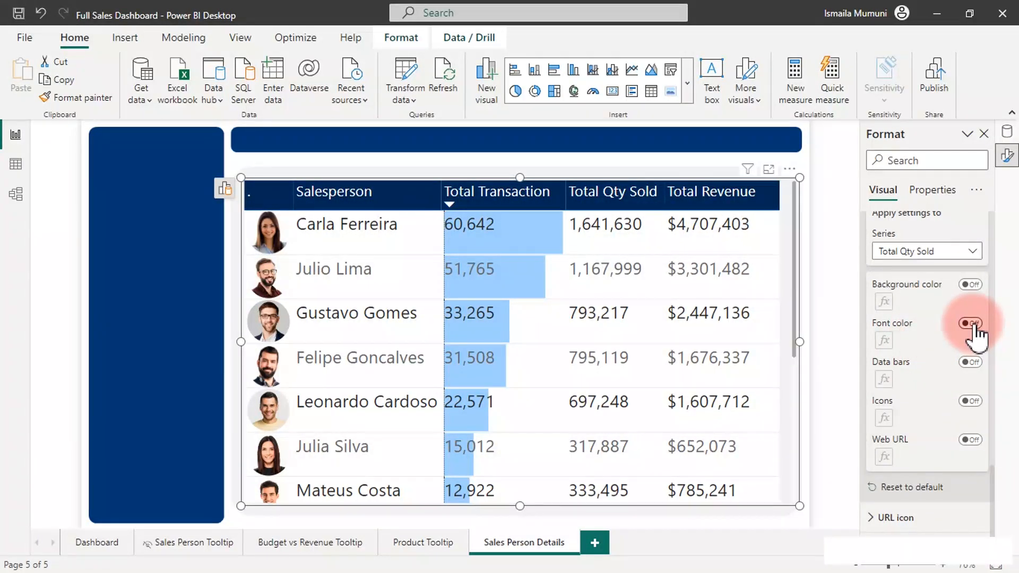
left_click(885, 341)
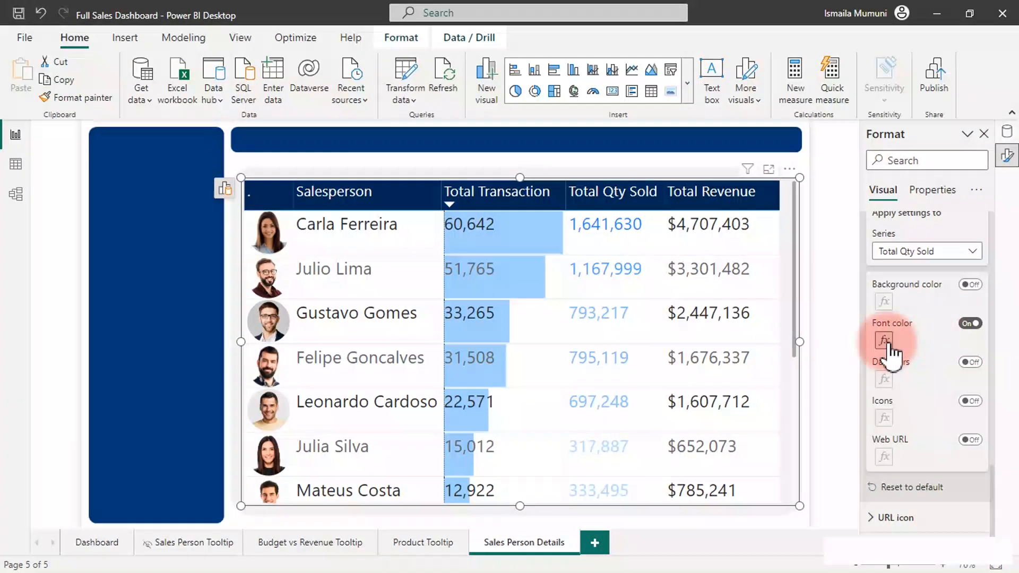
left_click(972, 324)
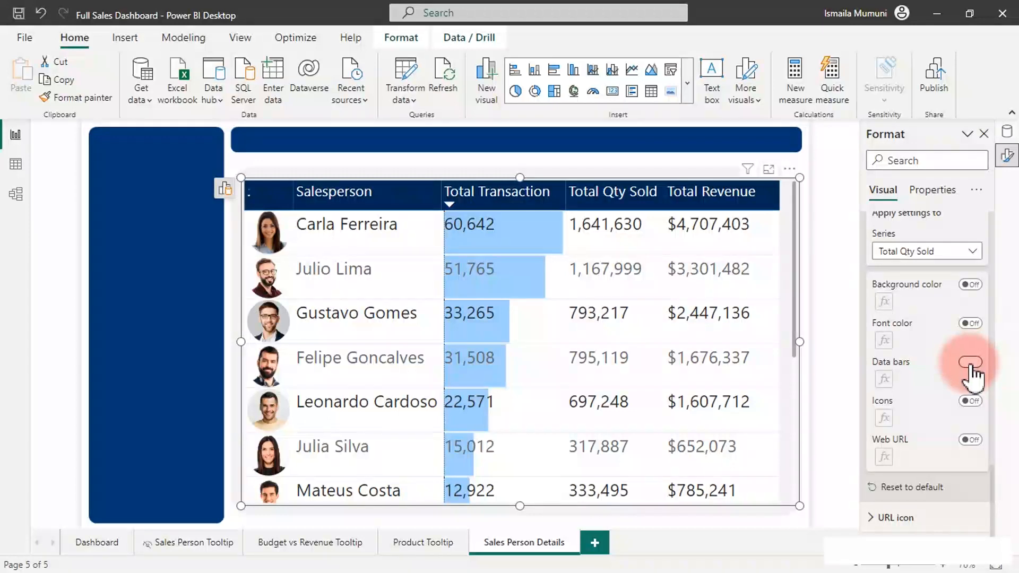
- Turn on data bars for the Total Qty Sold column and set the positive bar color to light purple
left_click(971, 362)
left_click(884, 382)
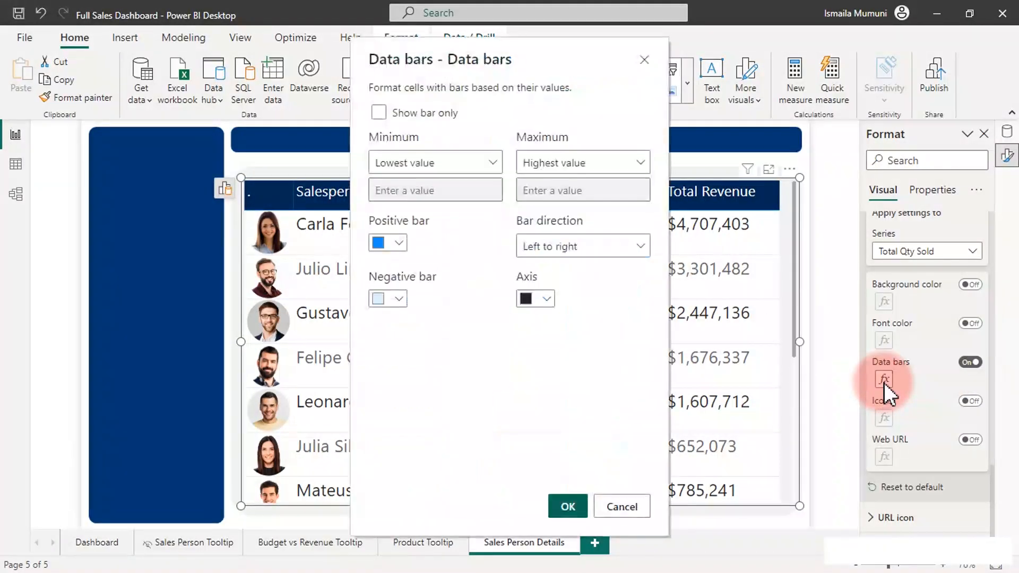
left_click(398, 244)
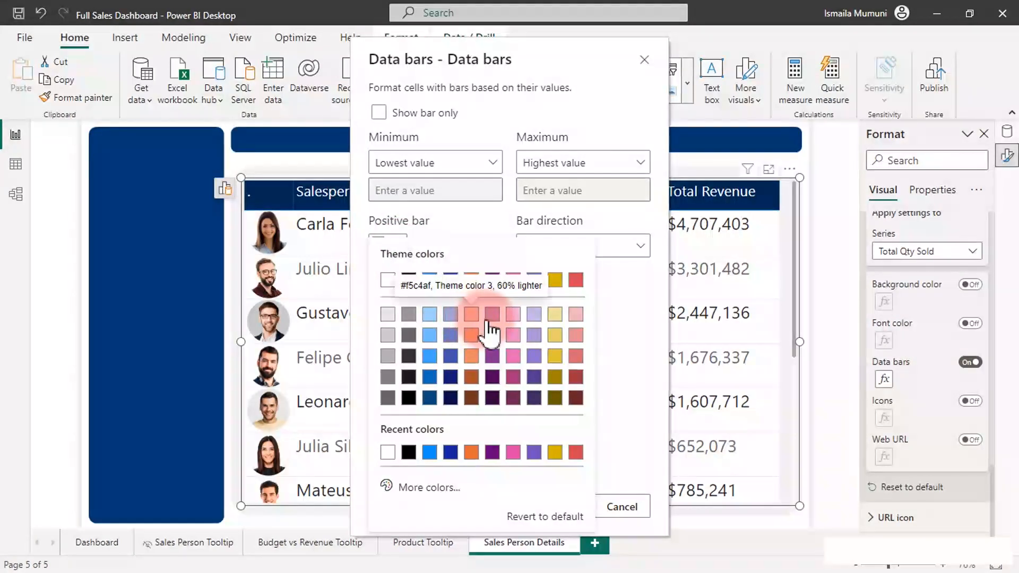
left_click(534, 318)
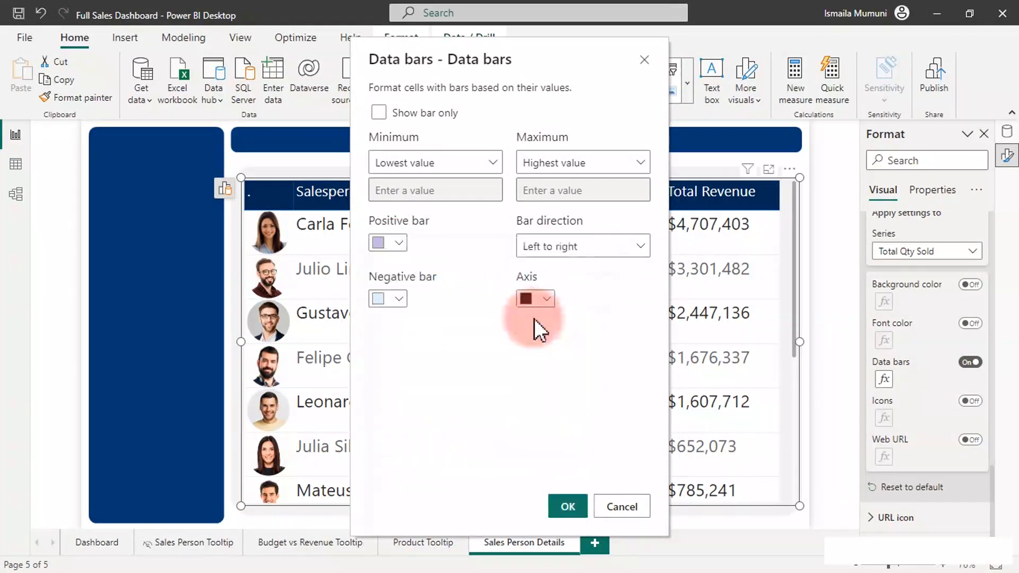
left_click(546, 499)
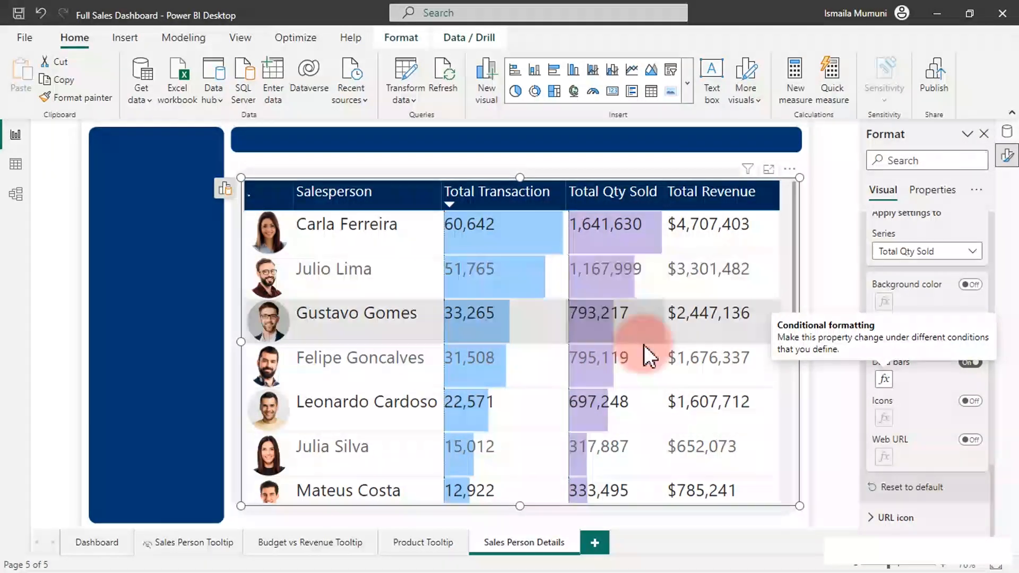
- Turn on data bars for the Total Revenue column and set the positive bar color to light blue
left_click(951, 253)
left_click(905, 343)
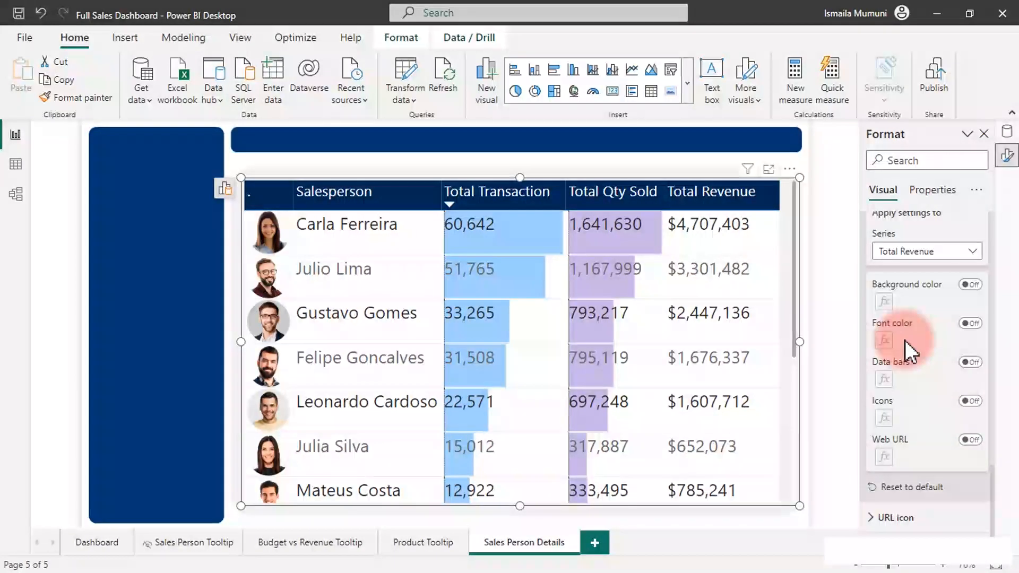
left_click(971, 363)
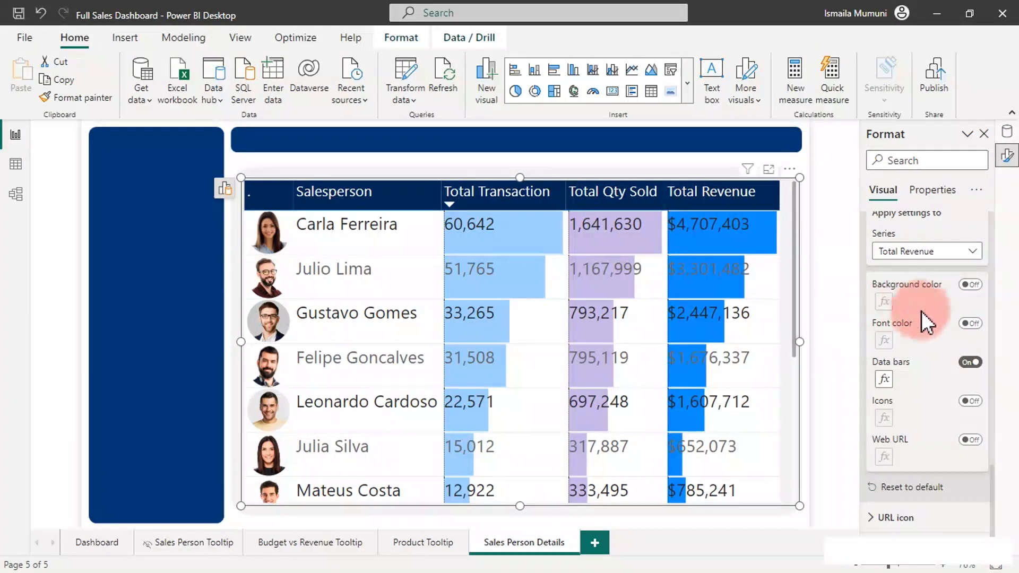
left_click(885, 379)
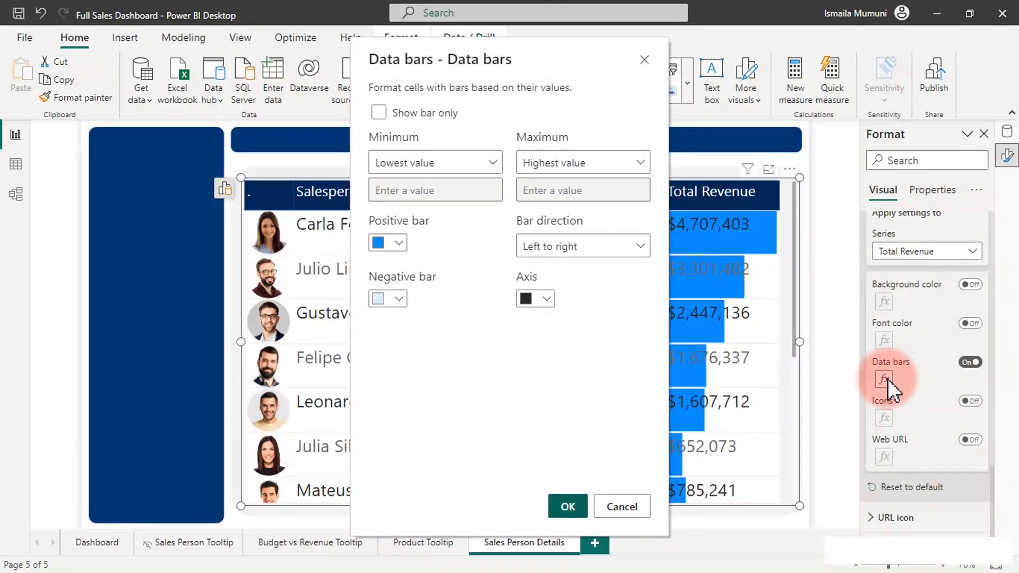
left_click(397, 243)
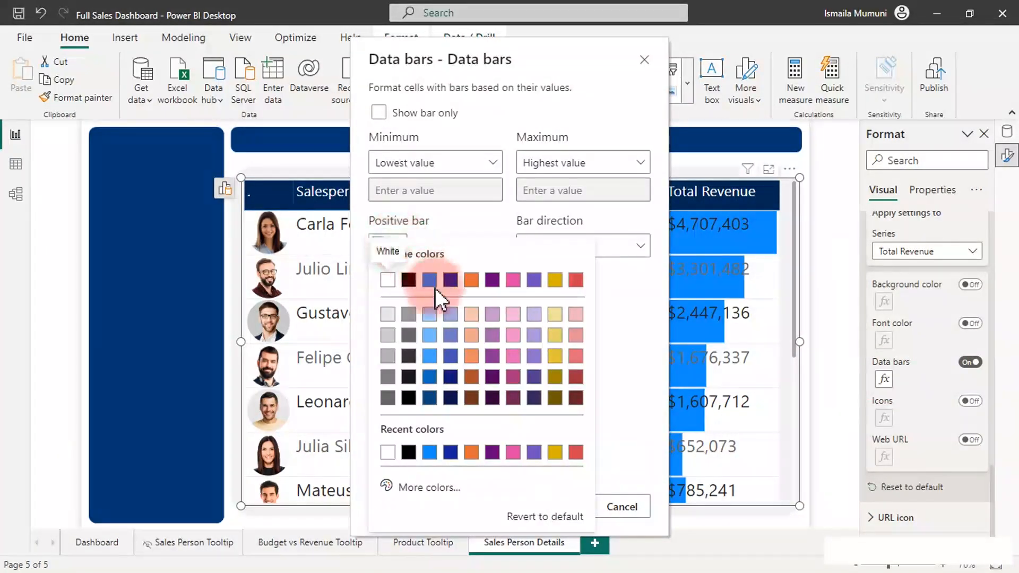
left_click(431, 315)
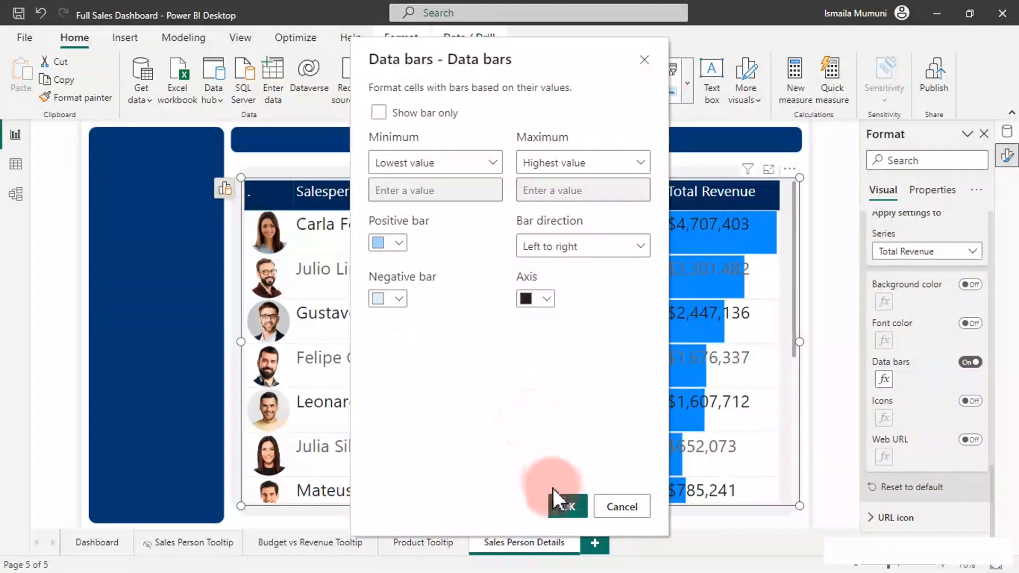
left_click(568, 506)
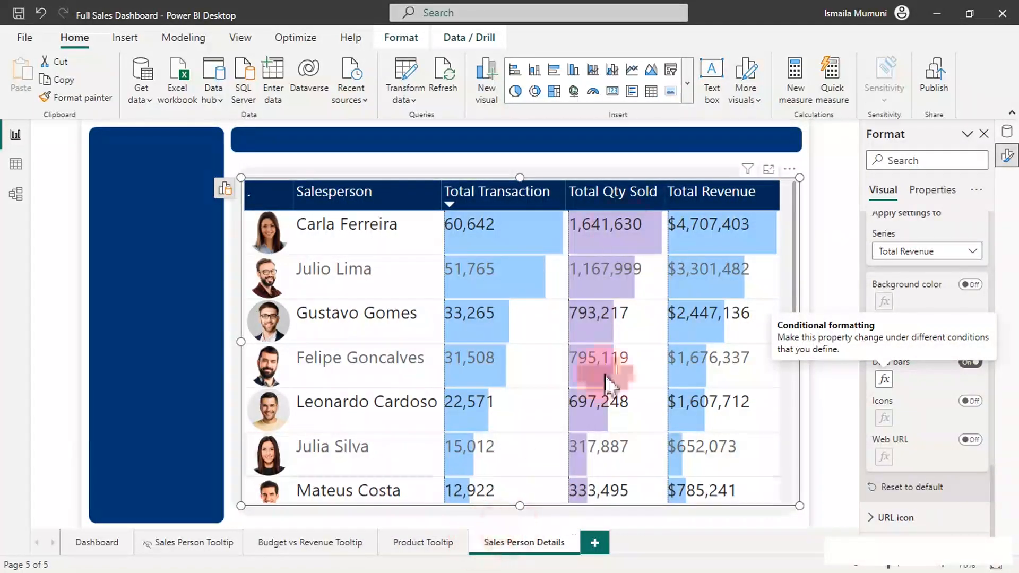
- Widen the Total Revenue column slightly toward the table's scrollbar and deselect the table
left_click(581, 136)
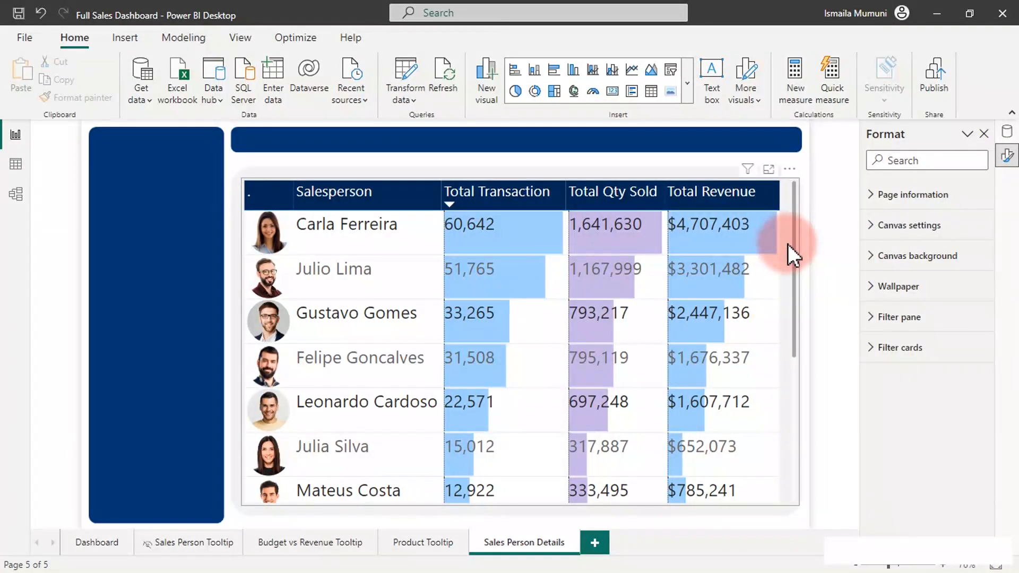
left_click_drag(779, 197, 788, 197)
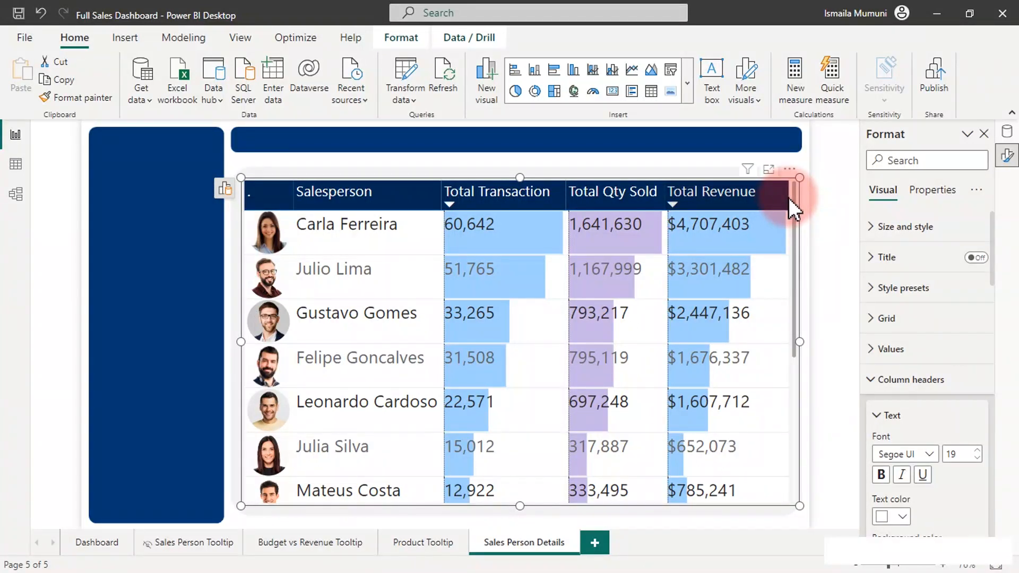
left_click(484, 152)
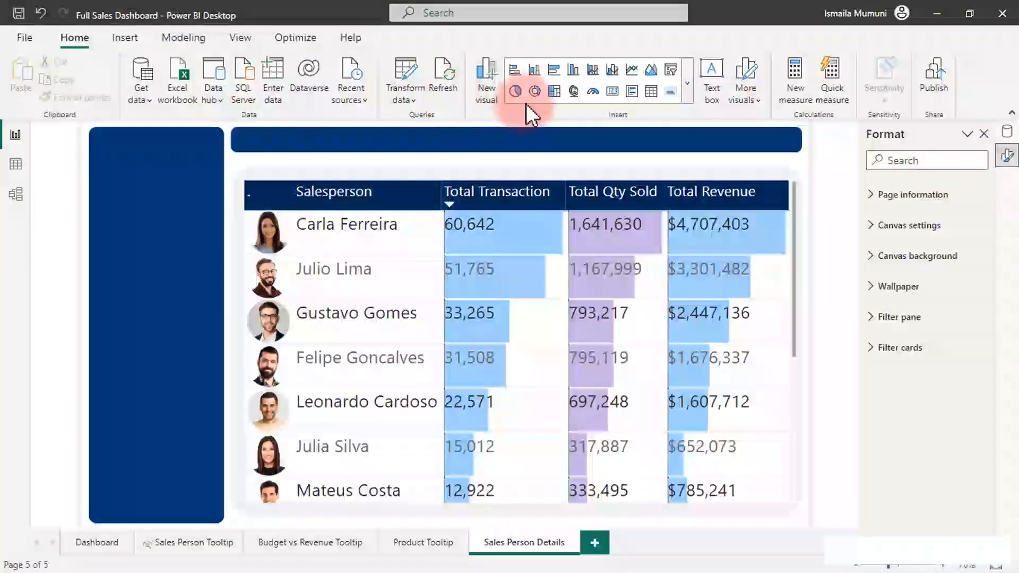
- Insert a slicer on the Sales Person Details page using the Manager field from Dim_SalesPerson
left_click(667, 71)
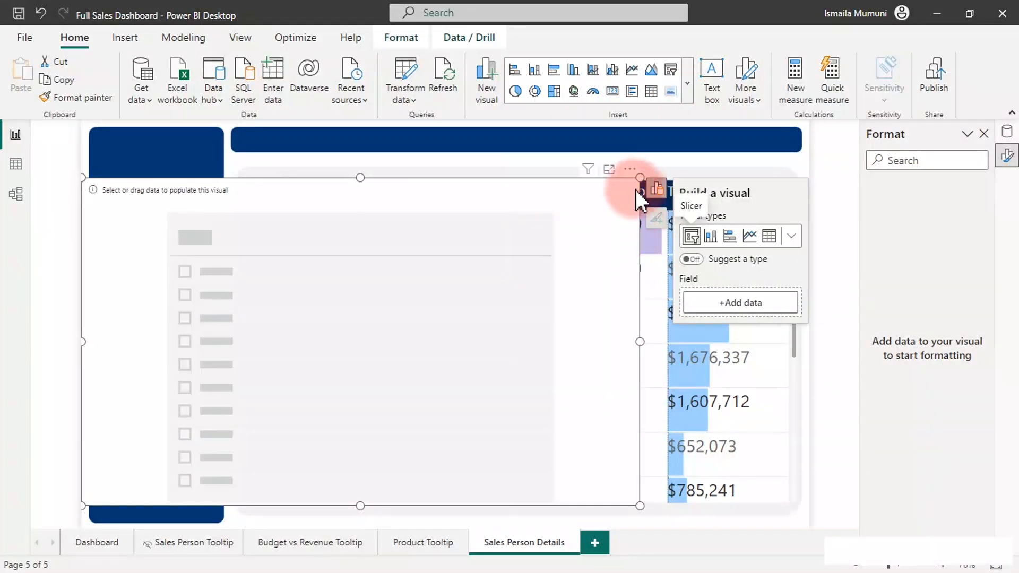
left_click(1006, 133)
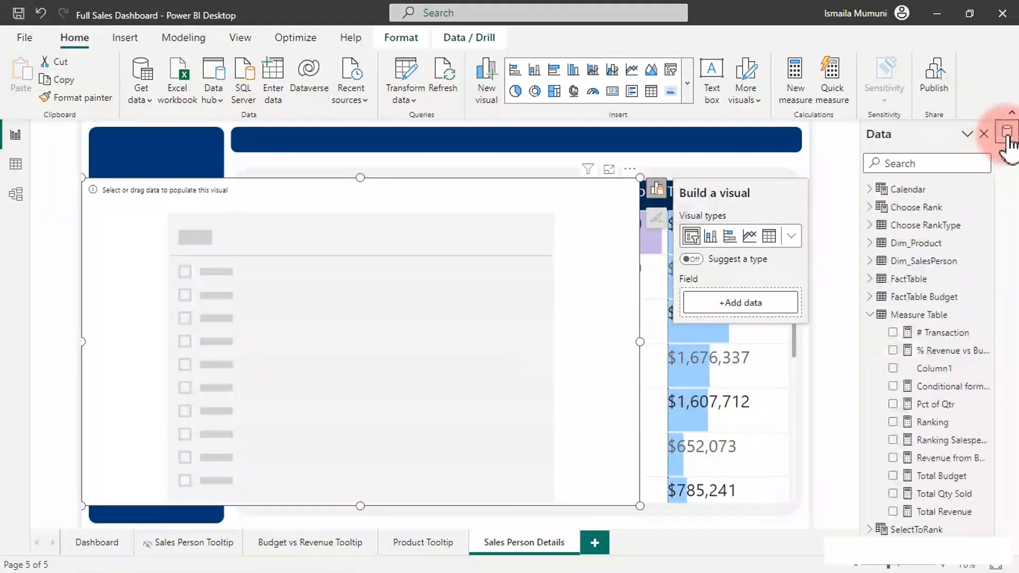
left_click(883, 315)
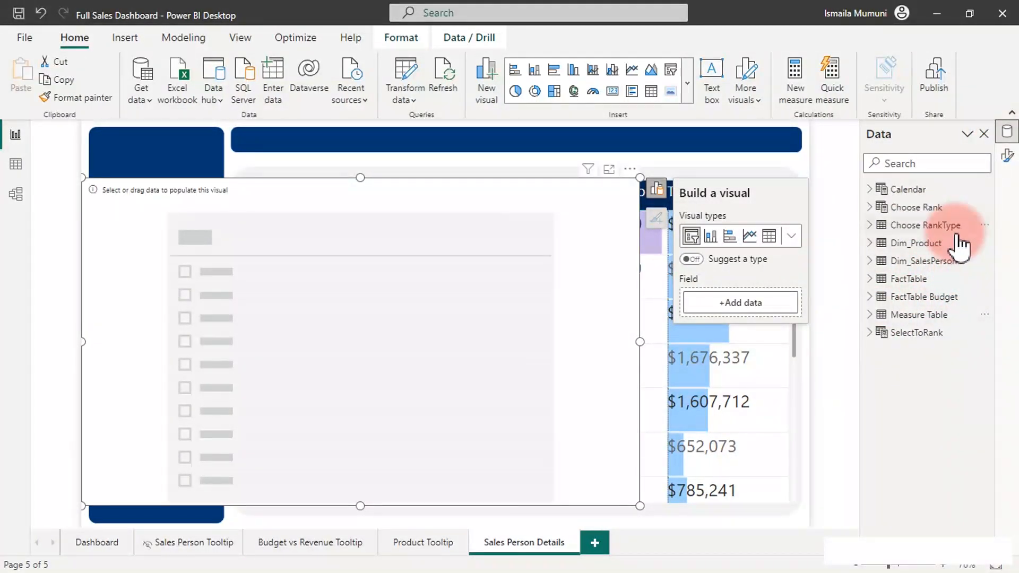
left_click(868, 261)
left_click(893, 280)
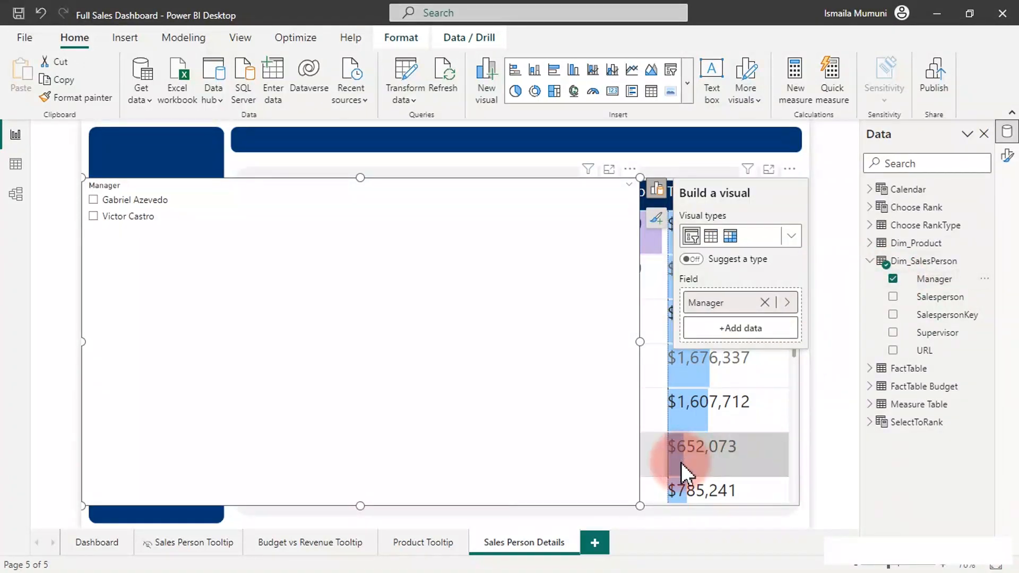
- Set the Manager slicer's style to Tile in its slicer settings
left_click(1007, 157)
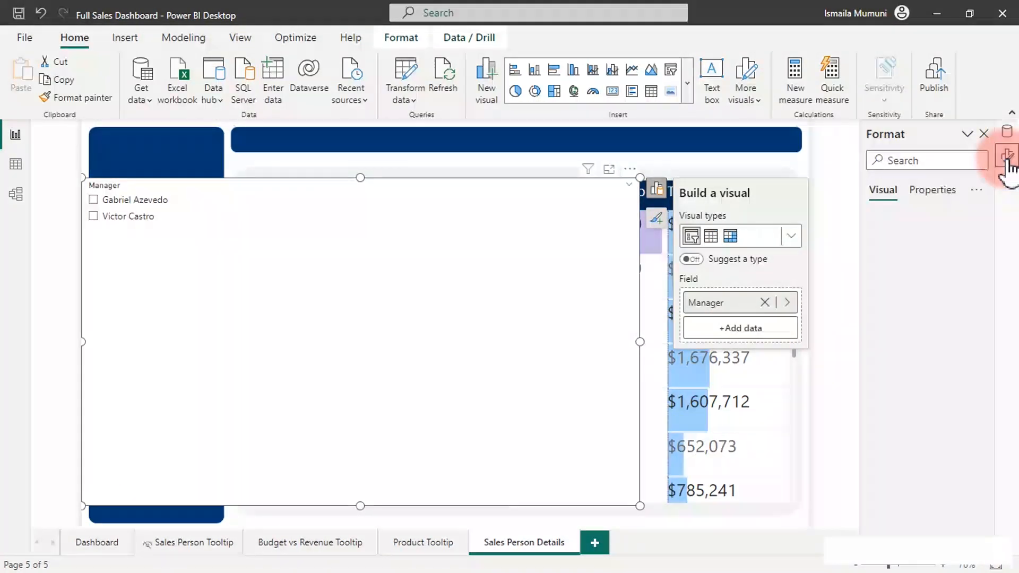
left_click(910, 291)
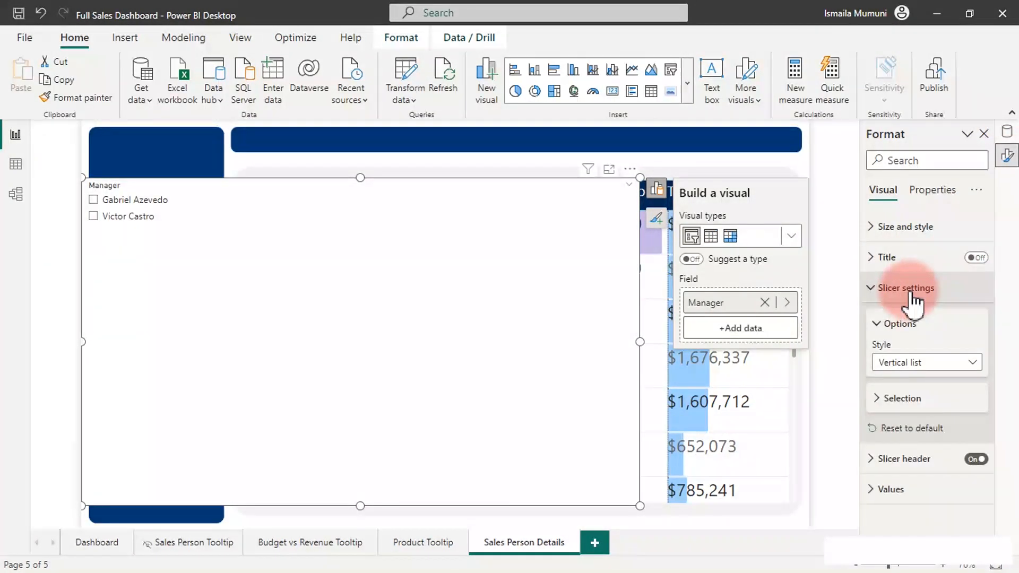
left_click(907, 362)
left_click(896, 399)
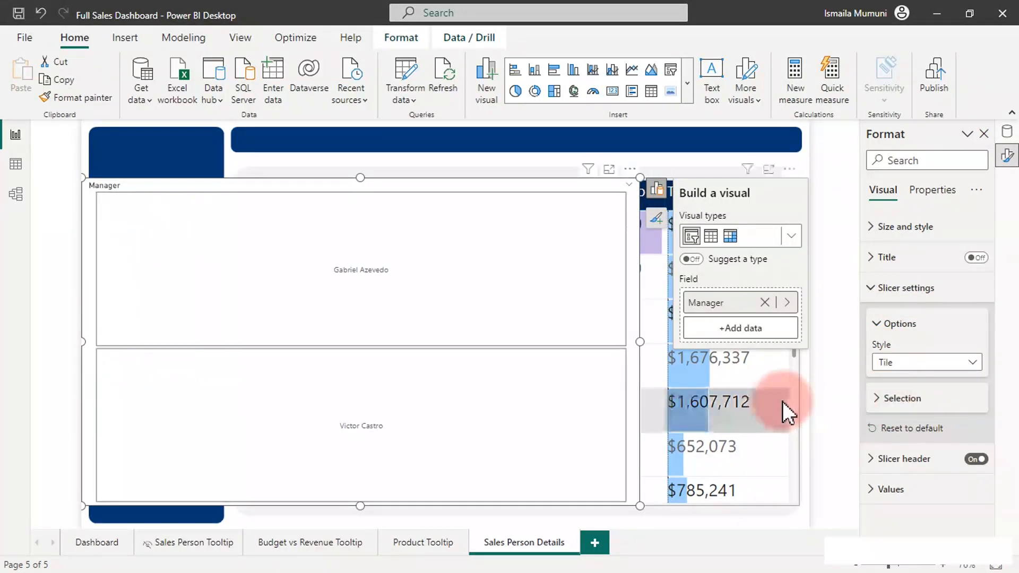
- Shrink the Manager slicer to two short stacked tiles and center it near the top of the navy side panel
left_click_drag(640, 341, 194, 335)
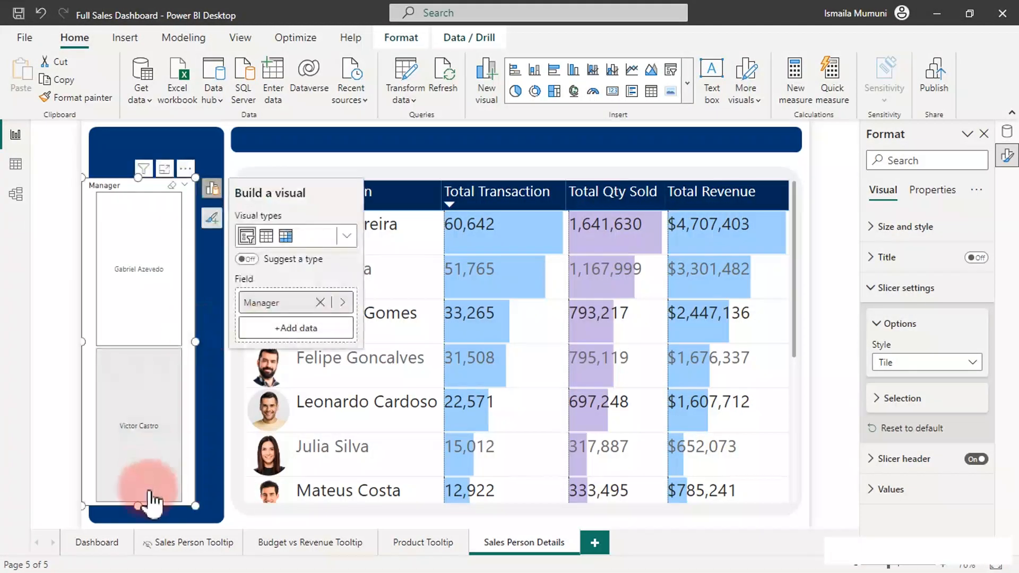
left_click_drag(136, 504, 132, 266)
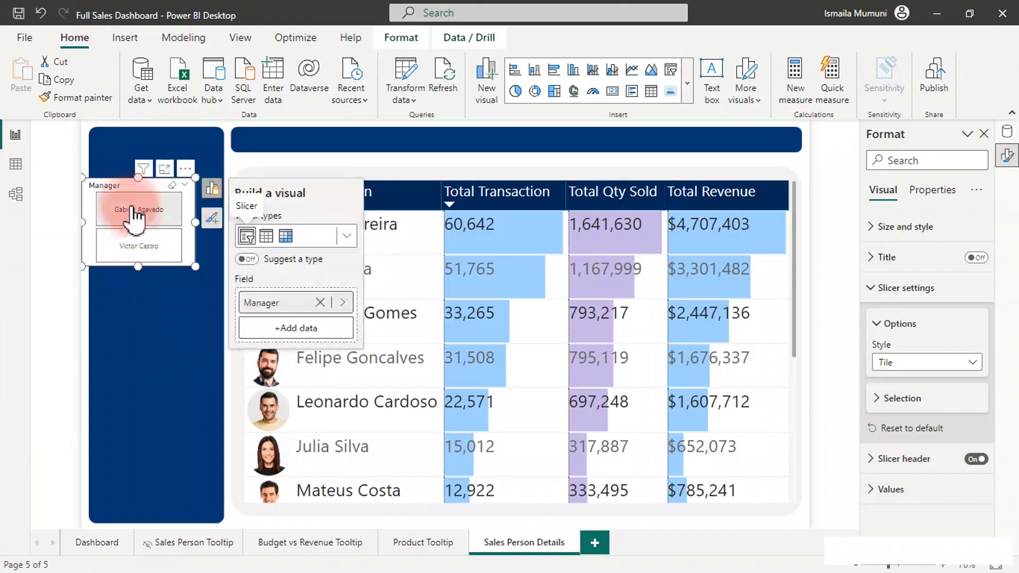
left_click_drag(136, 186, 144, 183)
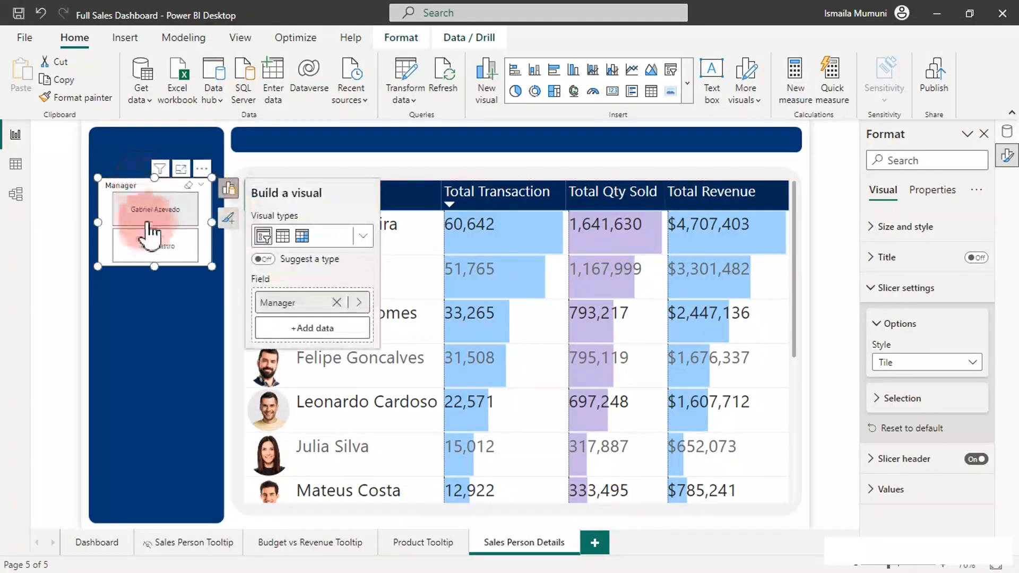
left_click_drag(153, 270, 153, 261)
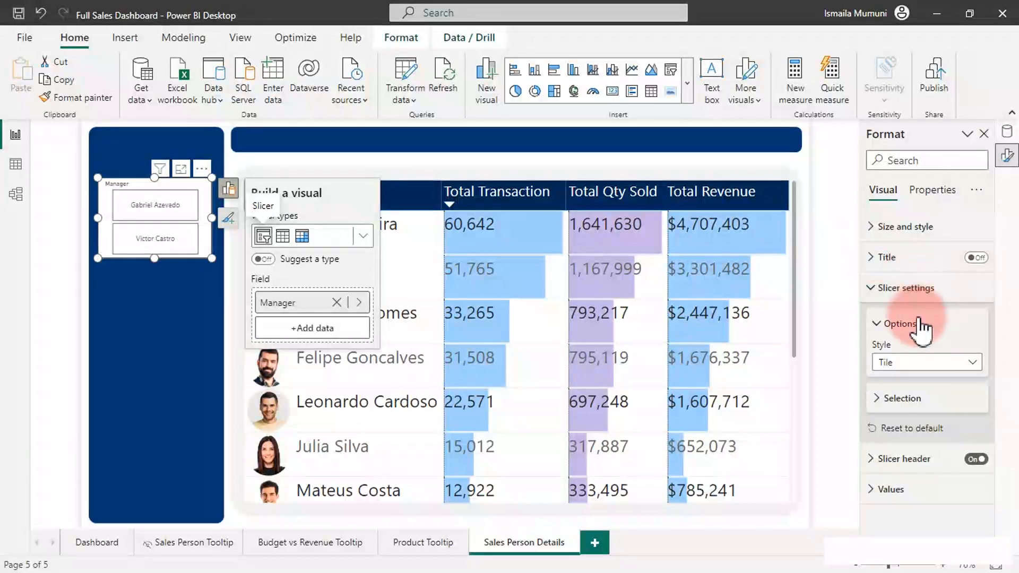
- Turn off the Manager slicer's header and its background
left_click(902, 325)
left_click(976, 459)
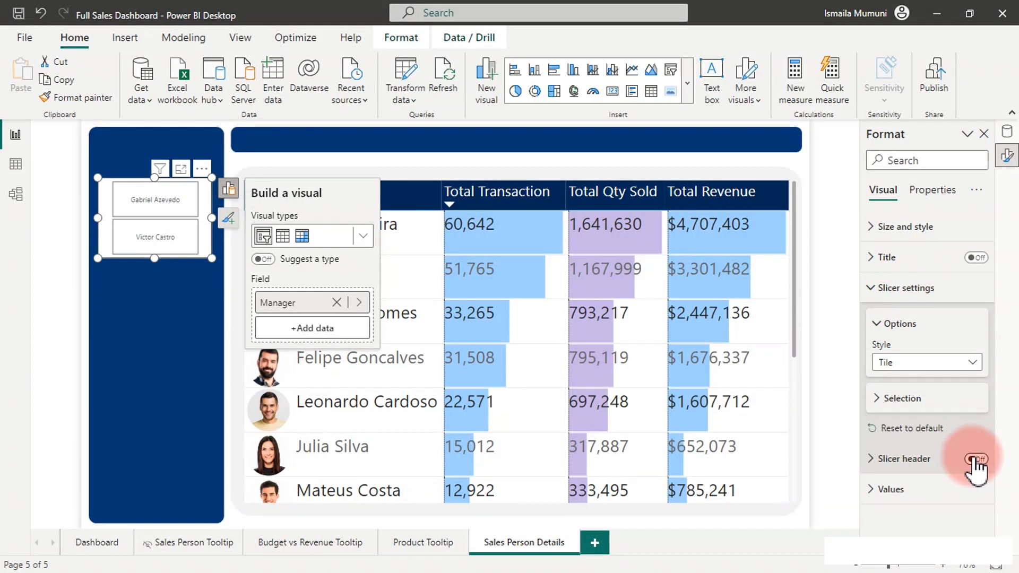
left_click(912, 233)
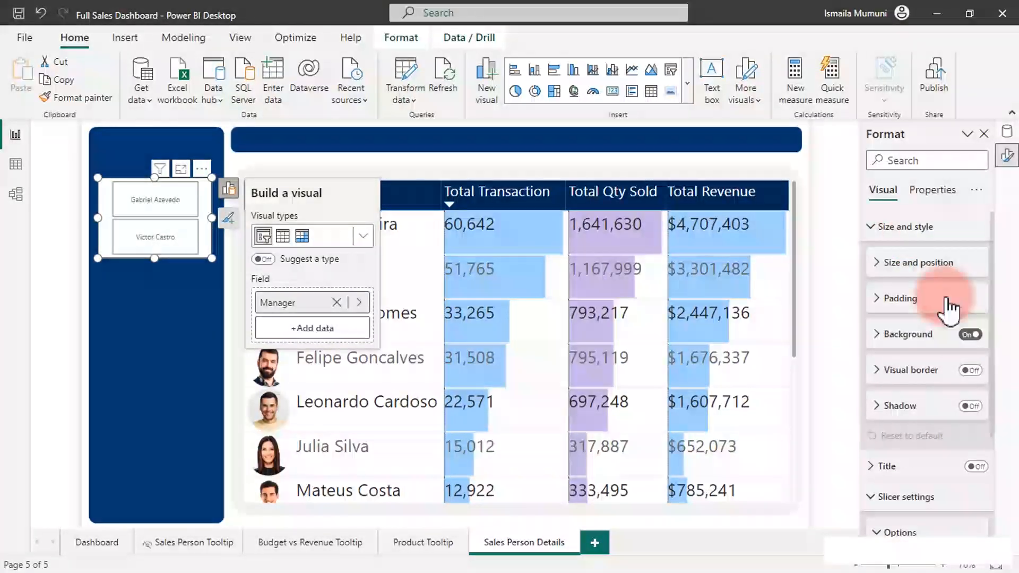
left_click(926, 232)
left_click(927, 232)
left_click_drag(995, 268, 990, 403)
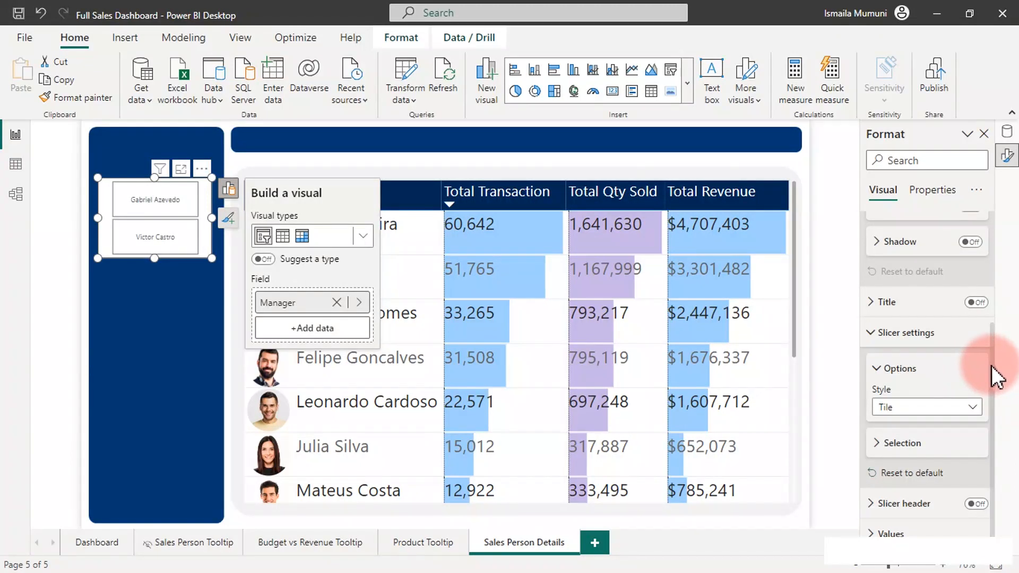
left_click_drag(997, 402, 989, 268)
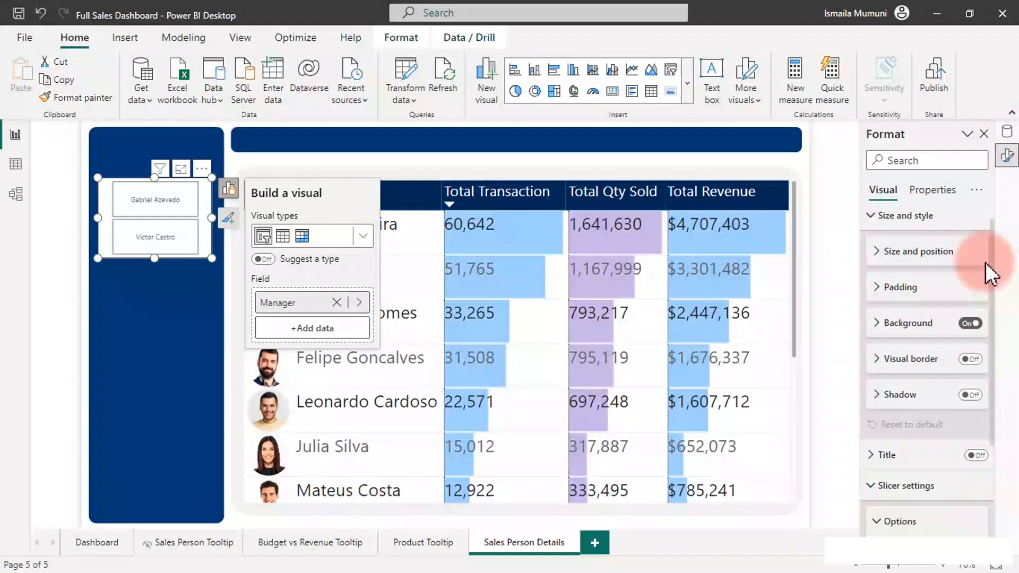
left_click(970, 324)
left_click(971, 324)
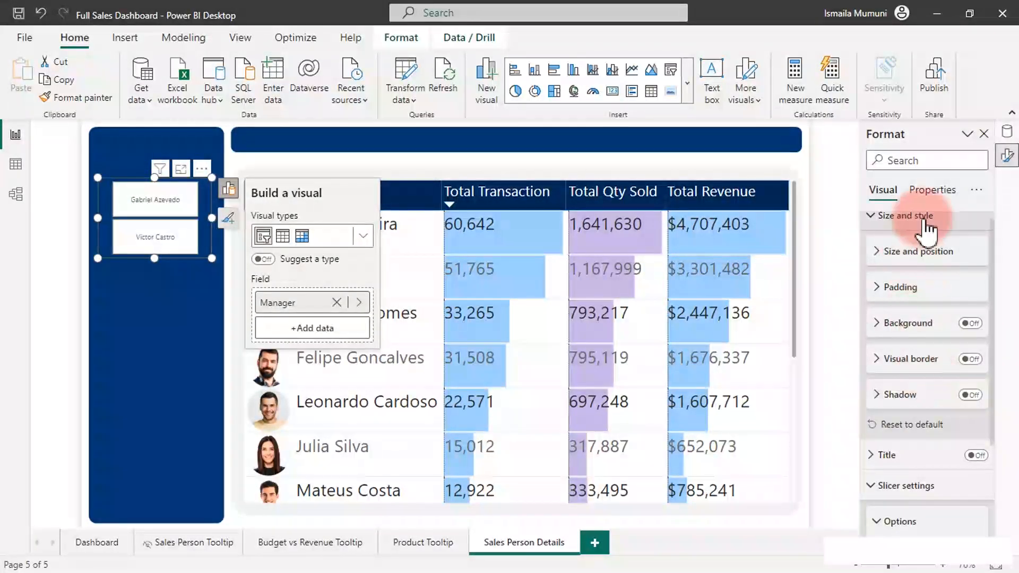
left_click(933, 198)
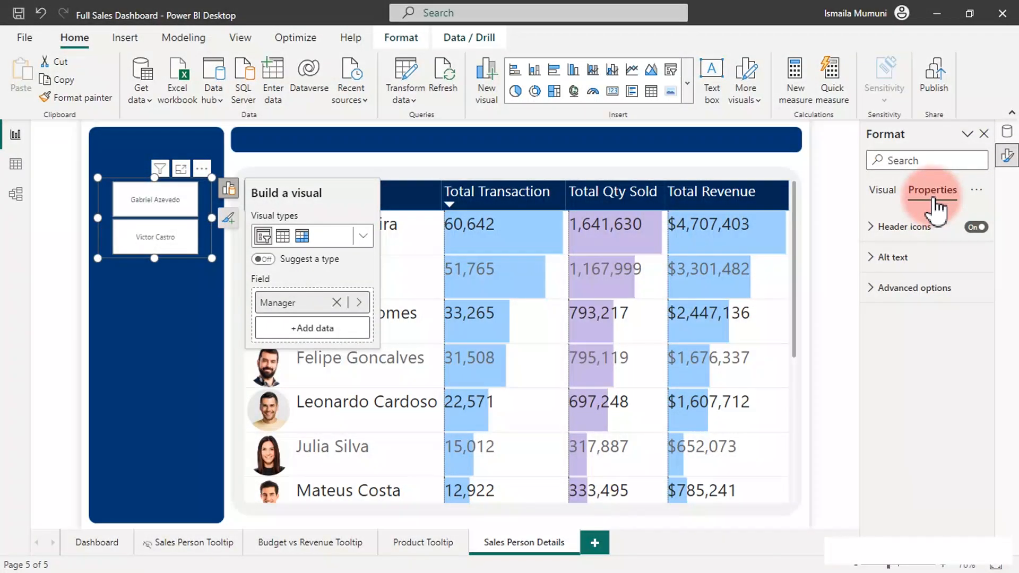
left_click(905, 297)
left_click(903, 297)
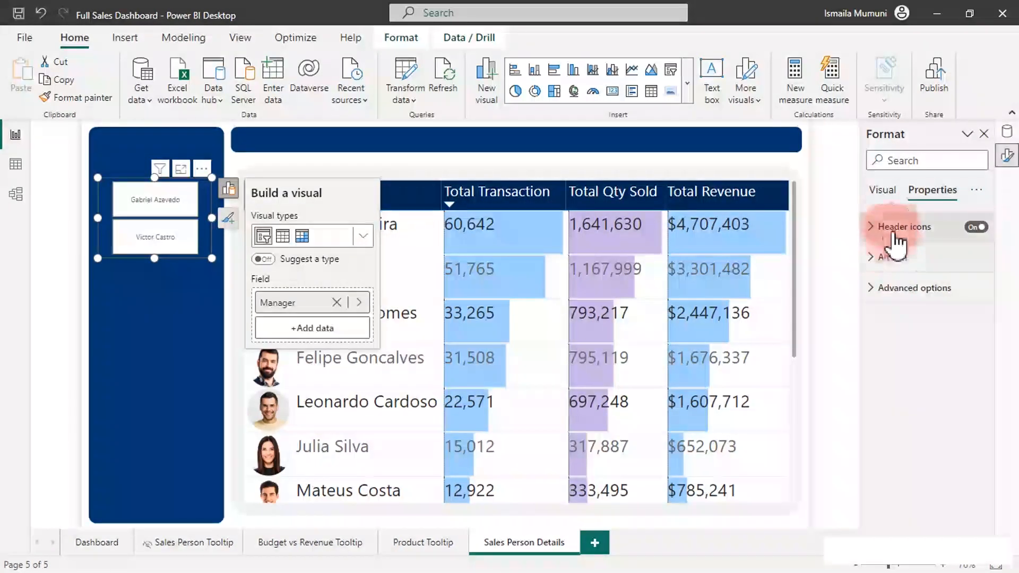
left_click(882, 190)
- Set the background color of the Manager slicer's values to the near-black recent color #252423
left_click(918, 446)
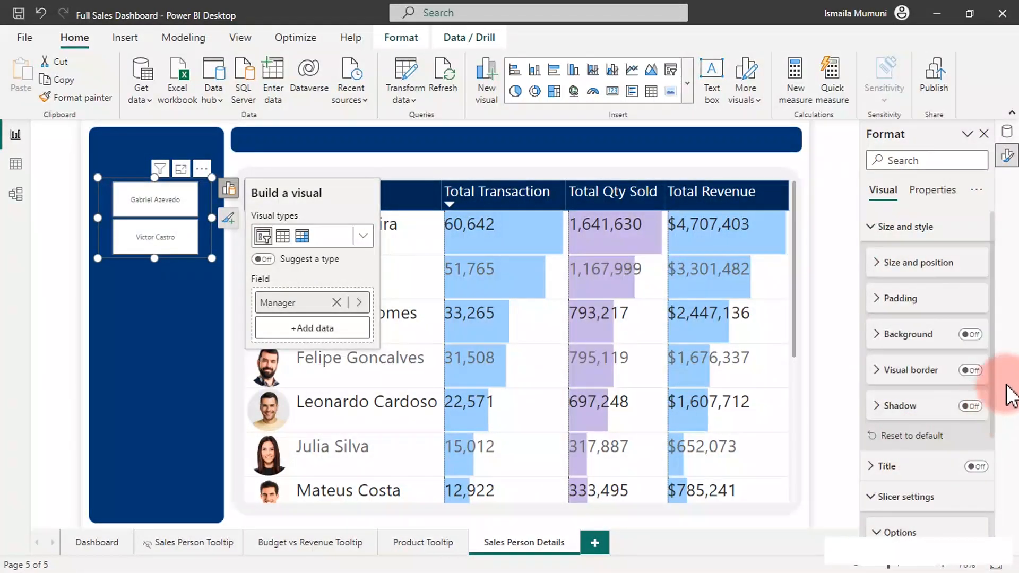
left_click_drag(993, 338, 993, 458)
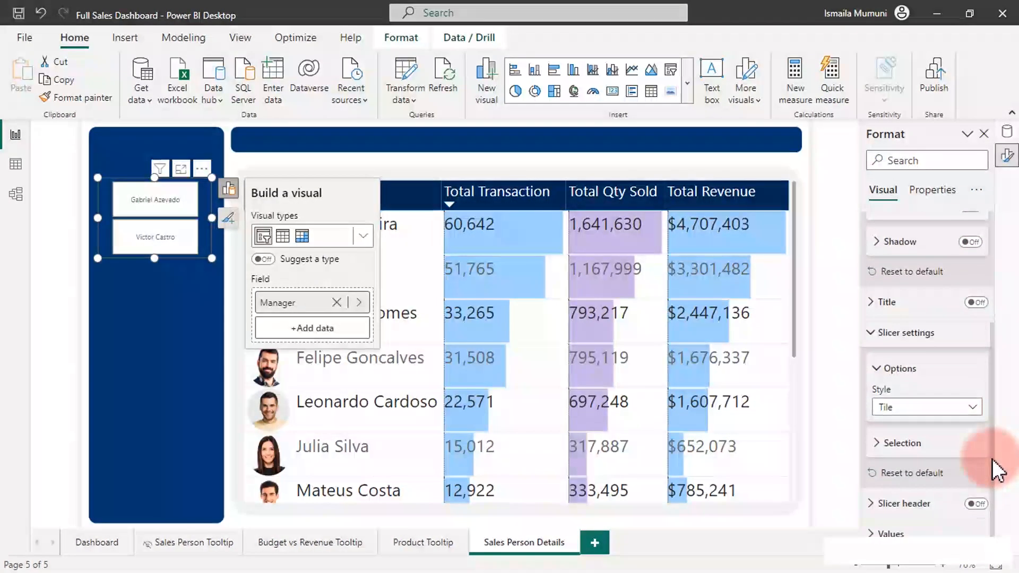
left_click(871, 533)
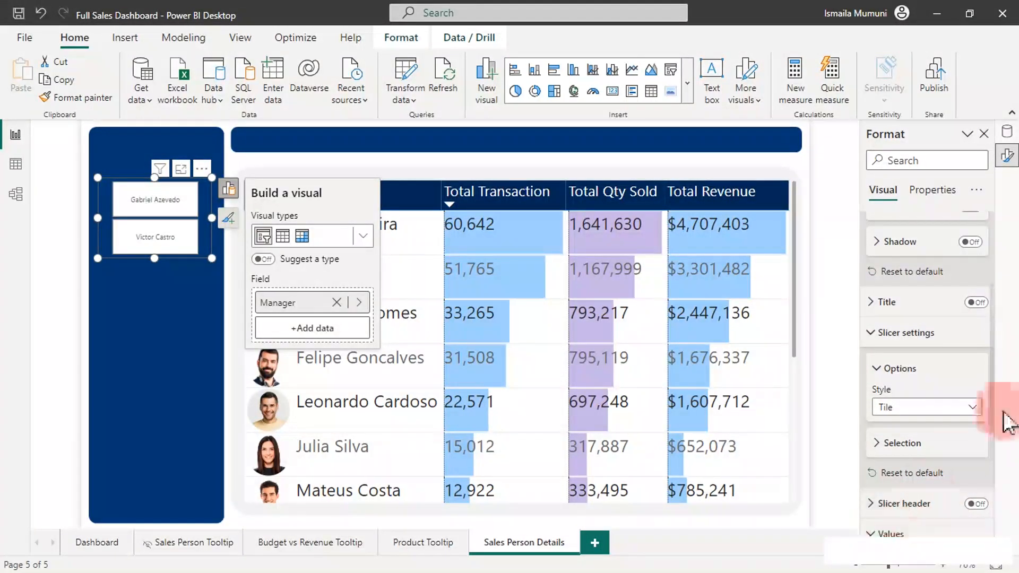
left_click_drag(998, 348, 972, 491)
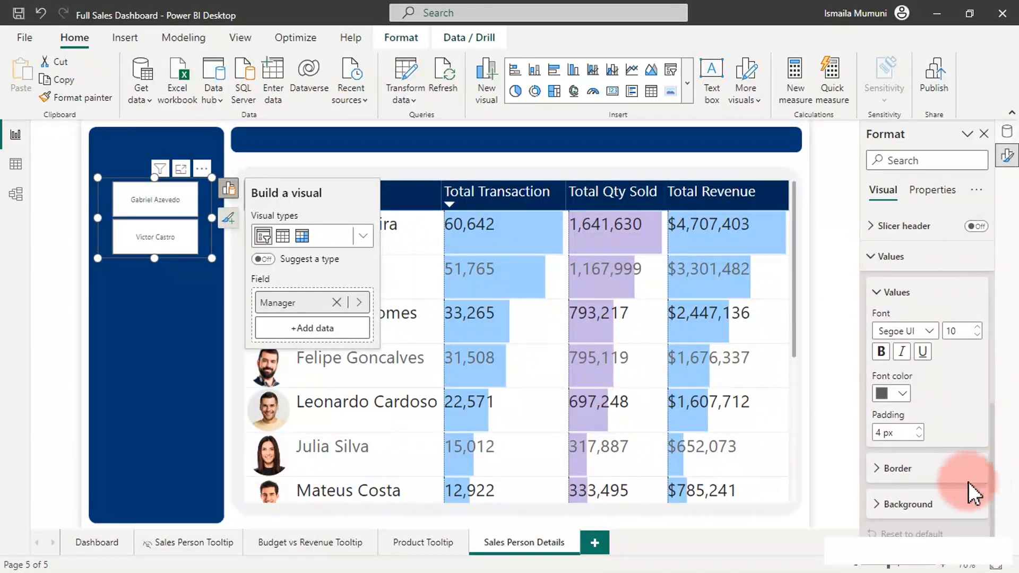
left_click(907, 504)
scroll(993, 429, "down", 1)
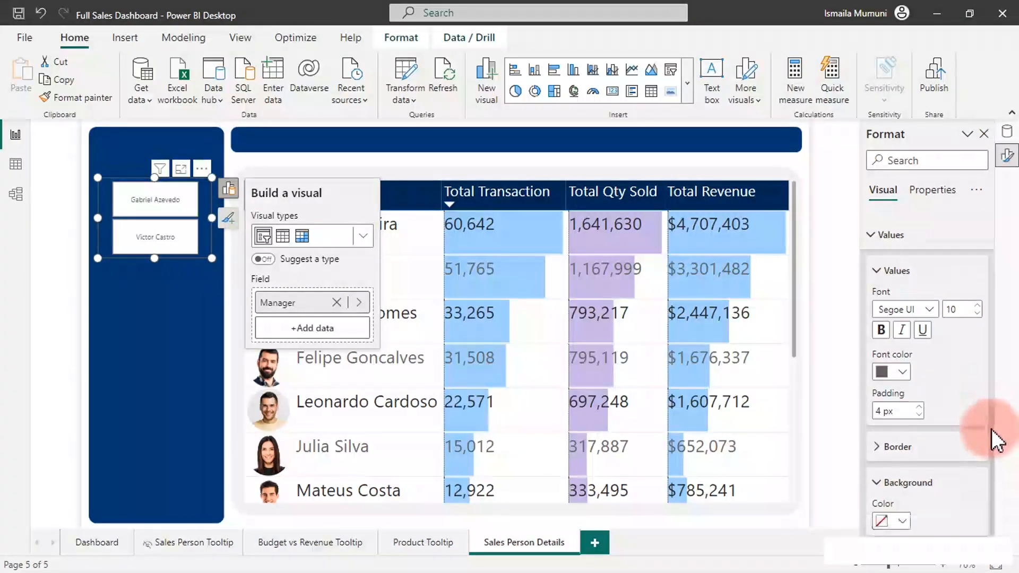
left_click(903, 507)
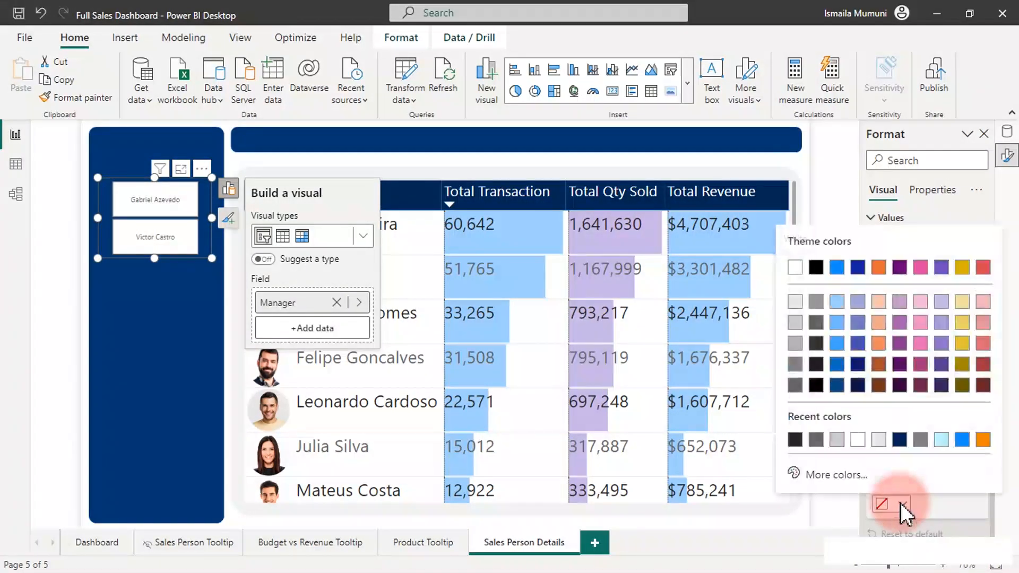
left_click(801, 443)
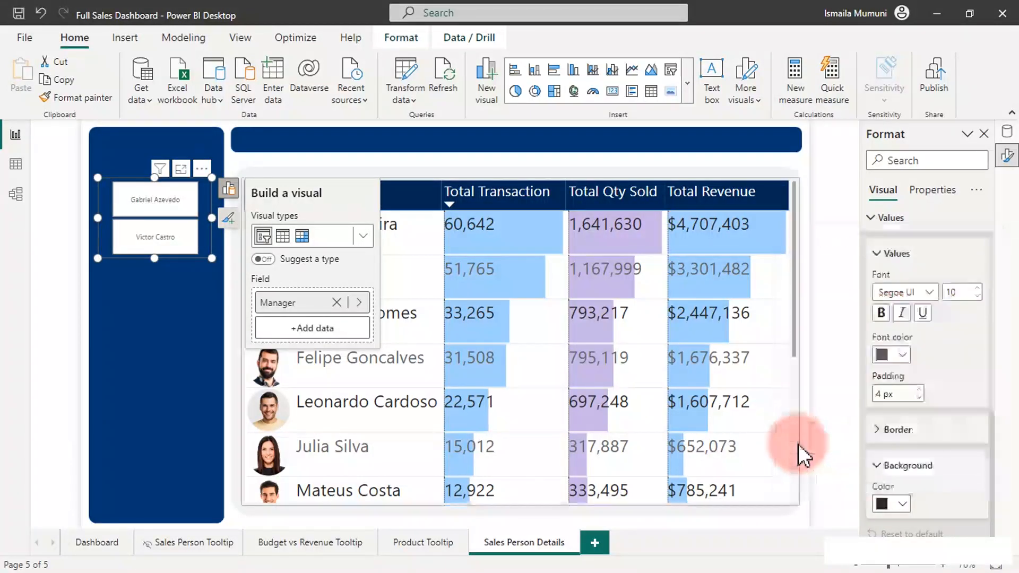
left_click(280, 343)
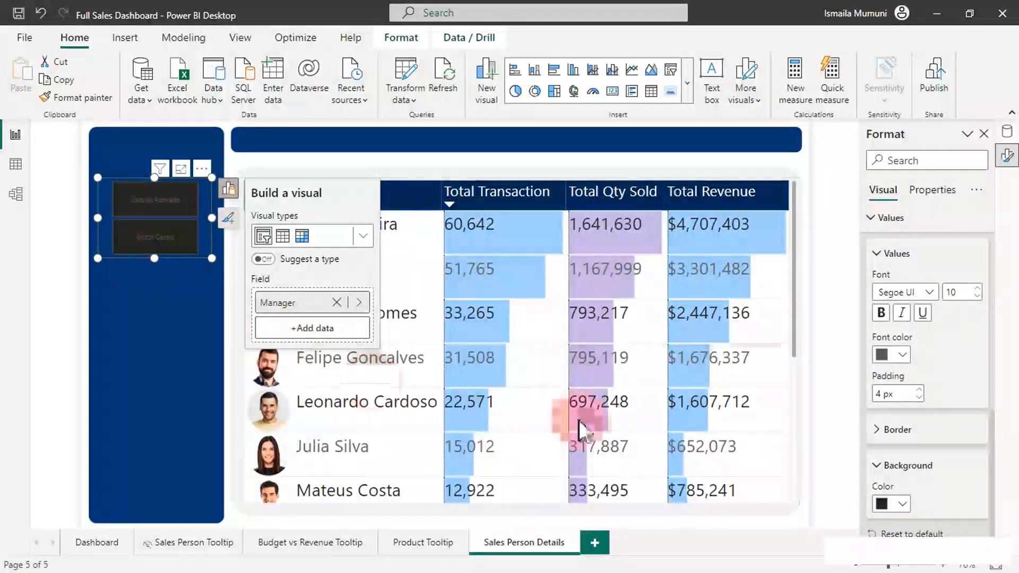
- Change the background color of the Manager slicer's values to the custom hex color #022856
left_click(904, 504)
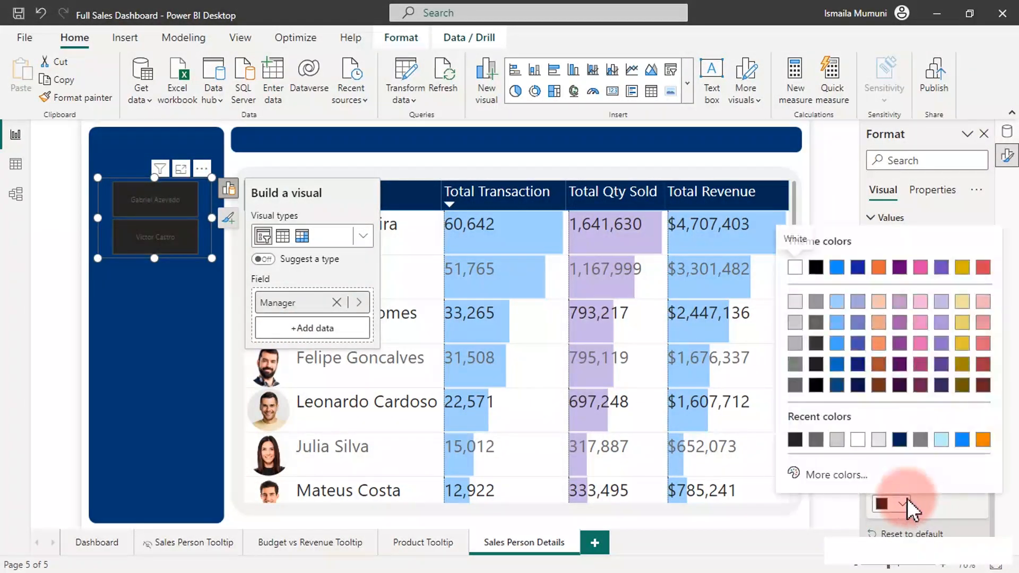
left_click(852, 474)
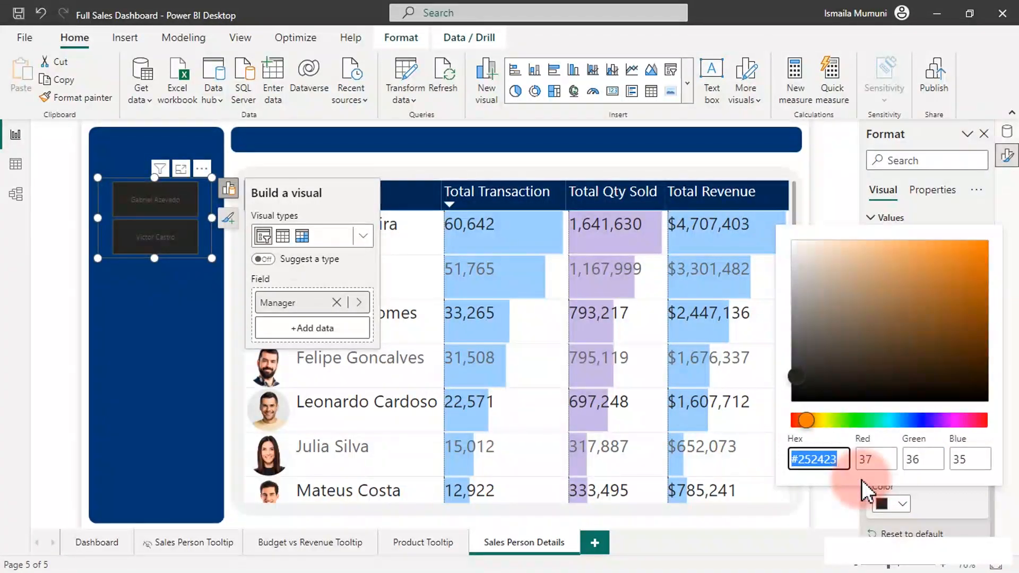
type("#022856")
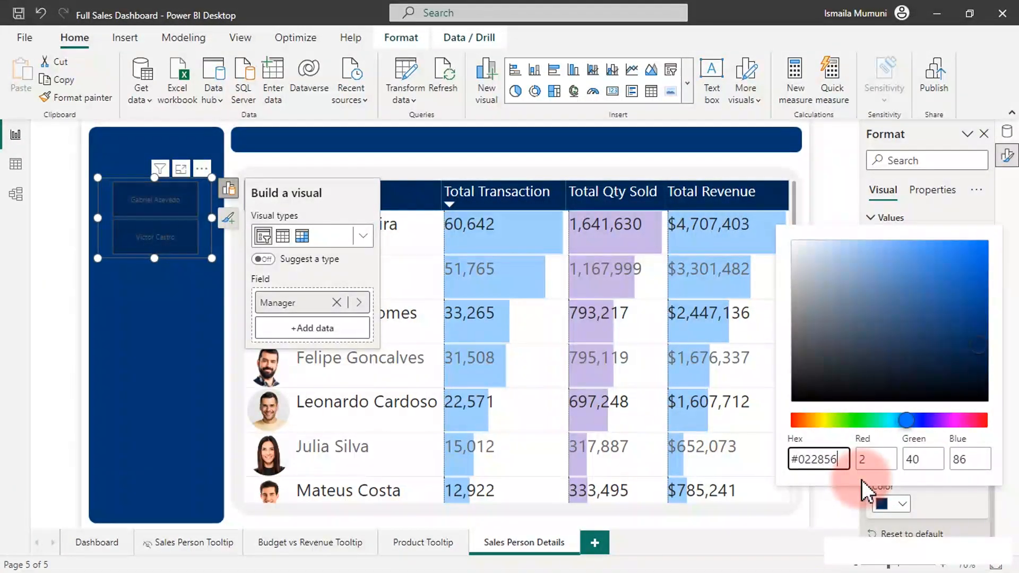
left_click(941, 501)
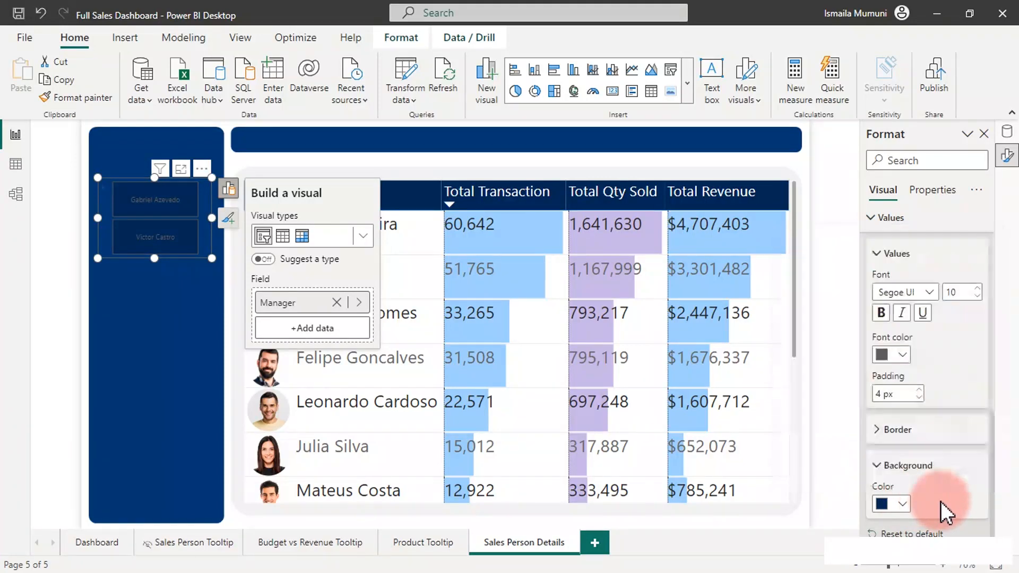
left_click(150, 333)
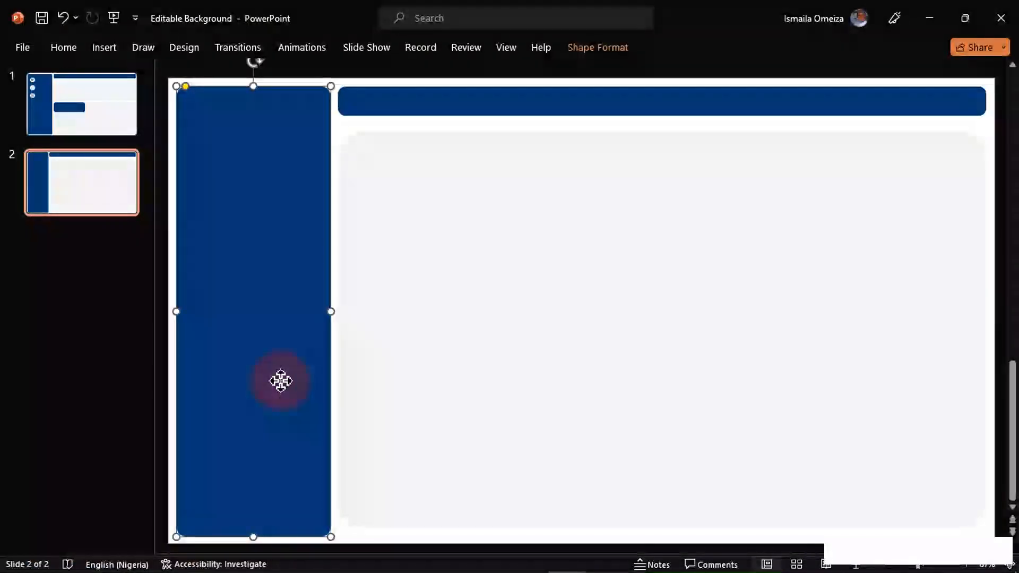
- In PowerPoint, copy the hex code of the navy side panel's fill color on slide 2, and return to Power BI
right_click(280, 381)
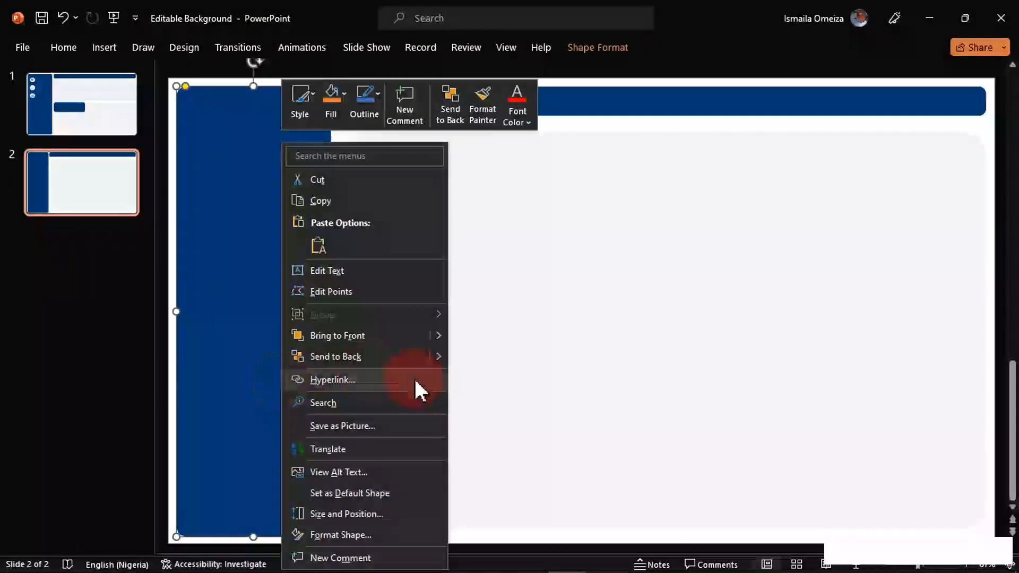
left_click(340, 535)
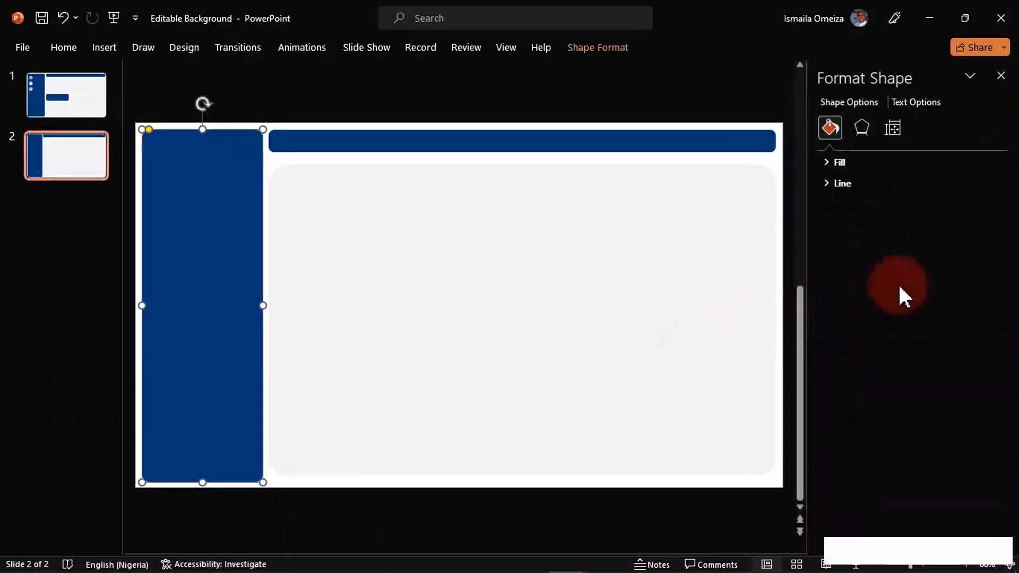
left_click(838, 162)
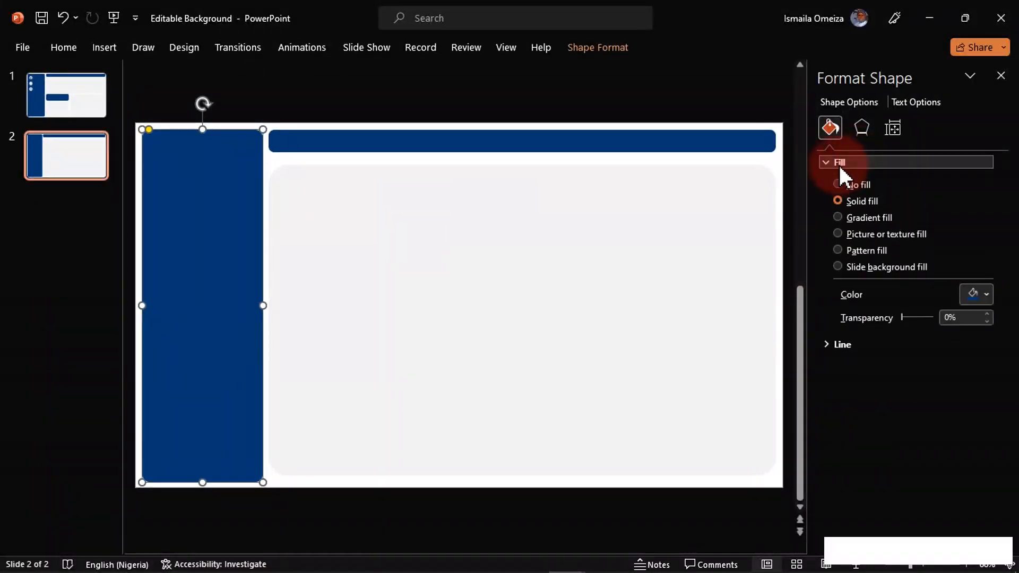
left_click(986, 295)
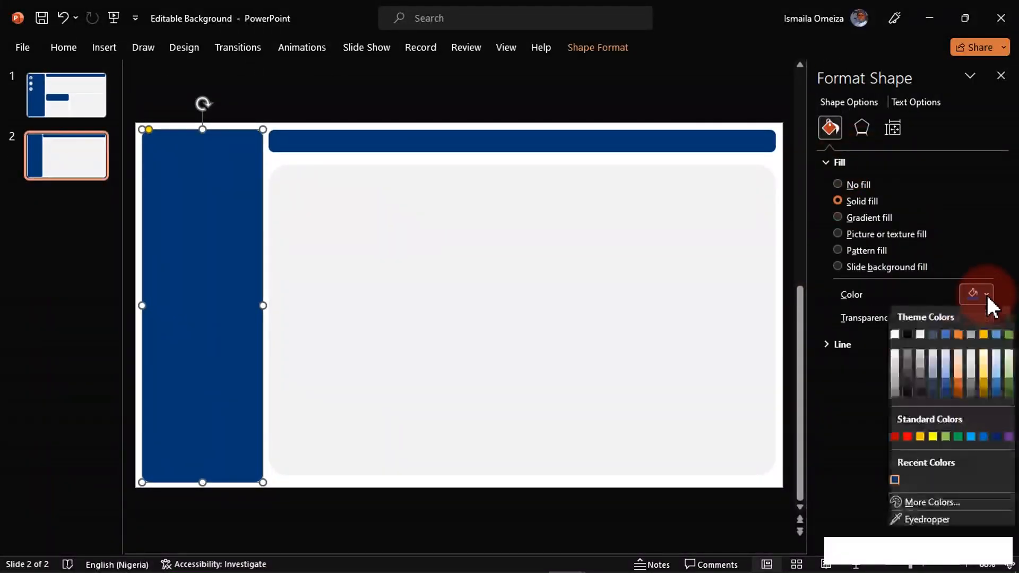
left_click(934, 501)
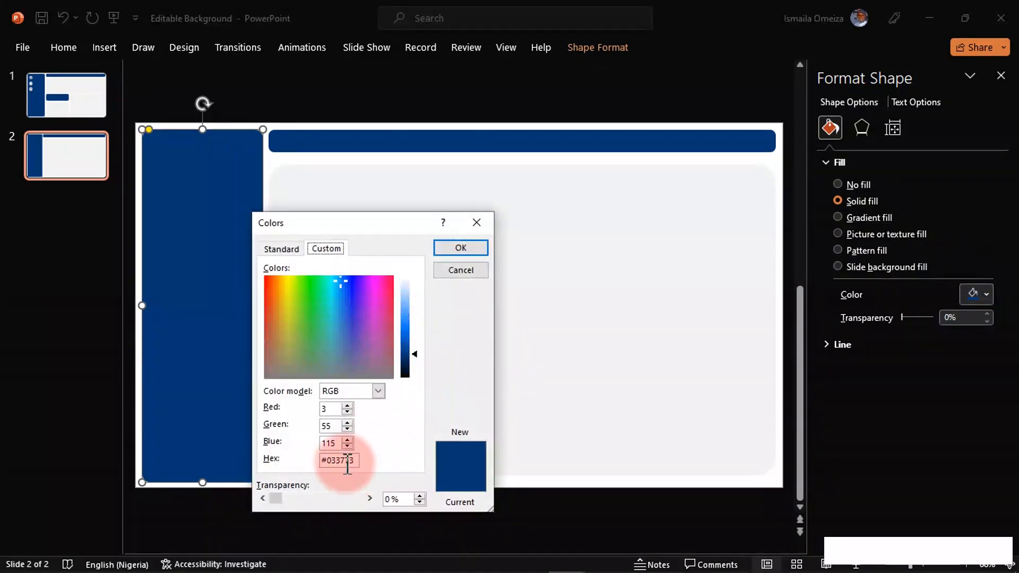
double_click(347, 461)
key("ctrl+c")
left_click(453, 265)
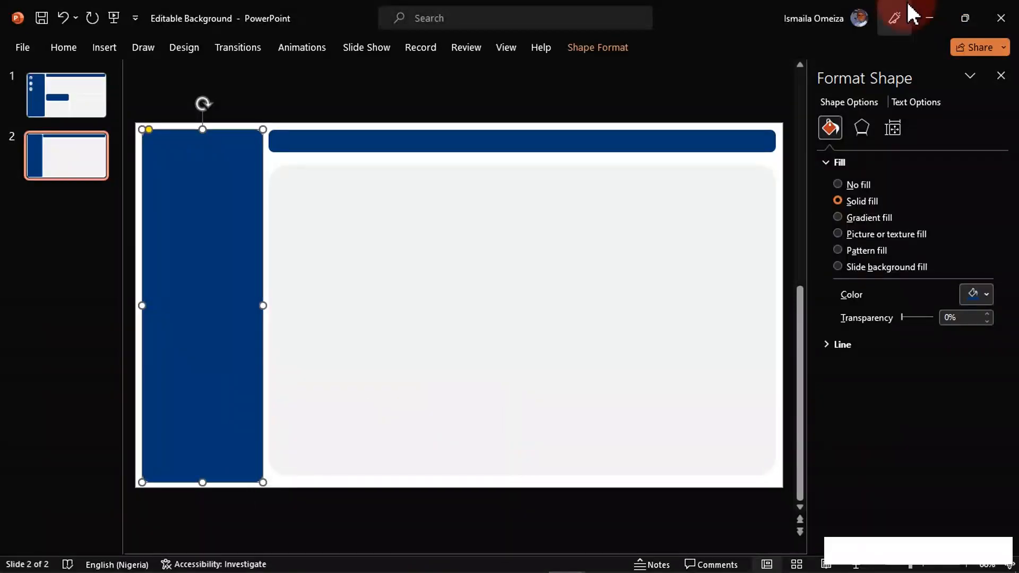
left_click(929, 16)
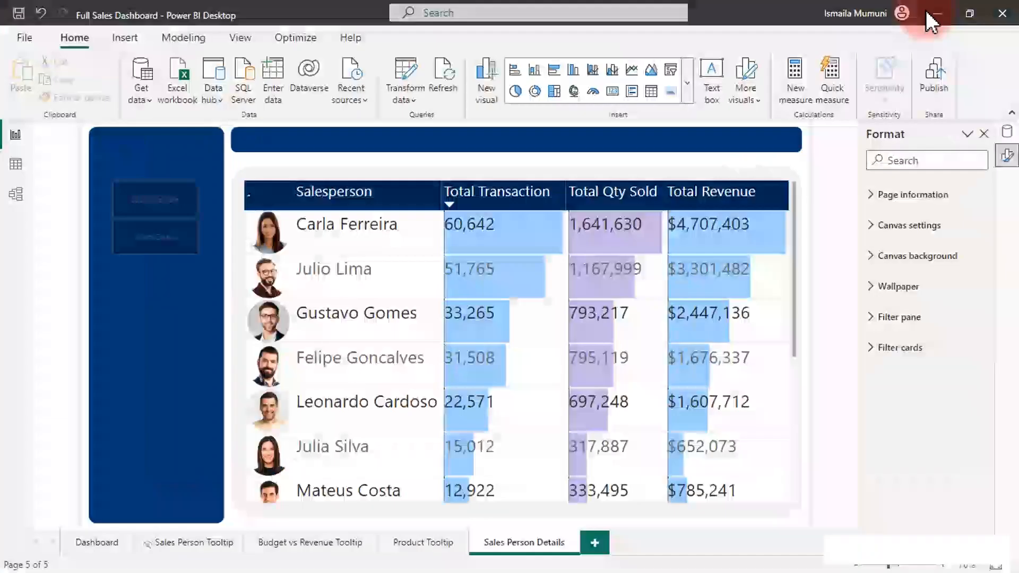
- Paste the panel color #033773 as the background of the Manager slicer's values and lighten it to #1E487A
left_click(204, 257)
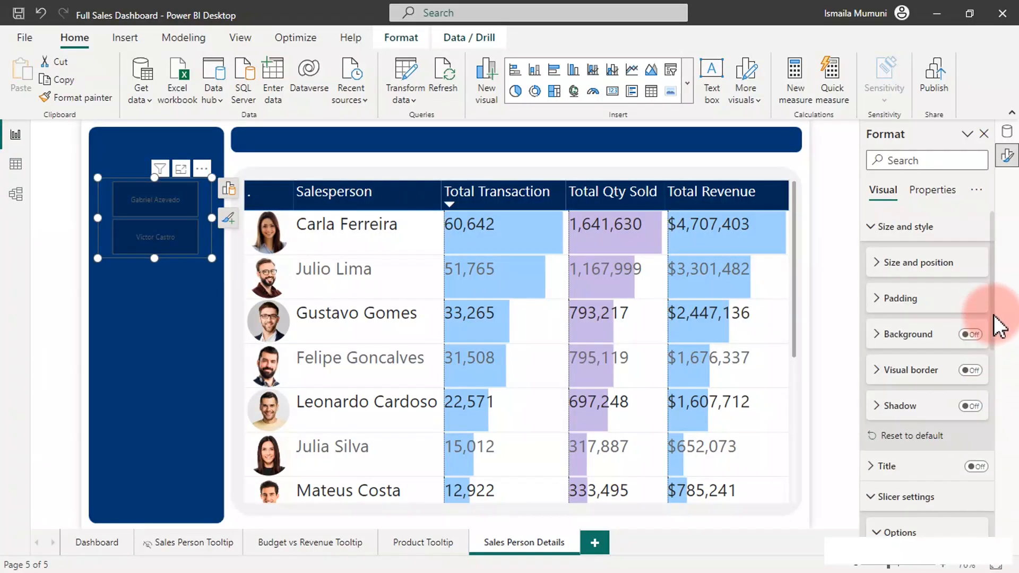
left_click_drag(1001, 321, 996, 528)
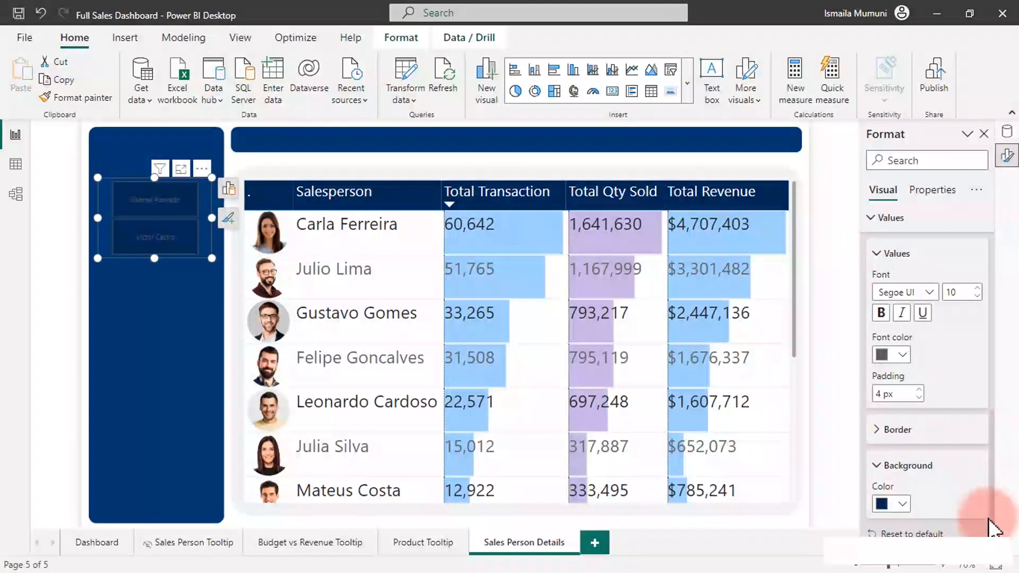
left_click(896, 504)
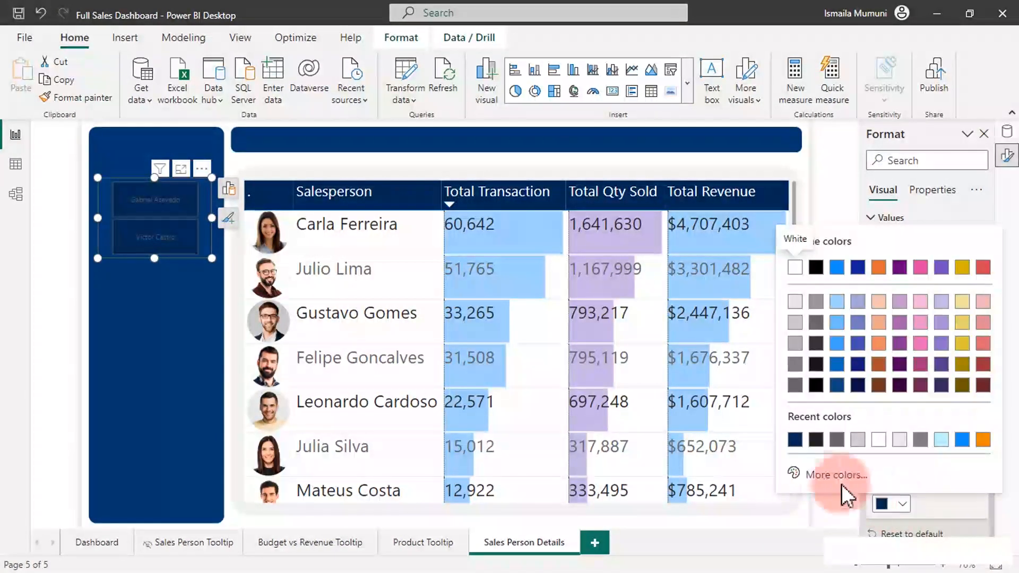
left_click(812, 474)
key("ctrl+v")
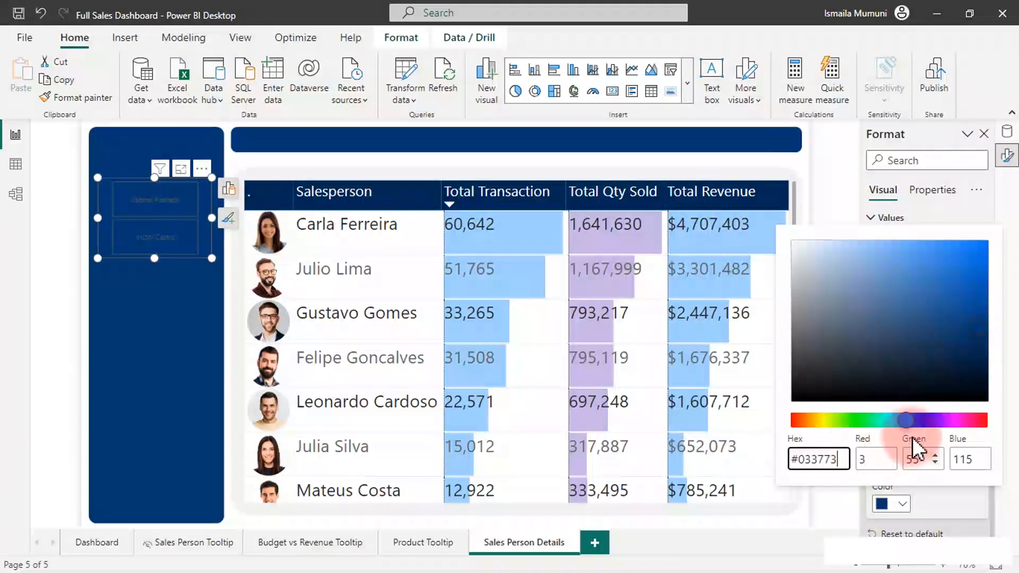
left_click(981, 344)
left_click_drag(981, 344, 950, 340)
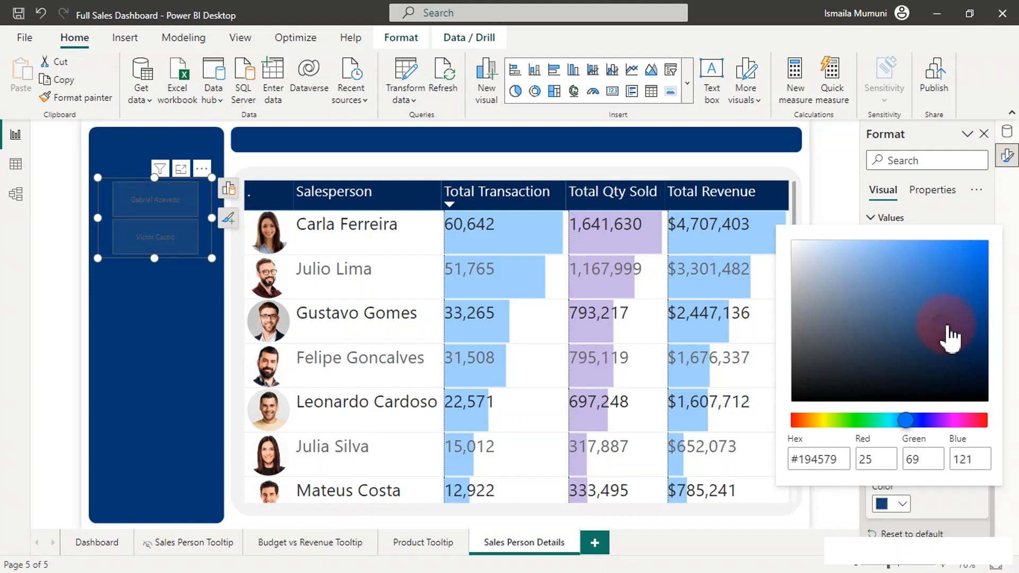
left_click_drag(950, 339, 943, 338)
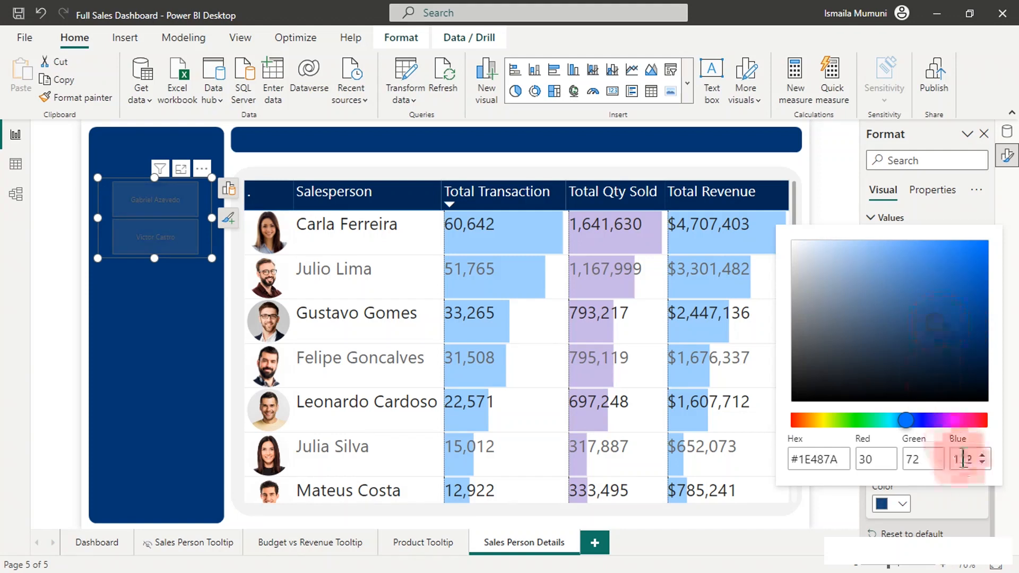
left_click(964, 514)
- Set the font color of the Manager slicer's values to white
left_click(905, 381)
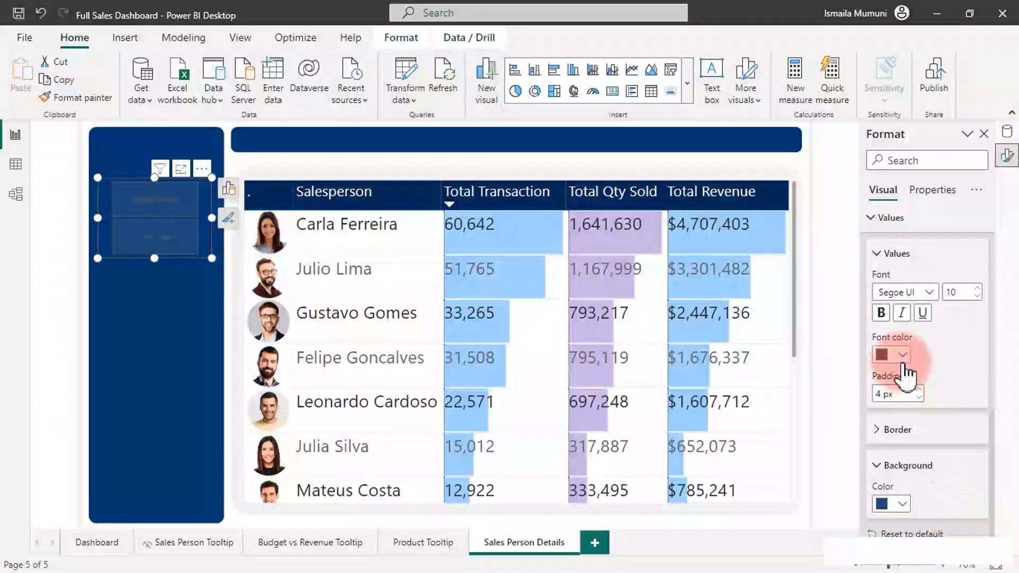
left_click(793, 118)
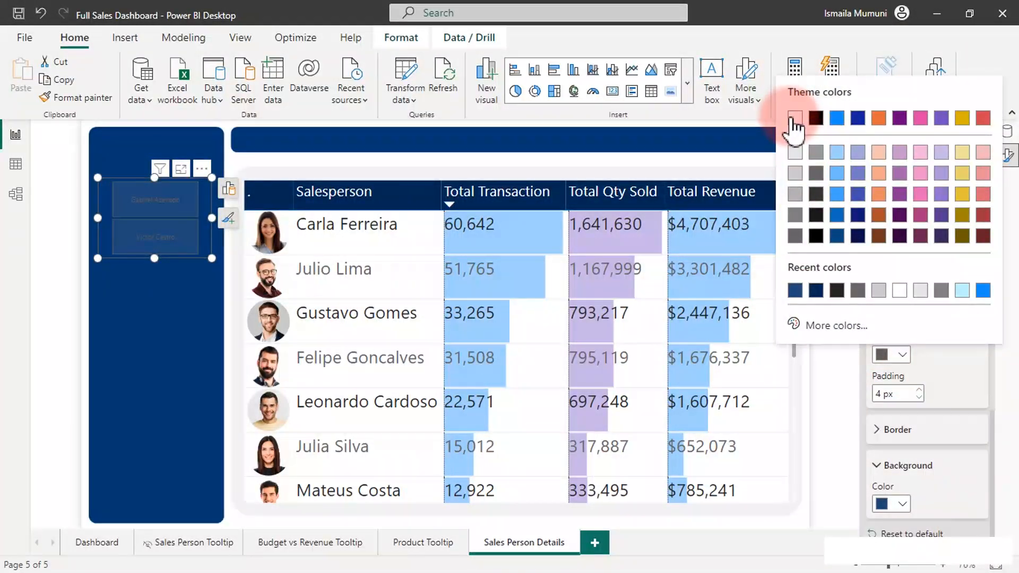
left_click(162, 212)
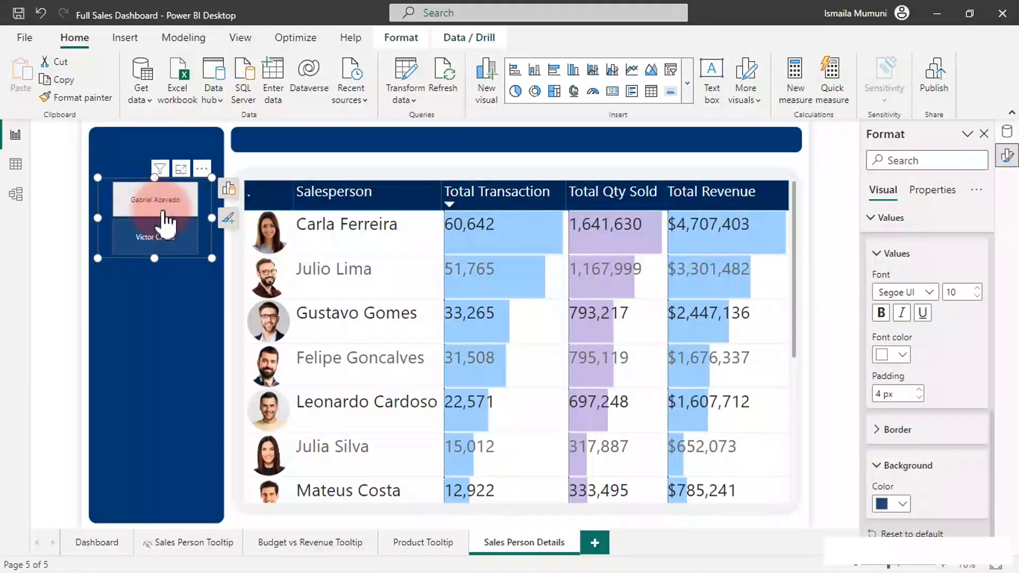
left_click(154, 365)
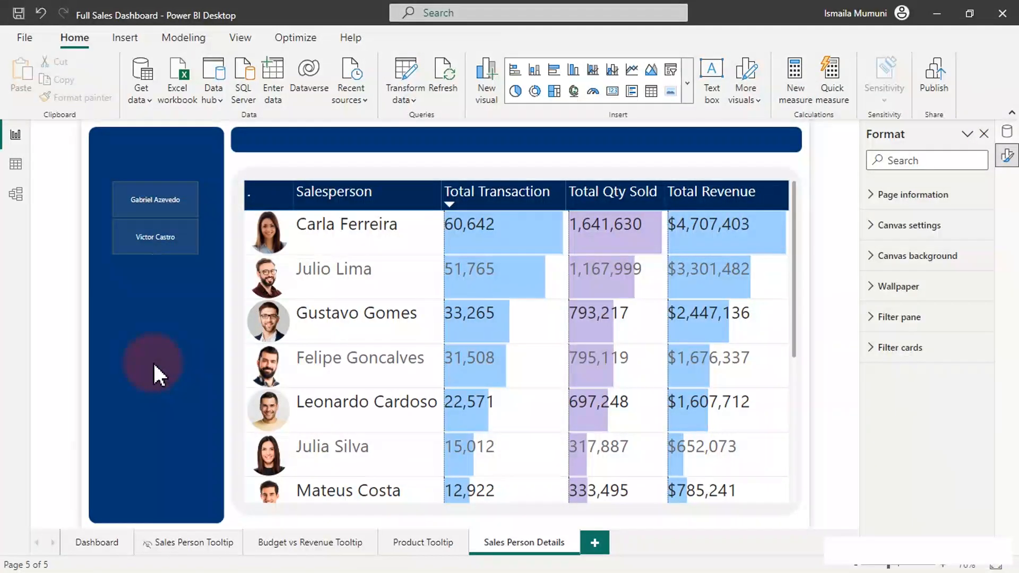
- Remove the top, bottom, left and right borders from the Manager slicer's values
left_click(170, 256)
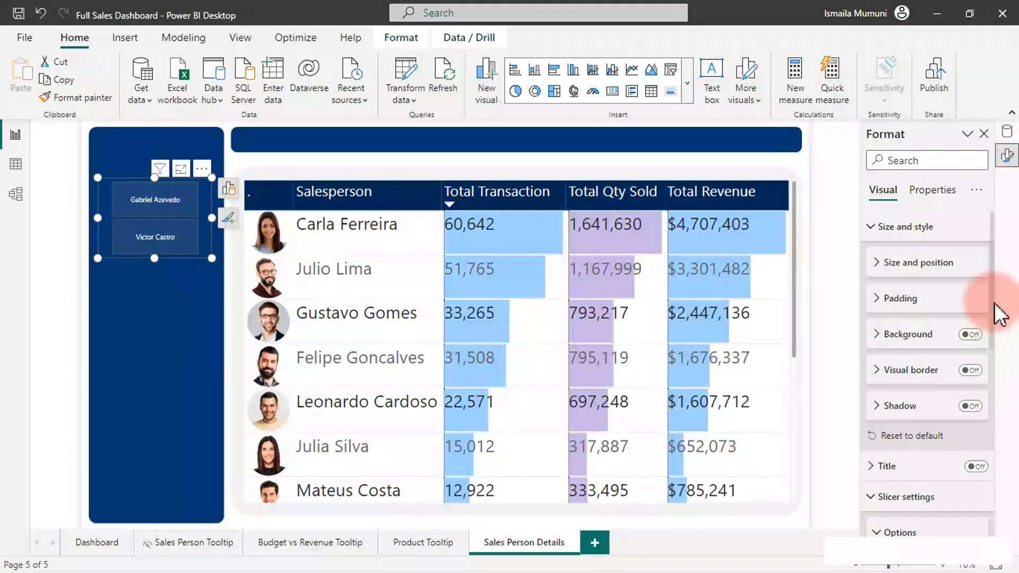
left_click_drag(994, 303, 1009, 531)
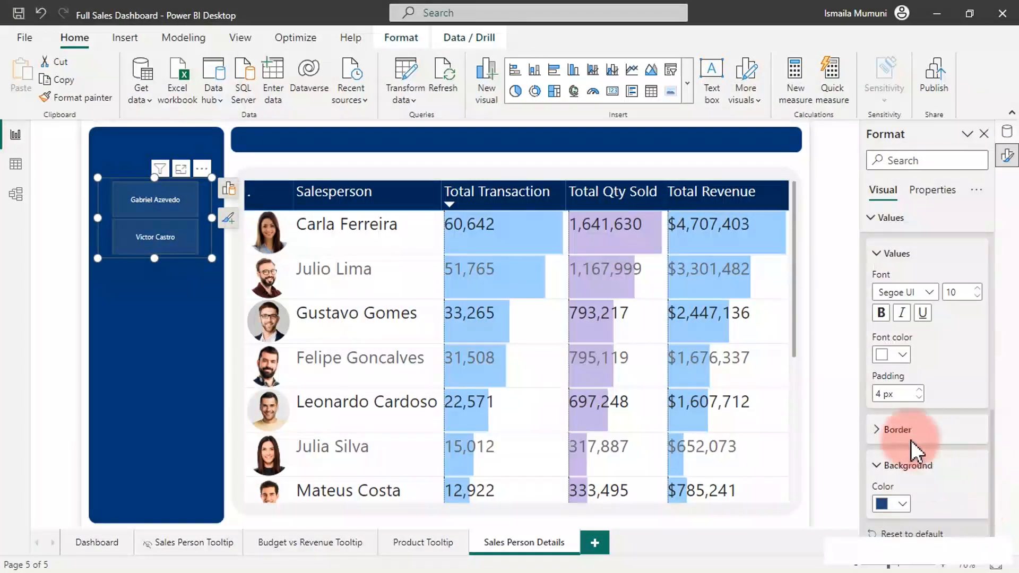
left_click(899, 431)
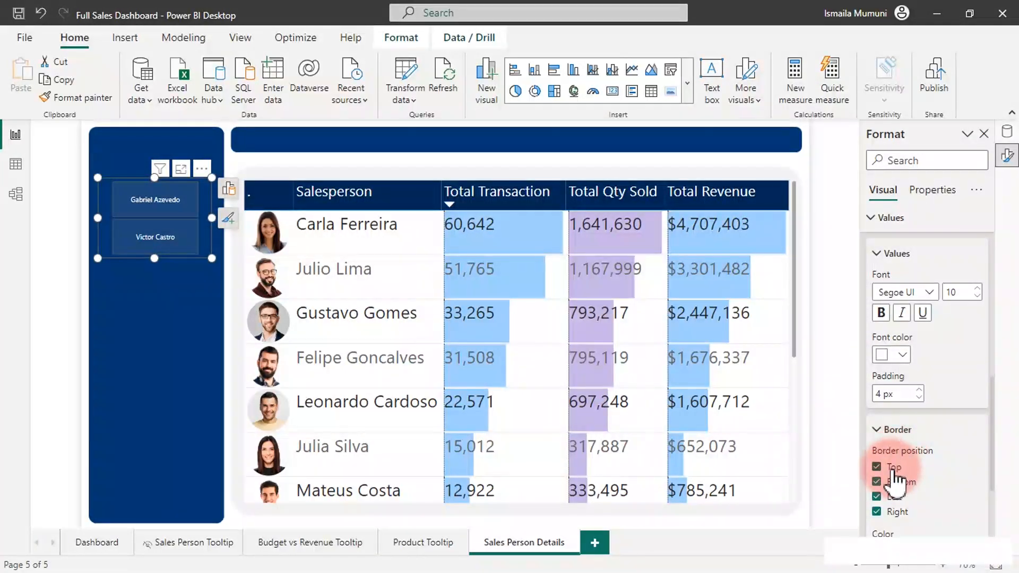
left_click(876, 467)
left_click(876, 482)
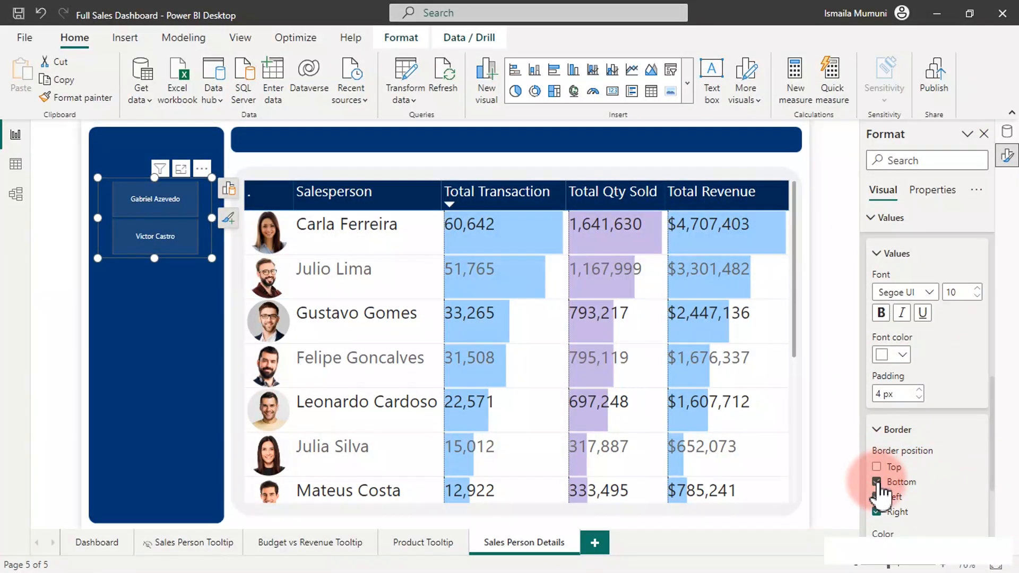
left_click(877, 497)
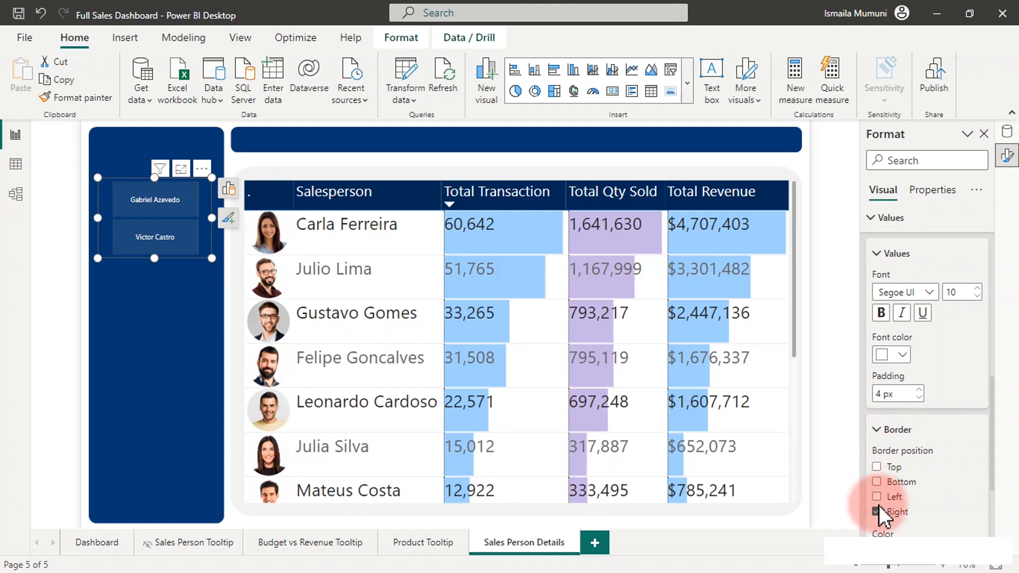
left_click(879, 513)
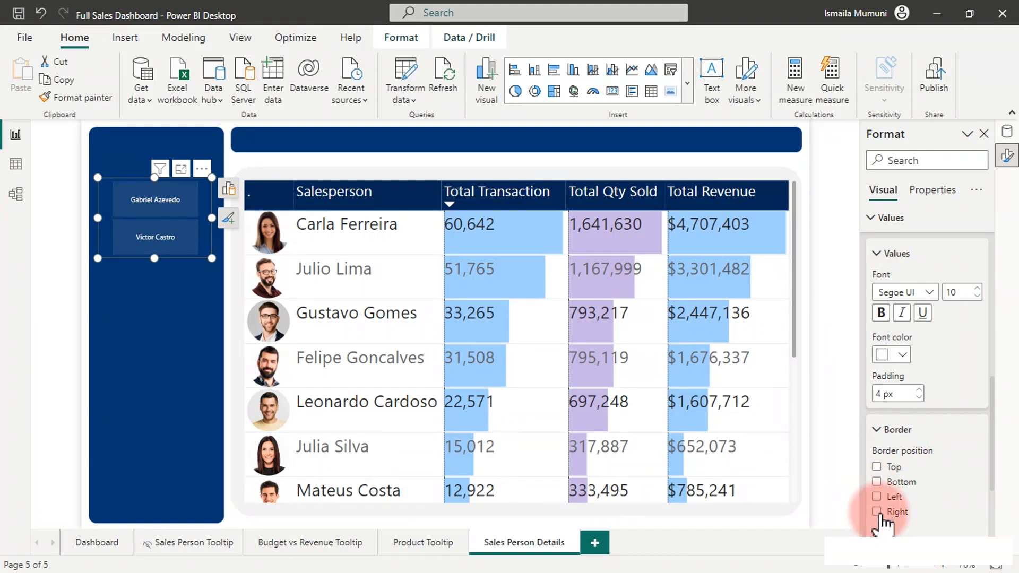
left_click(138, 325)
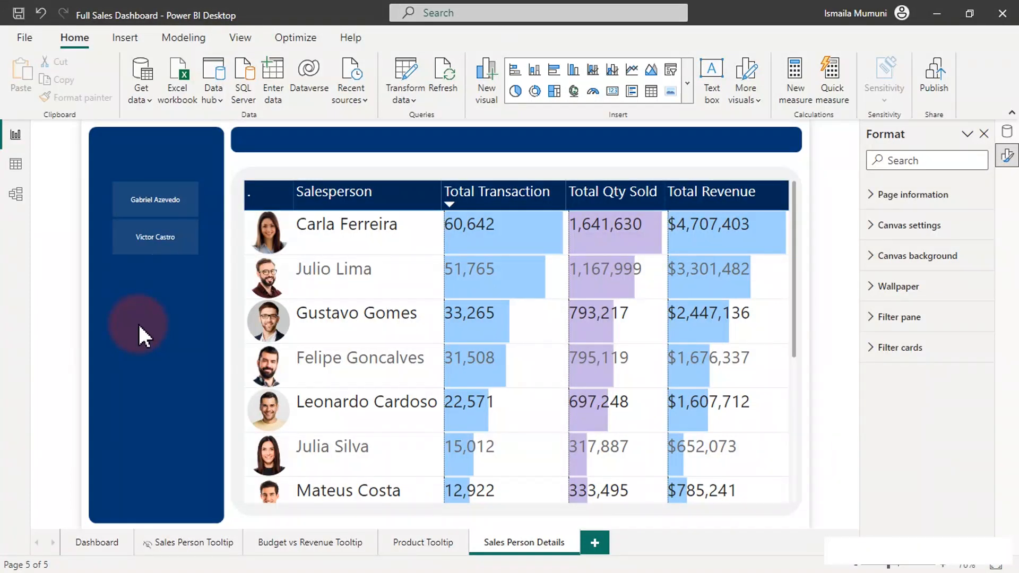
- Duplicate the Manager slicer, place the copy below the original and stretch it down to near the side panel's lower edge
left_click(208, 223)
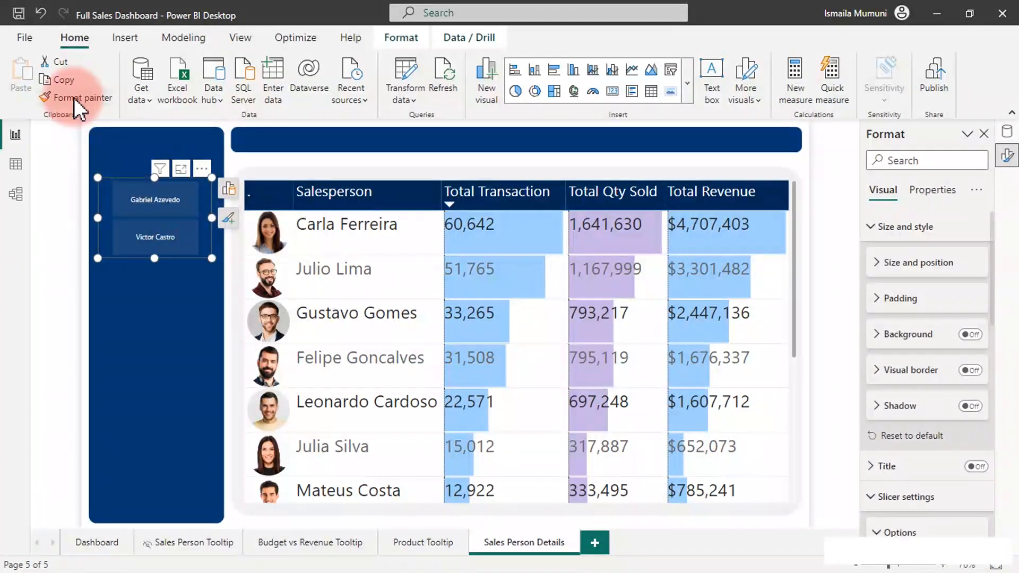
left_click(67, 82)
left_click(21, 72)
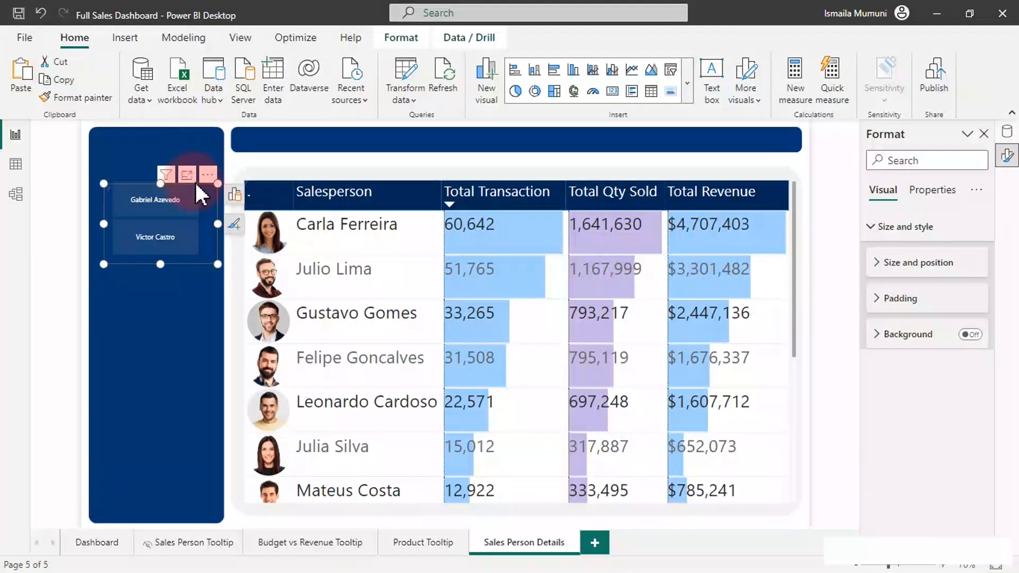
left_click_drag(215, 200, 202, 290)
left_click_drag(154, 365, 145, 511)
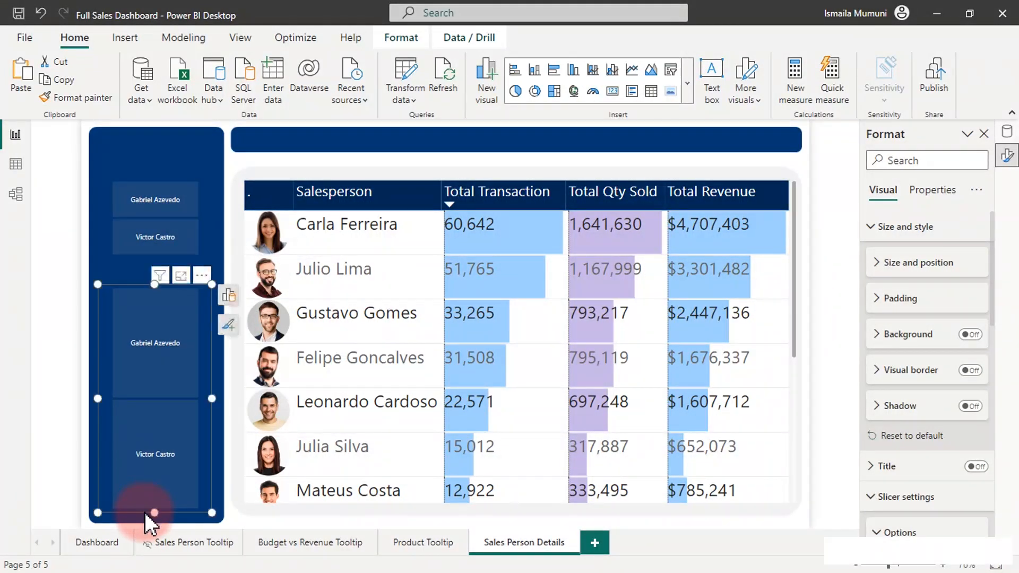
- Replace the Manager field in the copied slicer with Supervisor from Dim_SalesPerson
left_click(229, 295)
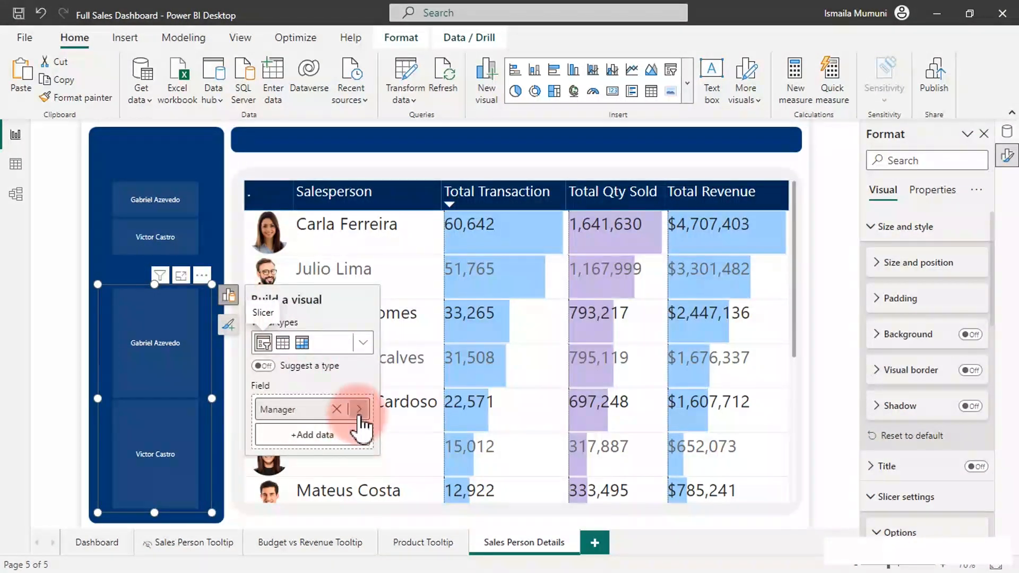
left_click(359, 412)
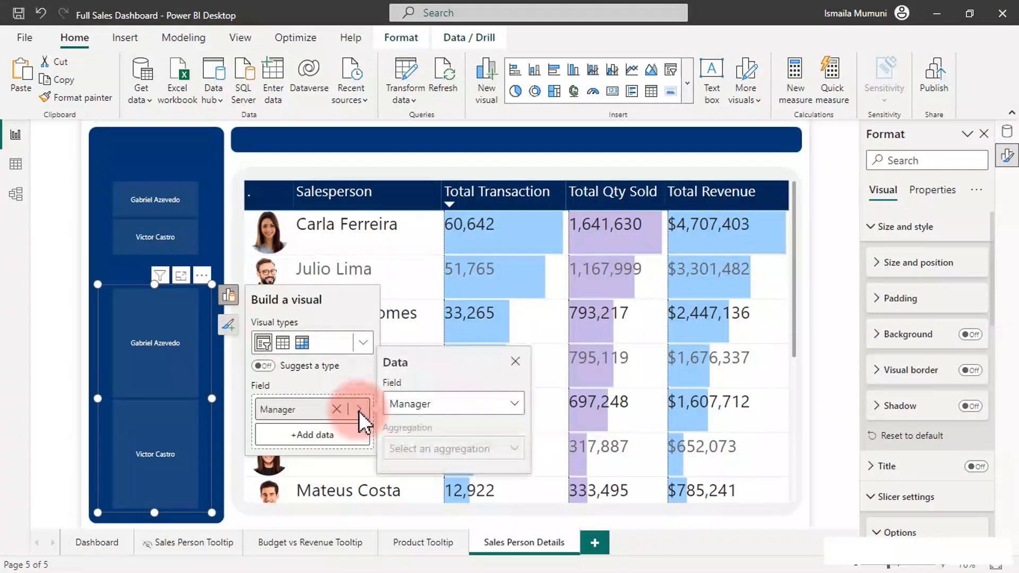
left_click(476, 411)
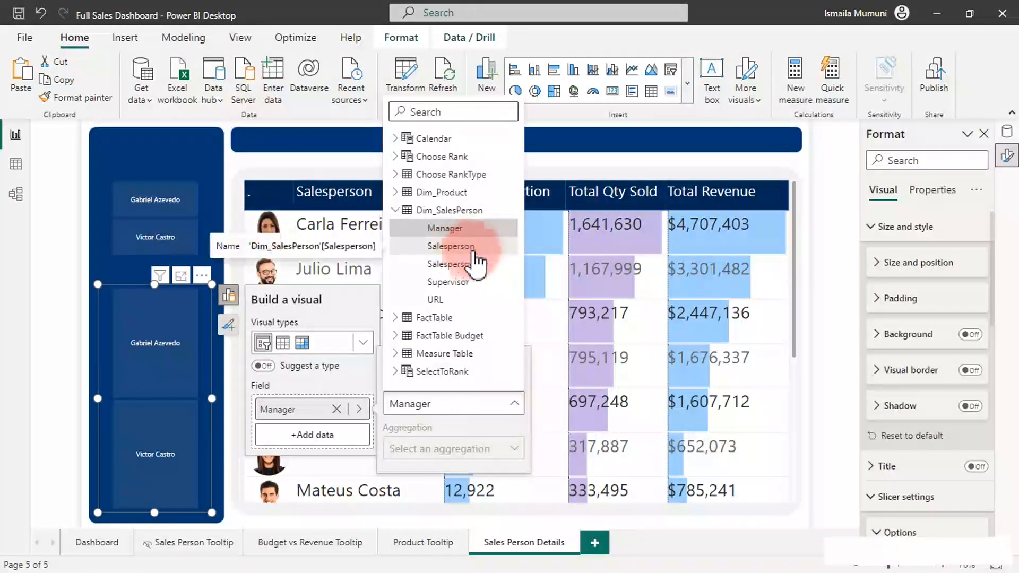
left_click(459, 282)
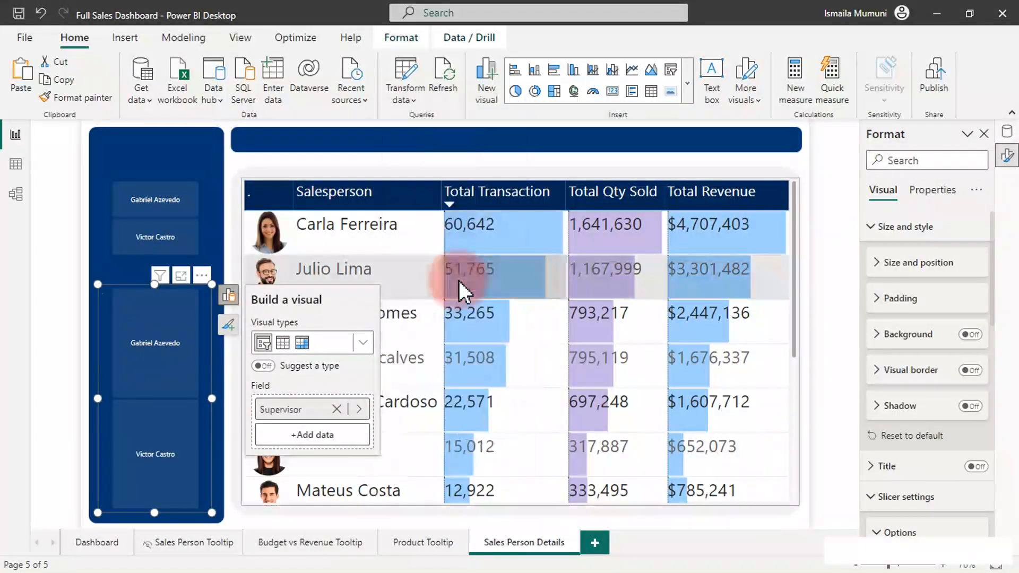
left_click(203, 375)
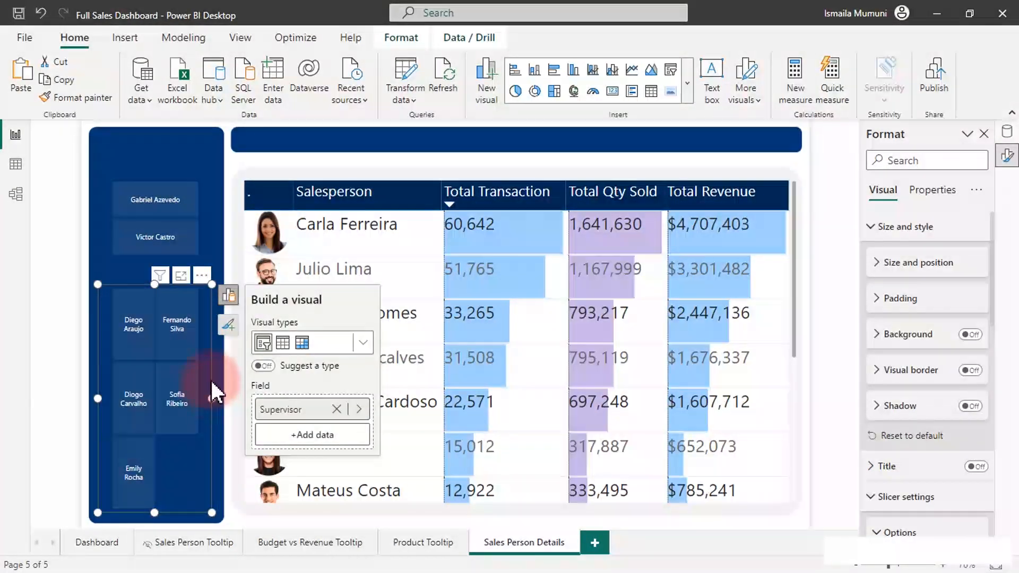
- Narrow the Supervisor slicer to a single centered column of tiles and move the Manager slicer slightly up
left_click_drag(211, 394, 191, 396)
left_click_drag(183, 361, 193, 361)
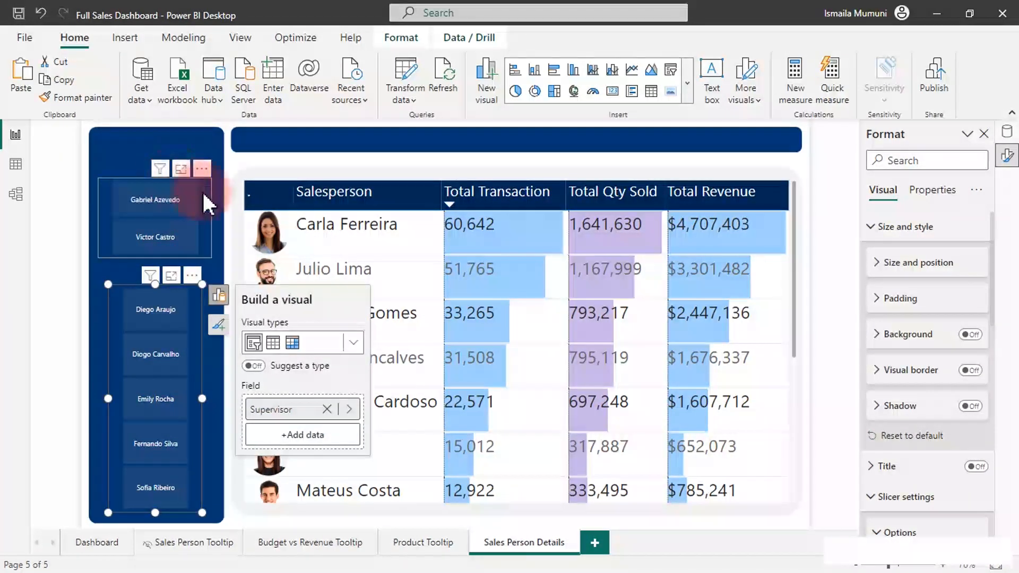
left_click_drag(206, 194, 211, 184)
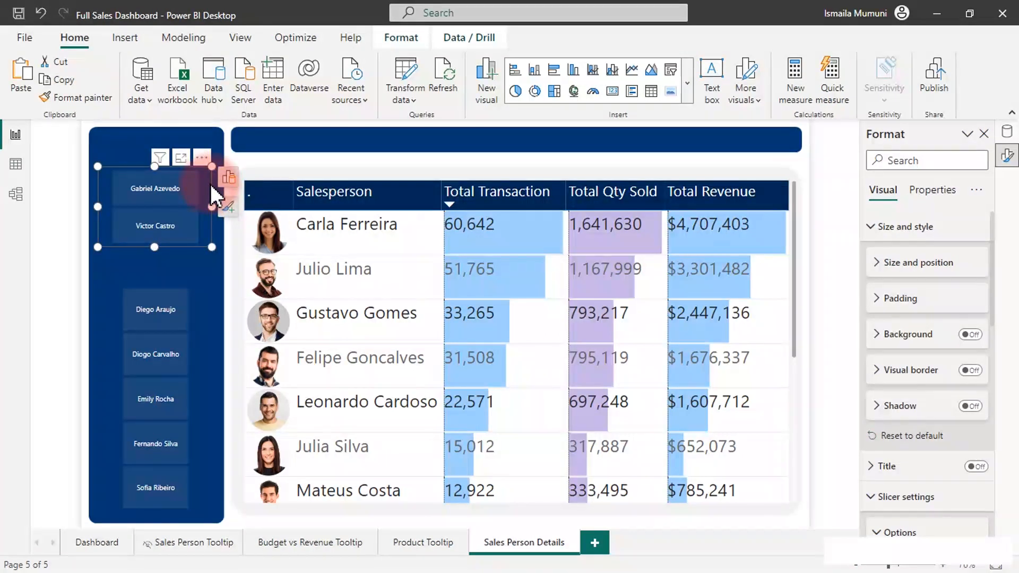
left_click(137, 142)
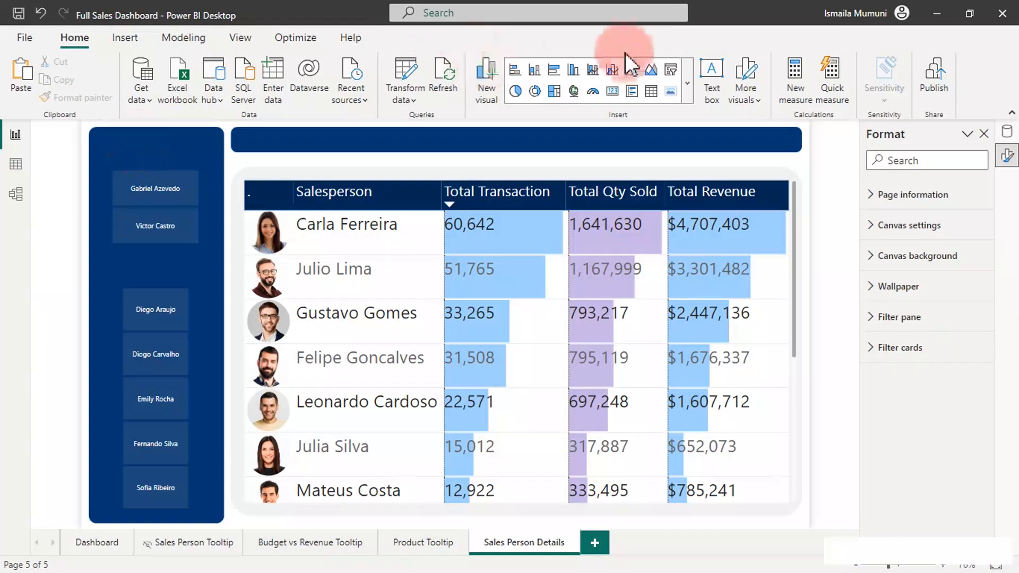
- Insert a text box reading "Manager filter" with a light font color and font size 14
left_click(711, 69)
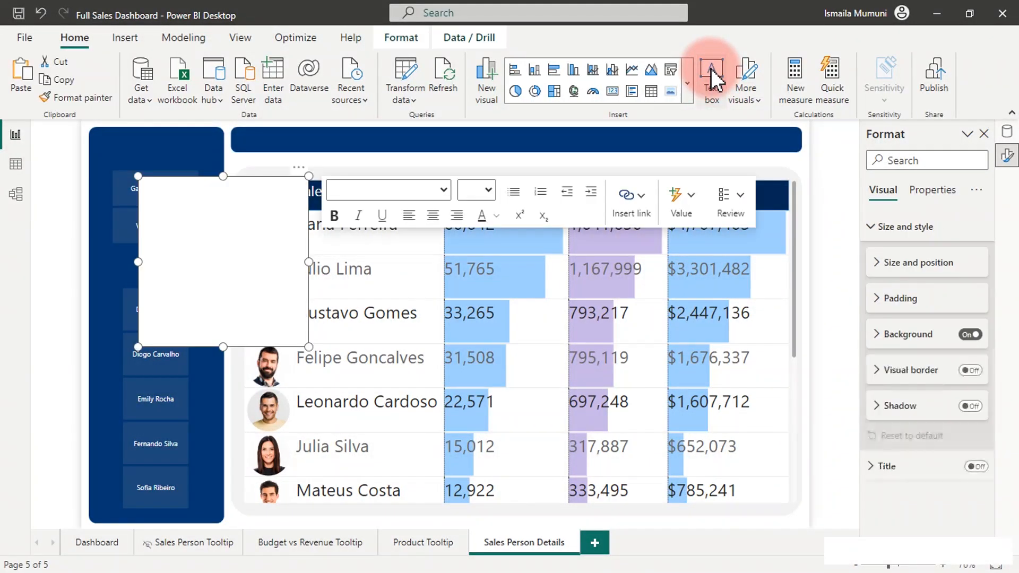
left_click(218, 222)
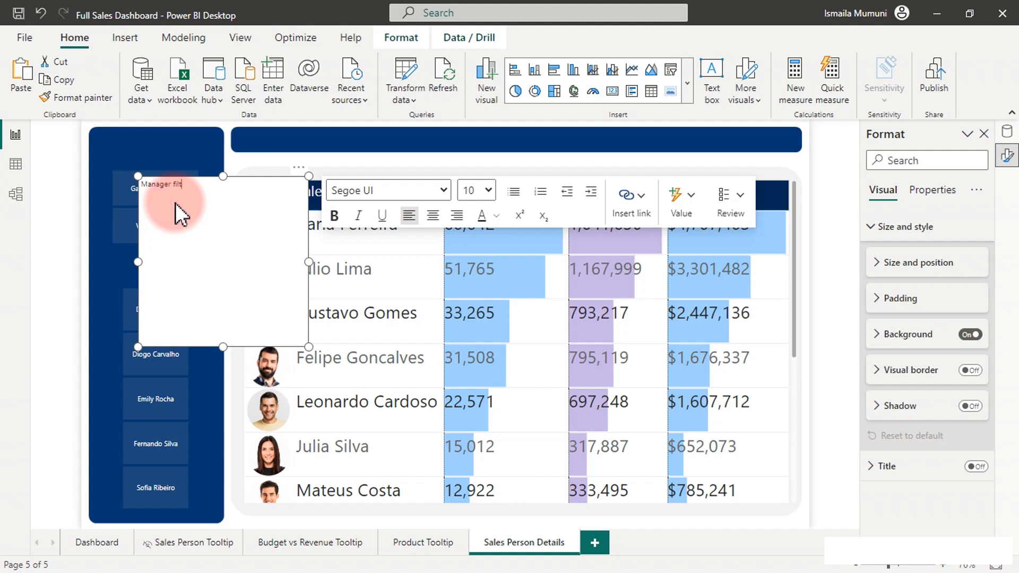
key("ctrl+a")
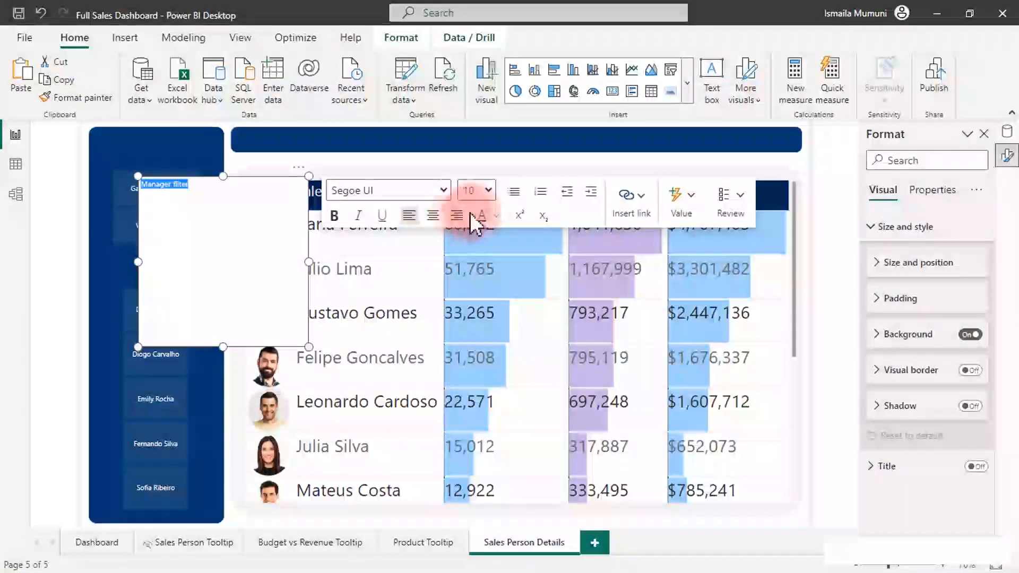
left_click(495, 217)
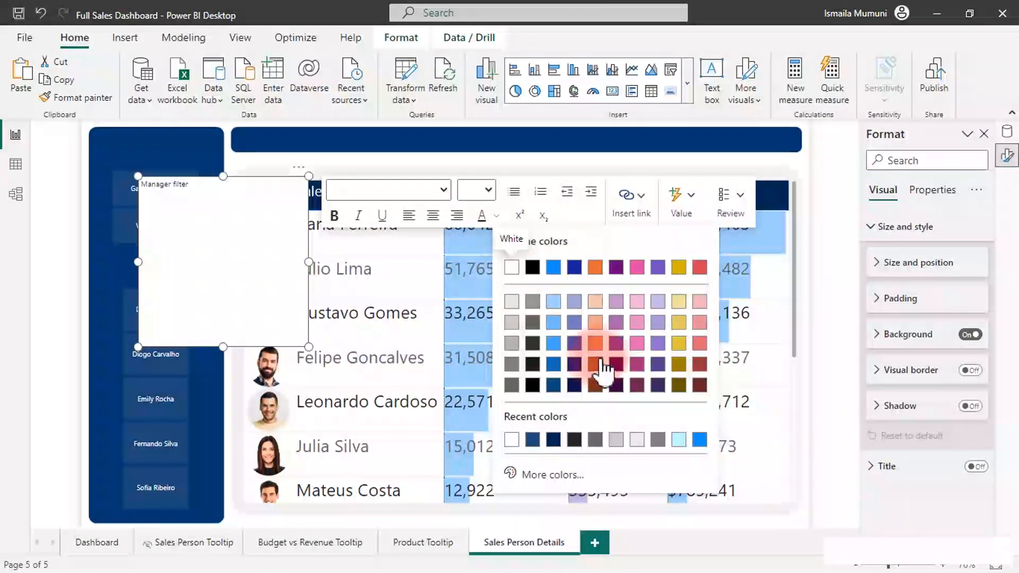
left_click(512, 301)
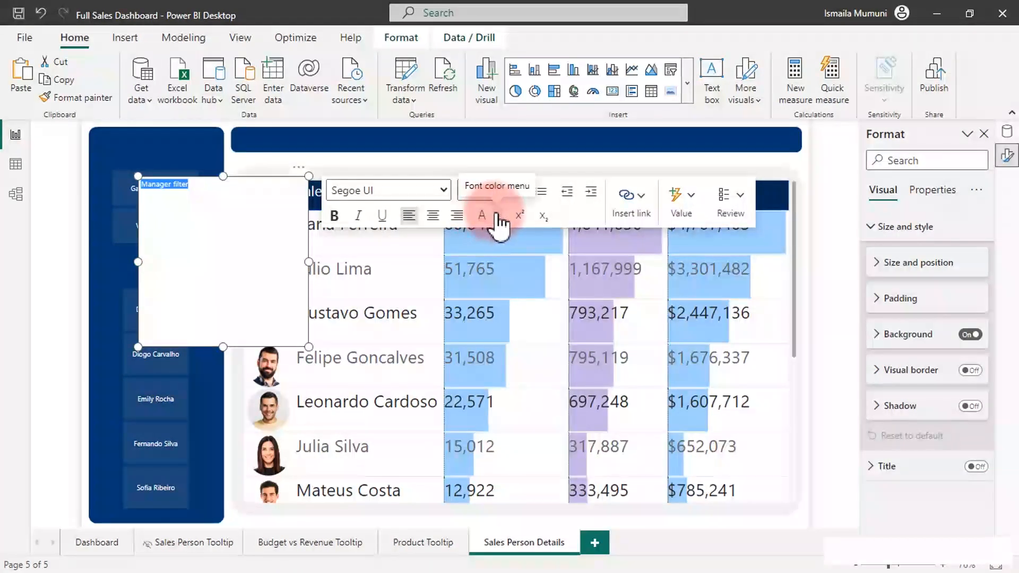
left_click(489, 189)
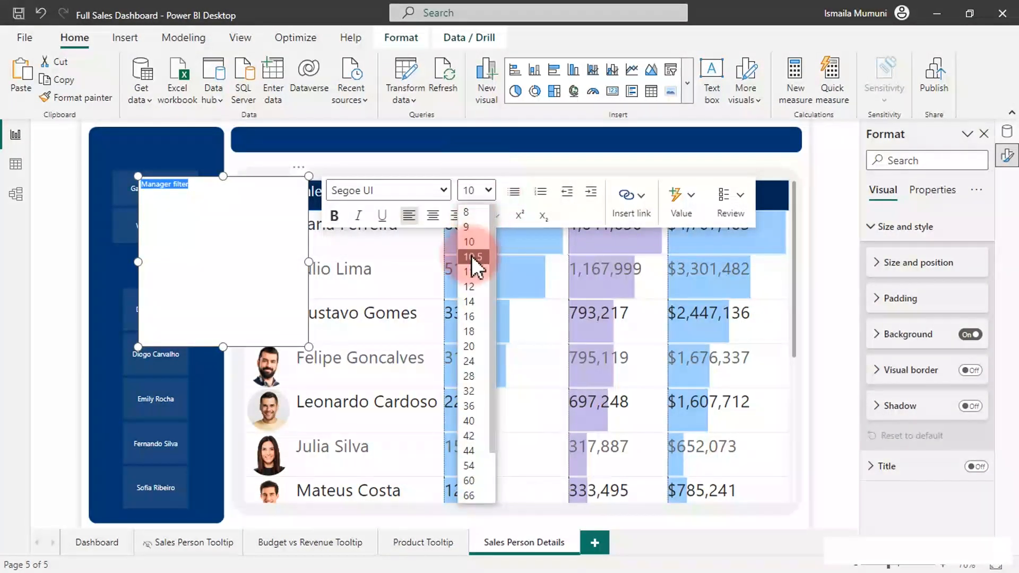
left_click(470, 301)
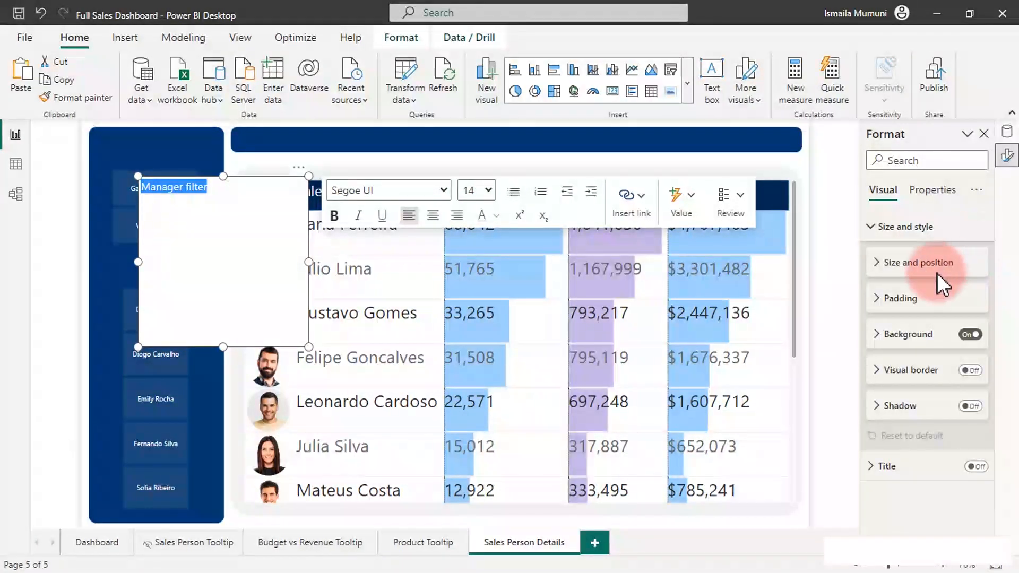
- Turn off the Manager filter label's background and shrink the text box to fit directly above the Manager slicer
left_click(972, 336)
left_click_drag(309, 347, 190, 139)
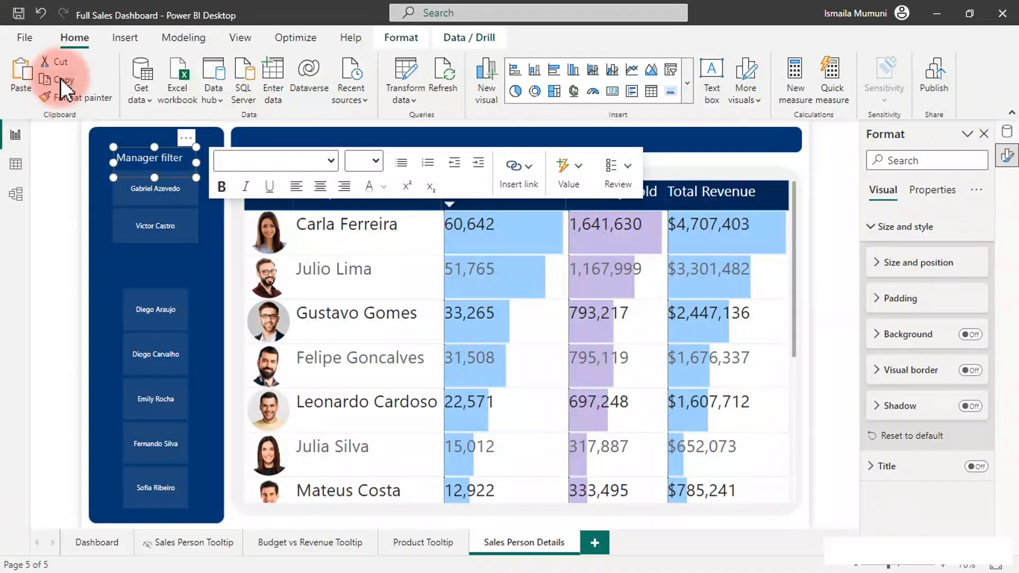
- Duplicate the Manager filter label, place the copy above the Supervisor slicer and widen it to nearly the side panel's width
left_click(60, 80)
left_click(23, 75)
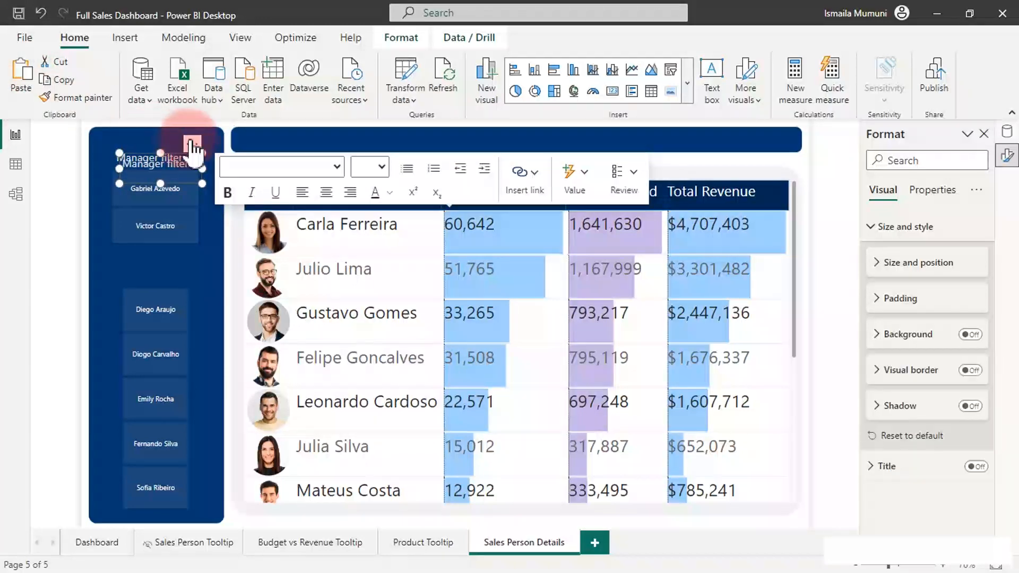
left_click_drag(193, 153, 184, 250)
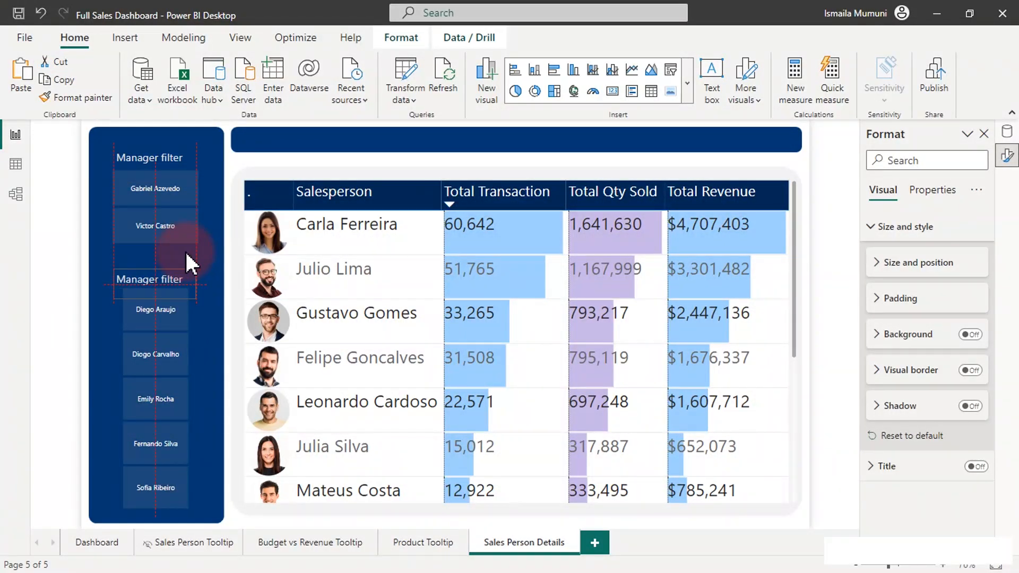
left_click_drag(113, 286, 98, 289)
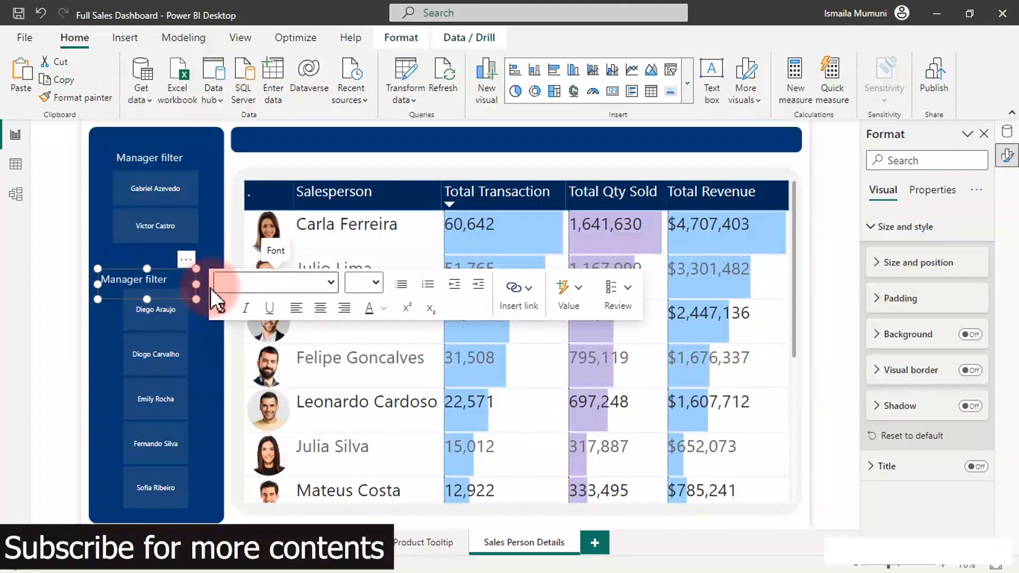
left_click_drag(196, 284, 222, 285)
- Change the copied label's text to "Supervisor filter" and center it
left_click_drag(144, 280, 105, 281)
type("Supper")
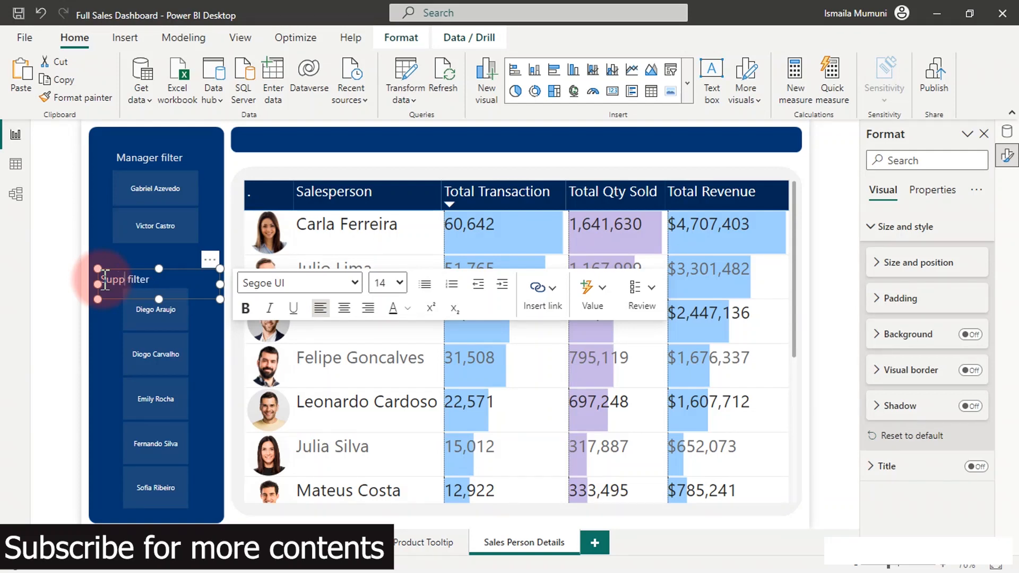
type("er")
type("vo")
type("sore")
triple_click(198, 276)
left_click(344, 309)
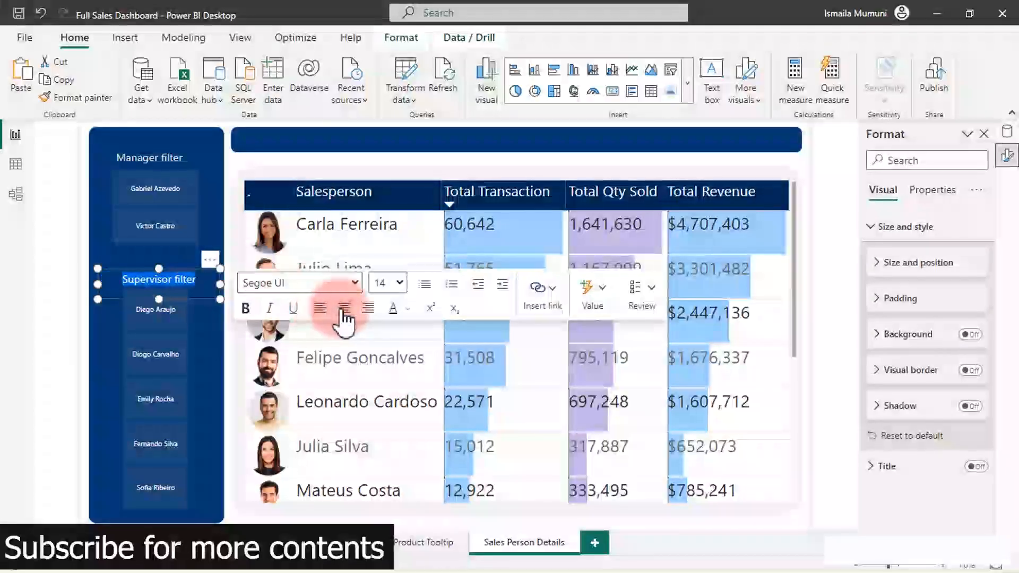
- Nudge the Supervisor filter label slightly up from the Supervisor slicer and deselect it
left_click(210, 260)
left_click_drag(209, 262, 208, 258)
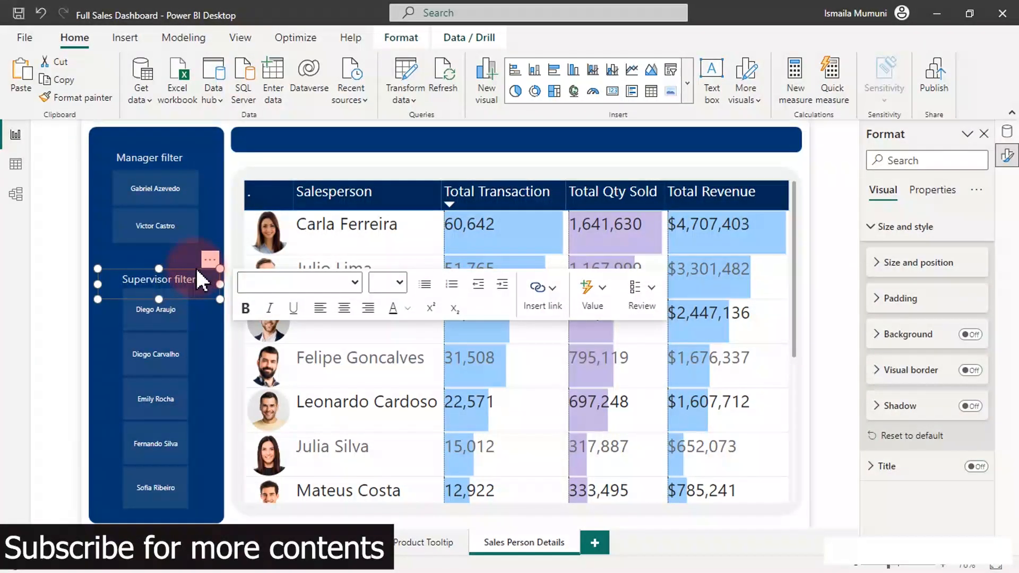
key("Up")
key("Up")
key("Up")
key("Up")
key("Up")
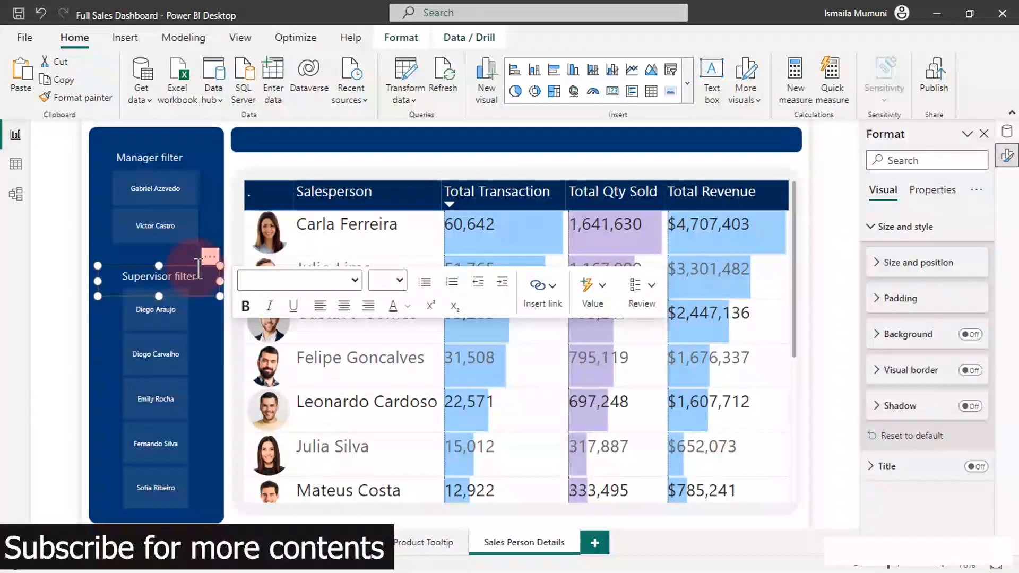
key("Escape")
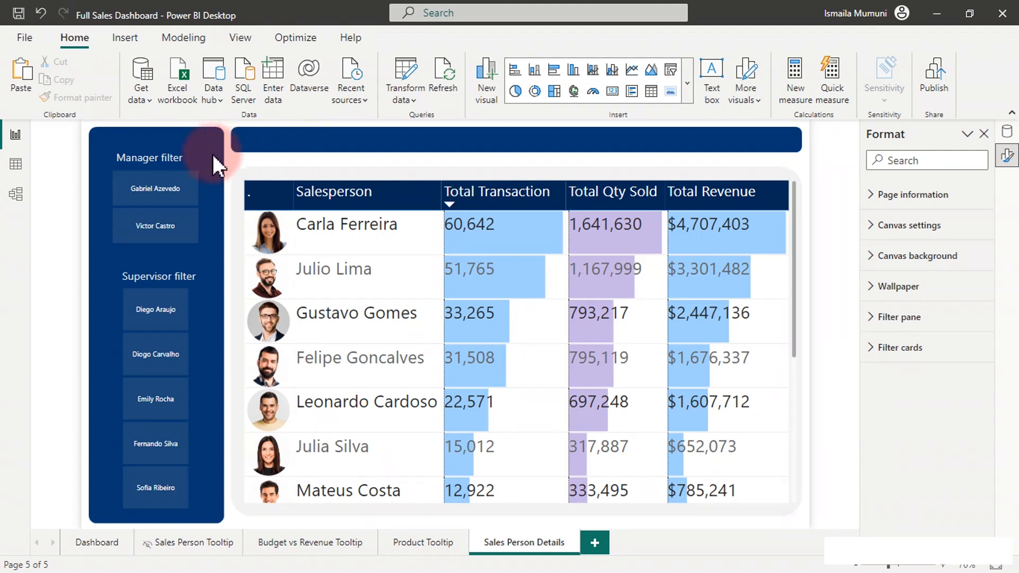
- Recolor the Manager filter label's text with the lightest orange theme color
left_click(173, 156)
key("ctrl+a")
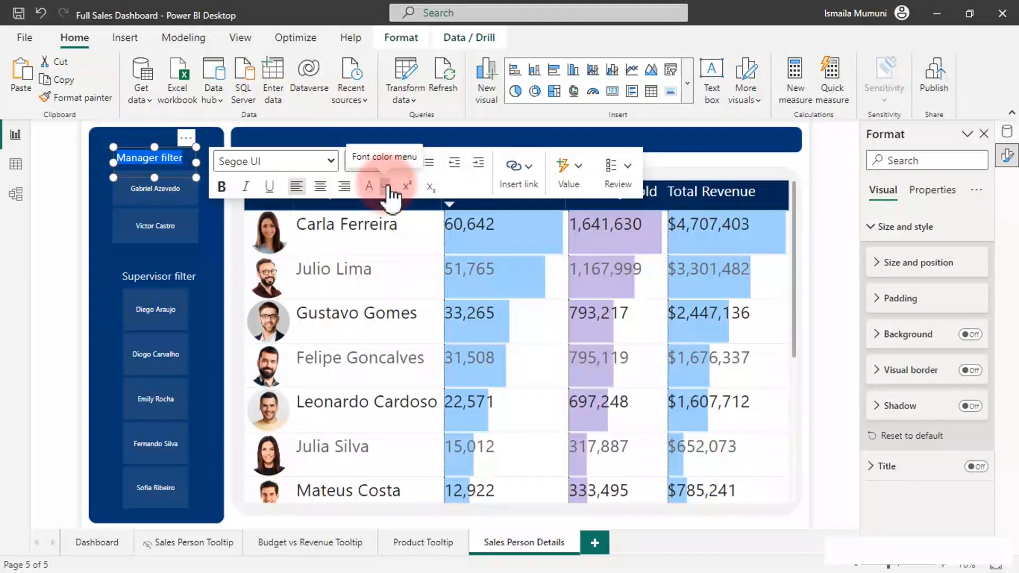
left_click(384, 187)
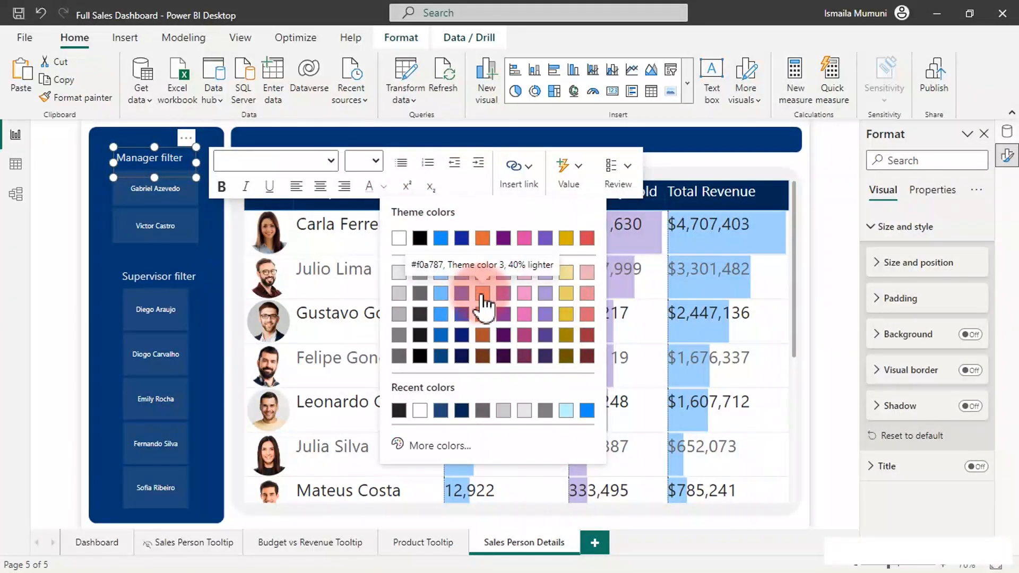
left_click(485, 272)
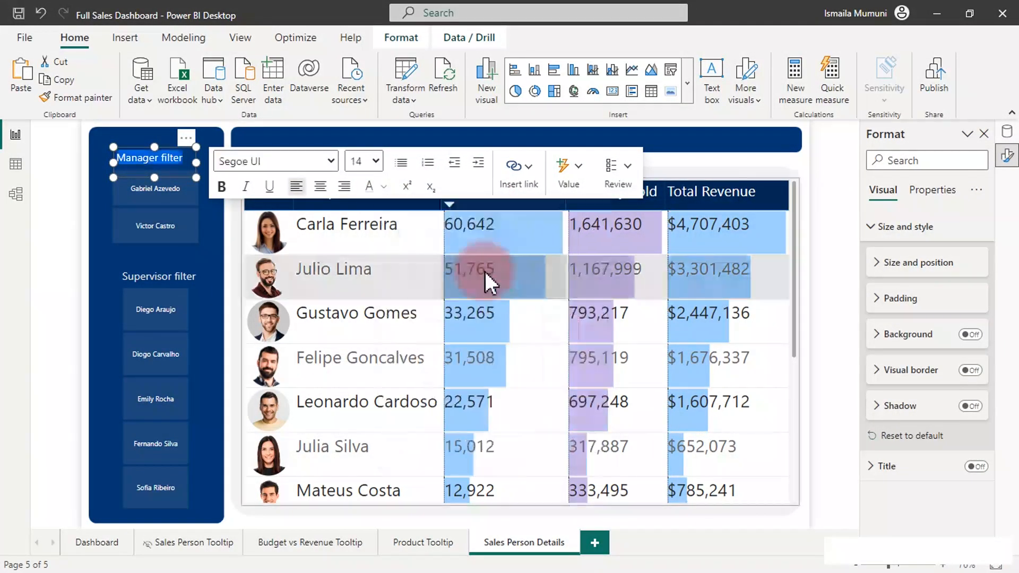
left_click(94, 259)
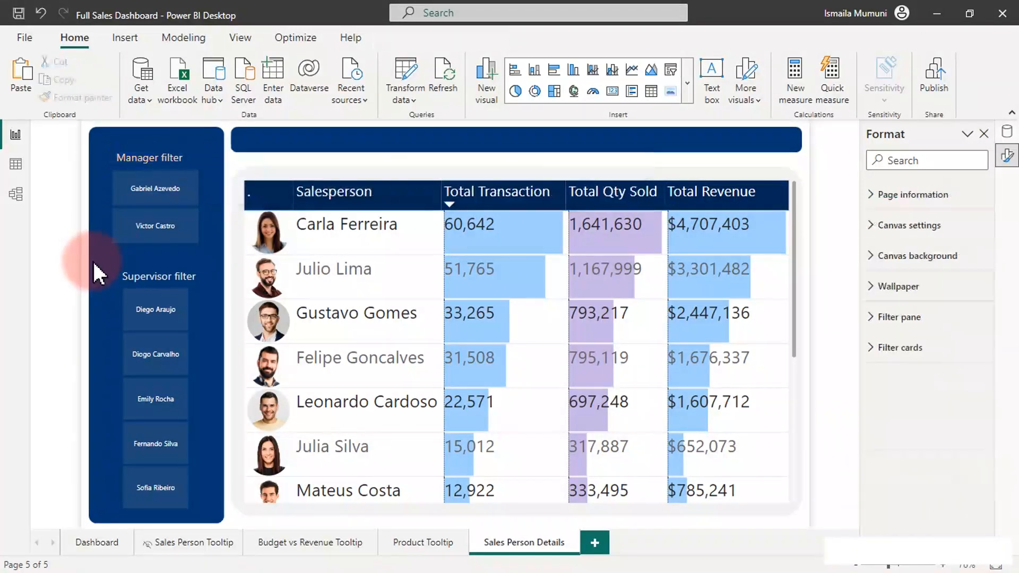
- Center the Manager filter label's text within its text box
left_click(164, 155)
triple_click(164, 155)
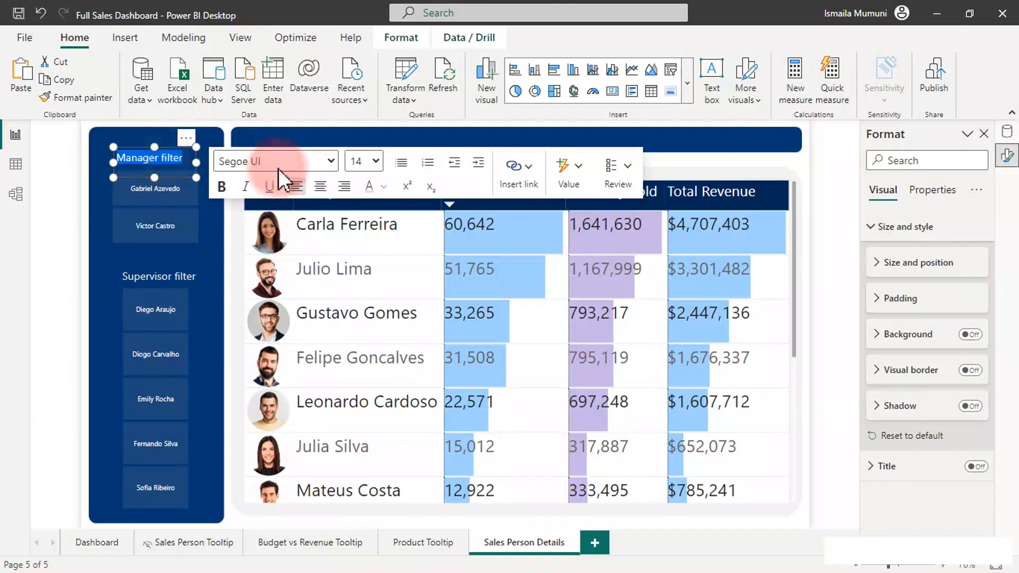
left_click(319, 187)
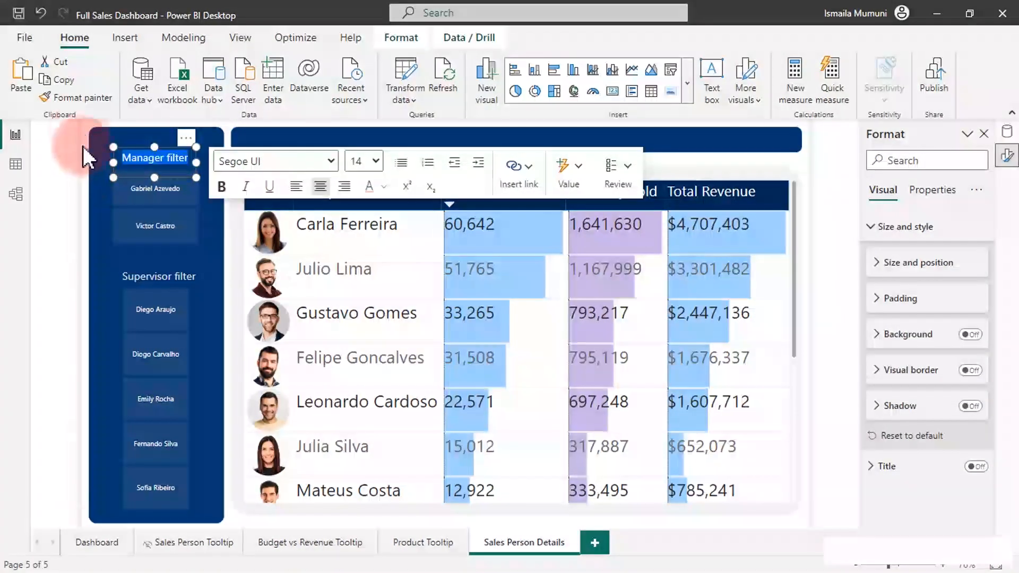
left_click(94, 250)
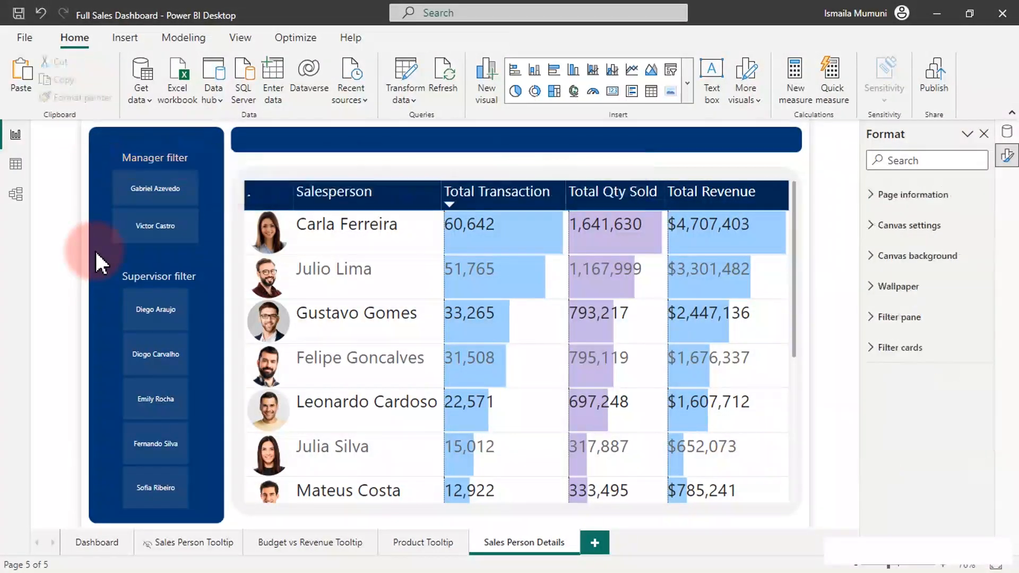
- Recolor the Supervisor filter label's text with the same lightest orange theme color
triple_click(149, 276)
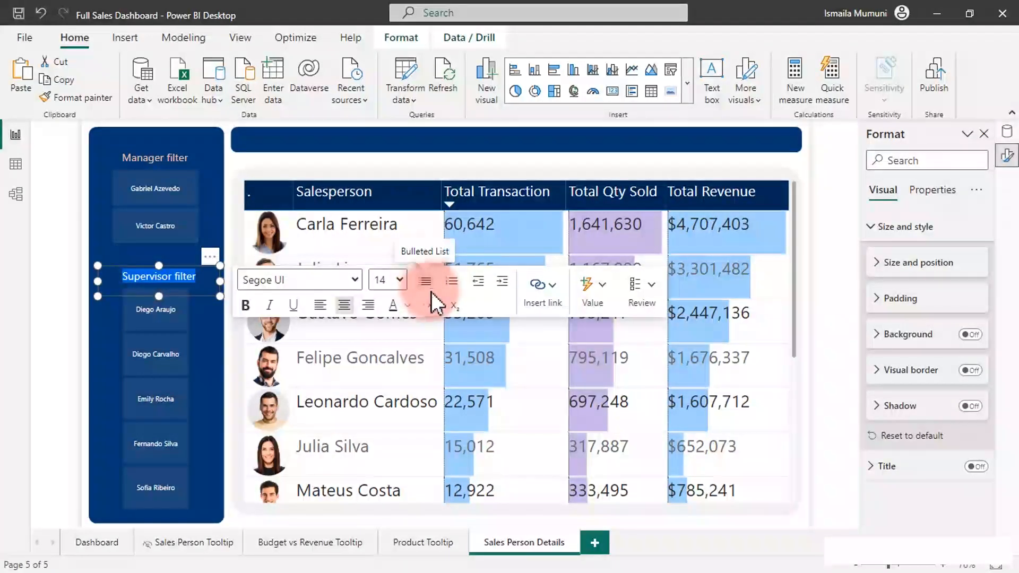
left_click(412, 306)
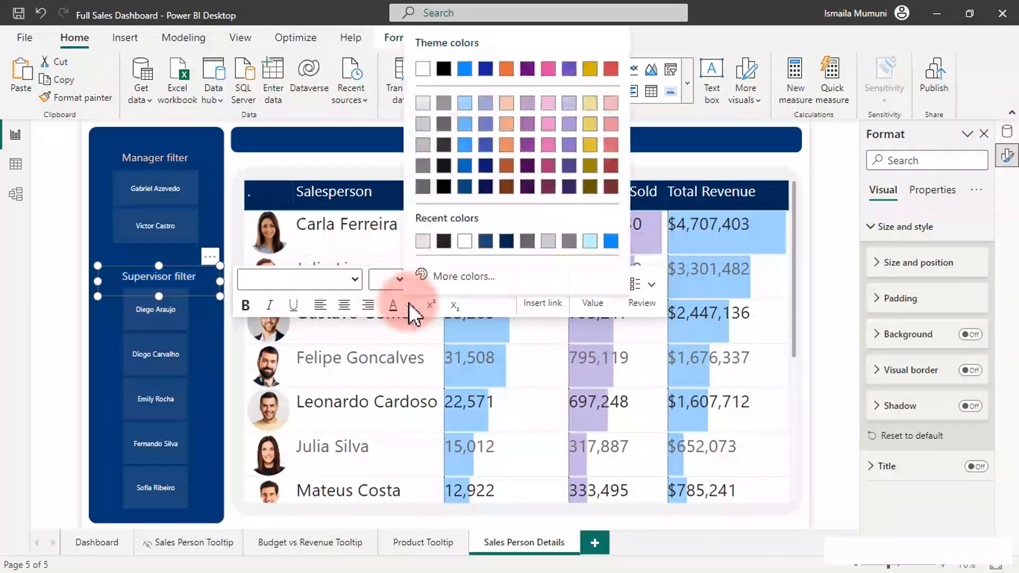
left_click(505, 97)
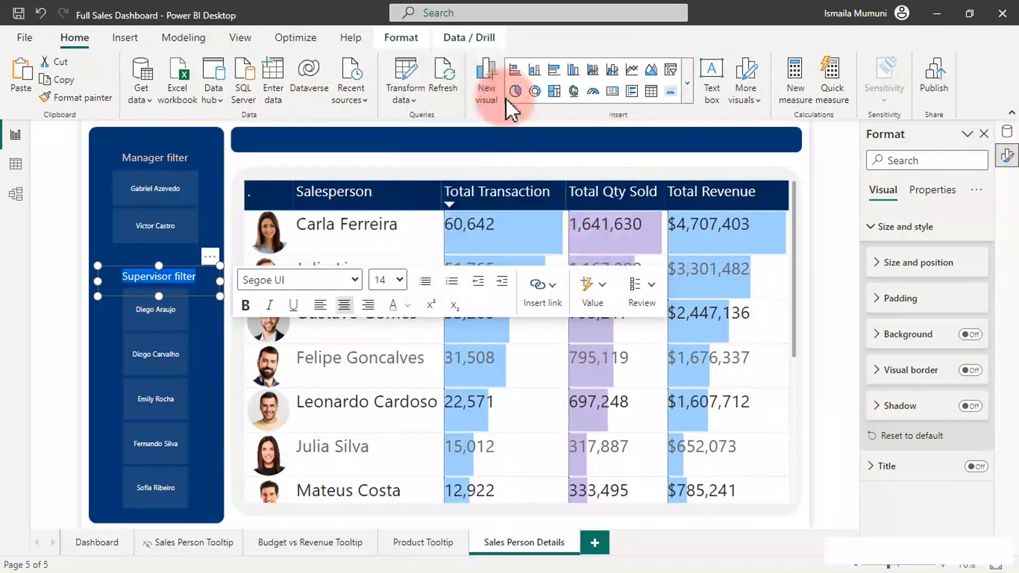
left_click(243, 138)
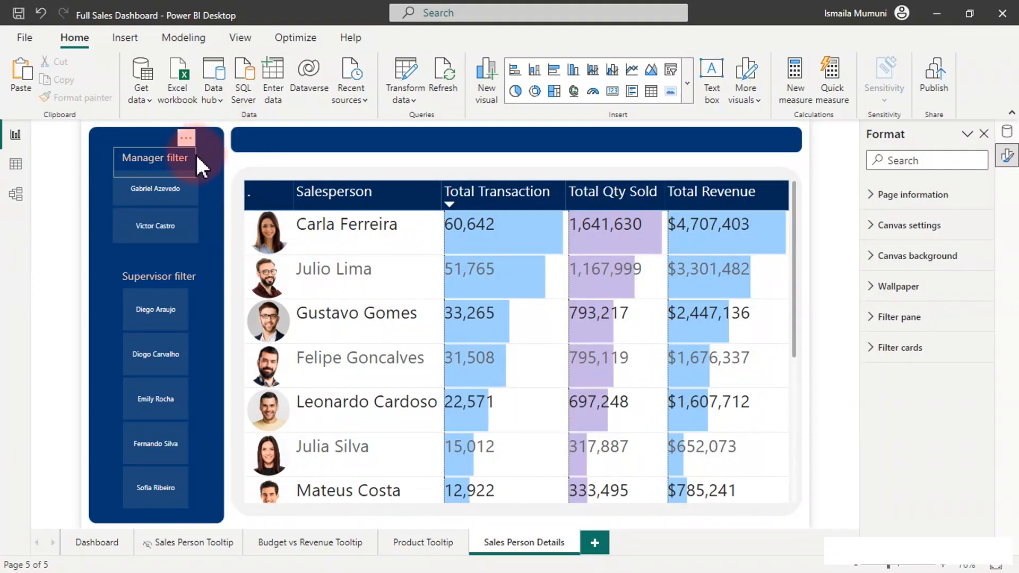
- Place a widened copy of the Manager filter label on the navy header bar and change its text to "Full Sales-Person Transactional Details"
left_click(181, 197)
left_click_drag(182, 196, 449, 141)
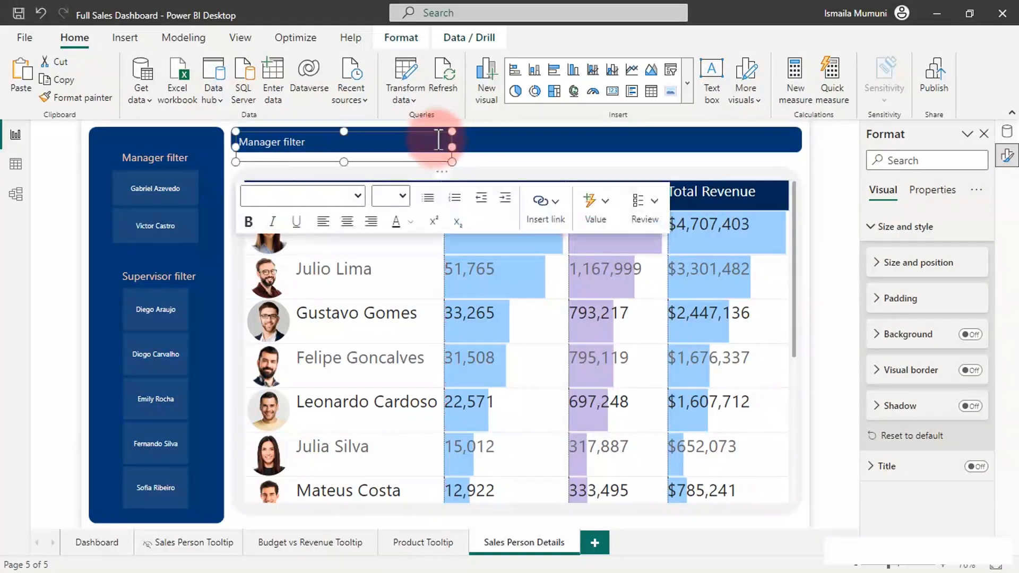
left_click(363, 140)
key("ctrl+a")
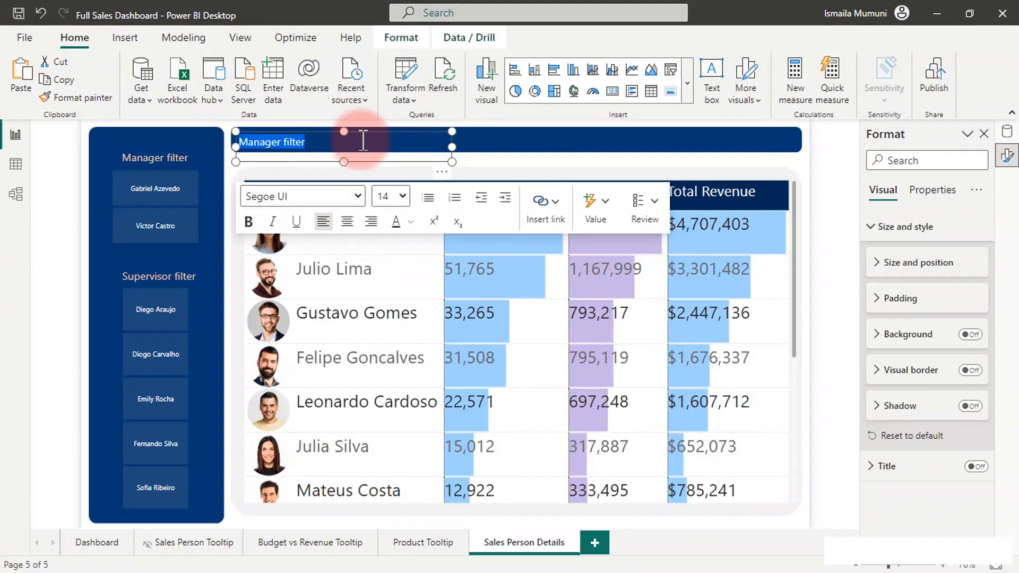
type("Full")
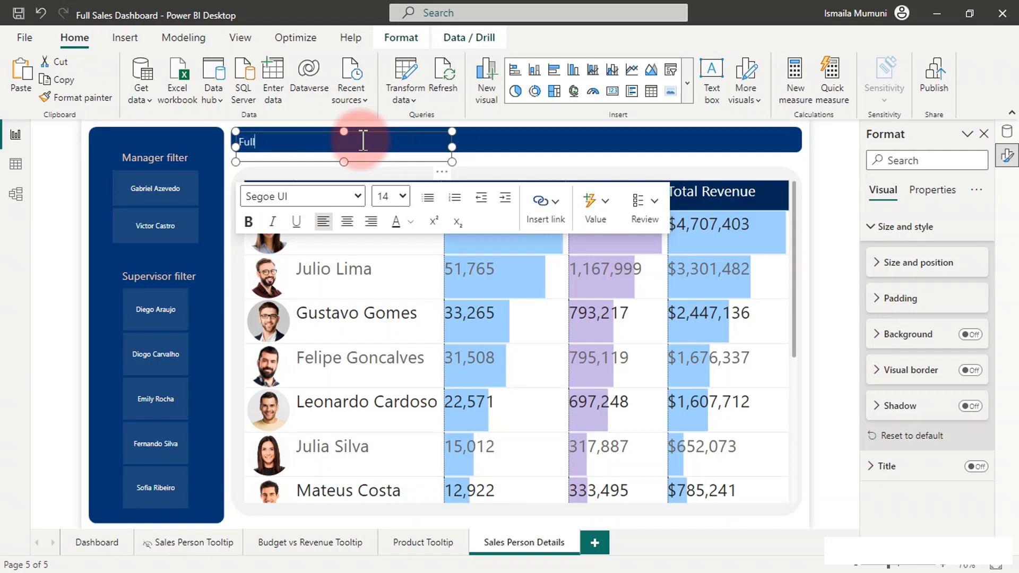
type(" Sales-Person Transactiona")
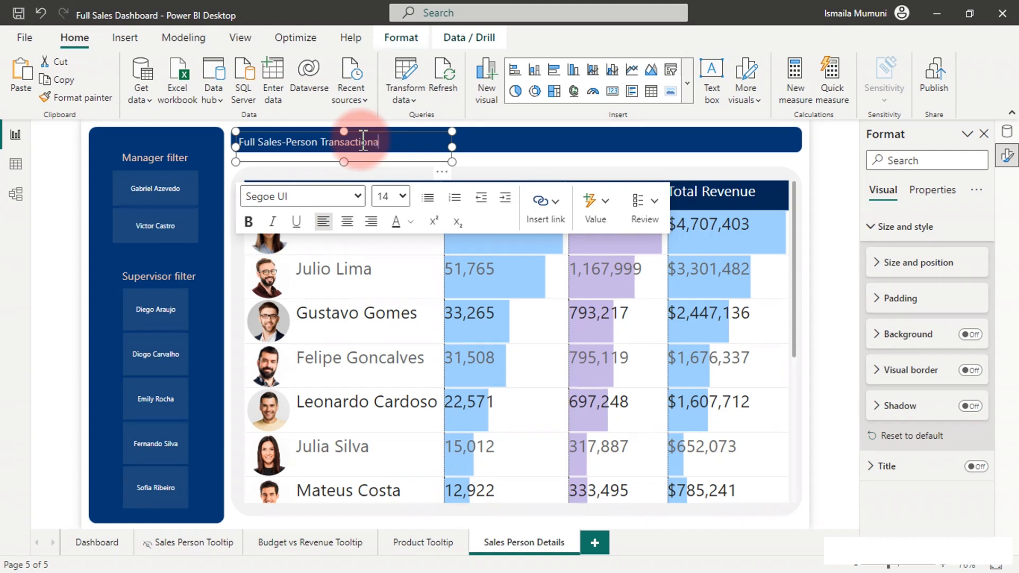
type("Details")
- Set the header title's font size to 16 and shift its text box slightly right and up within the header bar
key("ctrl+a")
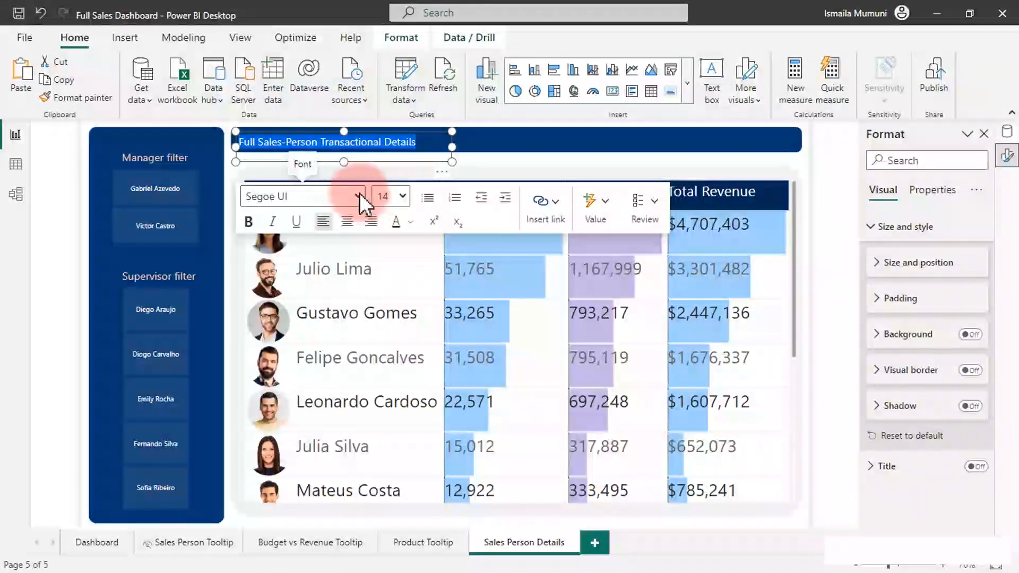
left_click(375, 193)
left_click(401, 196)
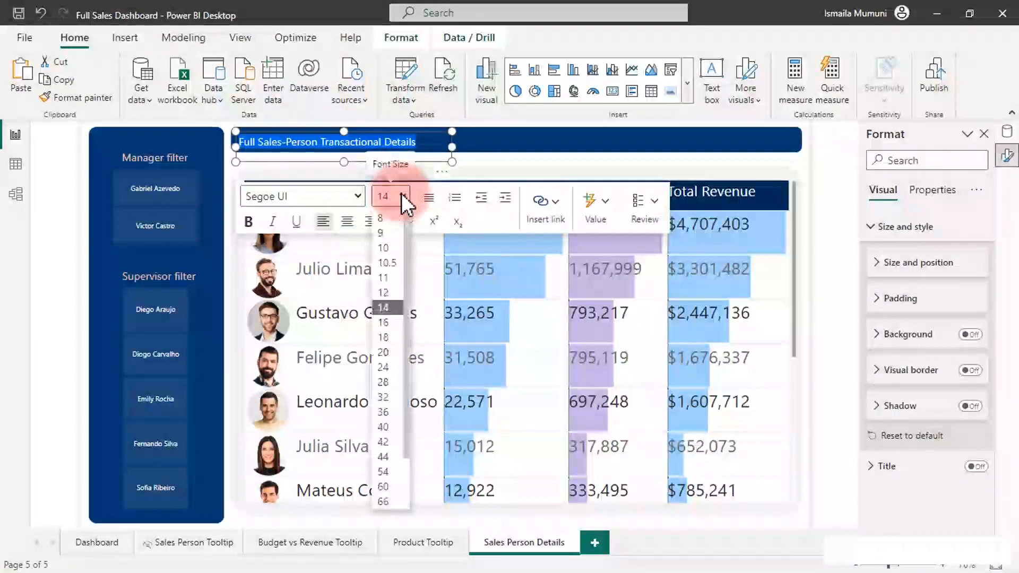
left_click(387, 322)
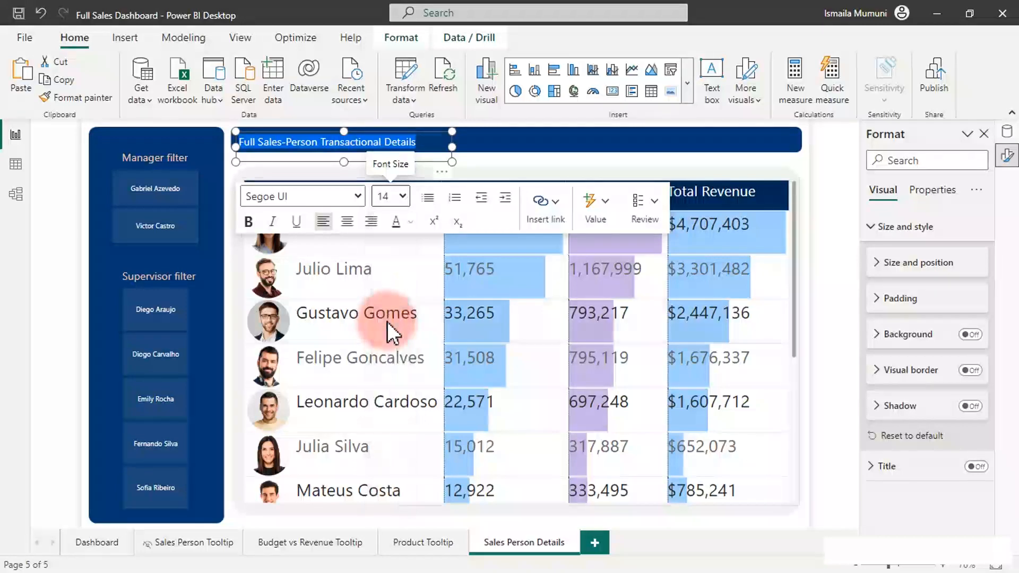
left_click(447, 165)
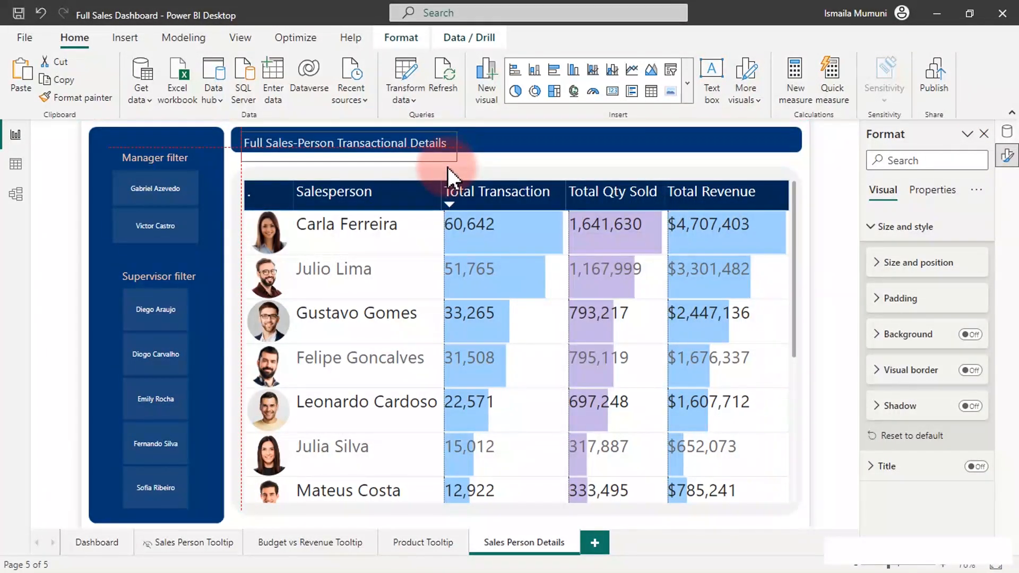
left_click(447, 167)
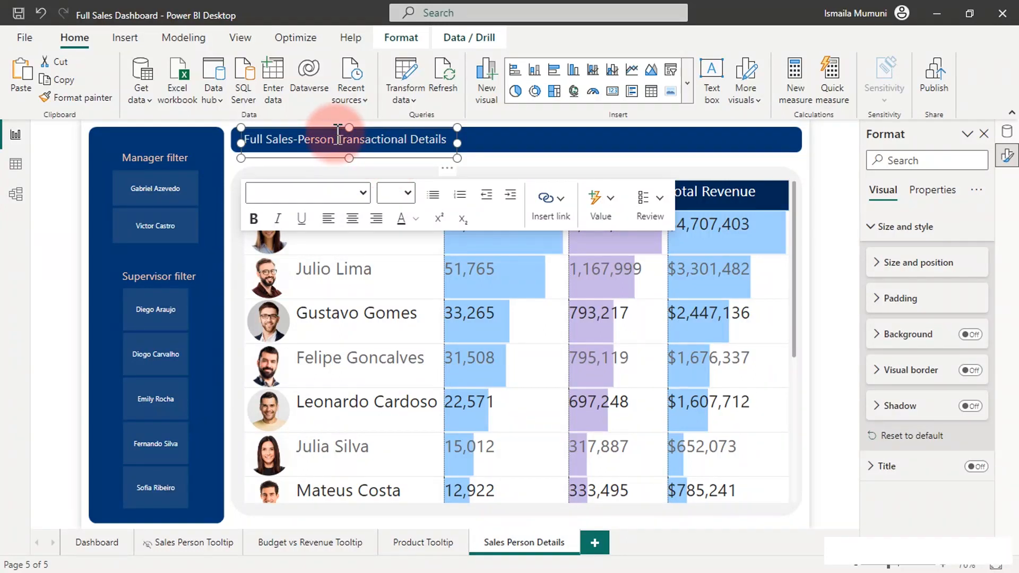
- Set the title words "Full Sales-Person" in Arial Black and widen the text box so the title fits on one line
left_click_drag(338, 139, 245, 139)
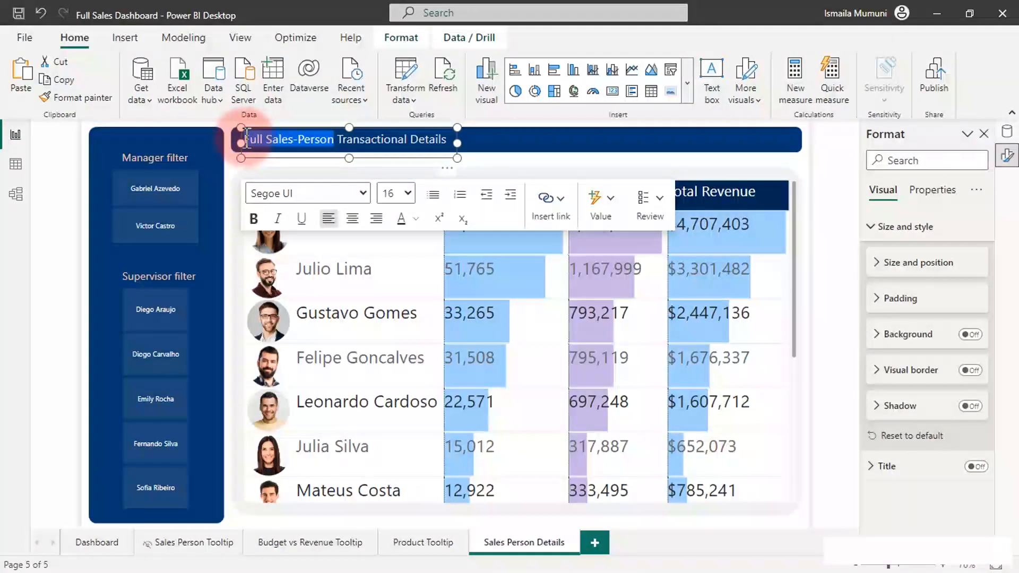
left_click(362, 194)
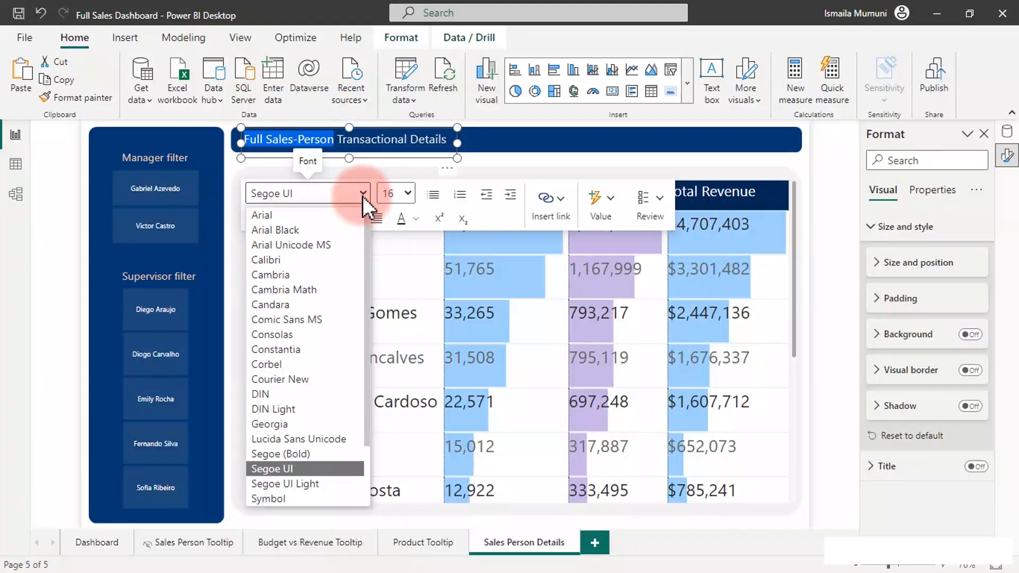
left_click(309, 229)
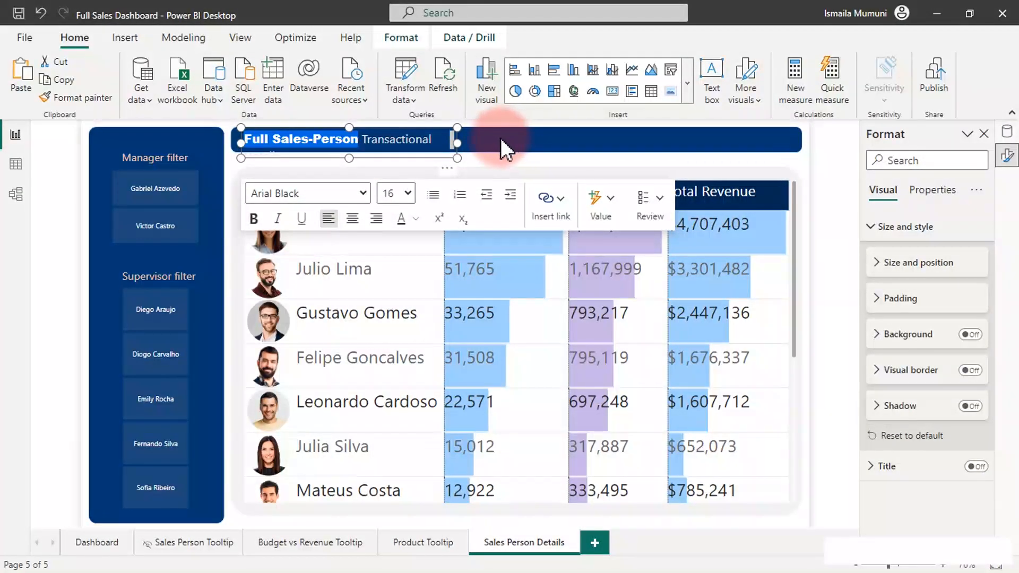
left_click_drag(457, 142, 498, 144)
left_click(531, 139)
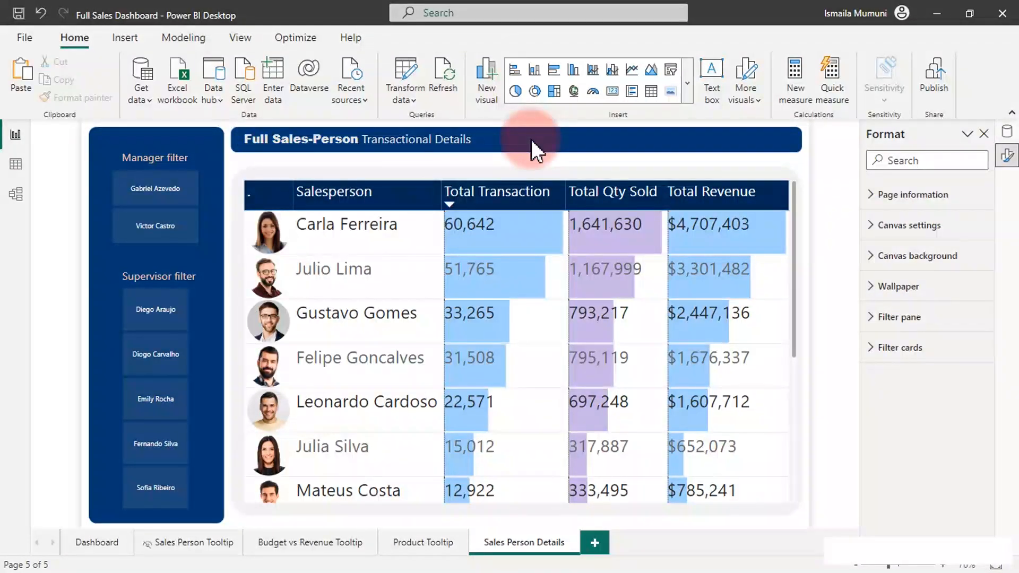
- Copy the header title to the Dashboard page and align it with the start of that page's navy header bar
left_click(499, 152)
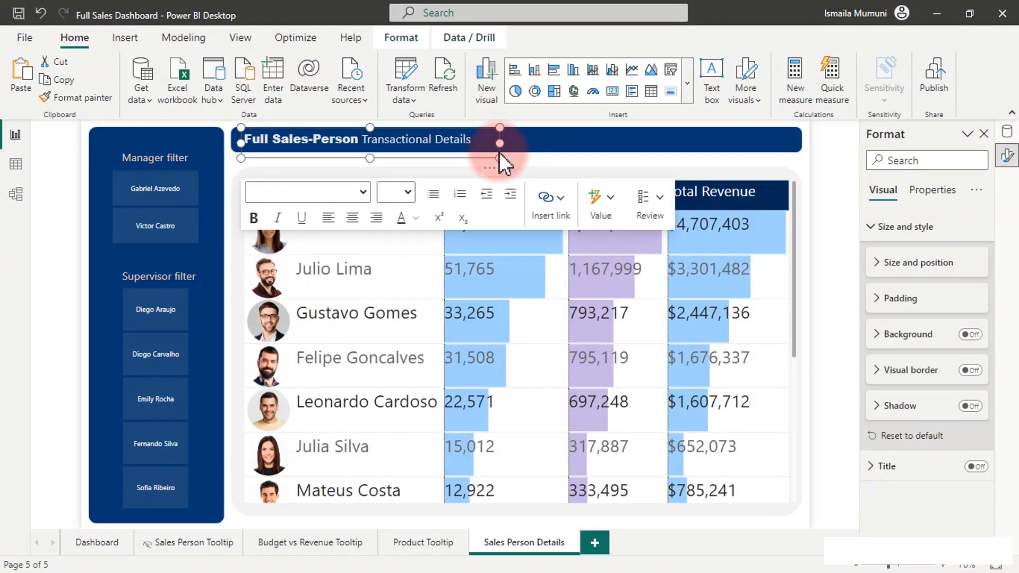
left_click(101, 542)
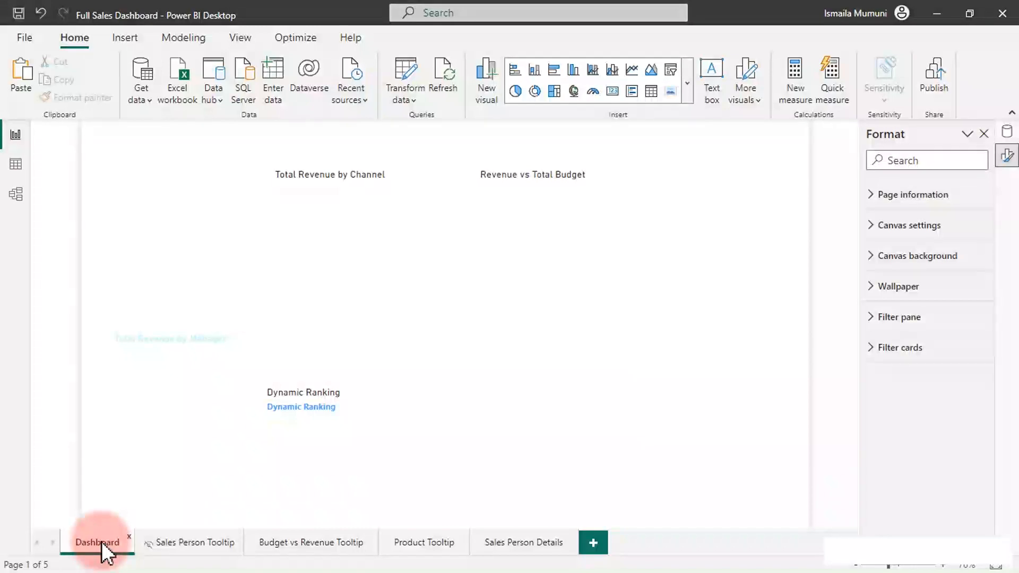
left_click(392, 295)
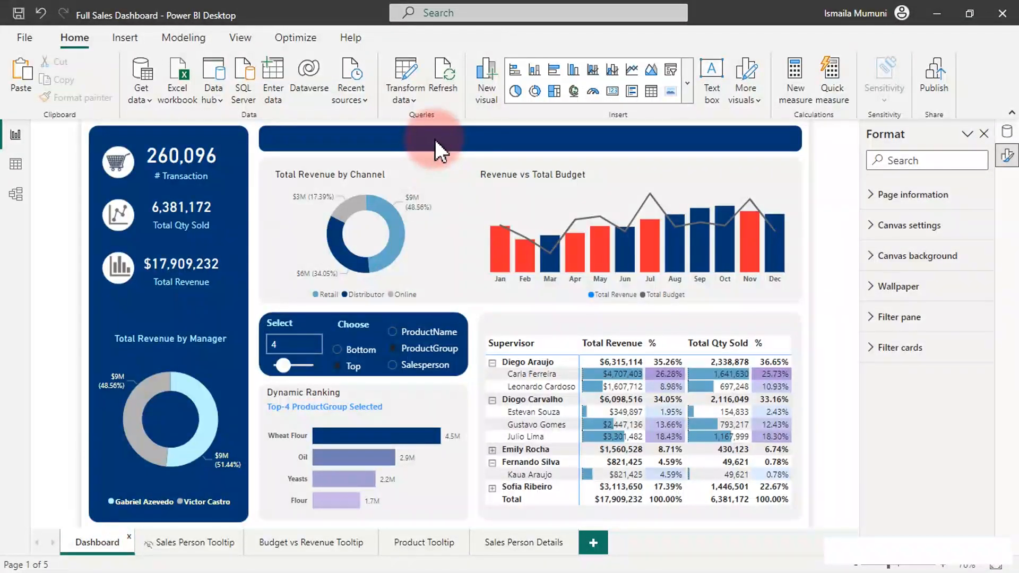
left_click(435, 139)
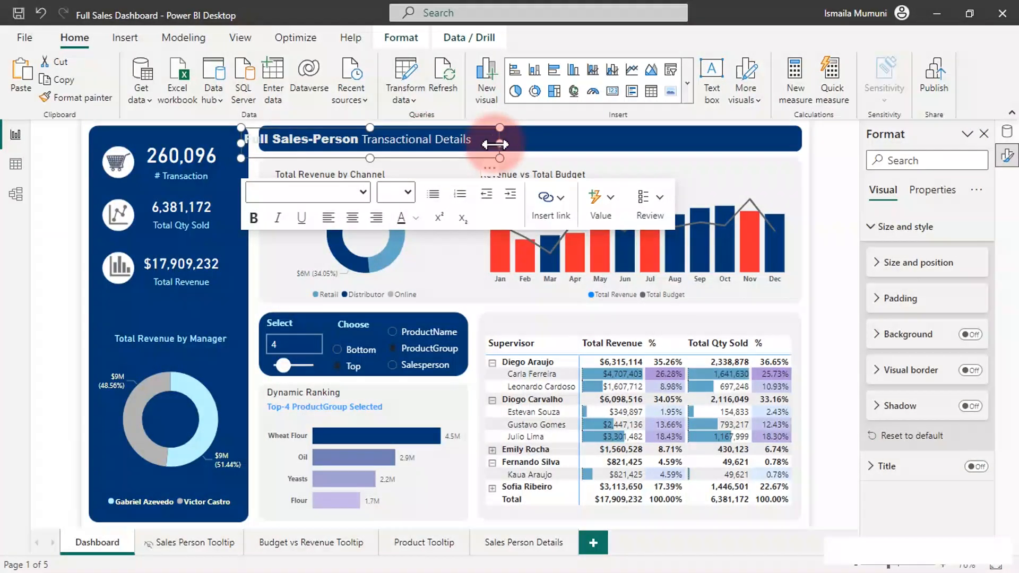
left_click(514, 142)
left_click(522, 141)
left_click_drag(242, 143, 263, 145)
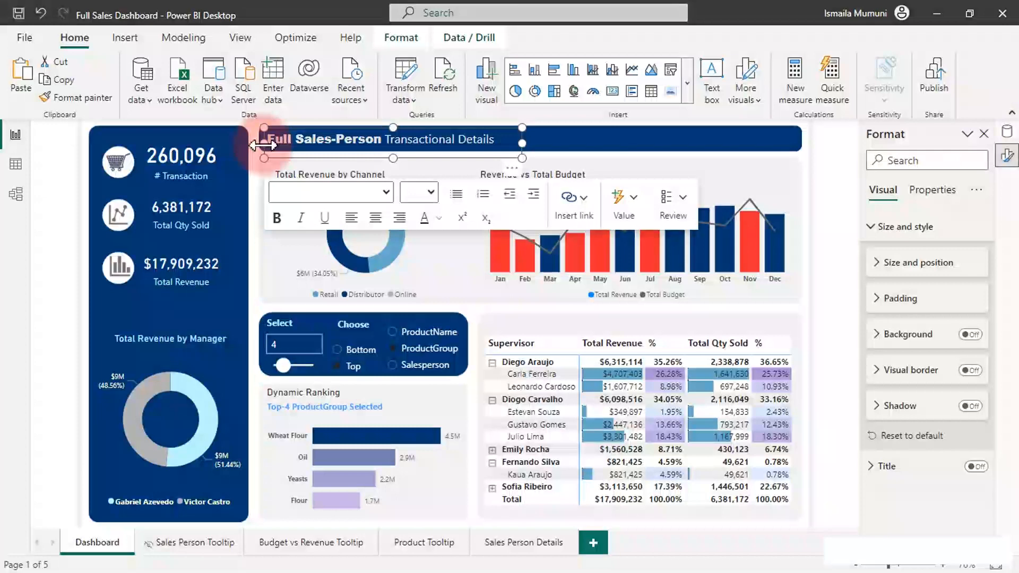
left_click(287, 144)
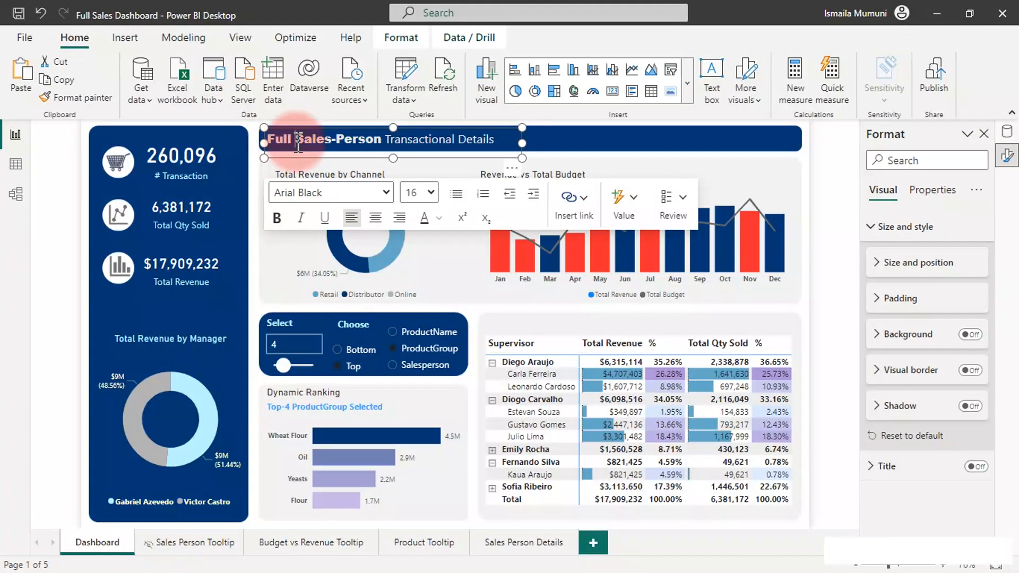
triple_click(297, 144)
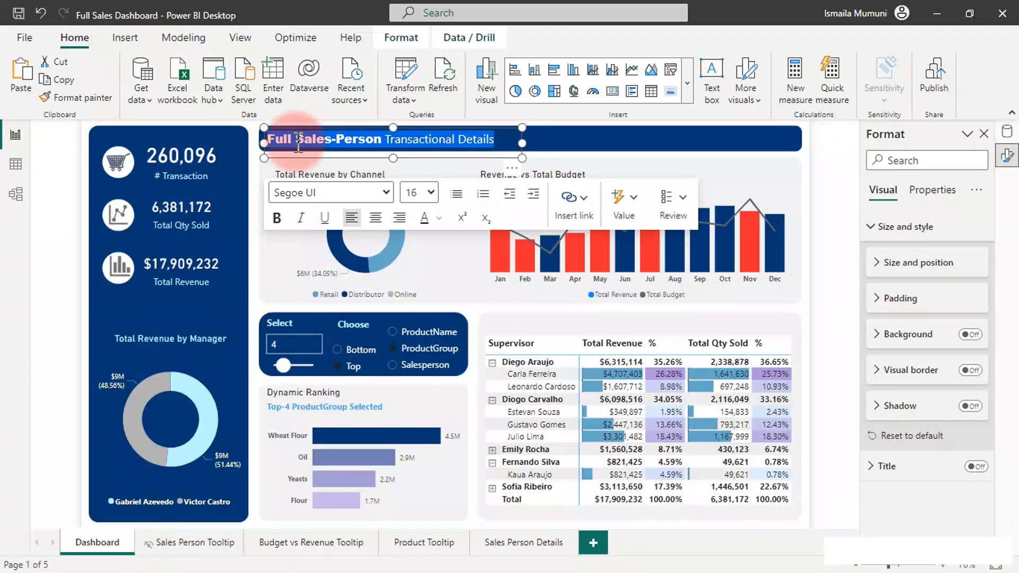
key("Delete")
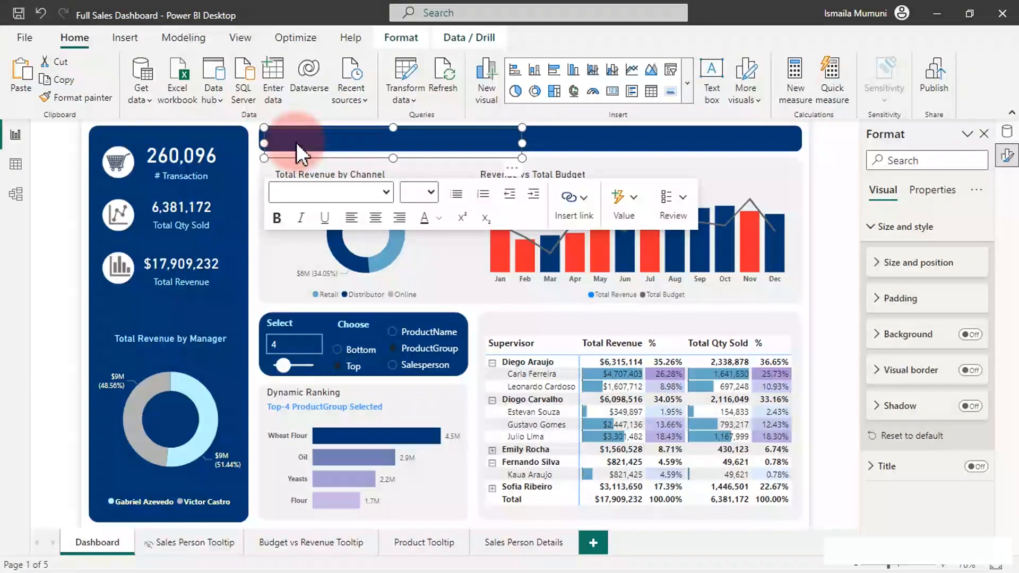
key("ctrl+z")
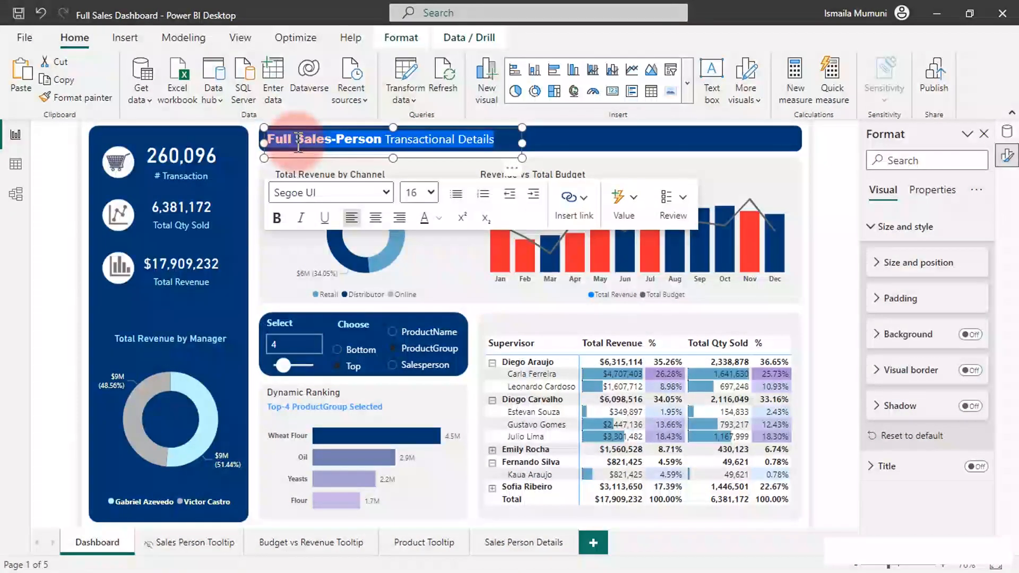
key("Delete")
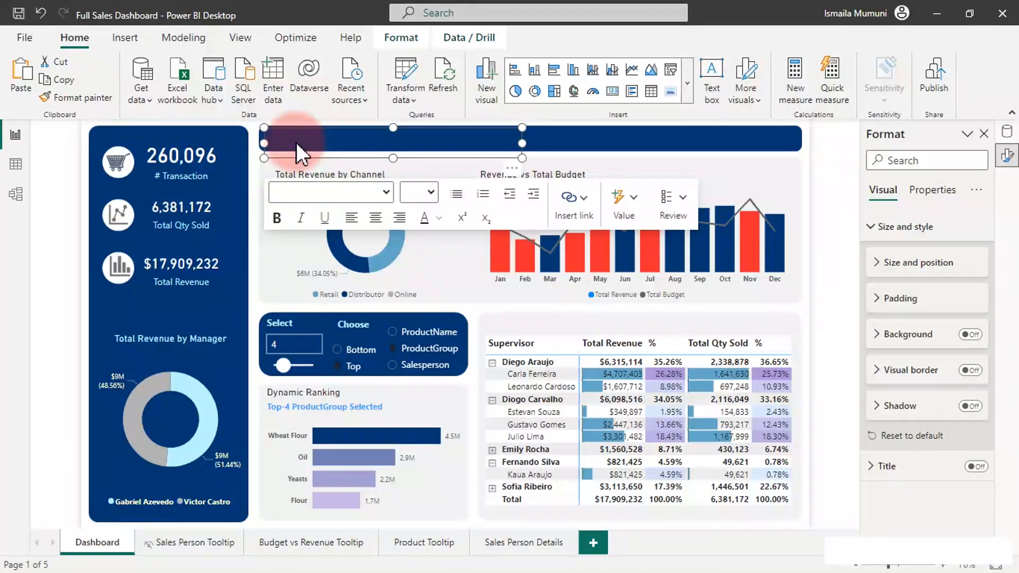
key("ctrl+z")
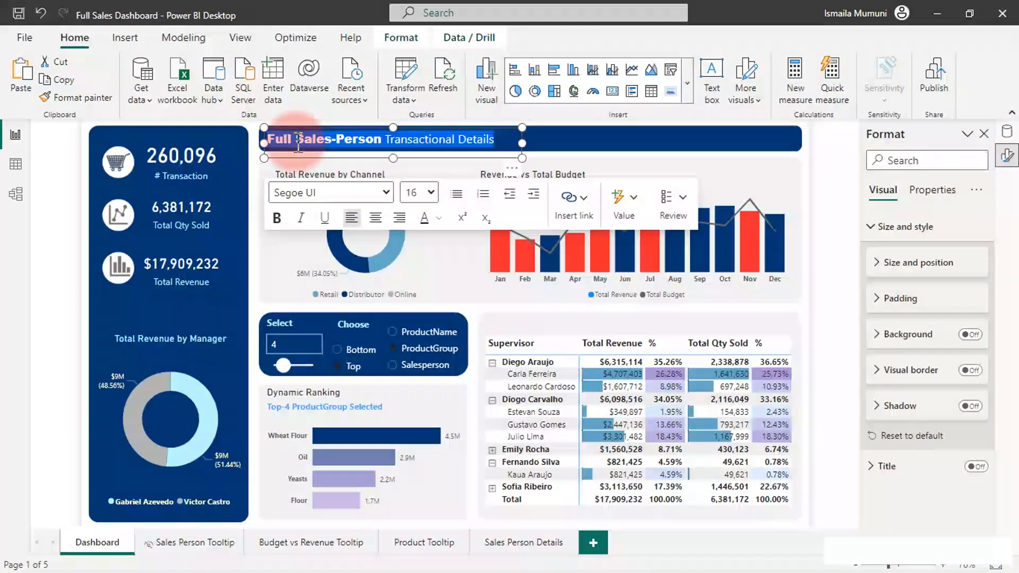
- Replace the copied header title's text with "Sales Dashboard" in Arial Black and narrow its text box to fit the words
left_click(494, 140)
left_click_drag(500, 140, 283, 139)
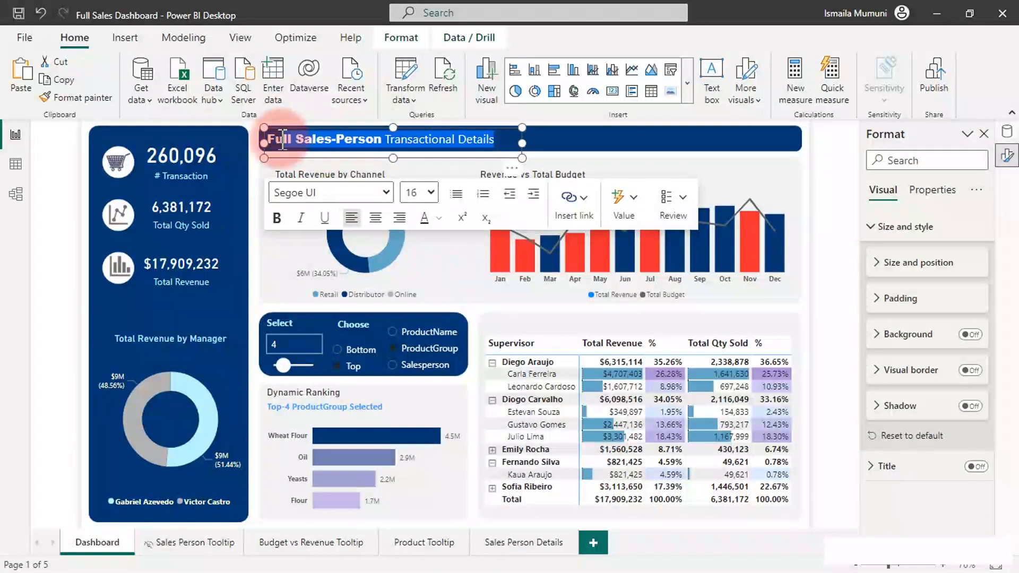
key("Delete")
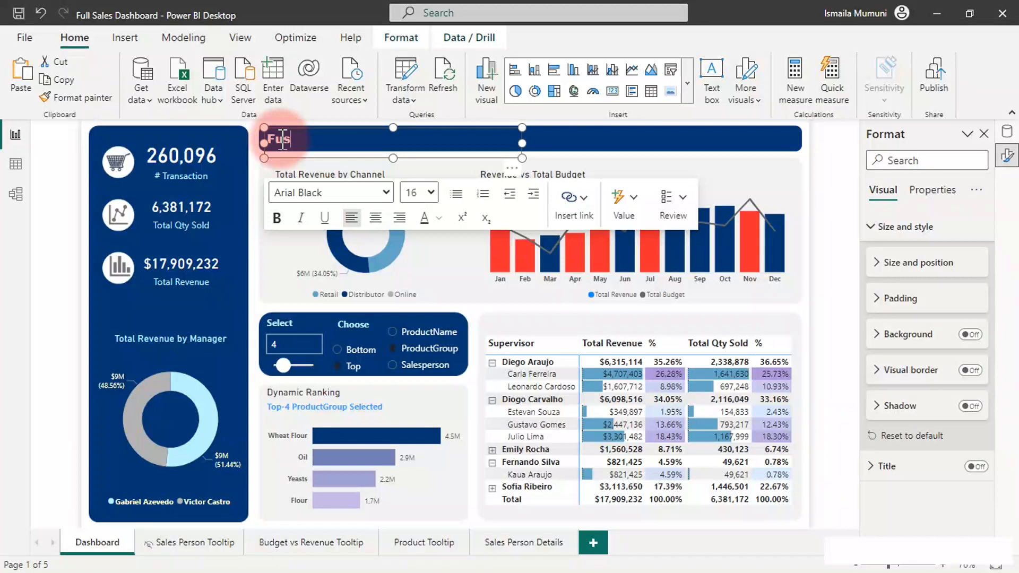
type("S")
left_click(283, 140)
key("BackSpace")
key("BackSpace")
type("ales Dashboard")
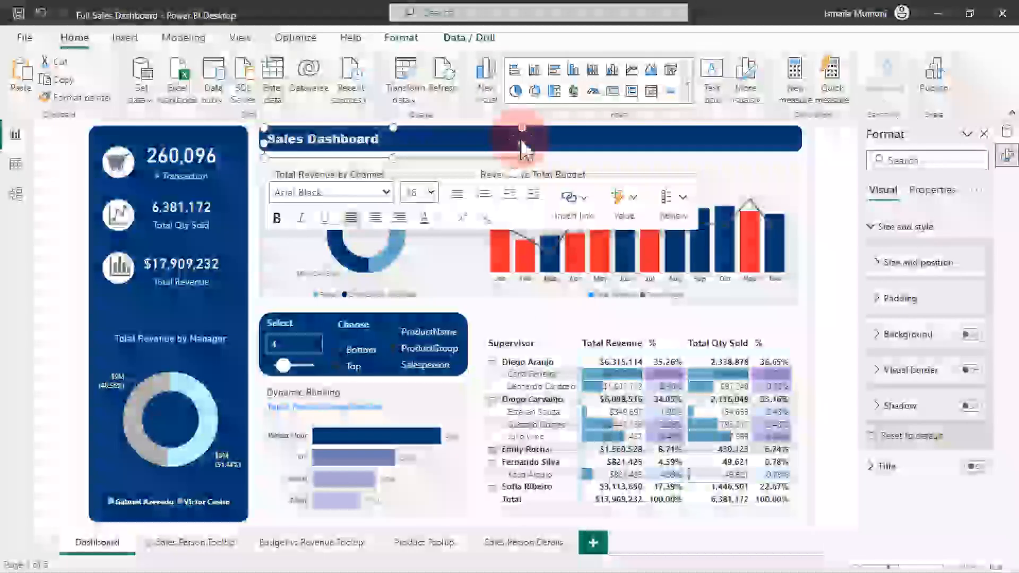
left_click_drag(523, 143, 427, 141)
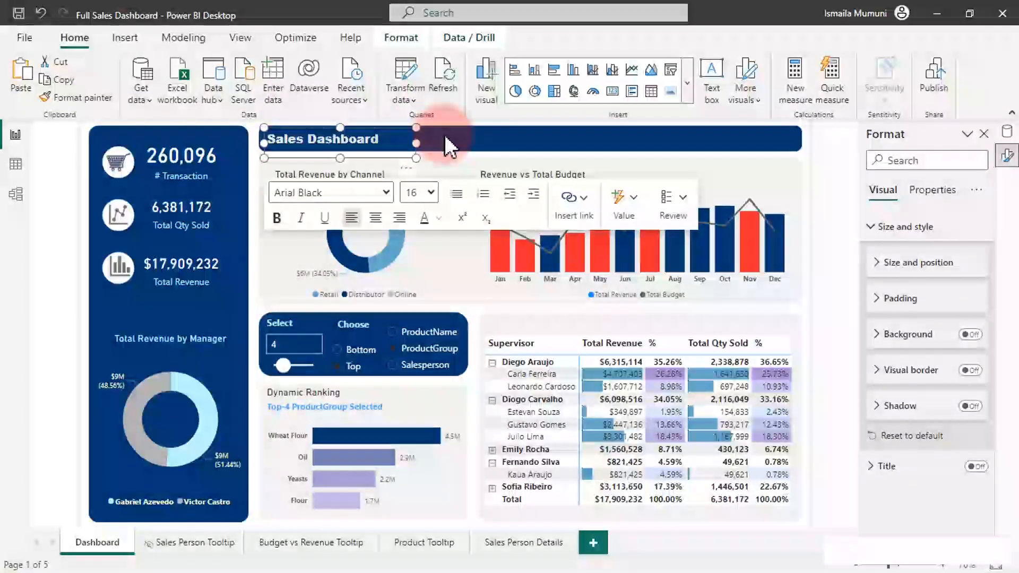
left_click(444, 136)
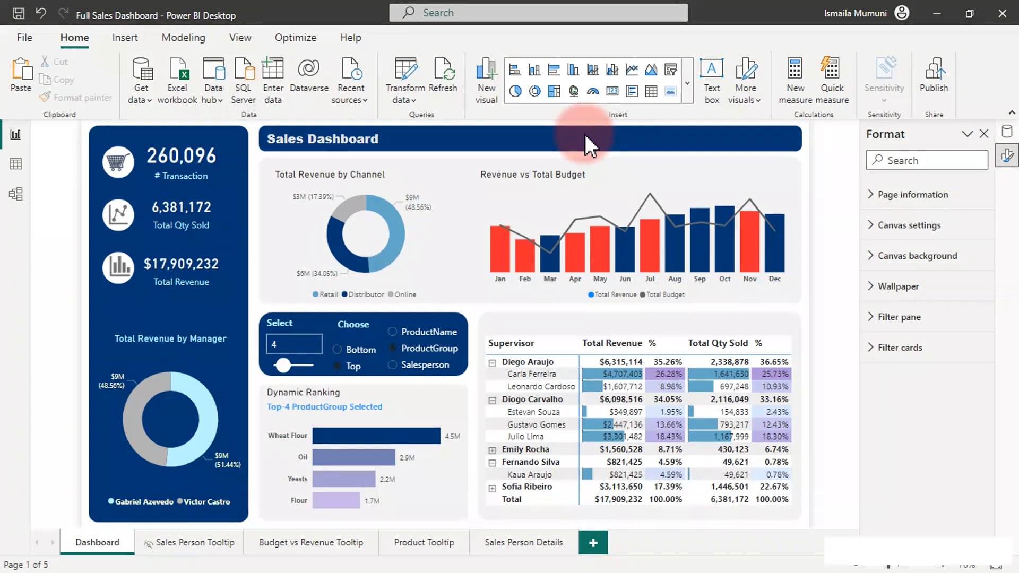
- Insert a page navigator on the Dashboard page and narrow it to about one third of its original width
left_click(113, 44)
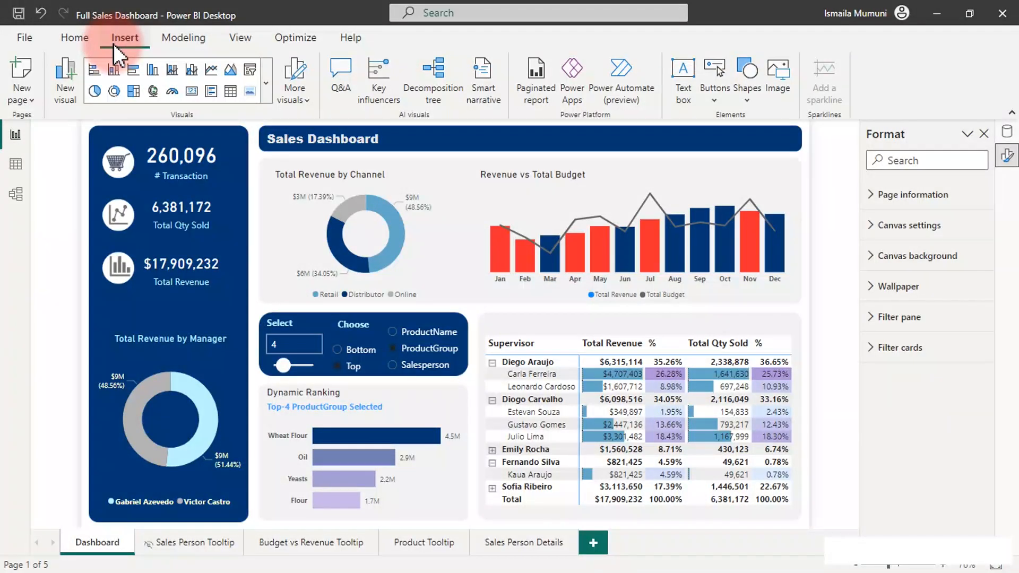
left_click(722, 102)
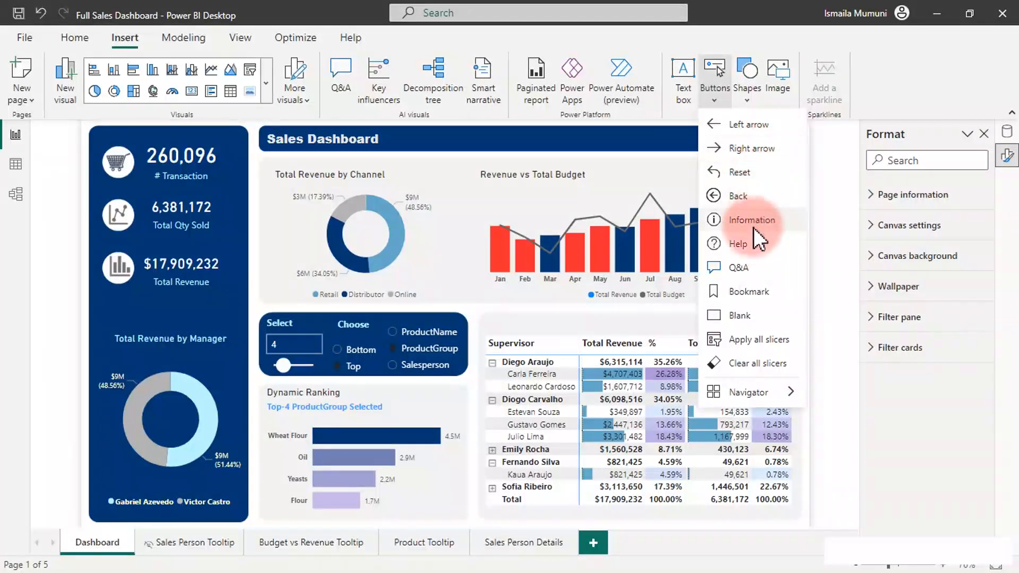
mouse_move(742, 393)
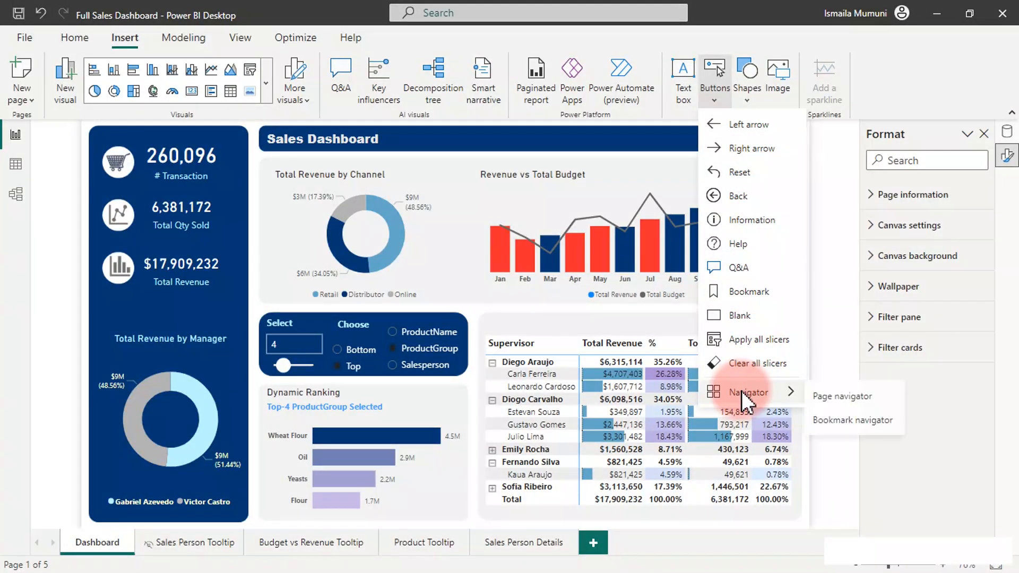
left_click(842, 400)
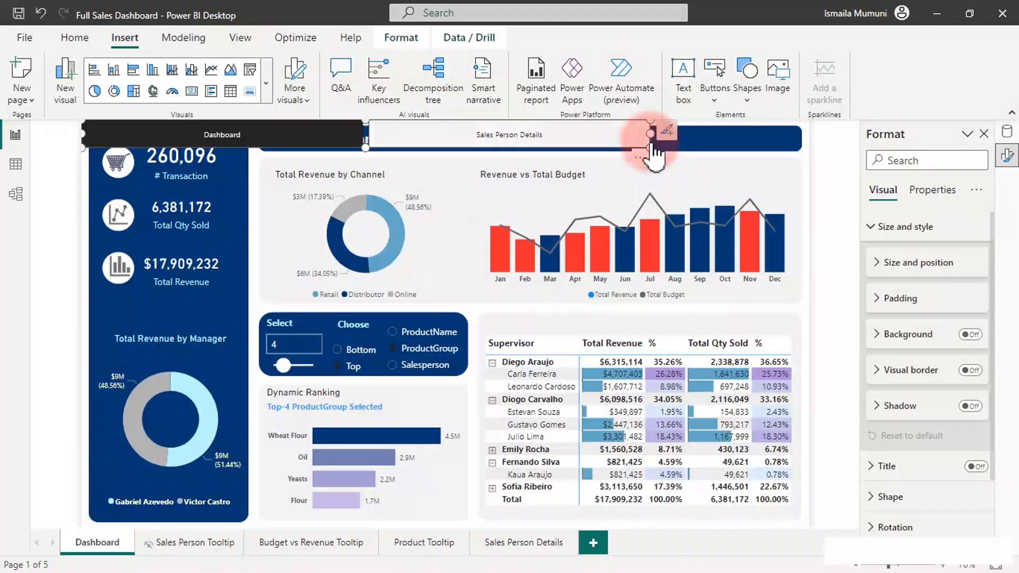
left_click_drag(652, 134, 272, 157)
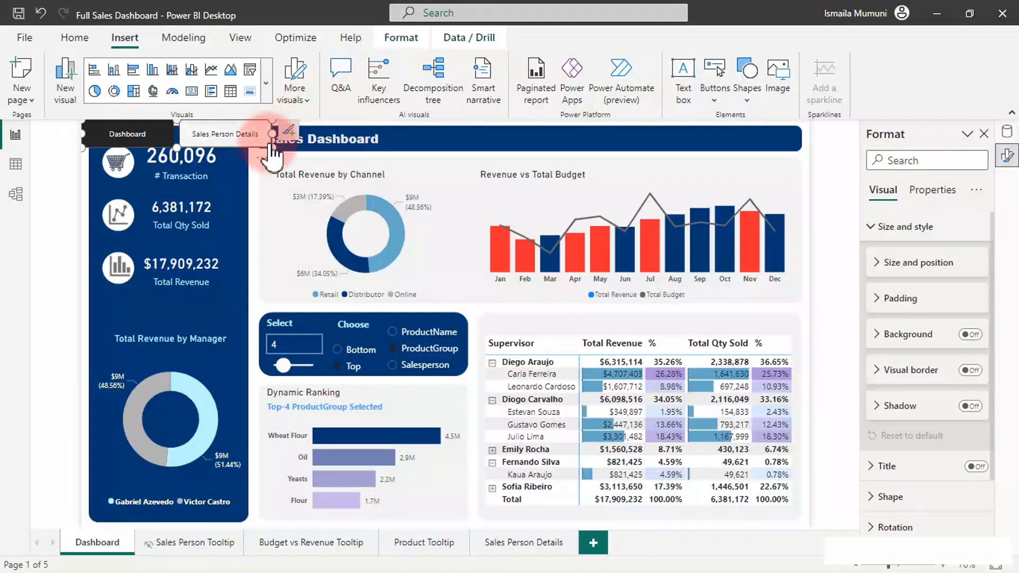
- Move the page navigator onto the navy header bar and align it near the bar's far end, opposite the title
left_click_drag(270, 118, 750, 154)
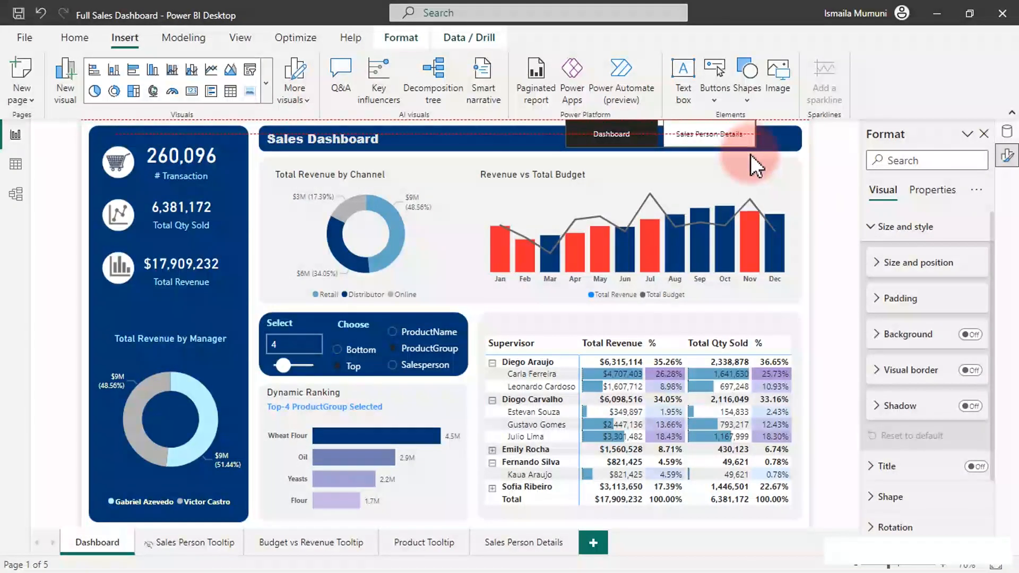
left_click_drag(661, 121, 661, 129)
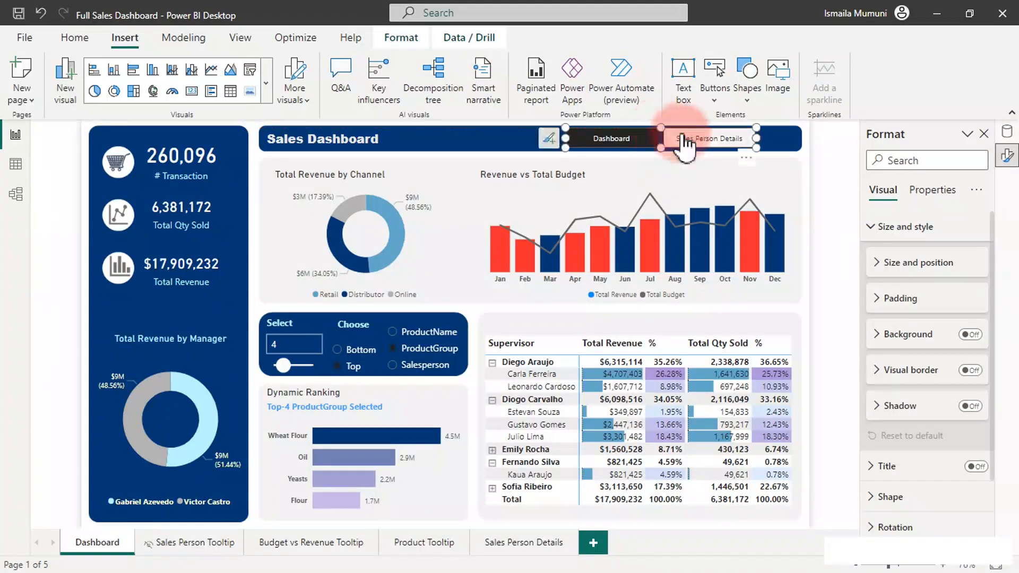
left_click_drag(747, 158, 781, 155)
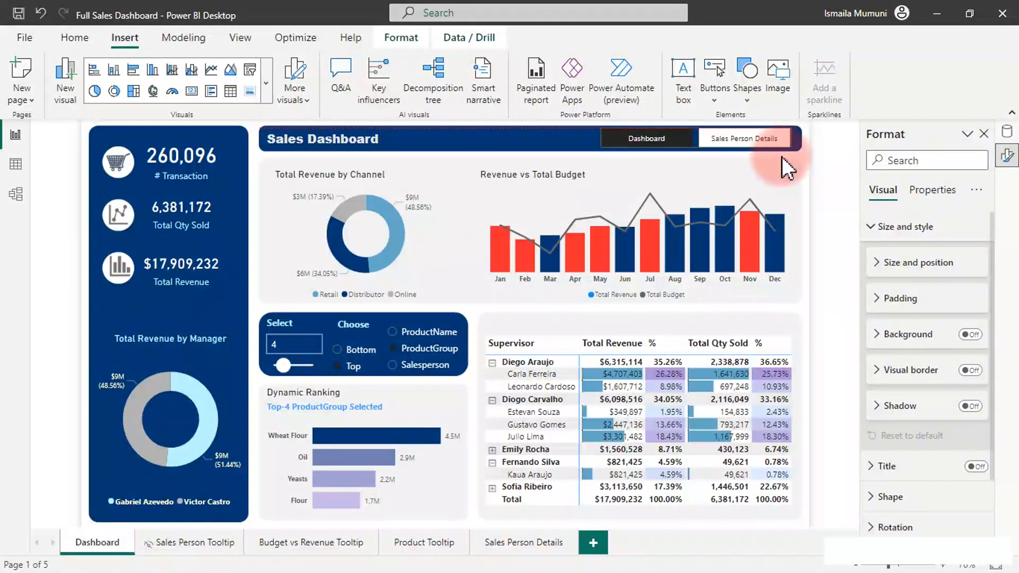
left_click(781, 155)
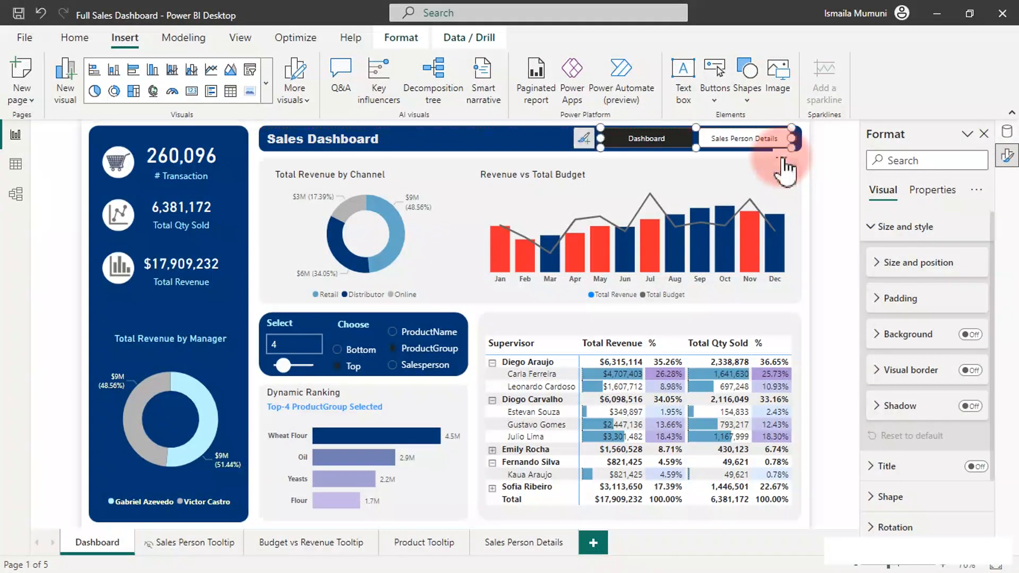
left_click(697, 133)
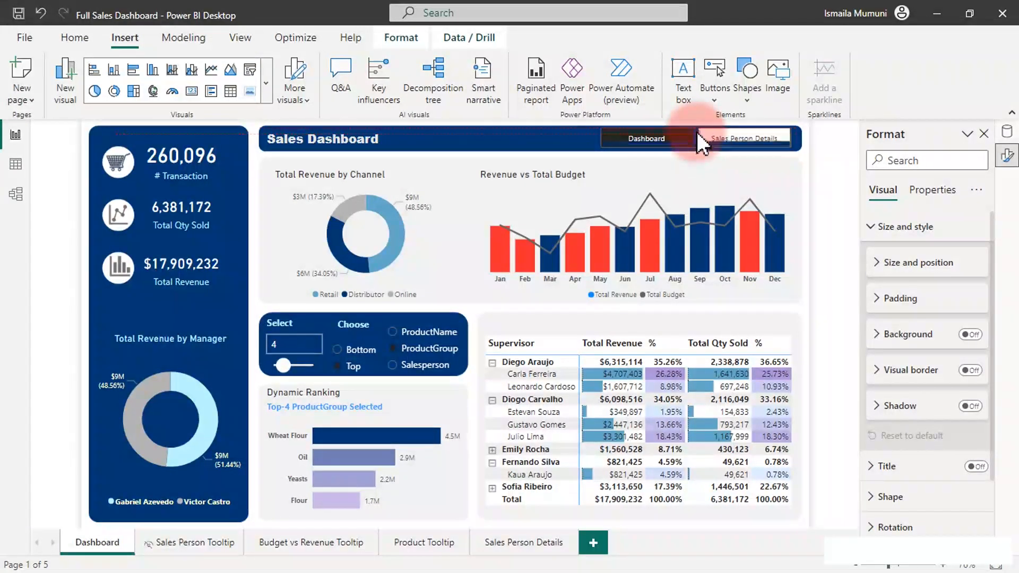
left_click(512, 146)
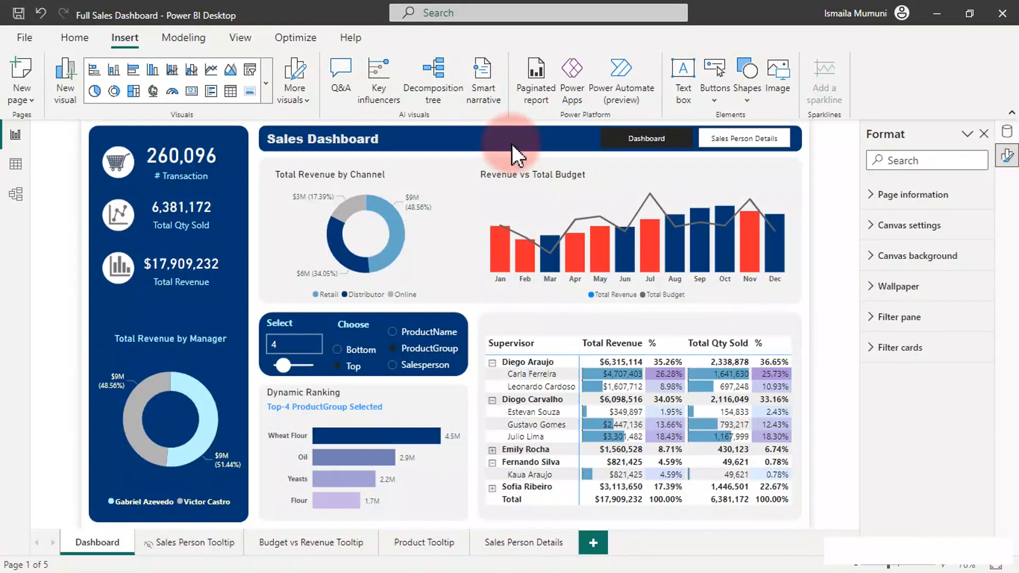
- Hide the Budget vs Revenue Tooltip and Product Tooltip pages
left_click(394, 550)
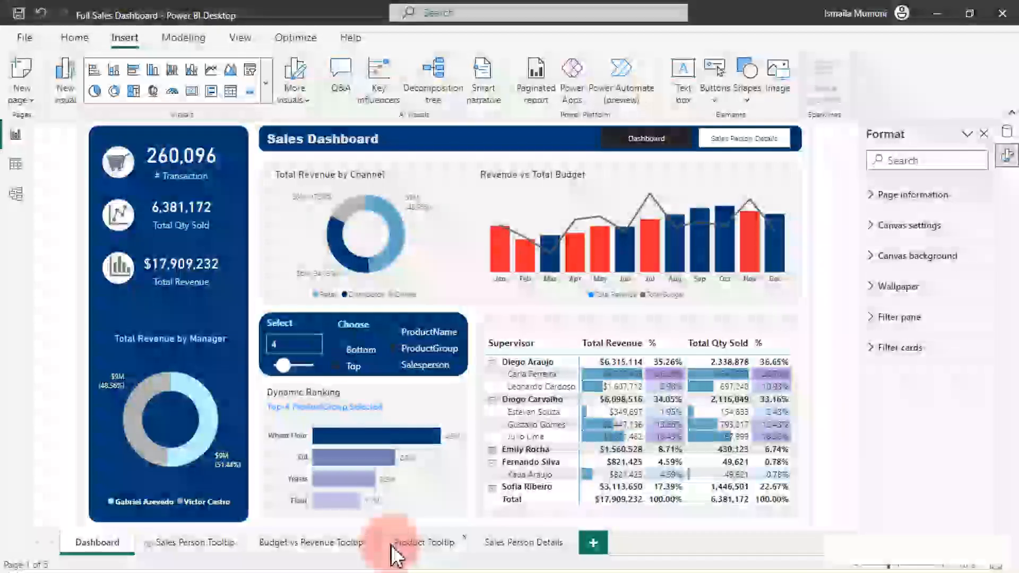
right_click(326, 544)
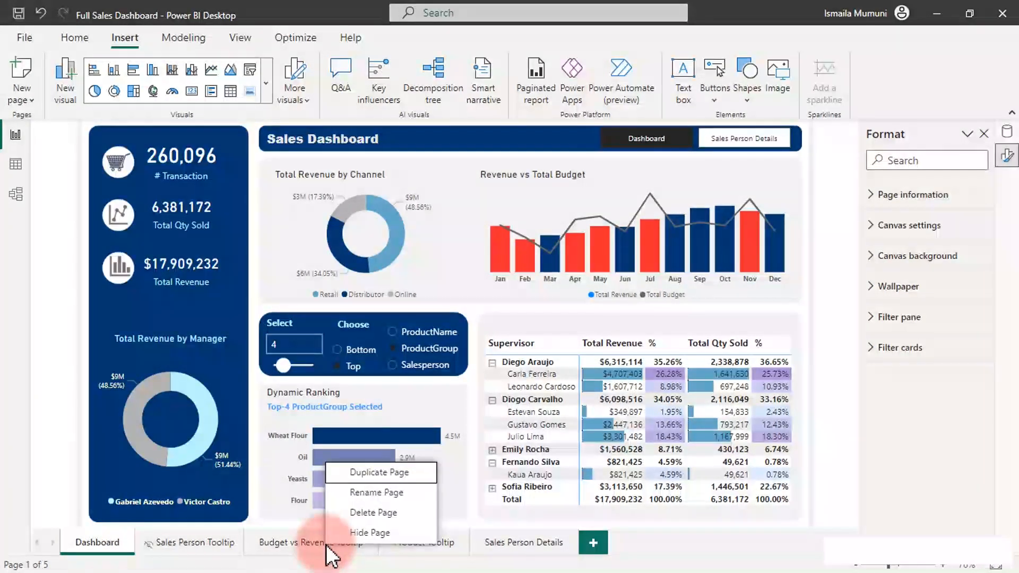
left_click(374, 540)
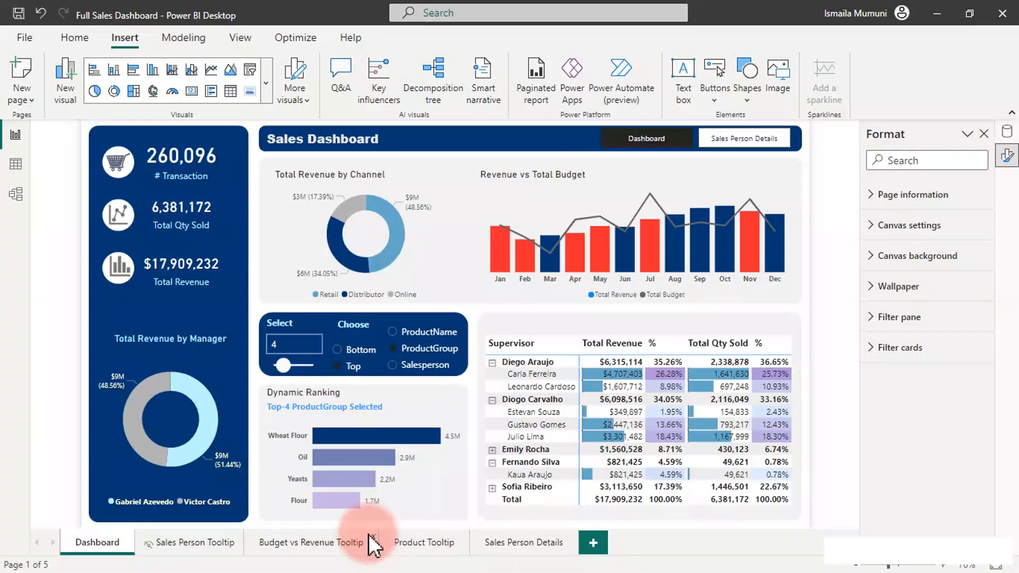
right_click(416, 546)
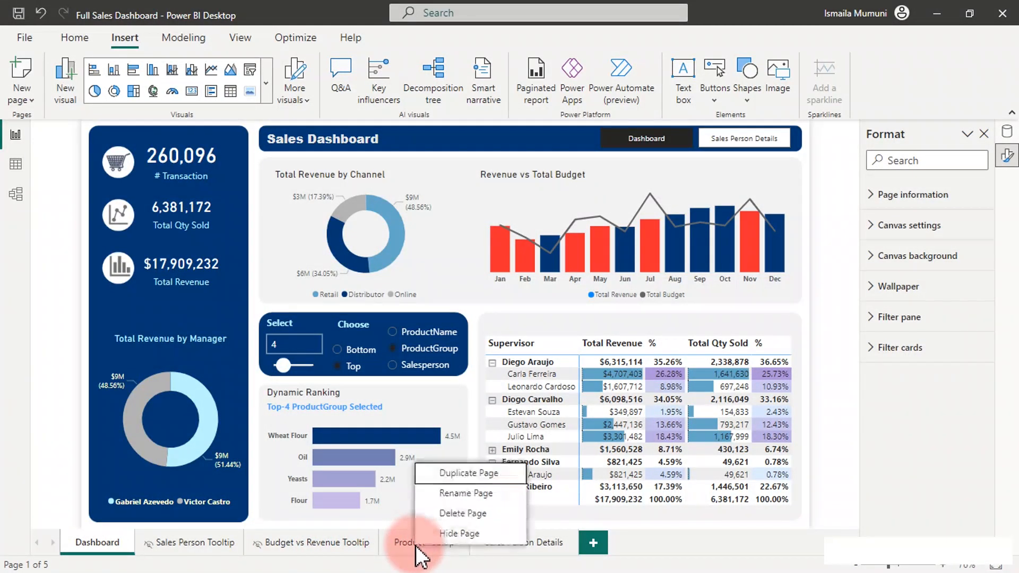
left_click(446, 537)
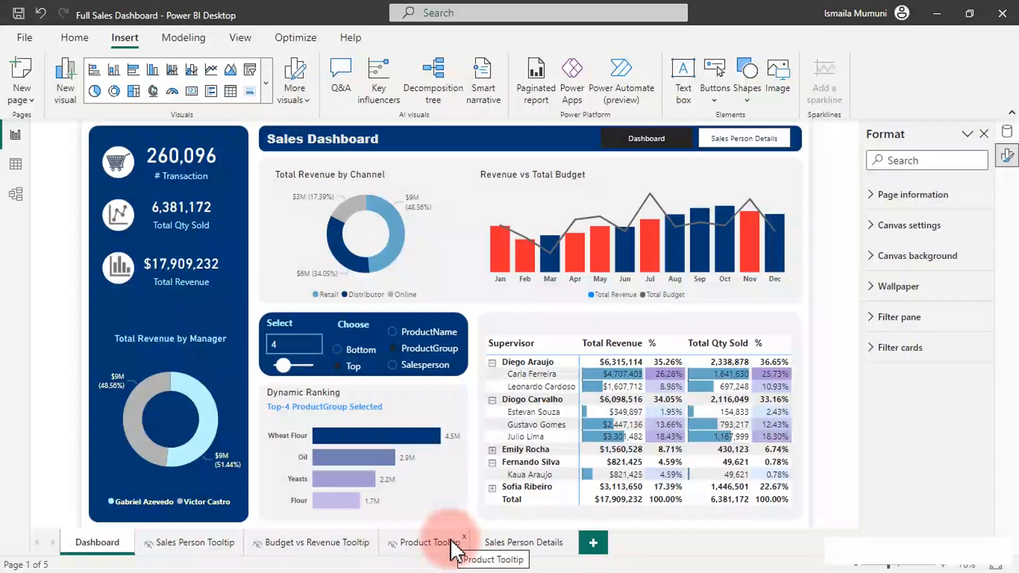
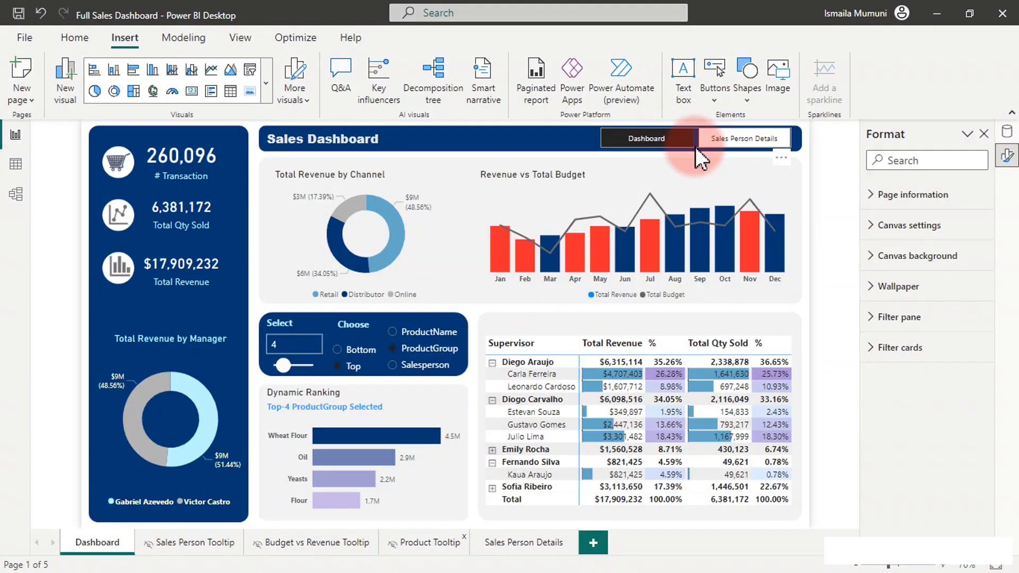
- Set the page navigator's button fill for the Default state to a medium gray
left_click(695, 147)
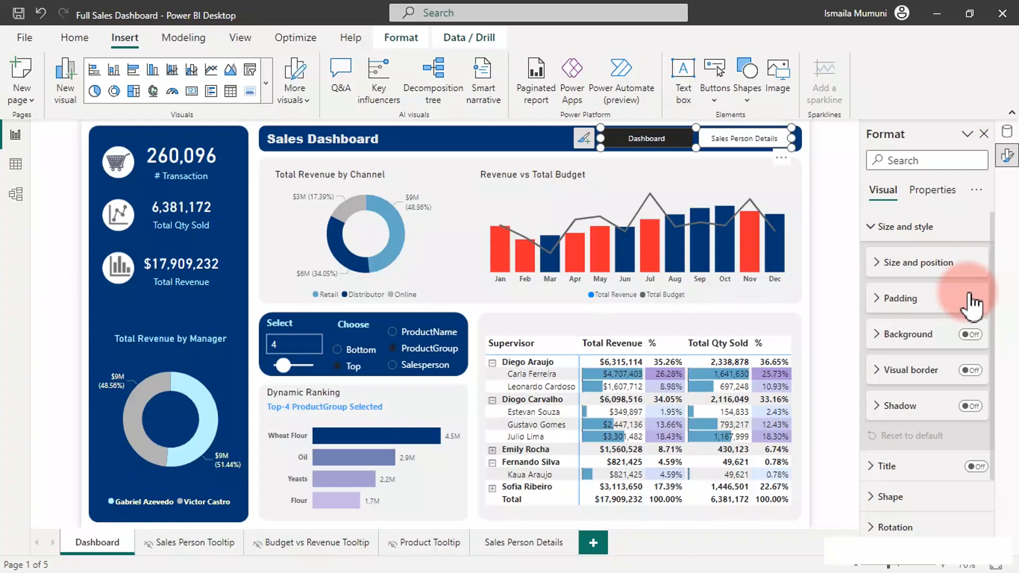
left_click(887, 228)
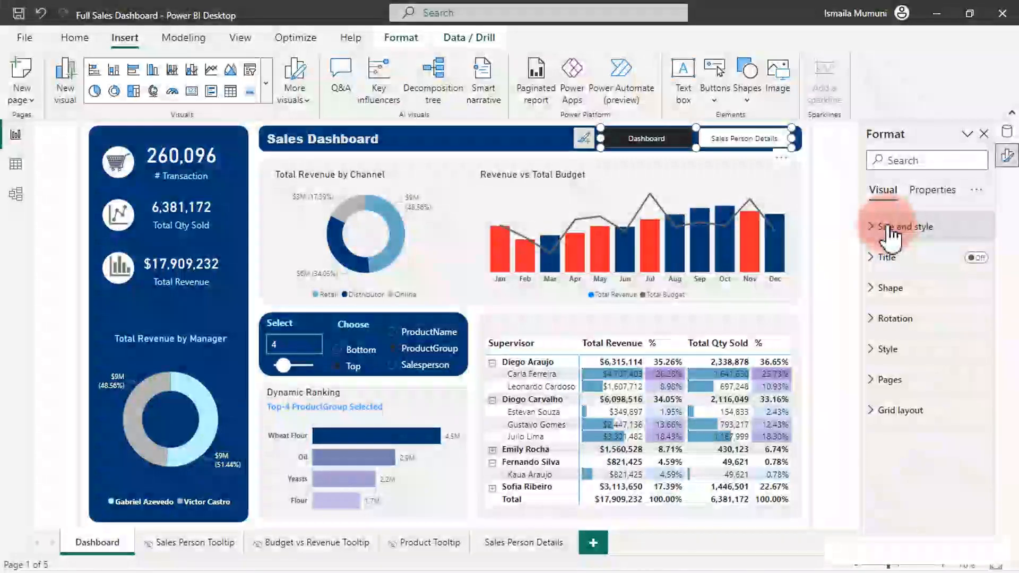
left_click(895, 350)
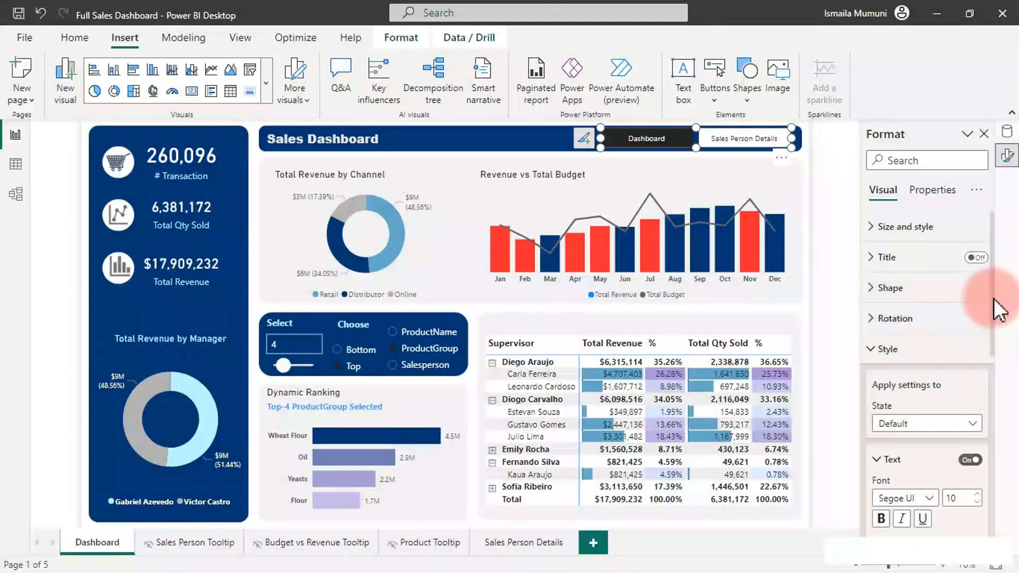
scroll(995, 318, "down", 5)
left_click_drag(994, 360, 989, 466)
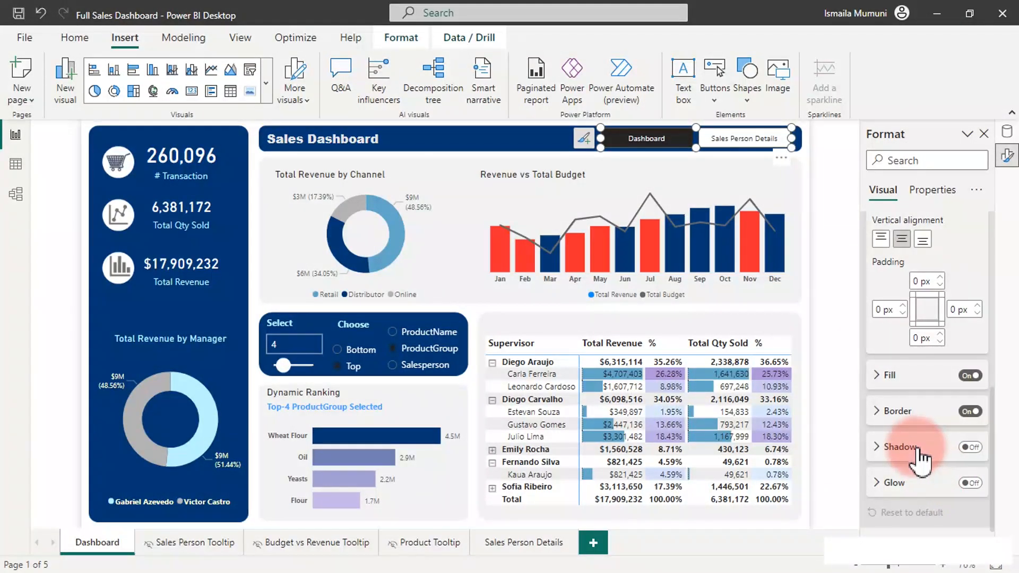
left_click(903, 376)
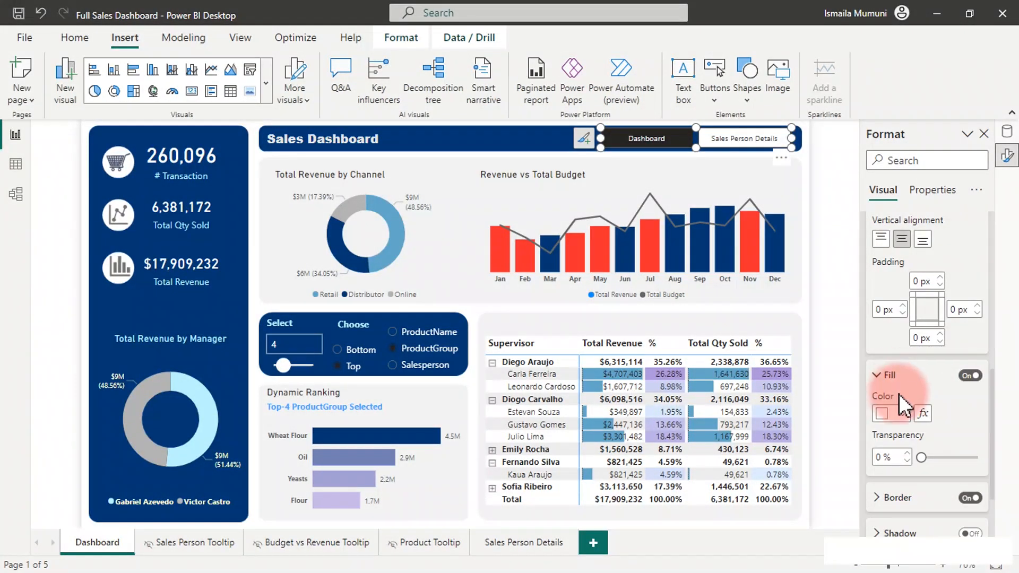
left_click(899, 414)
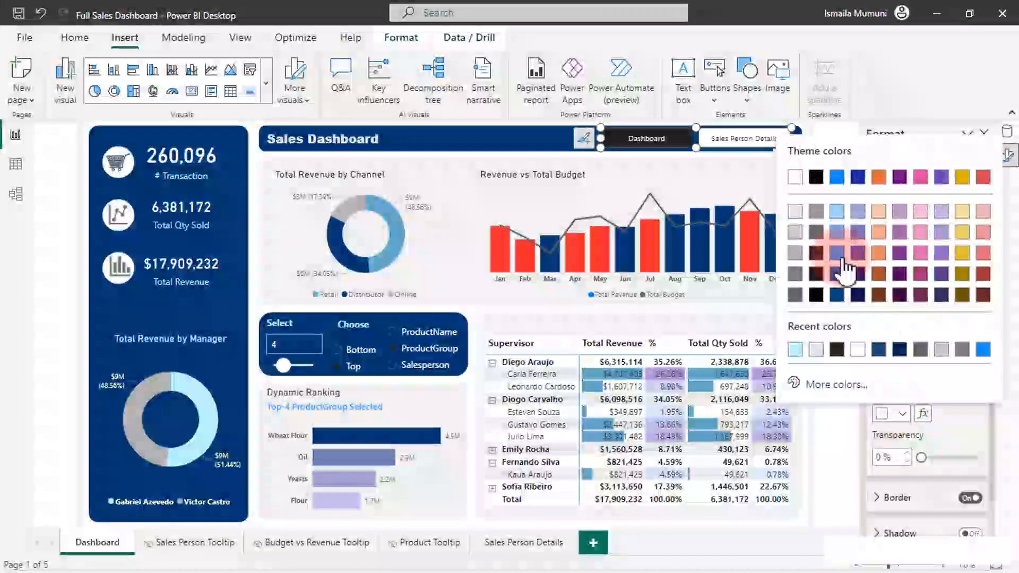
left_click(816, 212)
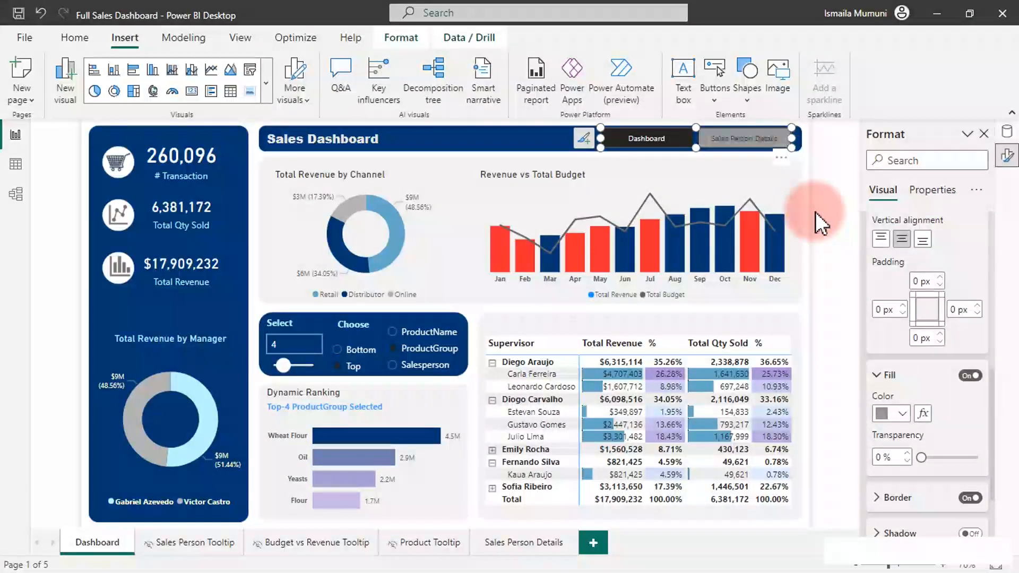
- Change the navigator's Default-state fill to the next darker gray, check it deselected, and reselect the navigator
left_click(792, 147)
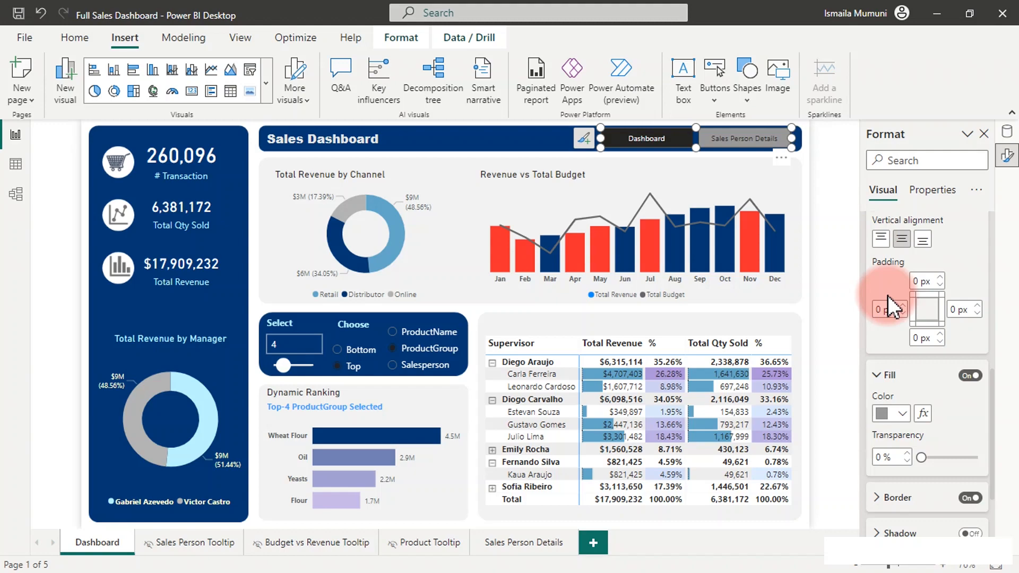
left_click(901, 414)
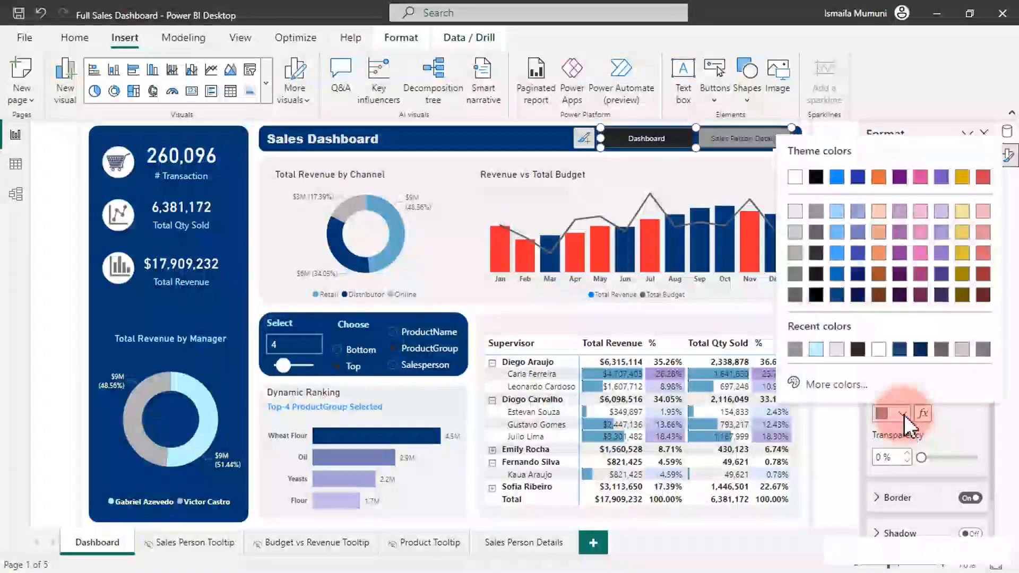
left_click(820, 213)
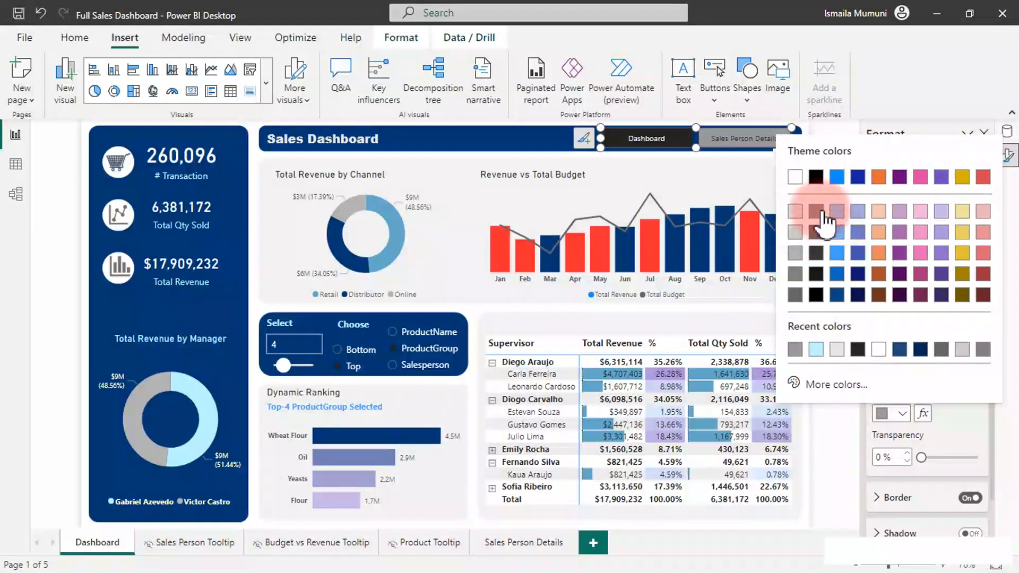
left_click(816, 231)
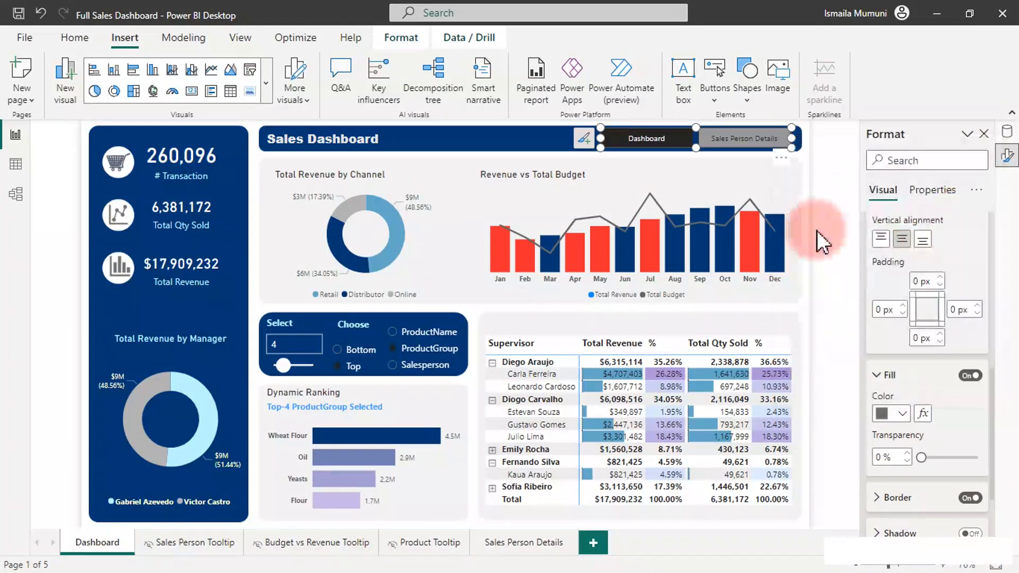
left_click(827, 234)
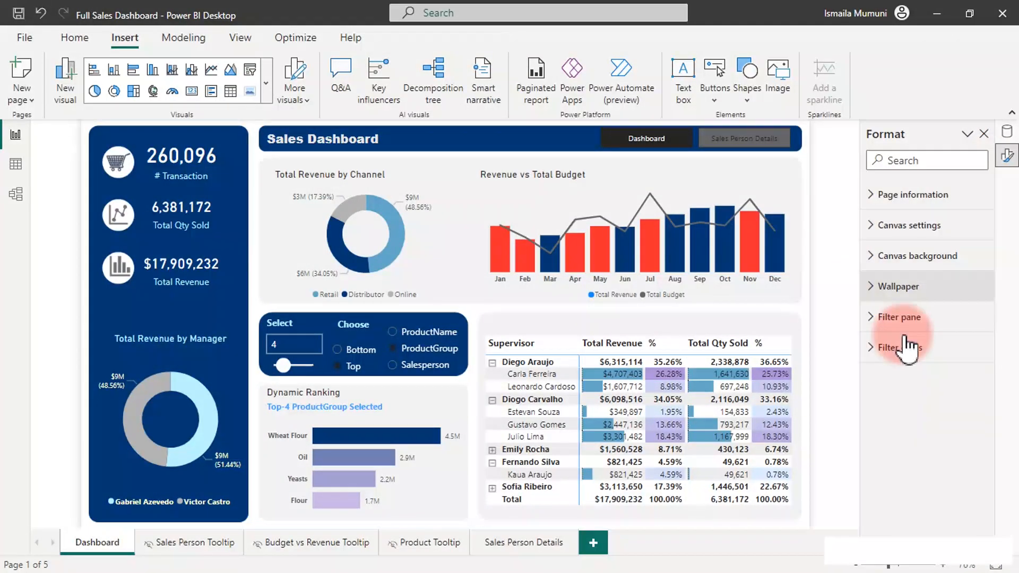
left_click(783, 148)
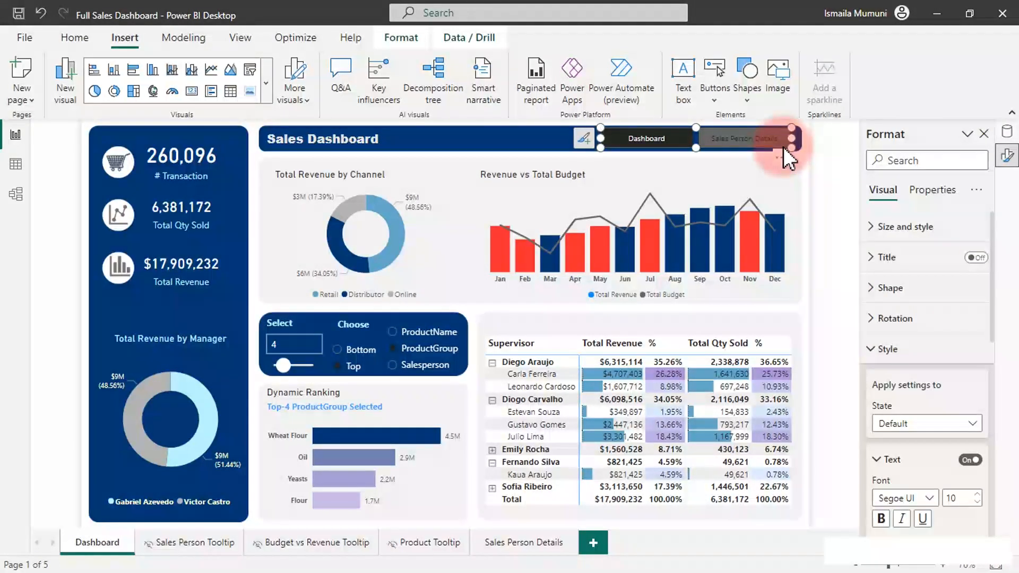
- Set the page navigator's Default-state font color to white
left_click_drag(991, 307, 988, 467)
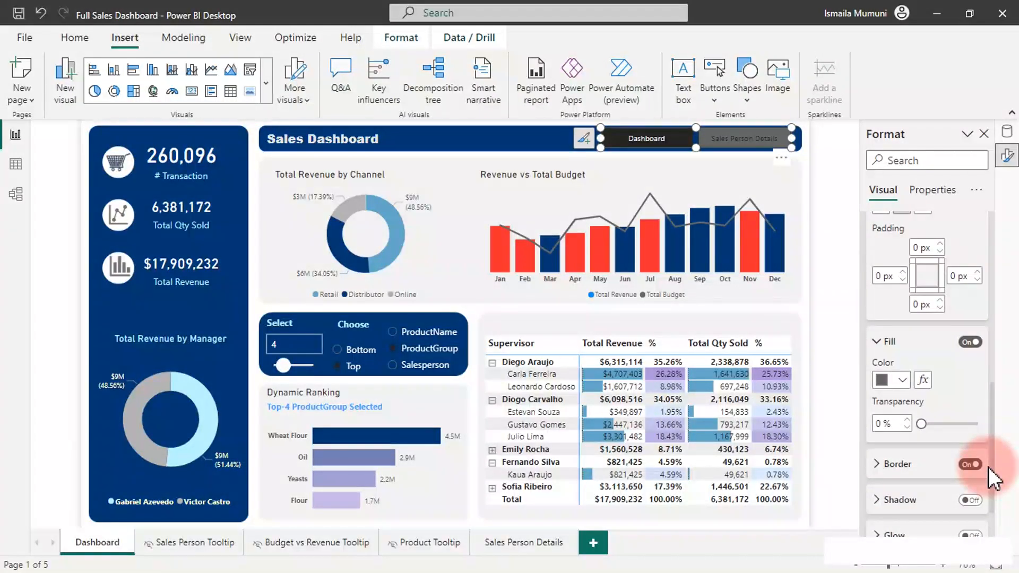
left_click(893, 342)
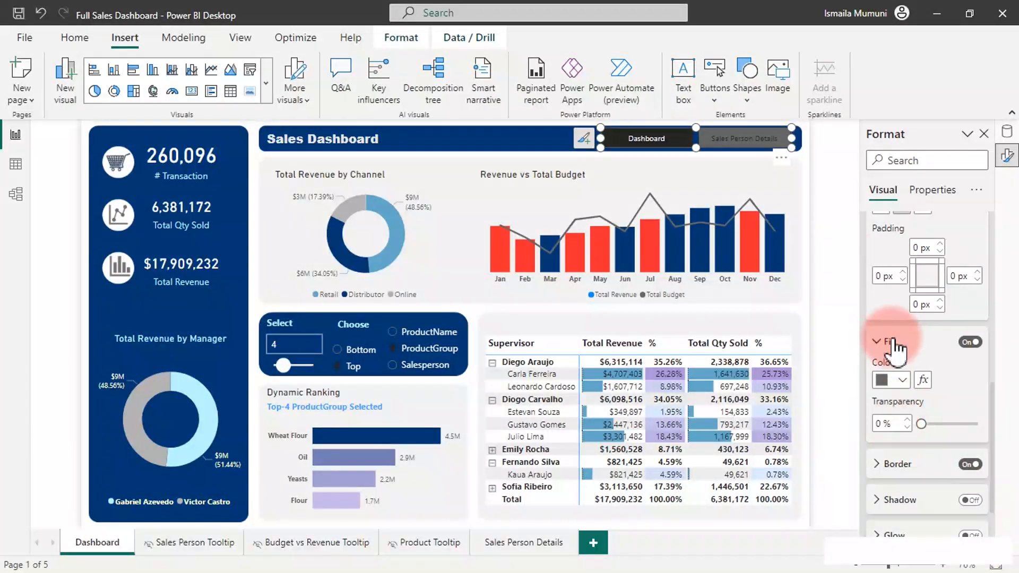
left_click(894, 342)
left_click(896, 418)
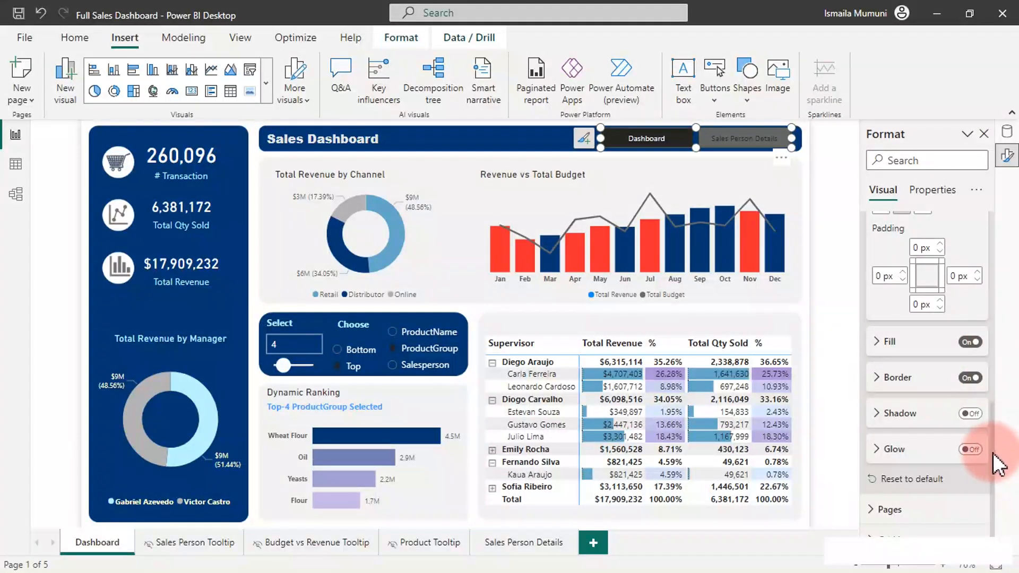
left_click_drag(991, 454, 995, 387)
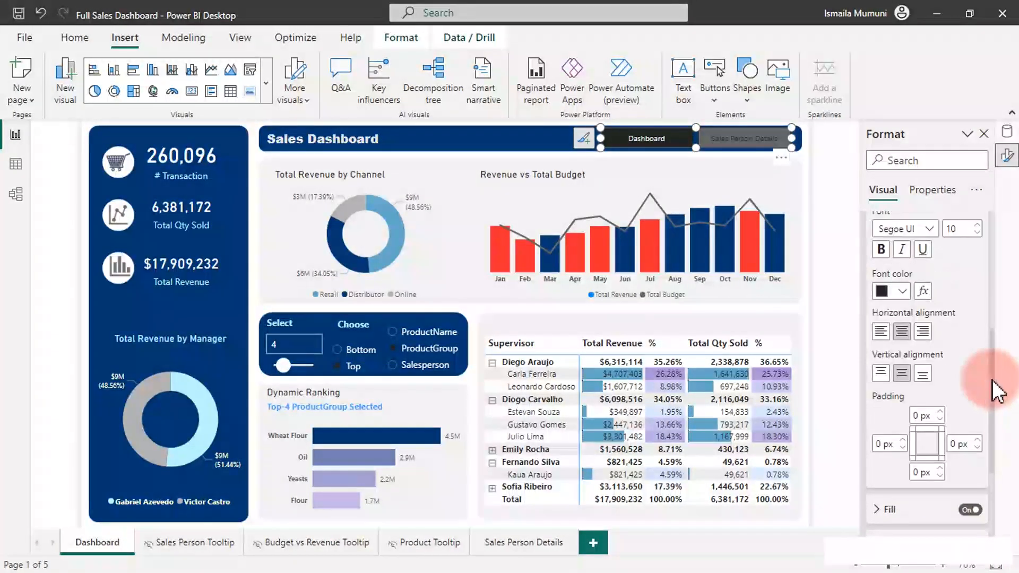
left_click(900, 292)
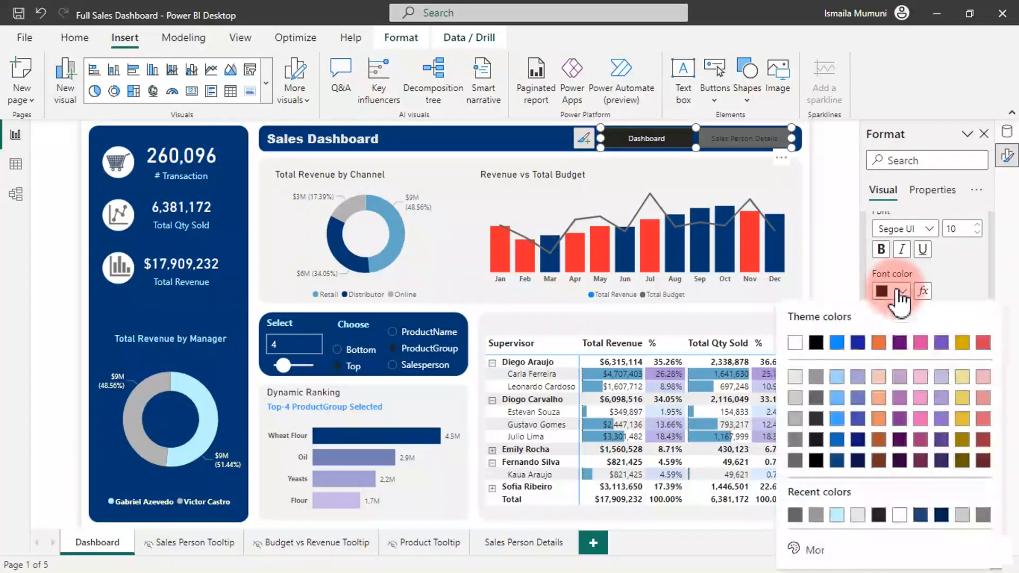
left_click(794, 343)
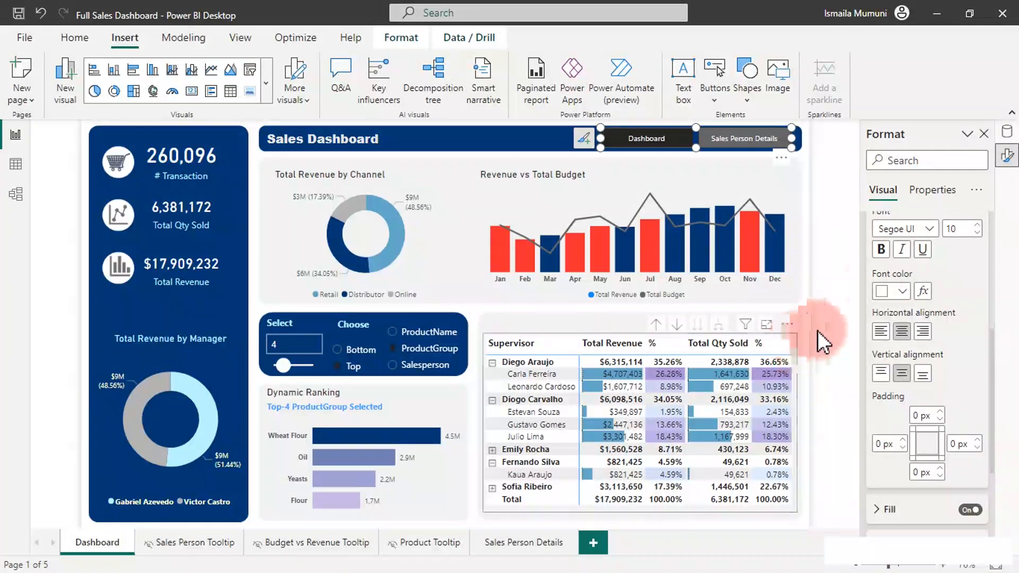
- Set the page navigator's Hover-state fill to the recently used light blue
left_click_drag(994, 364, 970, 295)
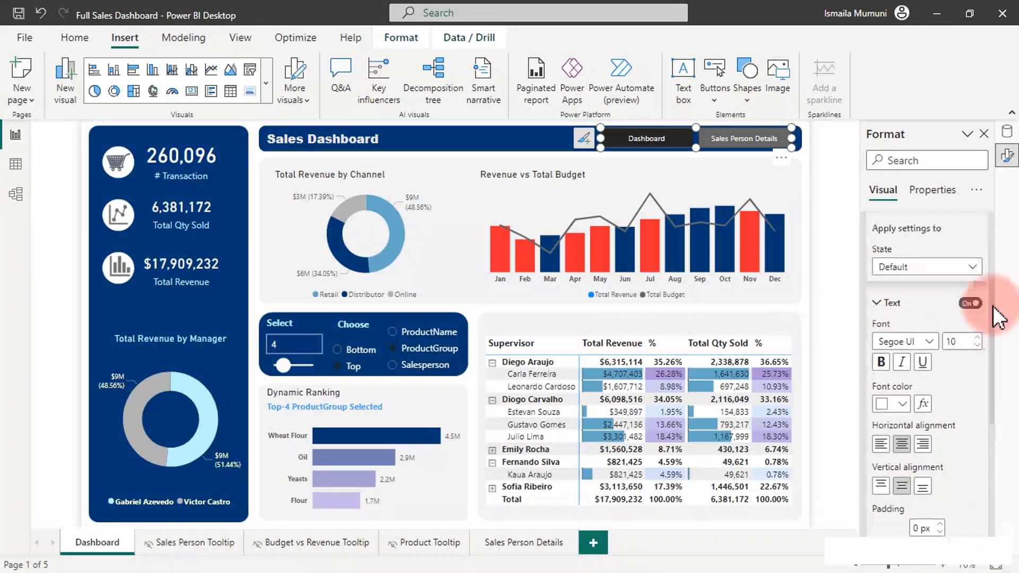
left_click(936, 273)
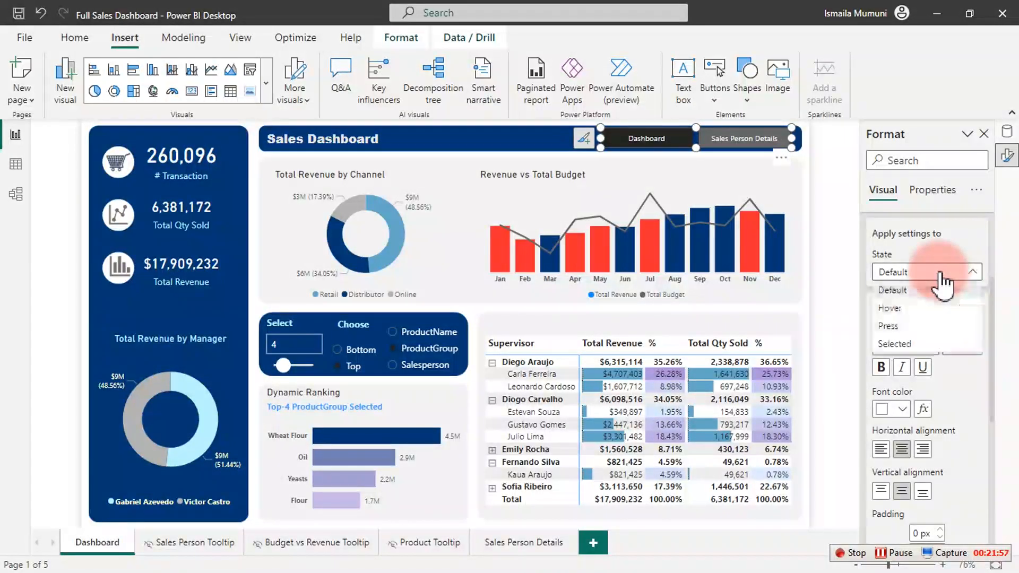
left_click(902, 308)
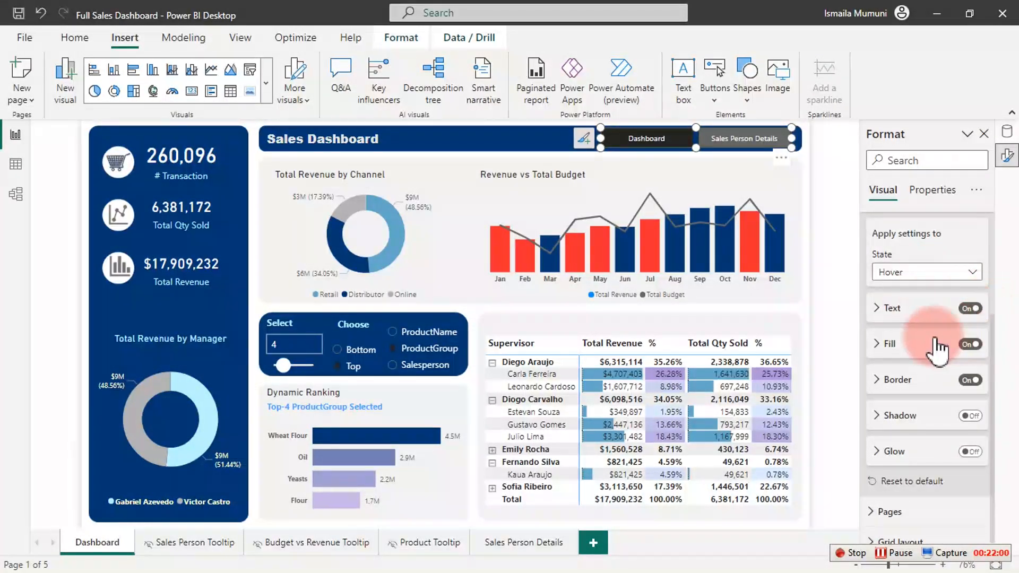
left_click(896, 351)
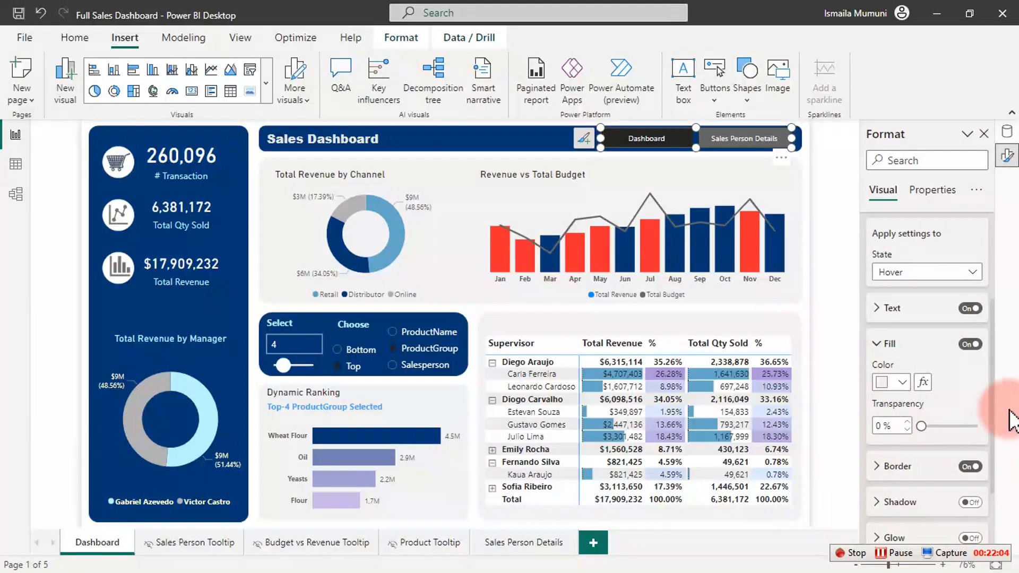
scroll(992, 377, "down", 3)
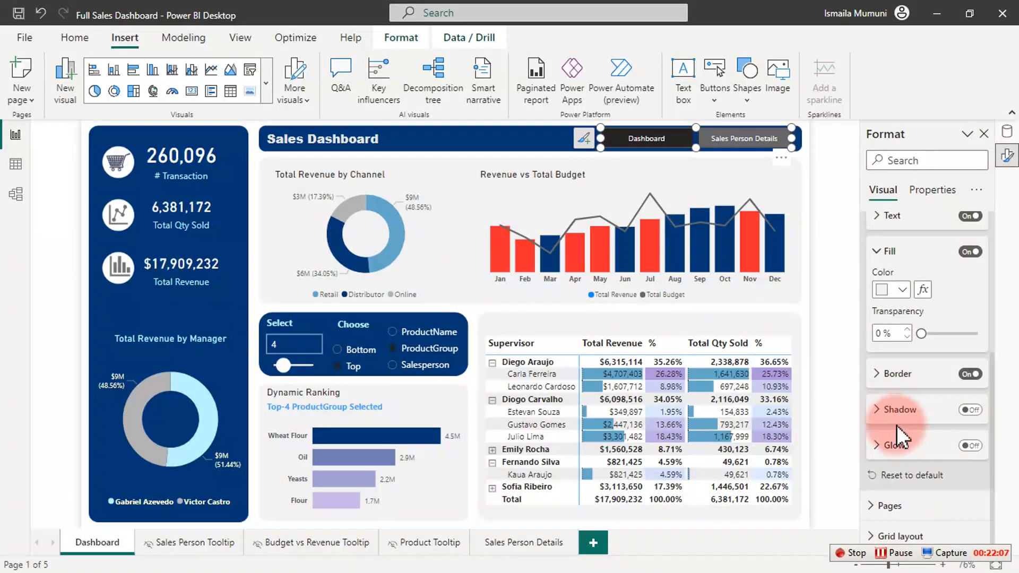
left_click(902, 291)
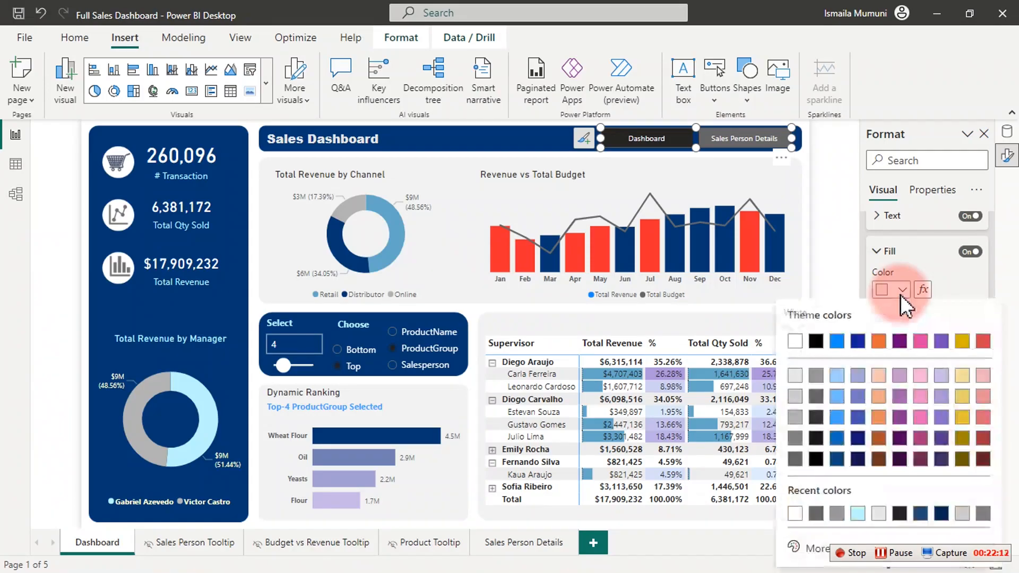
left_click(859, 514)
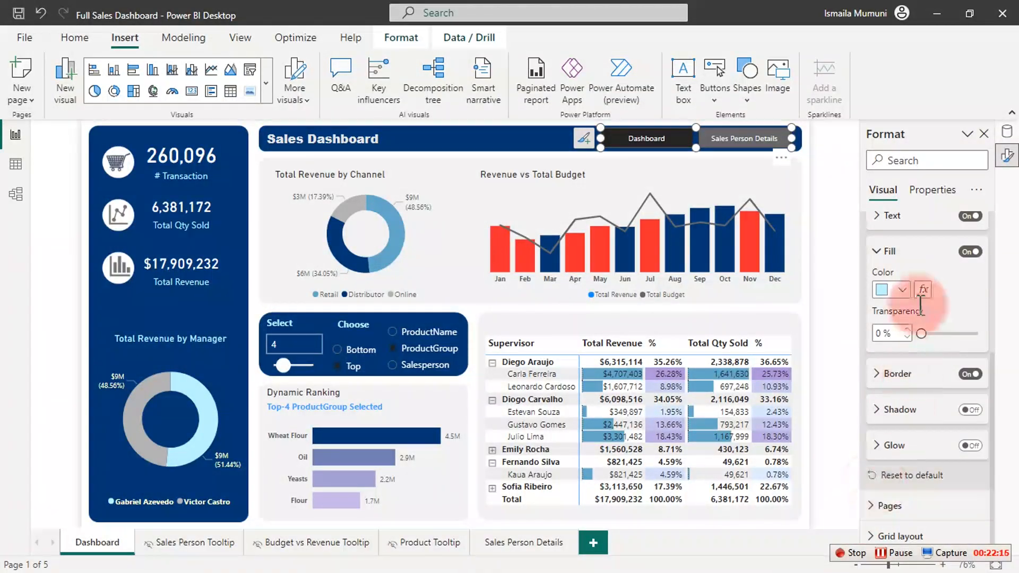
left_click(663, 140)
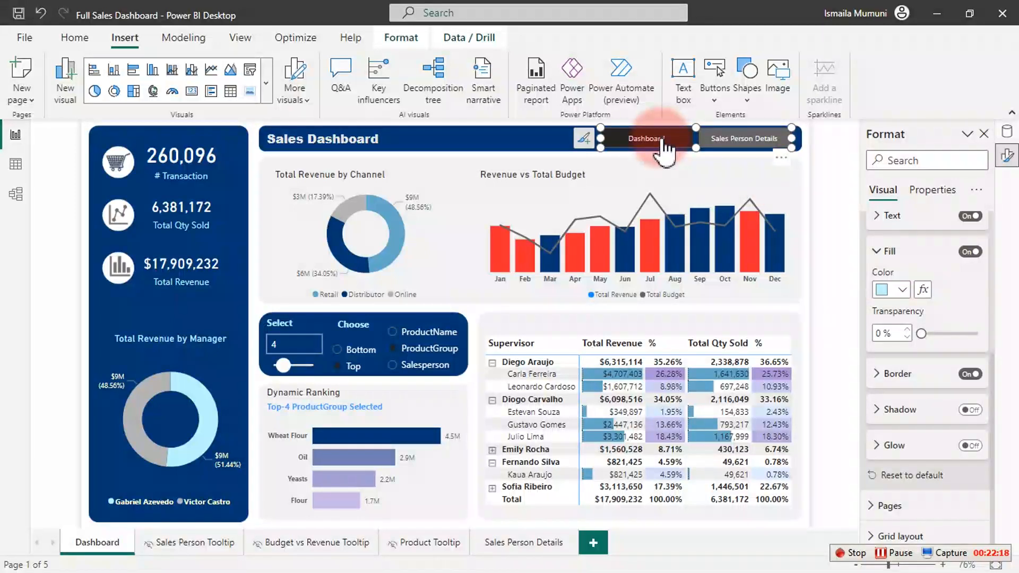
left_click(912, 293)
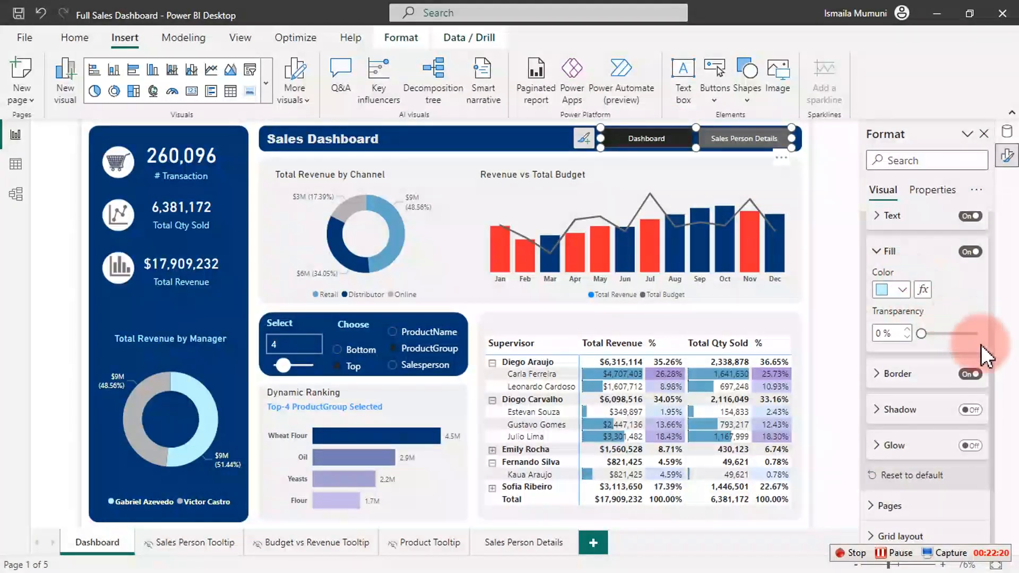
- Set the page navigator's Selected-state fill to the recently used light blue
left_click_drag(992, 371, 992, 342)
left_click(918, 253)
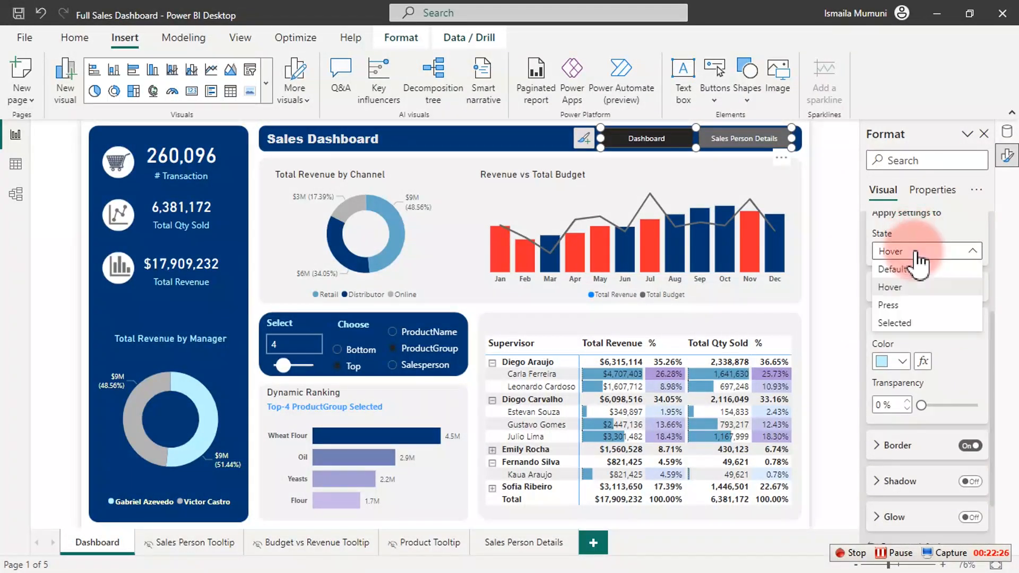
left_click(908, 322)
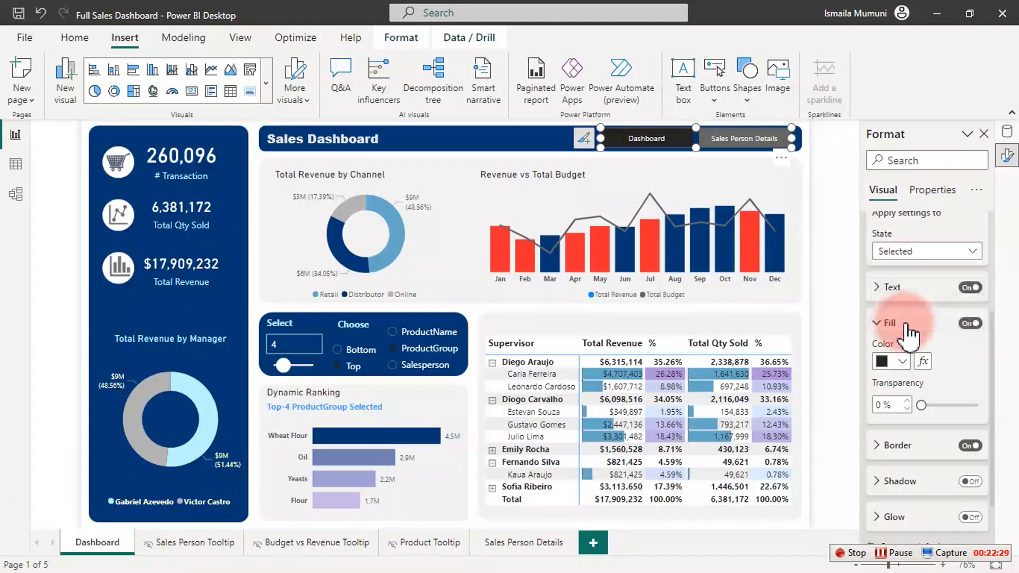
left_click(883, 334)
left_click(902, 362)
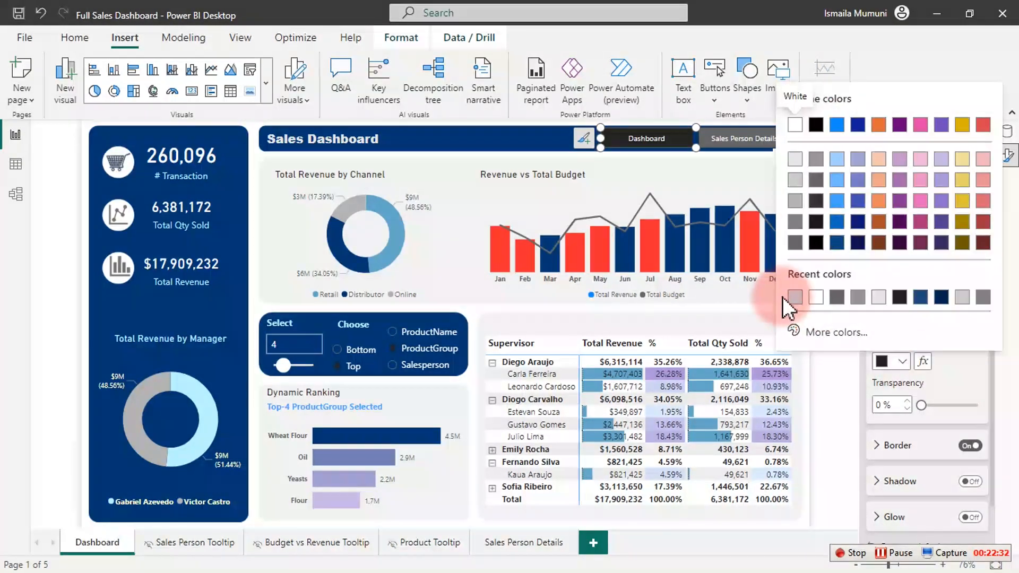
left_click(796, 296)
left_click(680, 154)
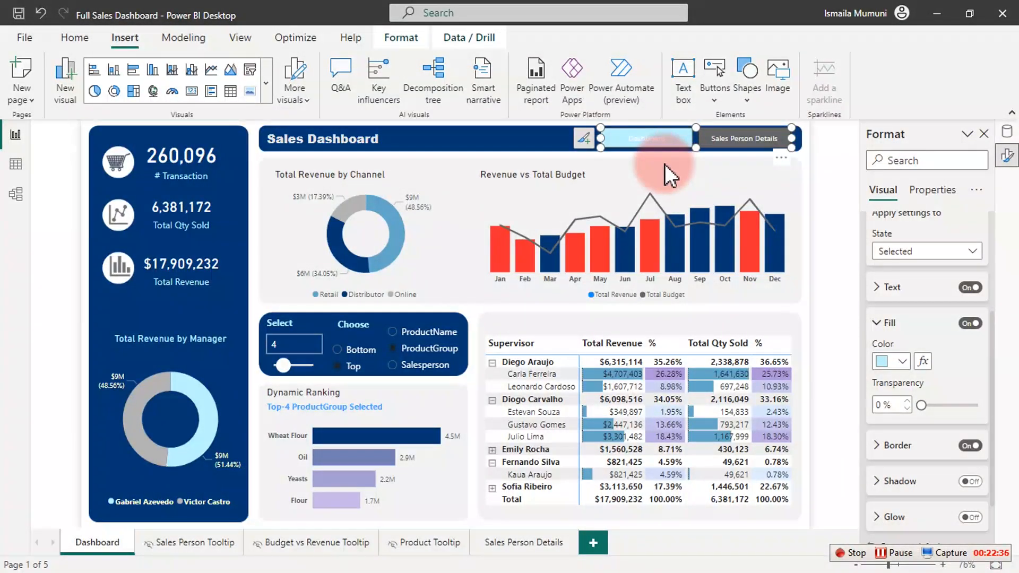
- Change the page navigator's Selected-state font color to a dark gray
left_click(886, 286)
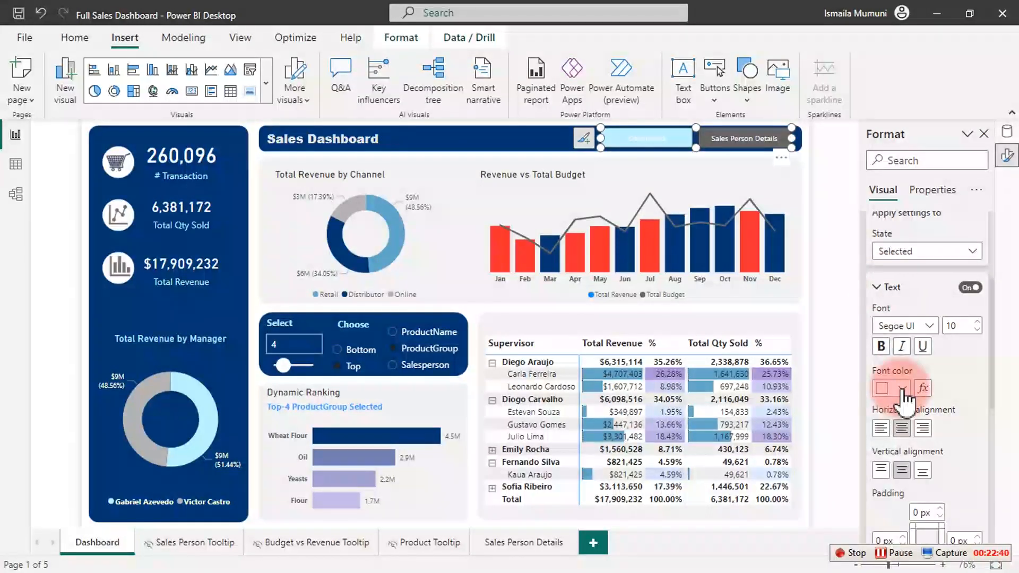
left_click(890, 384)
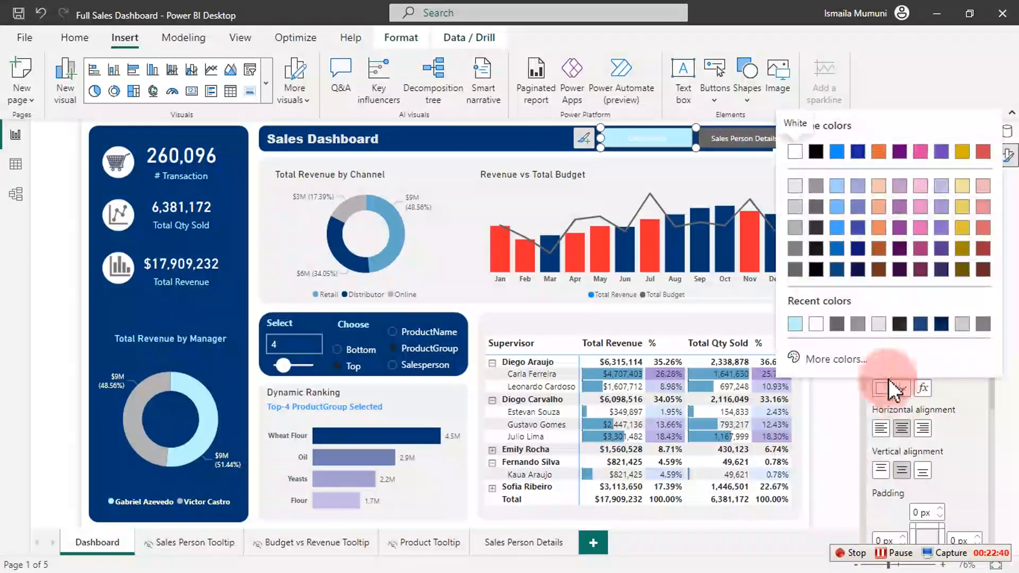
left_click(816, 227)
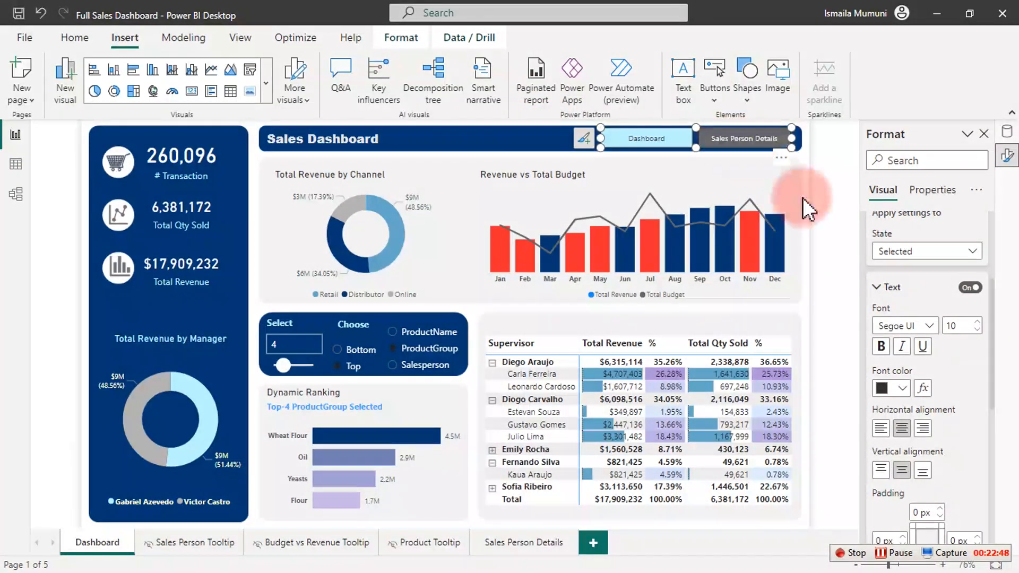
- Set the page navigator's Hover-state fill to a near-black shade and deselect the navigator to check its look
left_click(924, 251)
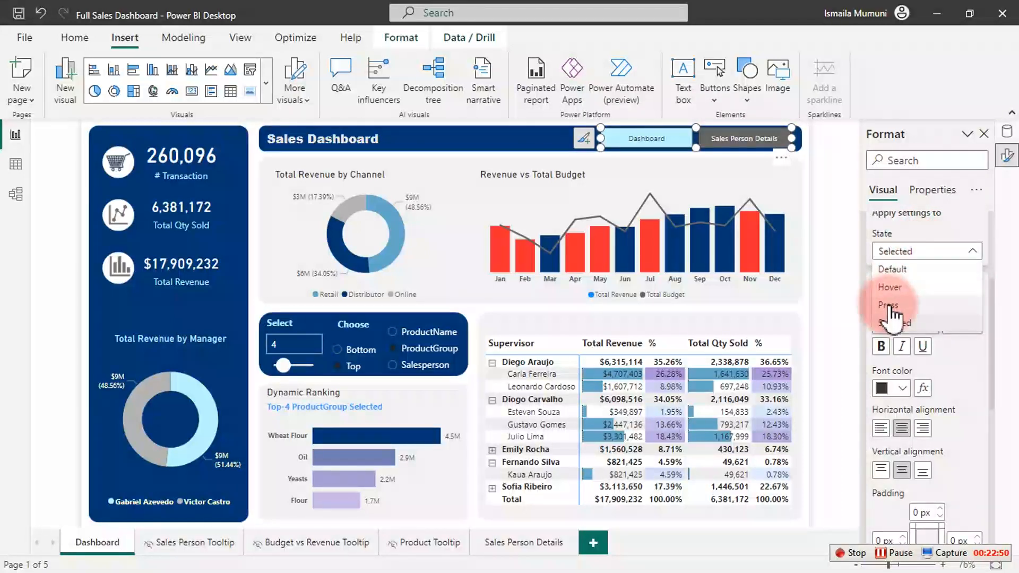
left_click(891, 287)
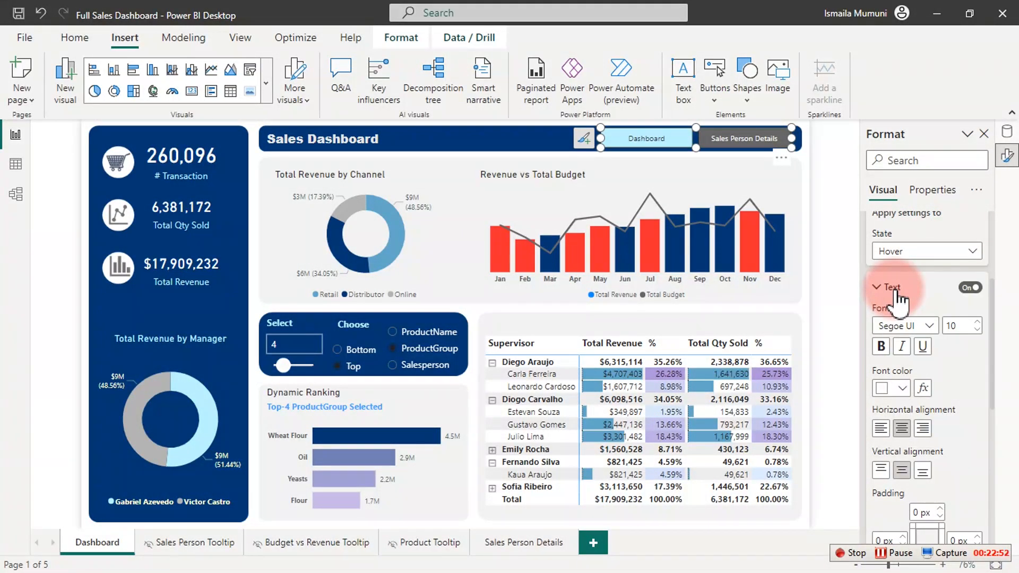
left_click(890, 388)
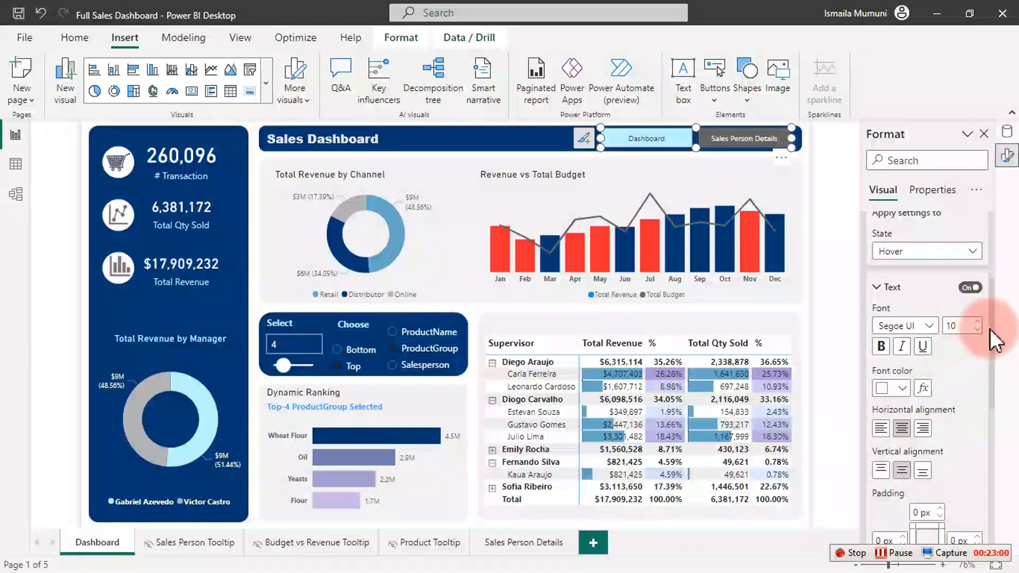
scroll(988, 371, "down", 5)
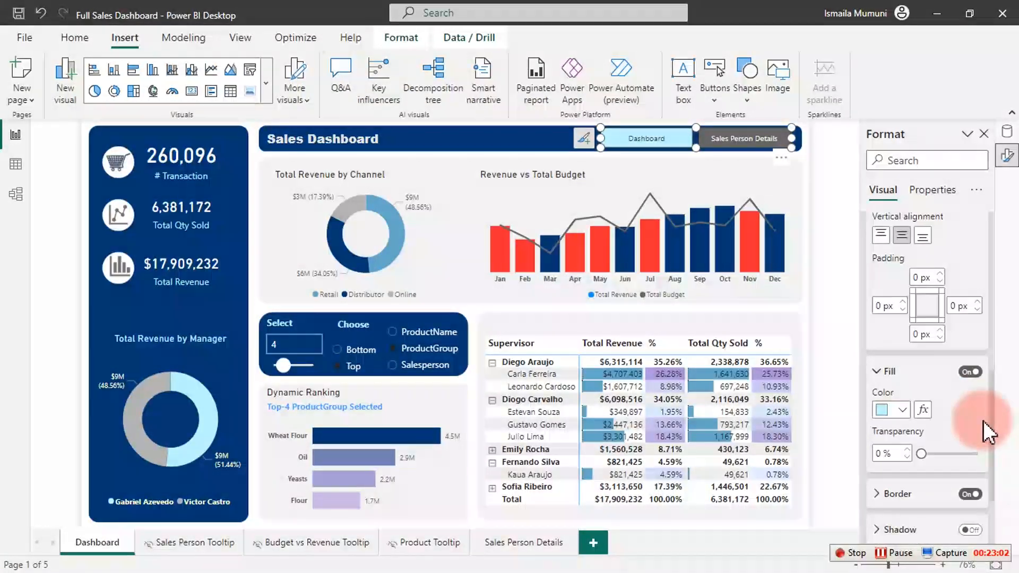
left_click(902, 410)
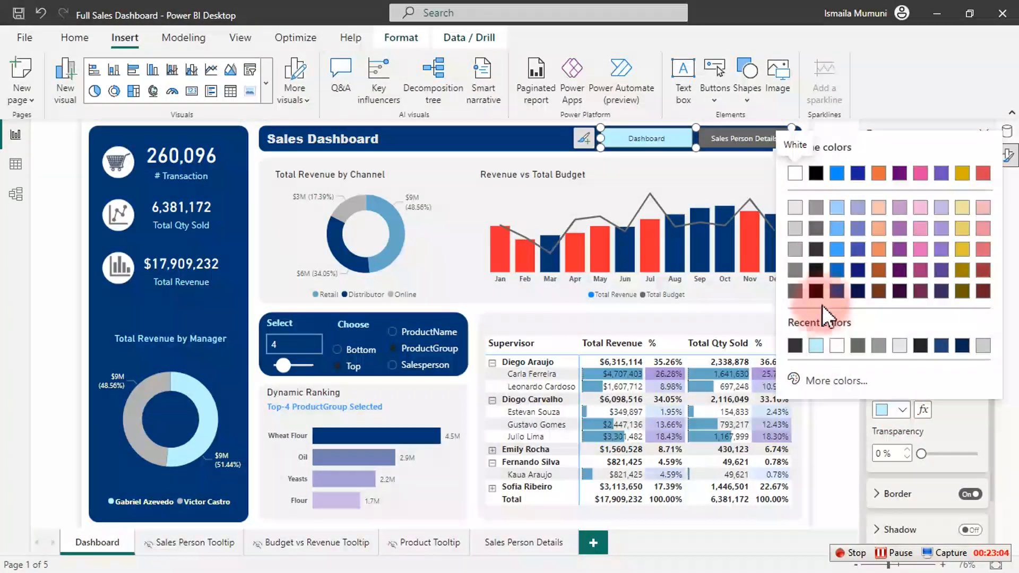
left_click(820, 276)
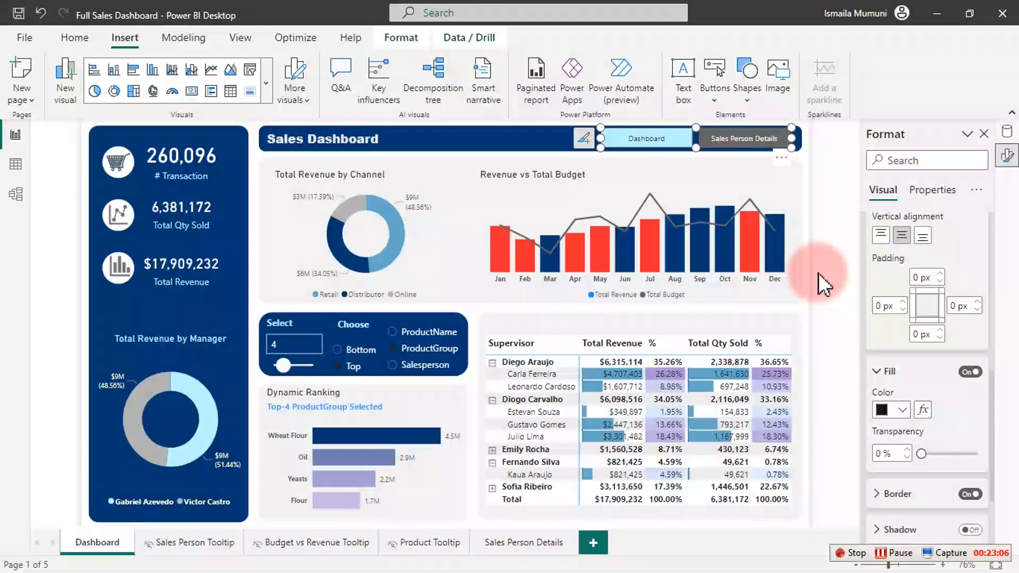
left_click(666, 152)
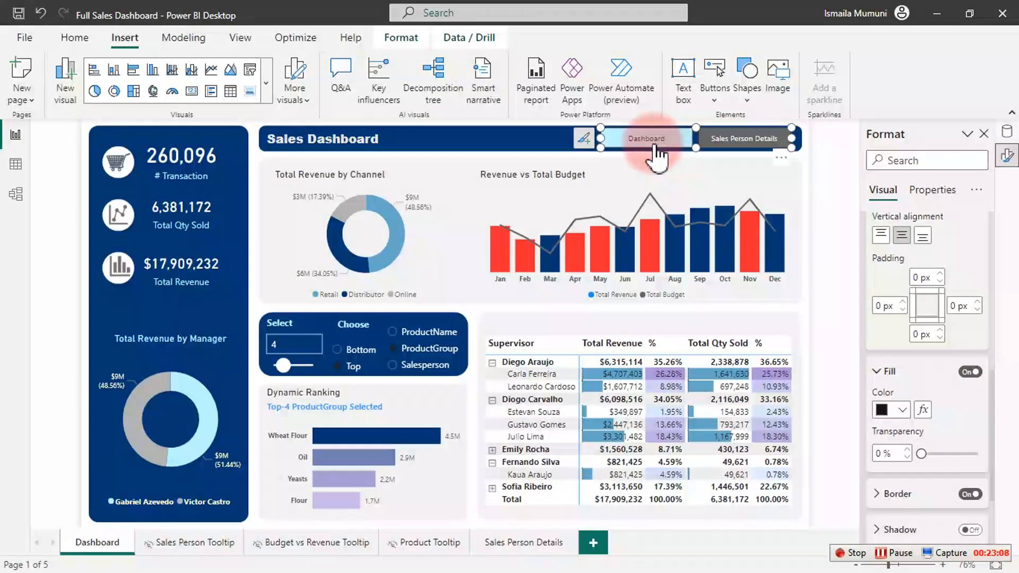
left_click(728, 152)
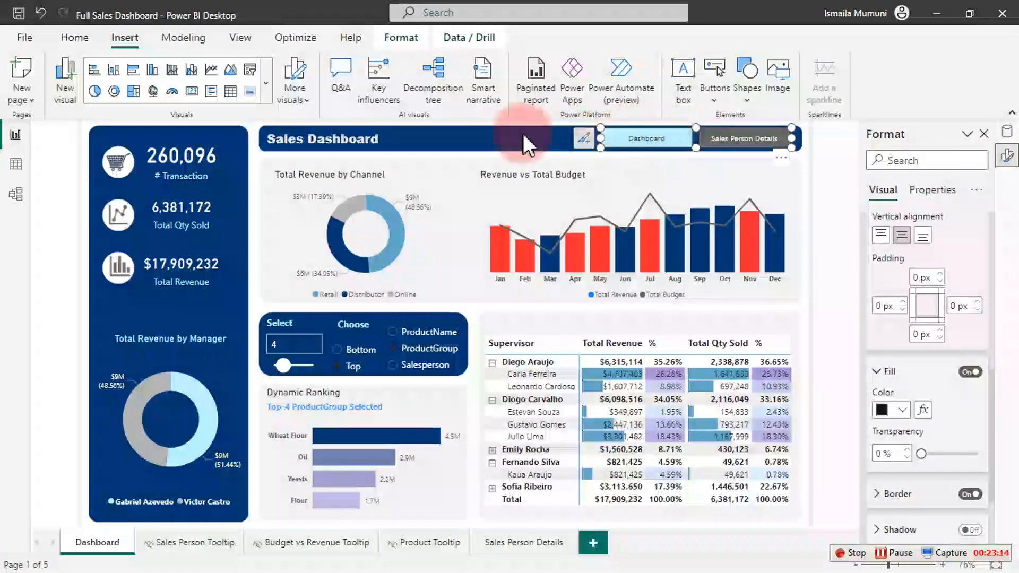
left_click(501, 141)
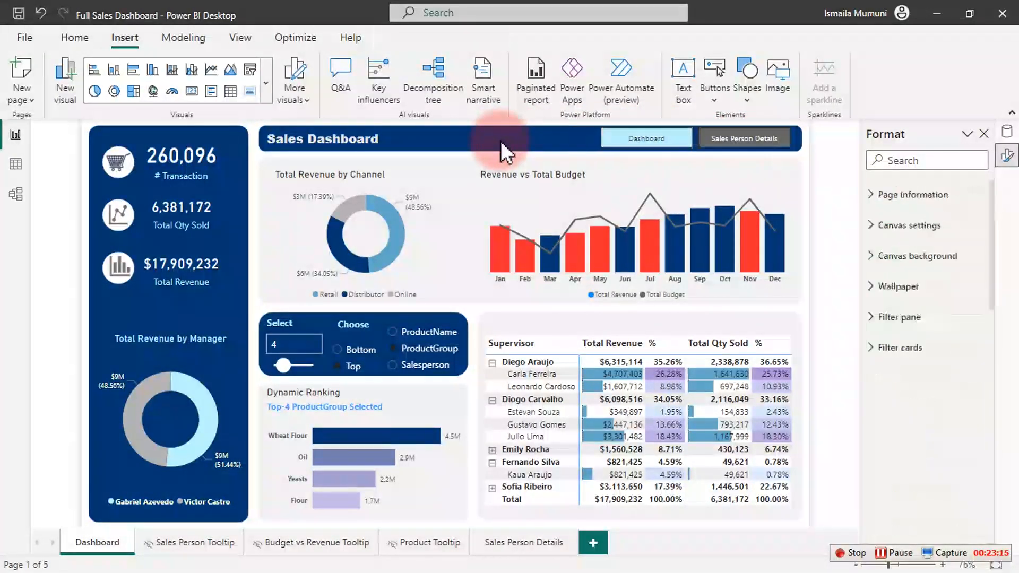
- Copy the page navigator to the Sales Person Details page and nudge it down slightly within the header bar
left_click(699, 144)
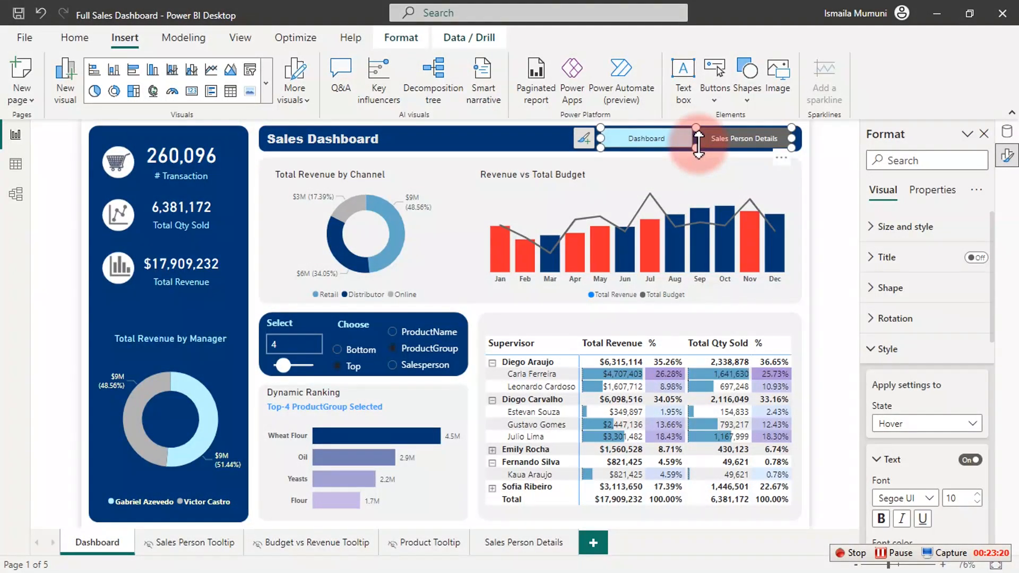
left_click(518, 551)
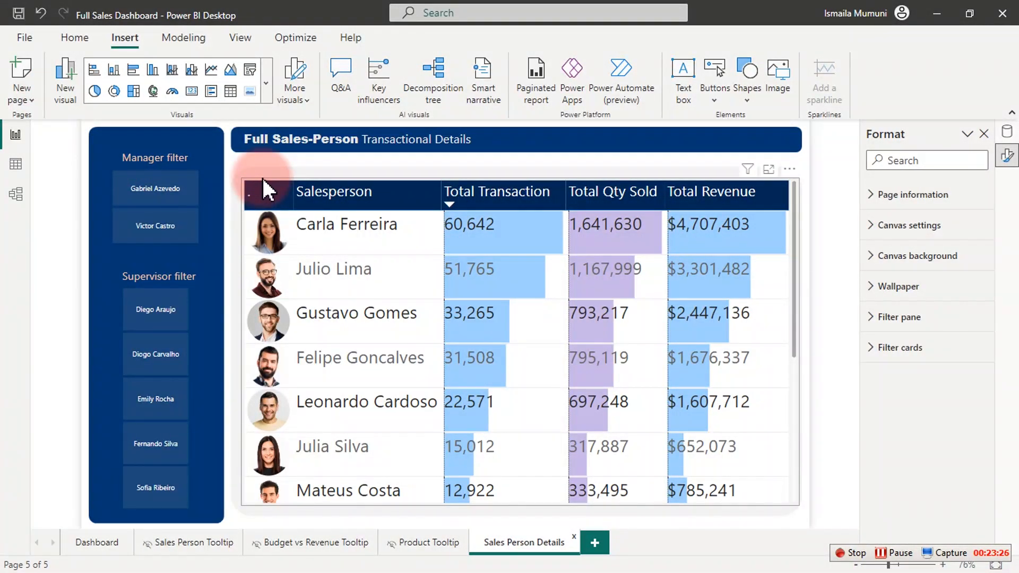
key("ctrl+v")
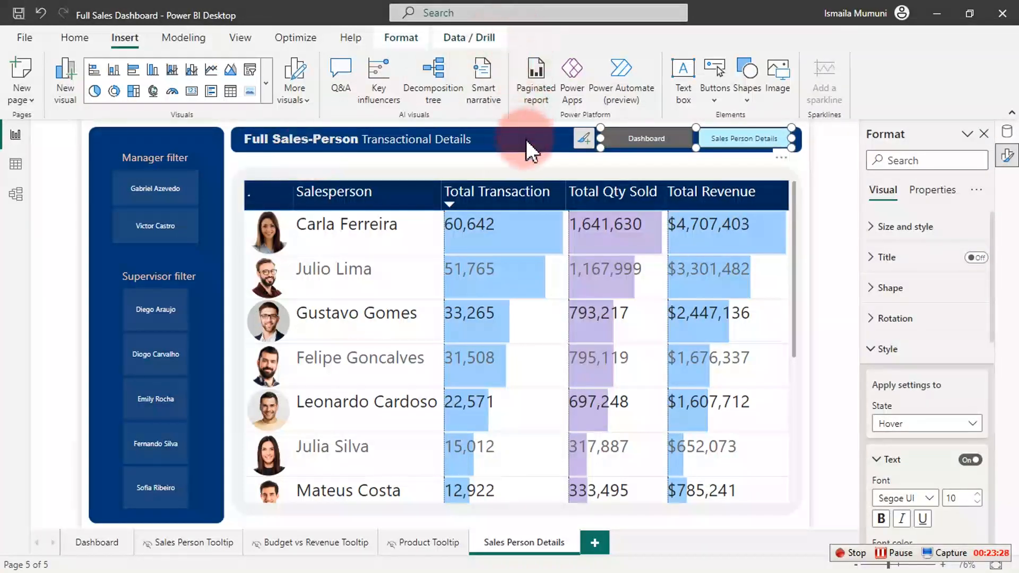
key("Down")
key("Down")
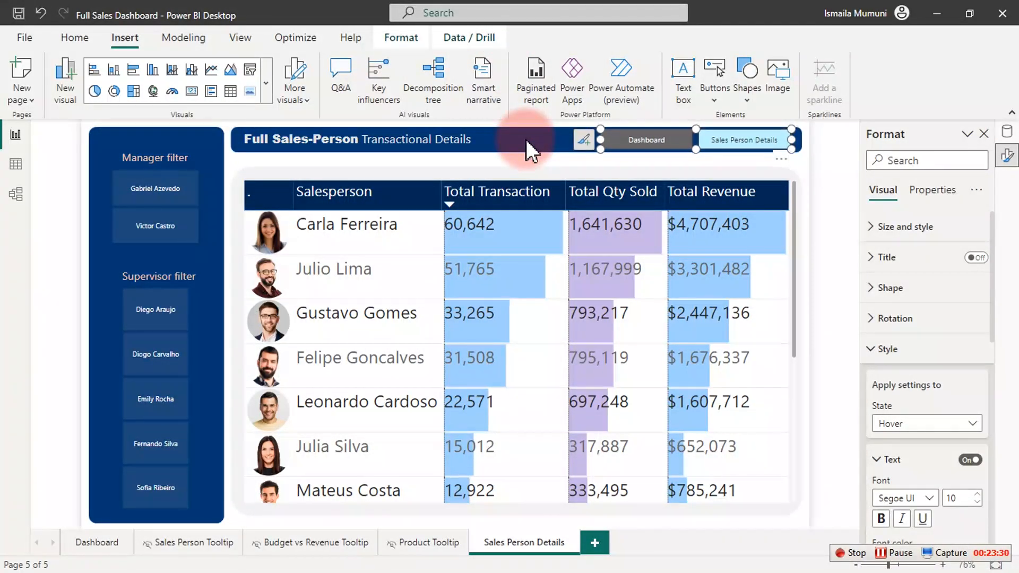
left_click(539, 135)
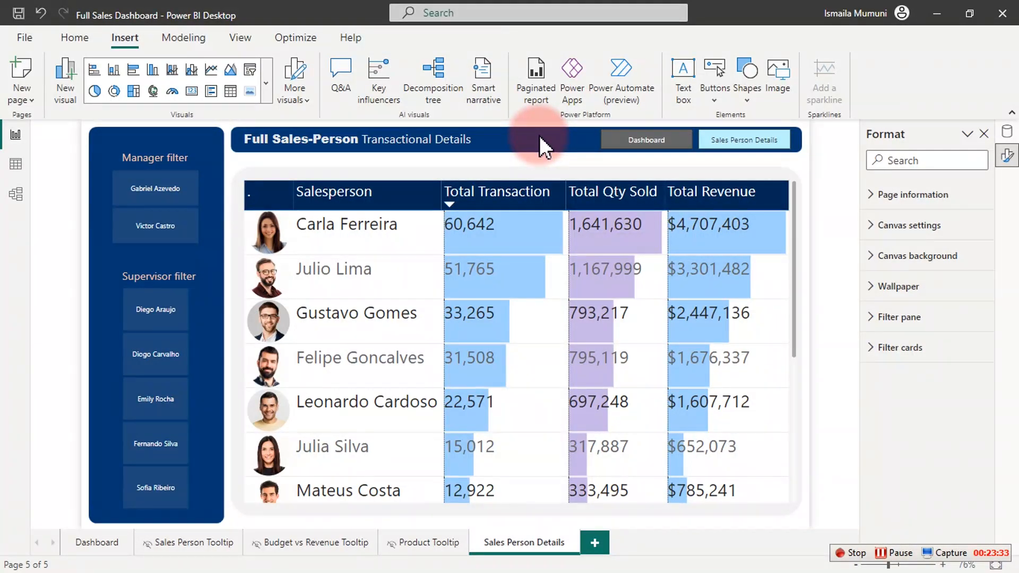
- Follow the navigator's link to the Dashboard page and nudge that page's navigator down slightly to match
left_click(617, 143, "ctrl")
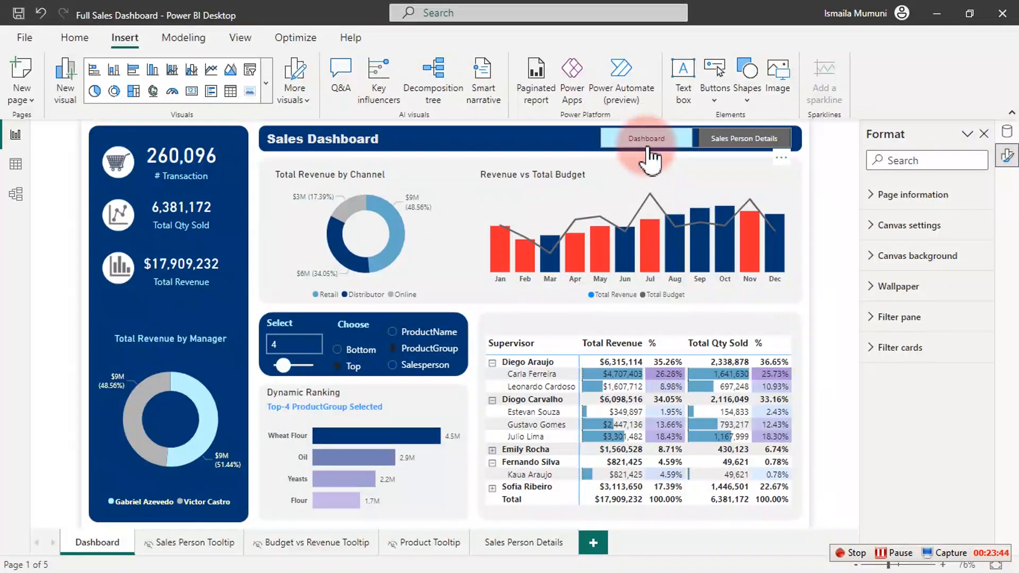
left_click(650, 159)
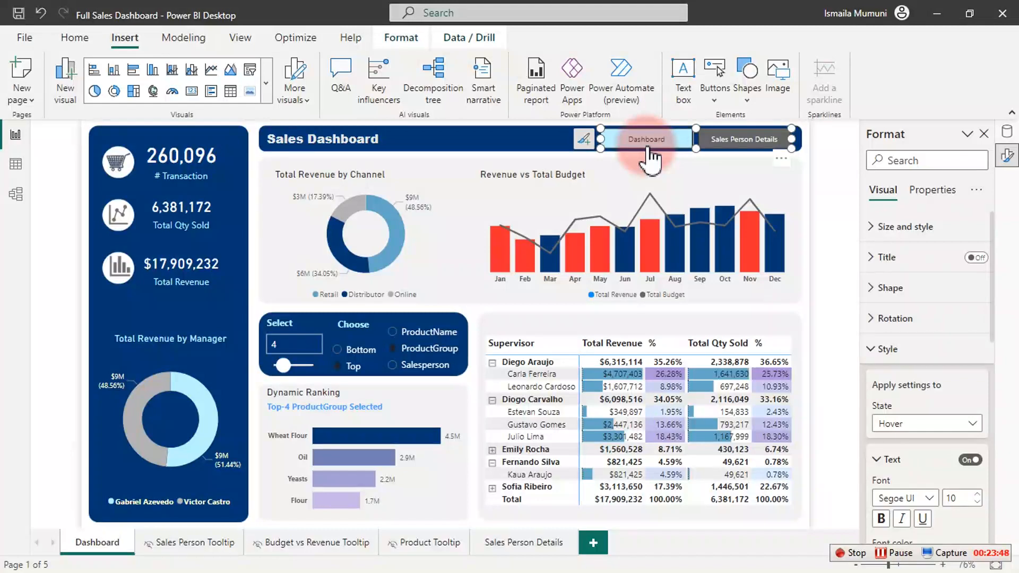
left_click(529, 132)
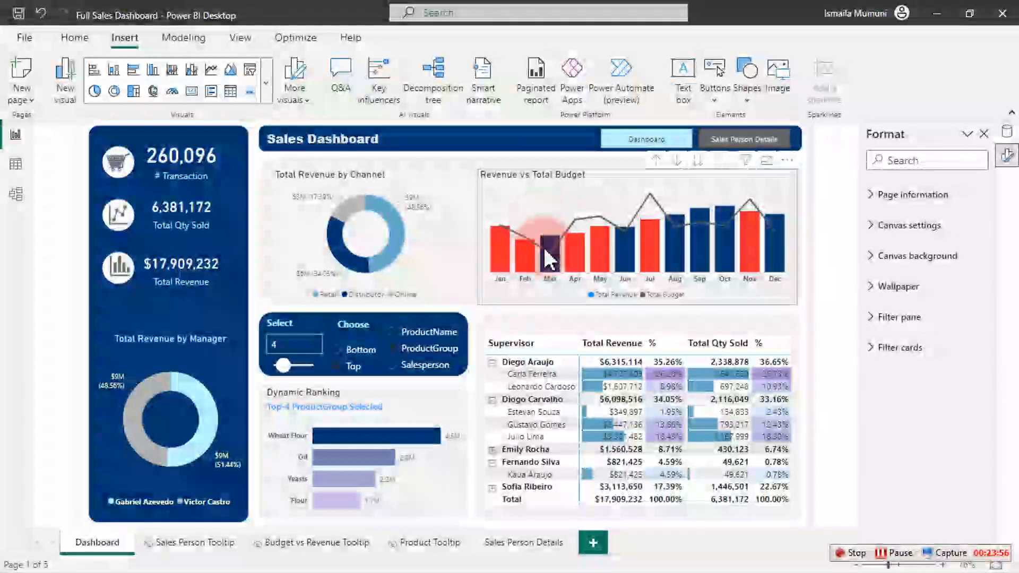
- Inspect the March tooltip on the Revenue vs Total Budget chart
mouse_move(547, 259)
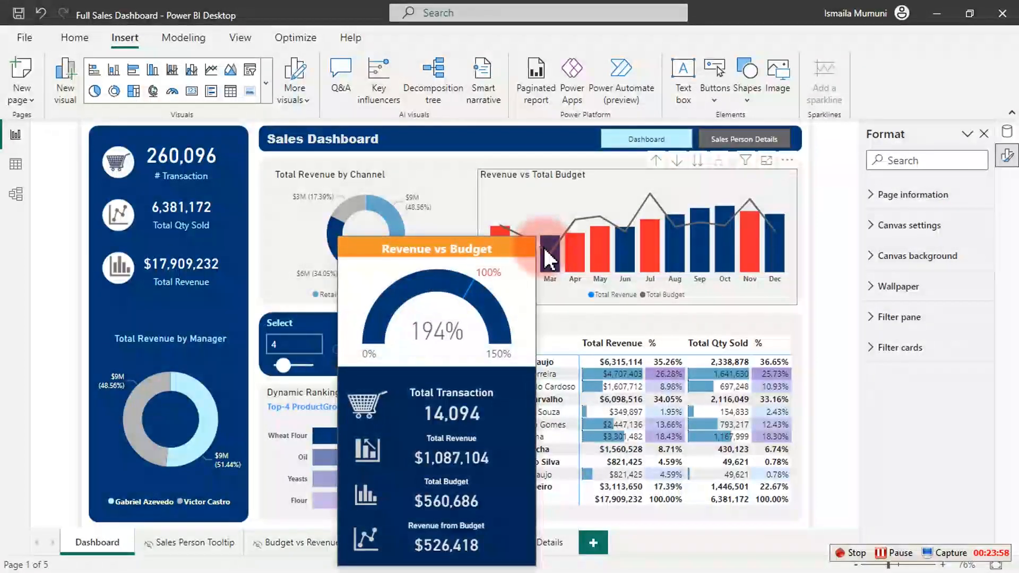